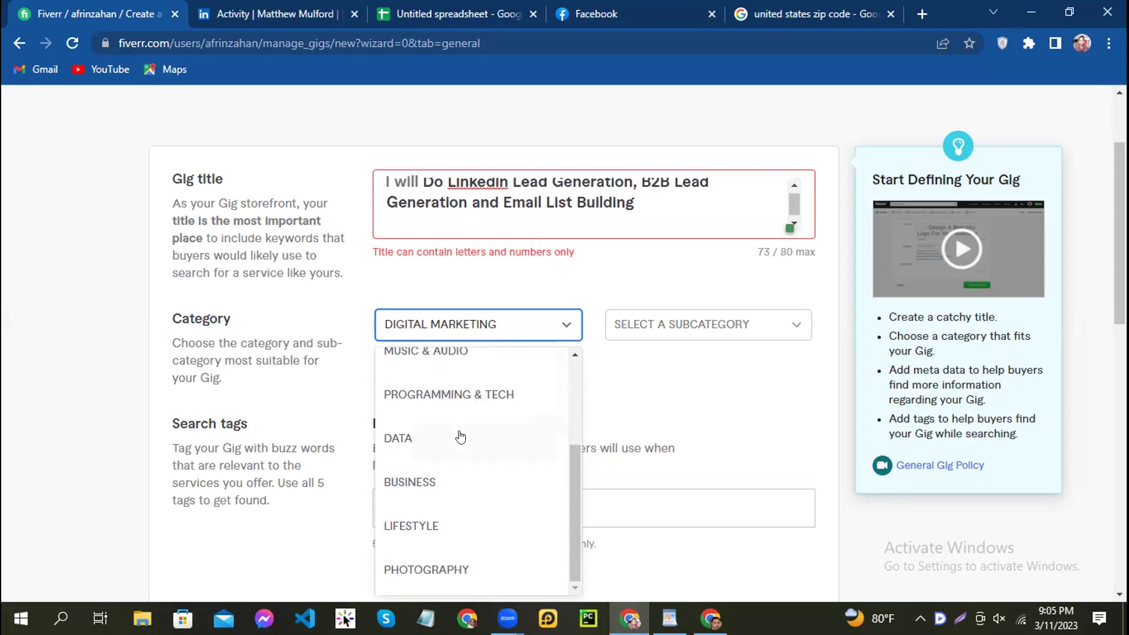
- Set the gig's category to Business with subcategory Sales, and choose Lead Generation as the service type
{"action": "left_click", "coordinate": [417, 483]}
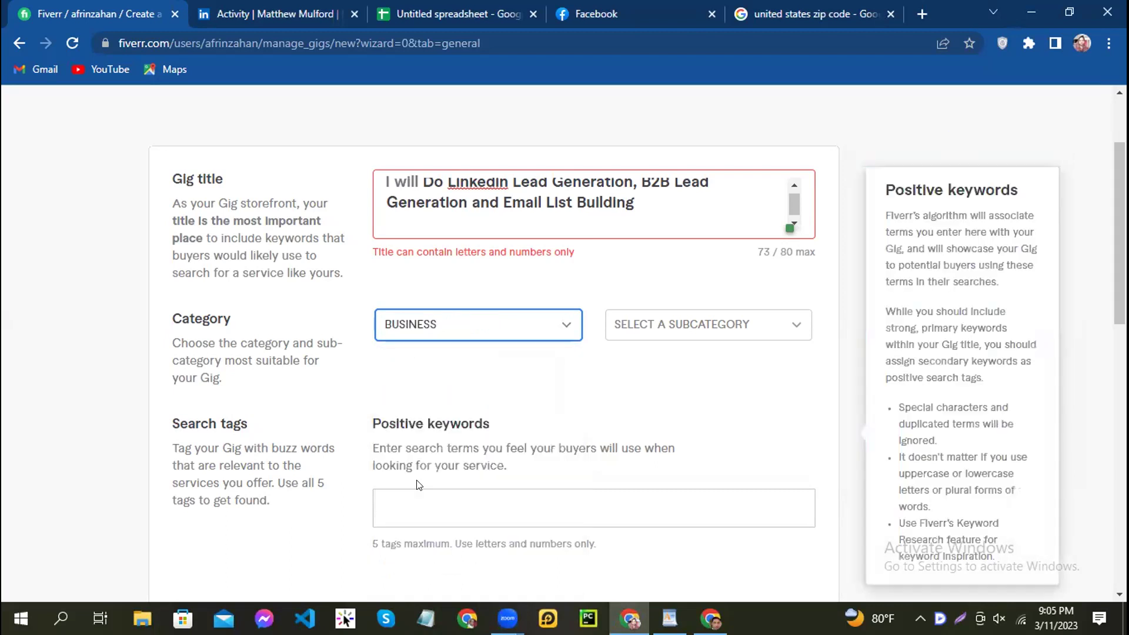
{"action": "left_click", "coordinate": [691, 320]}
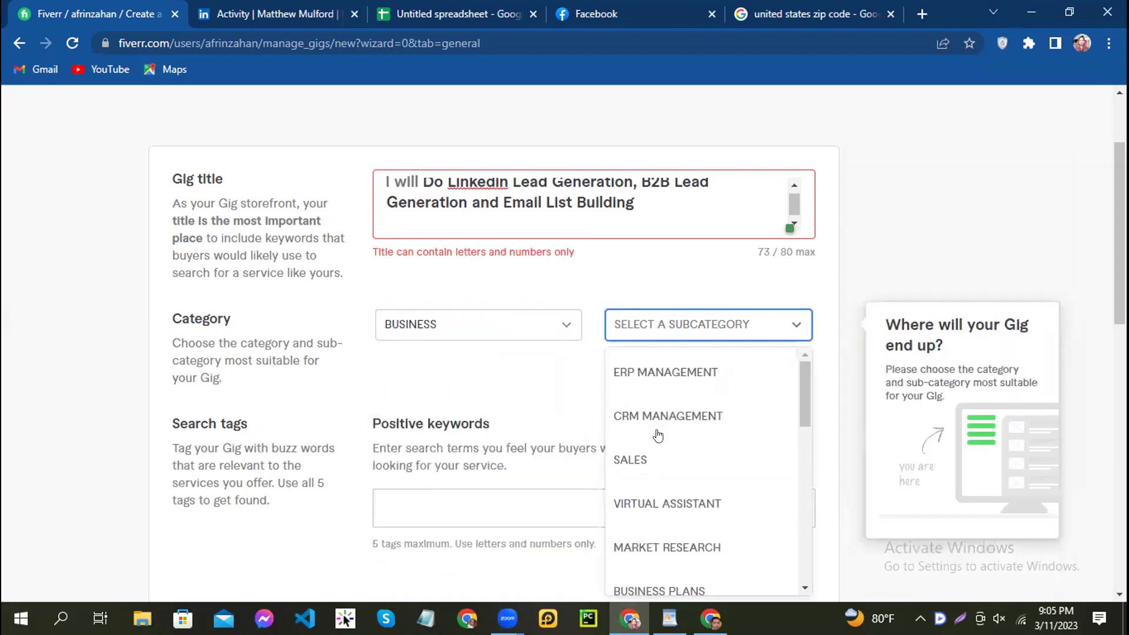
{"action": "scroll", "coordinate": [670, 403], "scroll_direction": "down", "scroll_amount": 3}
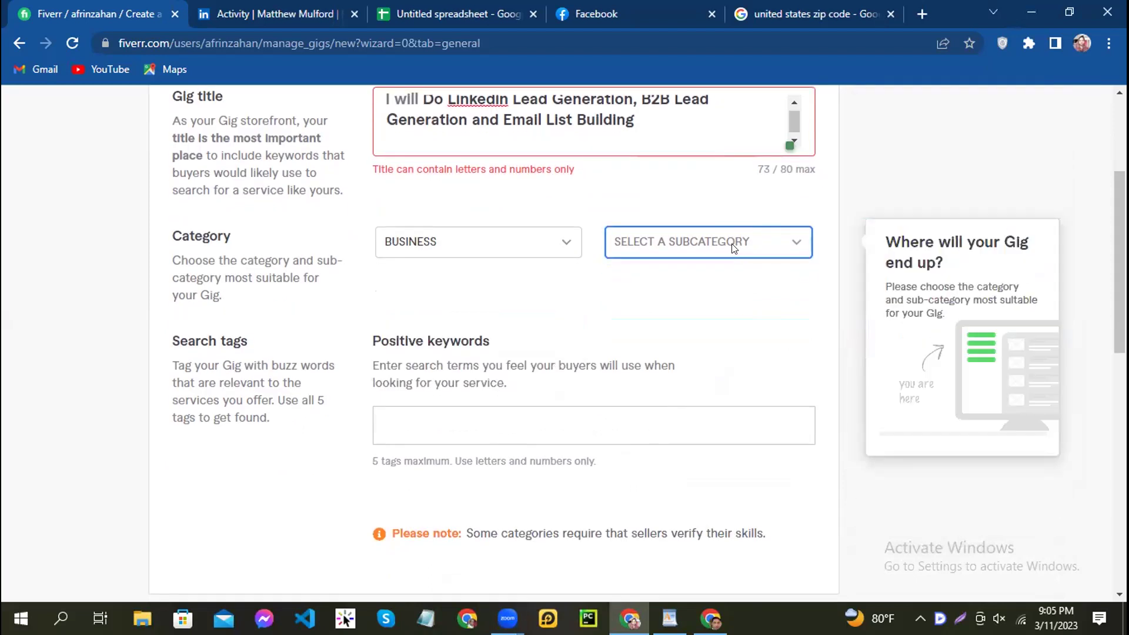
{"action": "left_click", "coordinate": [666, 245]}
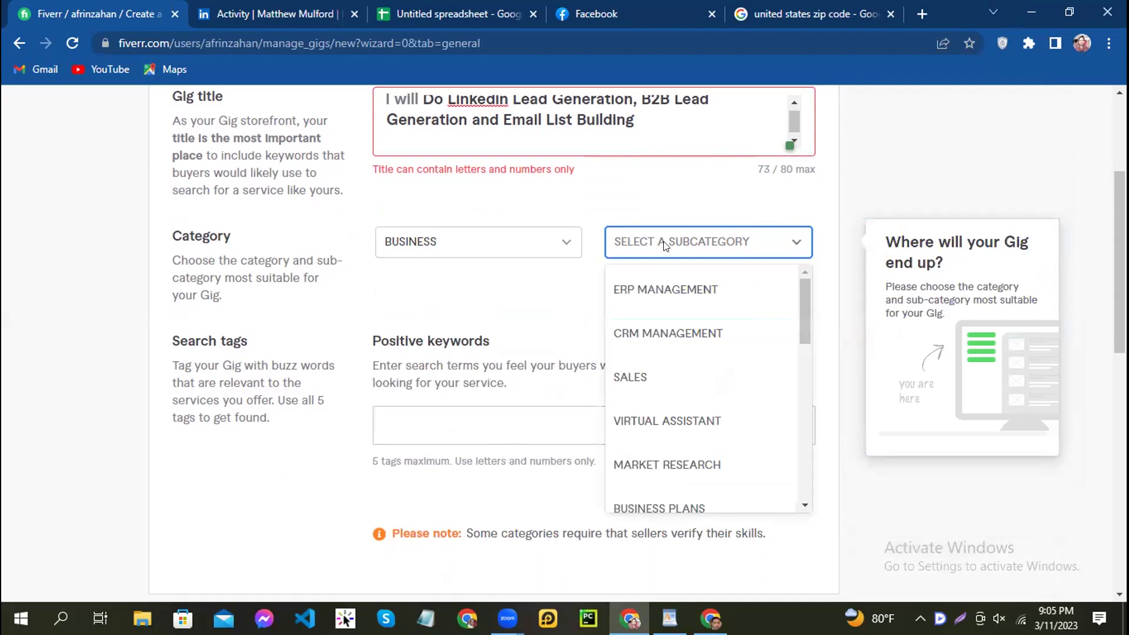
{"action": "left_click", "coordinate": [616, 378]}
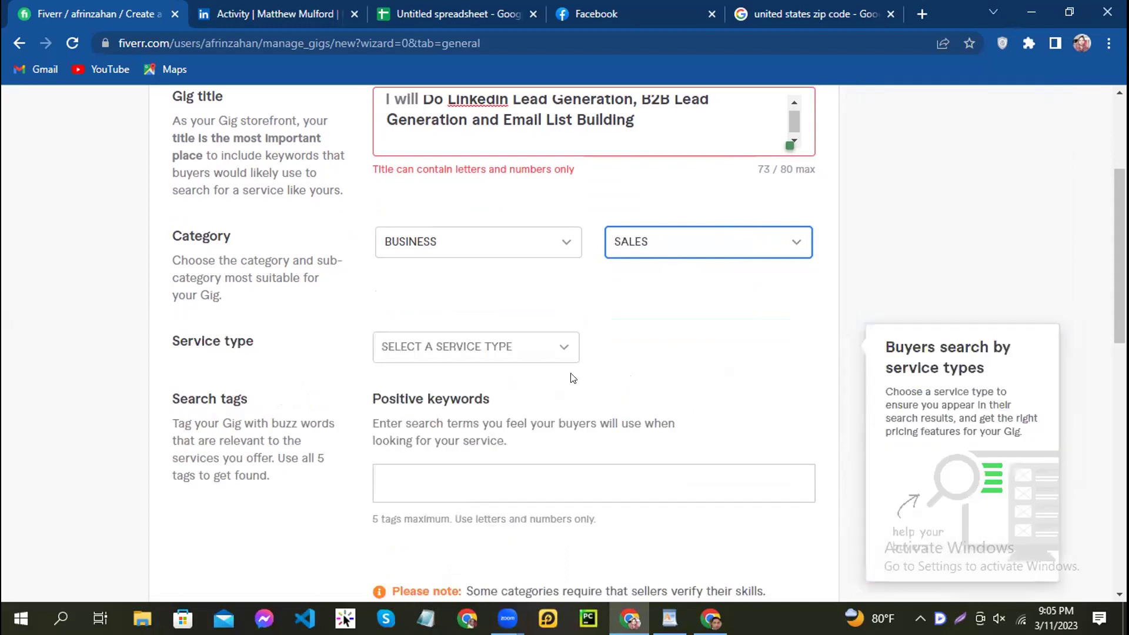
{"action": "left_click", "coordinate": [446, 349]}
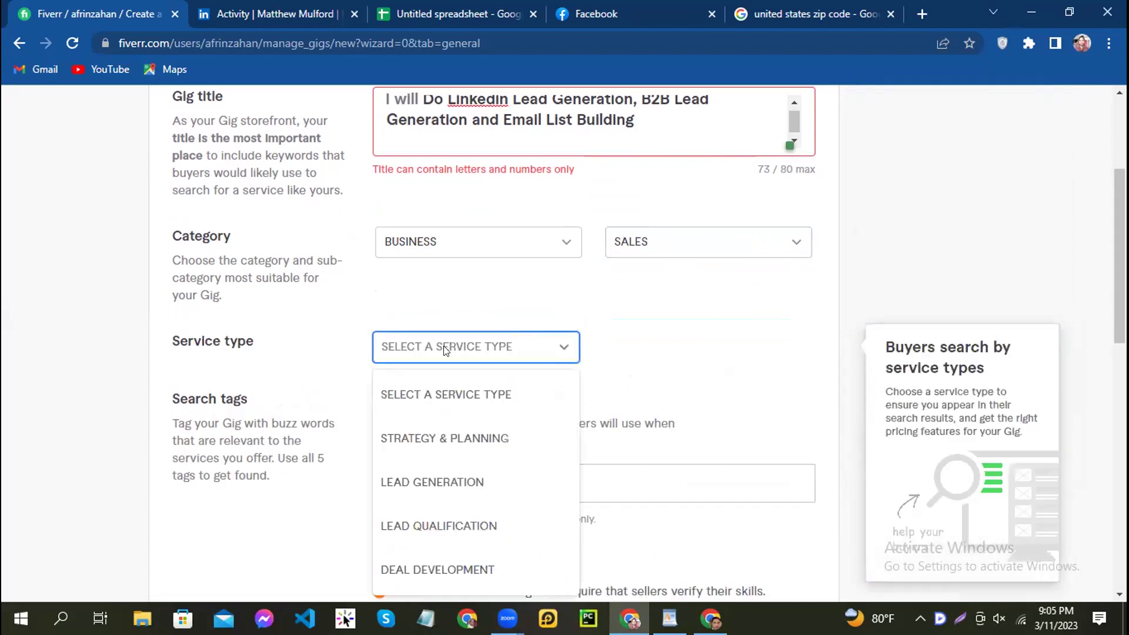
{"action": "left_click", "coordinate": [447, 481]}
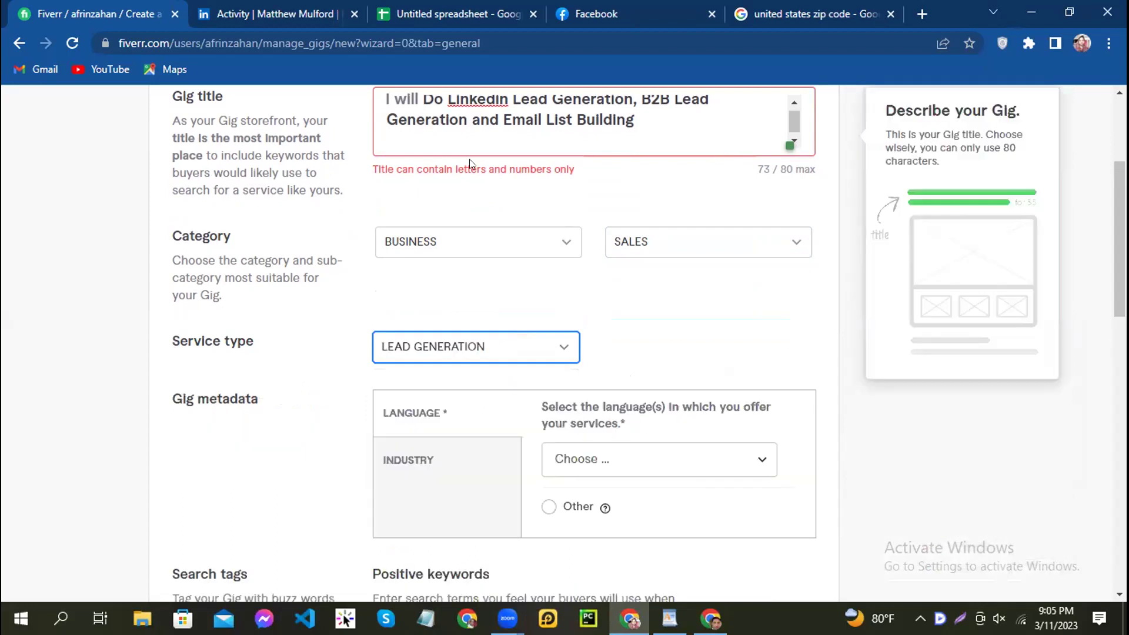
- Examine the gig title wording and the feedback on its characters and length
{"action": "scroll", "coordinate": [705, 339], "scroll_direction": "up", "scroll_amount": 2}
{"action": "scroll", "coordinate": [705, 340], "scroll_direction": "up", "scroll_amount": 2}
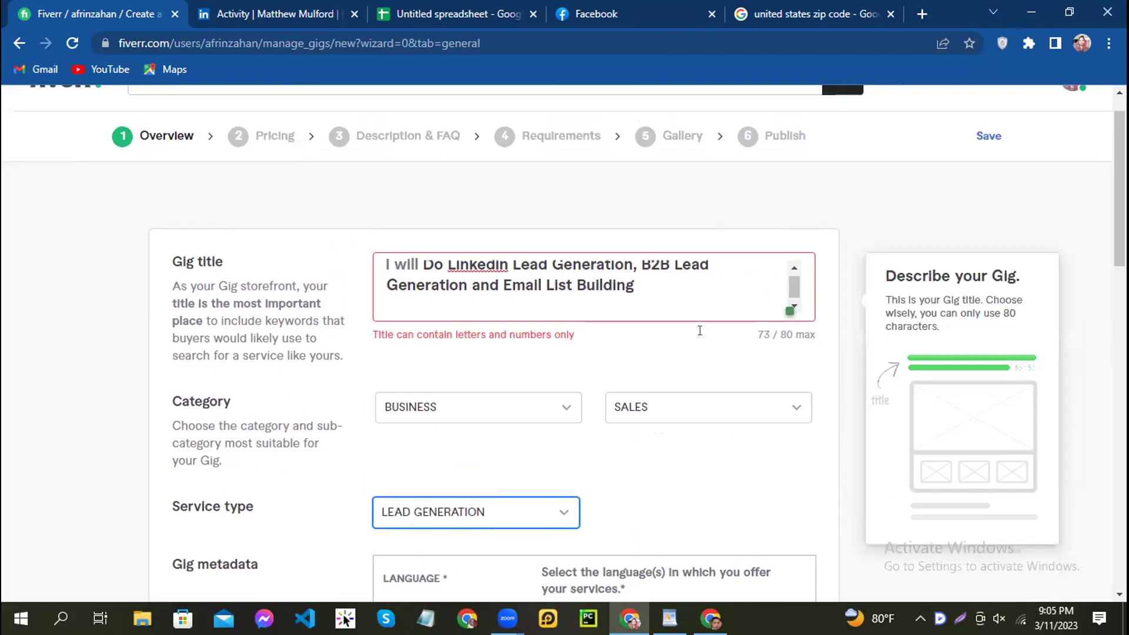
{"action": "left_click", "coordinate": [487, 270]}
{"action": "left_click", "coordinate": [443, 264]}
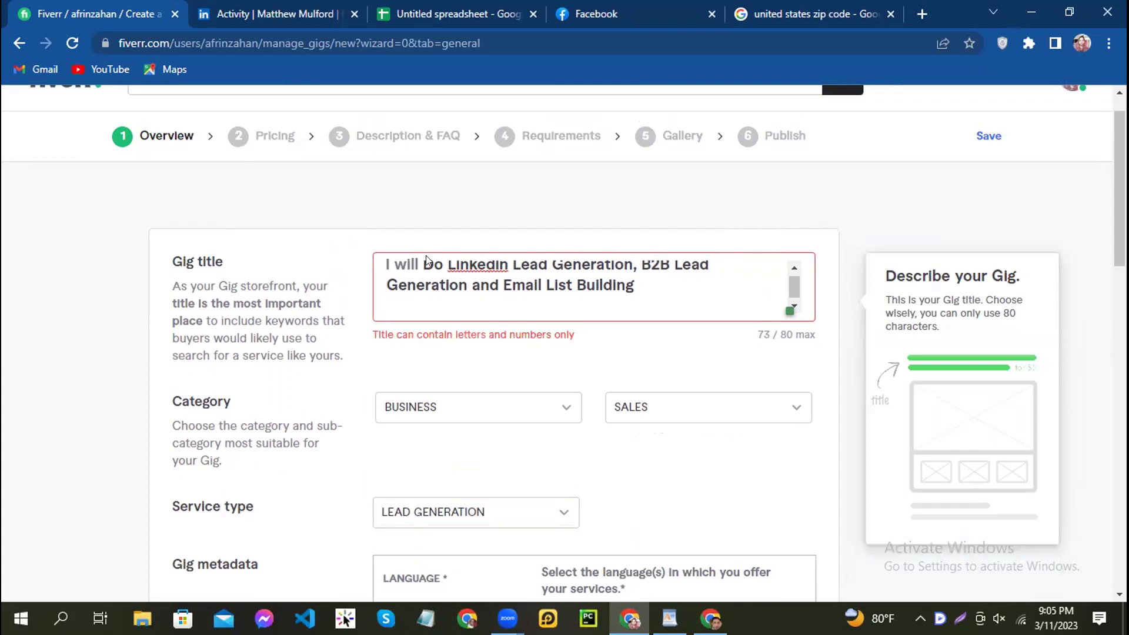
{"action": "left_click", "coordinate": [461, 262]}
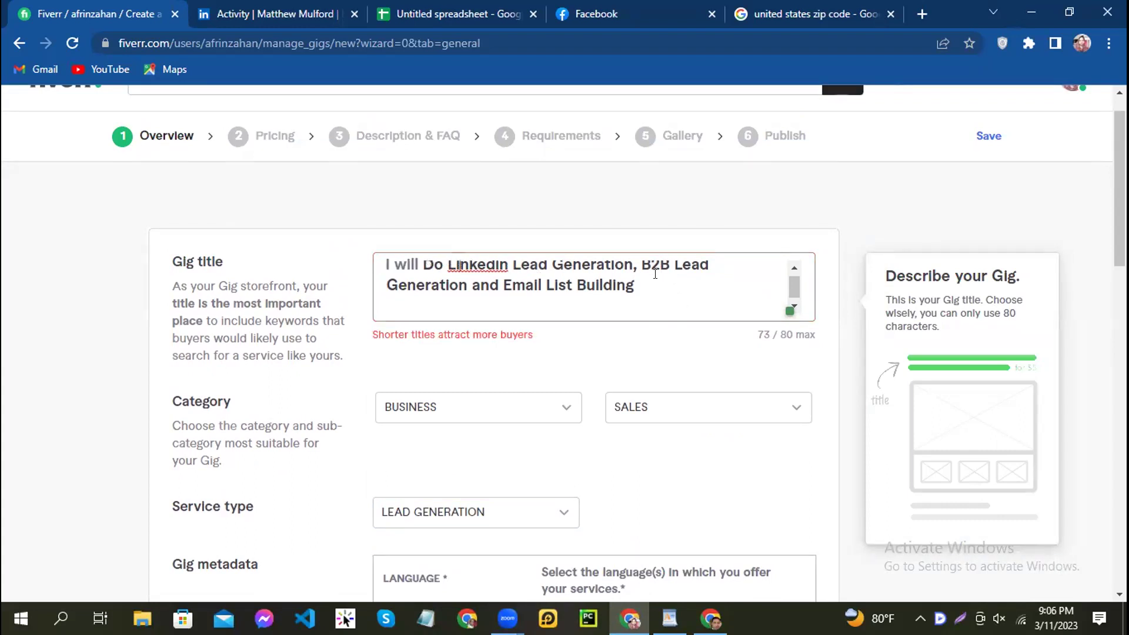
{"action": "scroll", "coordinate": [677, 287], "scroll_direction": "up", "scroll_amount": 1}
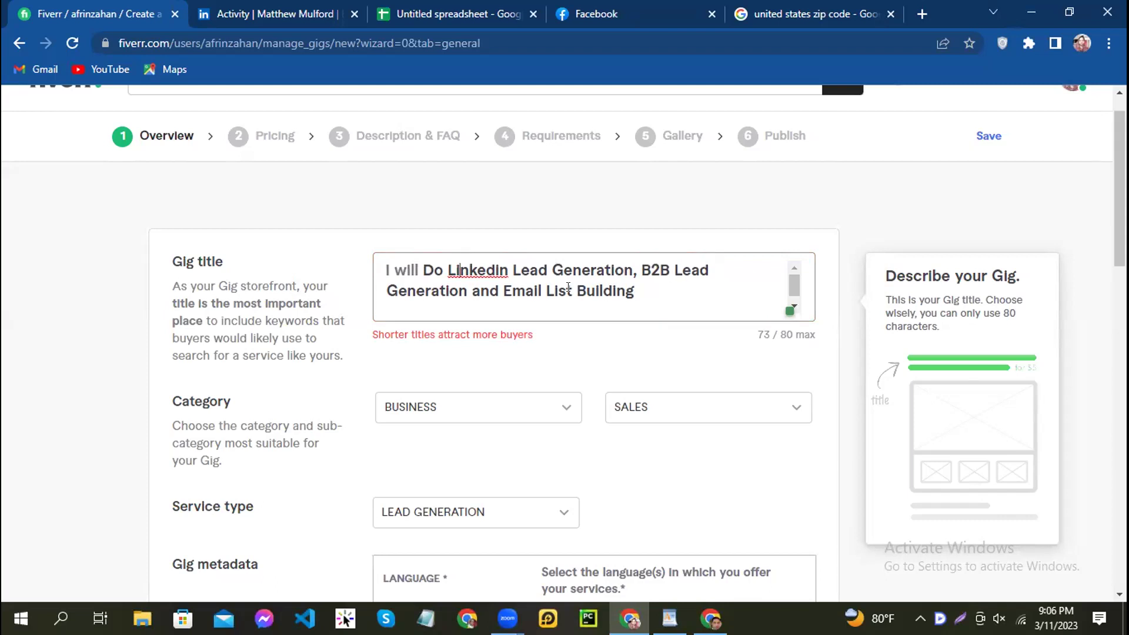
{"action": "left_click", "coordinate": [392, 291]}
{"action": "left_click", "coordinate": [906, 250]}
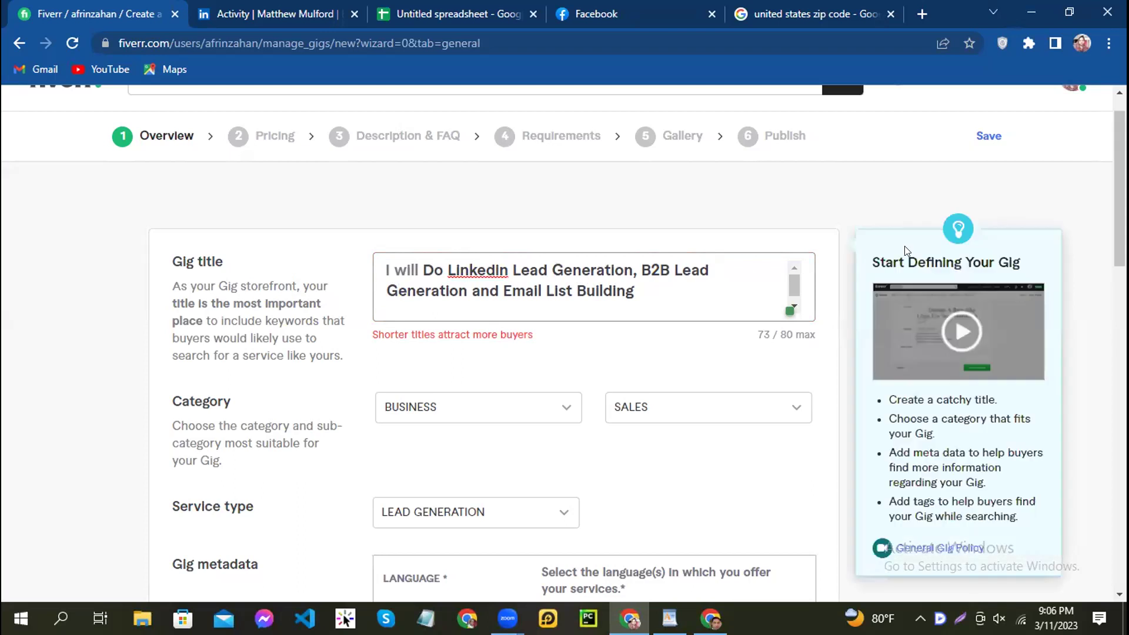
{"action": "left_click", "coordinate": [399, 291]}
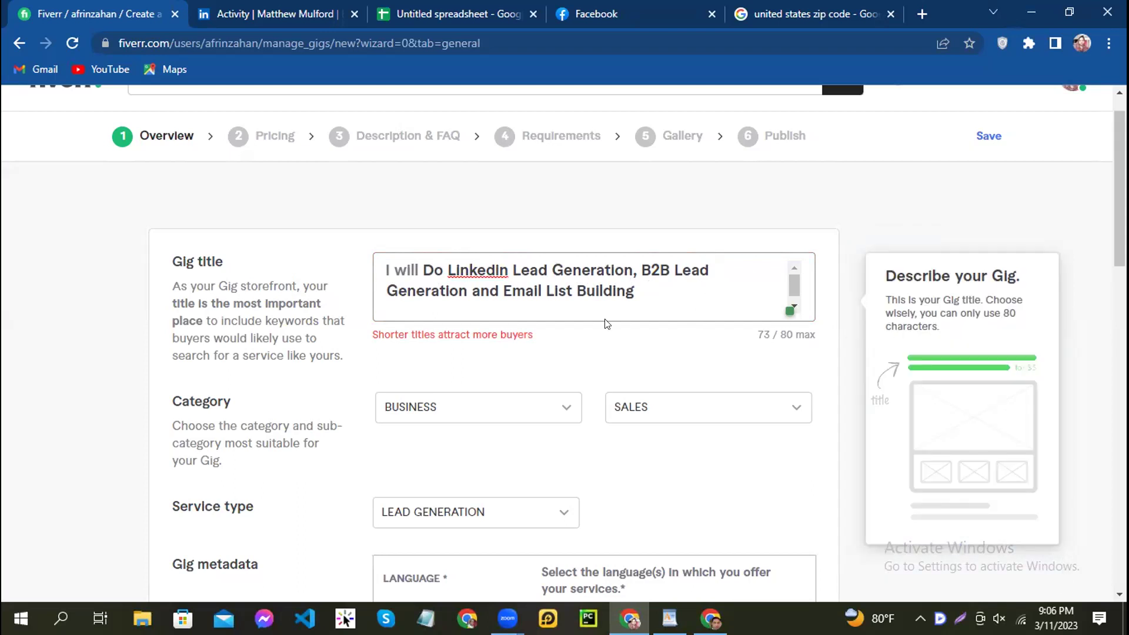
- Review the gig metadata's industry choices and the positive keywords section of the gig overview
{"action": "scroll", "coordinate": [615, 353], "scroll_direction": "down", "scroll_amount": 3}
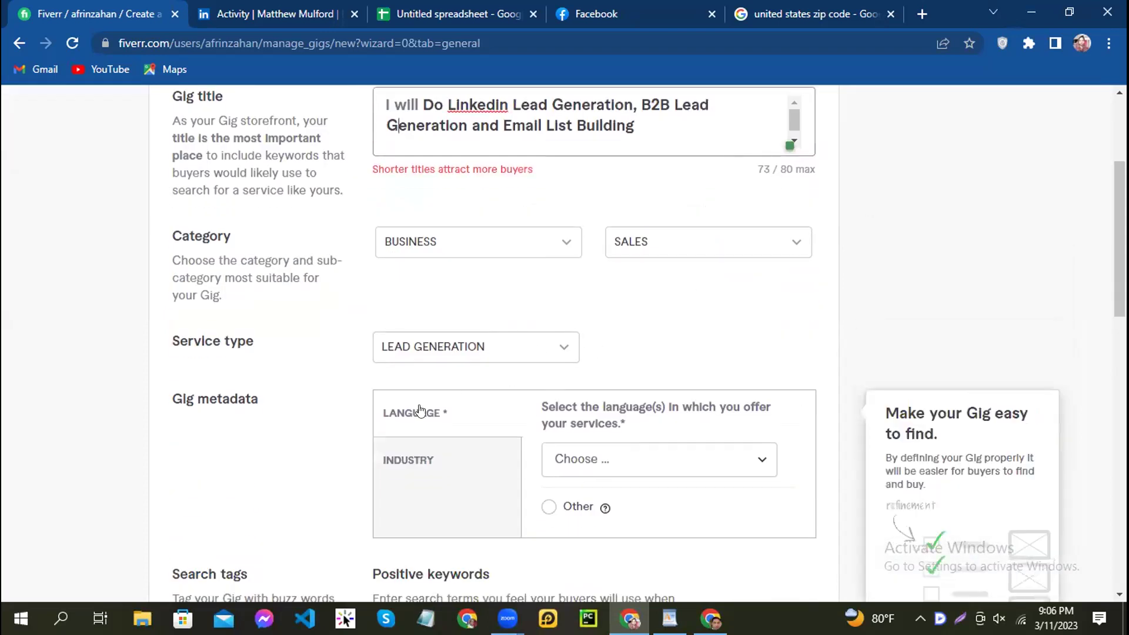
{"action": "left_click", "coordinate": [407, 466]}
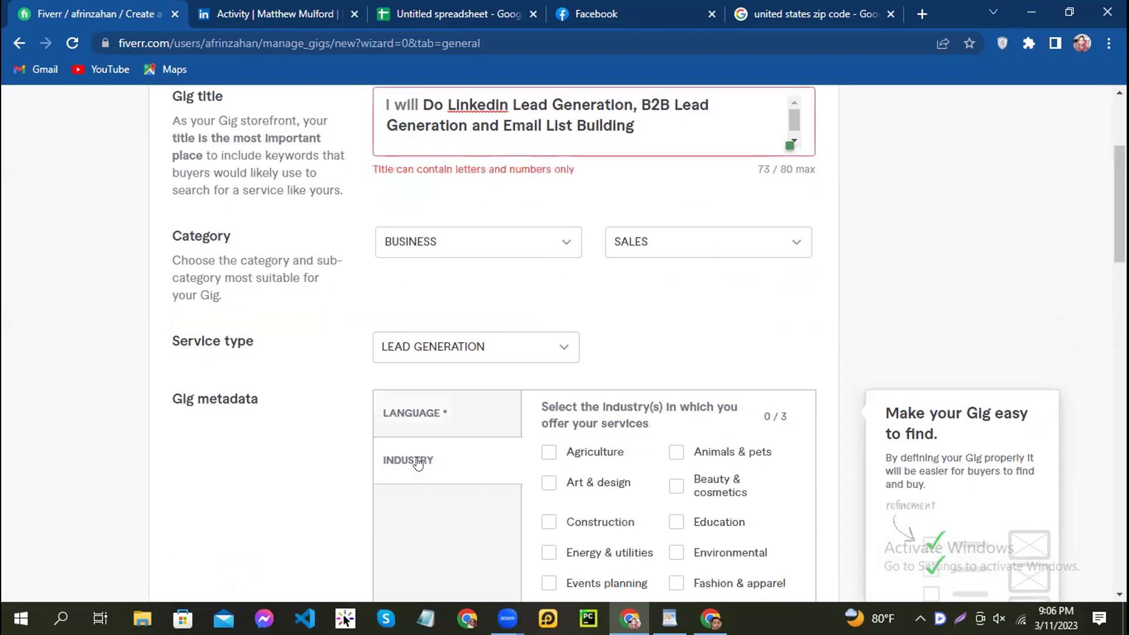
{"action": "scroll", "coordinate": [713, 429], "scroll_direction": "down", "scroll_amount": 7}
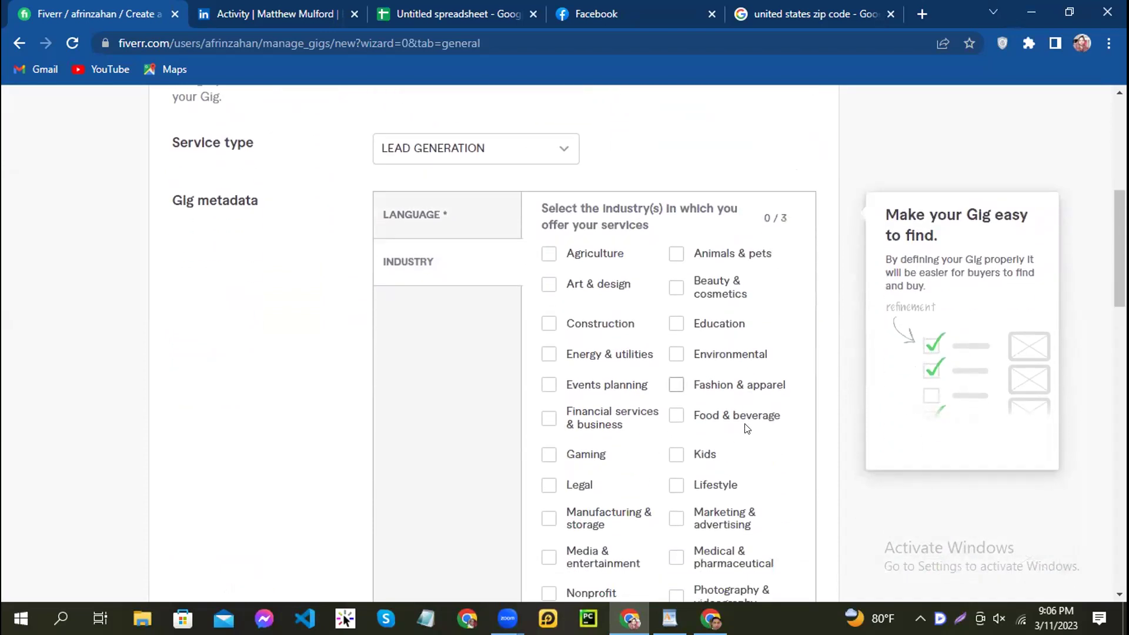
{"action": "scroll", "coordinate": [722, 433], "scroll_direction": "down", "scroll_amount": 2}
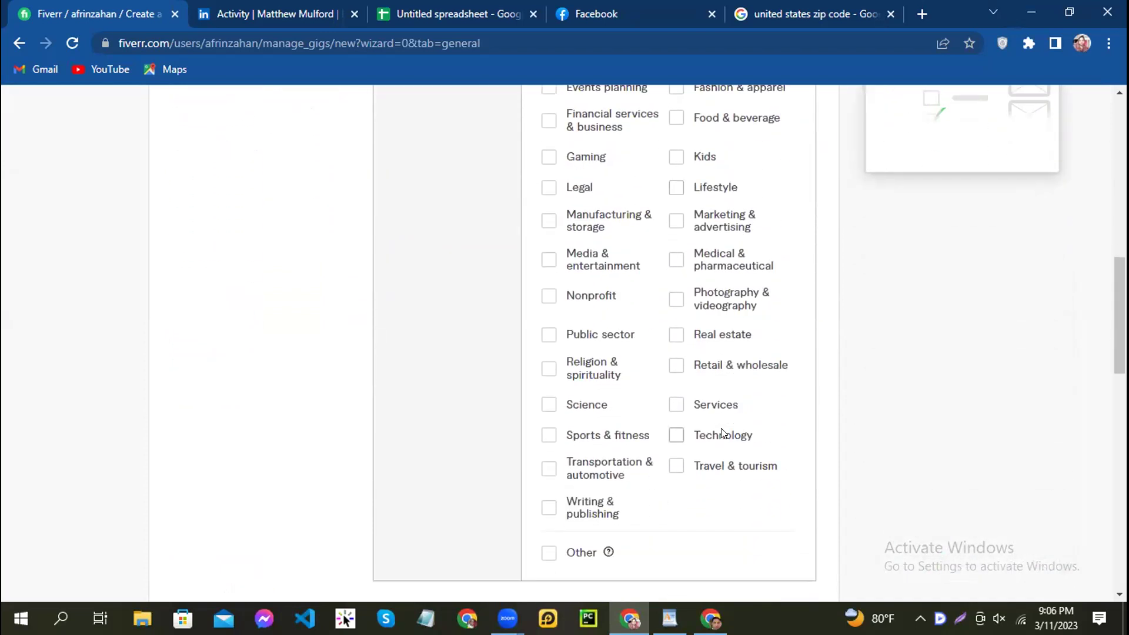
{"action": "scroll", "coordinate": [722, 433], "scroll_direction": "down", "scroll_amount": 4}
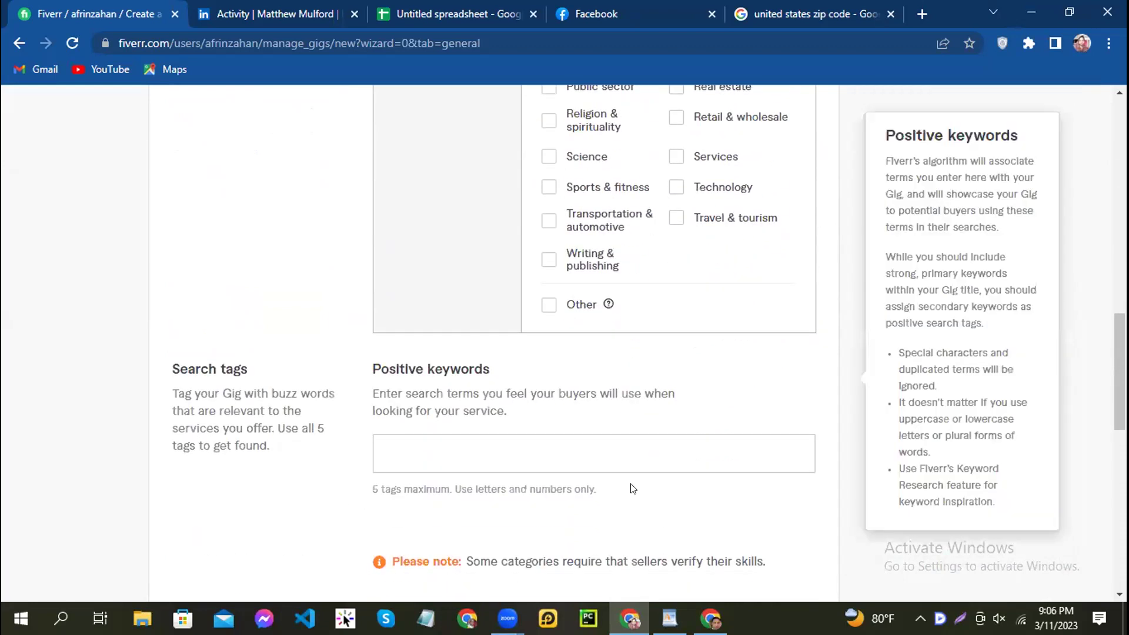
{"action": "scroll", "coordinate": [827, 378], "scroll_direction": "up", "scroll_amount": 5}
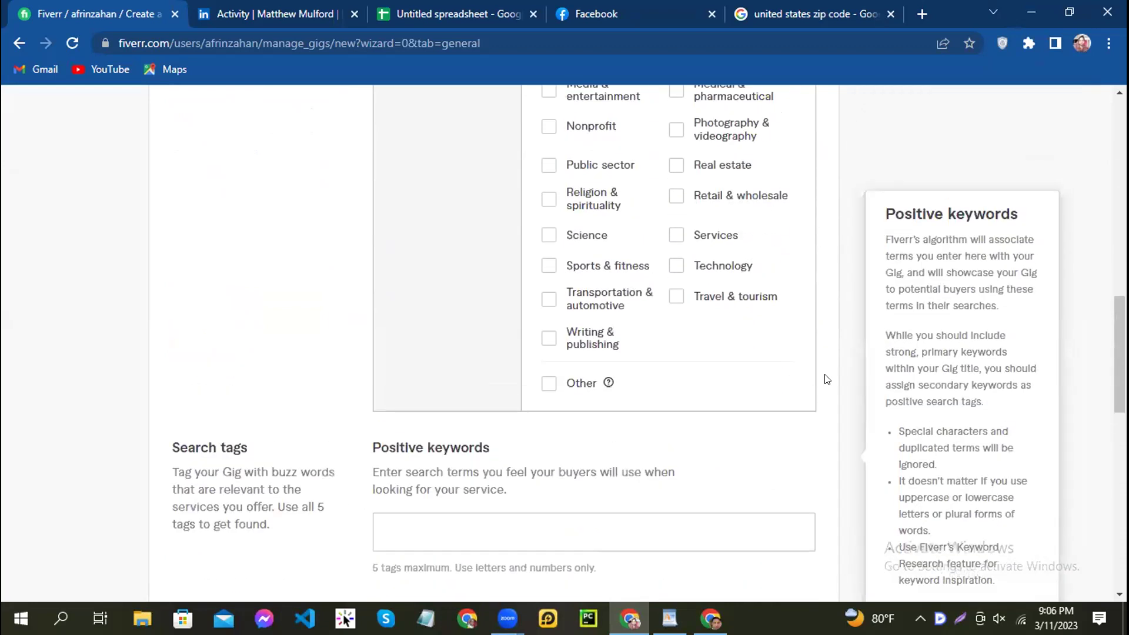
{"action": "scroll", "coordinate": [826, 378], "scroll_direction": "up", "scroll_amount": 10}
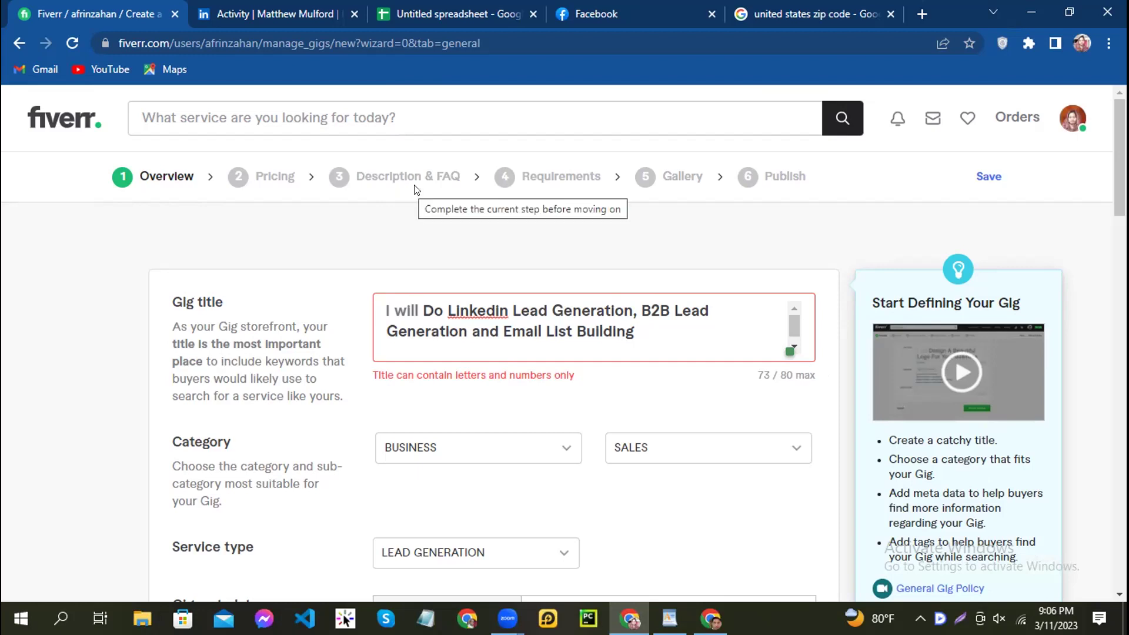
- Switch to the LeadItBd page and open the bookmarked Fiverr site from the Market place bookmarks in its place
{"action": "mouse_move", "coordinate": [630, 618]}
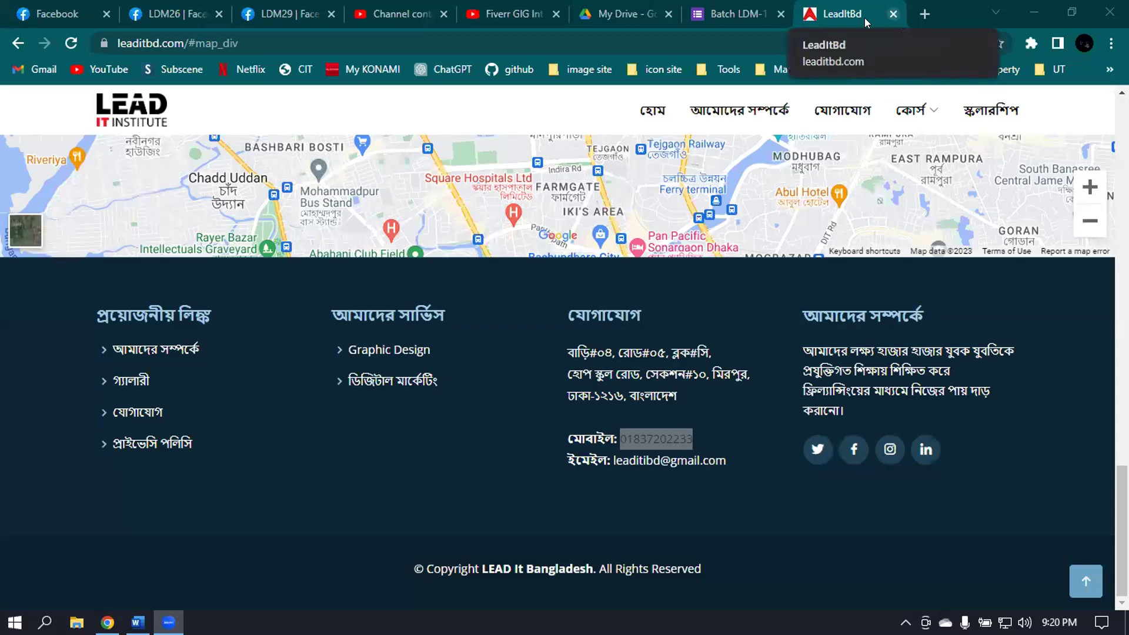
{"action": "left_click", "coordinate": [865, 22]}
{"action": "left_click", "coordinate": [795, 69]}
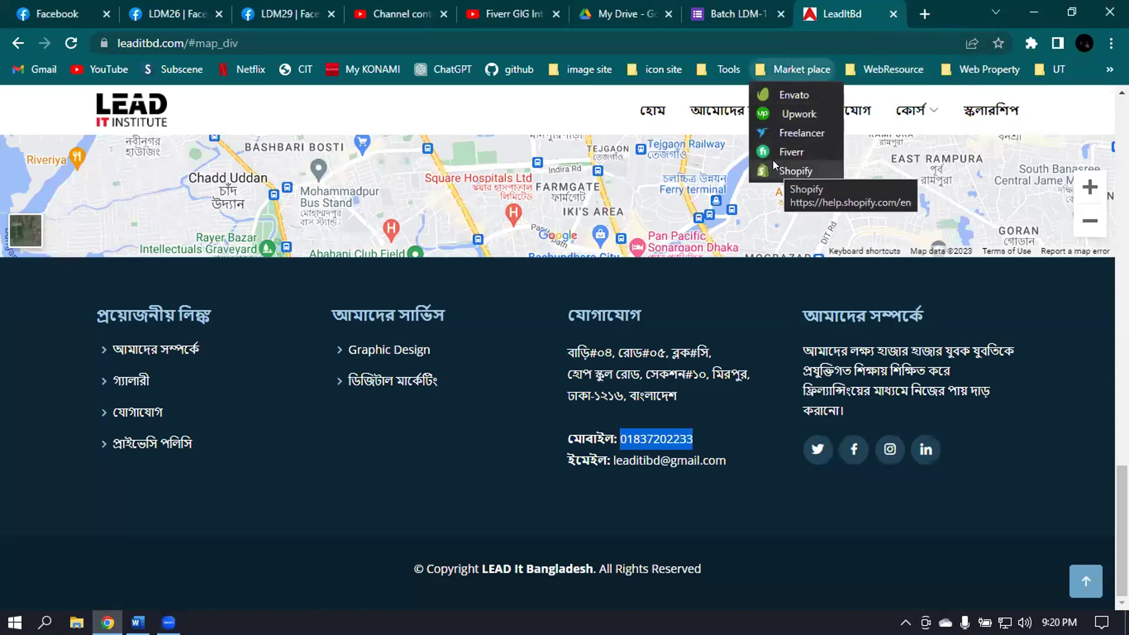
{"action": "left_click", "coordinate": [775, 152]}
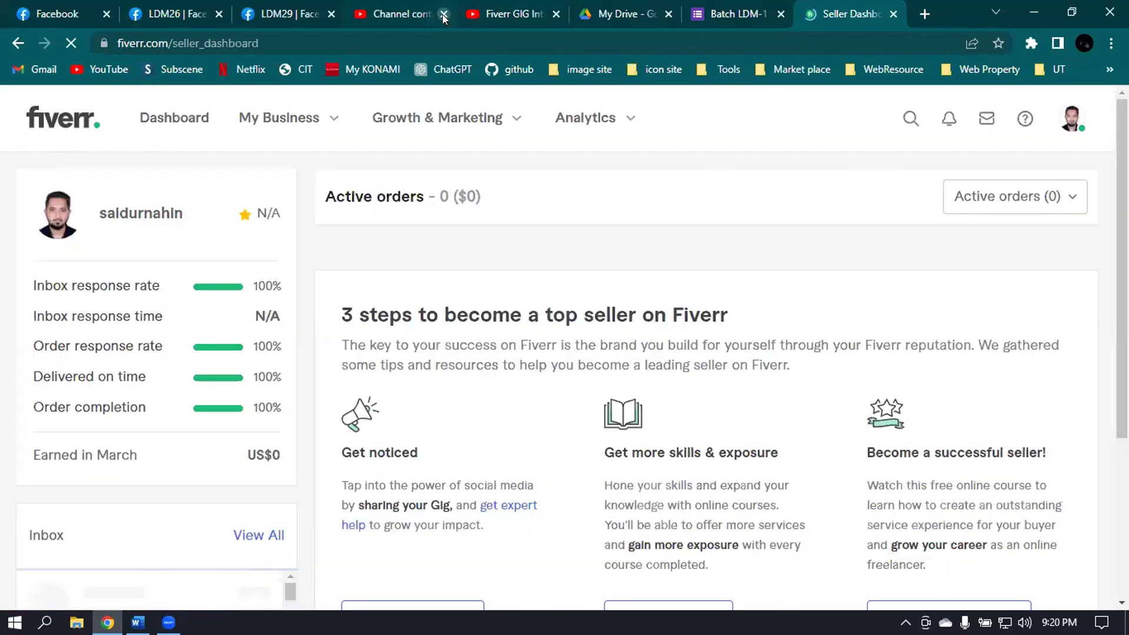
- Close the two YouTube pages, the My Drive page and the Batch LDM form, keeping the Facebook and Fiverr pages
{"action": "left_click", "coordinate": [442, 14]}
{"action": "left_click", "coordinate": [442, 14]}
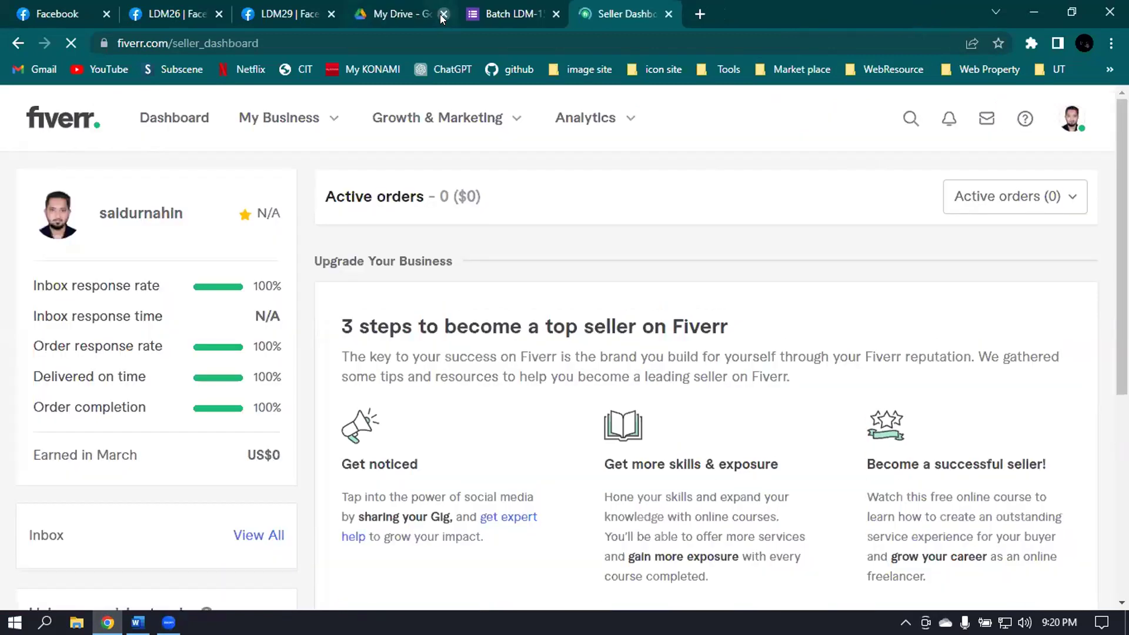
{"action": "left_click", "coordinate": [443, 14]}
{"action": "left_click", "coordinate": [443, 14]}
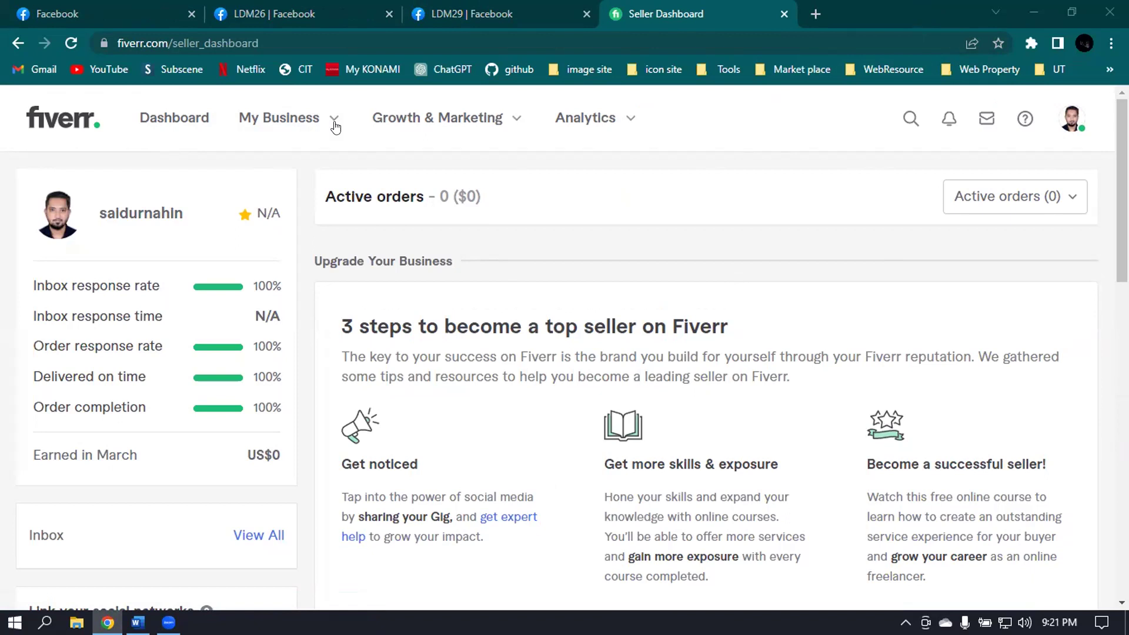
- Go to the seller profile and open the draft gig "I will do b2b lead generation of any industry" for editing
{"action": "left_click", "coordinate": [1069, 121]}
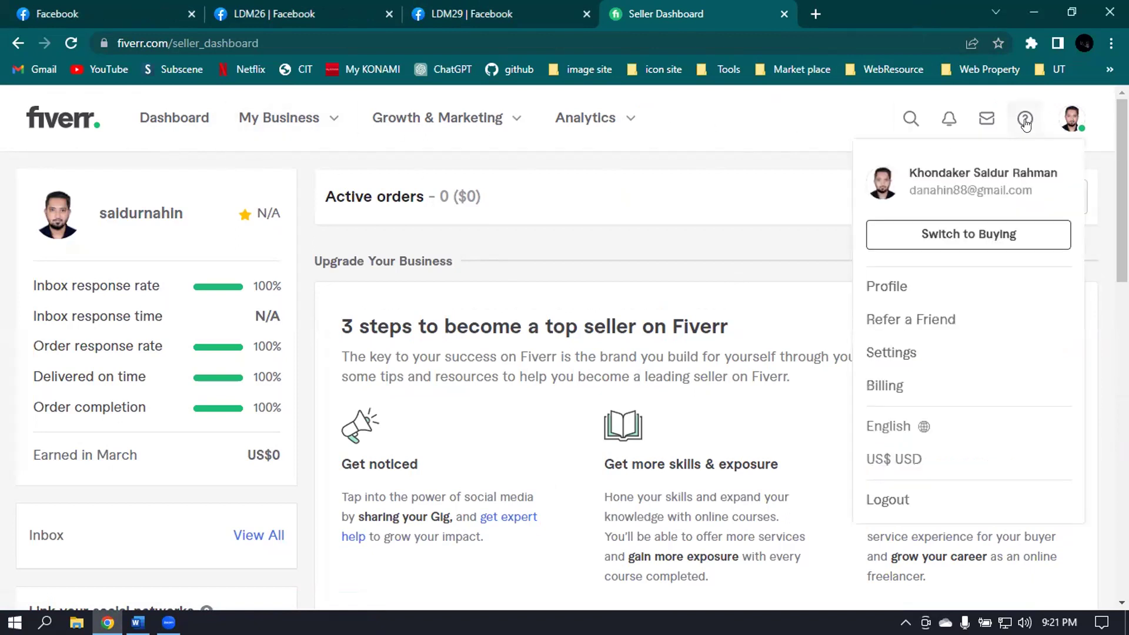
{"action": "left_click", "coordinate": [885, 288]}
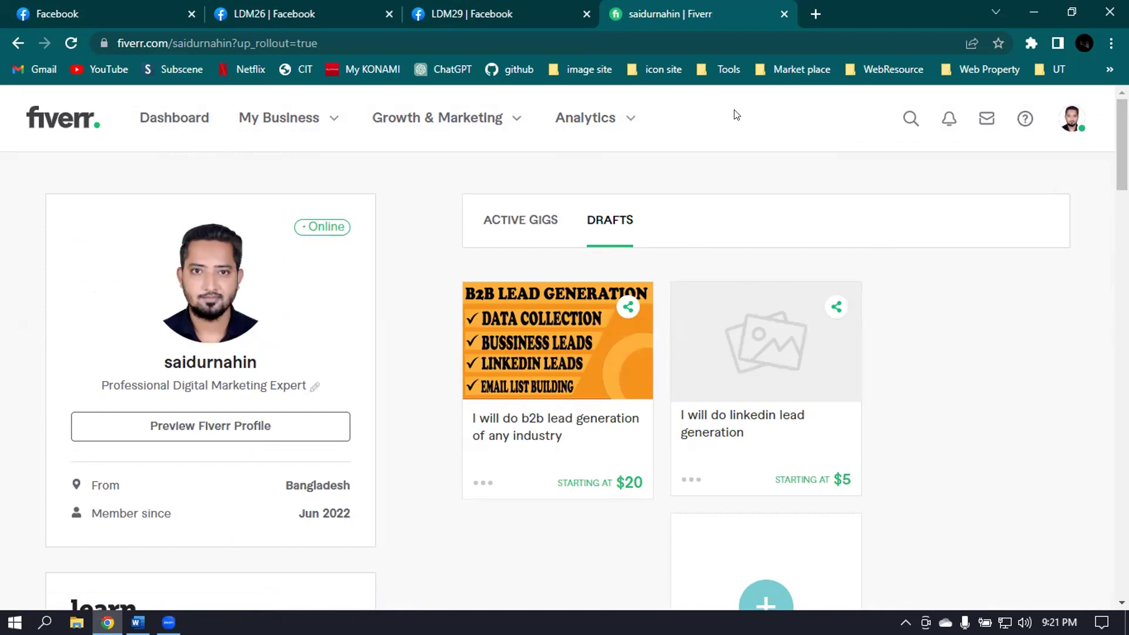
{"action": "left_click", "coordinate": [481, 486]}
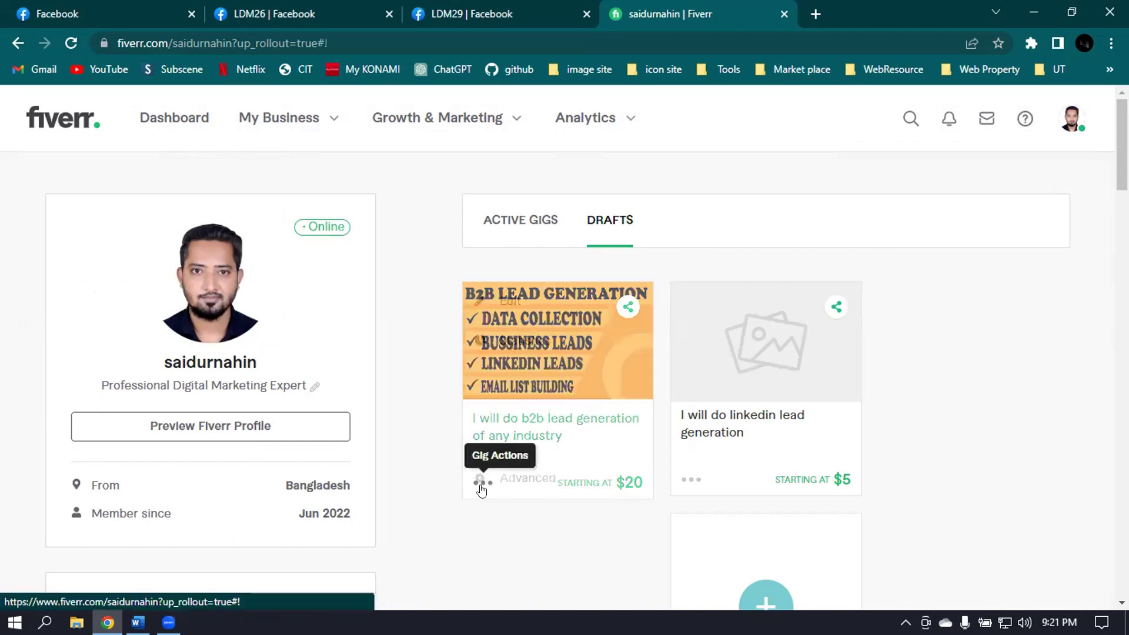
{"action": "left_click", "coordinate": [506, 300]}
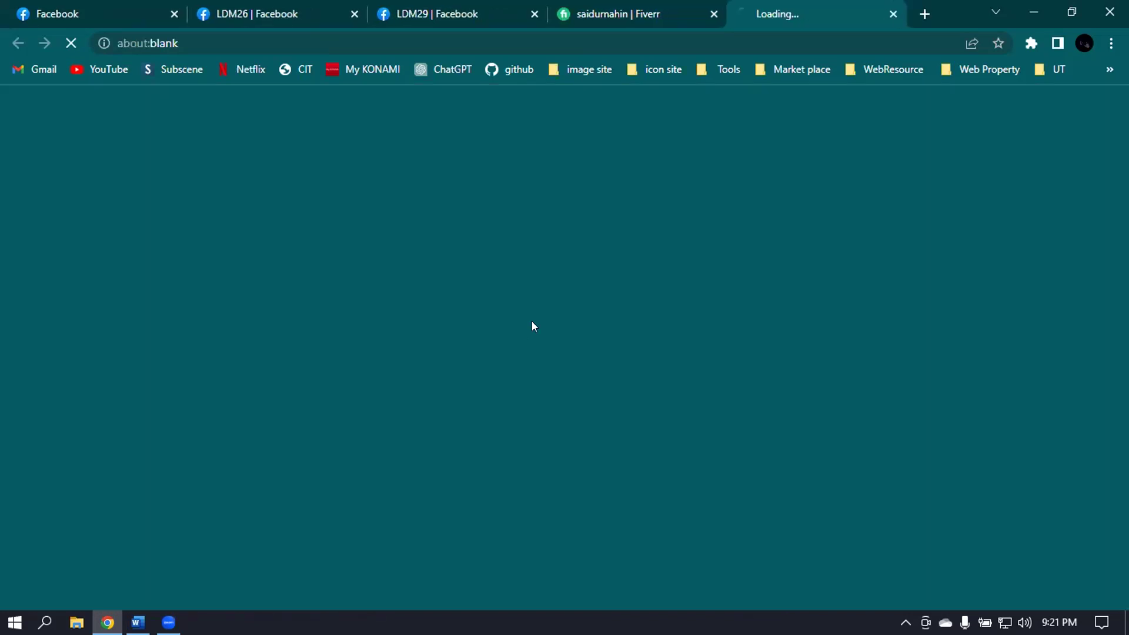
- Reopen the b2b lead generation draft for editing from the profile's drafts and reload its blank edit page
{"action": "left_click", "coordinate": [625, 4]}
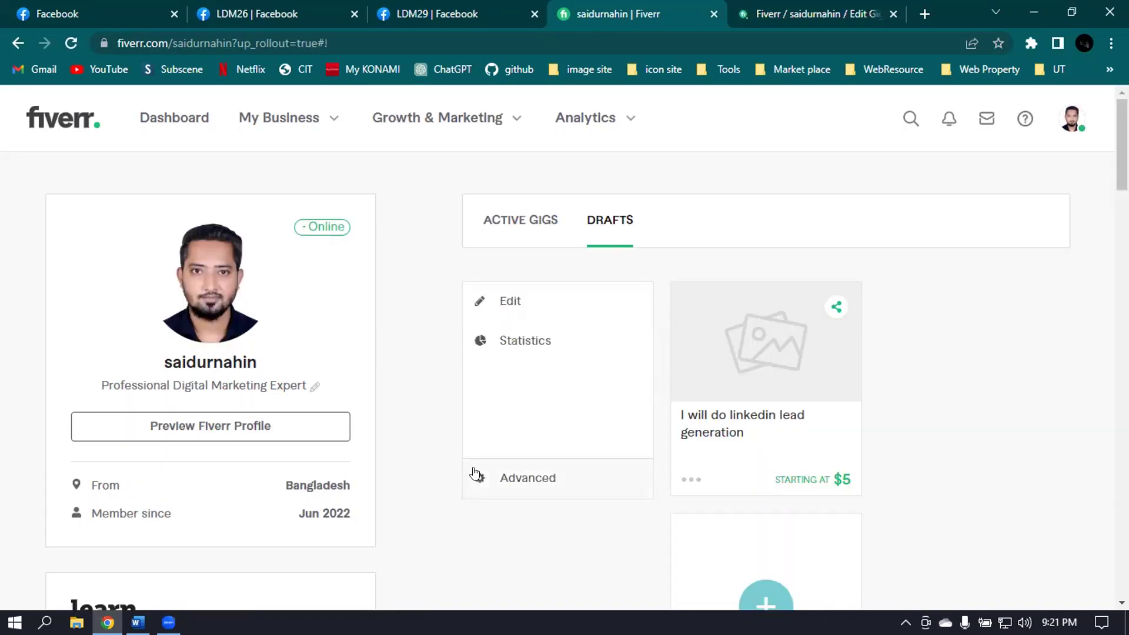
{"action": "left_click", "coordinate": [443, 247]}
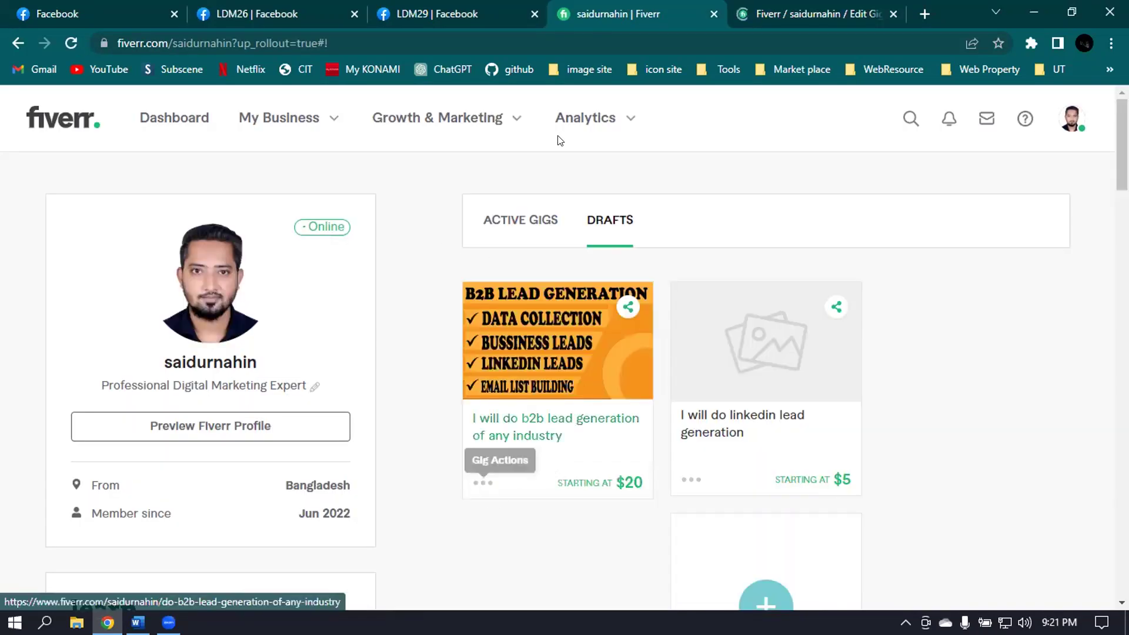
{"action": "left_click", "coordinate": [480, 484]}
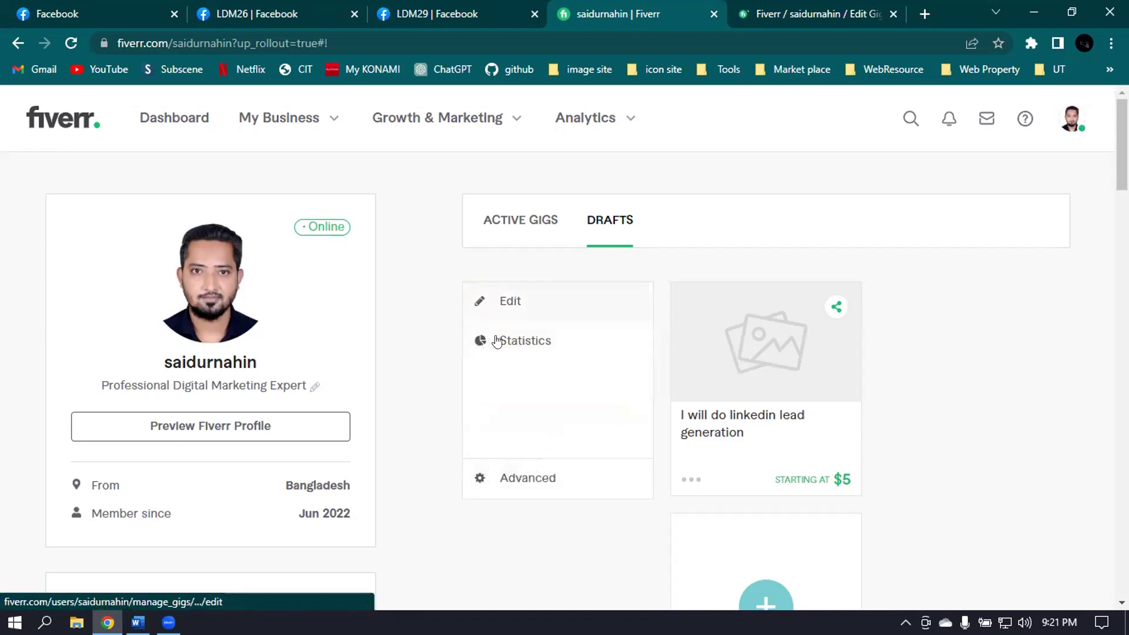
{"action": "left_click", "coordinate": [547, 301]}
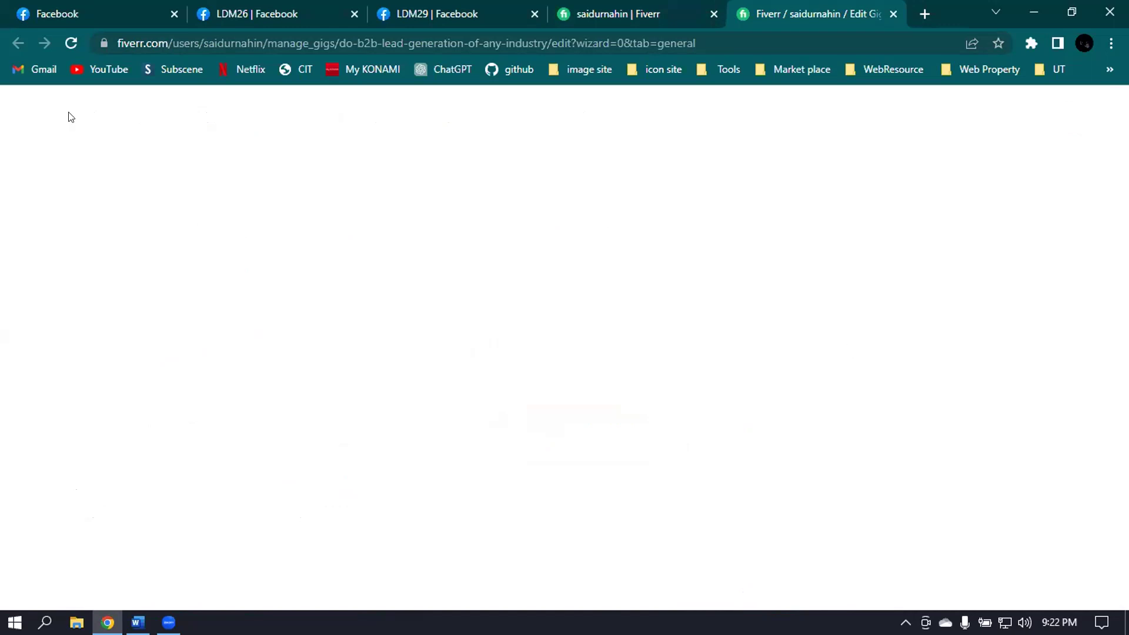
{"action": "left_click", "coordinate": [71, 43]}
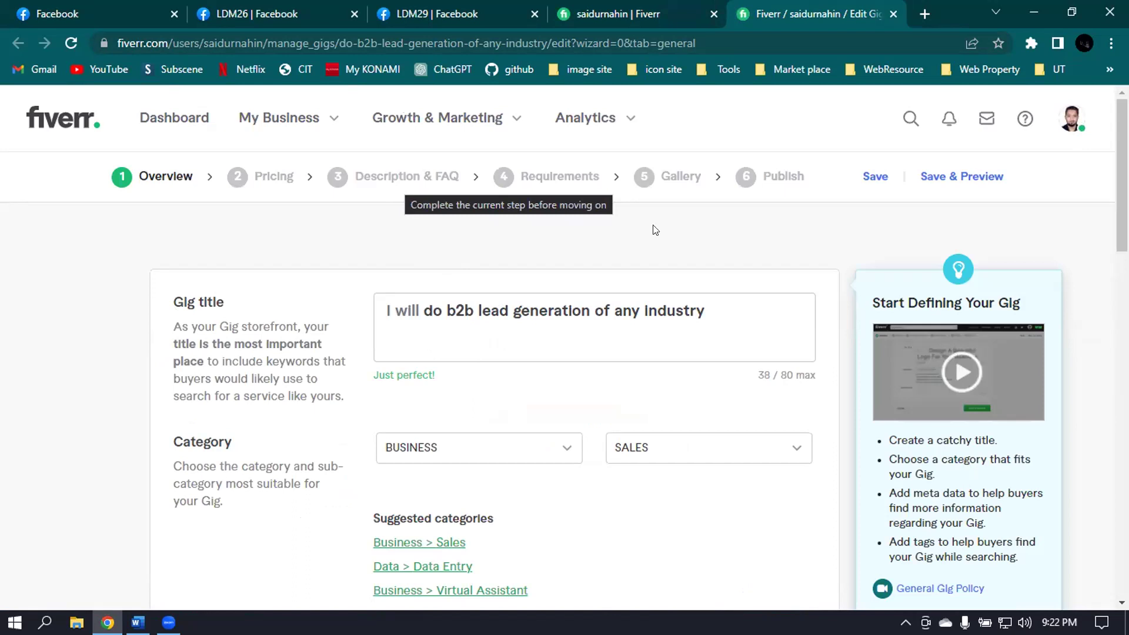
{"action": "scroll", "coordinate": [651, 246], "scroll_direction": "down", "scroll_amount": 1}
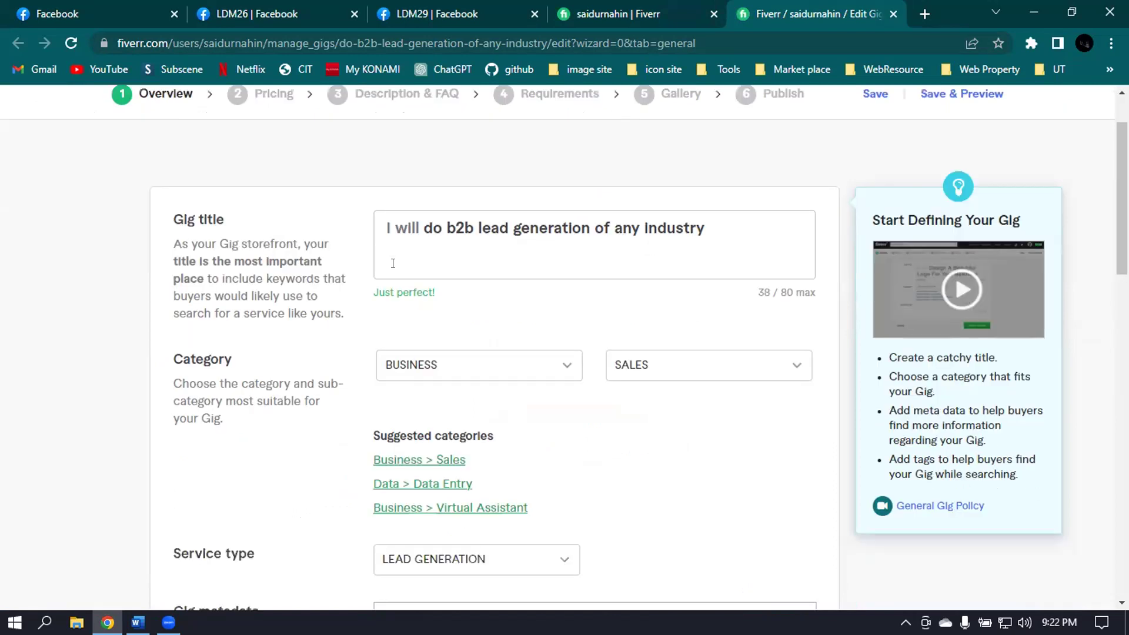
- Save the gig's overview, continue to the pricing stage and review the Basic, Standard and Premium packages
{"action": "scroll", "coordinate": [492, 243], "scroll_direction": "up", "scroll_amount": 2}
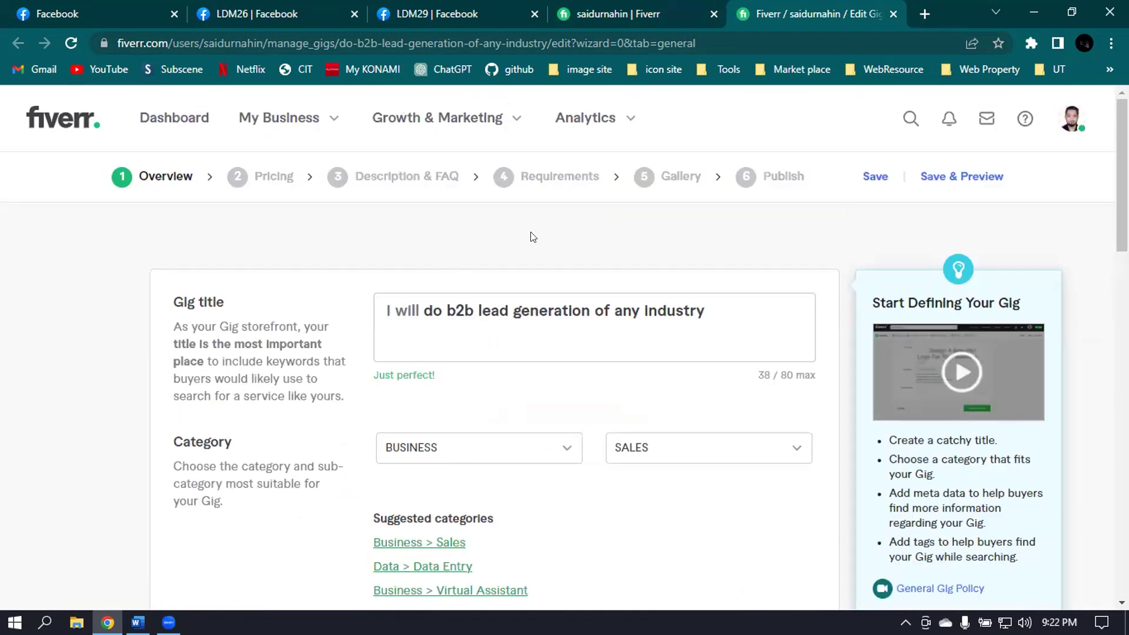
{"action": "scroll", "coordinate": [651, 236], "scroll_direction": "down", "scroll_amount": 5}
{"action": "scroll", "coordinate": [676, 329], "scroll_direction": "down", "scroll_amount": 5}
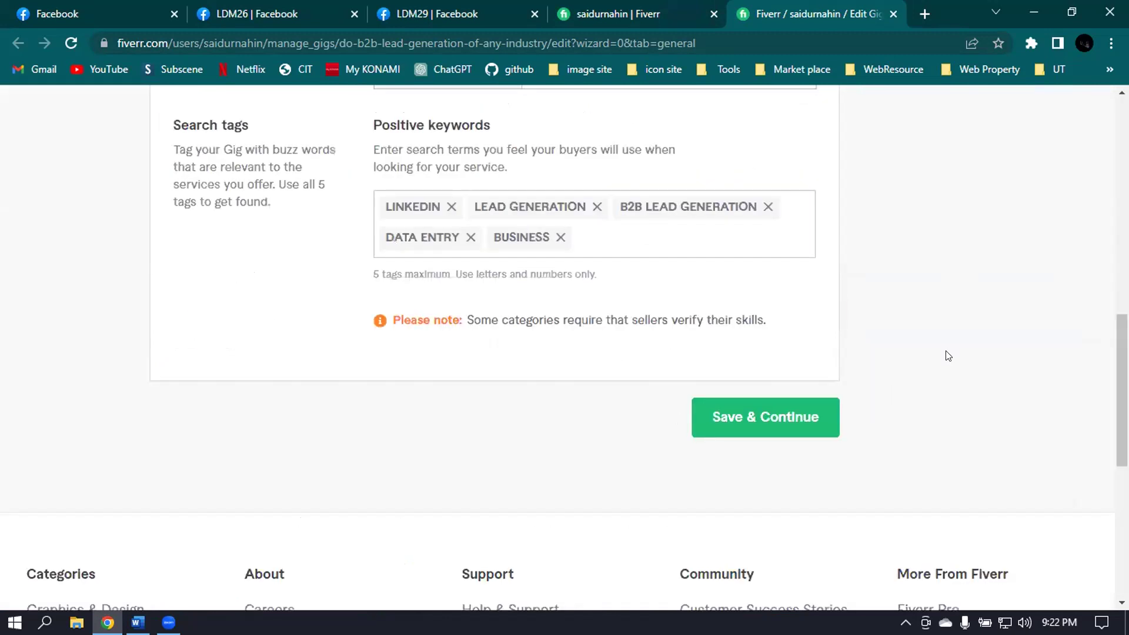
{"action": "left_click", "coordinate": [764, 434]}
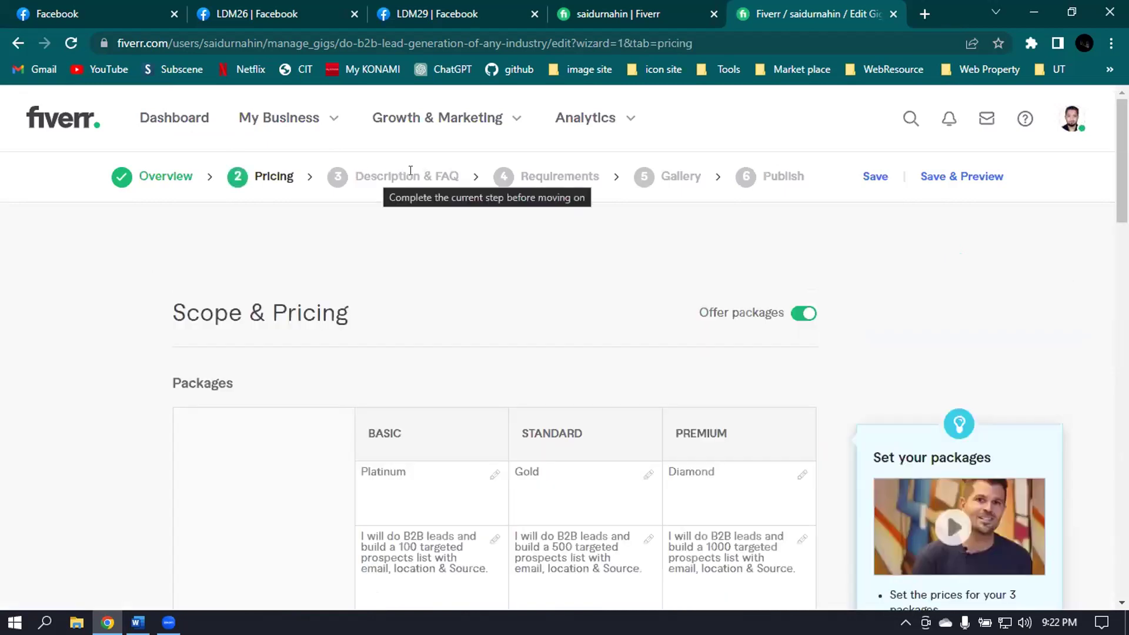
{"action": "scroll", "coordinate": [749, 277], "scroll_direction": "down", "scroll_amount": 10}
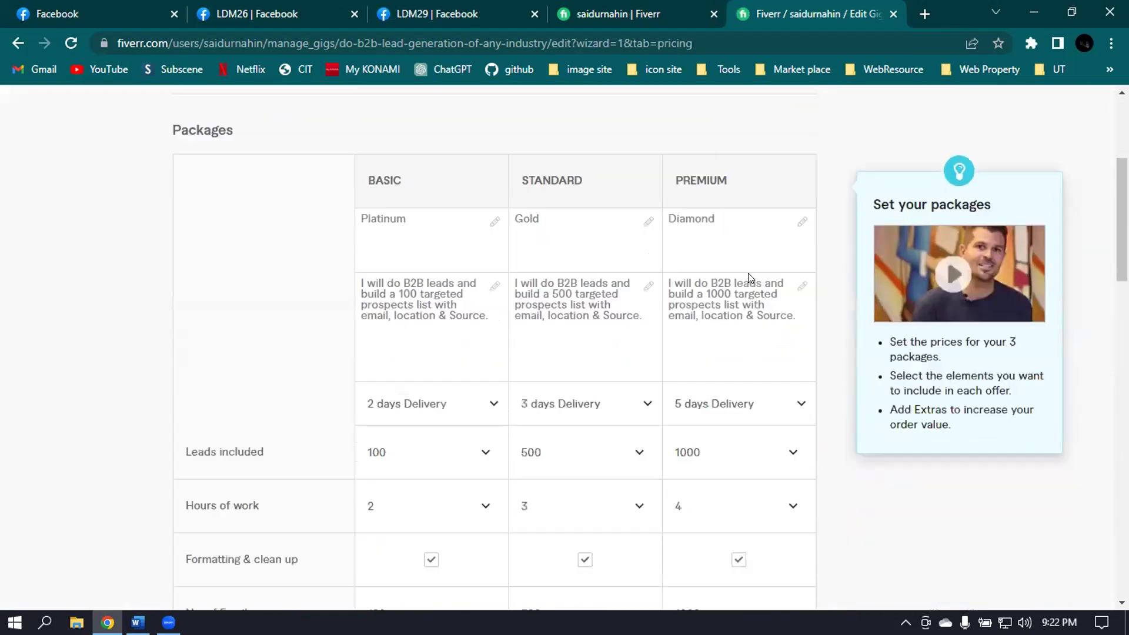
{"action": "scroll", "coordinate": [747, 275], "scroll_direction": "up", "scroll_amount": 10}
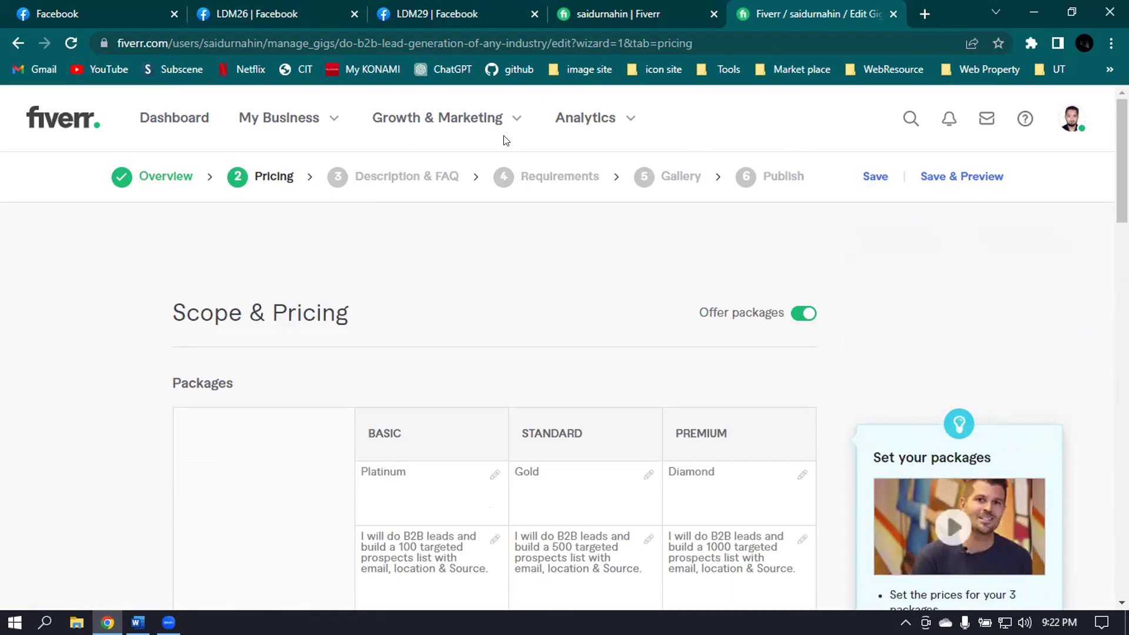
- Close the LDM29 and LDM26 Facebook pages, keeping the Fiverr pages
{"action": "left_click", "coordinate": [533, 14]}
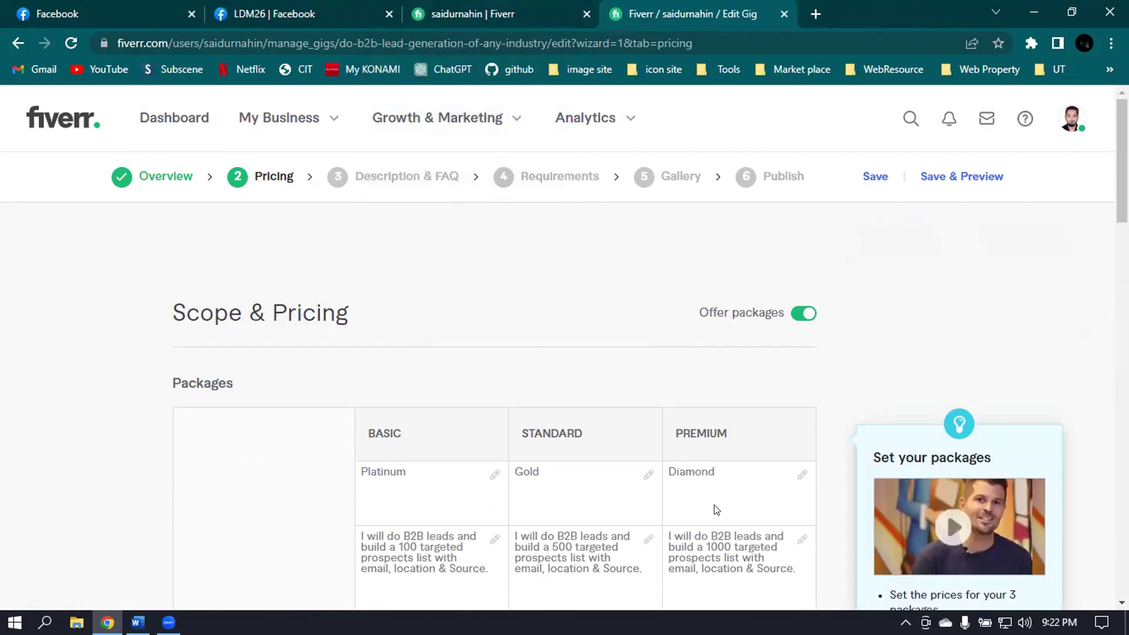
{"action": "left_click", "coordinate": [389, 14]}
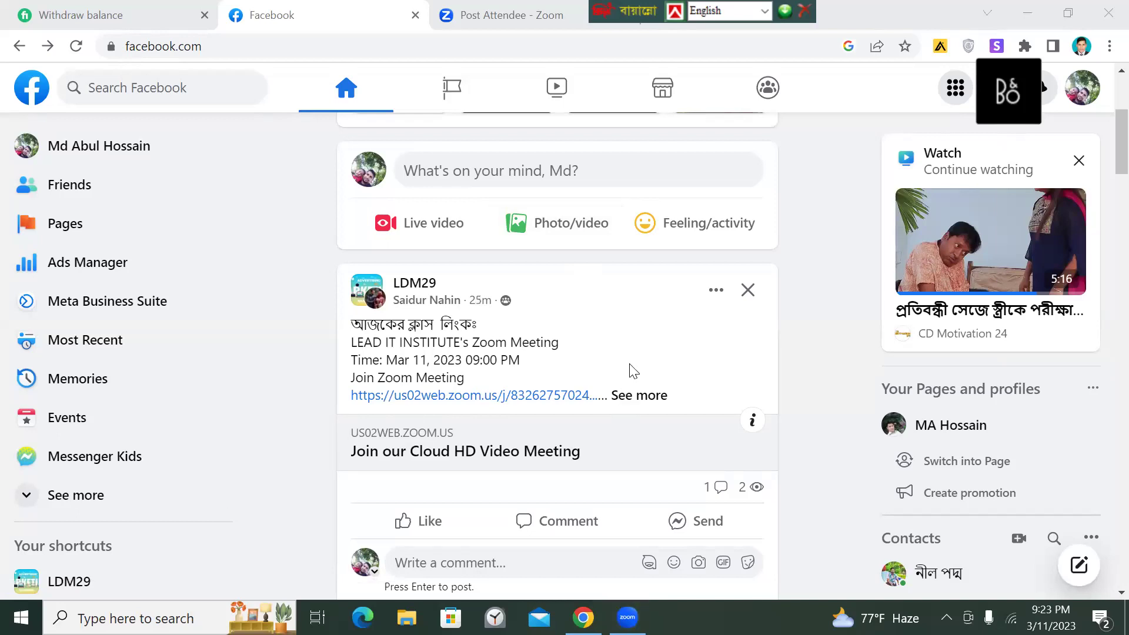
- Hide the floating keyboard language bar and close the Zoom Post Attendee and Facebook pages, keeping the Withdraw balance page
{"action": "left_click", "coordinate": [784, 13]}
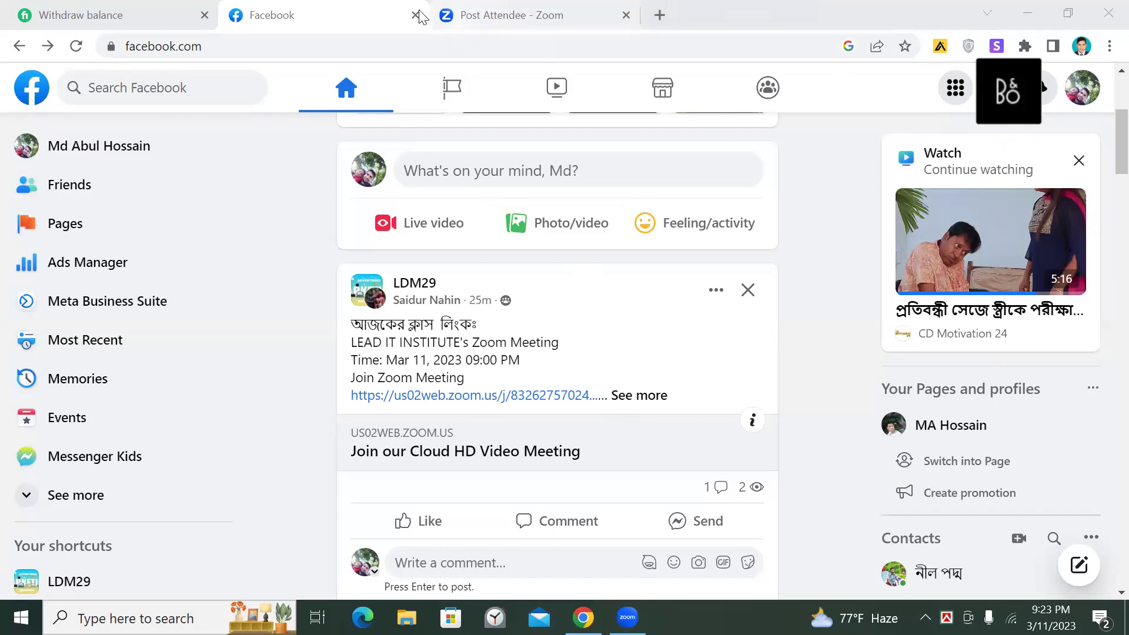
{"action": "left_click", "coordinate": [625, 16]}
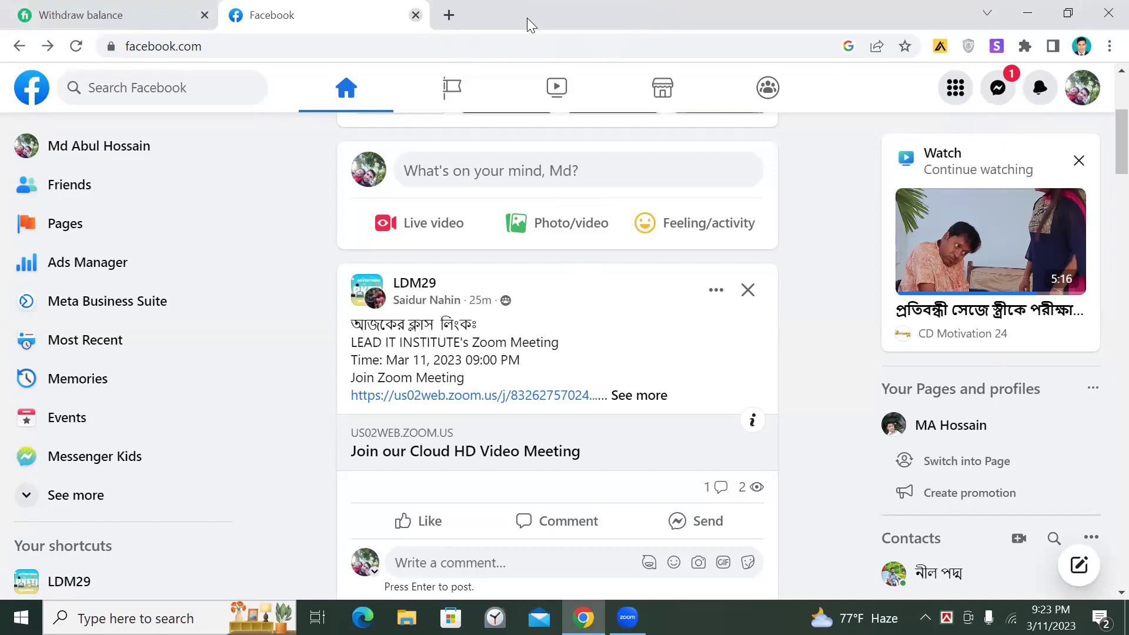
{"action": "key", "text": "ctrl+w"}
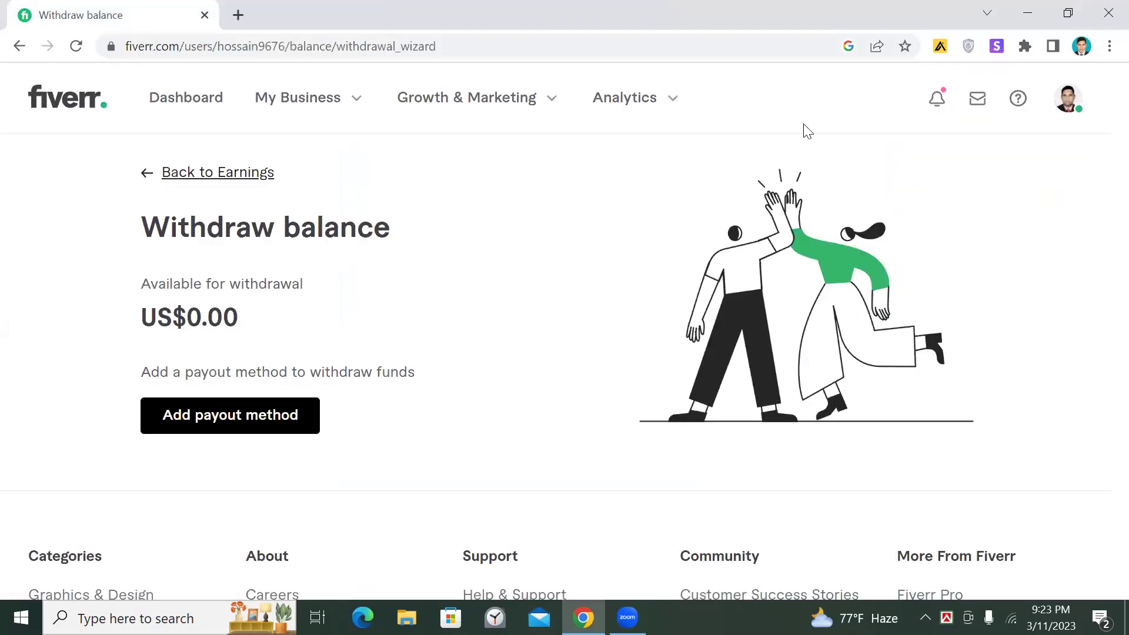
- Switch the Fiverr account from the Withdraw balance page to buying mode
{"action": "scroll", "coordinate": [802, 131], "scroll_direction": "down", "scroll_amount": 5}
{"action": "scroll", "coordinate": [608, 155], "scroll_direction": "up", "scroll_amount": 5}
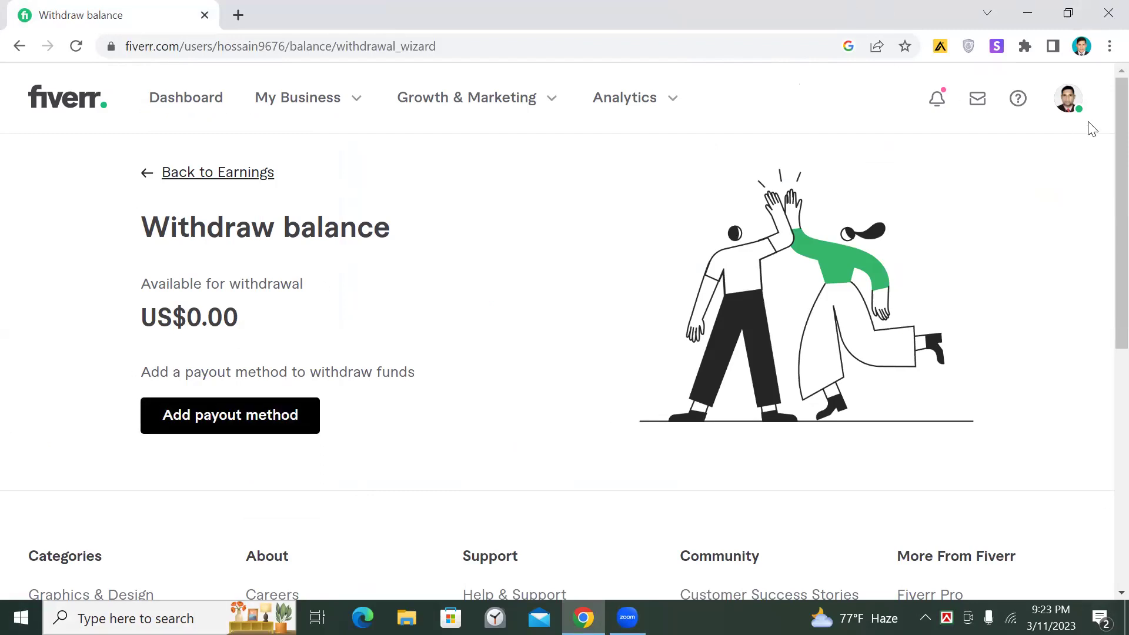
{"action": "left_click", "coordinate": [1073, 111]}
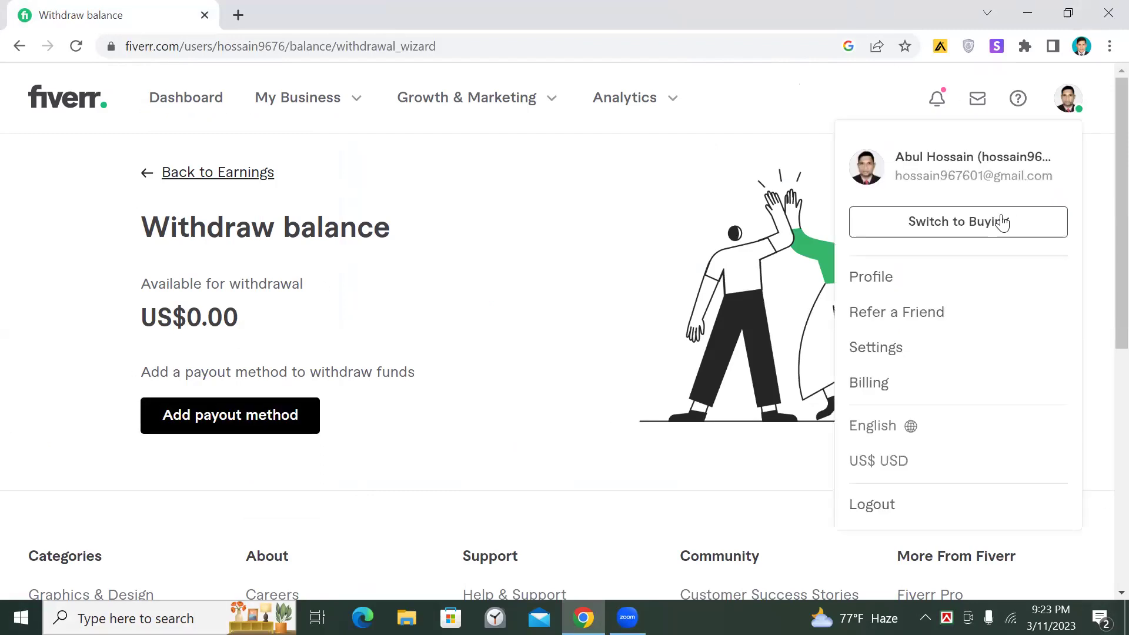
{"action": "left_click", "coordinate": [1003, 222]}
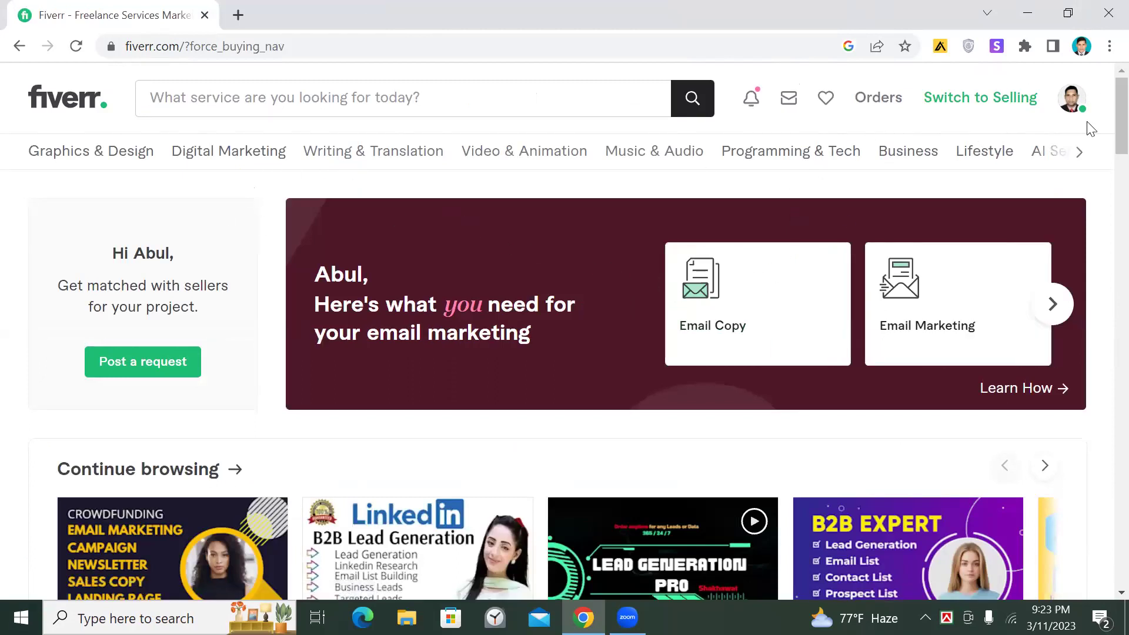
- Look over the recommended gigs on the buyer home page and go to the account's own profile
{"action": "left_click", "coordinate": [1072, 104]}
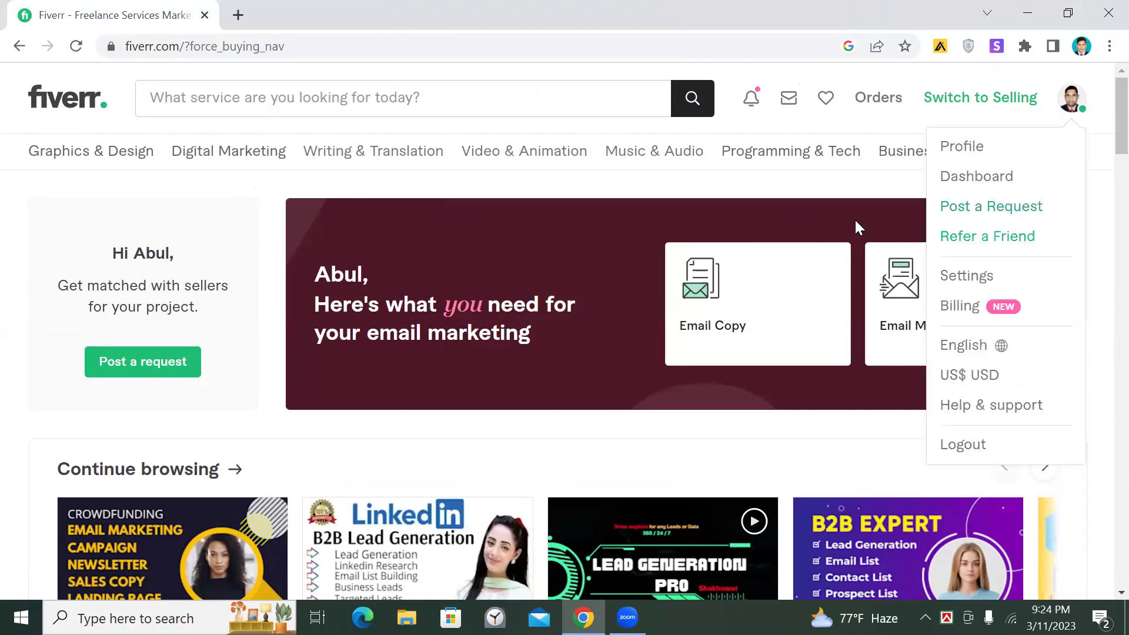
{"action": "scroll", "coordinate": [197, 362], "scroll_direction": "down", "scroll_amount": 6}
{"action": "scroll", "coordinate": [206, 371], "scroll_direction": "up", "scroll_amount": 3}
{"action": "scroll", "coordinate": [207, 370], "scroll_direction": "up", "scroll_amount": 3}
{"action": "scroll", "coordinate": [214, 338], "scroll_direction": "down", "scroll_amount": 2}
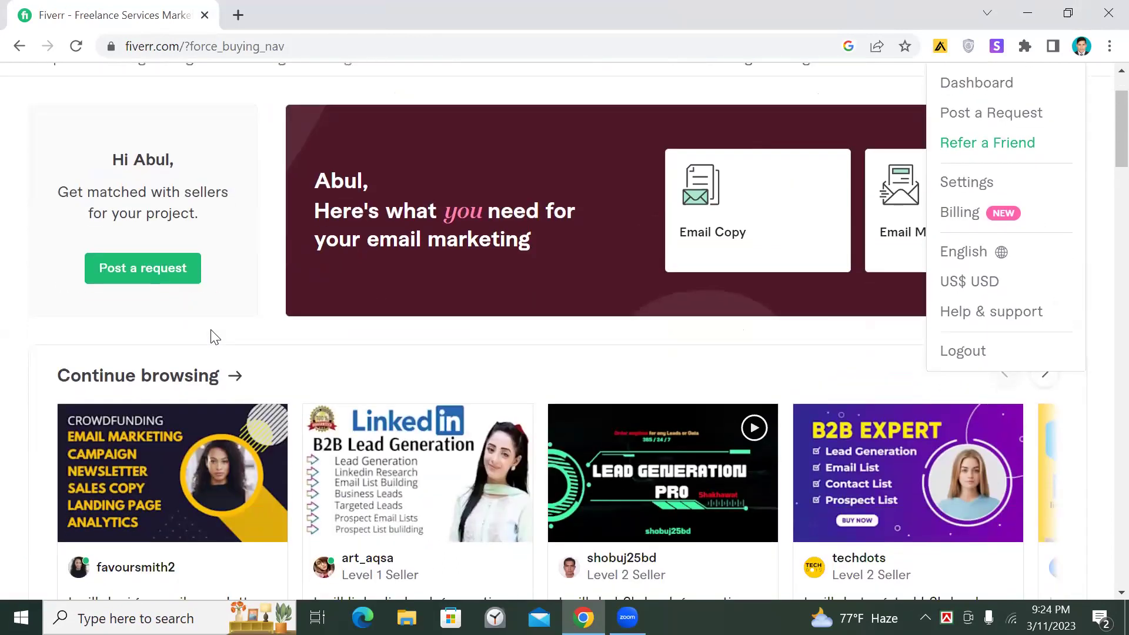
{"action": "scroll", "coordinate": [211, 335], "scroll_direction": "down", "scroll_amount": 5}
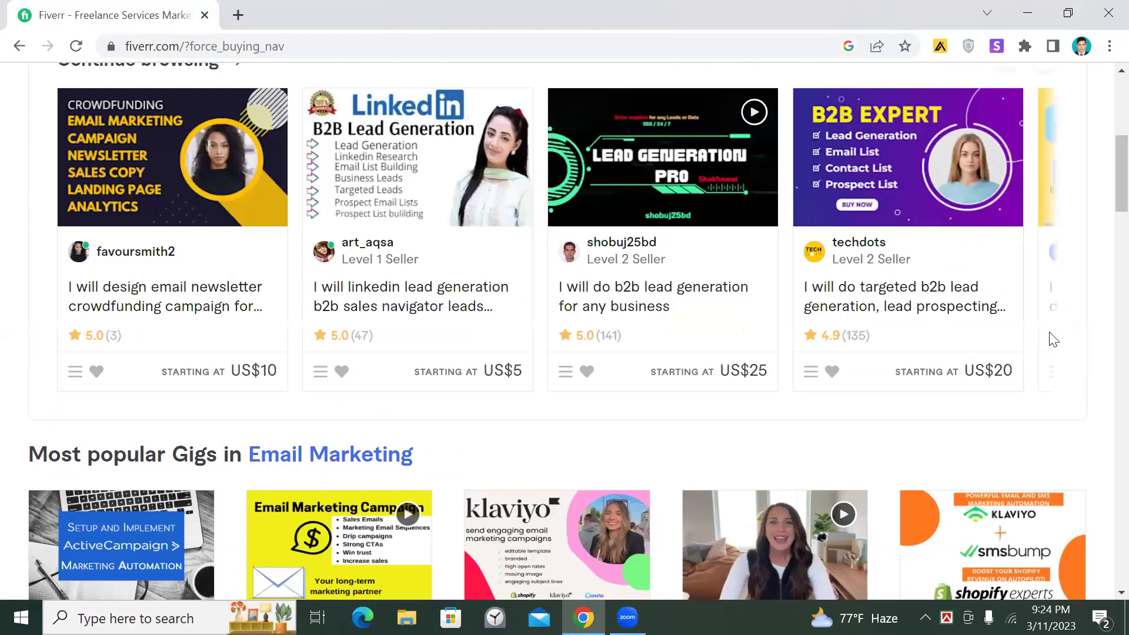
{"action": "scroll", "coordinate": [1102, 143], "scroll_direction": "up", "scroll_amount": 4}
{"action": "scroll", "coordinate": [1068, 106], "scroll_direction": "up", "scroll_amount": 3}
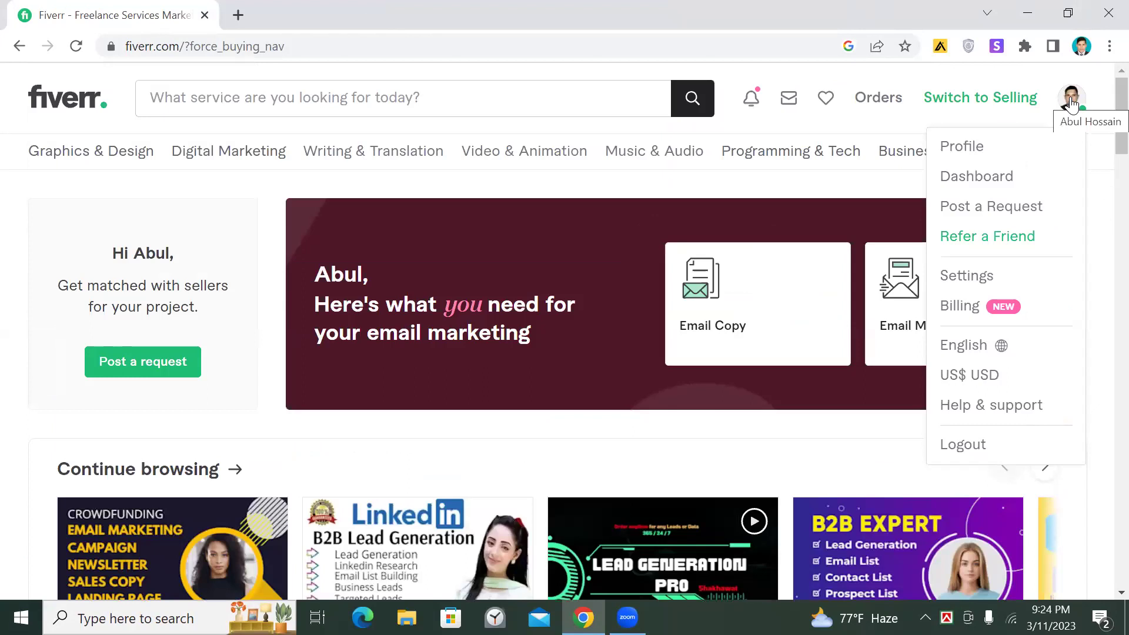
{"action": "left_click", "coordinate": [958, 146]}
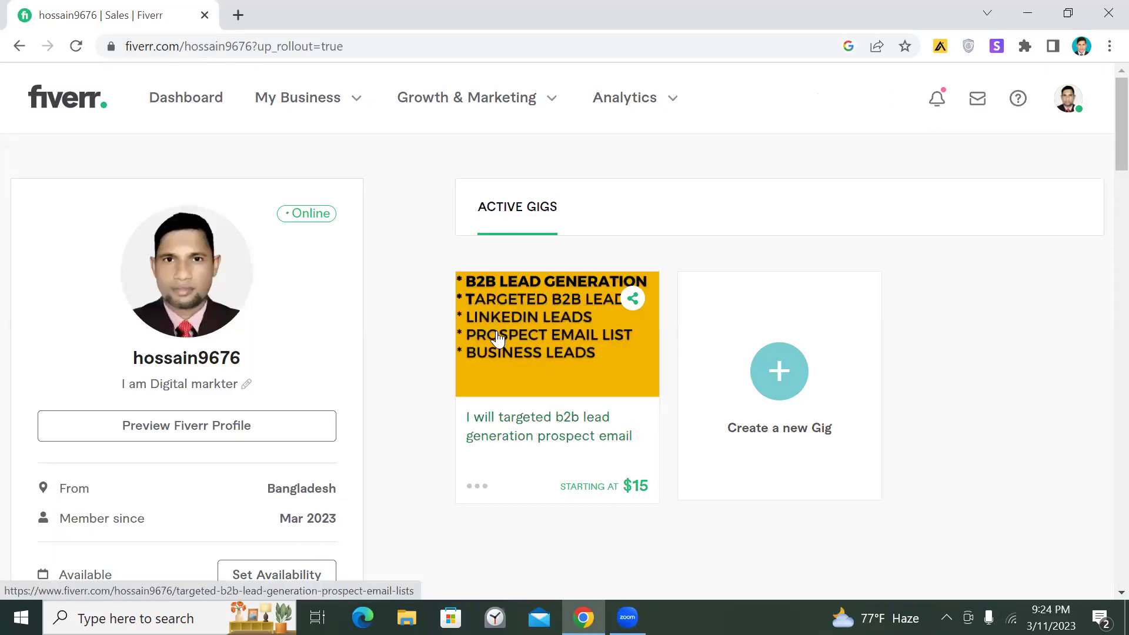
- Open the Learn More article on skill tests from the Tests Taken section of the profile
{"action": "scroll", "coordinate": [382, 341], "scroll_direction": "down", "scroll_amount": 4}
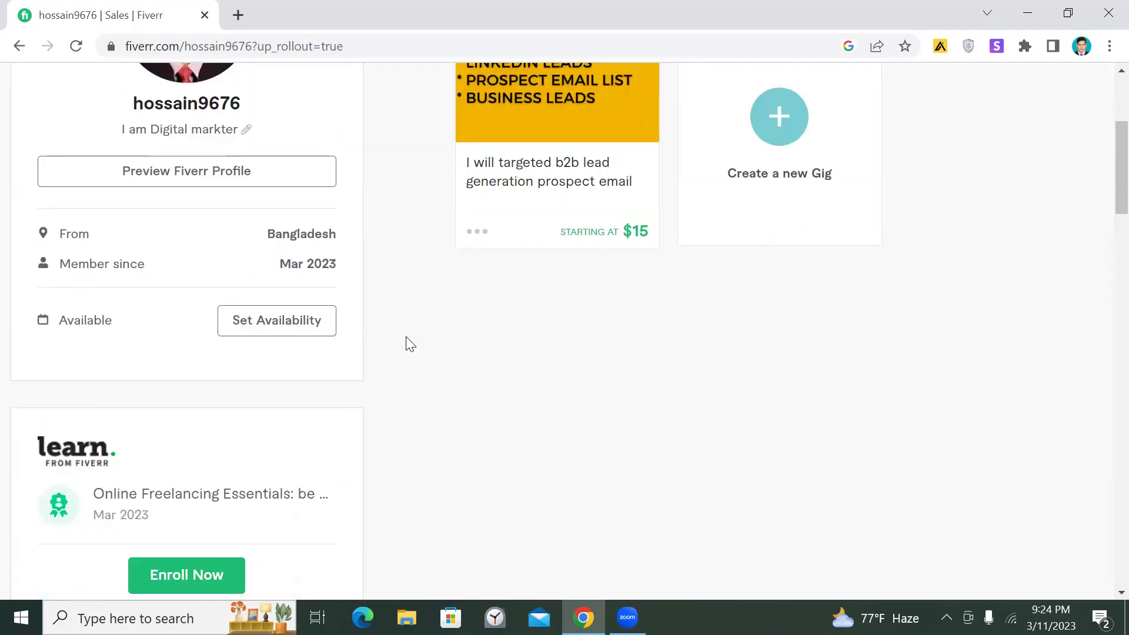
{"action": "scroll", "coordinate": [410, 343], "scroll_direction": "down", "scroll_amount": 5}
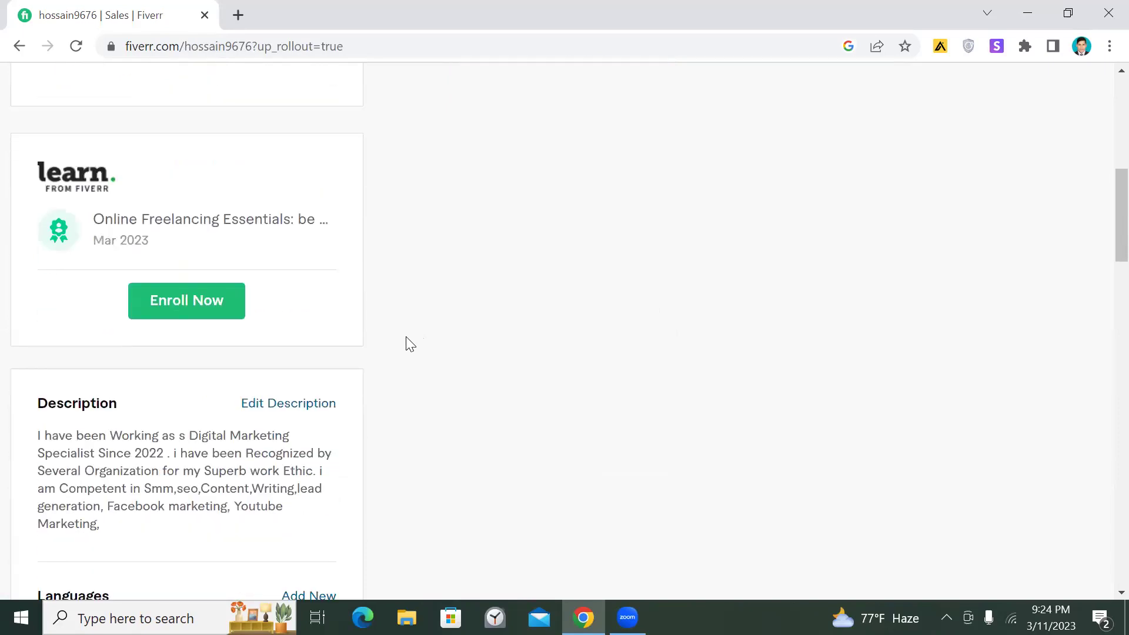
{"action": "scroll", "coordinate": [411, 341], "scroll_direction": "down", "scroll_amount": 7}
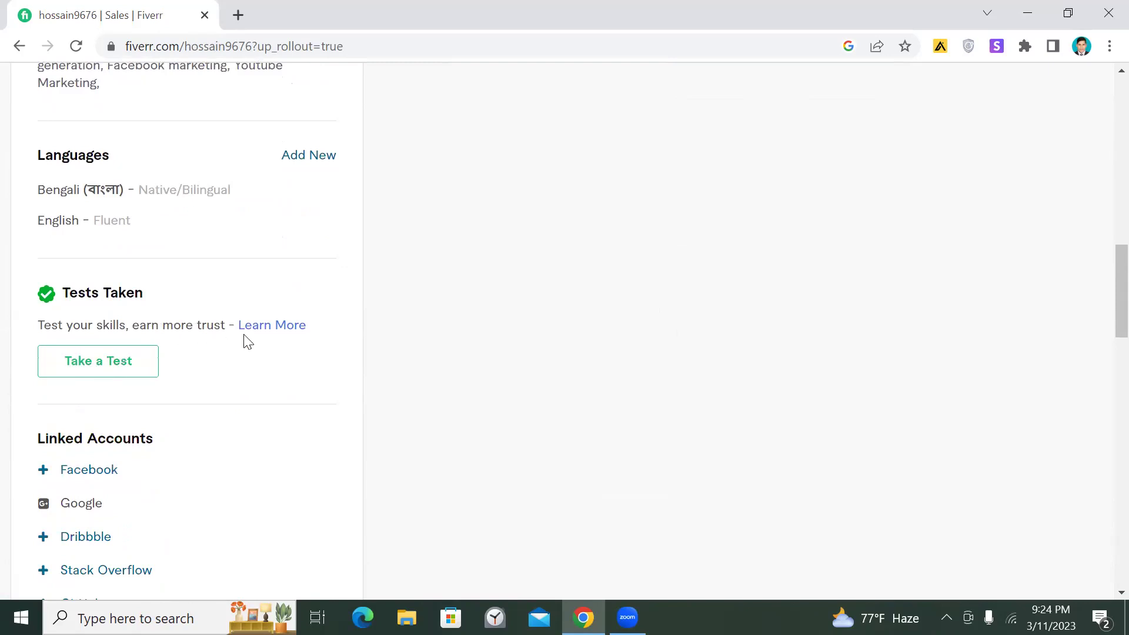
{"action": "left_click", "coordinate": [274, 327]}
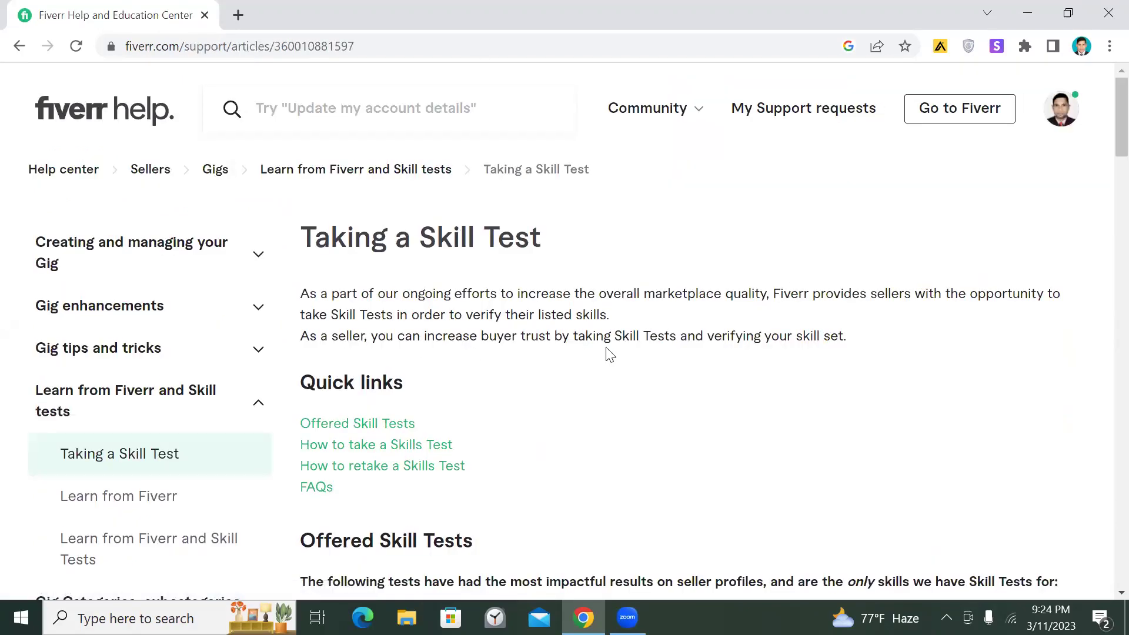
- Examine the Taking a Skill Test article, including the offered tests, the retake instructions and the FAQs
{"action": "scroll", "coordinate": [608, 356], "scroll_direction": "down", "scroll_amount": 4}
{"action": "scroll", "coordinate": [608, 353], "scroll_direction": "down", "scroll_amount": 4}
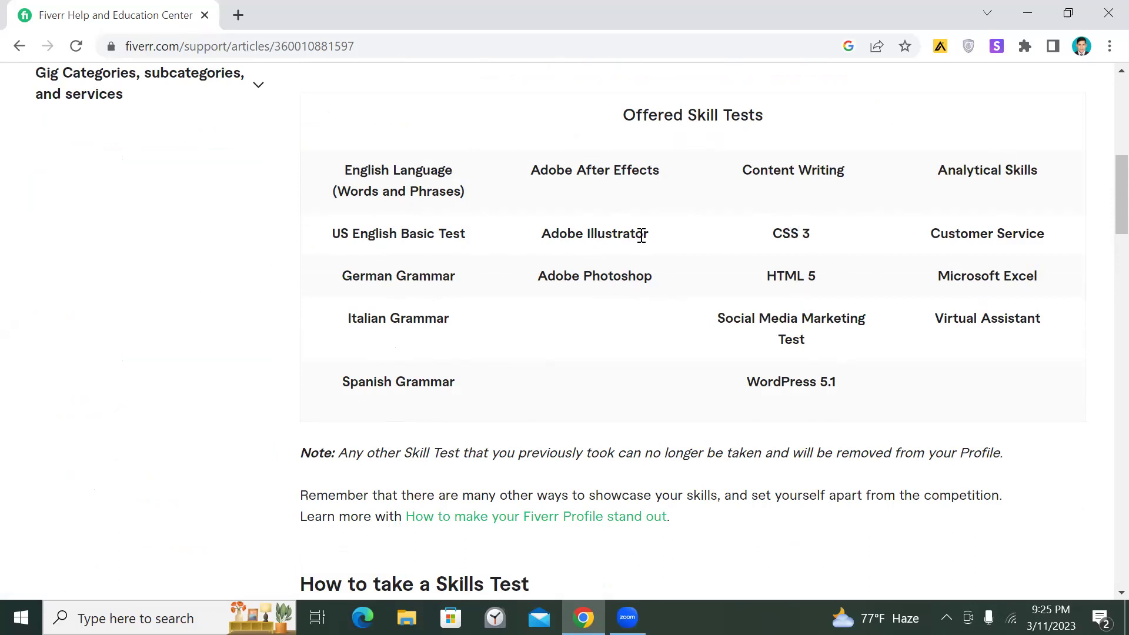
{"action": "scroll", "coordinate": [644, 241], "scroll_direction": "down", "scroll_amount": 5}
{"action": "scroll", "coordinate": [644, 267], "scroll_direction": "down", "scroll_amount": 5}
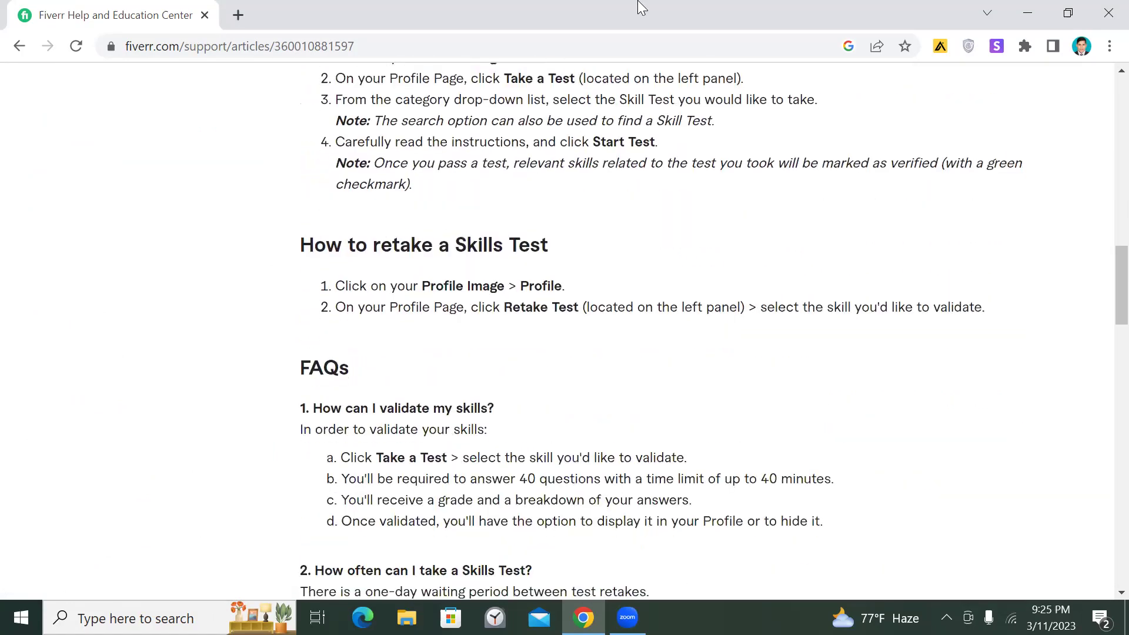
{"action": "scroll", "coordinate": [653, 264], "scroll_direction": "down", "scroll_amount": 3}
{"action": "scroll", "coordinate": [657, 262], "scroll_direction": "down", "scroll_amount": 2}
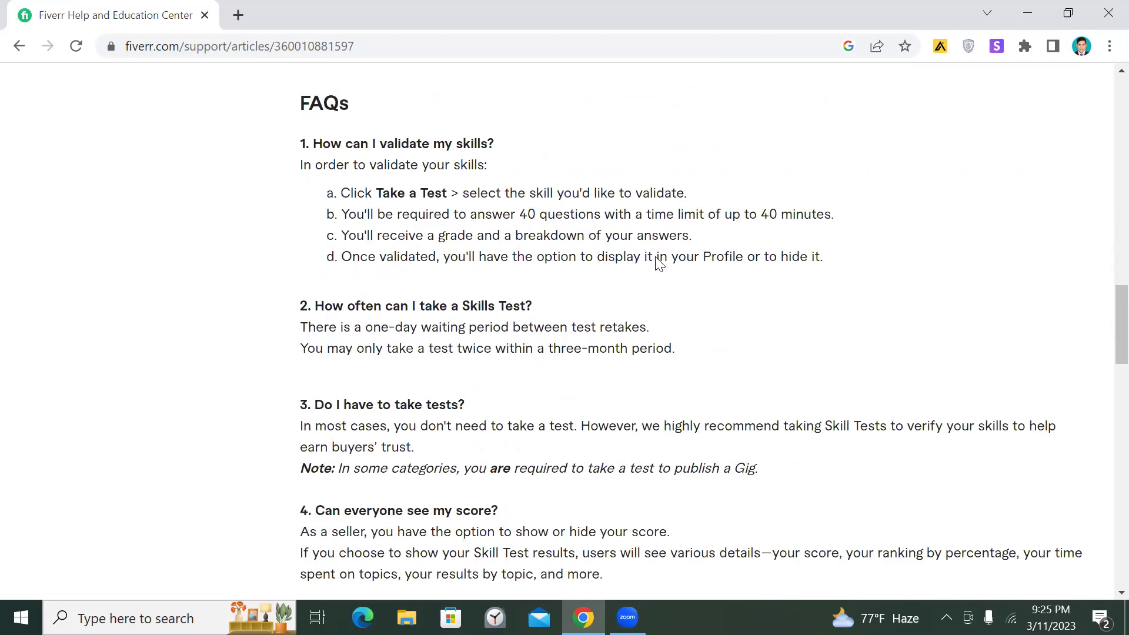
{"action": "scroll", "coordinate": [658, 262], "scroll_direction": "up", "scroll_amount": 18}
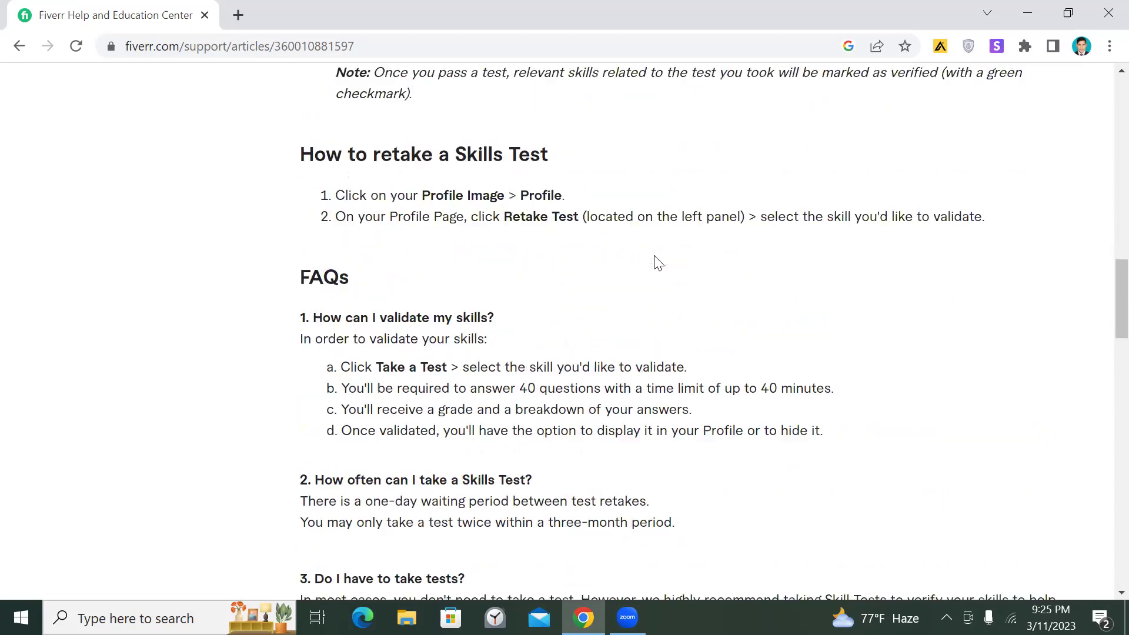
{"action": "scroll", "coordinate": [657, 262], "scroll_direction": "up", "scroll_amount": 6}
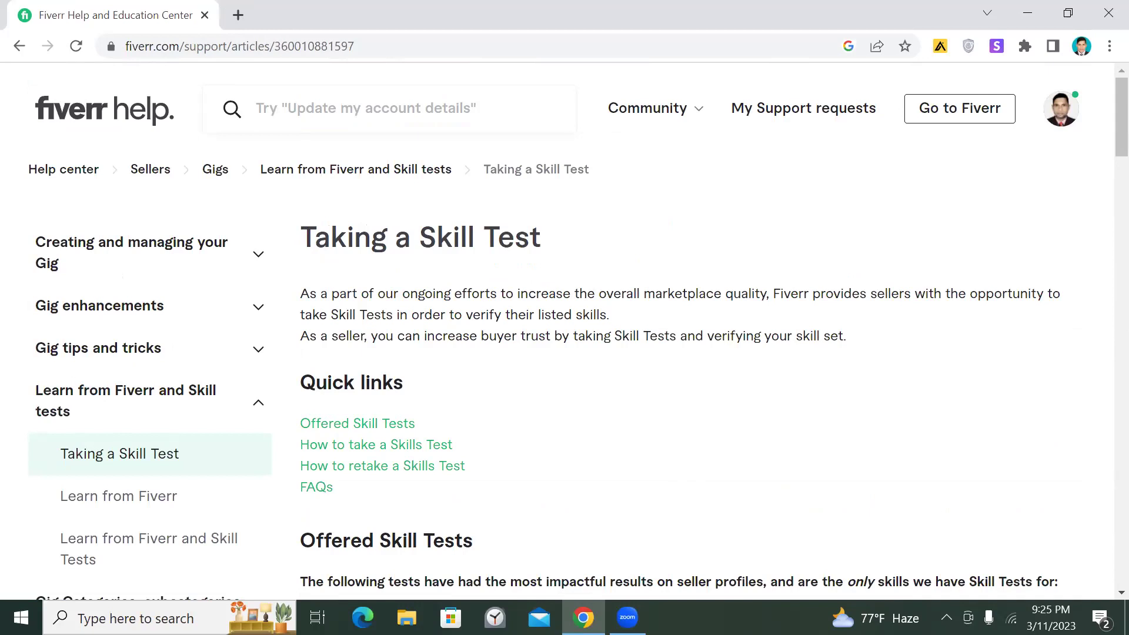
- Return from the help article to the active gigs on the seller profile
{"action": "left_click", "coordinate": [19, 46]}
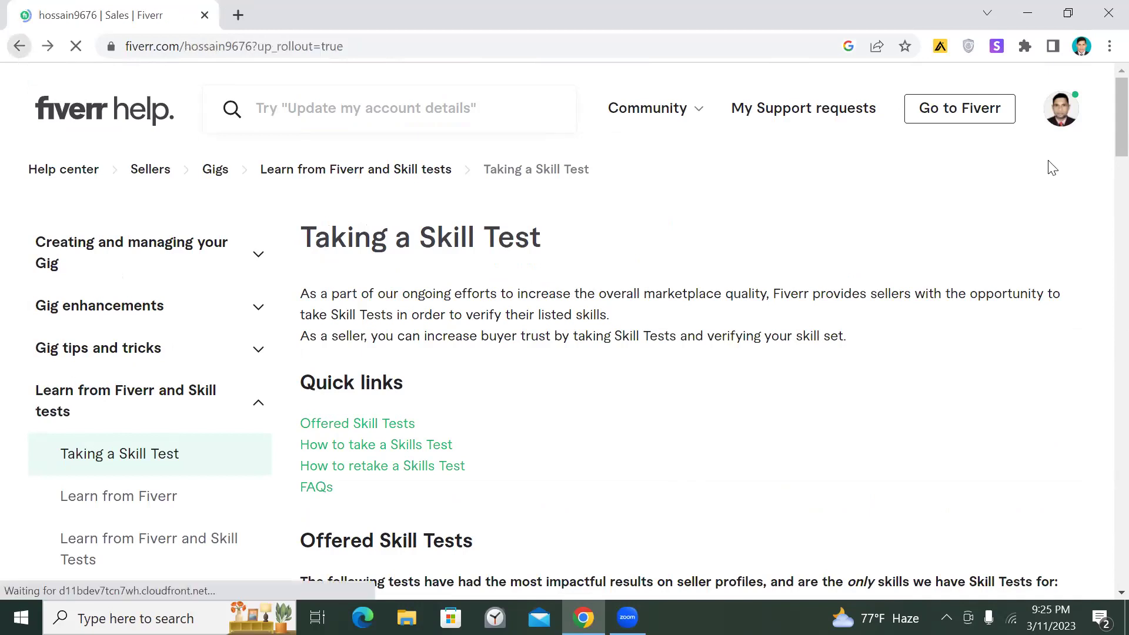
{"action": "scroll", "coordinate": [786, 306], "scroll_direction": "up", "scroll_amount": 5}
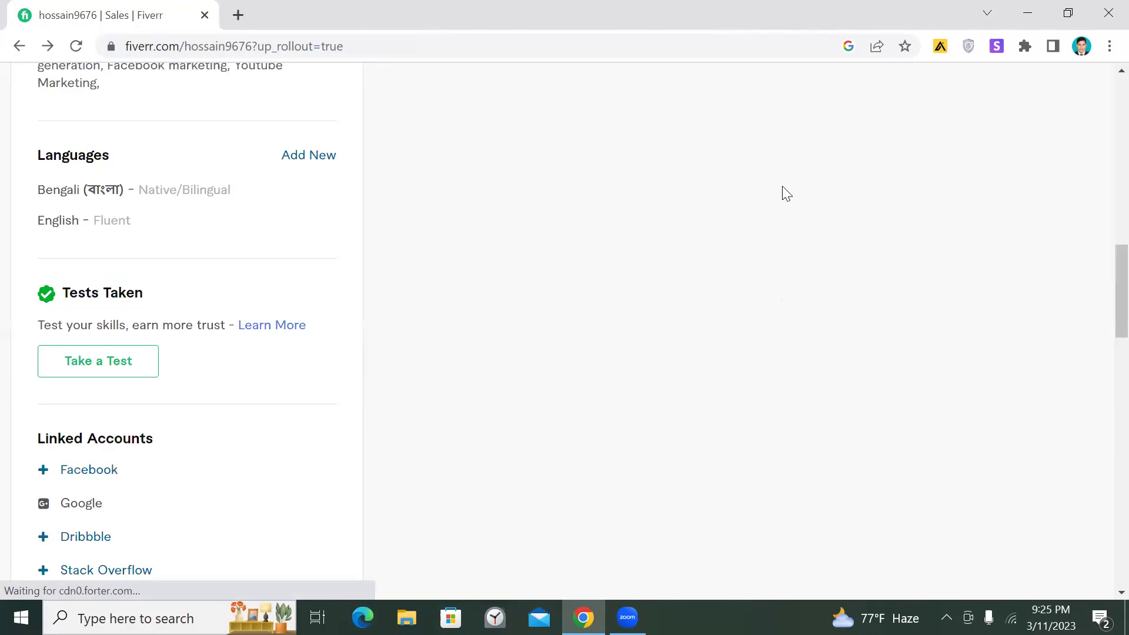
{"action": "scroll", "coordinate": [810, 233], "scroll_direction": "up", "scroll_amount": 5}
{"action": "scroll", "coordinate": [812, 233], "scroll_direction": "up", "scroll_amount": 5}
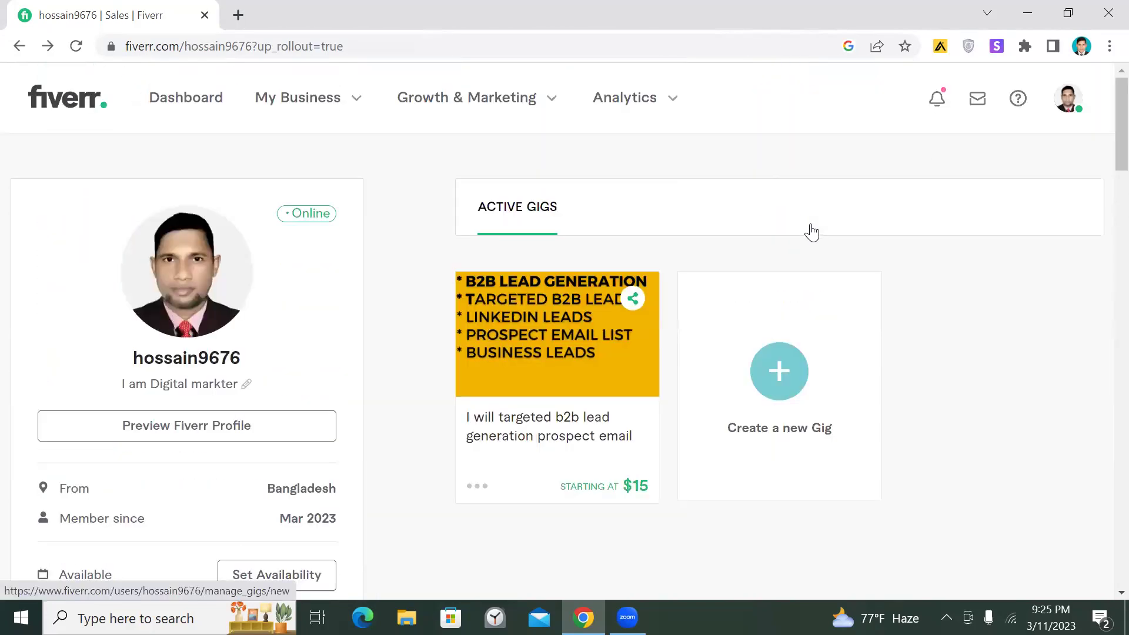
- Check the message inbox and mark the Form W-9 notification as read
{"action": "left_click", "coordinate": [976, 100]}
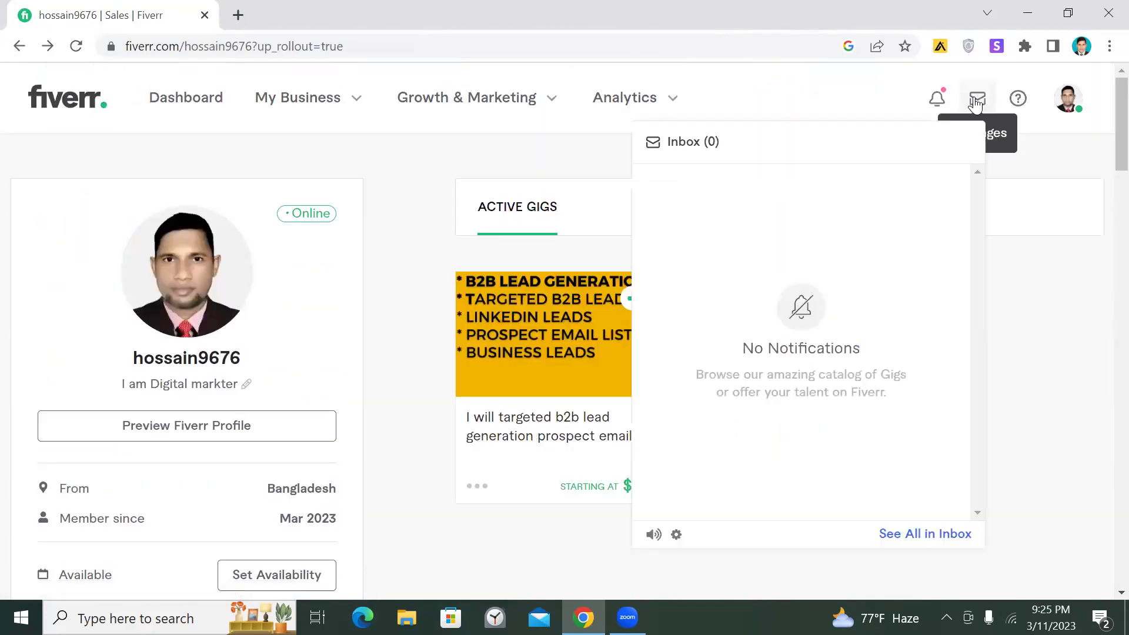
{"action": "left_click", "coordinate": [936, 104]}
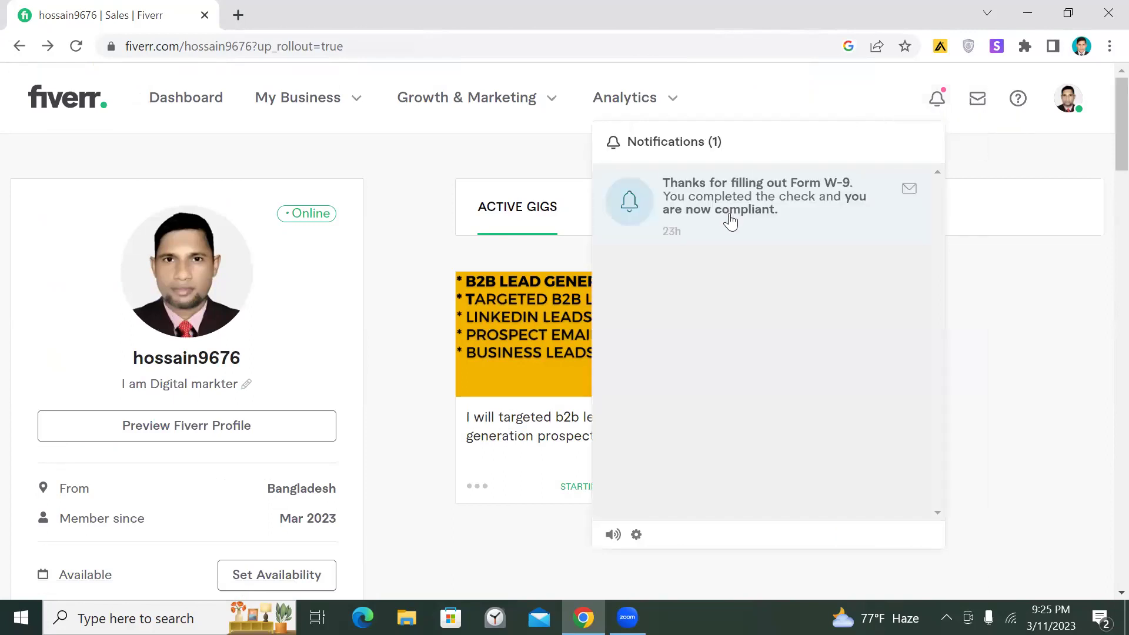
{"action": "left_click", "coordinate": [921, 194]}
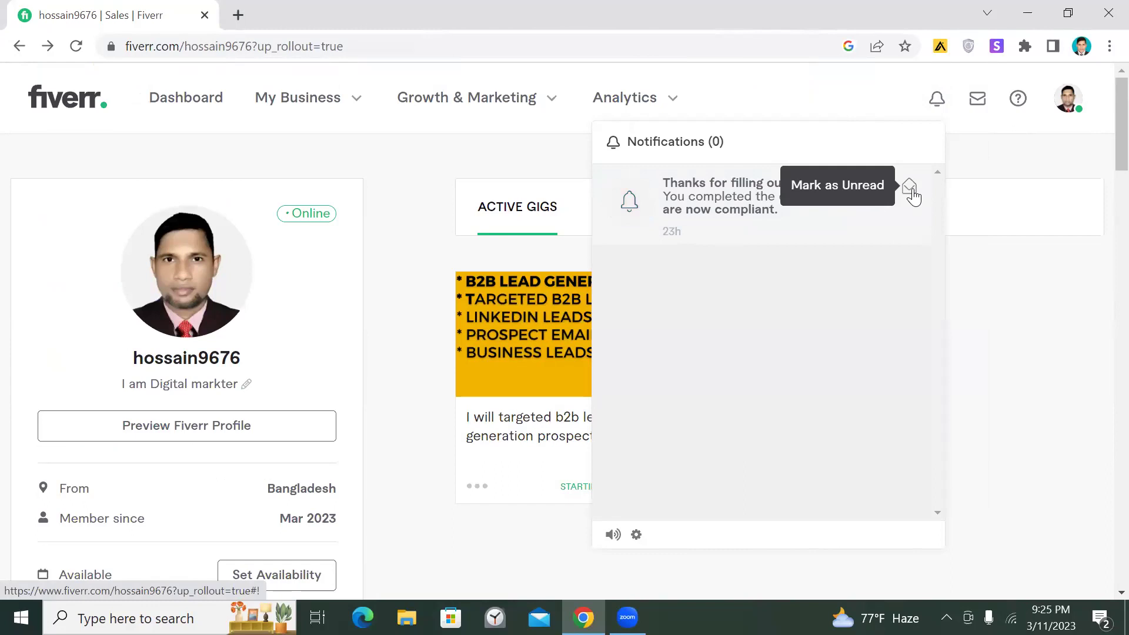
{"action": "left_click", "coordinate": [937, 99]}
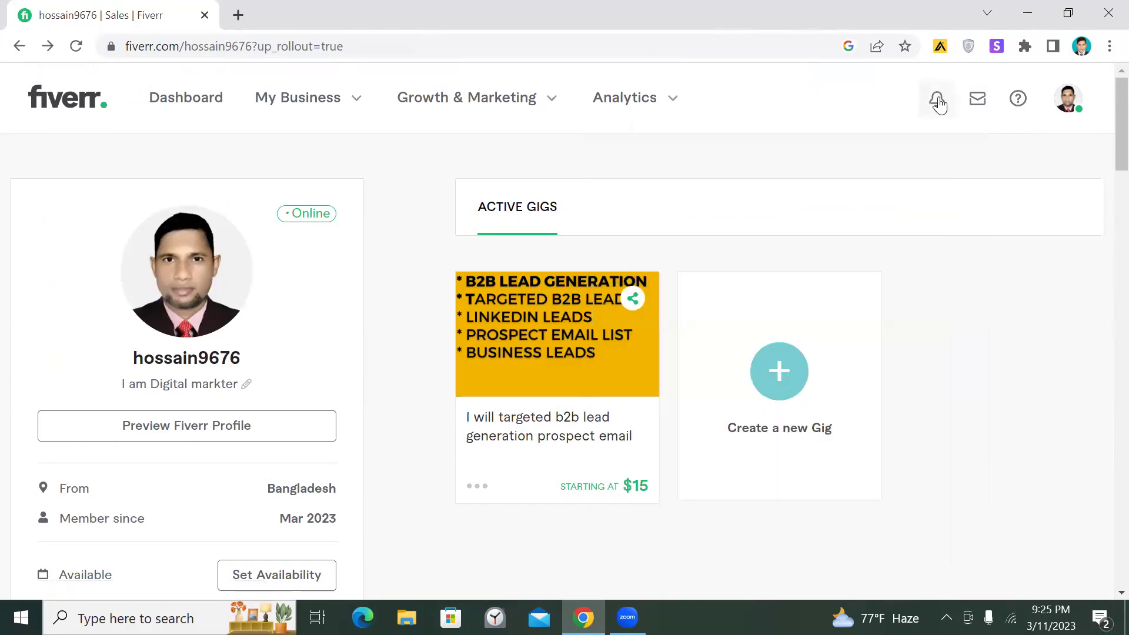
- Look over the seller profile and switch the account to buying mode
{"action": "mouse_move", "coordinate": [658, 300]}
{"action": "scroll", "coordinate": [313, 378], "scroll_direction": "down", "scroll_amount": 5}
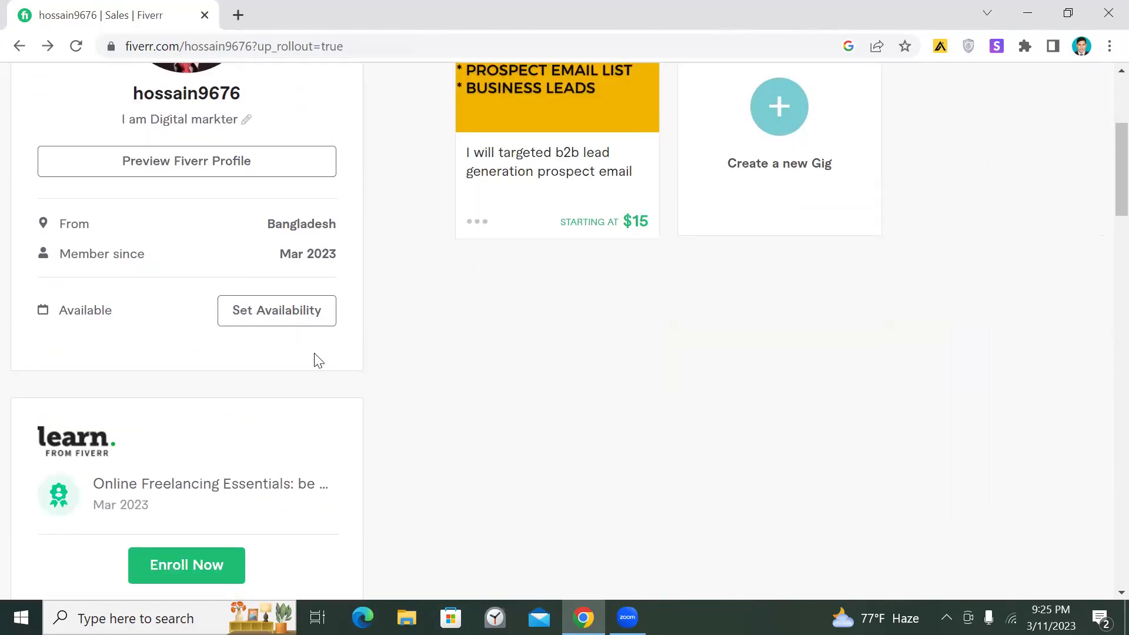
{"action": "scroll", "coordinate": [376, 361], "scroll_direction": "down", "scroll_amount": 3}
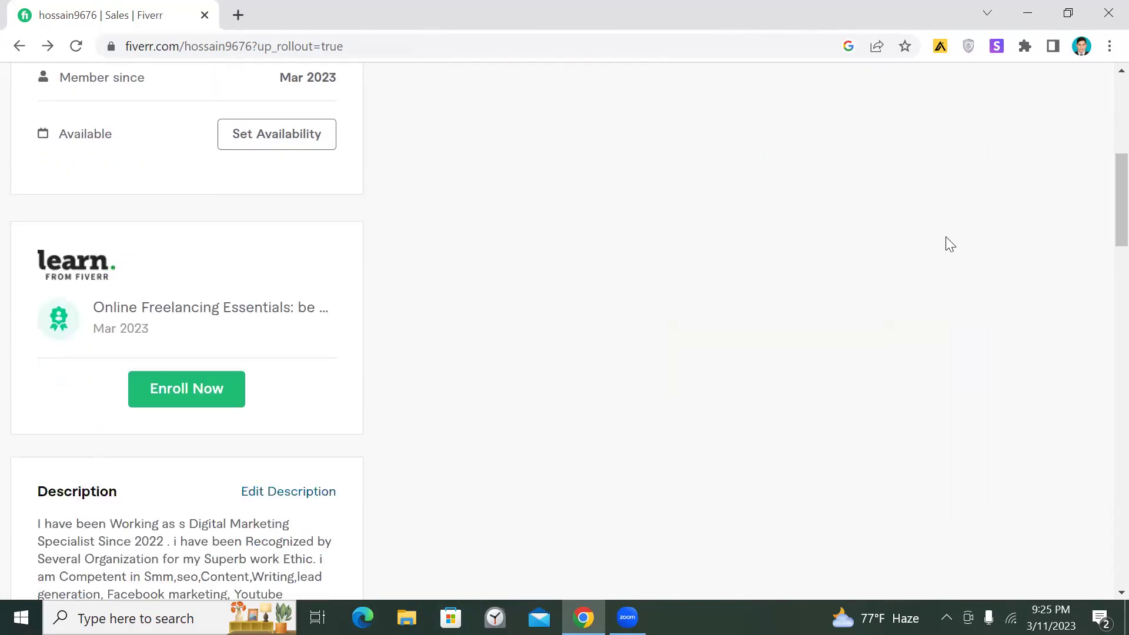
{"action": "scroll", "coordinate": [949, 238], "scroll_direction": "up", "scroll_amount": 8}
{"action": "left_click", "coordinate": [1068, 100]}
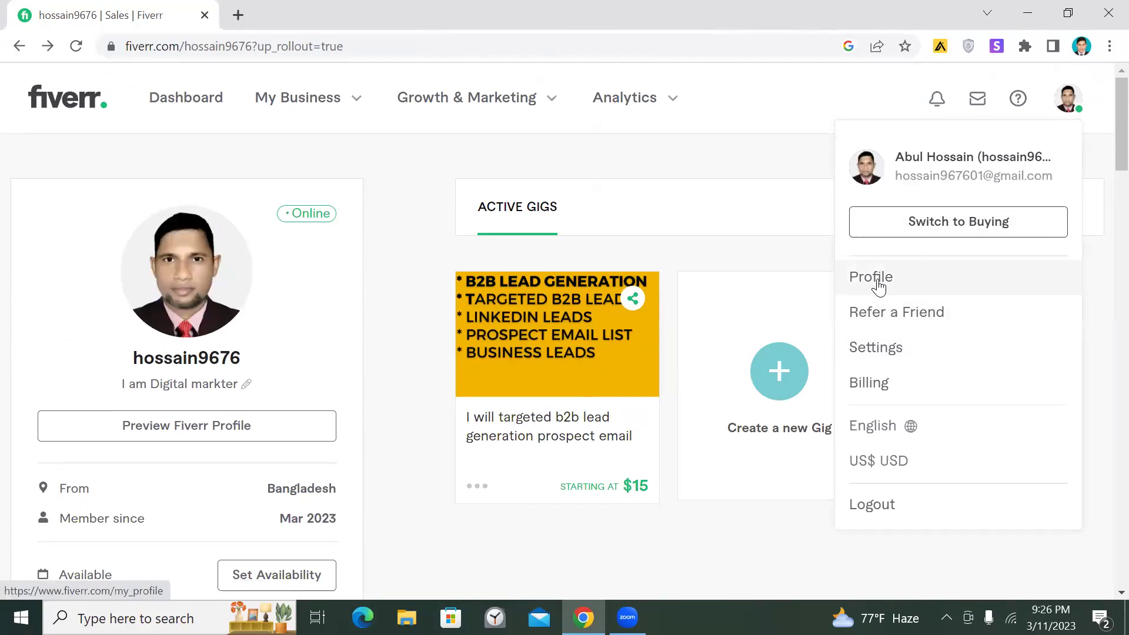
{"action": "left_click", "coordinate": [941, 223]}
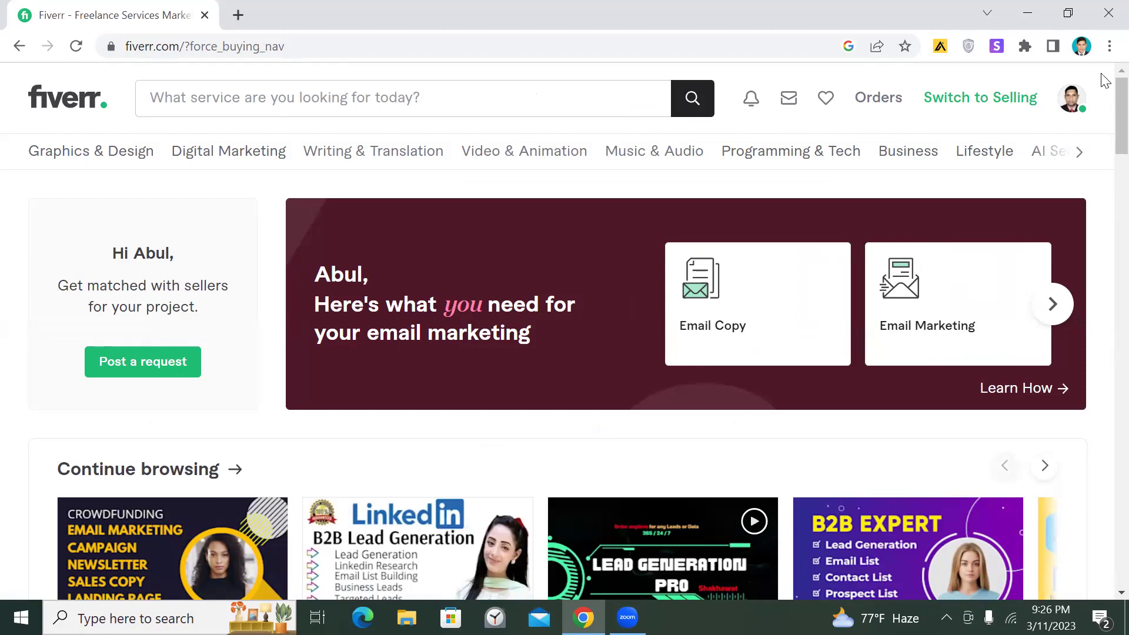
- Open the seller dashboard and review its three steps to become a top seller
{"action": "left_click", "coordinate": [1071, 103]}
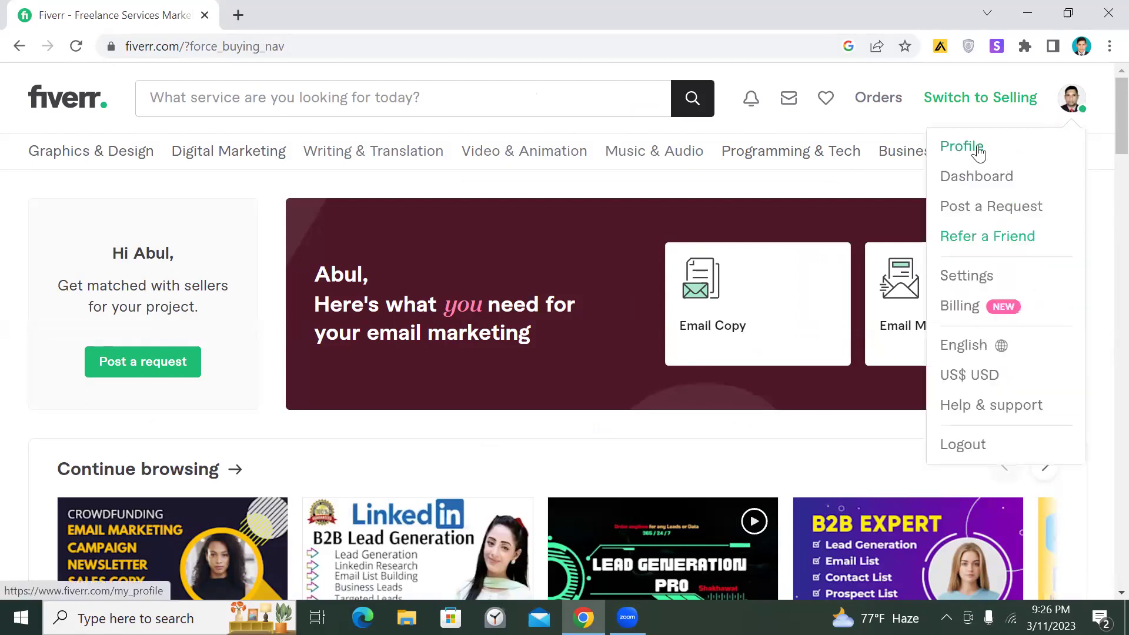
{"action": "left_click", "coordinate": [977, 178]}
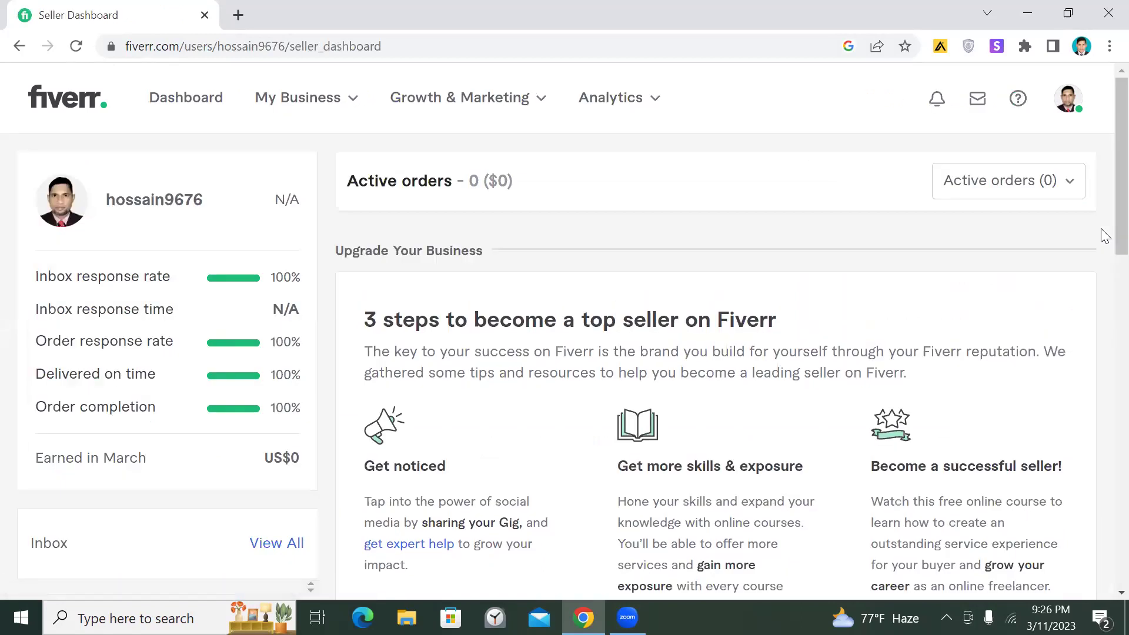
{"action": "scroll", "coordinate": [822, 375], "scroll_direction": "down", "scroll_amount": 1}
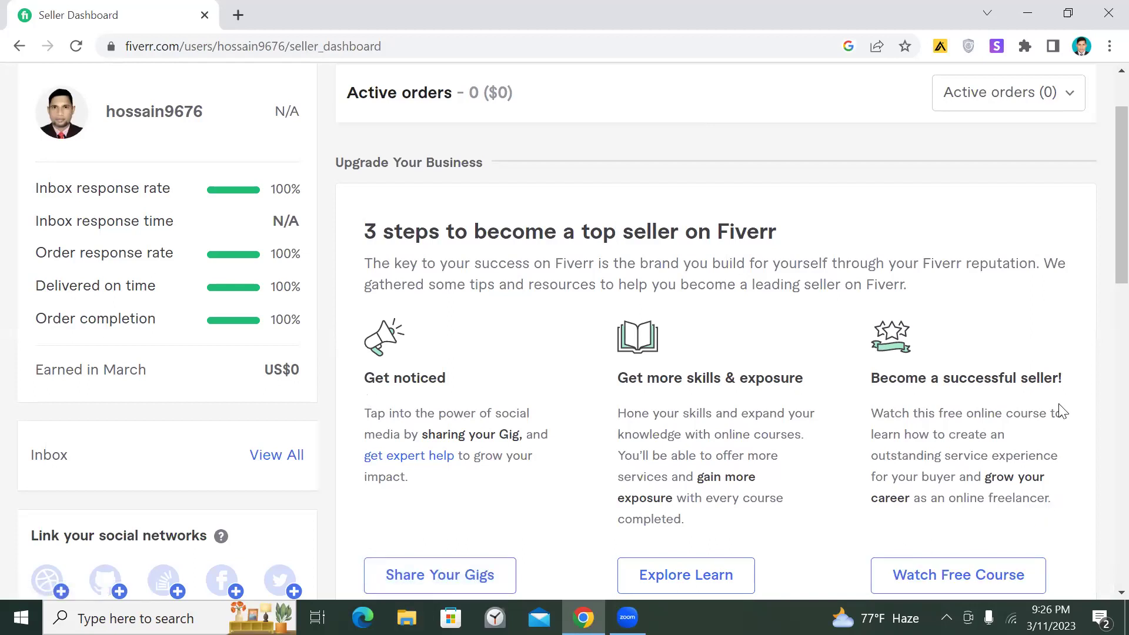
{"action": "scroll", "coordinate": [1062, 410], "scroll_direction": "down", "scroll_amount": 1}
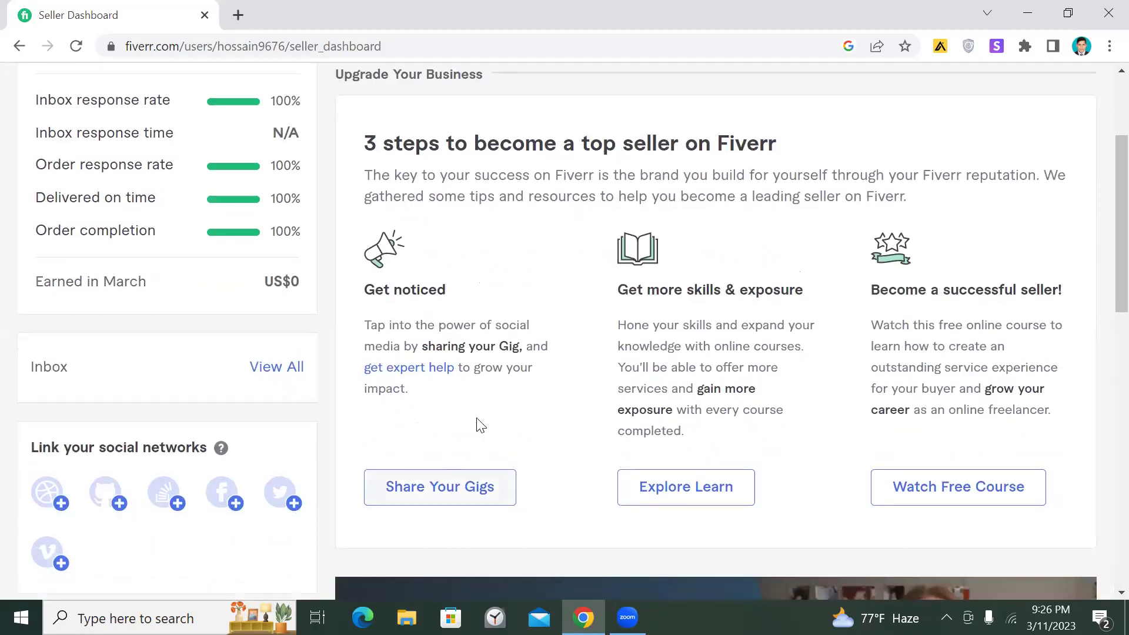
- Open the seller profile in a new tab from the dashboard and look over its active gigs
{"action": "left_click", "coordinate": [746, 490]}
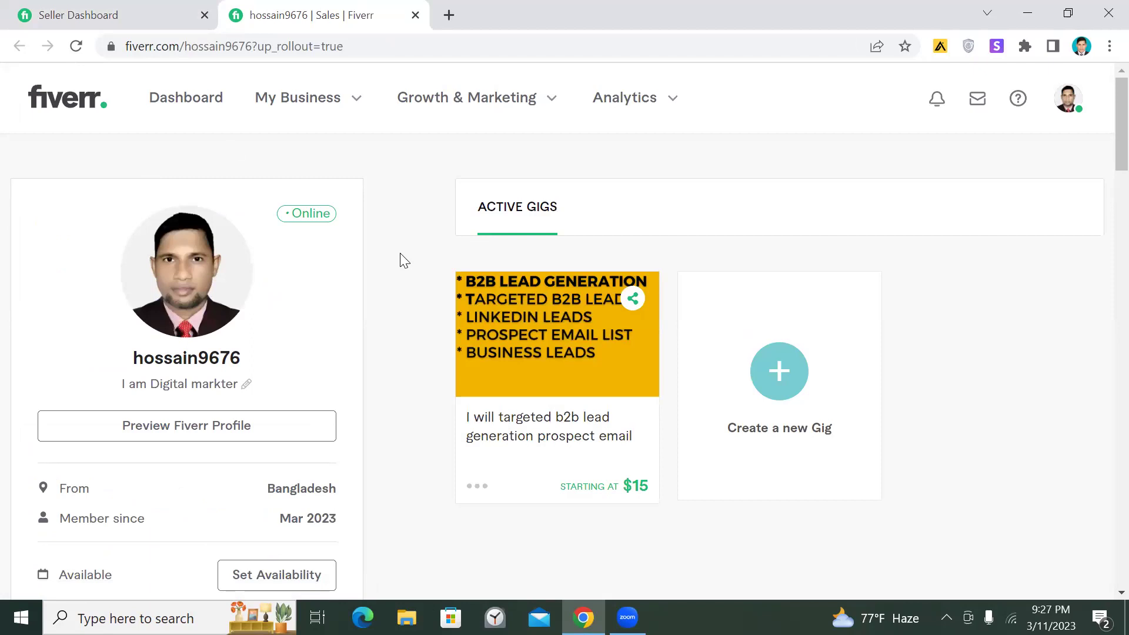
{"action": "scroll", "coordinate": [404, 261], "scroll_direction": "down", "scroll_amount": 3}
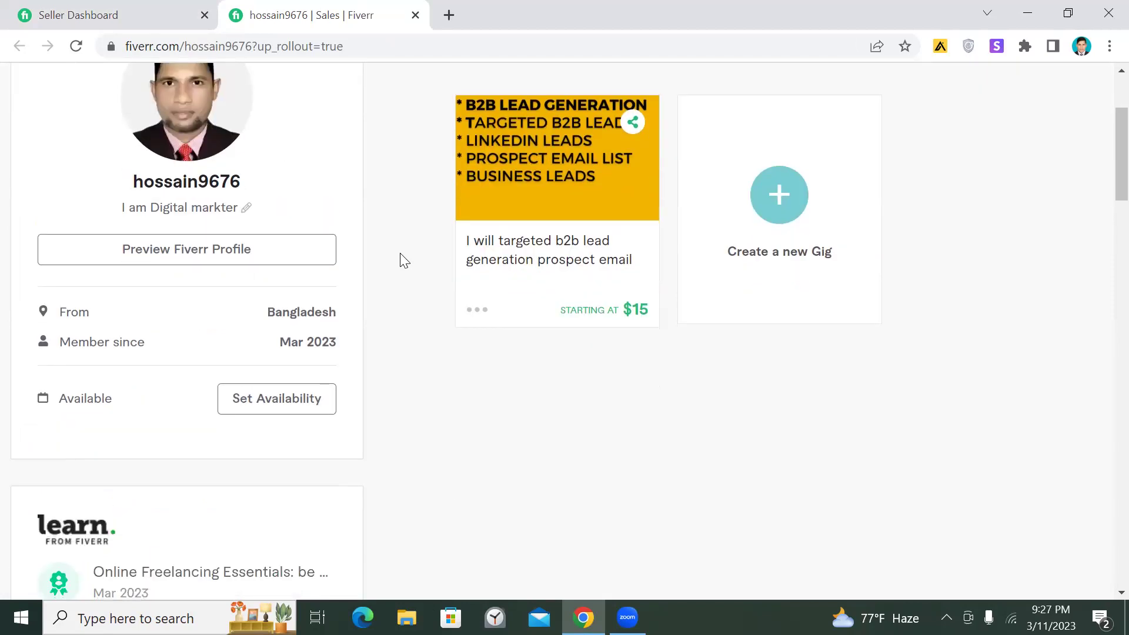
{"action": "scroll", "coordinate": [230, 147], "scroll_direction": "up", "scroll_amount": 3}
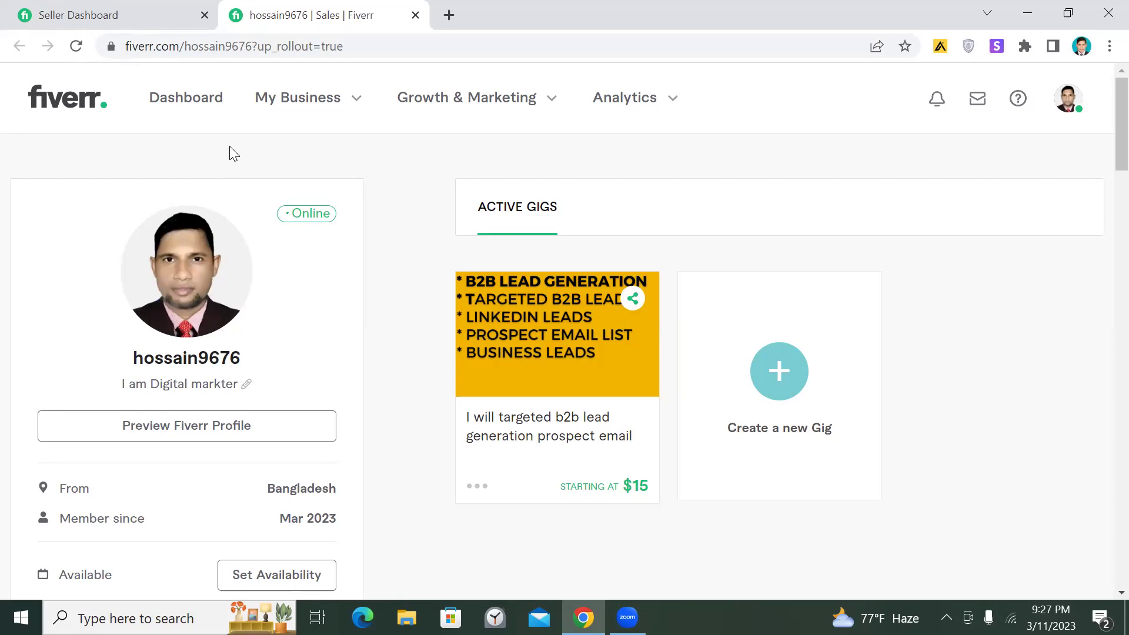
- Open the Selling on Fiverr help article from the Support links in the profile page footer
{"action": "scroll", "coordinate": [663, 310], "scroll_direction": "down", "scroll_amount": 8}
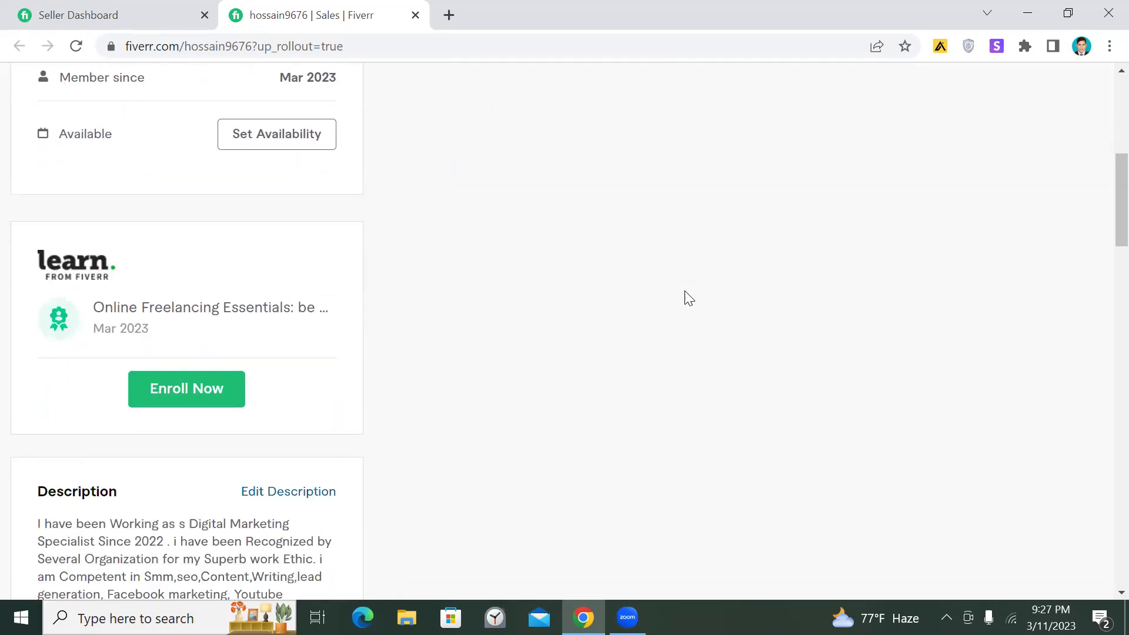
{"action": "scroll", "coordinate": [689, 298], "scroll_direction": "down", "scroll_amount": 15}
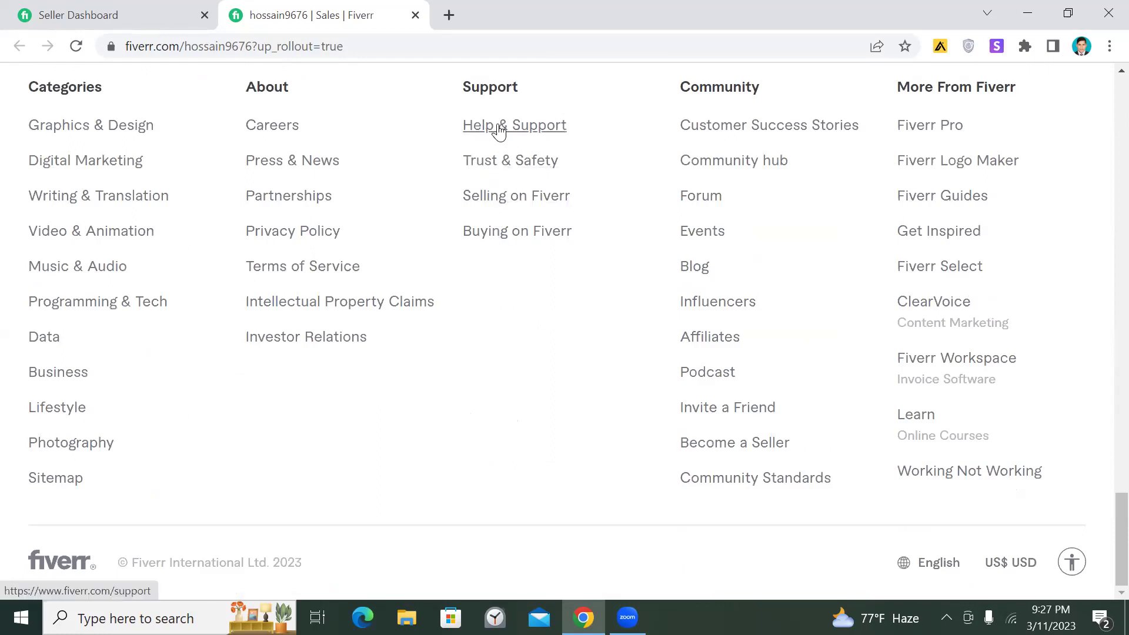
{"action": "left_click", "coordinate": [496, 198]}
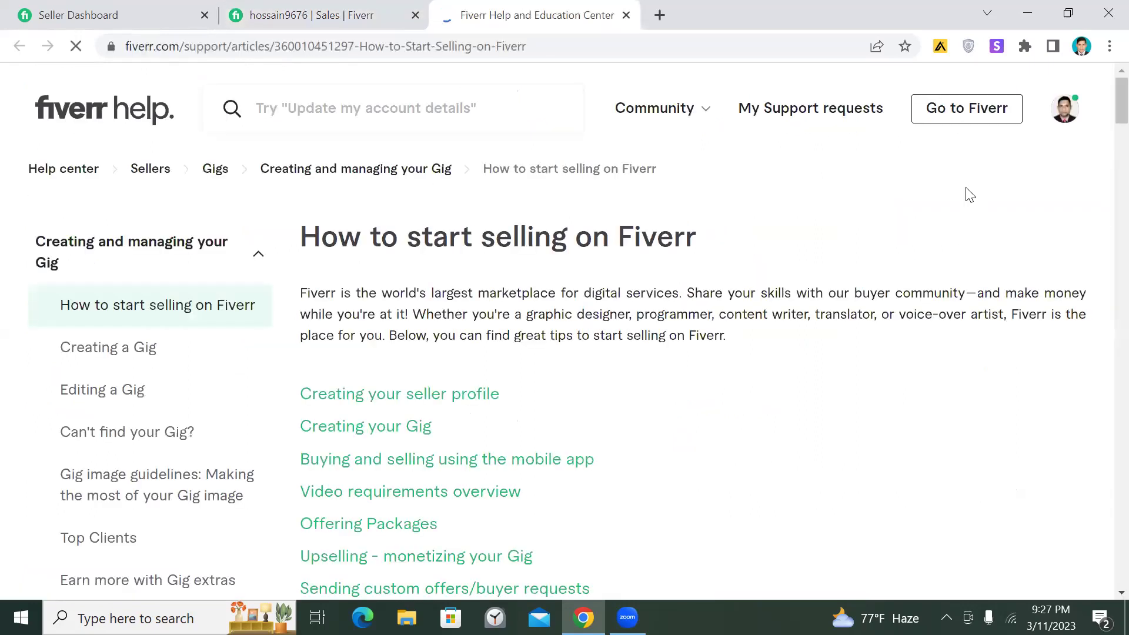
- Examine the How to start selling on Fiverr article, from its topic list through the FAQs to the support section
{"action": "scroll", "coordinate": [579, 282], "scroll_direction": "down", "scroll_amount": 6}
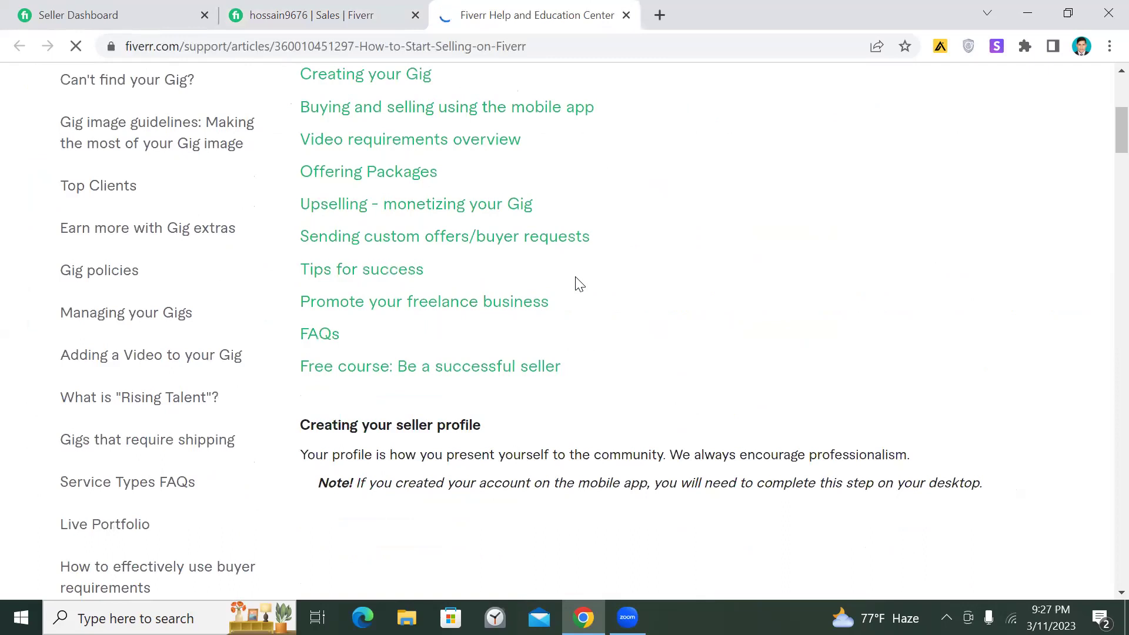
{"action": "scroll", "coordinate": [574, 294], "scroll_direction": "down", "scroll_amount": 20}
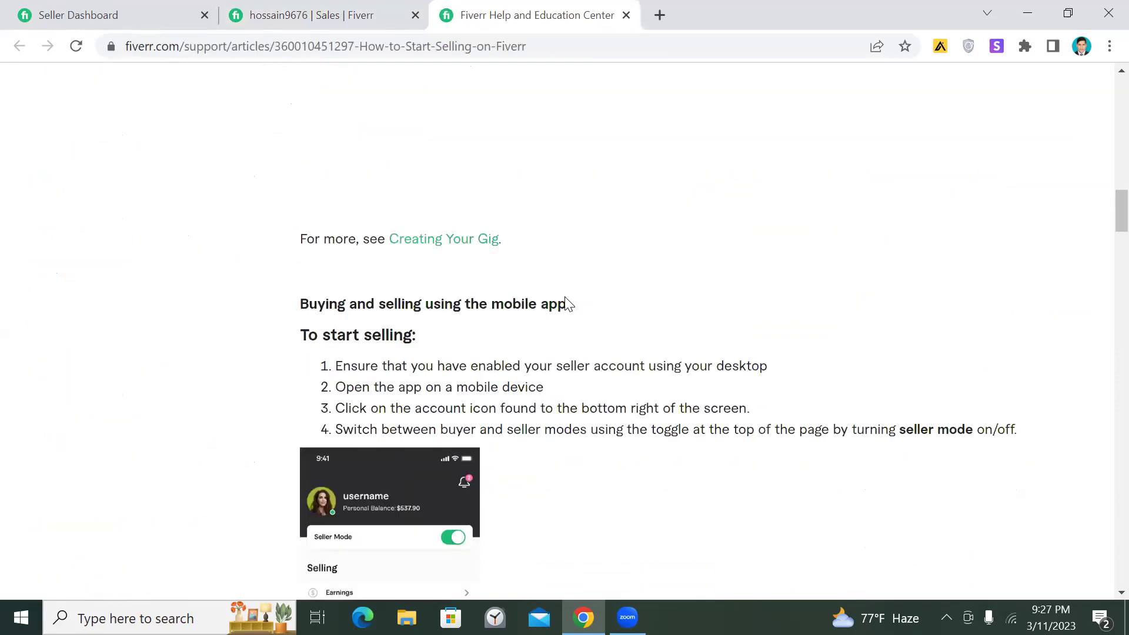
{"action": "scroll", "coordinate": [568, 303], "scroll_direction": "down", "scroll_amount": 20}
{"action": "scroll", "coordinate": [569, 297], "scroll_direction": "down", "scroll_amount": 20}
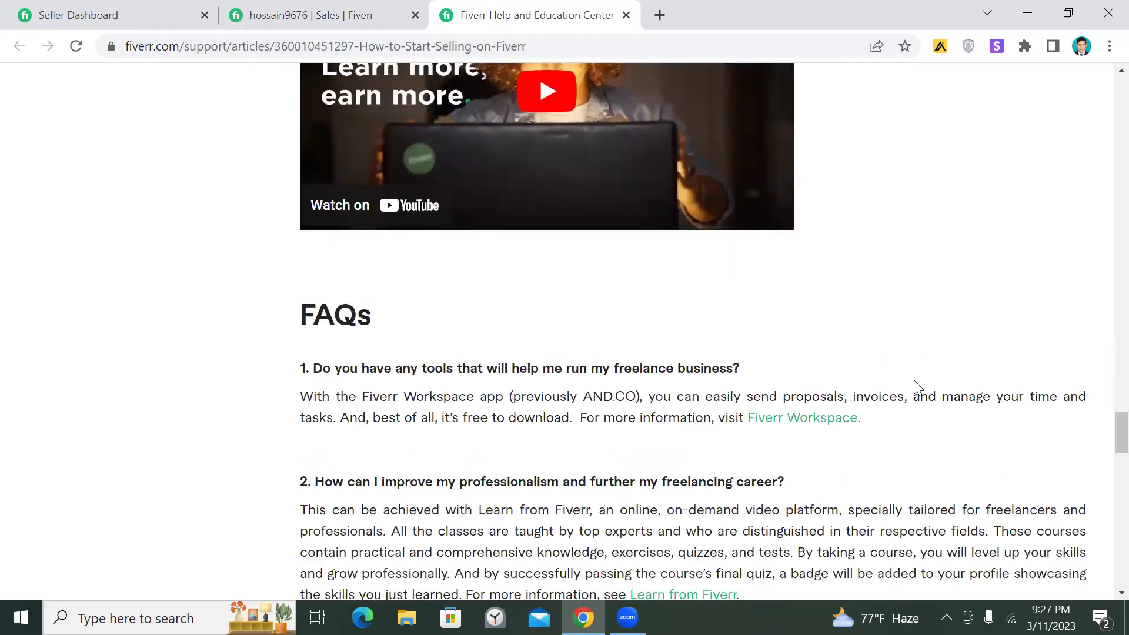
{"action": "scroll", "coordinate": [914, 383], "scroll_direction": "down", "scroll_amount": 20}
{"action": "scroll", "coordinate": [353, 406], "scroll_direction": "down", "scroll_amount": 3}
{"action": "scroll", "coordinate": [425, 250], "scroll_direction": "up", "scroll_amount": 3}
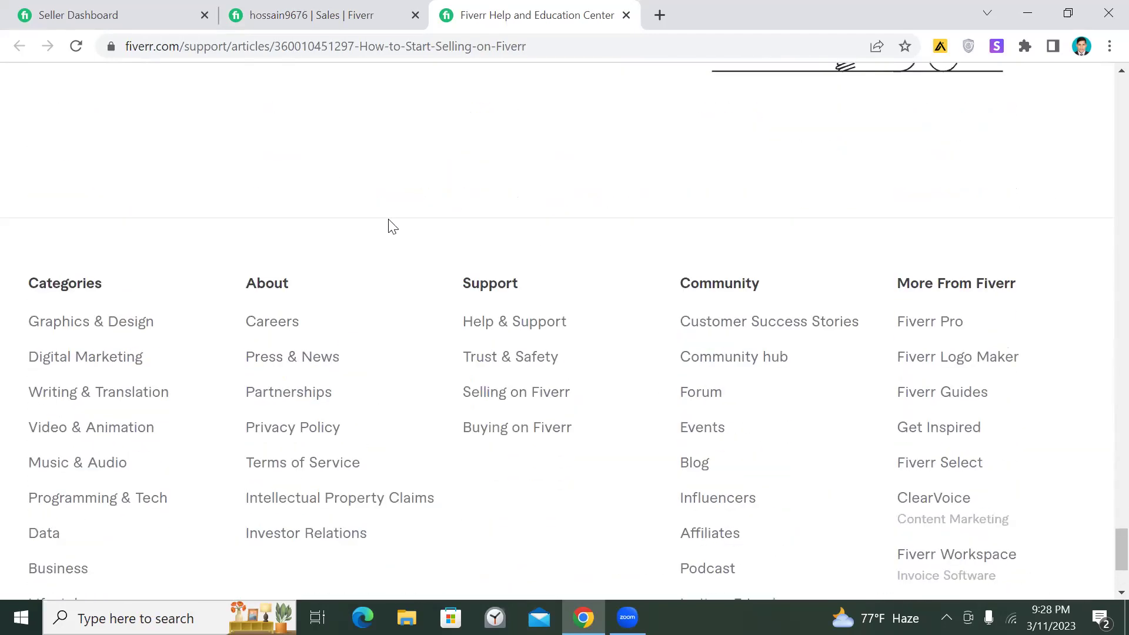
{"action": "scroll", "coordinate": [393, 224], "scroll_direction": "up", "scroll_amount": 3}
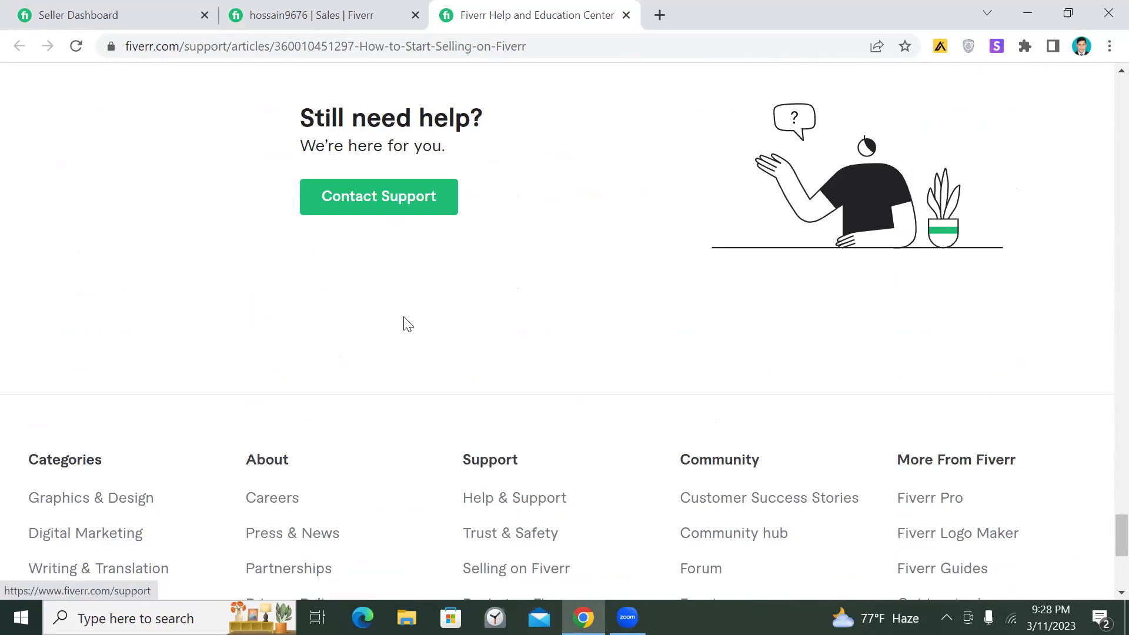
- Check the status of the B2B lead generation gig through Contact Support, under Selling on Fiverr, Gigs, Gig status
{"action": "left_click", "coordinate": [397, 203]}
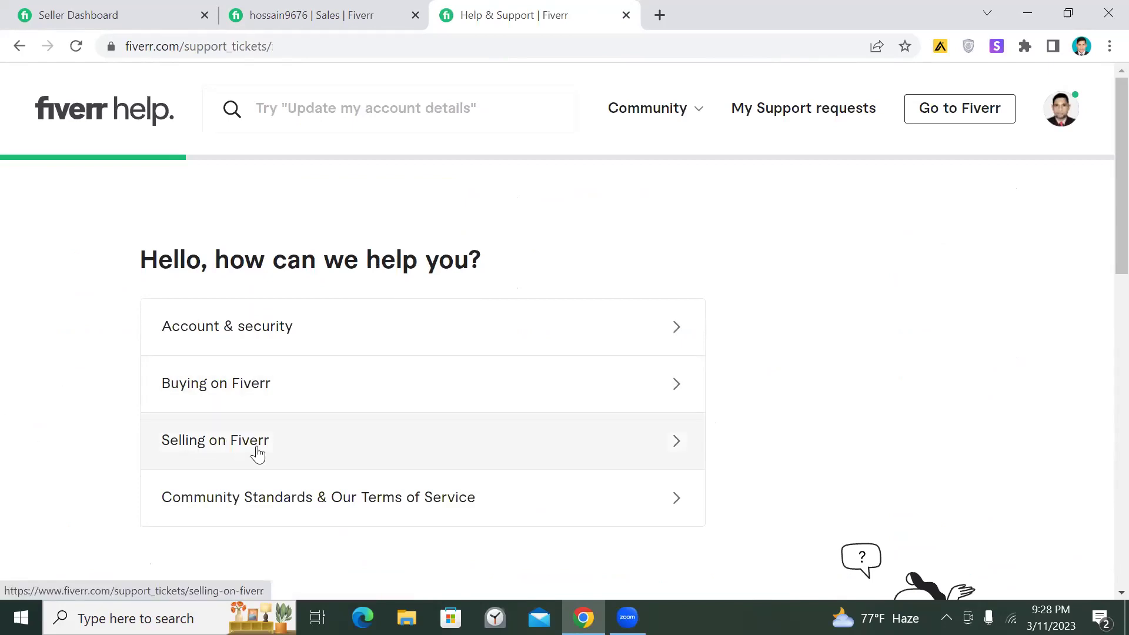
{"action": "left_click", "coordinate": [284, 443]}
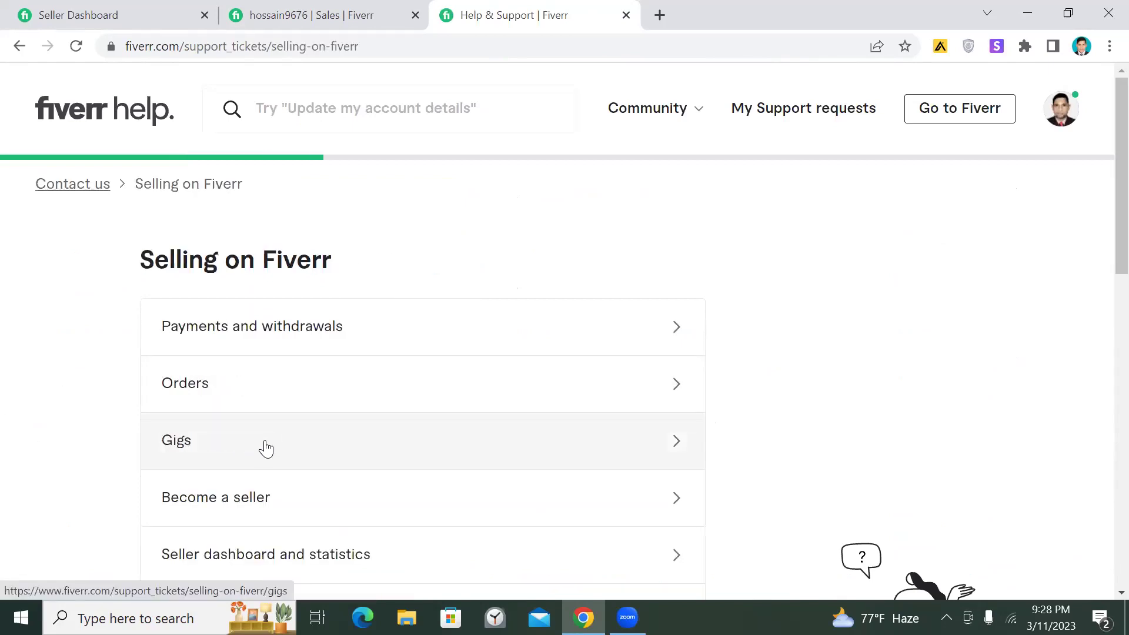
{"action": "left_click", "coordinate": [234, 449]}
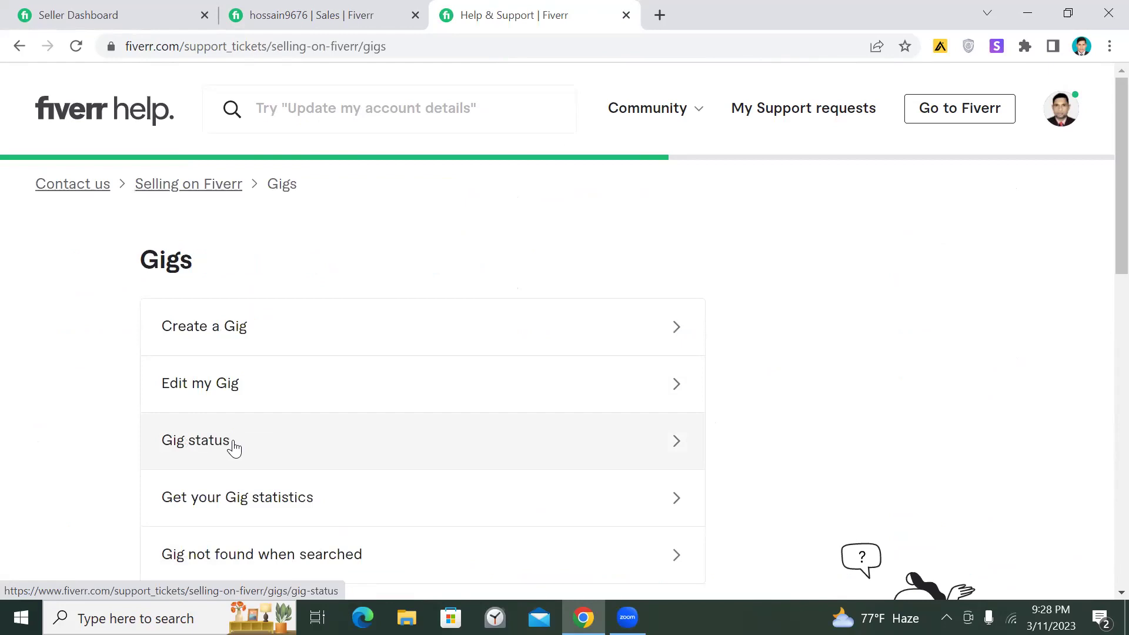
{"action": "left_click", "coordinate": [234, 447]}
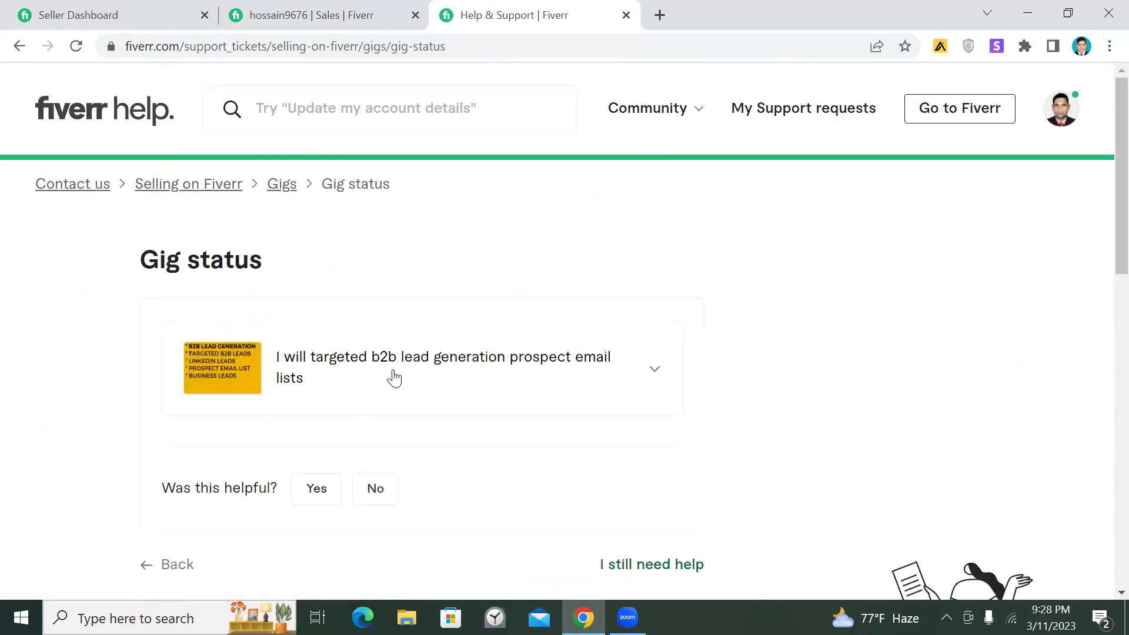
{"action": "left_click", "coordinate": [650, 371]}
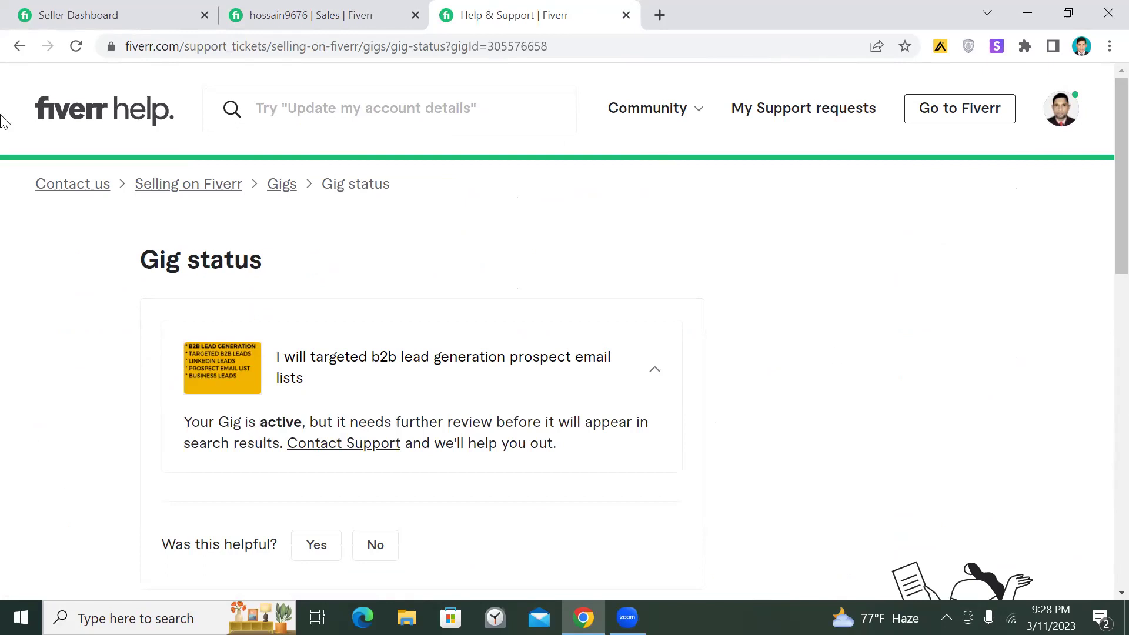
- Return to the seller dashboard, open the Gigs management page and expand the B2B lead generation gig's details
{"action": "left_click", "coordinate": [119, 14]}
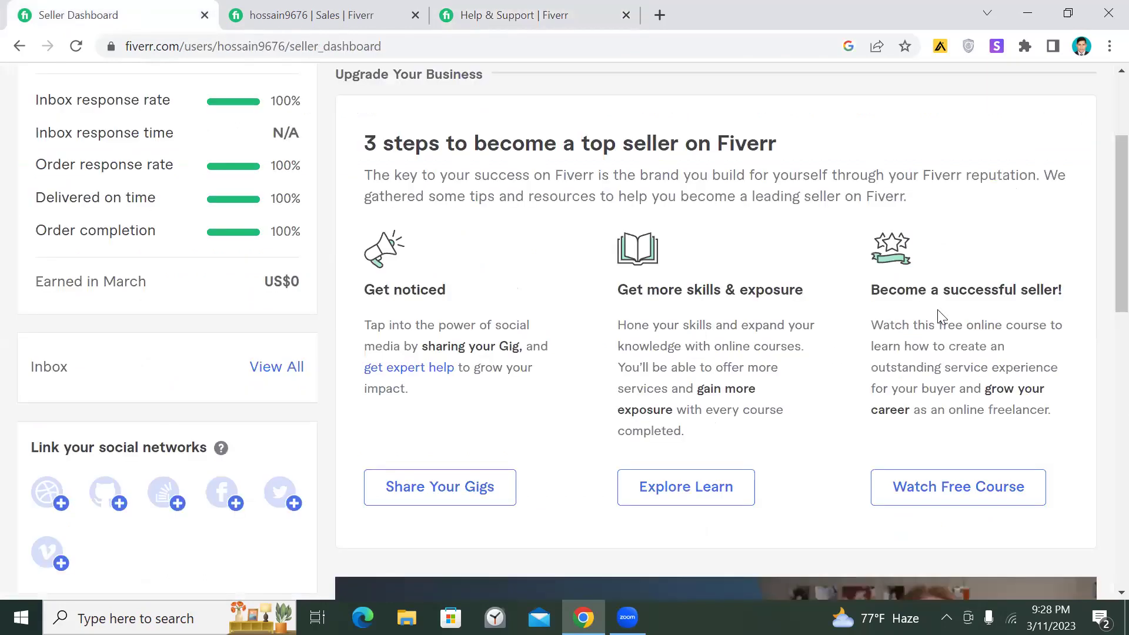
{"action": "scroll", "coordinate": [383, 321], "scroll_direction": "up", "scroll_amount": 3}
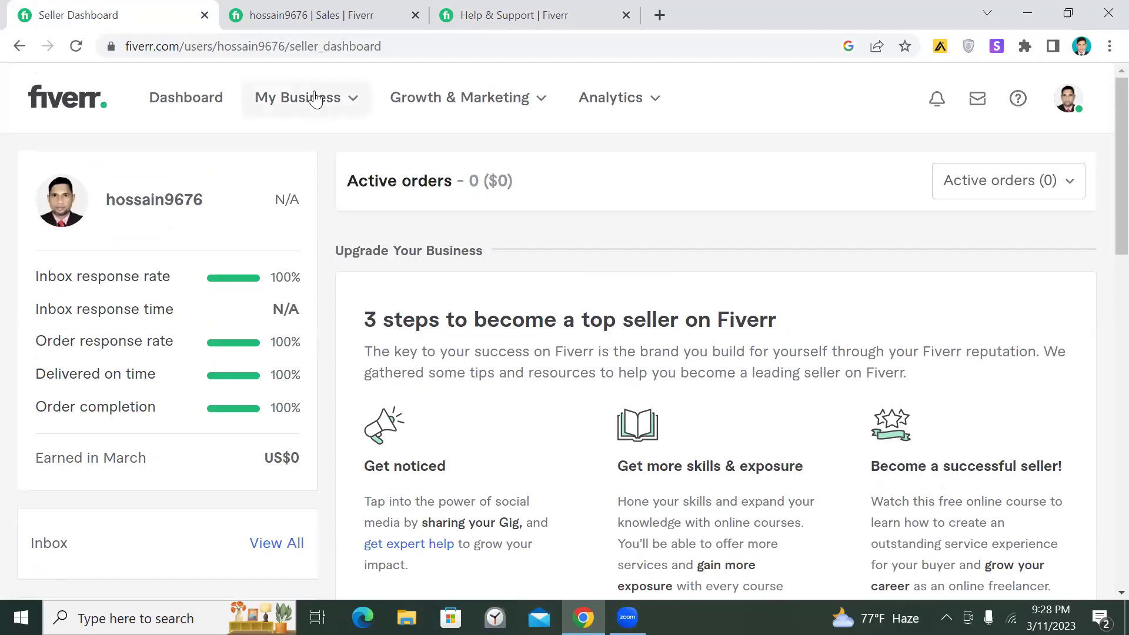
{"action": "mouse_move", "coordinate": [312, 96]}
{"action": "left_click", "coordinate": [281, 192]}
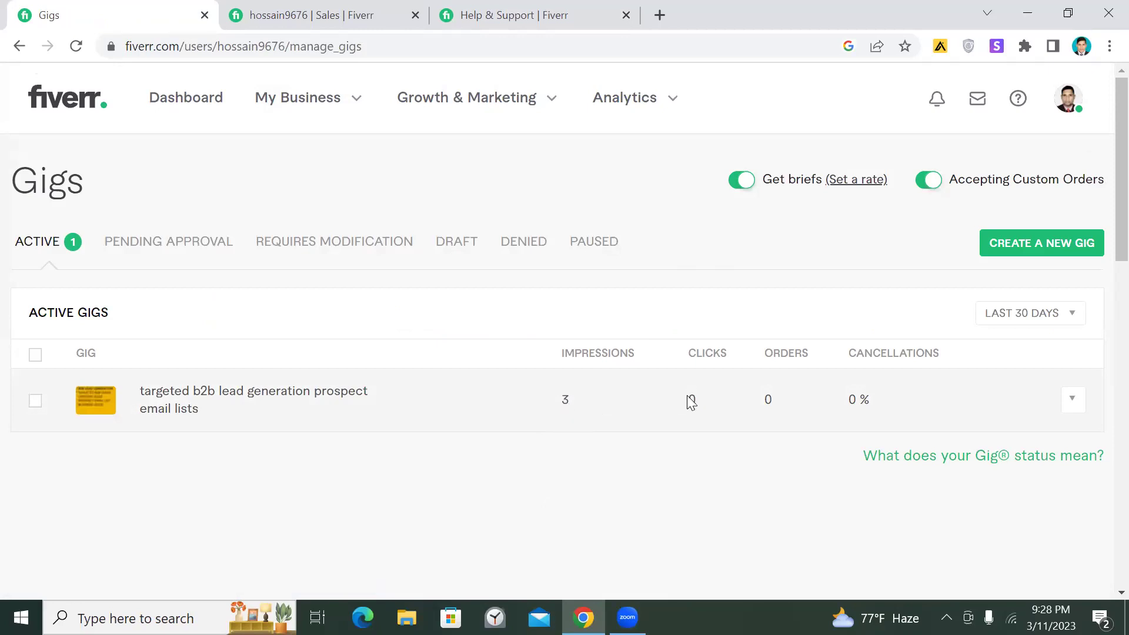
{"action": "left_click", "coordinate": [288, 396]}
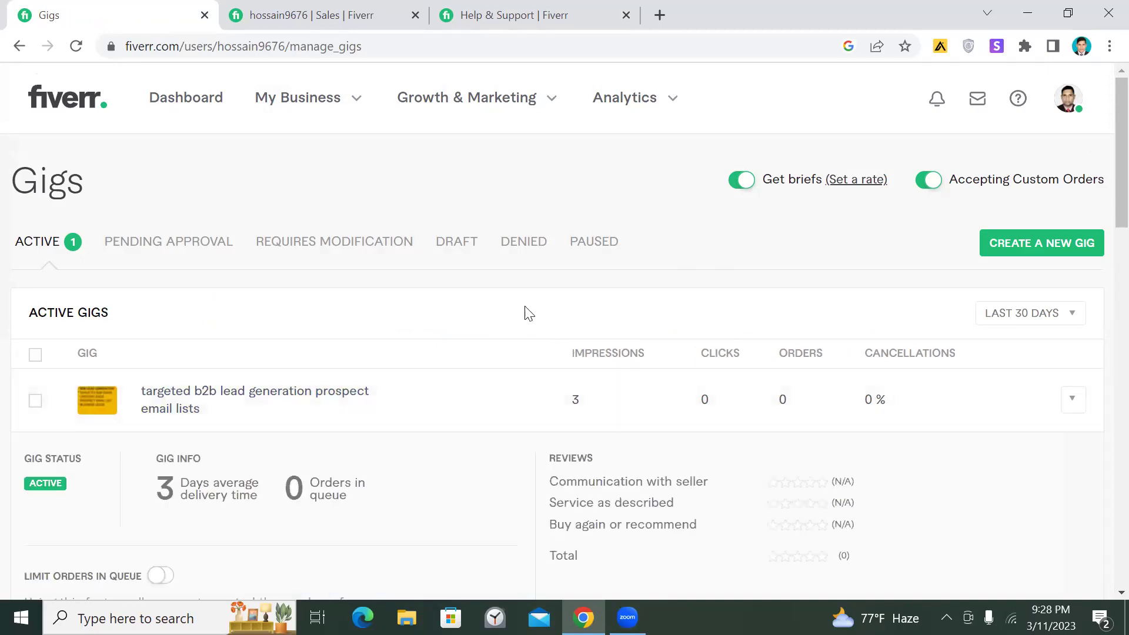
- Examine the gig's status, reviews, order and watermark settings, and the impressions chart, including the points around Mar 09
{"action": "scroll", "coordinate": [529, 314], "scroll_direction": "down", "scroll_amount": 2}
{"action": "scroll", "coordinate": [537, 323], "scroll_direction": "down", "scroll_amount": 4}
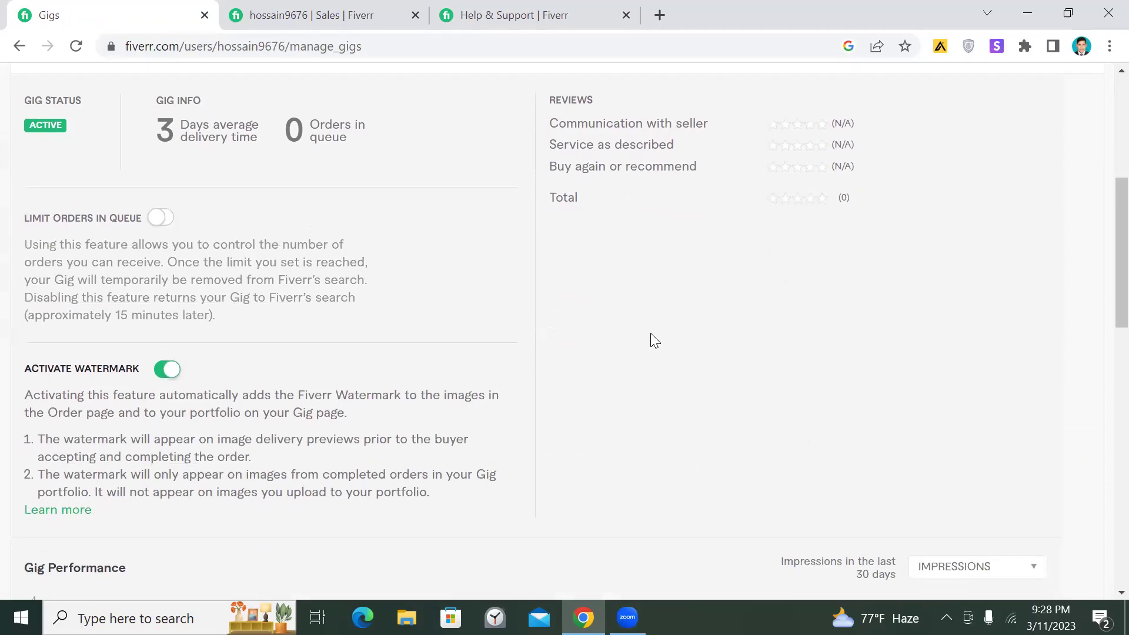
{"action": "scroll", "coordinate": [651, 333], "scroll_direction": "down", "scroll_amount": 5}
{"action": "scroll", "coordinate": [658, 300], "scroll_direction": "down", "scroll_amount": 1}
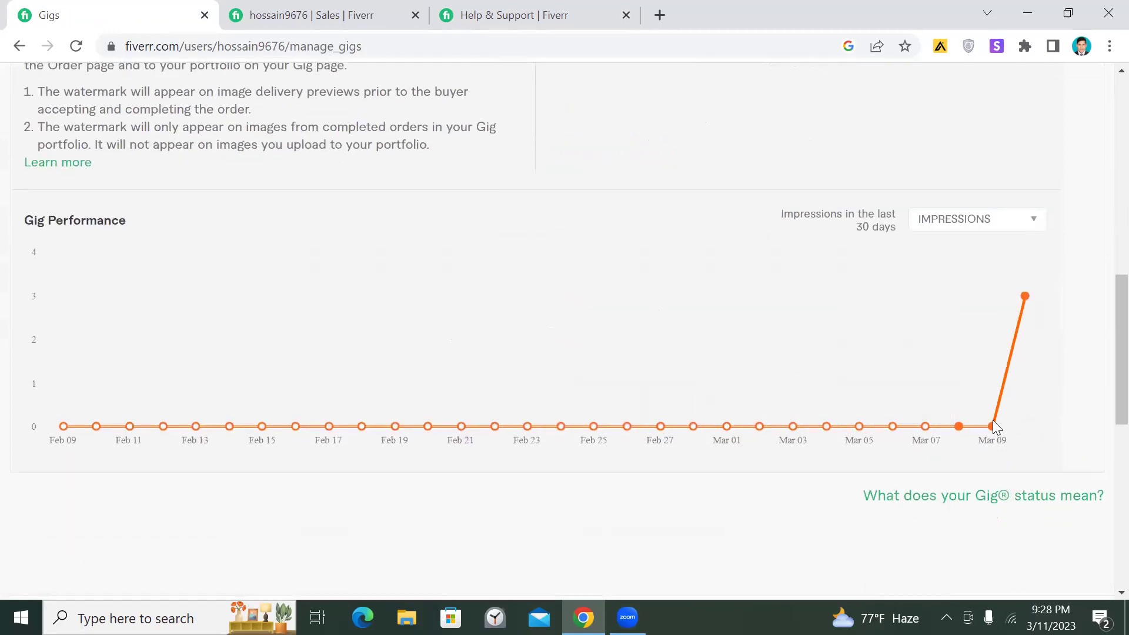
{"action": "mouse_move", "coordinate": [988, 441]}
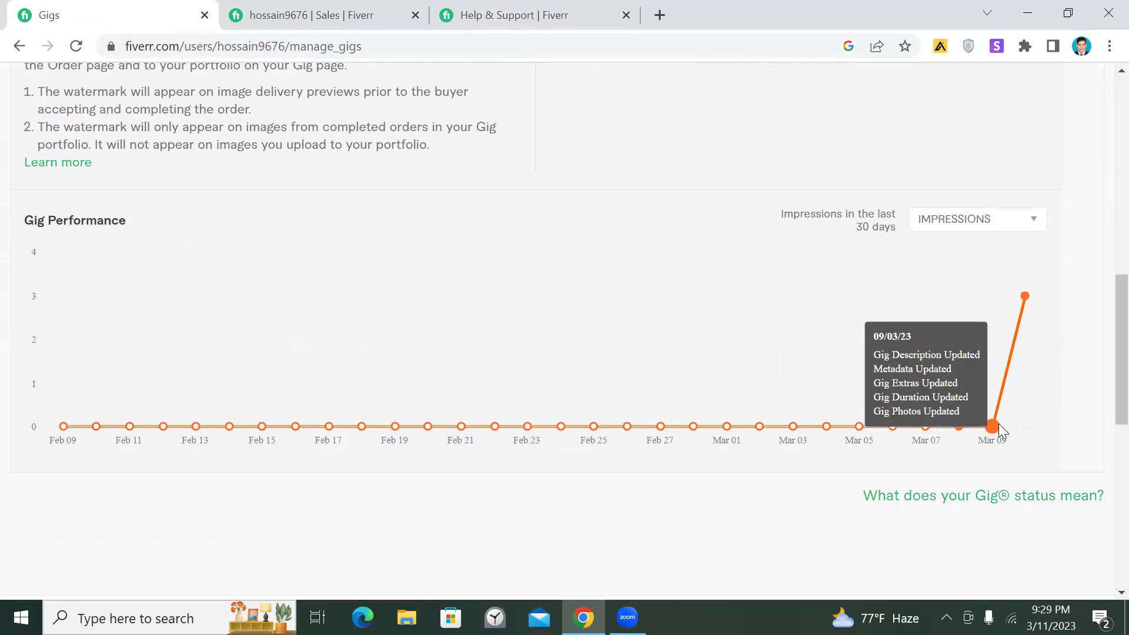
{"action": "mouse_move", "coordinate": [1023, 302]}
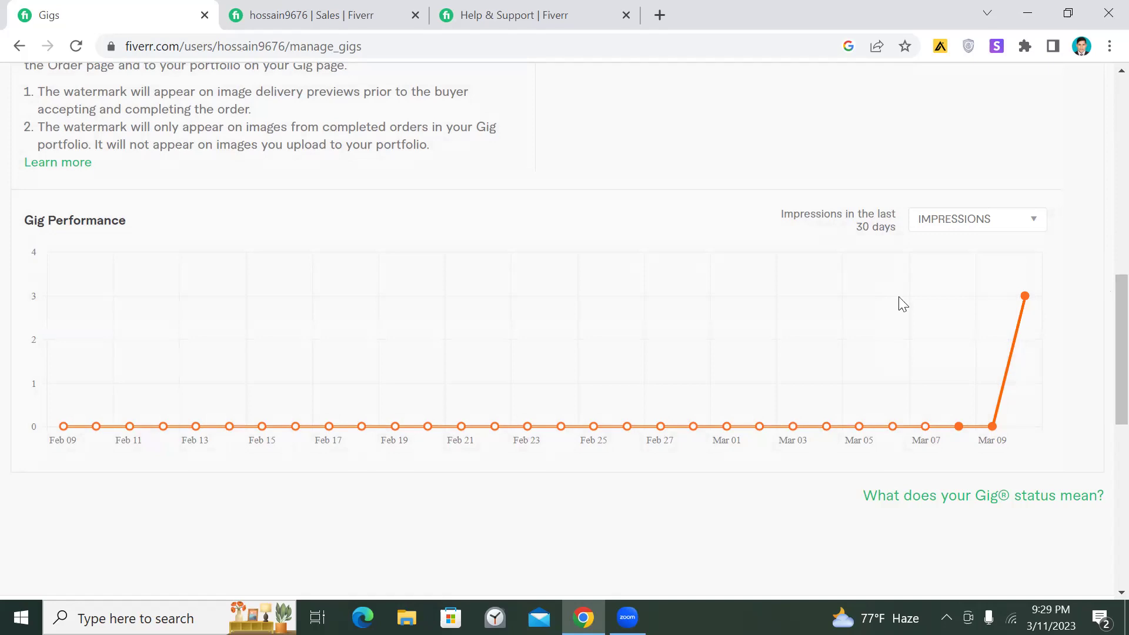
{"action": "mouse_move", "coordinate": [1061, 276]}
{"action": "scroll", "coordinate": [1058, 268], "scroll_direction": "up", "scroll_amount": 8}
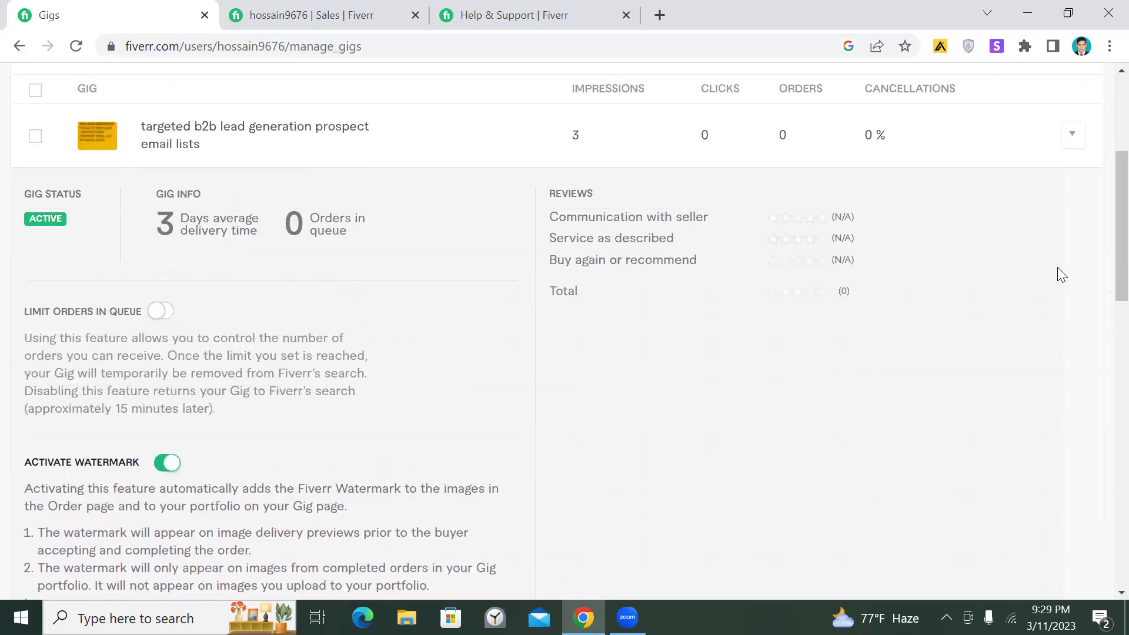
{"action": "scroll", "coordinate": [1057, 267], "scroll_direction": "up", "scroll_amount": 5}
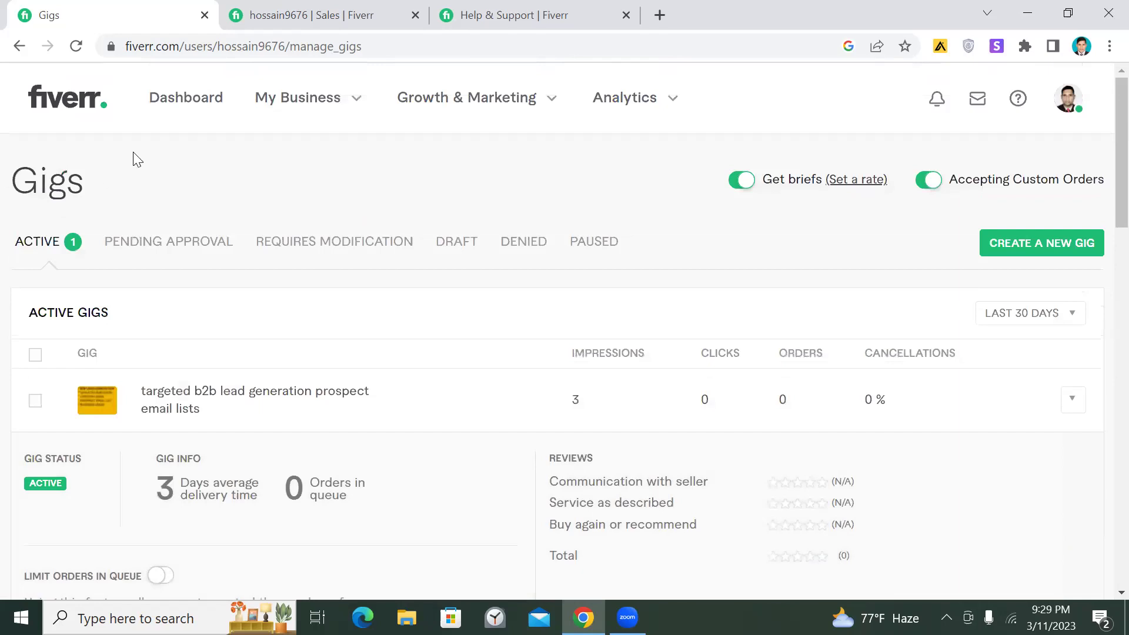
- Search Google for "peynoeer" in a new browser tab and open the payoneer.com website
{"action": "left_click", "coordinate": [659, 14]}
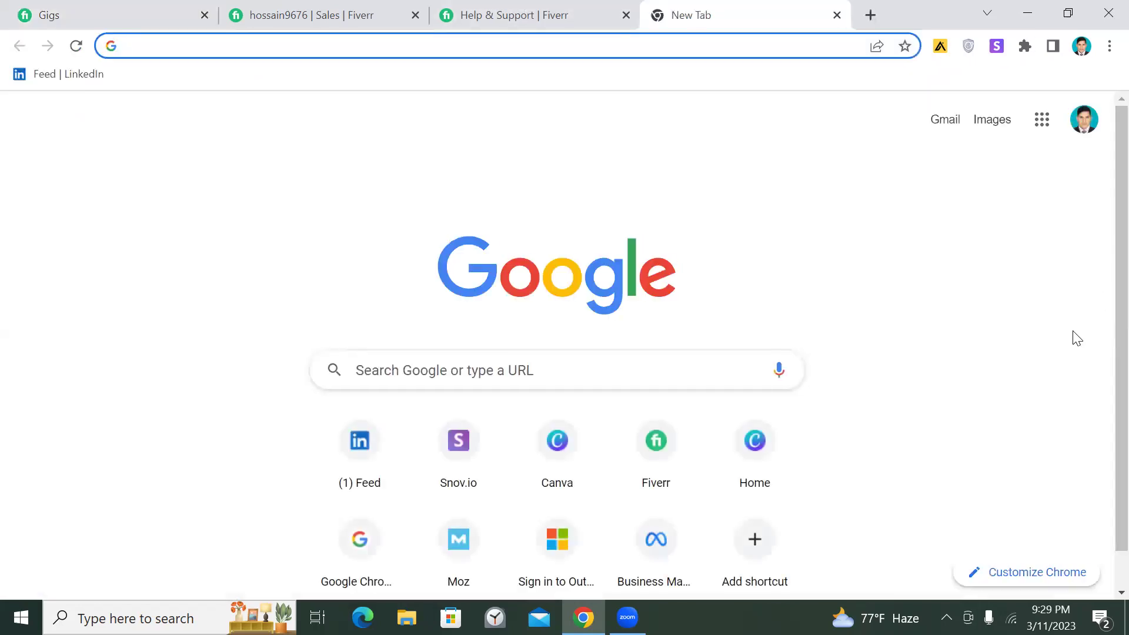
{"action": "type", "text": "pey"}
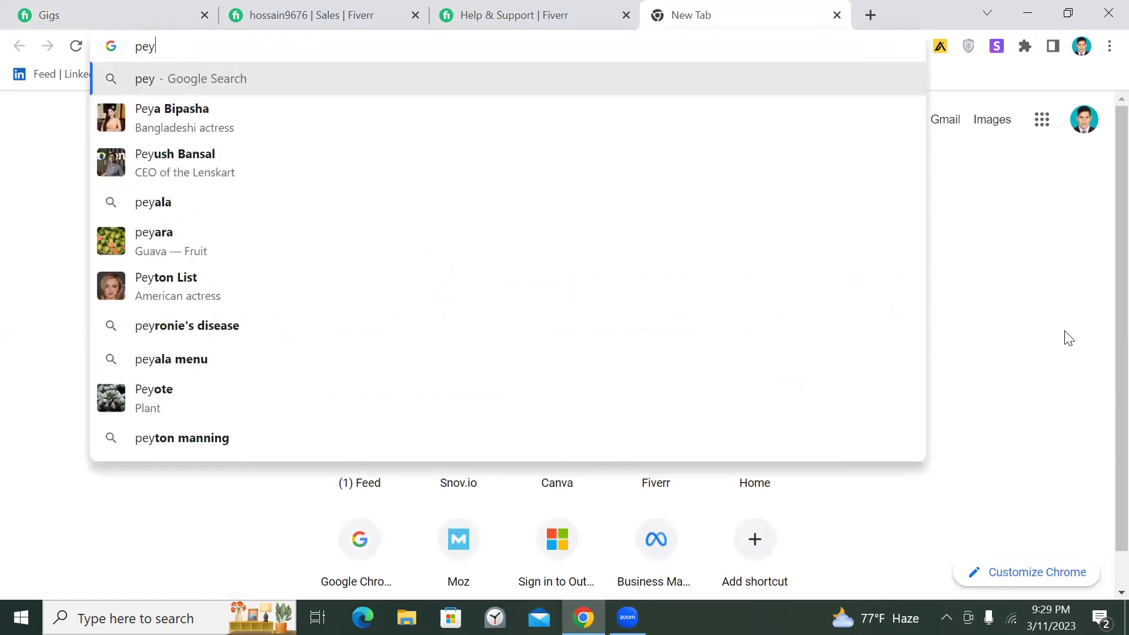
{"action": "type", "text": "no"}
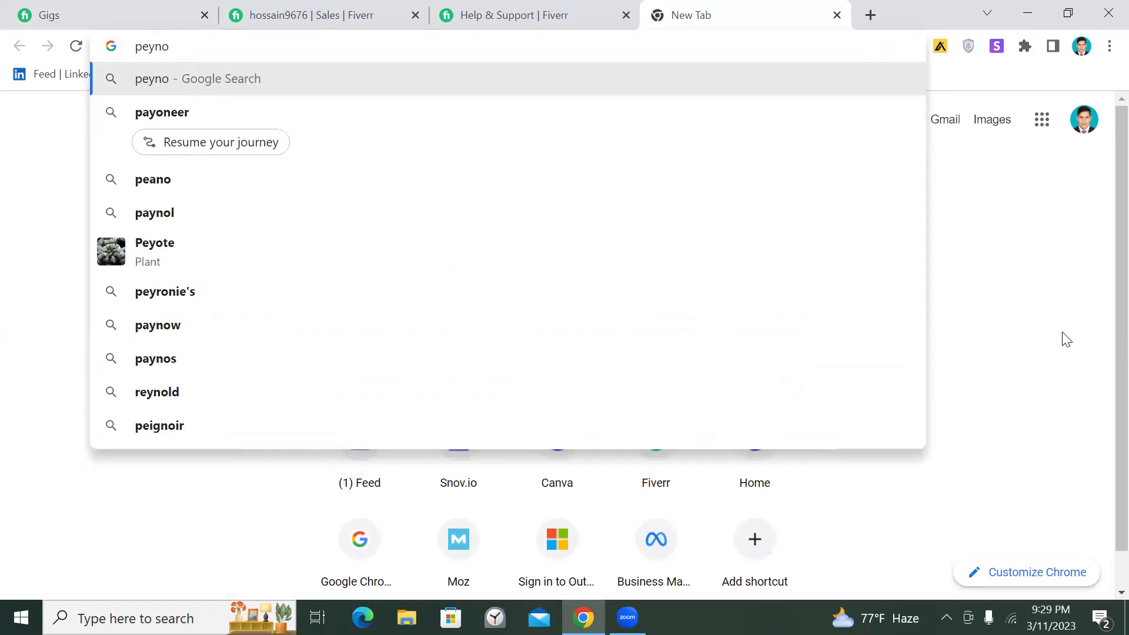
{"action": "type", "text": "er"}
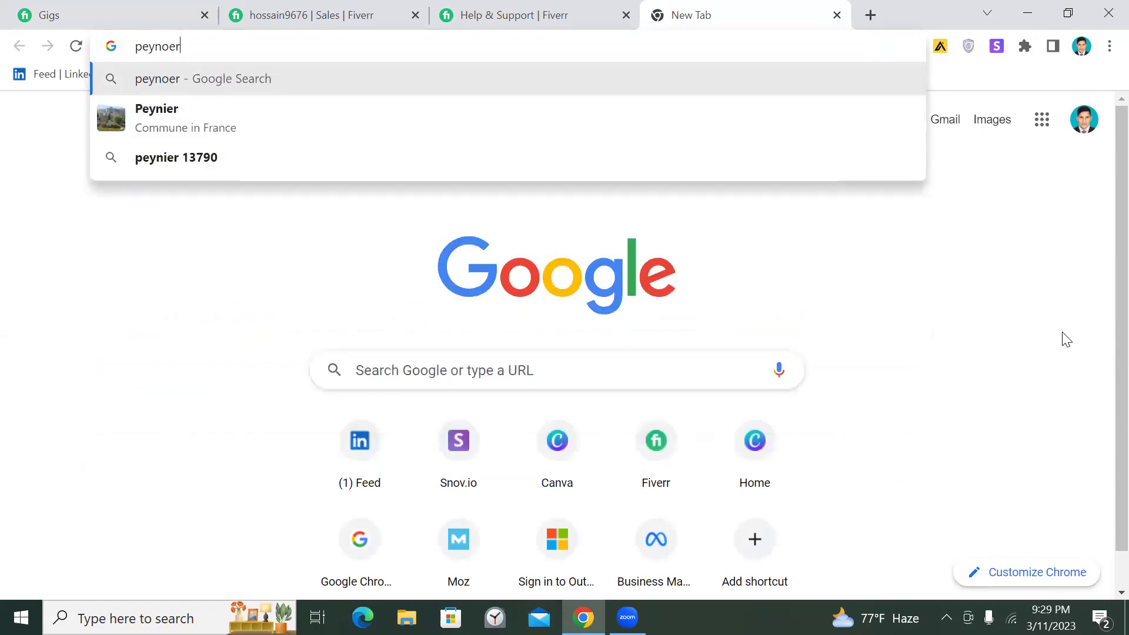
{"action": "key", "text": "BackSpace"}
{"action": "type", "text": "er"}
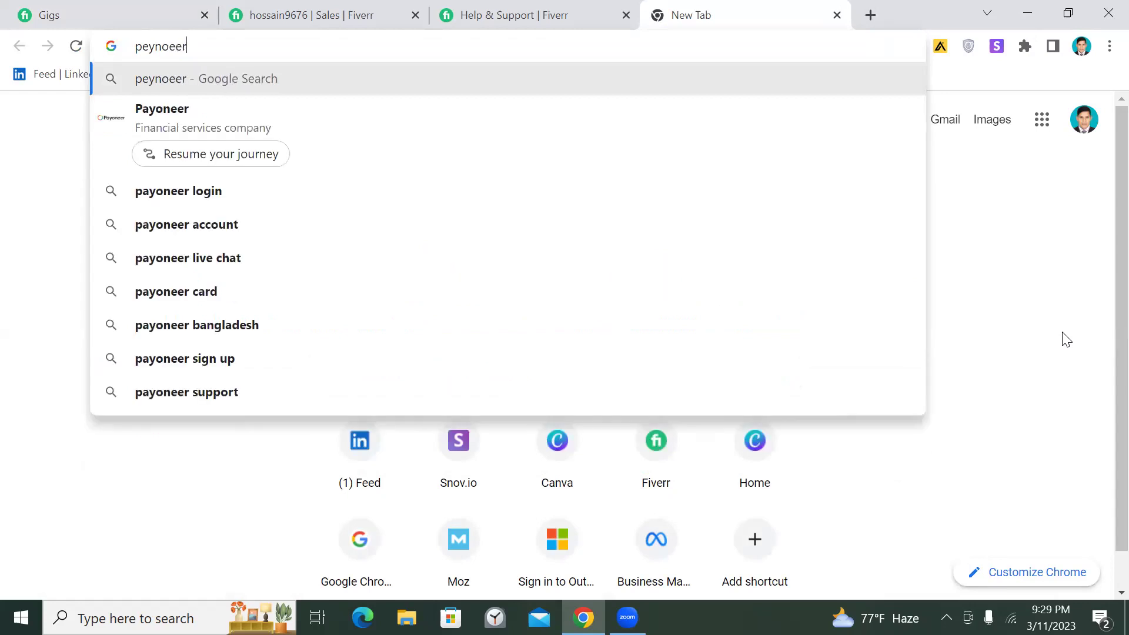
{"action": "key", "text": "Return"}
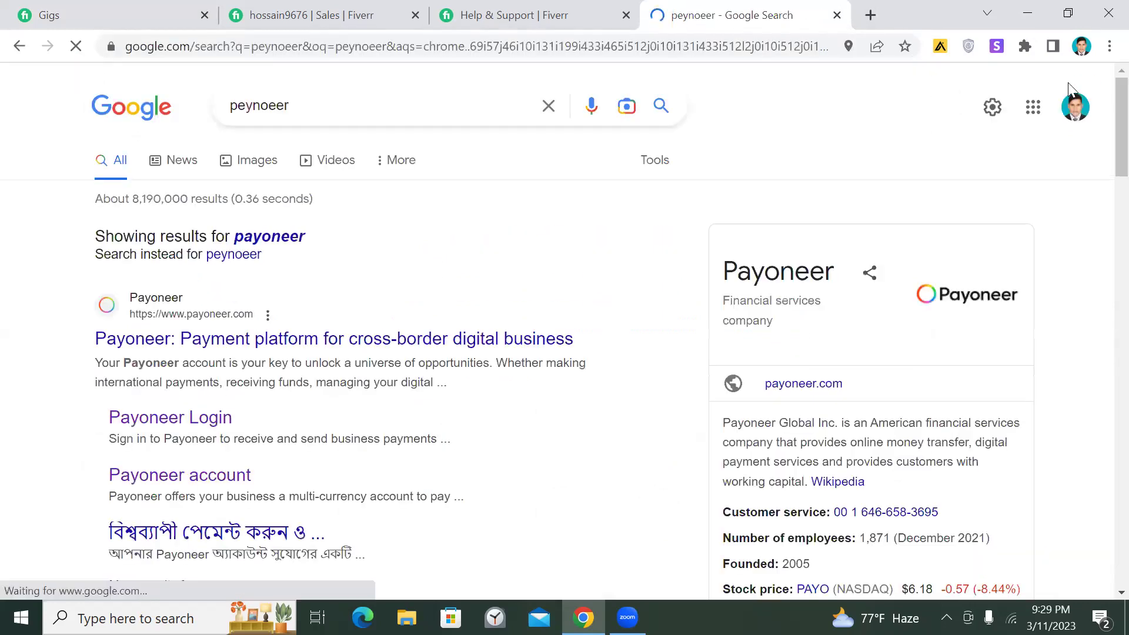
{"action": "left_click", "coordinate": [963, 316]}
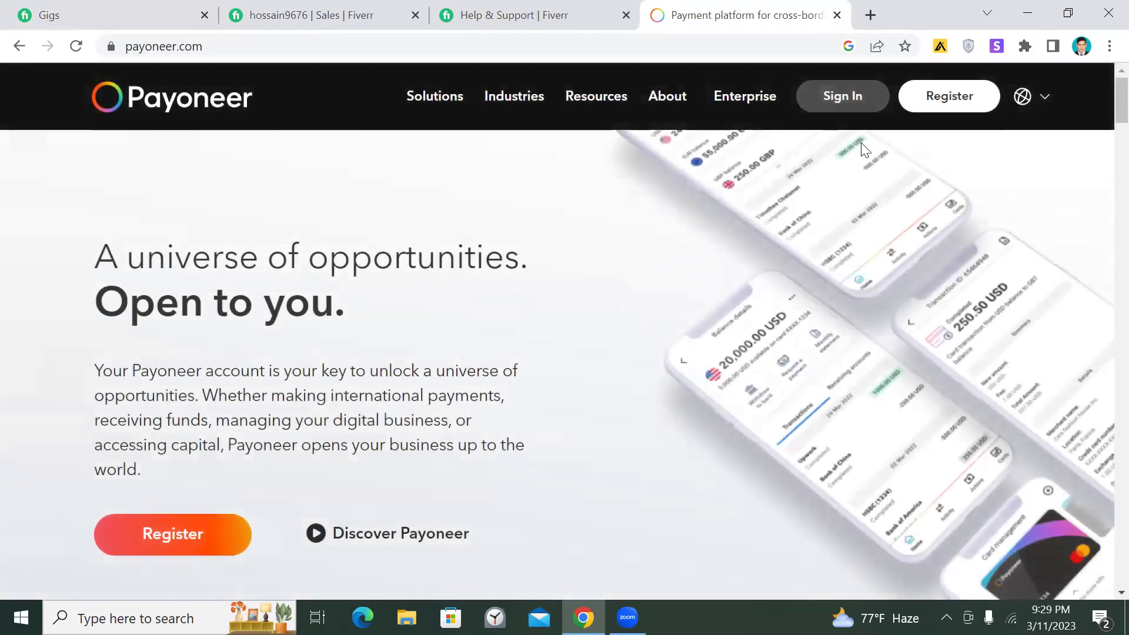
- Open the Payoneer registration form and examine its business type options and personal detail fields
{"action": "left_click", "coordinate": [839, 105]}
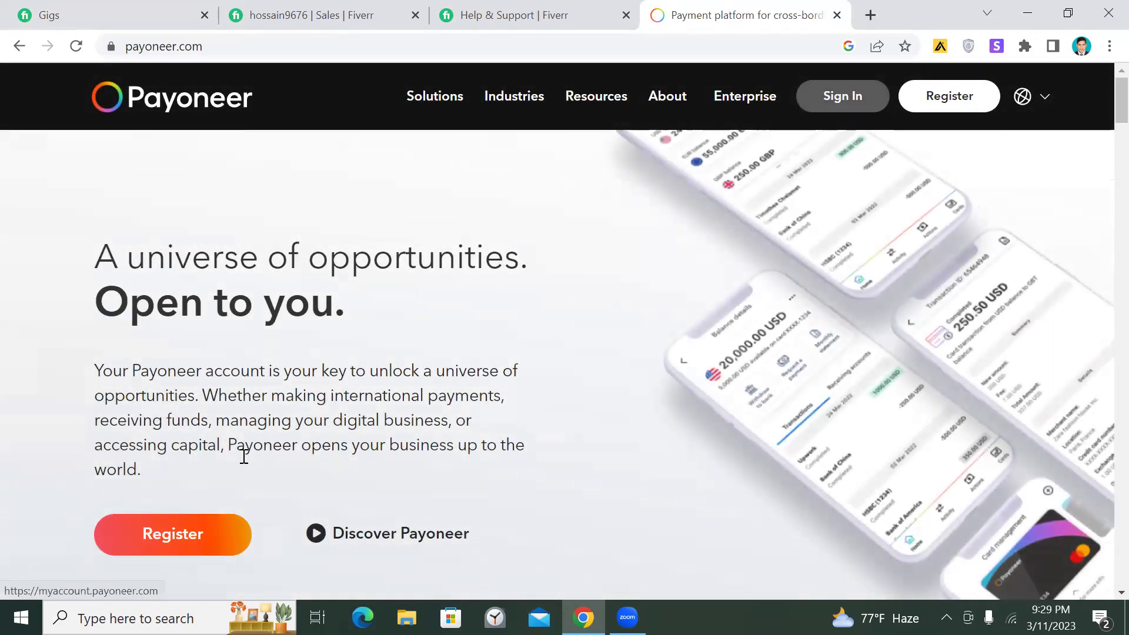
{"action": "left_click", "coordinate": [948, 100]}
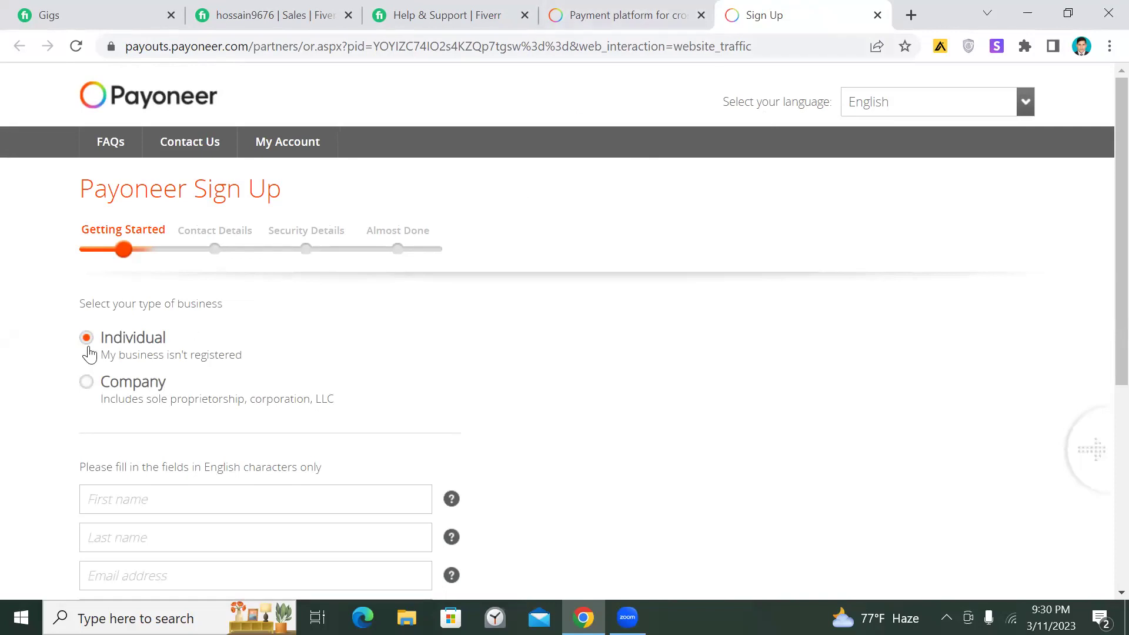
{"action": "scroll", "coordinate": [772, 339], "scroll_direction": "down", "scroll_amount": 1}
{"action": "scroll", "coordinate": [772, 339], "scroll_direction": "down", "scroll_amount": 2}
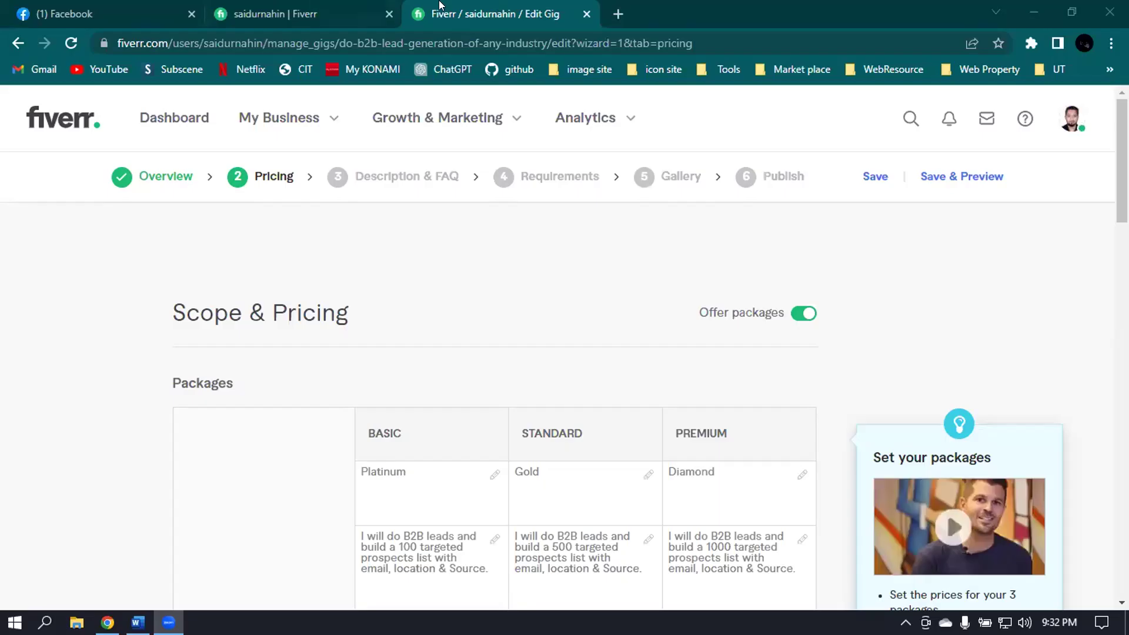
- Return to the Fiverr seller dashboard, close the other browser tabs and switch the account to buying mode
{"action": "left_click", "coordinate": [227, 4]}
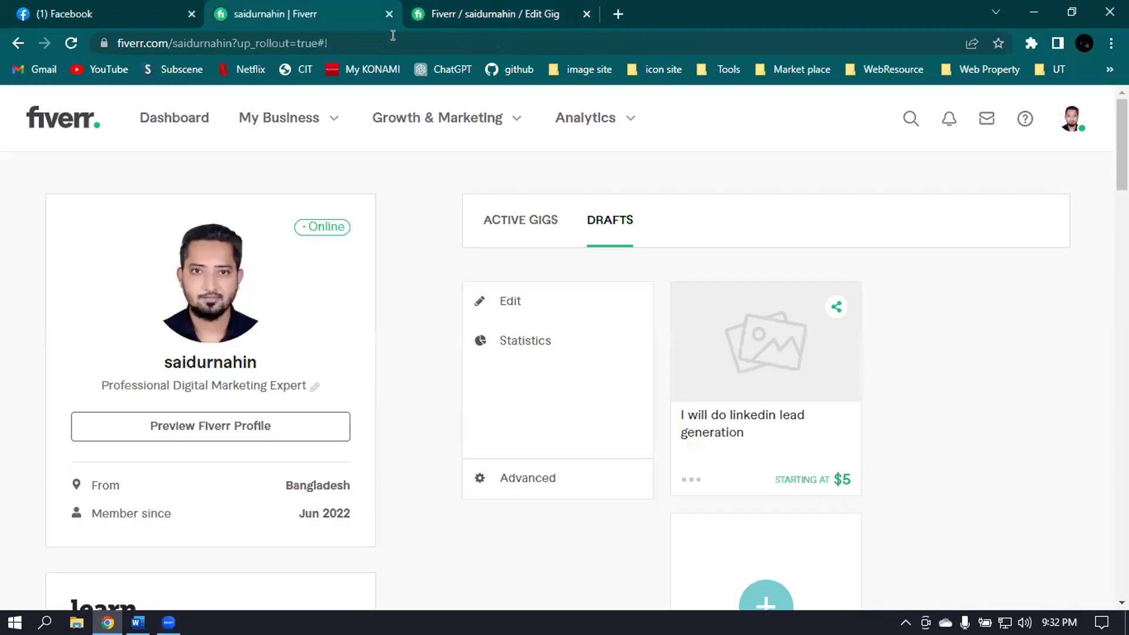
{"action": "left_click", "coordinate": [61, 128]}
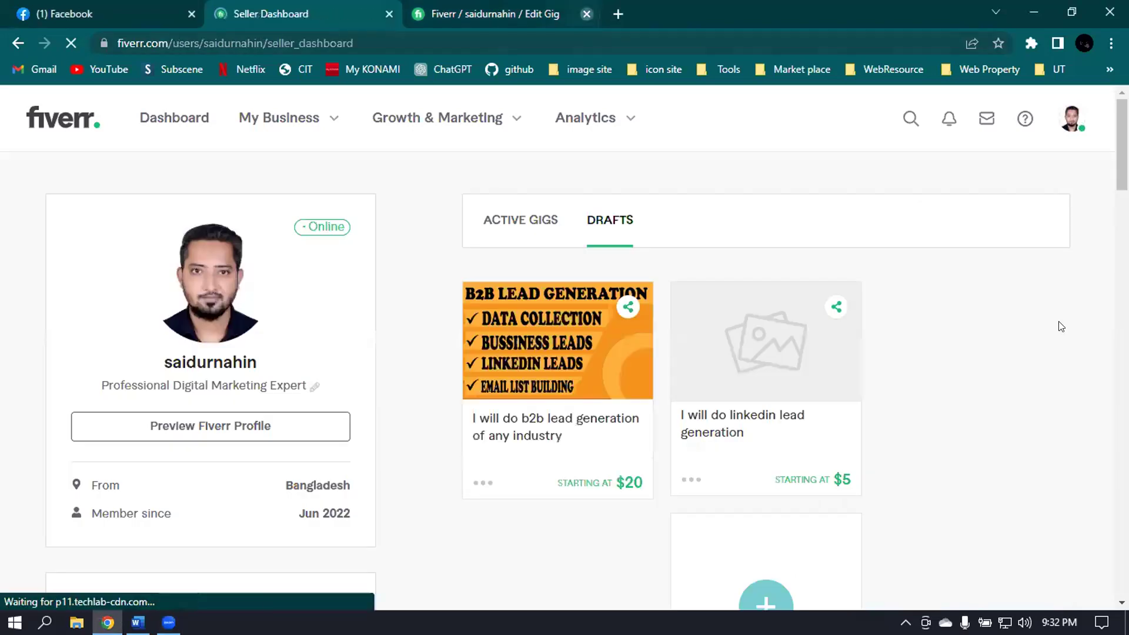
{"action": "left_click", "coordinate": [1077, 119]}
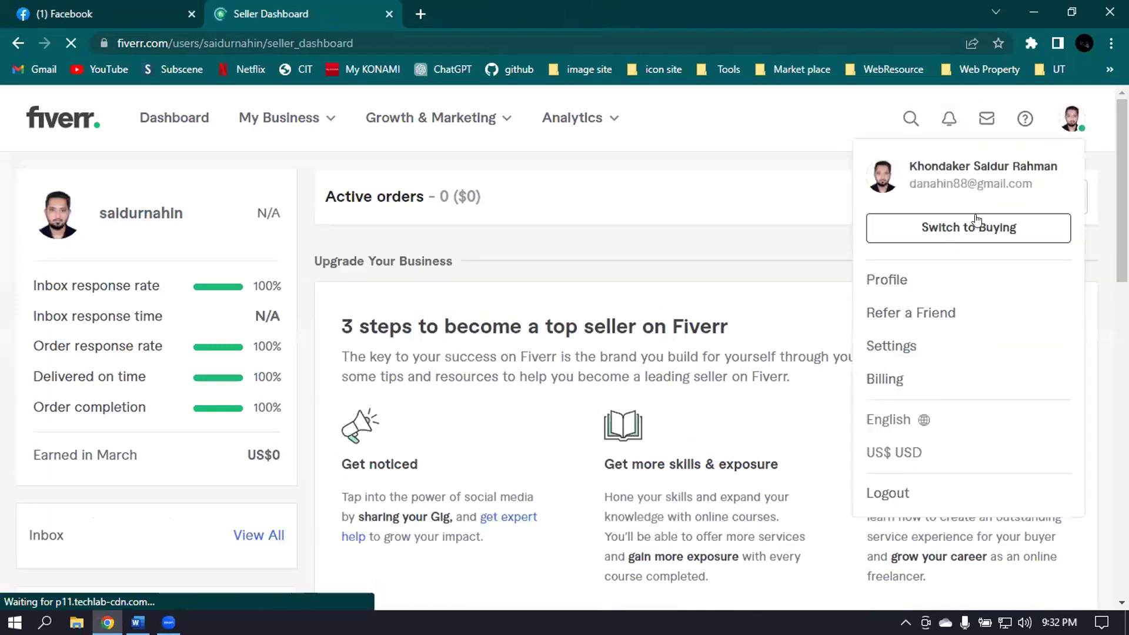
{"action": "left_click", "coordinate": [191, 13]}
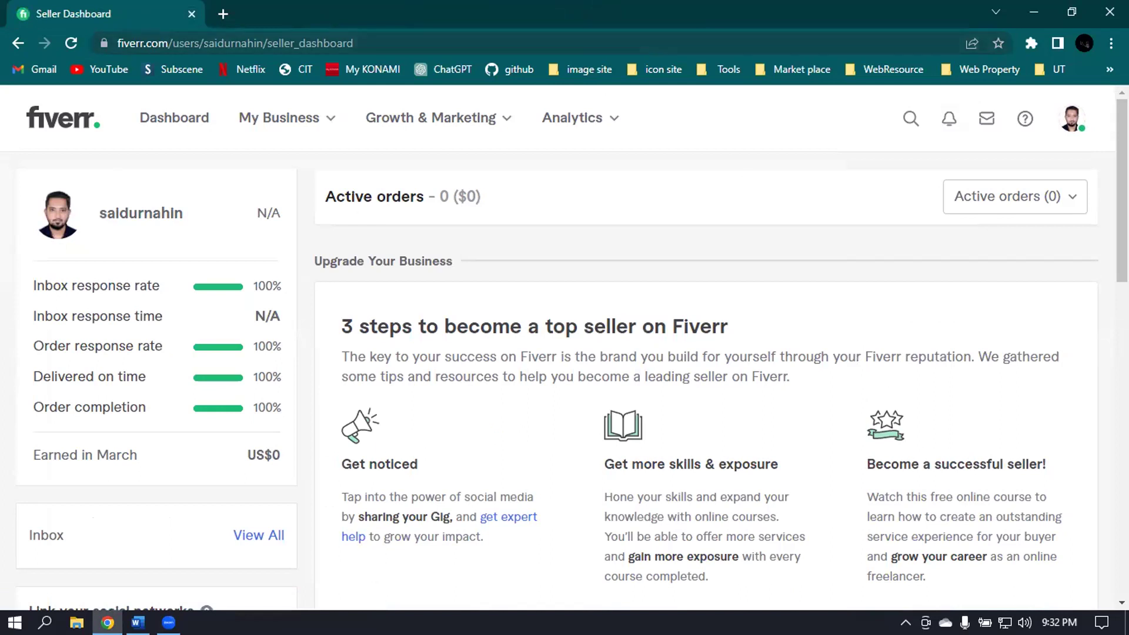
{"action": "left_click", "coordinate": [1067, 118]}
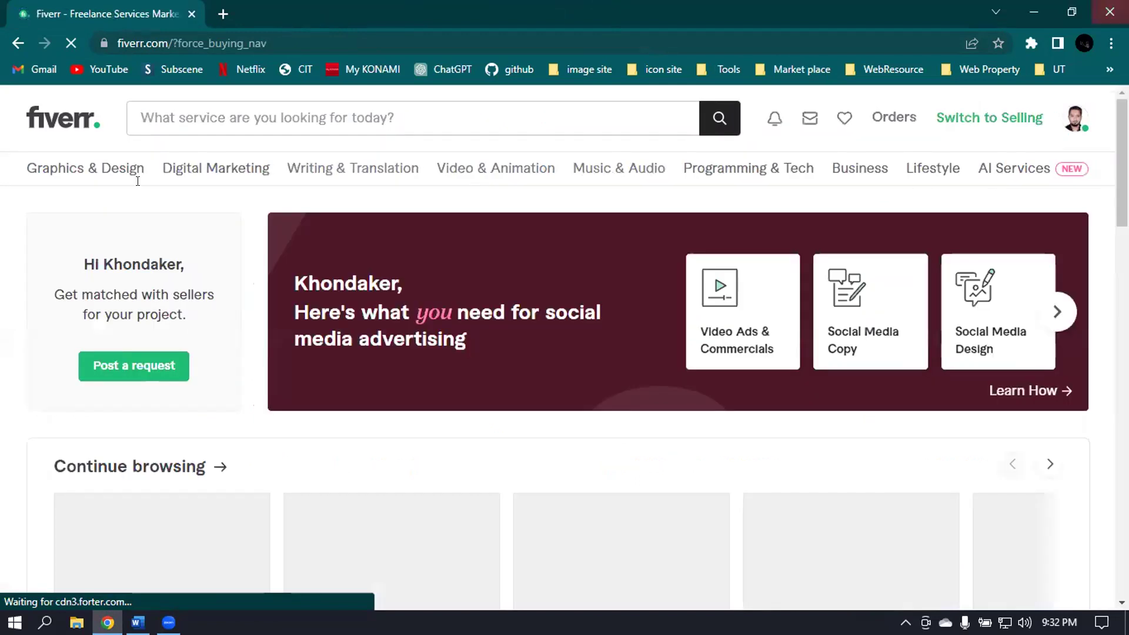
- Search Fiverr services for the suggested term "linkedin profile optimization"
{"action": "left_click", "coordinate": [275, 118]}
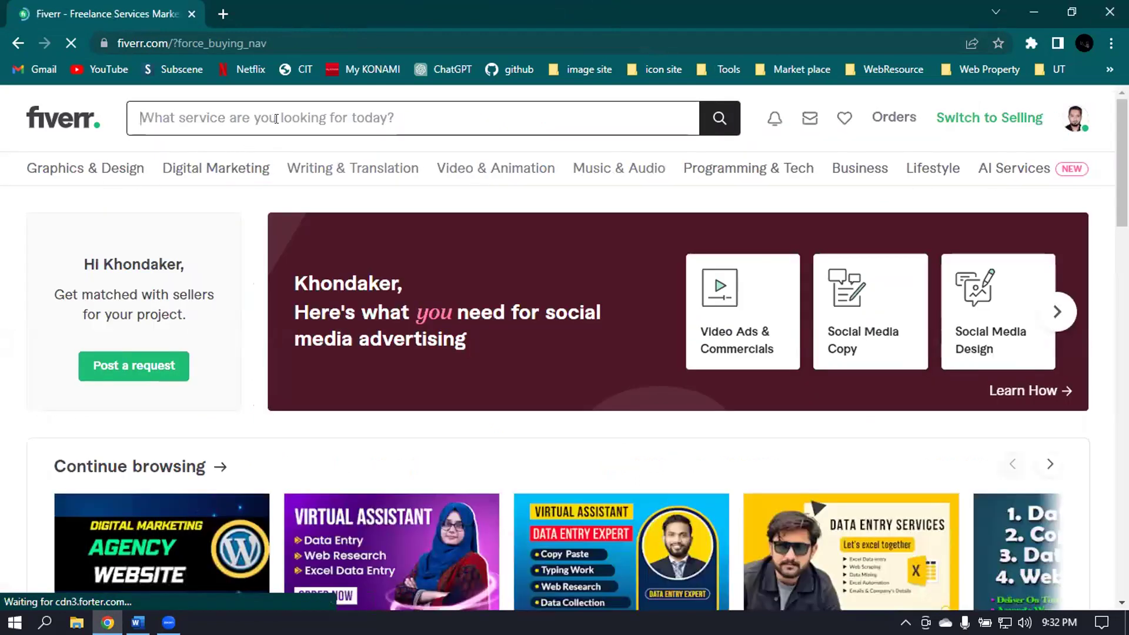
{"action": "type", "text": "l"}
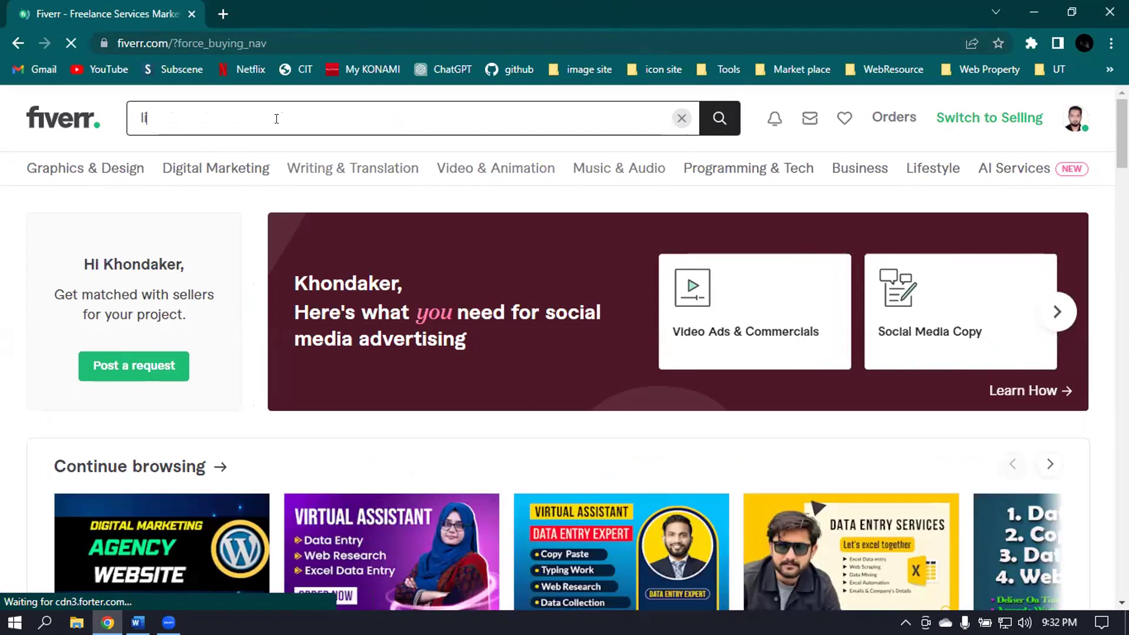
{"action": "type", "text": "inked"}
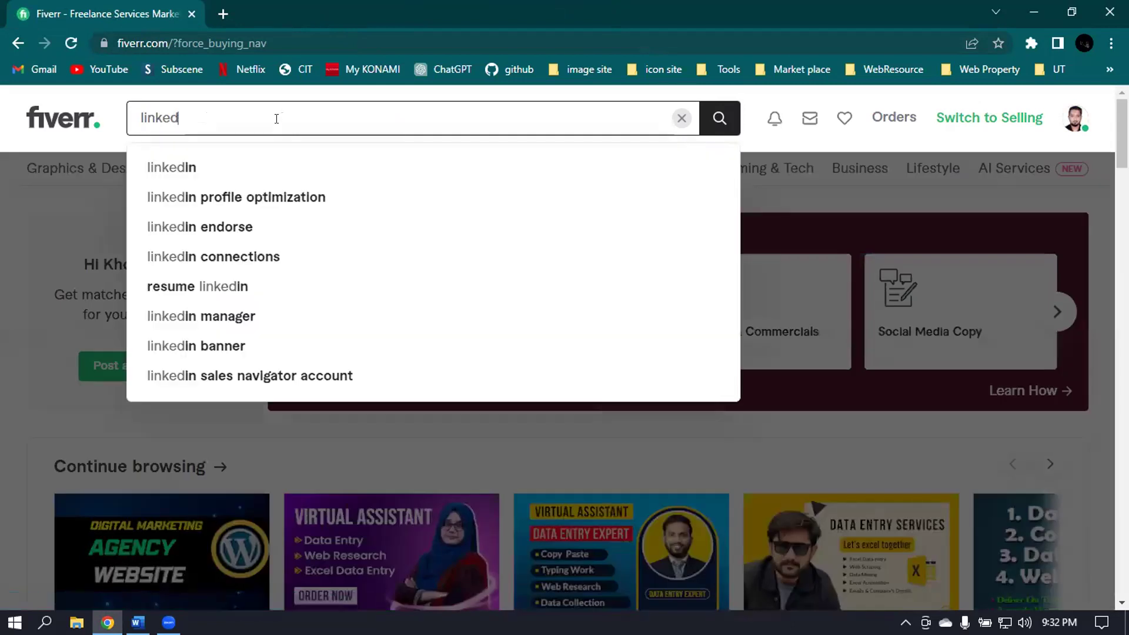
{"action": "left_click", "coordinate": [296, 204]}
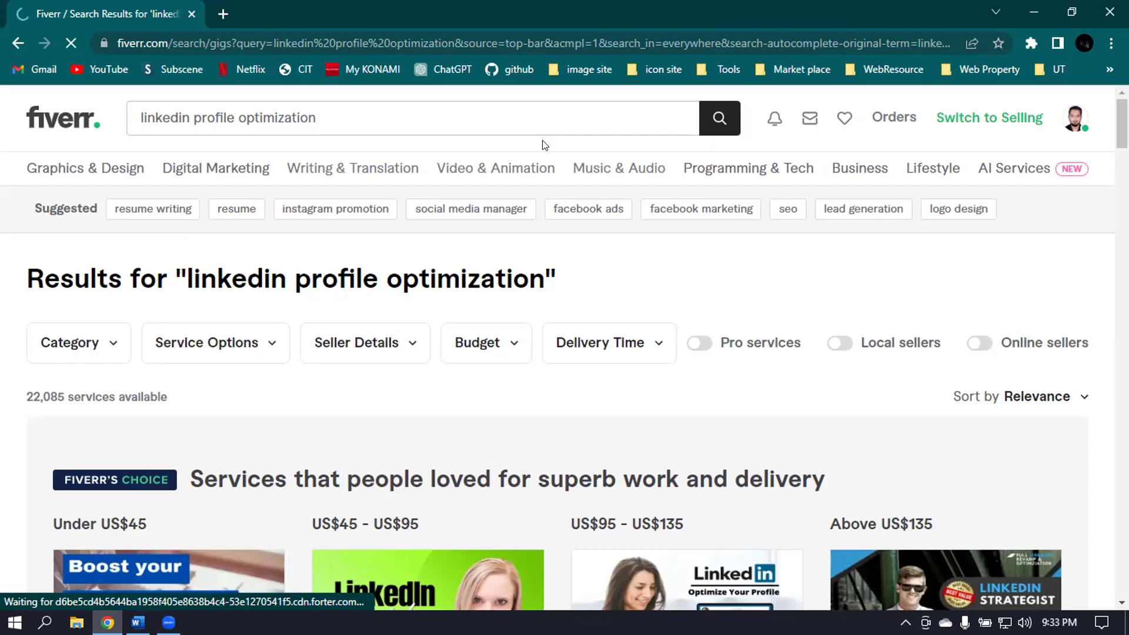
- Examine the search results for the number of available services, the Fiverr's Choice gigs, seller levels, ratings and starting prices
{"action": "left_click_drag", "start_coordinate": [24, 404], "coordinate": [73, 400]}
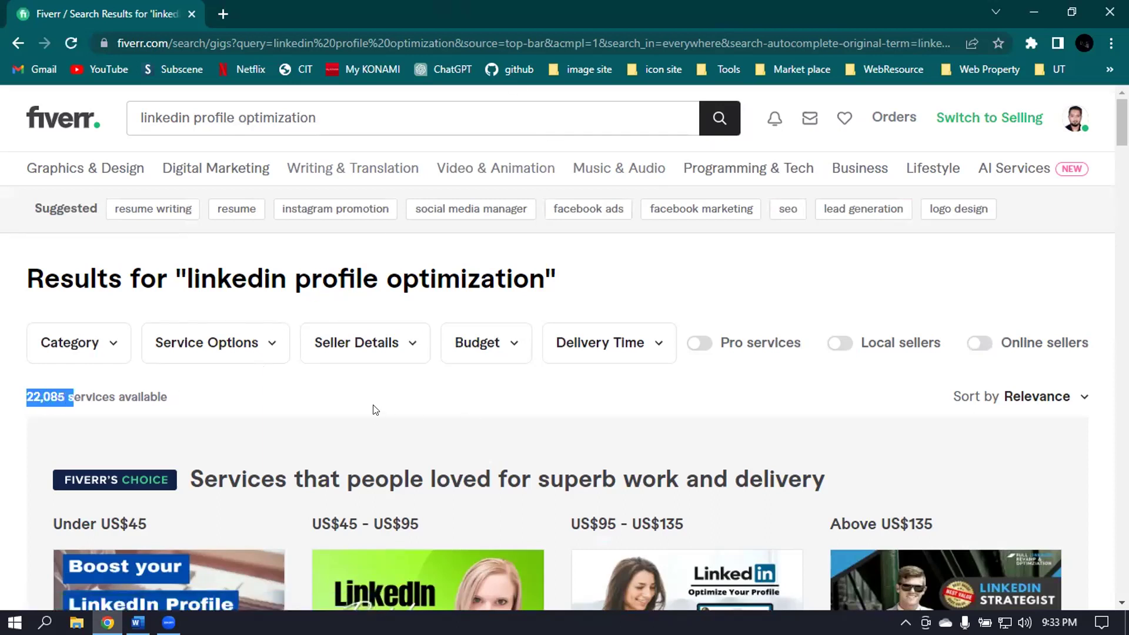
{"action": "scroll", "coordinate": [358, 406], "scroll_direction": "down", "scroll_amount": 3}
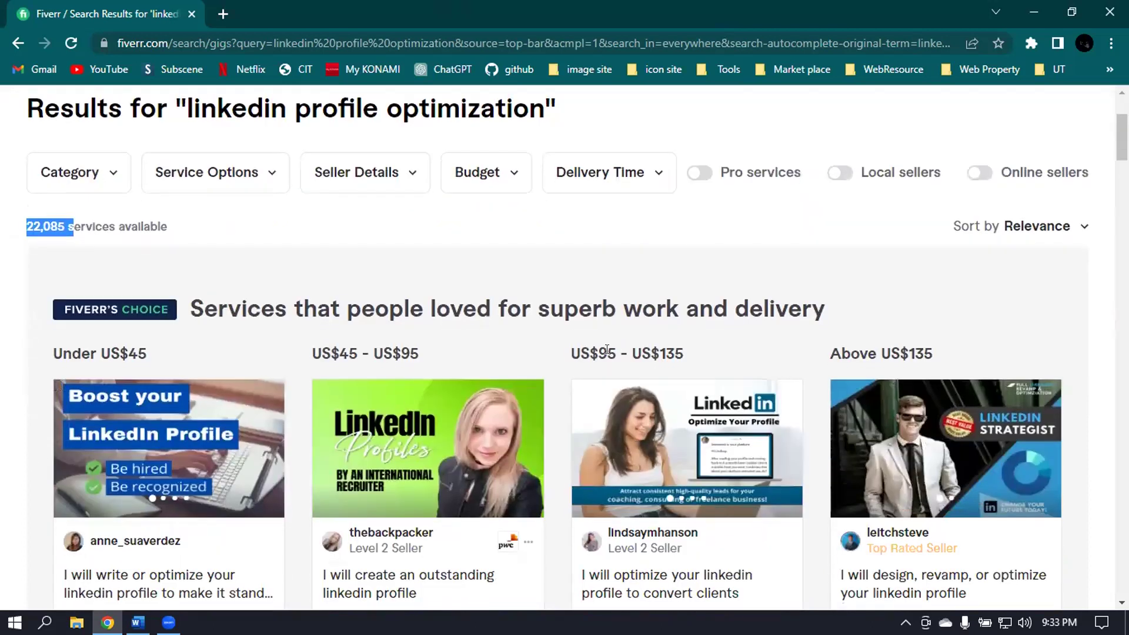
{"action": "scroll", "coordinate": [4, 475], "scroll_direction": "down", "scroll_amount": 3}
{"action": "scroll", "coordinate": [99, 322], "scroll_direction": "down", "scroll_amount": 1}
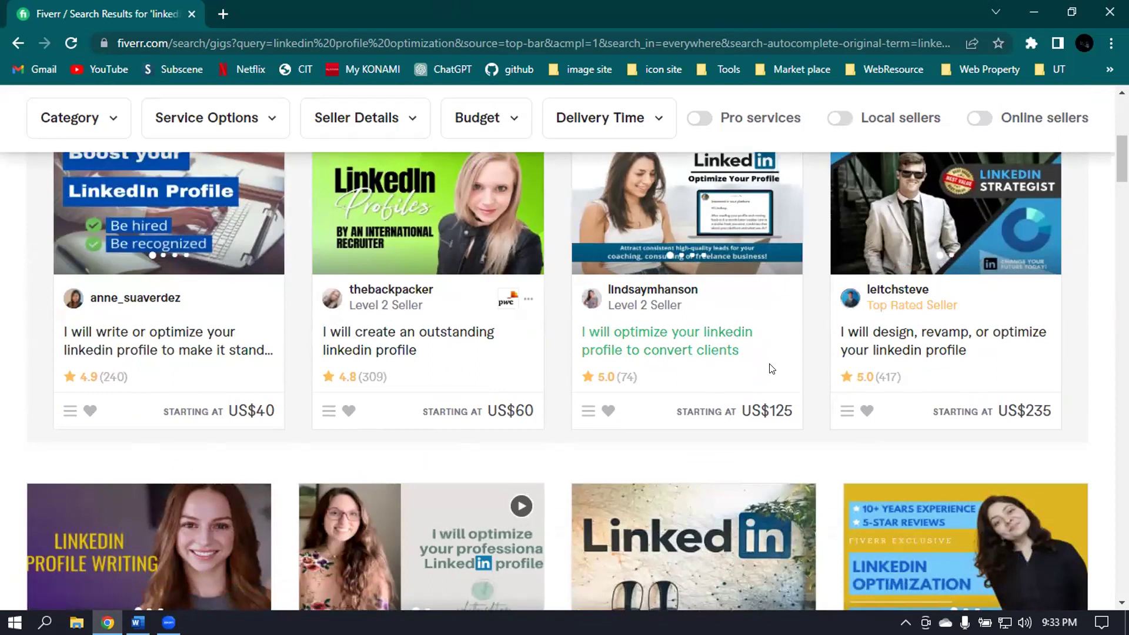
{"action": "scroll", "coordinate": [771, 368], "scroll_direction": "down", "scroll_amount": 5}
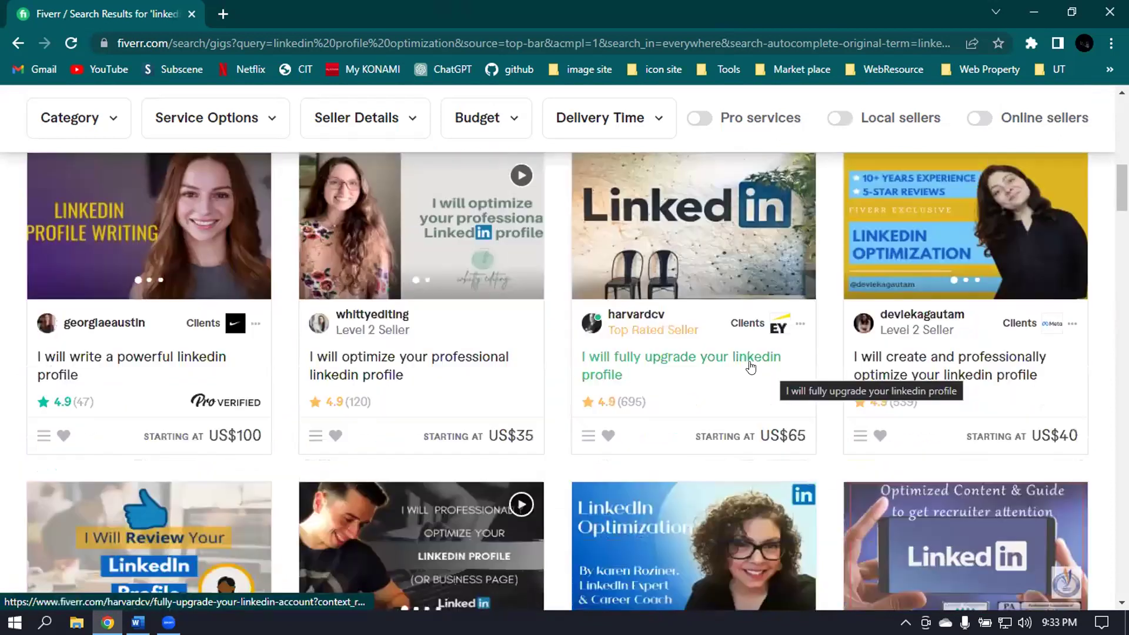
{"action": "scroll", "coordinate": [745, 355], "scroll_direction": "down", "scroll_amount": 3}
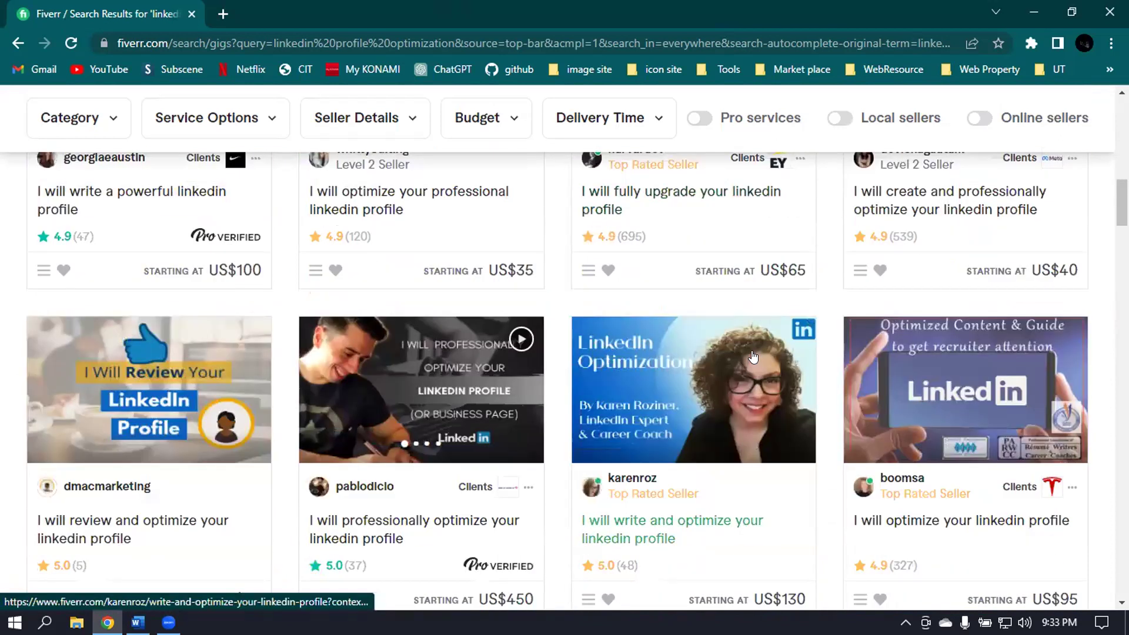
{"action": "scroll", "coordinate": [752, 357], "scroll_direction": "up", "scroll_amount": 1}
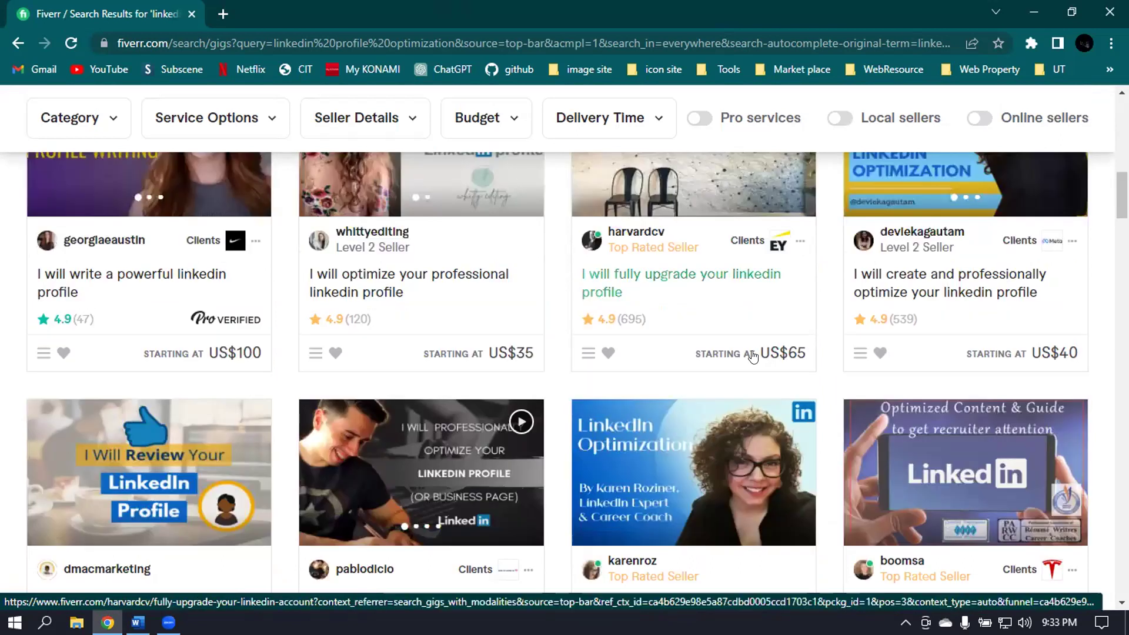
{"action": "scroll", "coordinate": [753, 357], "scroll_direction": "up", "scroll_amount": 6}
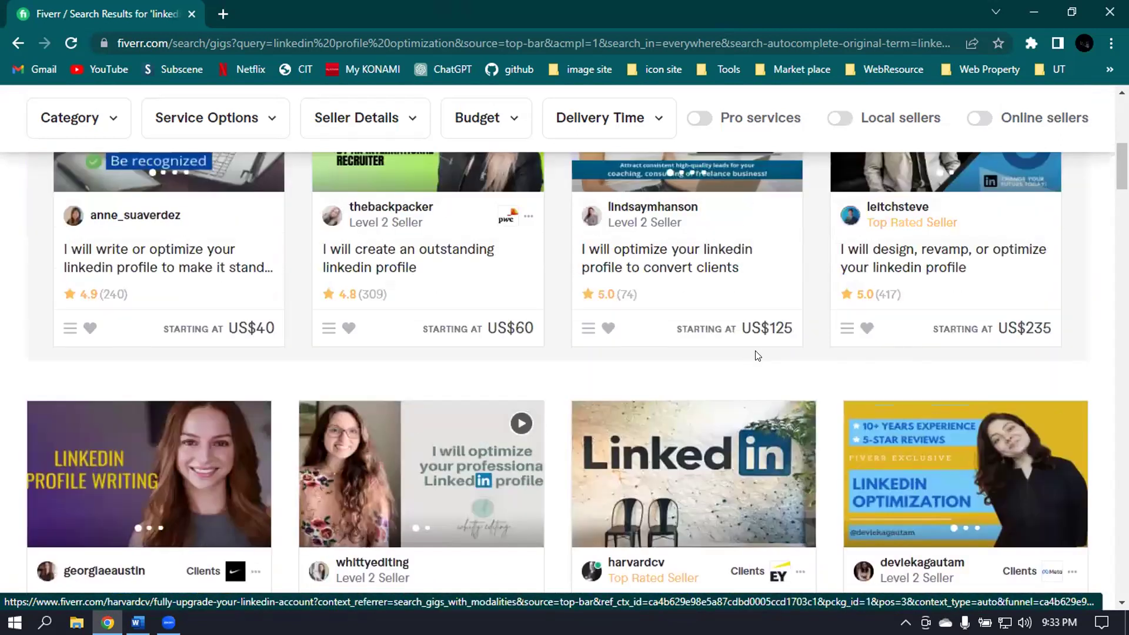
{"action": "scroll", "coordinate": [147, 283], "scroll_direction": "up", "scroll_amount": 6}
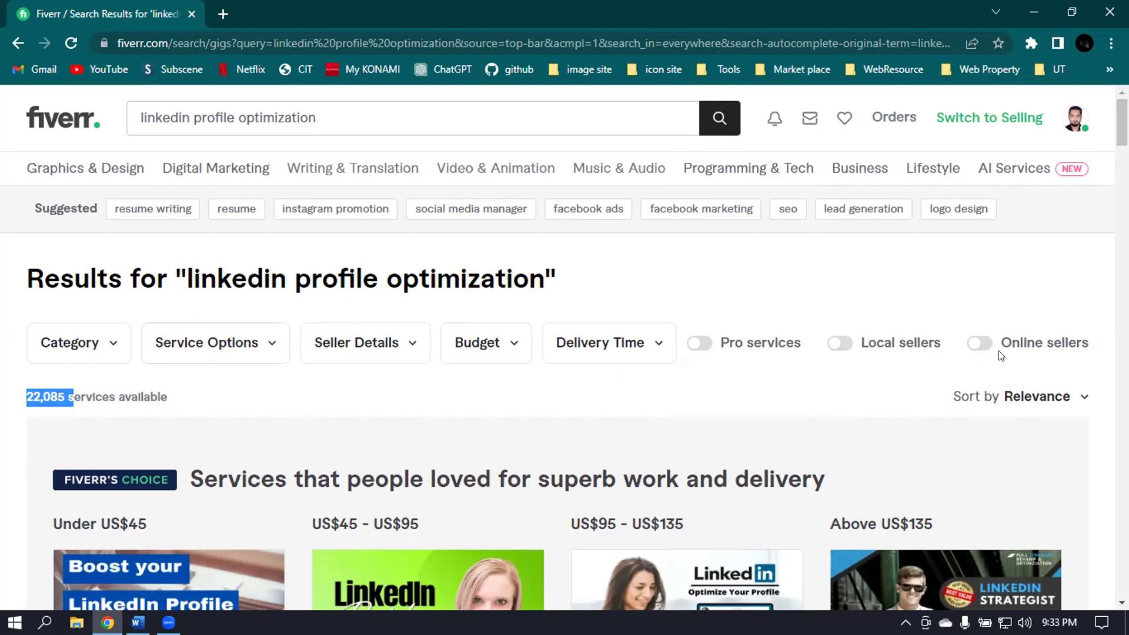
- Limit the results to online sellers, check the number of available services and view the Category filter's options
{"action": "left_click", "coordinate": [980, 343]}
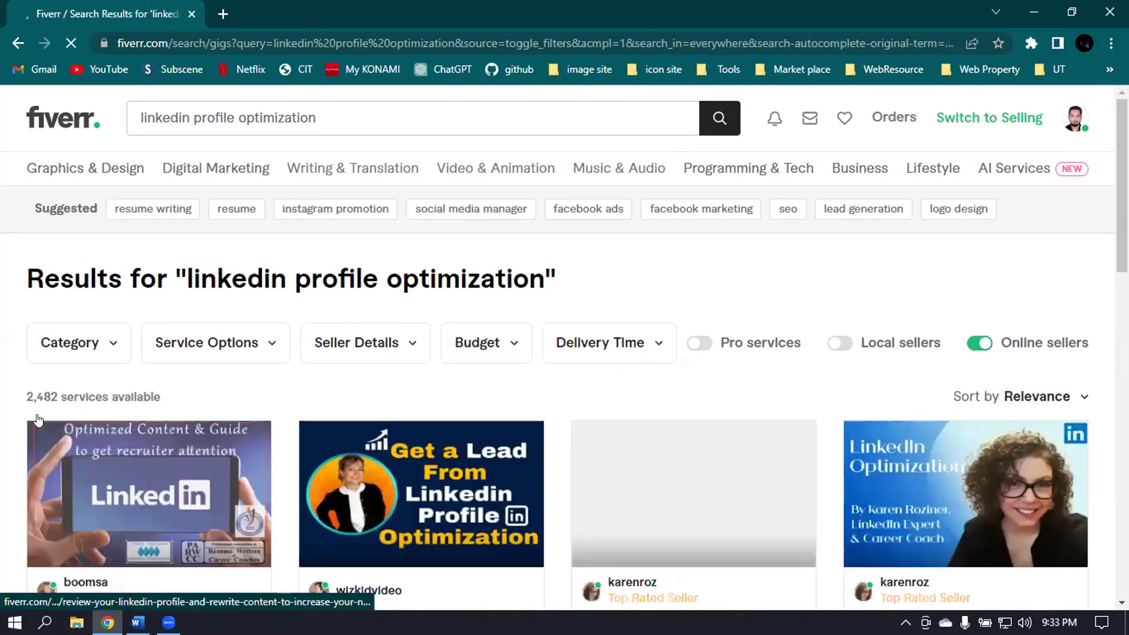
{"action": "triple_click", "coordinate": [57, 401]}
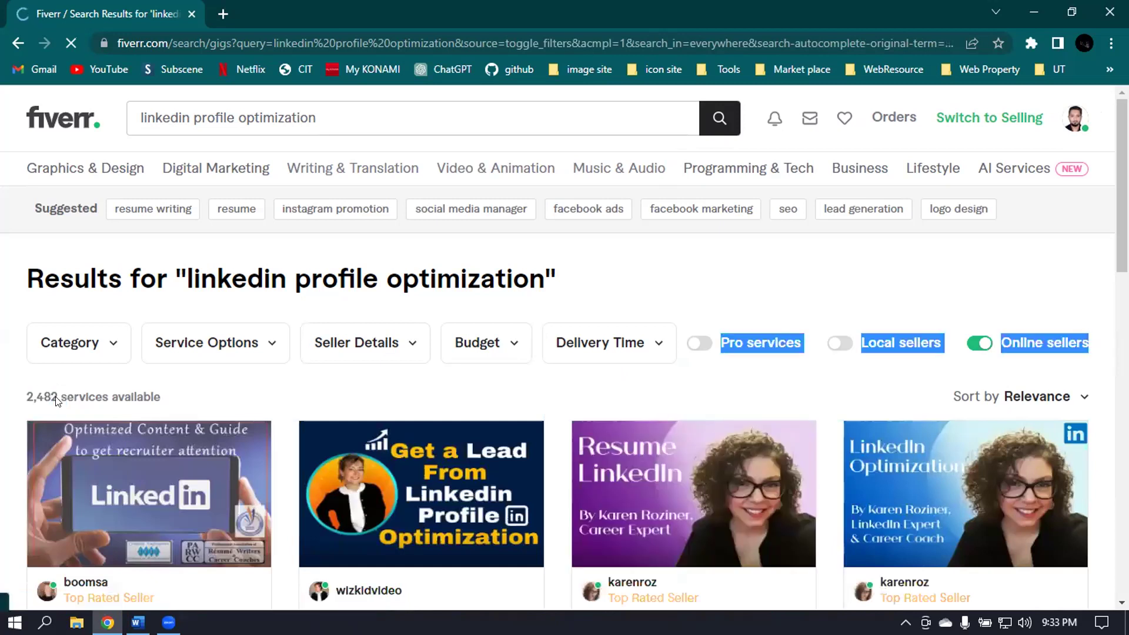
{"action": "left_click", "coordinate": [548, 409]}
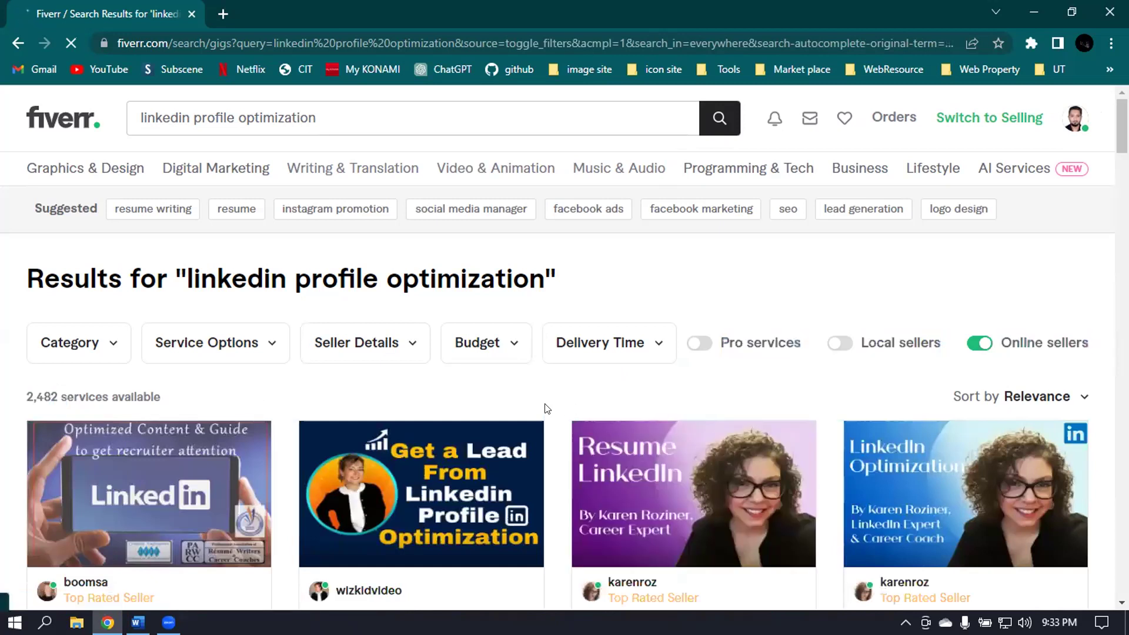
{"action": "left_click", "coordinate": [73, 350]}
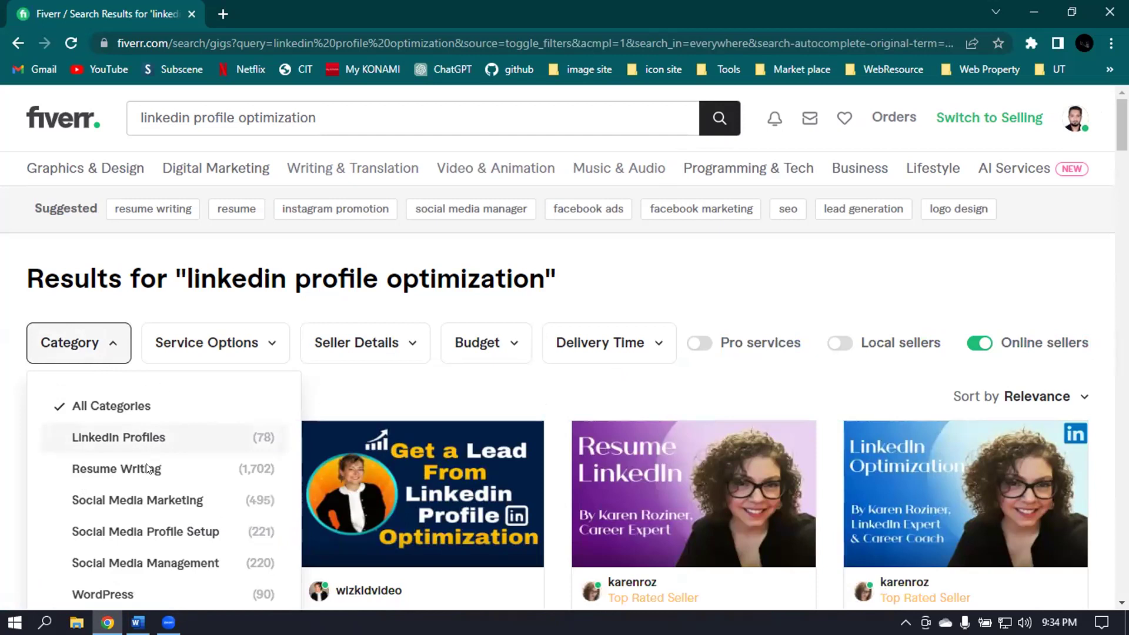
{"action": "left_click", "coordinate": [400, 392]}
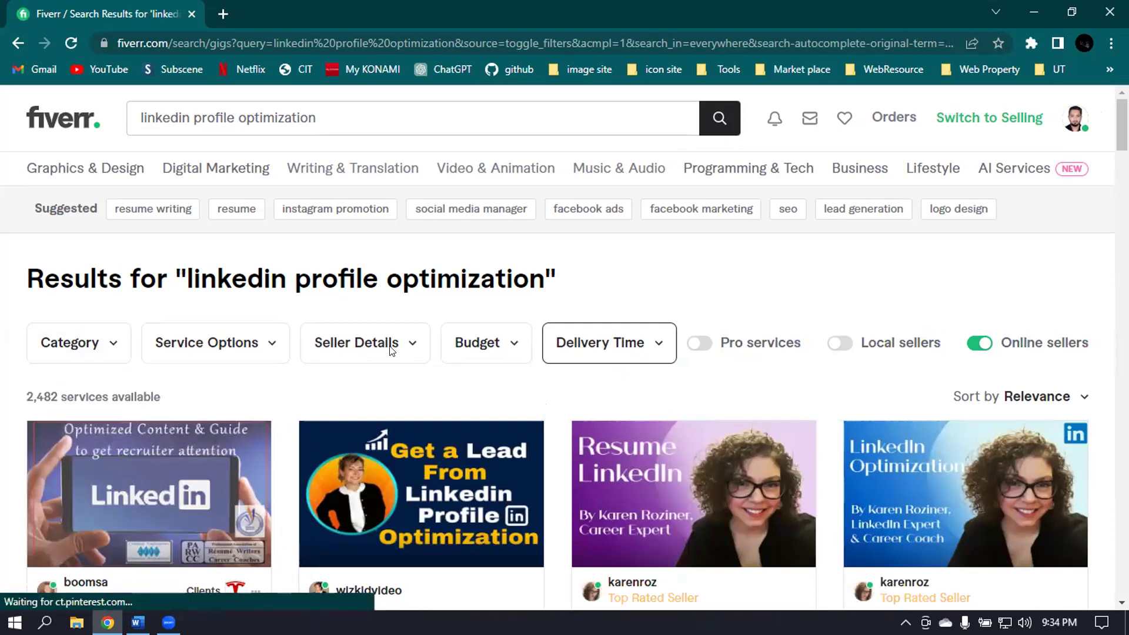
- Select the New Seller level and English language in the seller details filter, and view the Seller Lives In options
{"action": "left_click", "coordinate": [405, 350]}
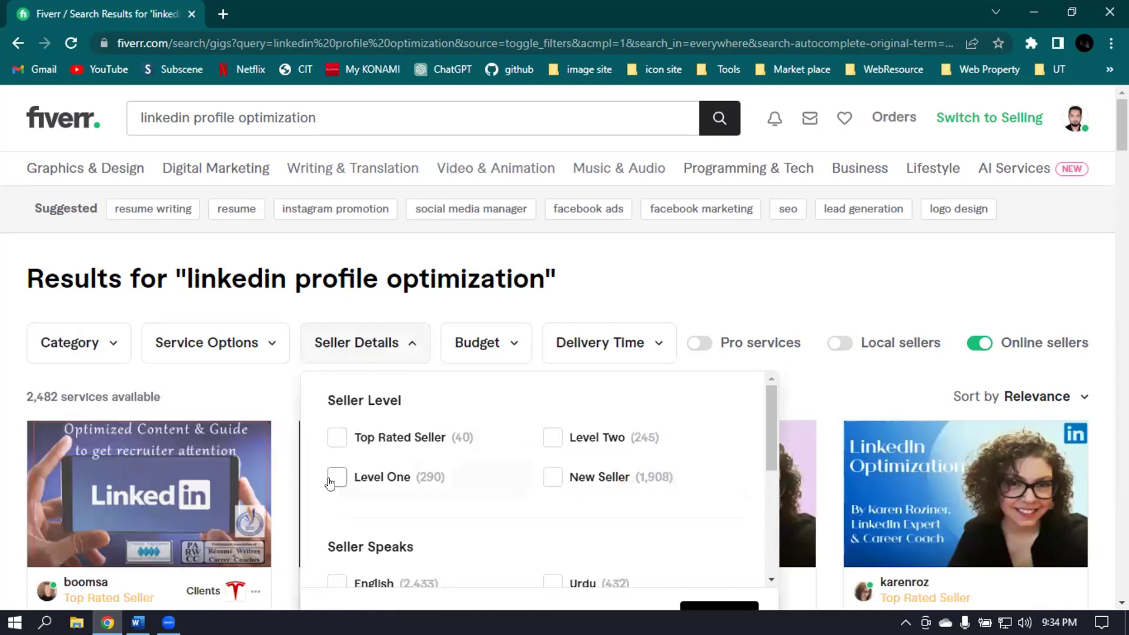
{"action": "left_click", "coordinate": [552, 480]}
{"action": "scroll", "coordinate": [560, 443], "scroll_direction": "down", "scroll_amount": 3}
{"action": "left_click", "coordinate": [331, 421]}
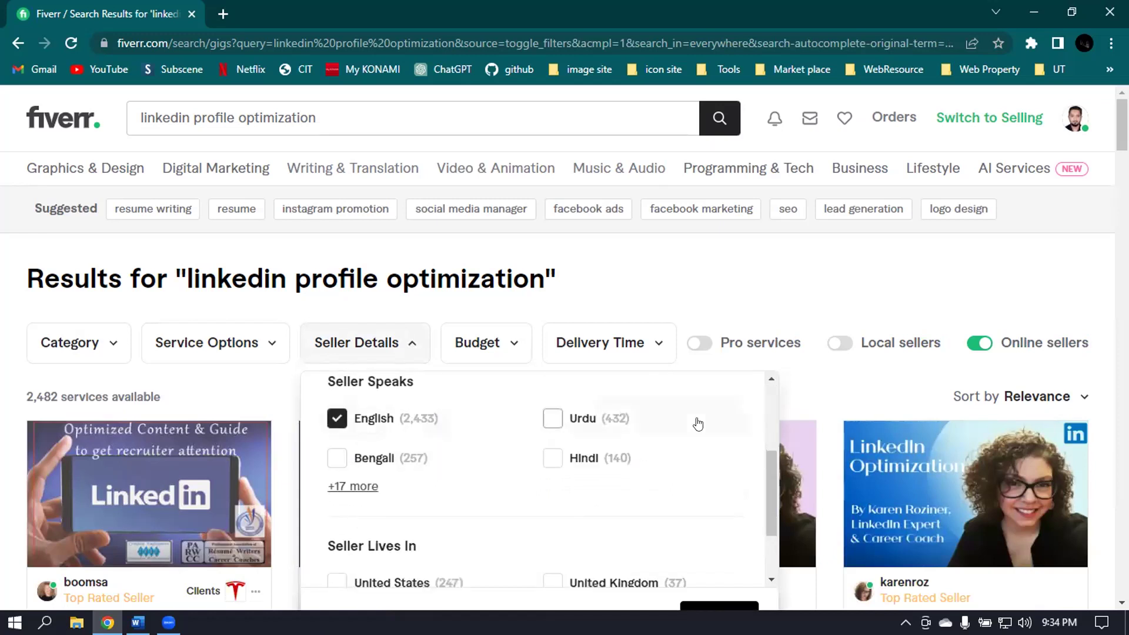
{"action": "scroll", "coordinate": [698, 421], "scroll_direction": "down", "scroll_amount": 2}
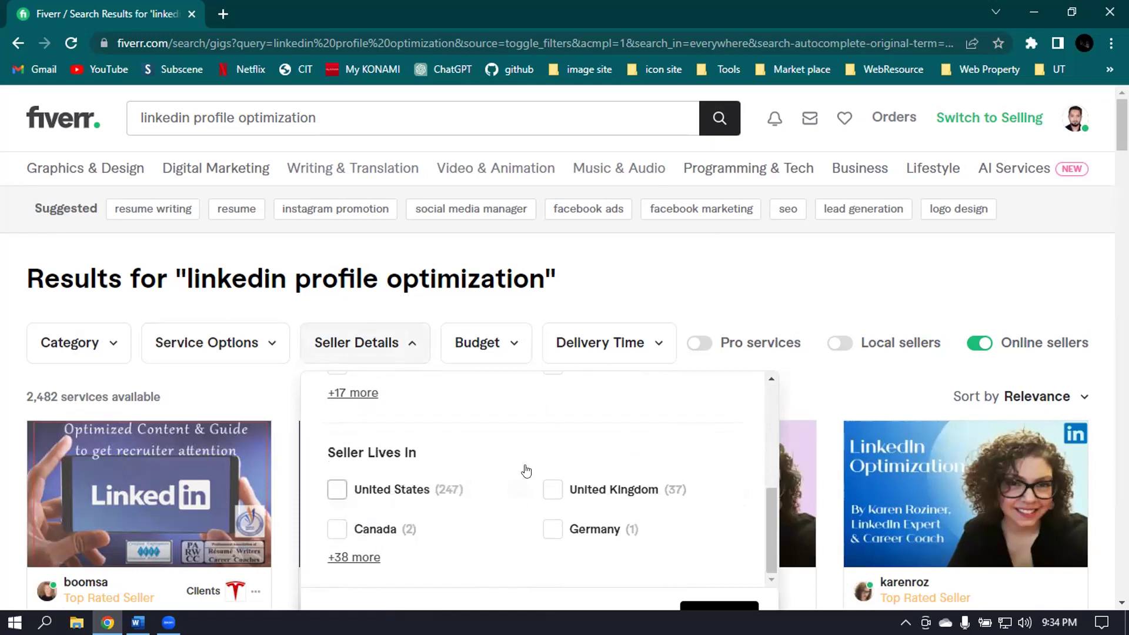
{"action": "scroll", "coordinate": [735, 447], "scroll_direction": "down", "scroll_amount": 3}
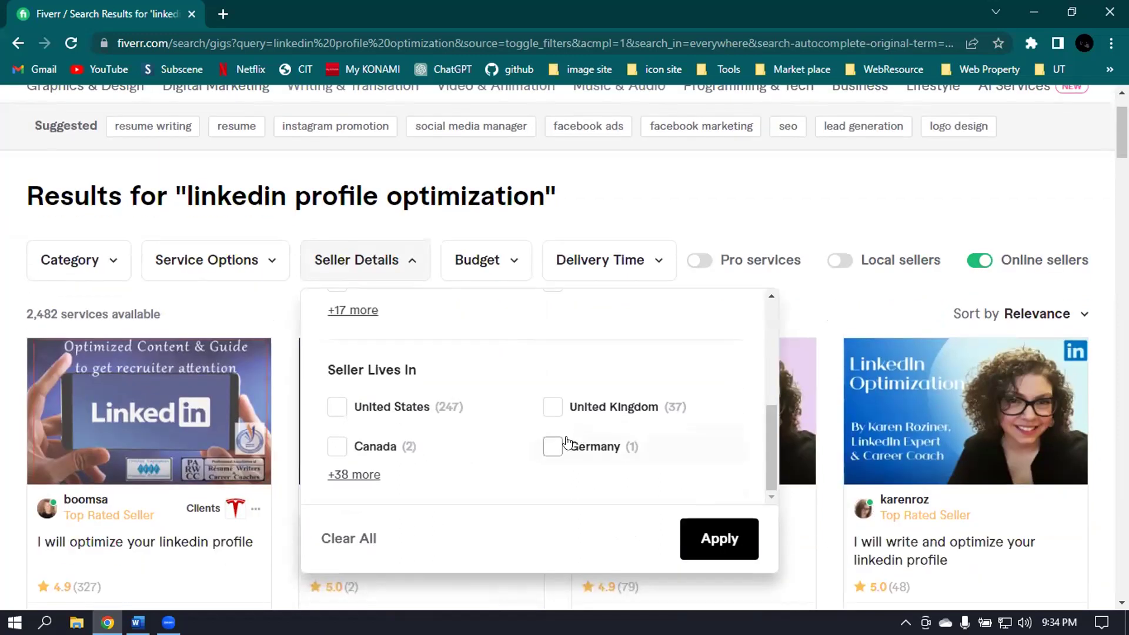
- Add Level One and Level Two to the selected seller levels and apply the seller details filter
{"action": "scroll", "coordinate": [547, 332], "scroll_direction": "up", "scroll_amount": 5}
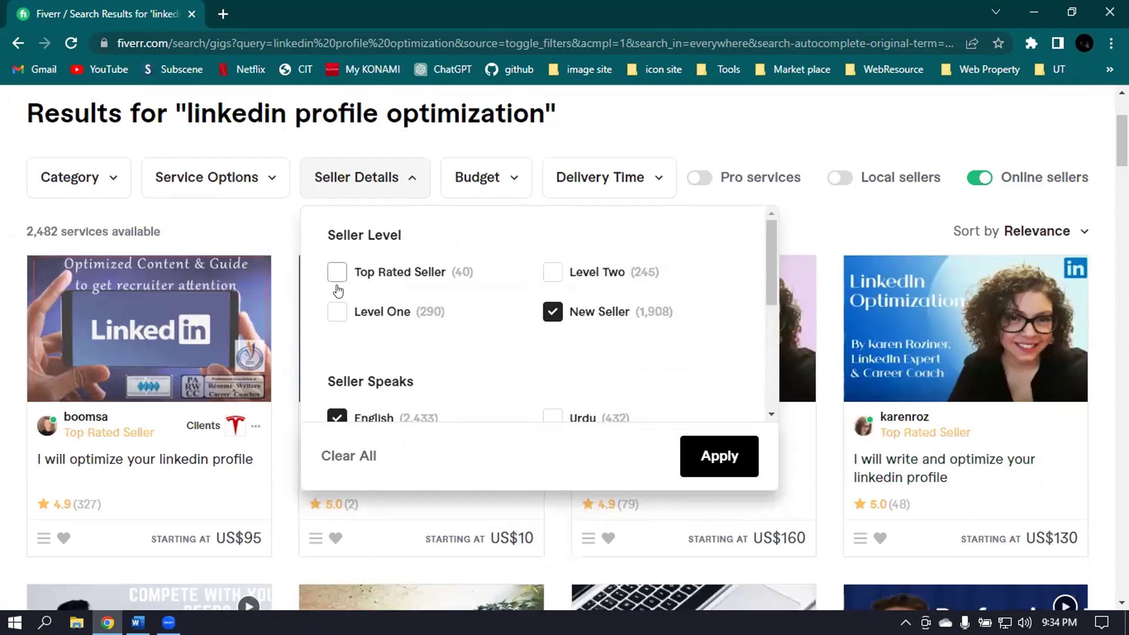
{"action": "left_click", "coordinate": [337, 311]}
{"action": "left_click", "coordinate": [337, 272]}
{"action": "left_click", "coordinate": [553, 272]}
{"action": "left_click", "coordinate": [721, 457]}
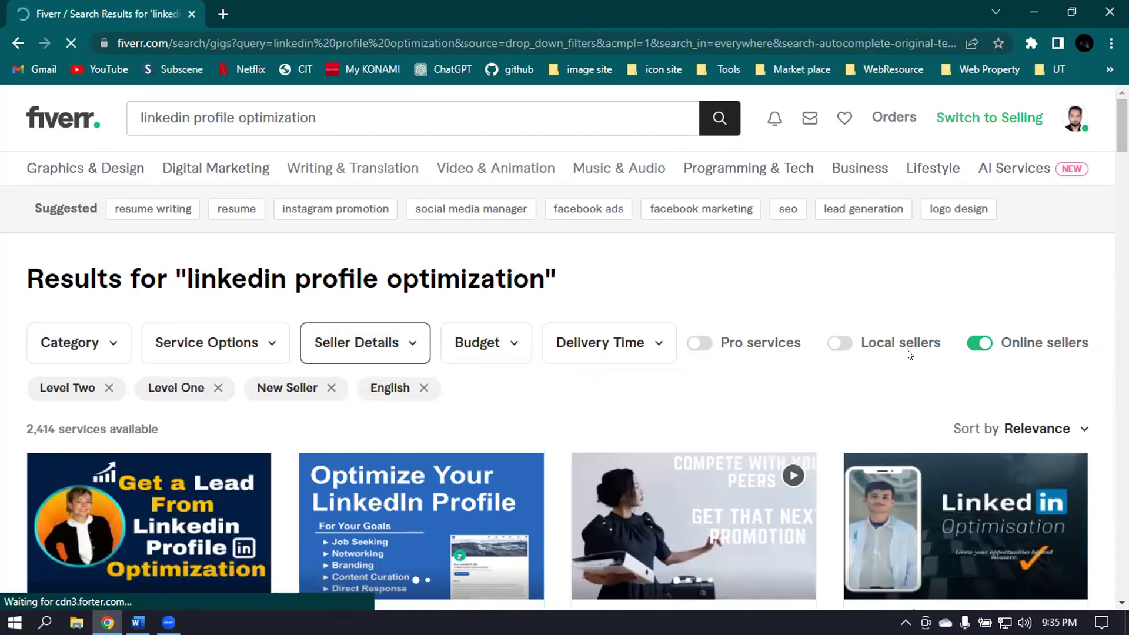
- Remove the English and Level Two filters from the search results
{"action": "scroll", "coordinate": [796, 393], "scroll_direction": "down", "scroll_amount": 1}
{"action": "scroll", "coordinate": [811, 376], "scroll_direction": "up", "scroll_amount": 1}
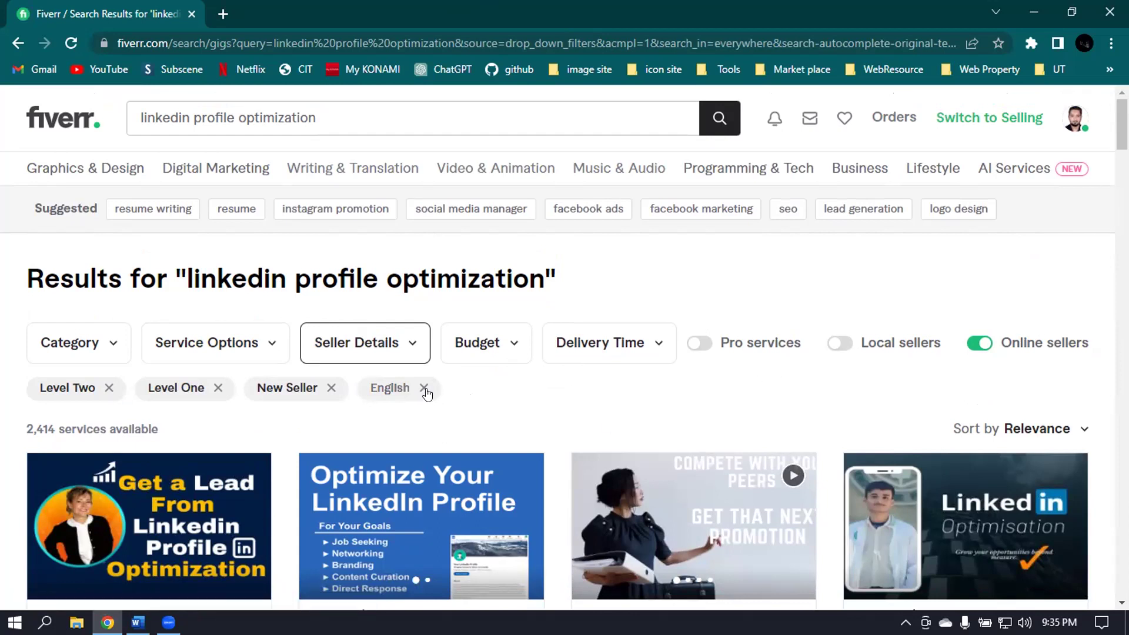
{"action": "left_click", "coordinate": [402, 393]}
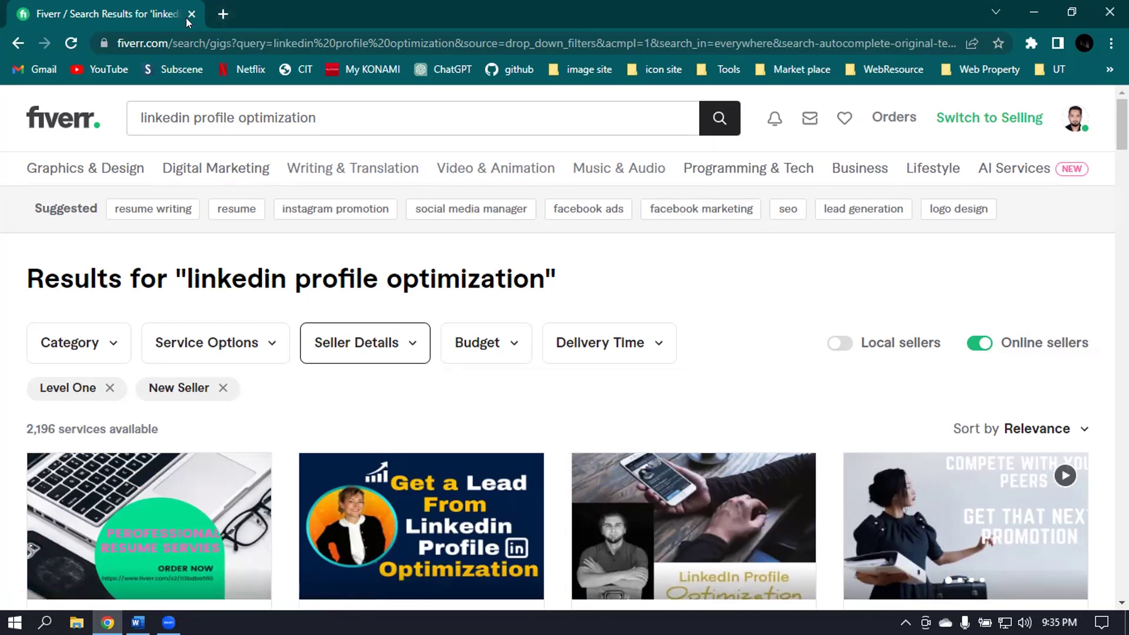
- Open a new browser tab and return to the Fiverr search results
{"action": "left_click", "coordinate": [223, 14]}
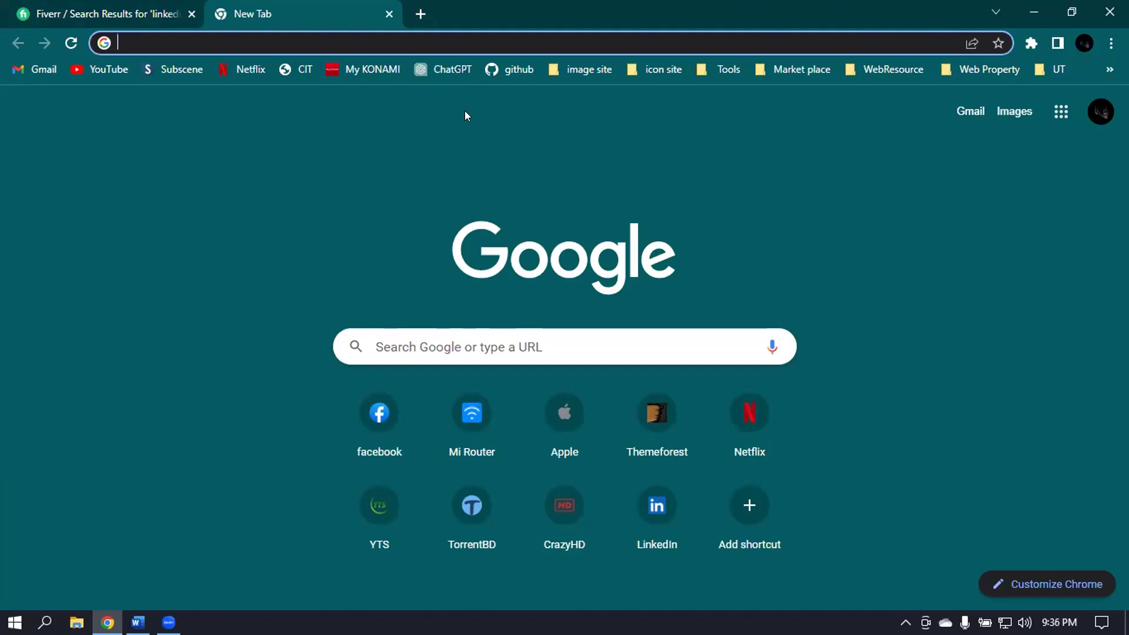
{"action": "left_click", "coordinate": [61, 13]}
{"action": "left_click", "coordinate": [348, 6]}
{"action": "left_click", "coordinate": [126, 10]}
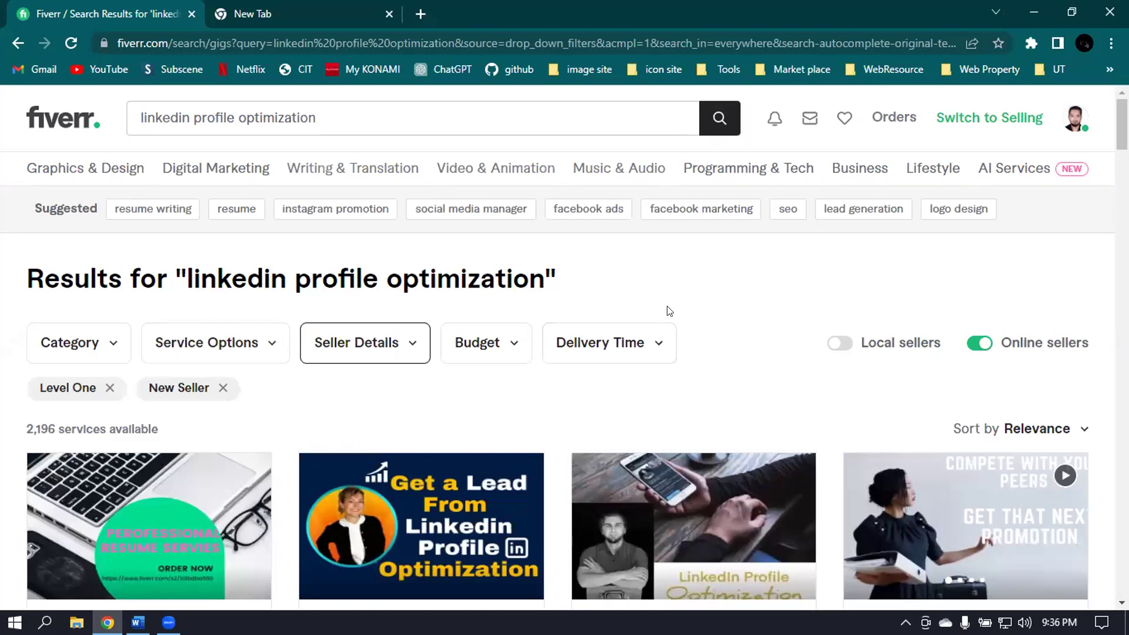
{"action": "scroll", "coordinate": [669, 310], "scroll_direction": "down", "scroll_amount": 1}
{"action": "scroll", "coordinate": [656, 299], "scroll_direction": "up", "scroll_amount": 1}
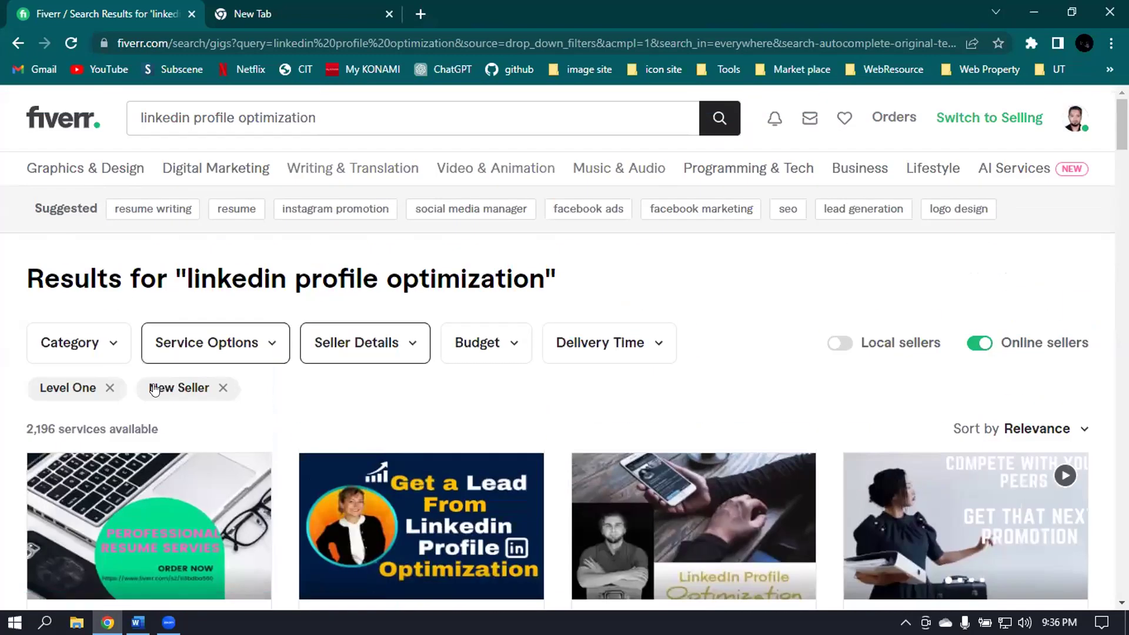
- Remove the Level One filter, look over the new sellers' gigs and clear the New Seller filter
{"action": "left_click", "coordinate": [107, 389]}
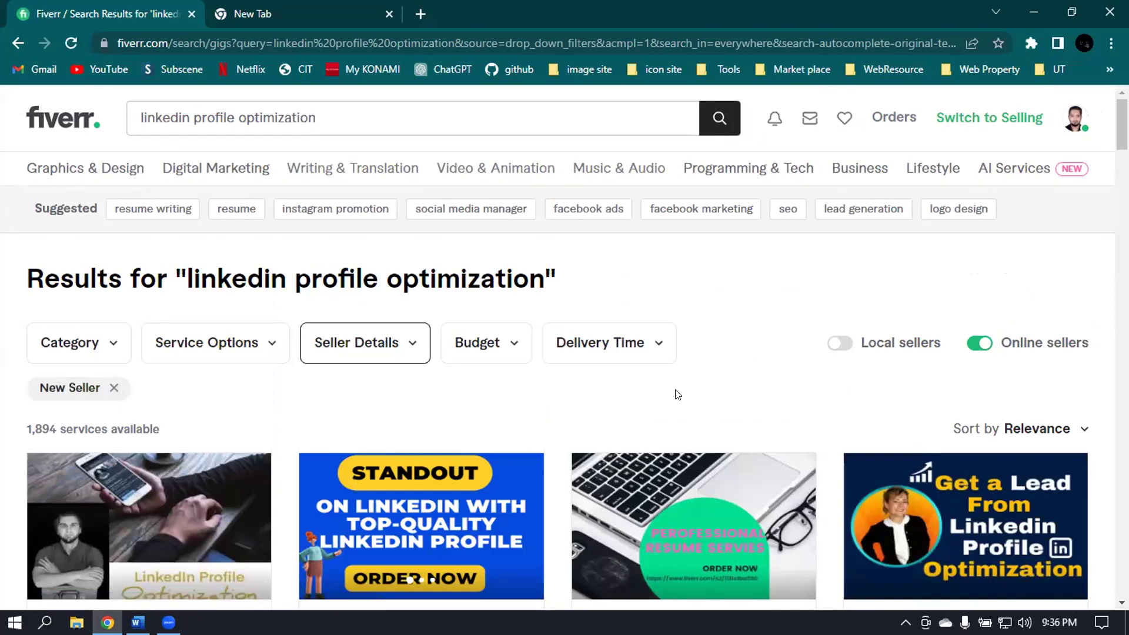
{"action": "scroll", "coordinate": [809, 394], "scroll_direction": "down", "scroll_amount": 4}
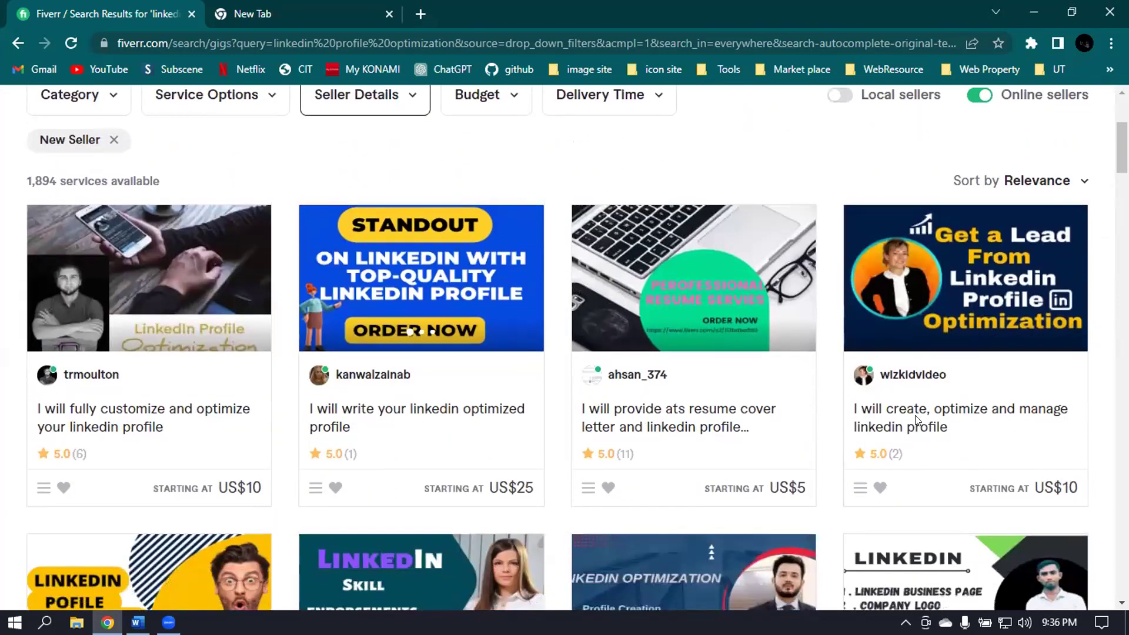
{"action": "scroll", "coordinate": [916, 419], "scroll_direction": "down", "scroll_amount": 1}
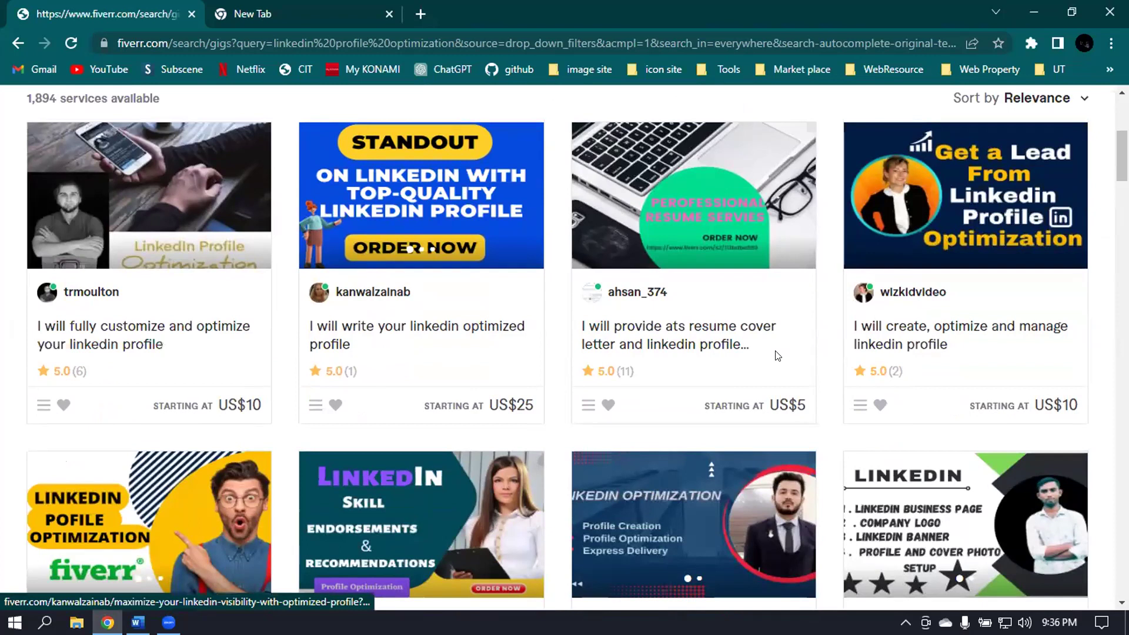
{"action": "scroll", "coordinate": [563, 394], "scroll_direction": "down", "scroll_amount": 2}
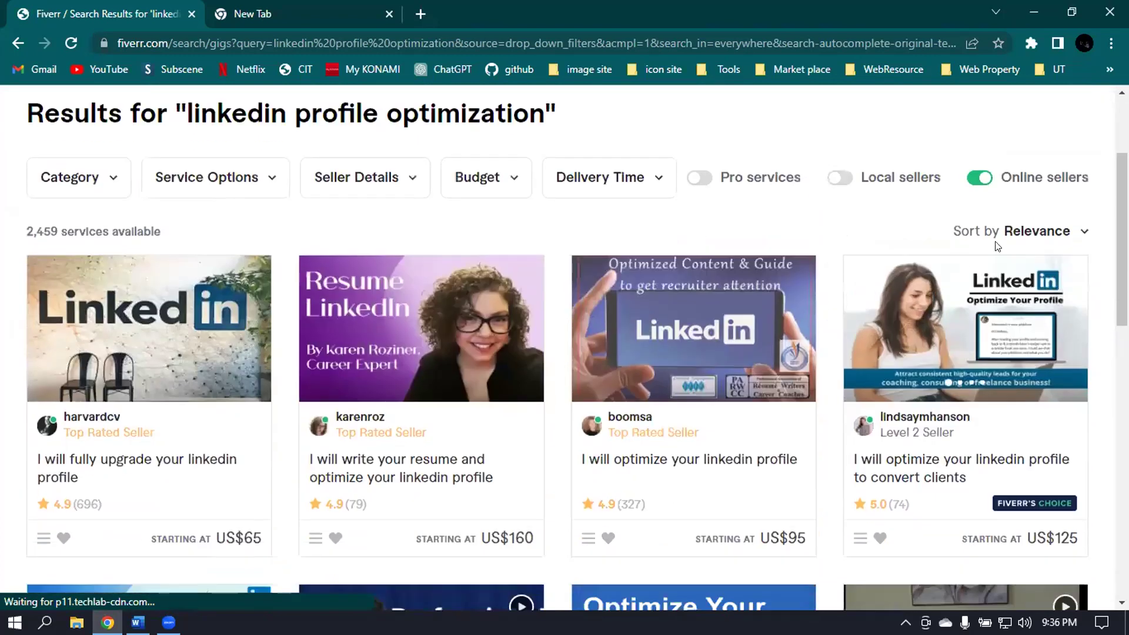
- Examine the unfiltered gigs in the first rows for seller levels, review counts, Pro Verified badges and starting prices
{"action": "scroll", "coordinate": [400, 253], "scroll_direction": "down", "scroll_amount": 1}
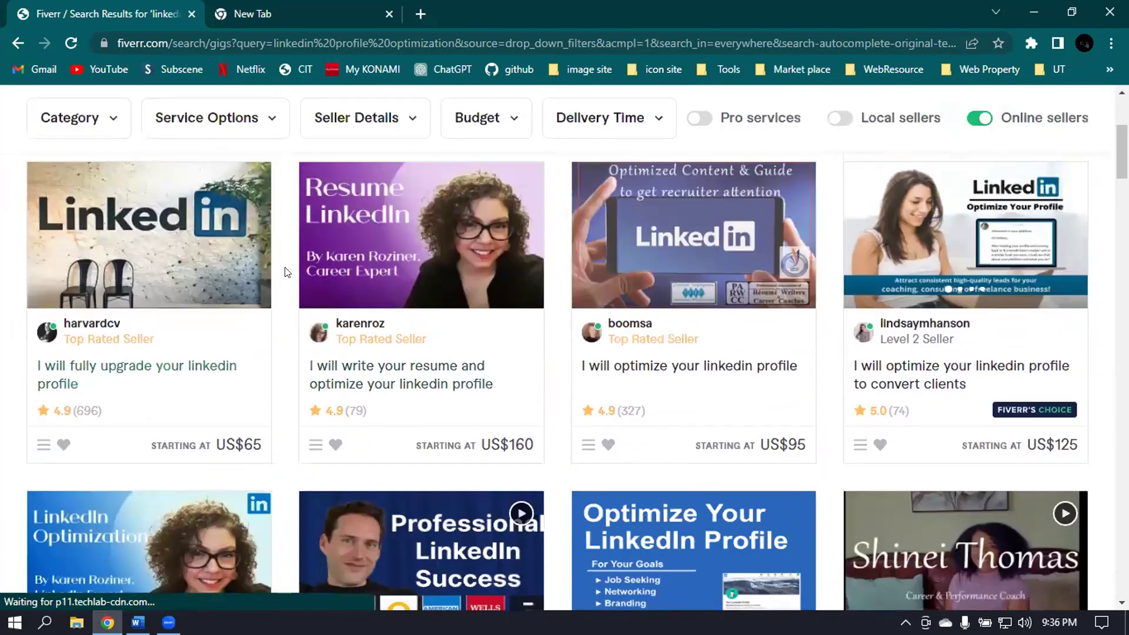
{"action": "scroll", "coordinate": [879, 330], "scroll_direction": "down", "scroll_amount": 2}
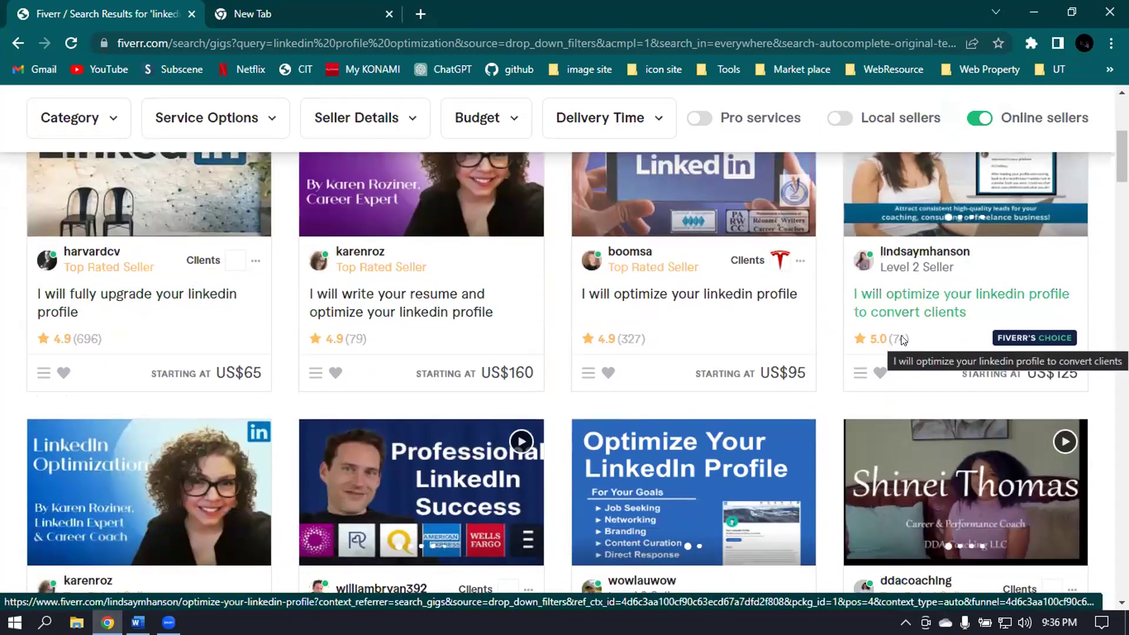
{"action": "scroll", "coordinate": [883, 305], "scroll_direction": "down", "scroll_amount": 2}
{"action": "scroll", "coordinate": [400, 294], "scroll_direction": "down", "scroll_amount": 2}
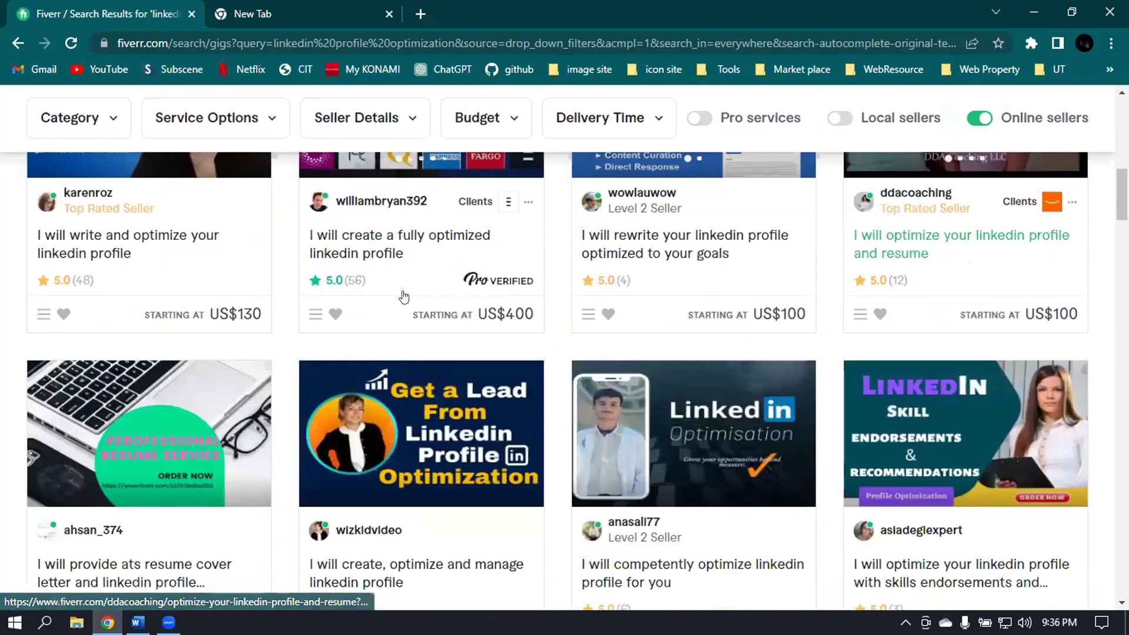
{"action": "scroll", "coordinate": [194, 238], "scroll_direction": "down", "scroll_amount": 2}
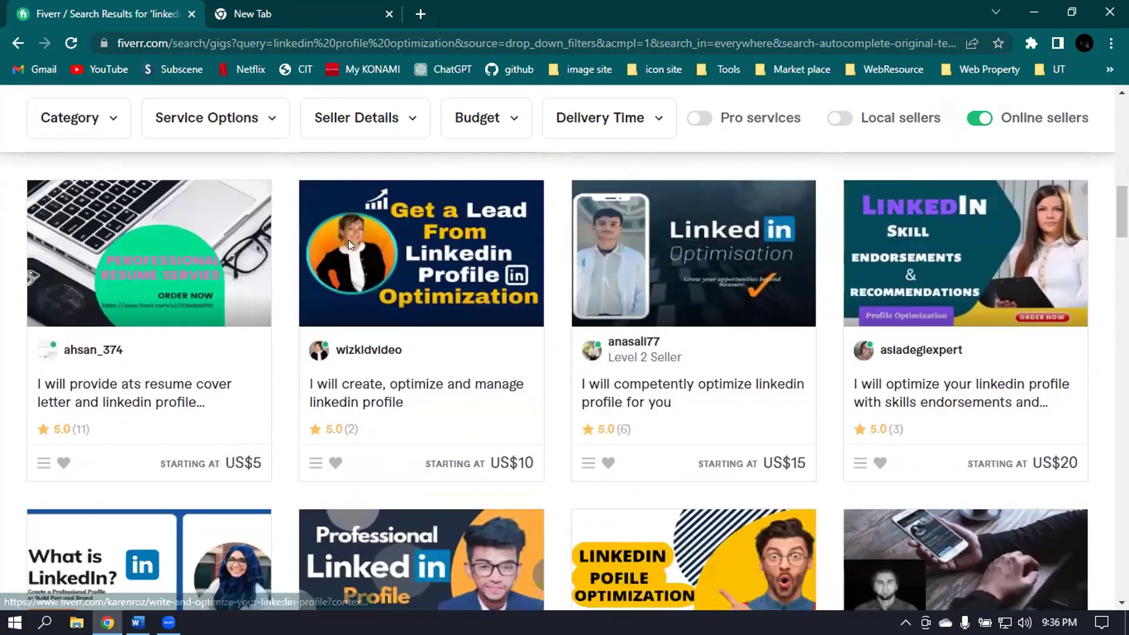
{"action": "scroll", "coordinate": [627, 230], "scroll_direction": "up", "scroll_amount": 2}
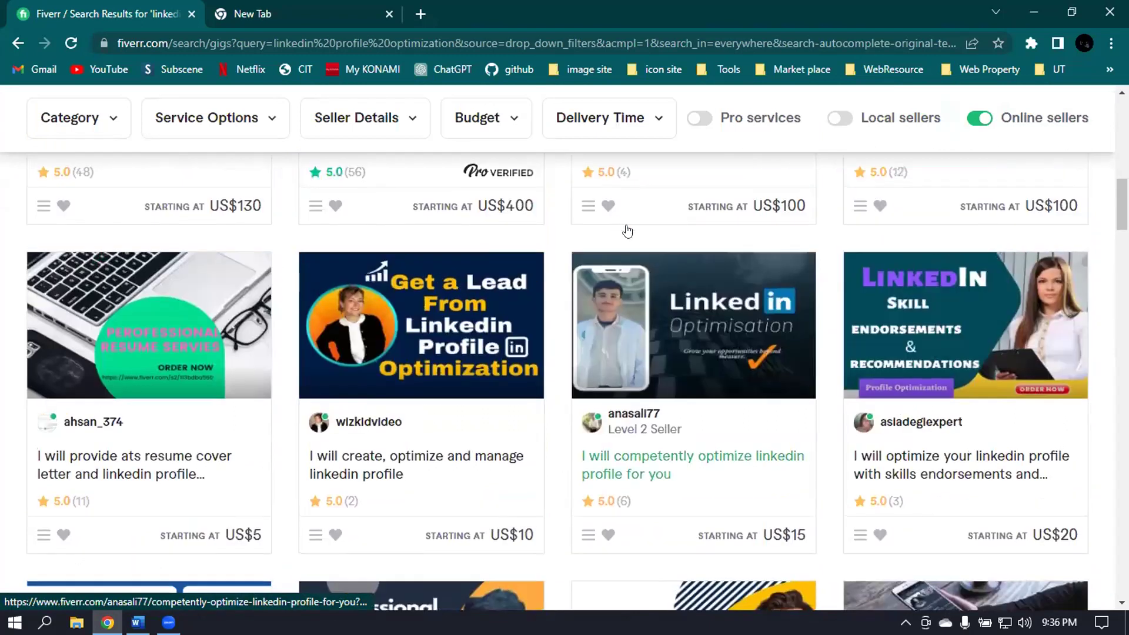
{"action": "scroll", "coordinate": [630, 231], "scroll_direction": "up", "scroll_amount": 1}
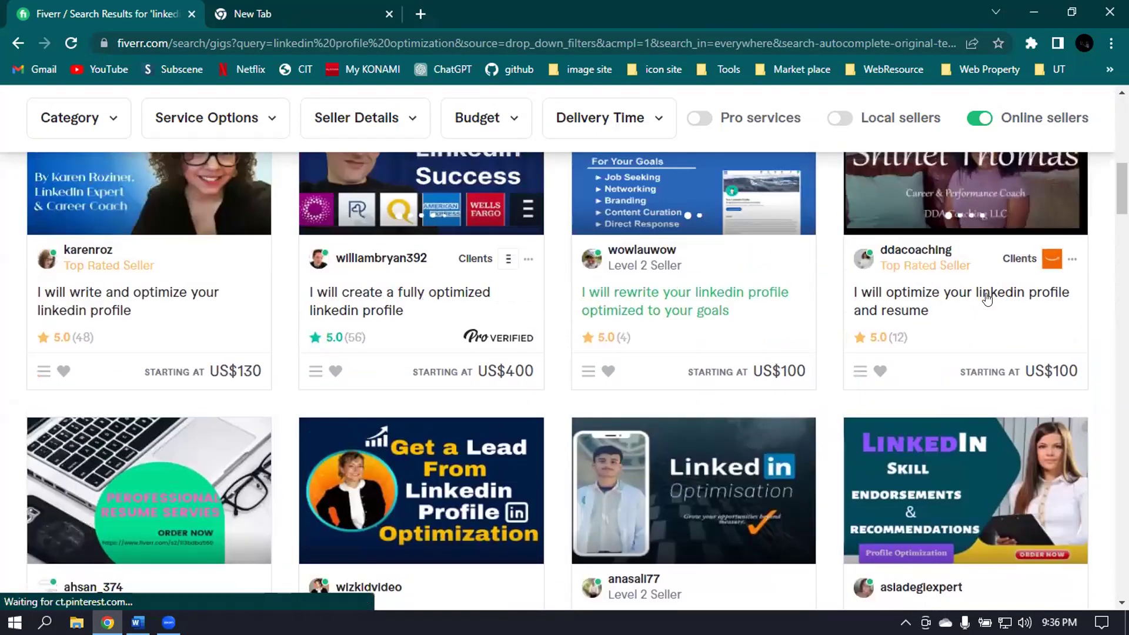
{"action": "scroll", "coordinate": [553, 346], "scroll_direction": "up", "scroll_amount": 1}
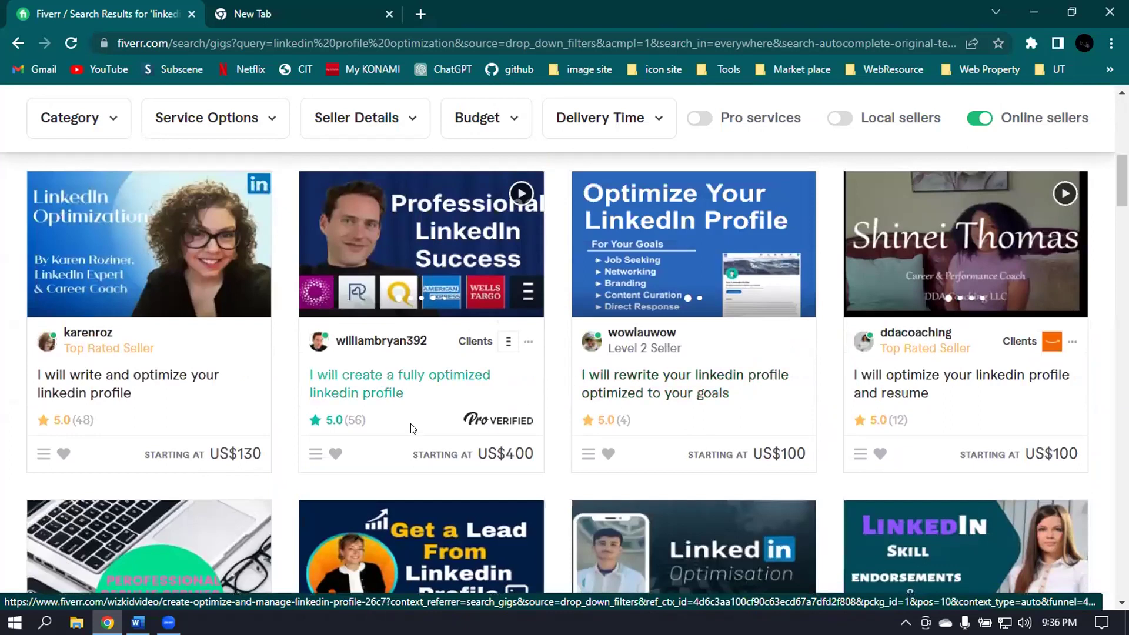
{"action": "scroll", "coordinate": [406, 422], "scroll_direction": "up", "scroll_amount": 1}
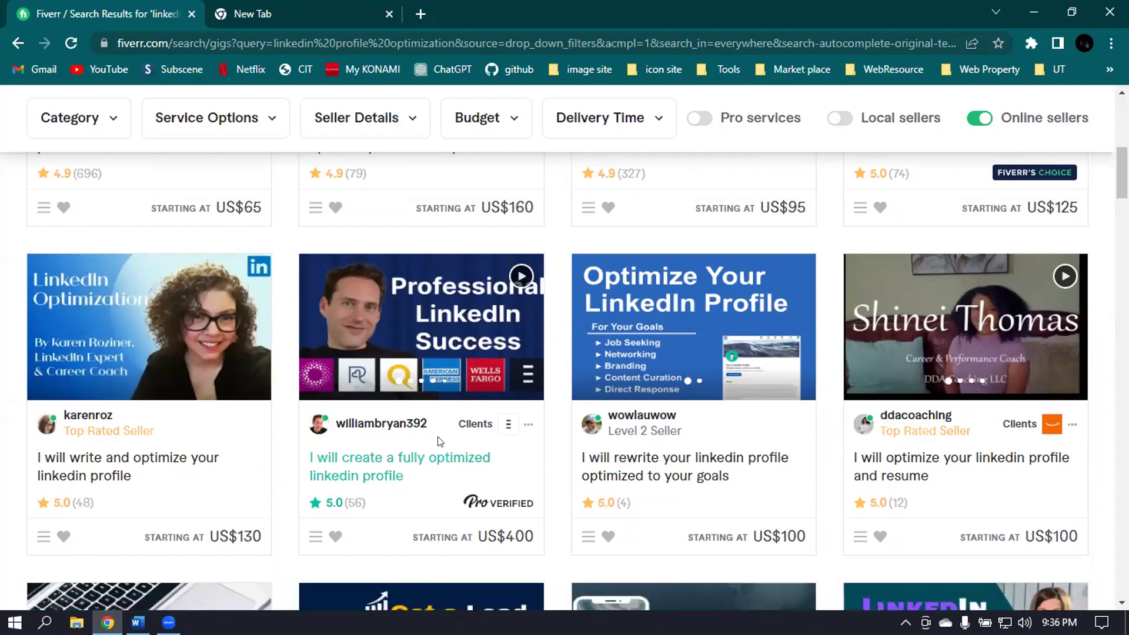
- View the explanation of the Fiverr's Choice badge on the Level 2 seller's "optimize your linkedin profile to convert clients" gig
{"action": "scroll", "coordinate": [438, 441], "scroll_direction": "up", "scroll_amount": 3}
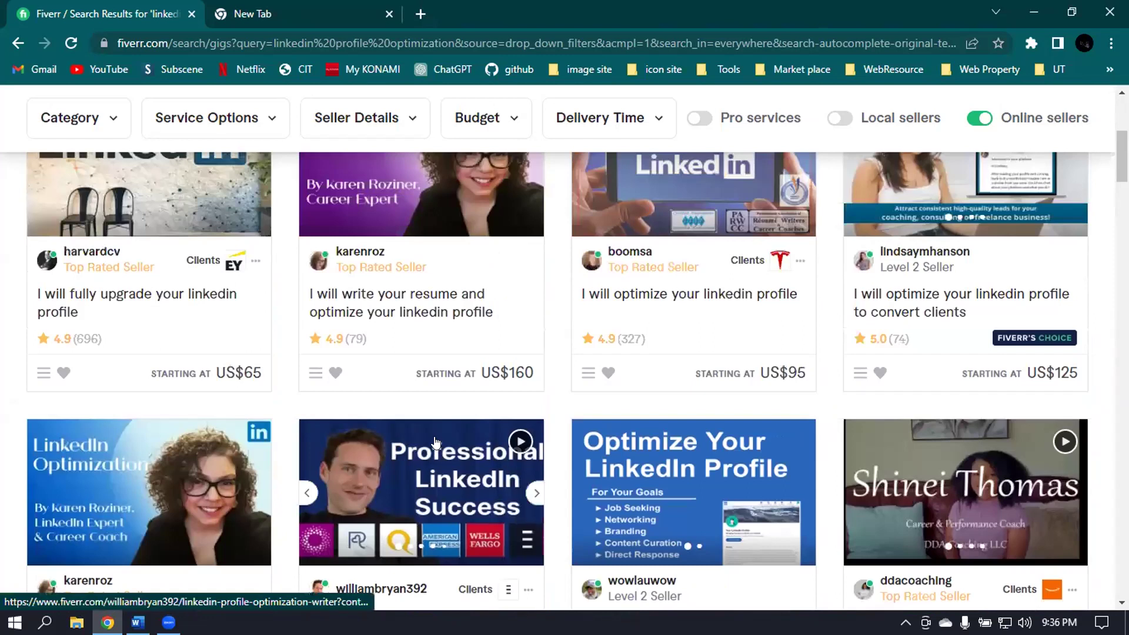
{"action": "scroll", "coordinate": [433, 465], "scroll_direction": "down", "scroll_amount": 3}
{"action": "scroll", "coordinate": [512, 487], "scroll_direction": "up", "scroll_amount": 2}
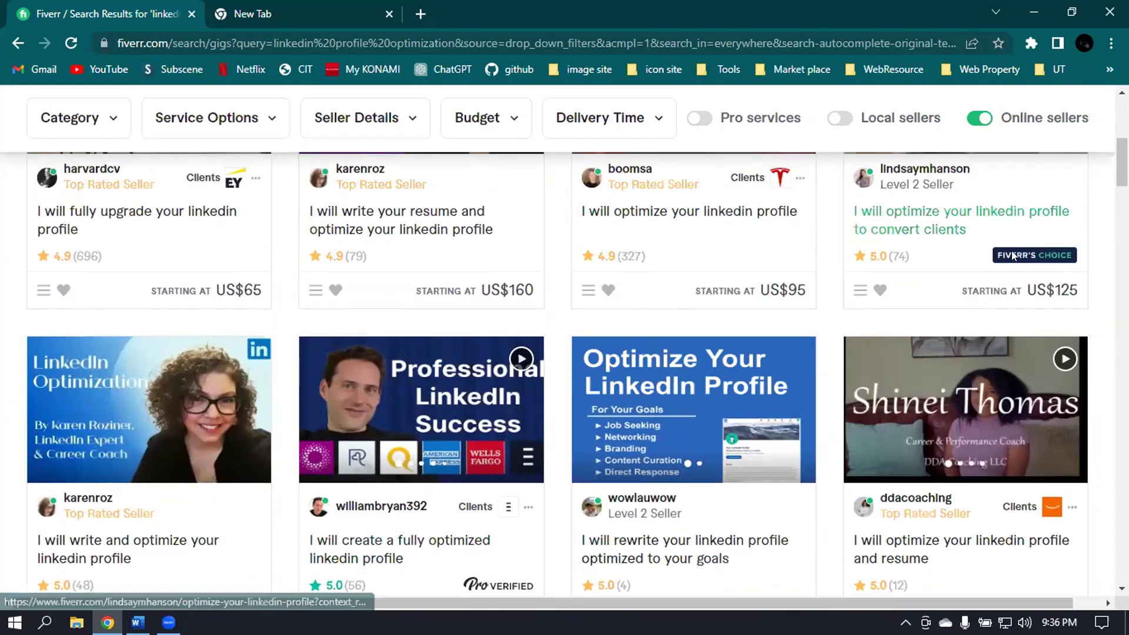
{"action": "mouse_move", "coordinate": [1008, 256]}
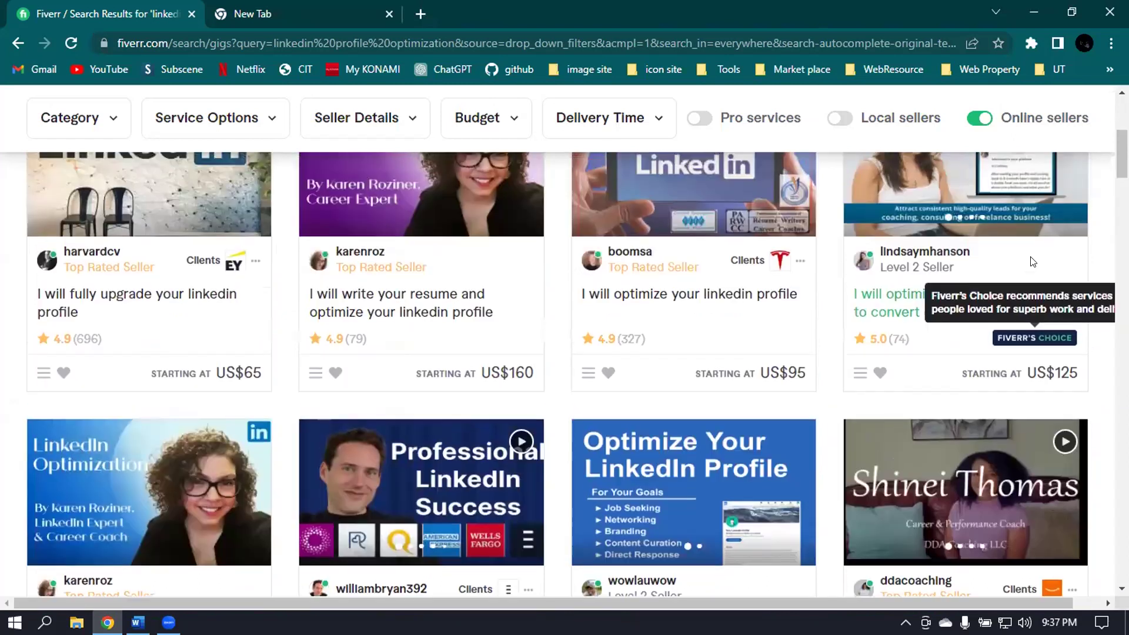
{"action": "scroll", "coordinate": [964, 279], "scroll_direction": "up", "scroll_amount": 4}
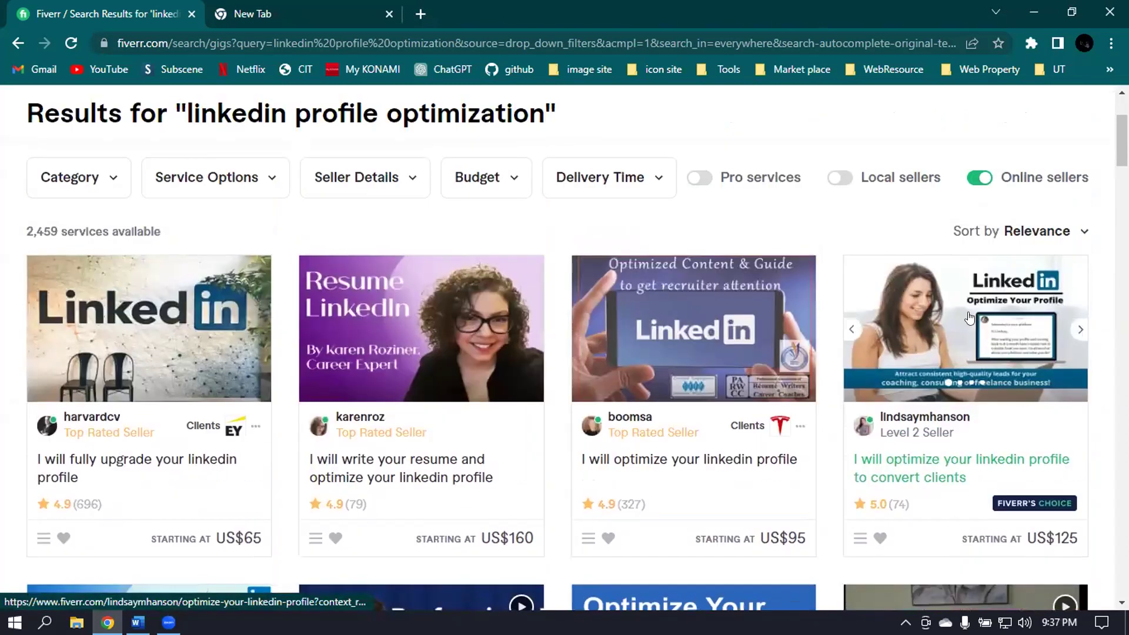
- Compare the titles, thumbnails, ratings and starting prices of the lower-level and new sellers' gigs further down the results
{"action": "scroll", "coordinate": [873, 388], "scroll_direction": "down", "scroll_amount": 1}
{"action": "scroll", "coordinate": [872, 386], "scroll_direction": "down", "scroll_amount": 8}
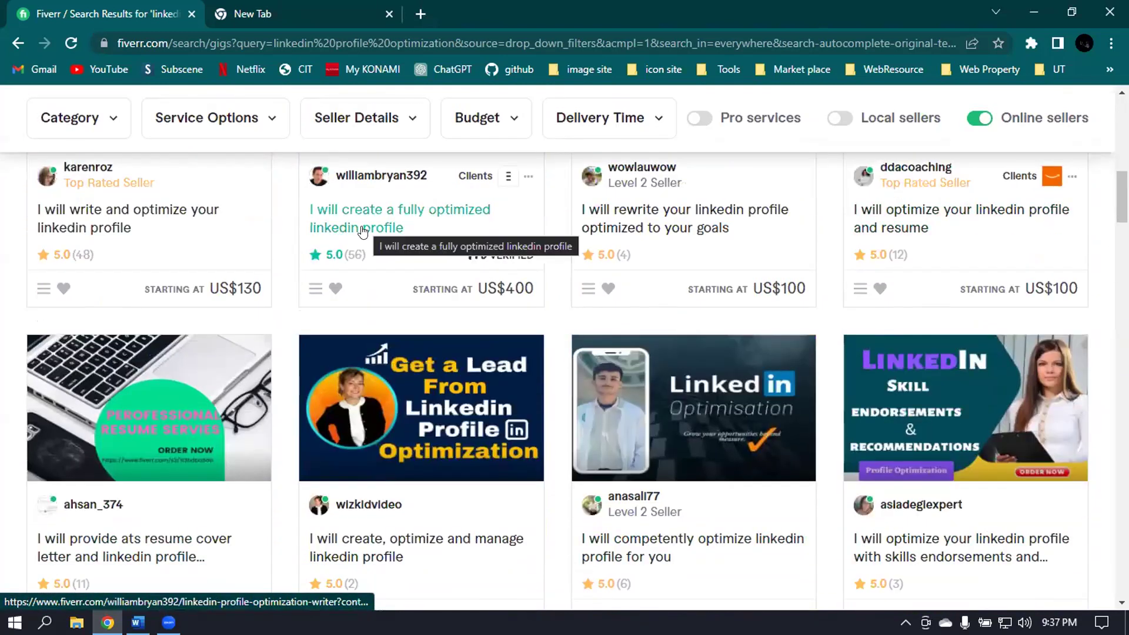
{"action": "scroll", "coordinate": [376, 235], "scroll_direction": "up", "scroll_amount": 1}
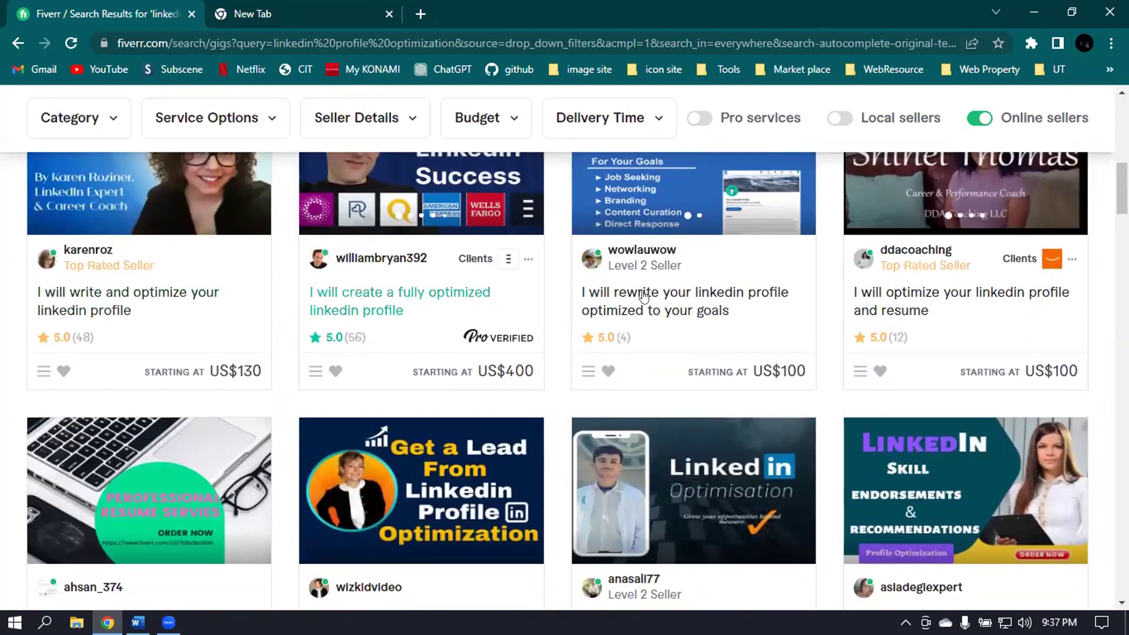
{"action": "scroll", "coordinate": [891, 297], "scroll_direction": "down", "scroll_amount": 1}
{"action": "scroll", "coordinate": [970, 277], "scroll_direction": "down", "scroll_amount": 3}
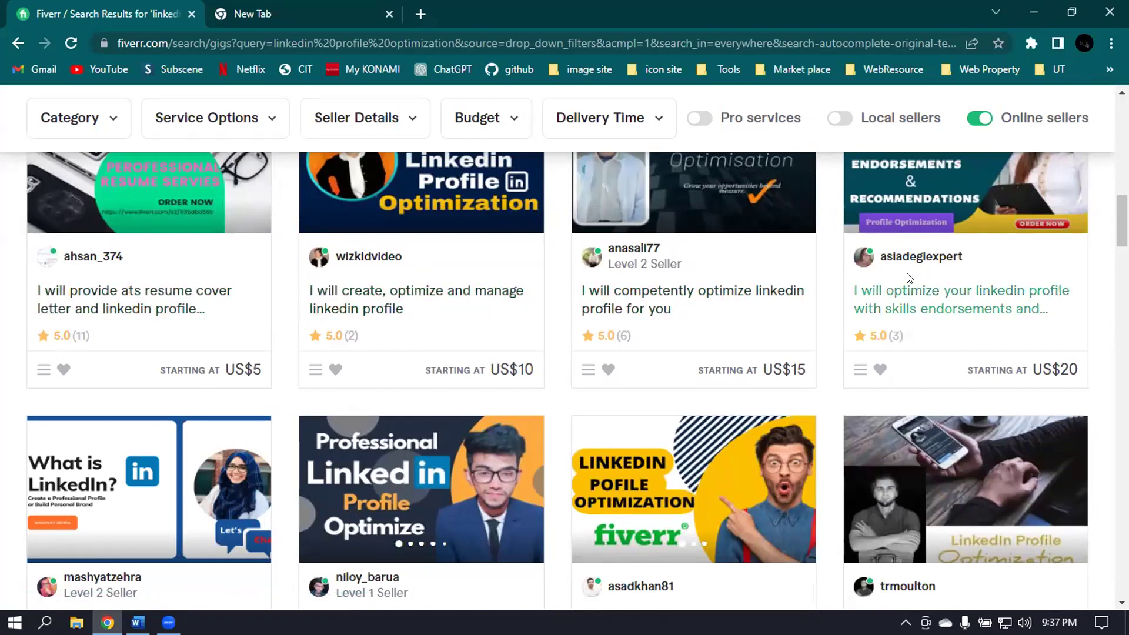
{"action": "scroll", "coordinate": [563, 353], "scroll_direction": "down", "scroll_amount": 2}
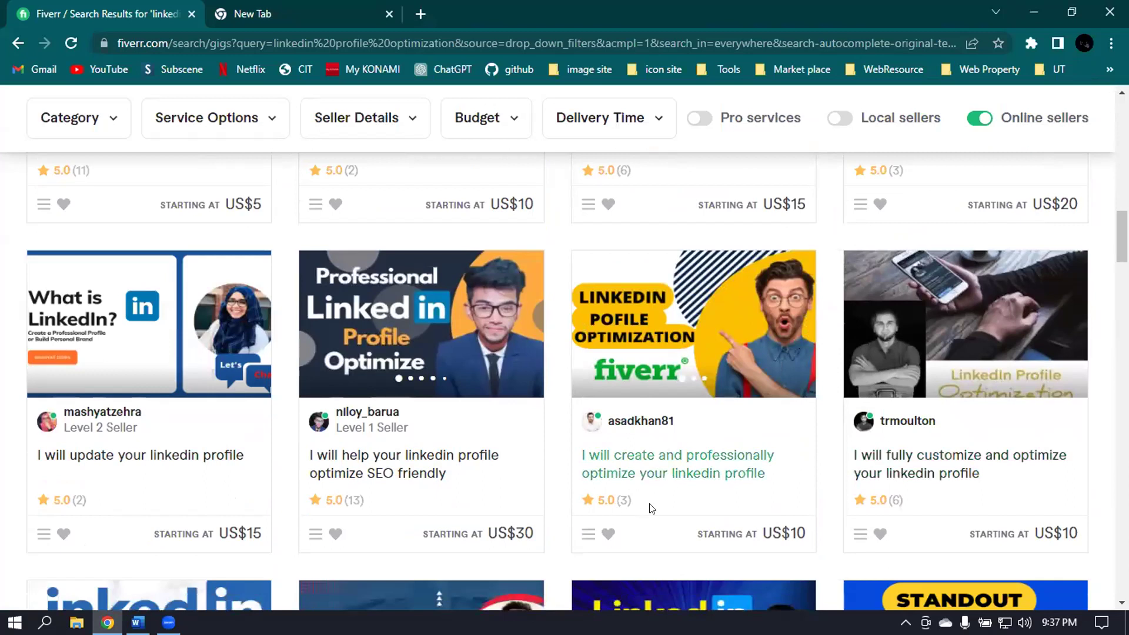
{"action": "scroll", "coordinate": [647, 465], "scroll_direction": "down", "scroll_amount": 1}
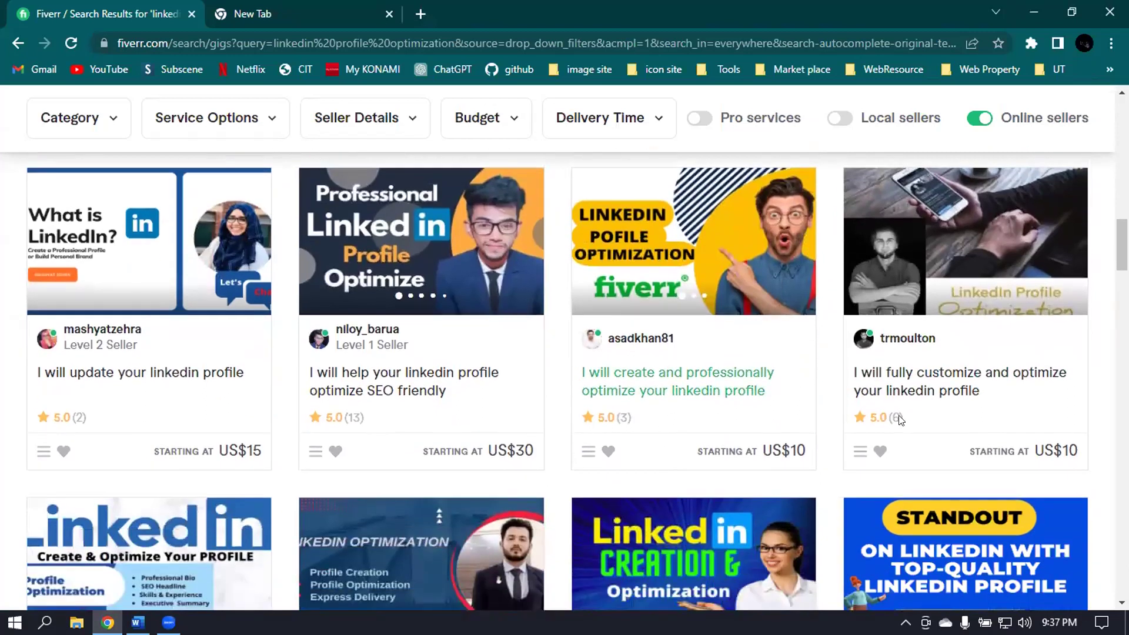
{"action": "scroll", "coordinate": [902, 429], "scroll_direction": "up", "scroll_amount": 2}
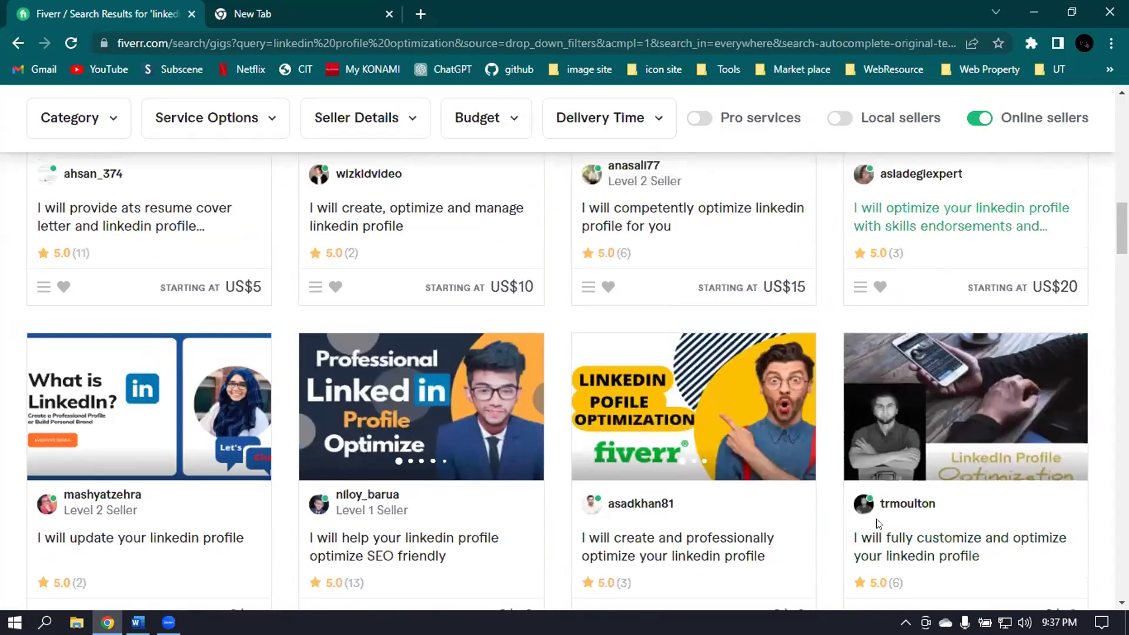
{"action": "scroll", "coordinate": [880, 525], "scroll_direction": "down", "scroll_amount": 1}
{"action": "scroll", "coordinate": [877, 493], "scroll_direction": "up", "scroll_amount": 1}
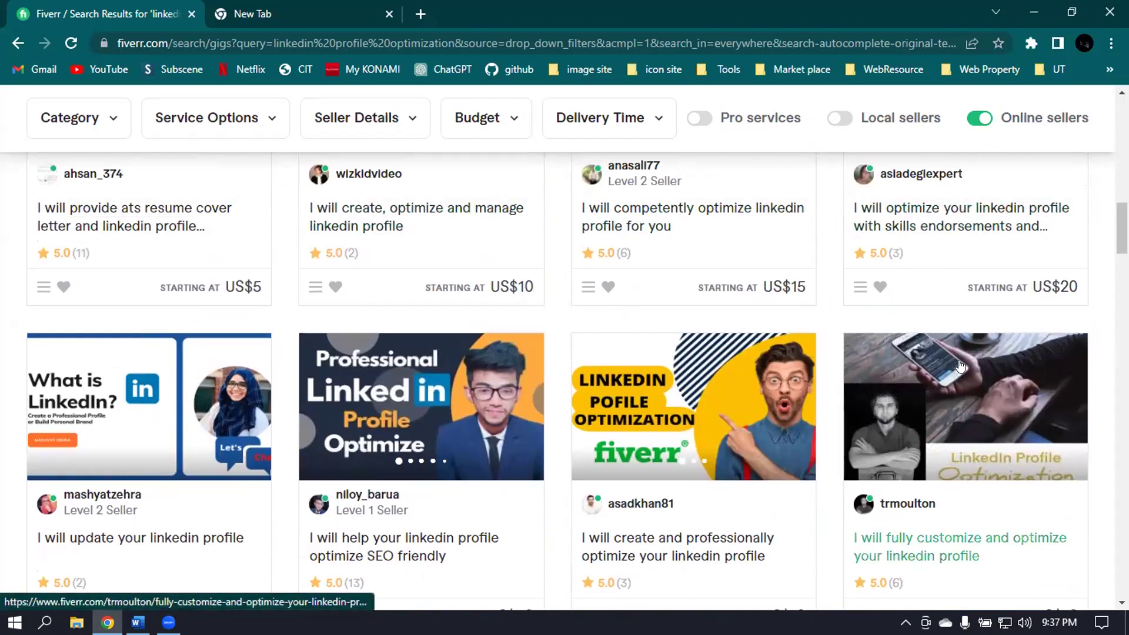
{"action": "scroll", "coordinate": [961, 366], "scroll_direction": "down", "scroll_amount": 8}
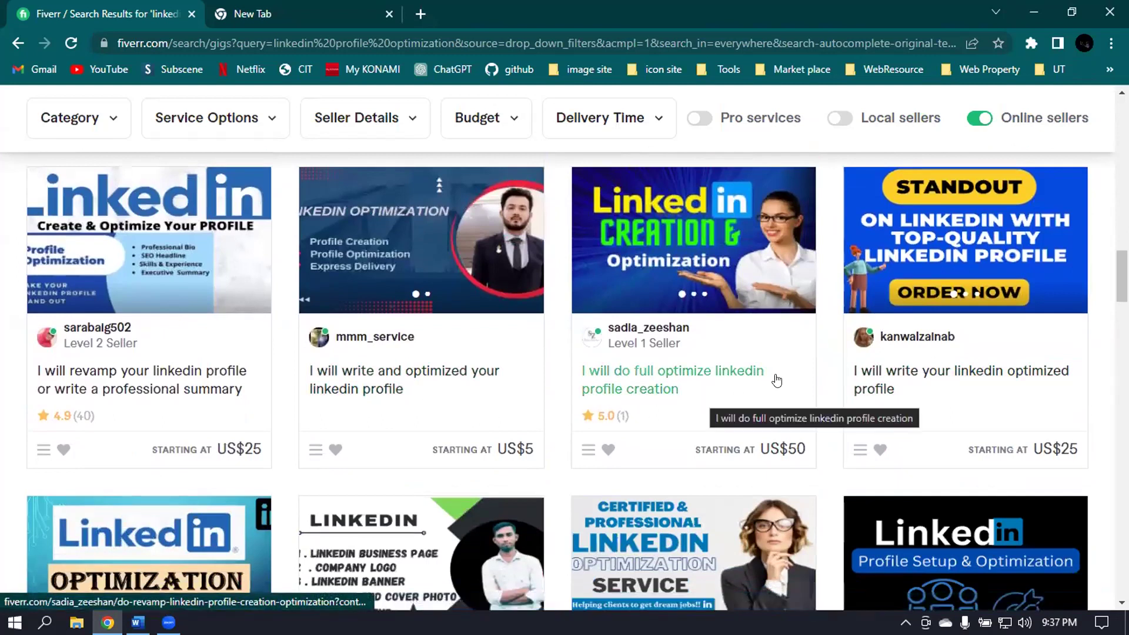
- Turn off the Online sellers filter and return to the beginning of the LinkedIn profile optimization results
{"action": "scroll", "coordinate": [776, 380], "scroll_direction": "up", "scroll_amount": 1}
{"action": "left_click", "coordinate": [979, 118]}
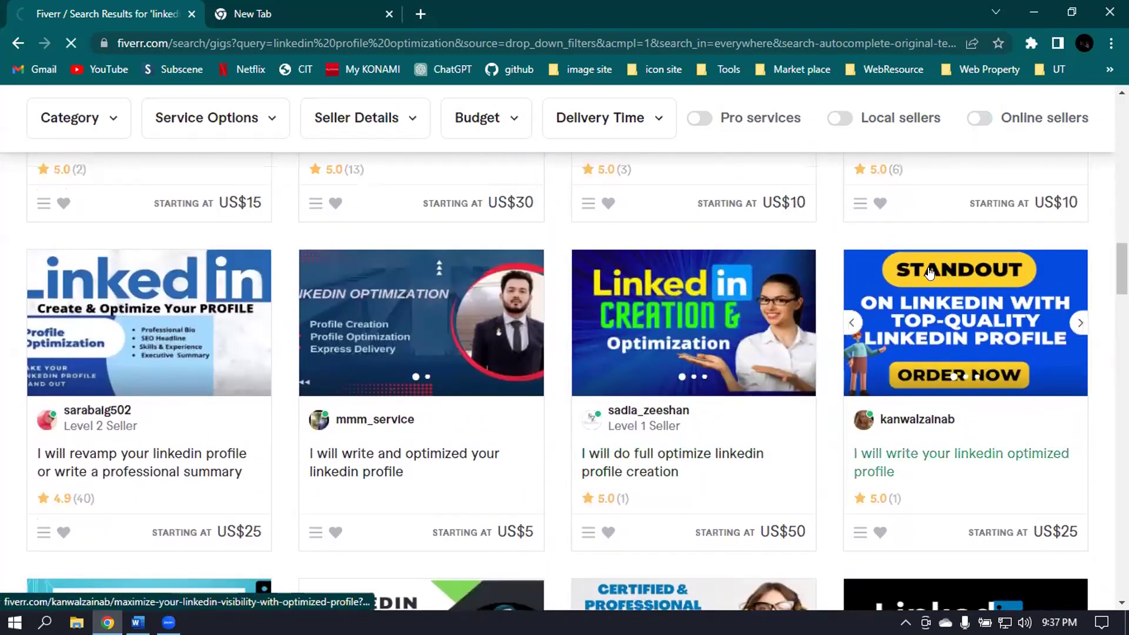
{"action": "scroll", "coordinate": [929, 272], "scroll_direction": "up", "scroll_amount": 4}
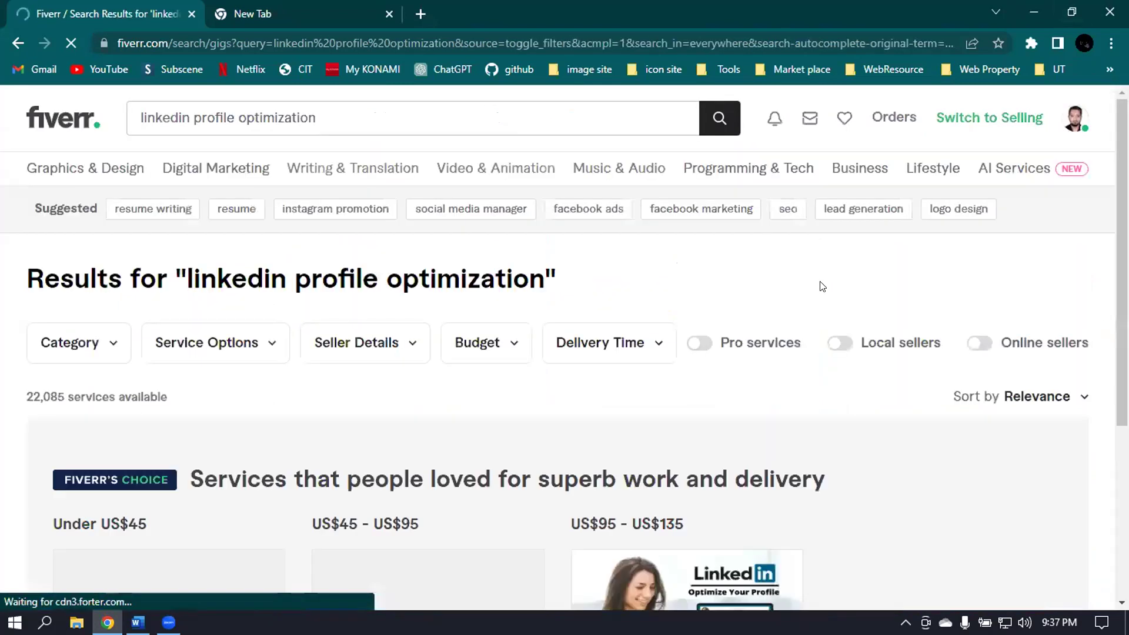
- Compare seller levels, ratings, review counts and starting prices of the Fiverr's Choice gigs and the first rows of regular gigs
{"action": "scroll", "coordinate": [693, 371], "scroll_direction": "down", "scroll_amount": 5}
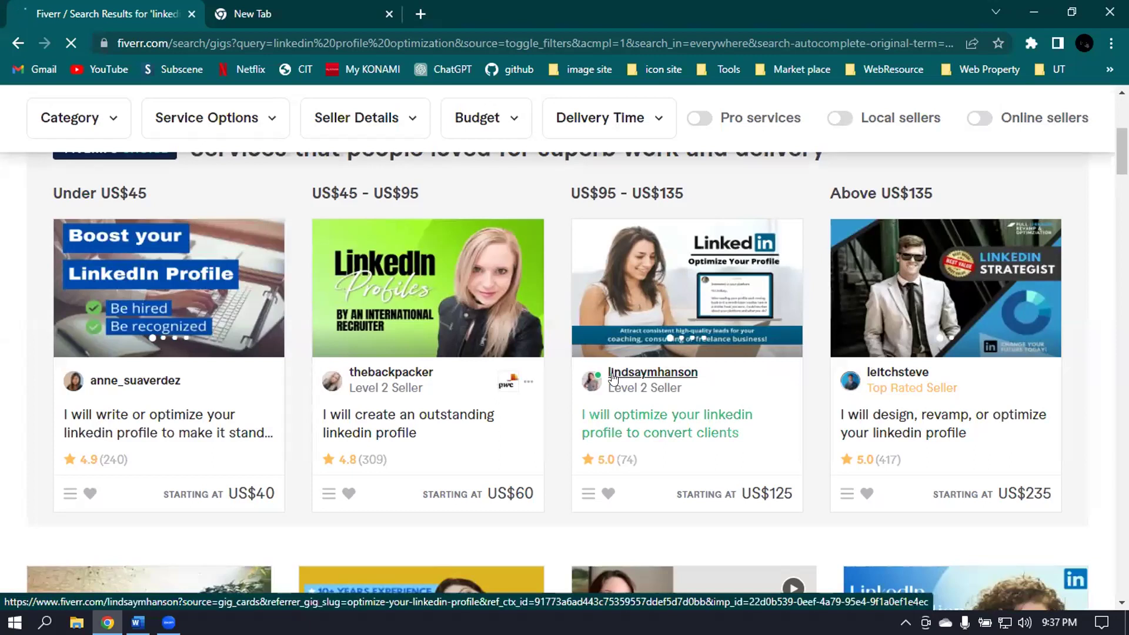
{"action": "scroll", "coordinate": [319, 284], "scroll_direction": "down", "scroll_amount": 3}
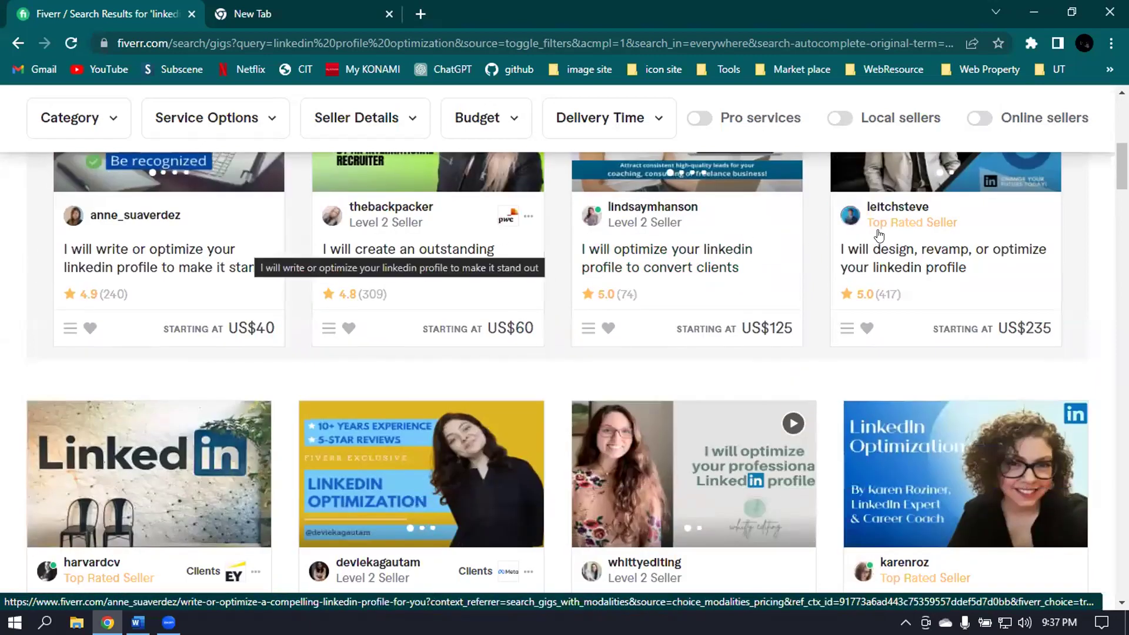
{"action": "scroll", "coordinate": [481, 446], "scroll_direction": "down", "scroll_amount": 1}
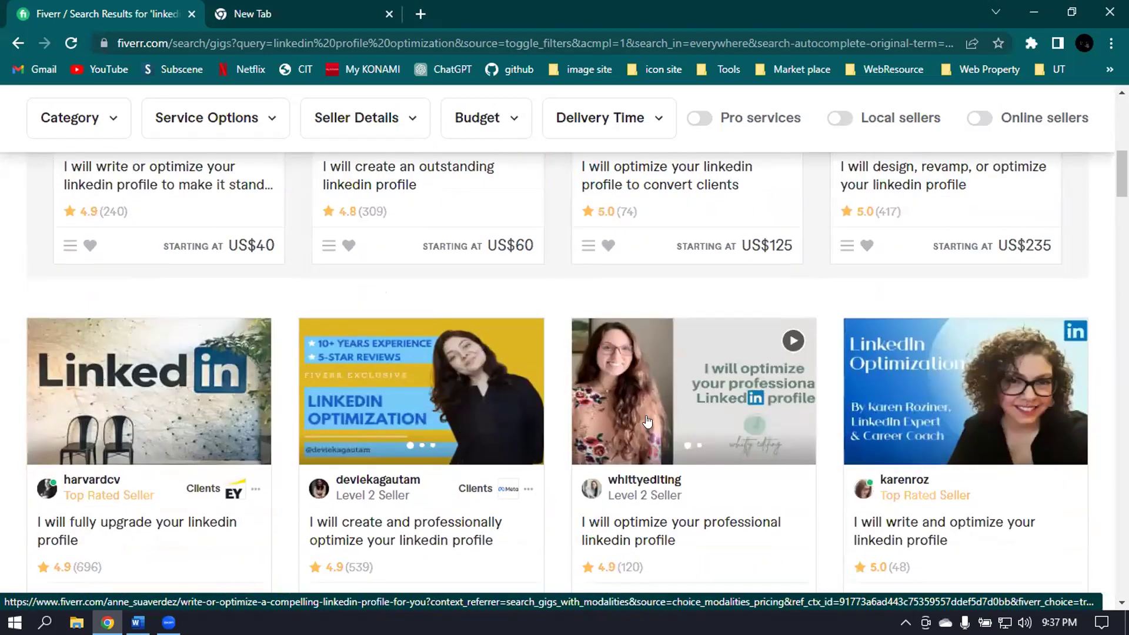
{"action": "scroll", "coordinate": [283, 354], "scroll_direction": "up", "scroll_amount": 1}
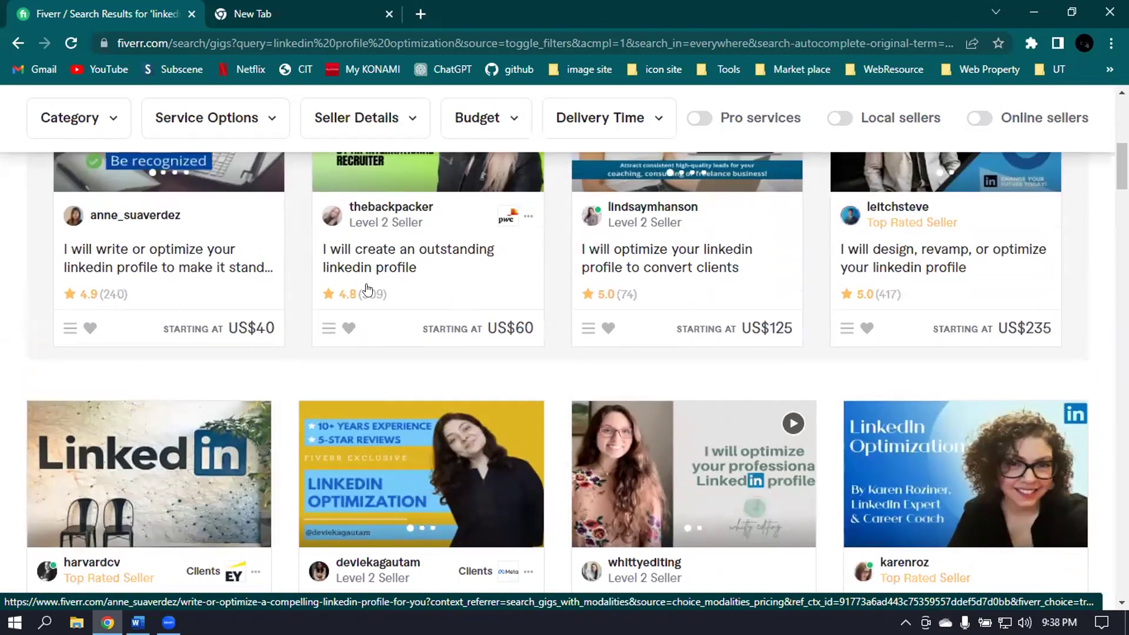
{"action": "scroll", "coordinate": [124, 297], "scroll_direction": "down", "scroll_amount": 2}
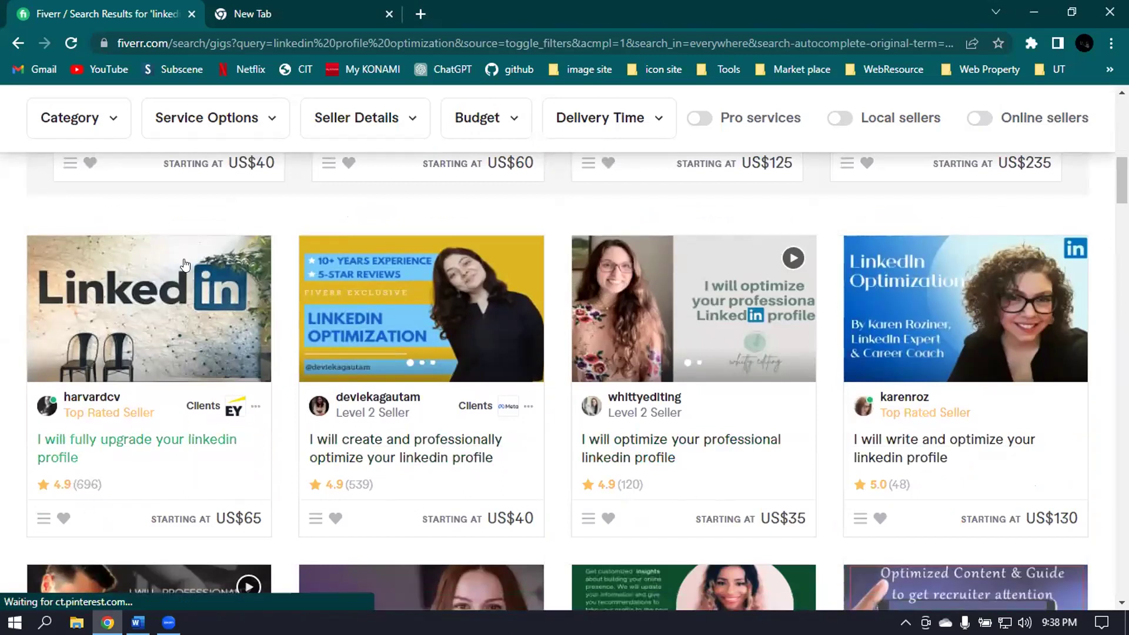
{"action": "scroll", "coordinate": [572, 320], "scroll_direction": "down", "scroll_amount": 4}
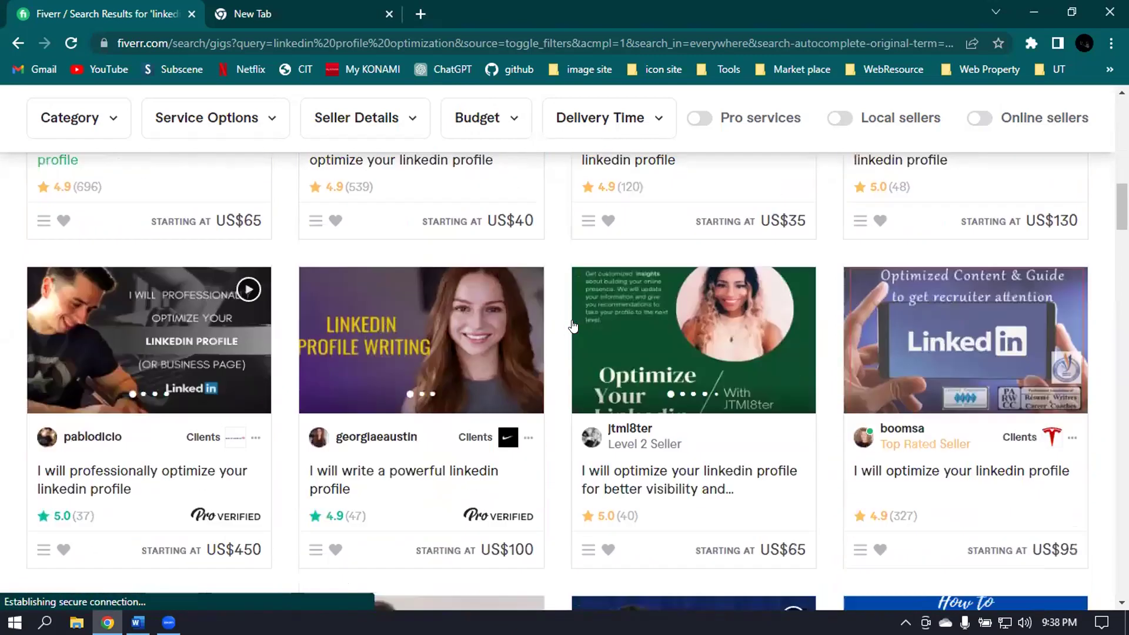
{"action": "scroll", "coordinate": [571, 320], "scroll_direction": "up", "scroll_amount": 6}
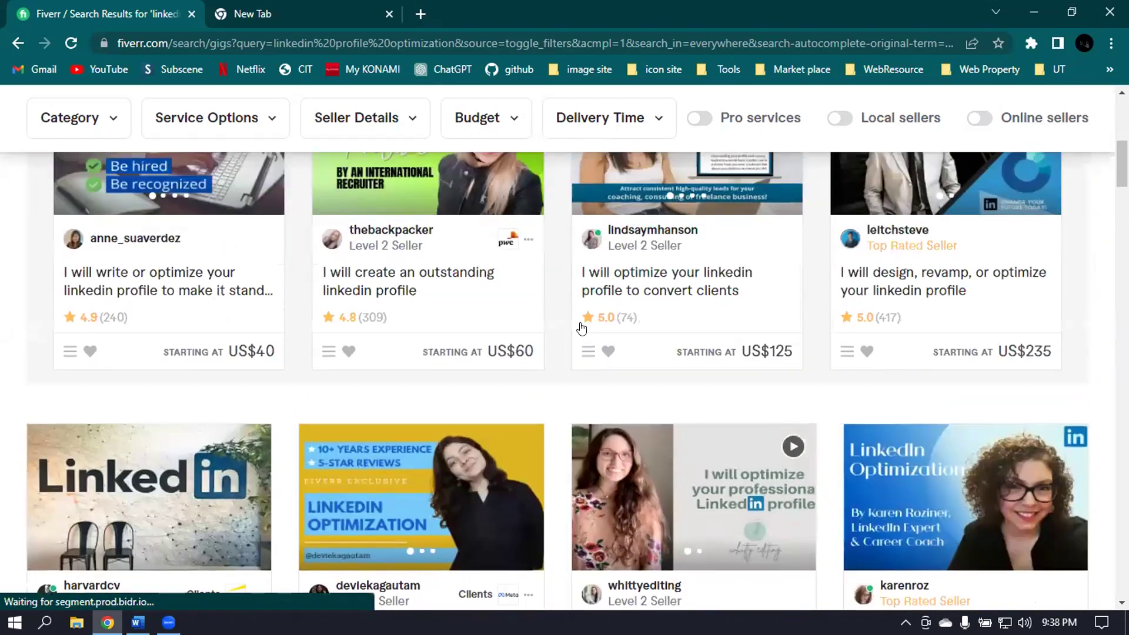
{"action": "scroll", "coordinate": [582, 325], "scroll_direction": "up", "scroll_amount": 3}
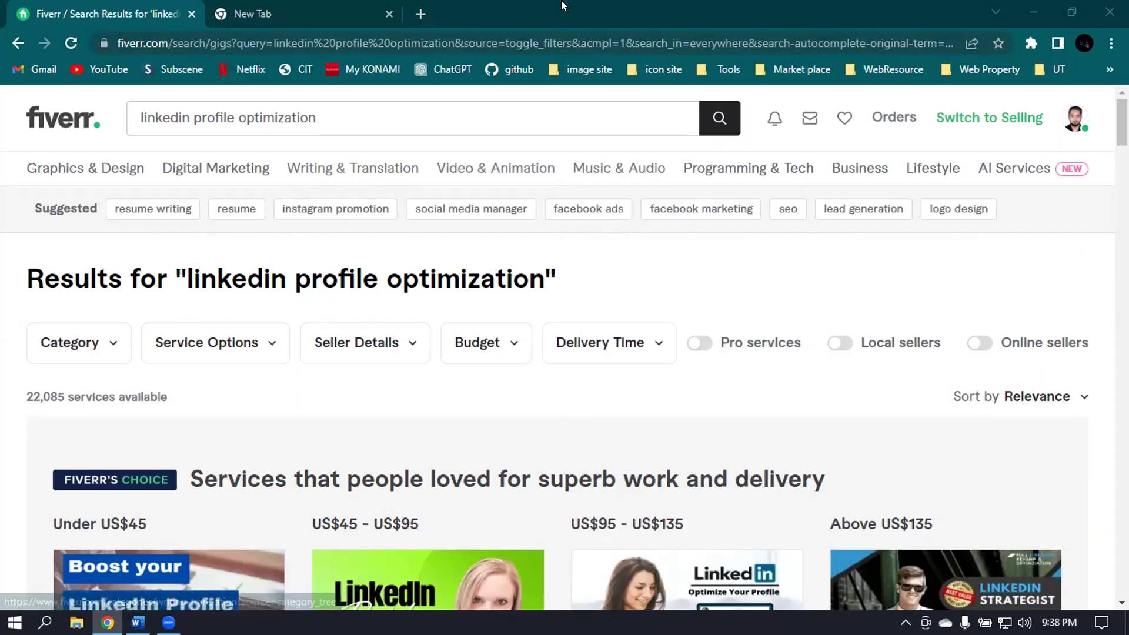
- Open the account's seller profile, show its active gigs and start creating a new gig
{"action": "left_click", "coordinate": [1079, 117]}
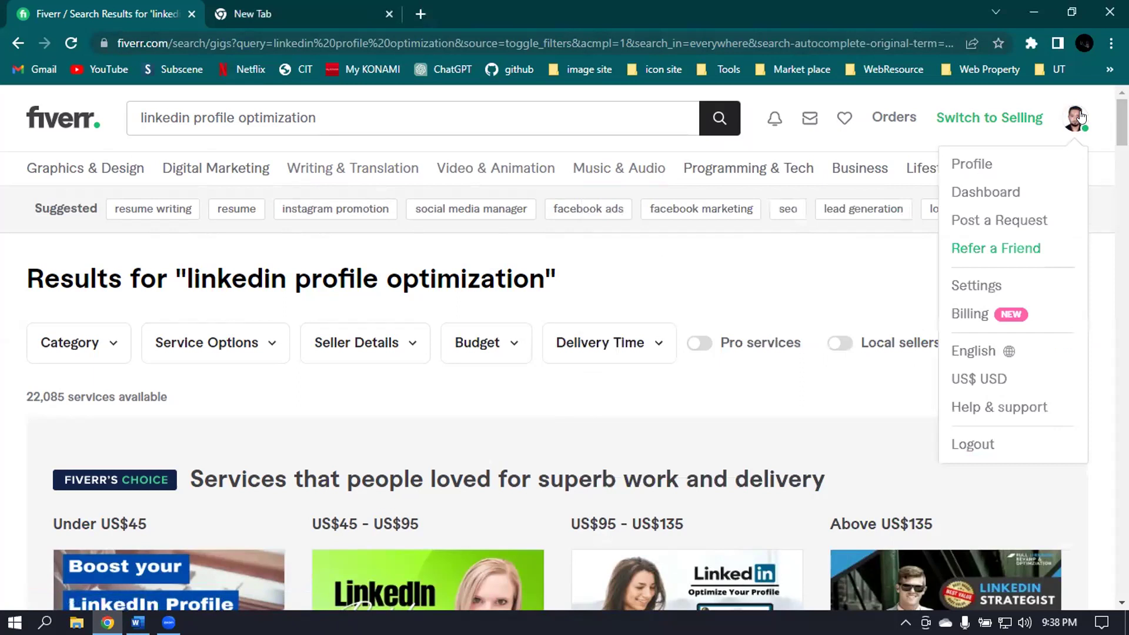
{"action": "left_click", "coordinate": [975, 163]}
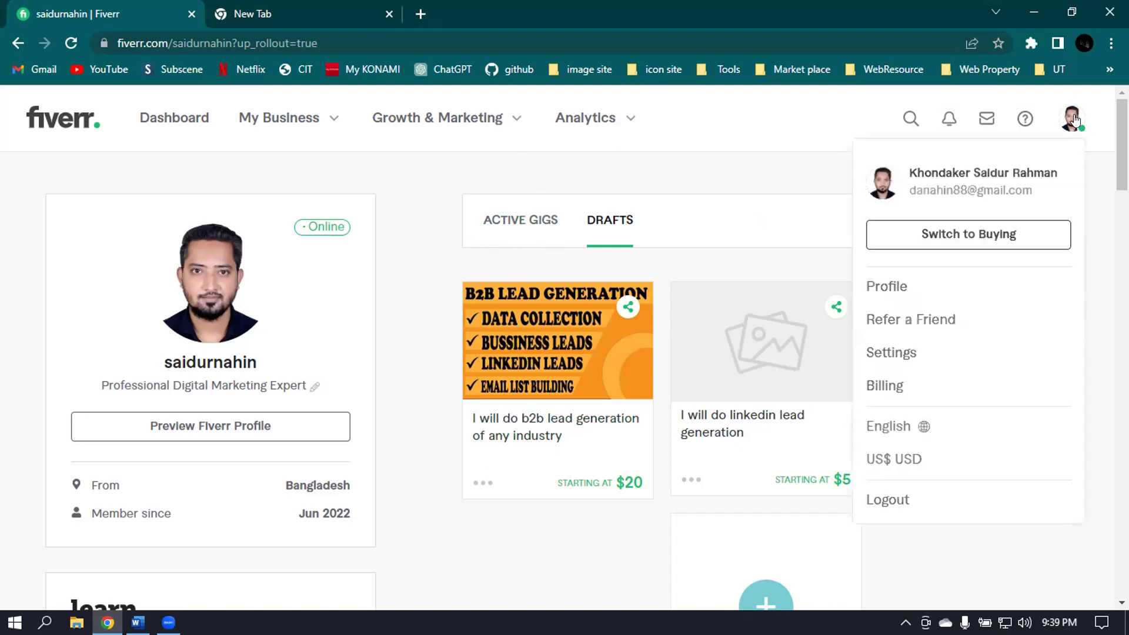
{"action": "left_click", "coordinate": [512, 225]}
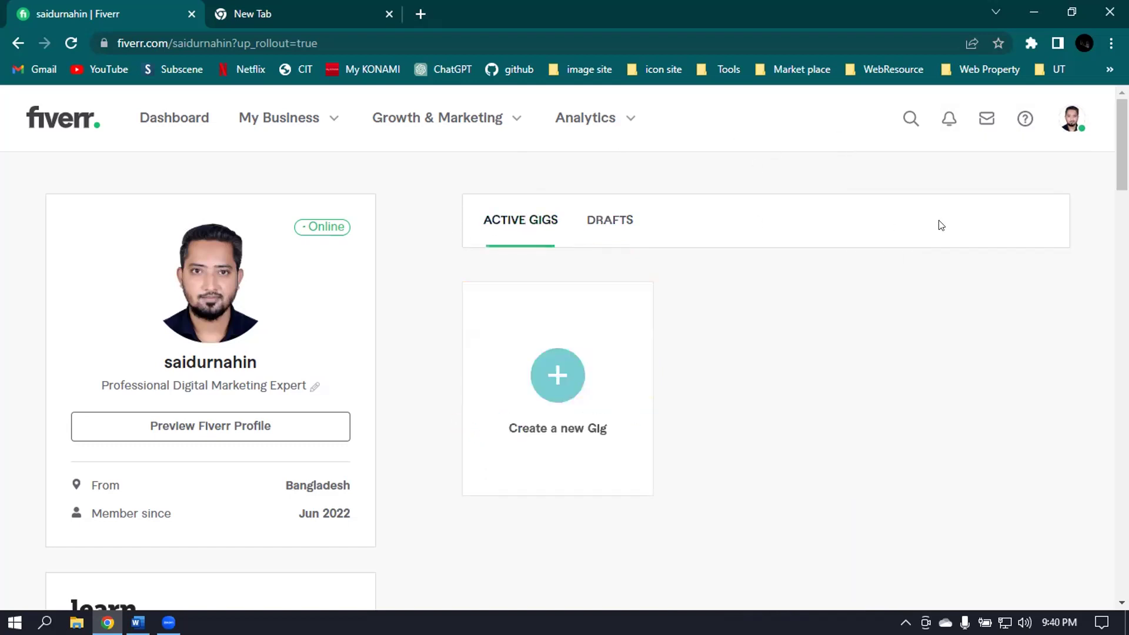
{"action": "scroll", "coordinate": [853, 226], "scroll_direction": "down", "scroll_amount": 3}
{"action": "left_click", "coordinate": [564, 222]}
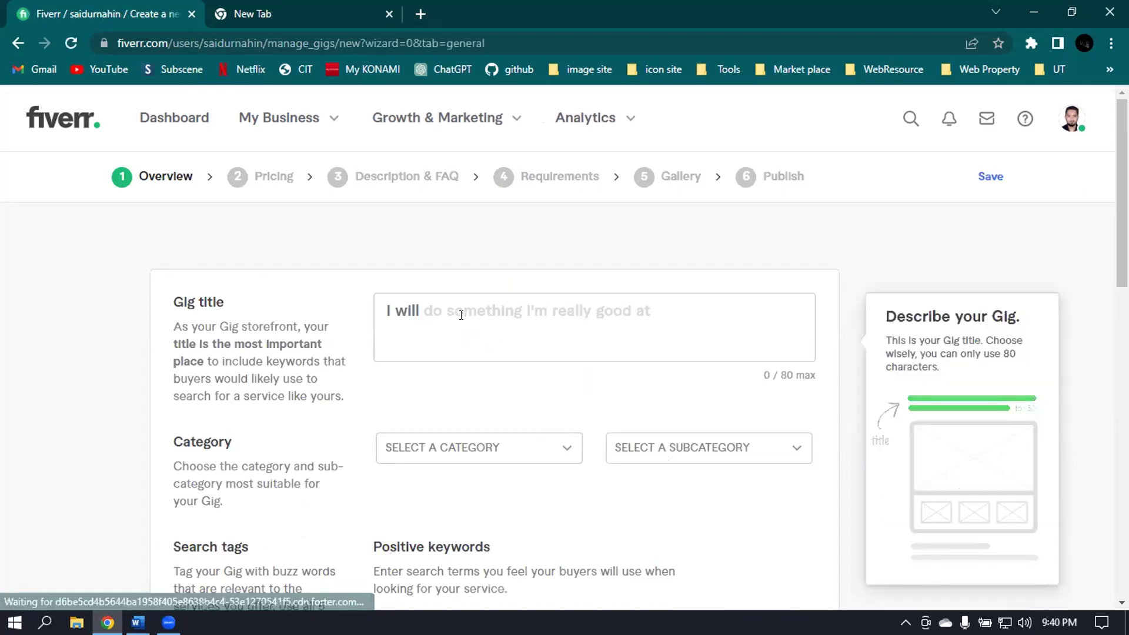
- Set the new gig's category to Digital Marketing and its subcategory to Social Media Marketing
{"action": "left_click", "coordinate": [436, 454]}
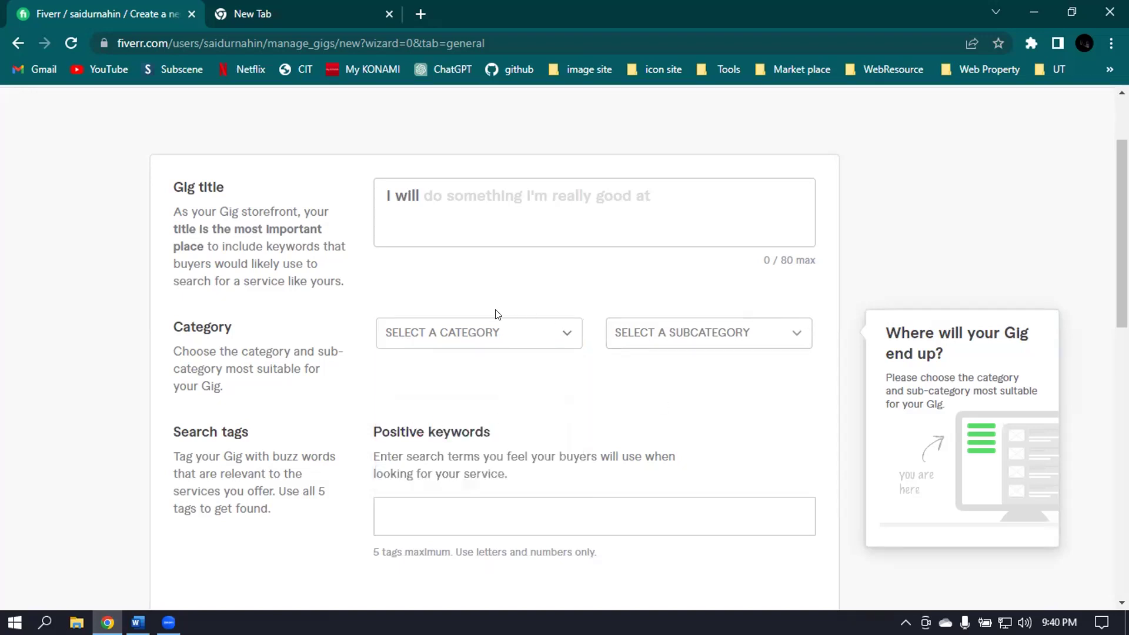
{"action": "left_click", "coordinate": [484, 333]}
{"action": "left_click", "coordinate": [435, 424]}
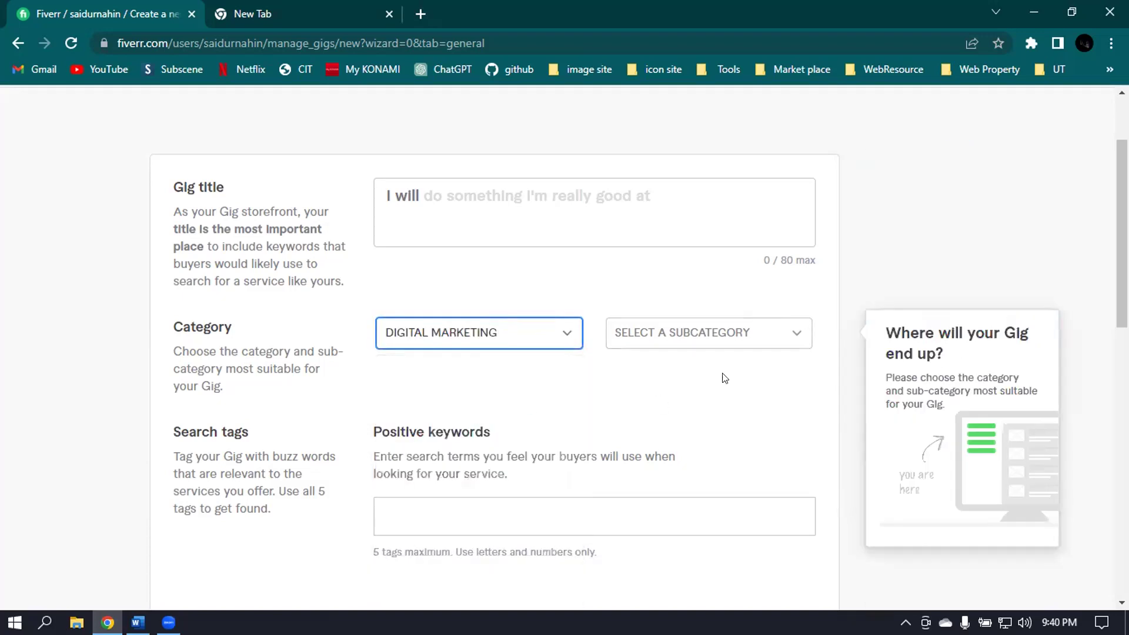
{"action": "left_click", "coordinate": [696, 339]}
{"action": "left_click", "coordinate": [669, 391]}
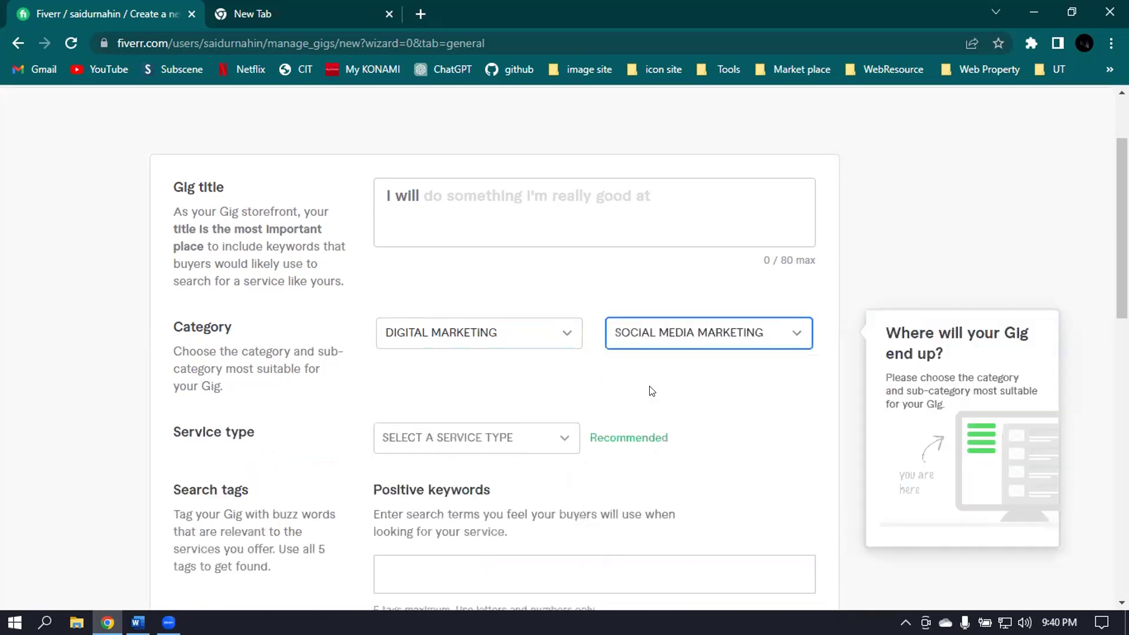
- Look through the service types and set the gig's service type to Profile Setup & Integration
{"action": "left_click", "coordinate": [443, 445]}
{"action": "scroll", "coordinate": [500, 416], "scroll_direction": "down", "scroll_amount": 1}
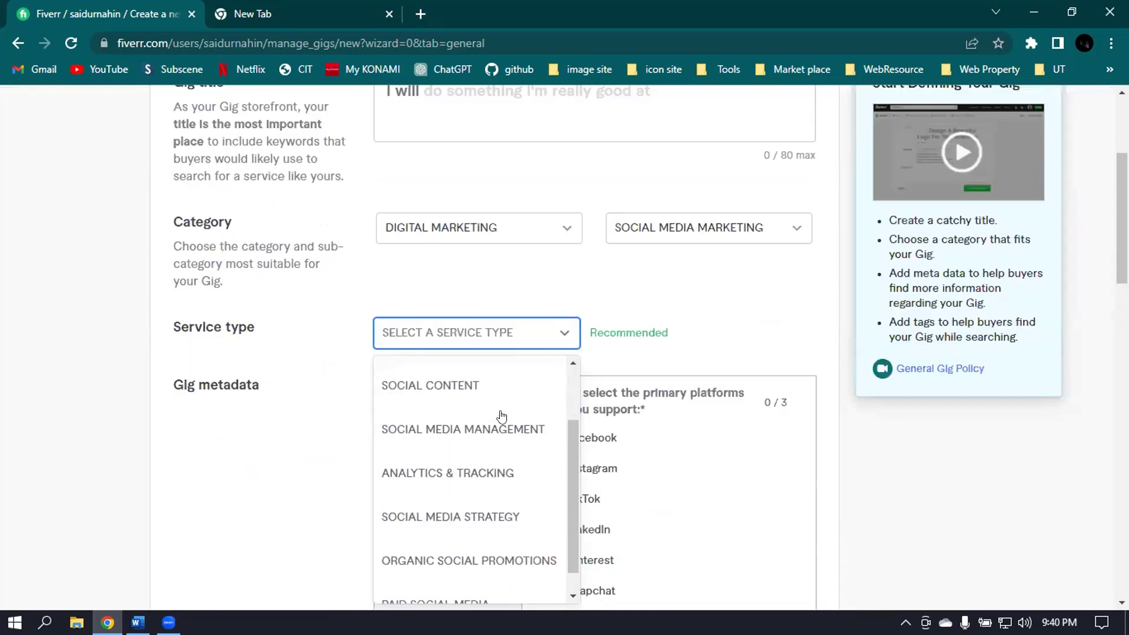
{"action": "scroll", "coordinate": [511, 437], "scroll_direction": "down", "scroll_amount": 1}
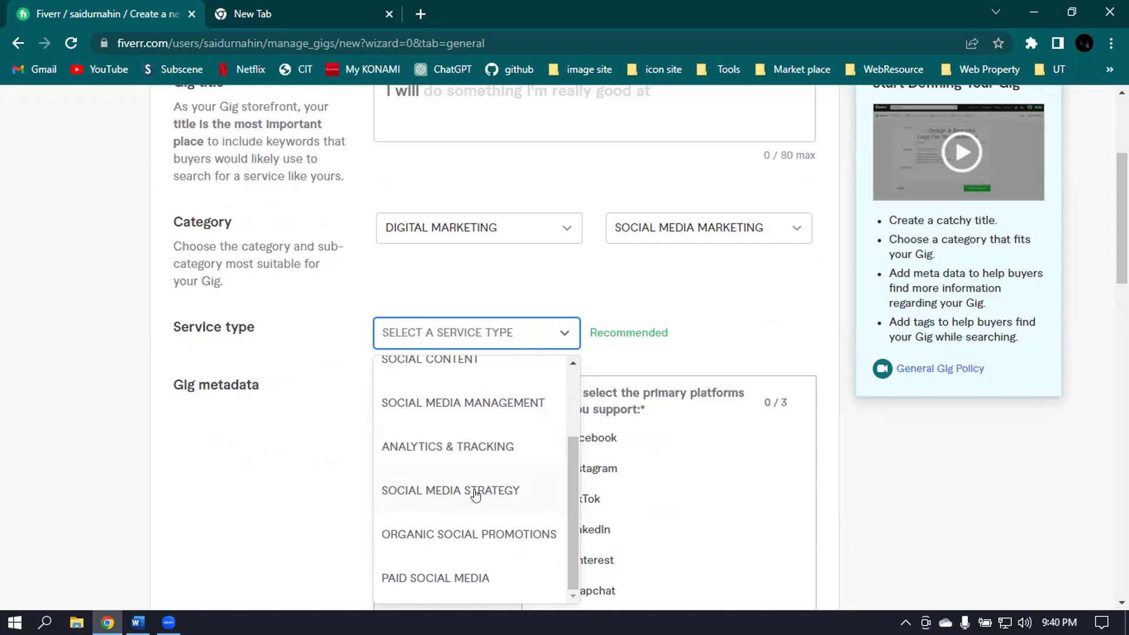
{"action": "scroll", "coordinate": [476, 493], "scroll_direction": "up", "scroll_amount": 1}
{"action": "scroll", "coordinate": [481, 494], "scroll_direction": "up", "scroll_amount": 1}
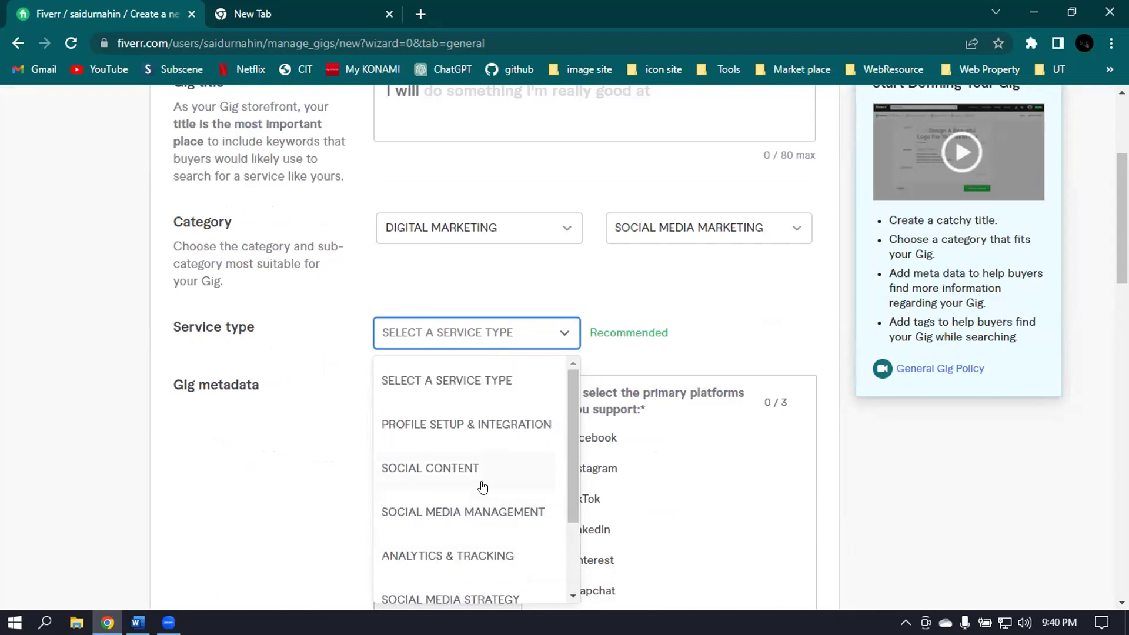
{"action": "left_click", "coordinate": [483, 431]}
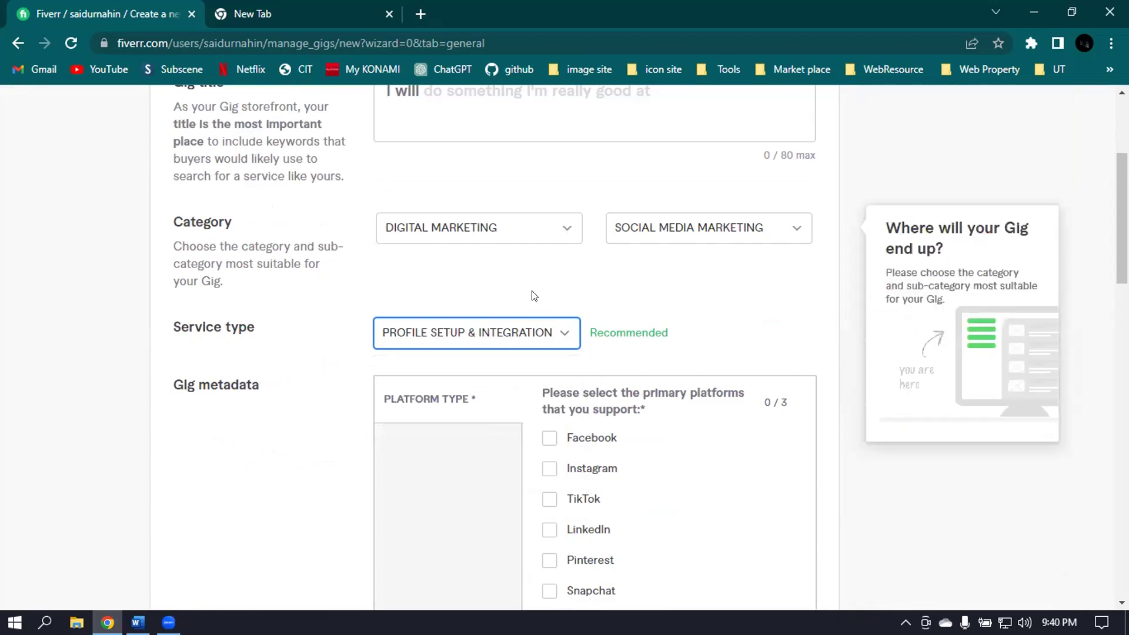
- Review the alternative service types for the gig and close the list without choosing another one
{"action": "left_click", "coordinate": [496, 338]}
{"action": "scroll", "coordinate": [509, 452], "scroll_direction": "down", "scroll_amount": 1}
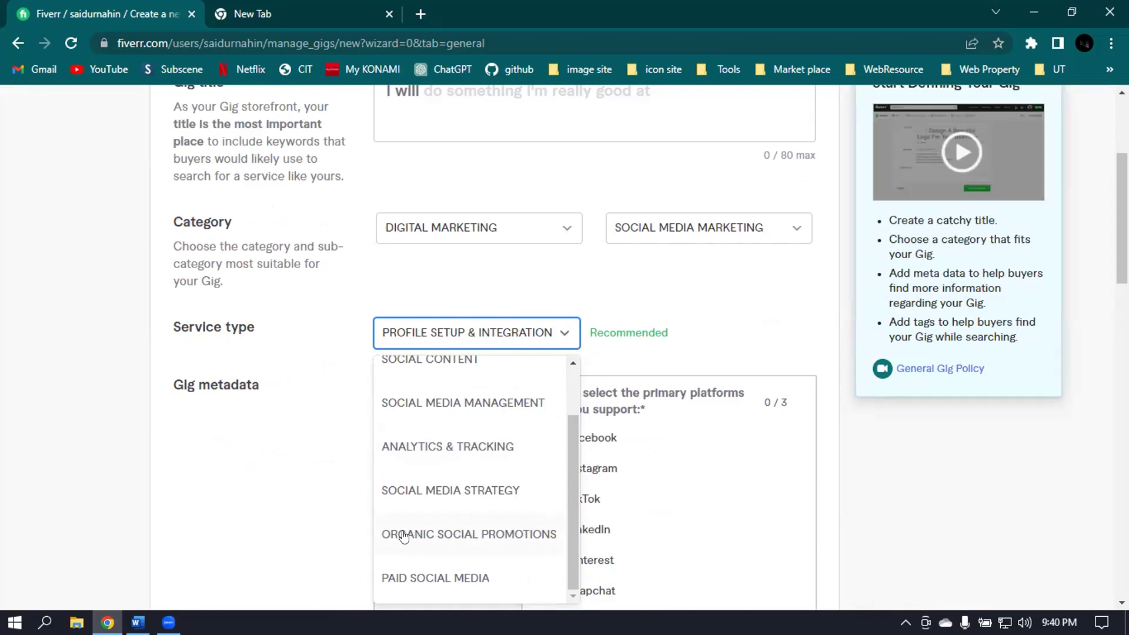
{"action": "scroll", "coordinate": [478, 484], "scroll_direction": "up", "scroll_amount": 1}
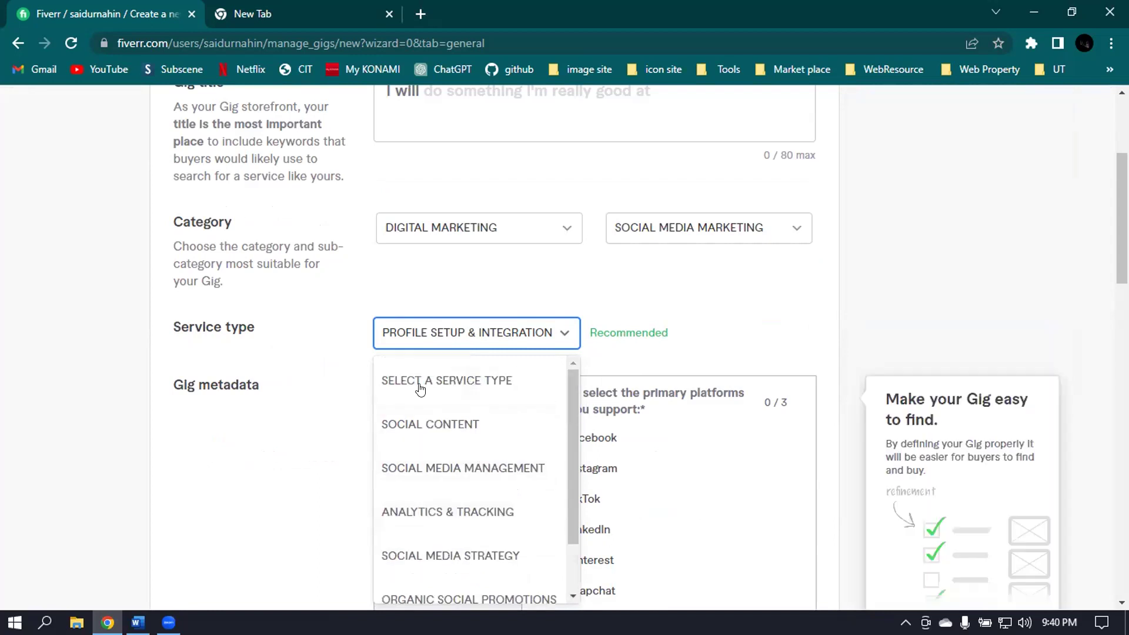
{"action": "left_click", "coordinate": [755, 312]}
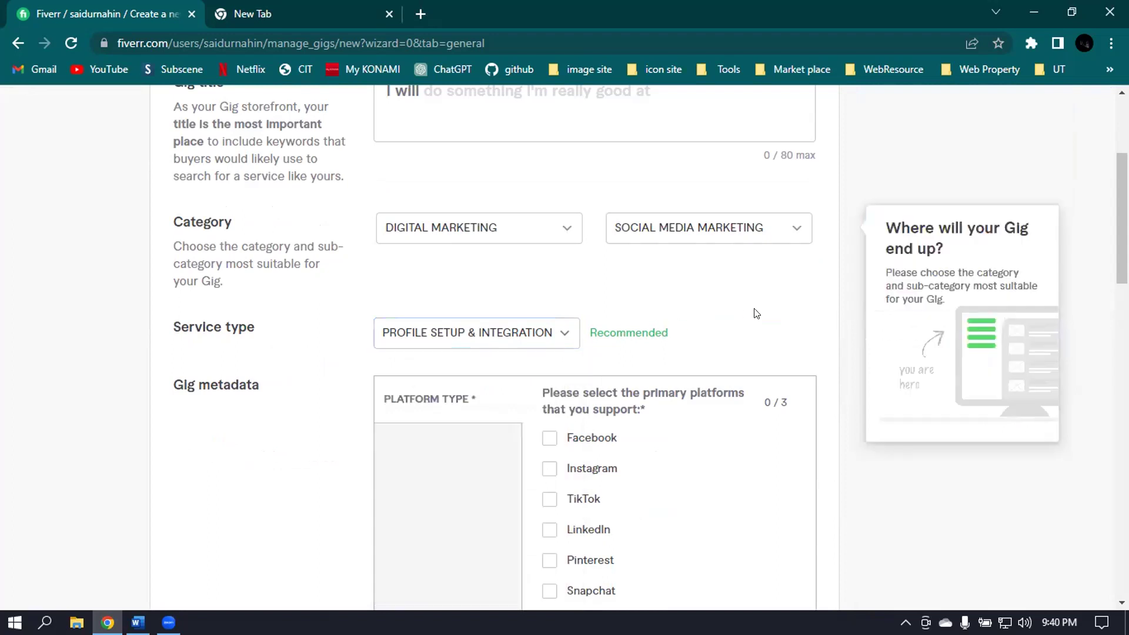
- Look over the gig overview form's title field, platform options and positive keywords section
{"action": "scroll", "coordinate": [627, 263], "scroll_direction": "up", "scroll_amount": 1}
{"action": "left_click", "coordinate": [645, 173]}
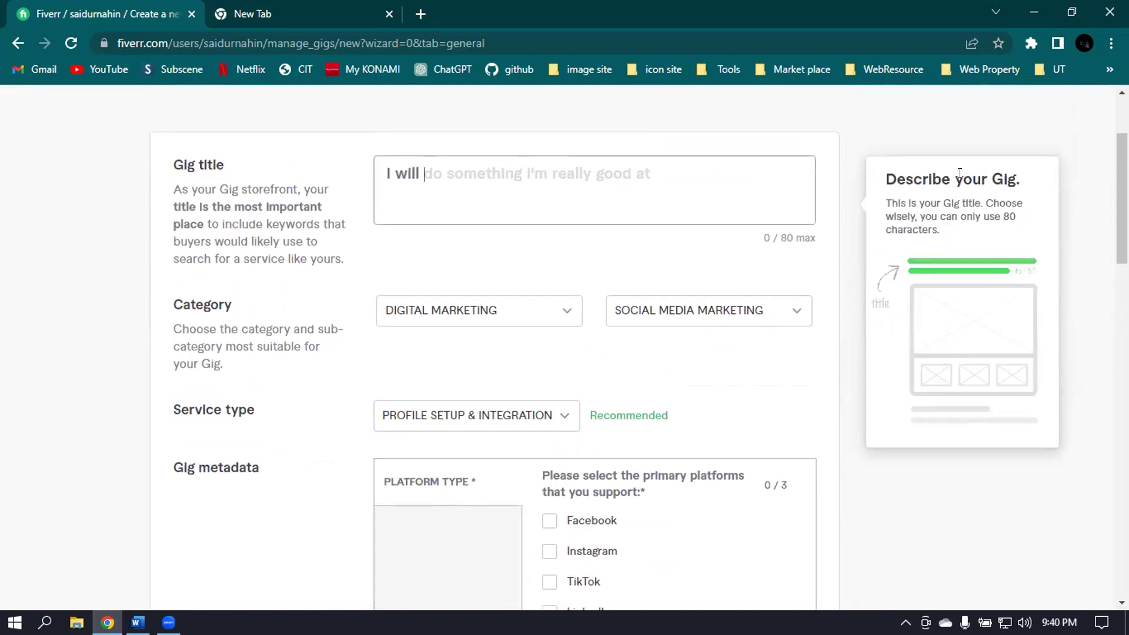
{"action": "scroll", "coordinate": [663, 294], "scroll_direction": "down", "scroll_amount": 5}
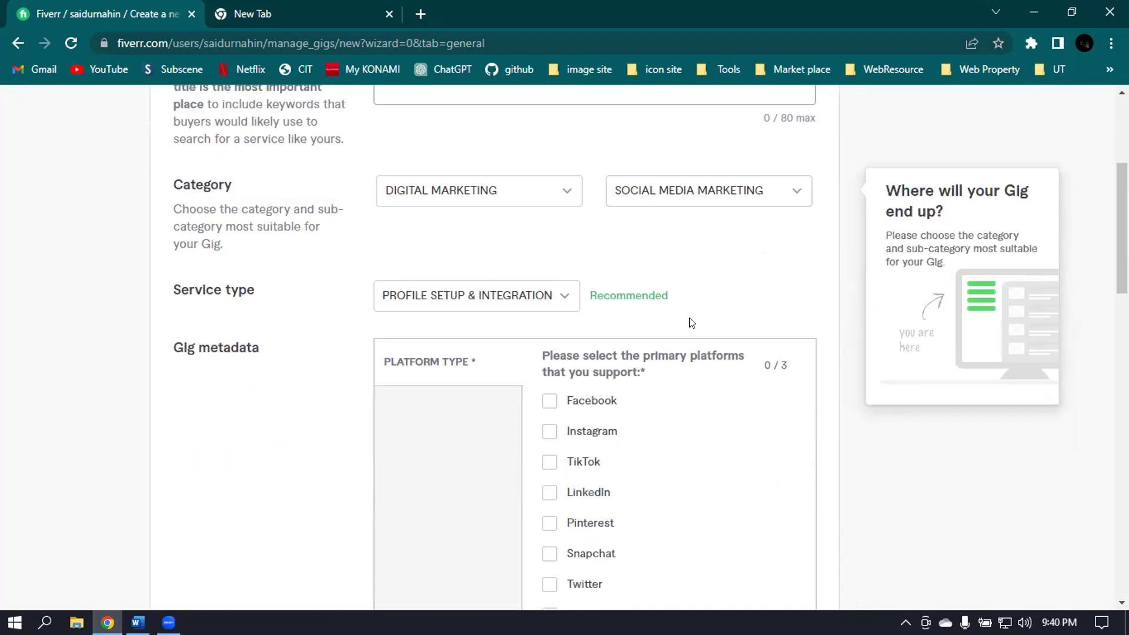
{"action": "scroll", "coordinate": [786, 390], "scroll_direction": "down", "scroll_amount": 7}
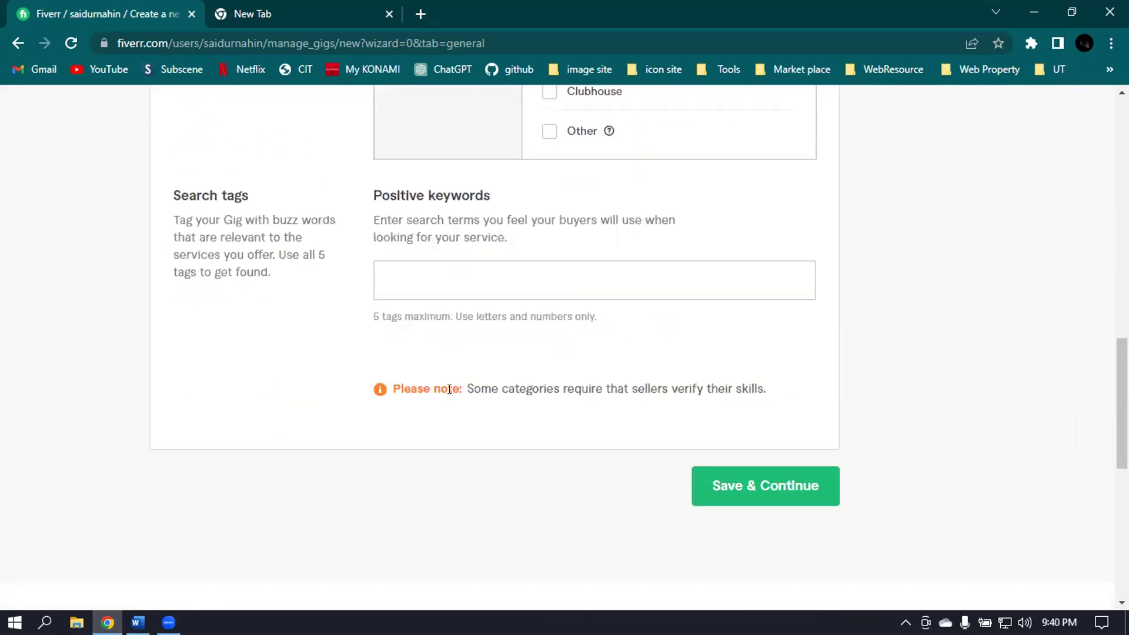
{"action": "scroll", "coordinate": [504, 209], "scroll_direction": "up", "scroll_amount": 12}
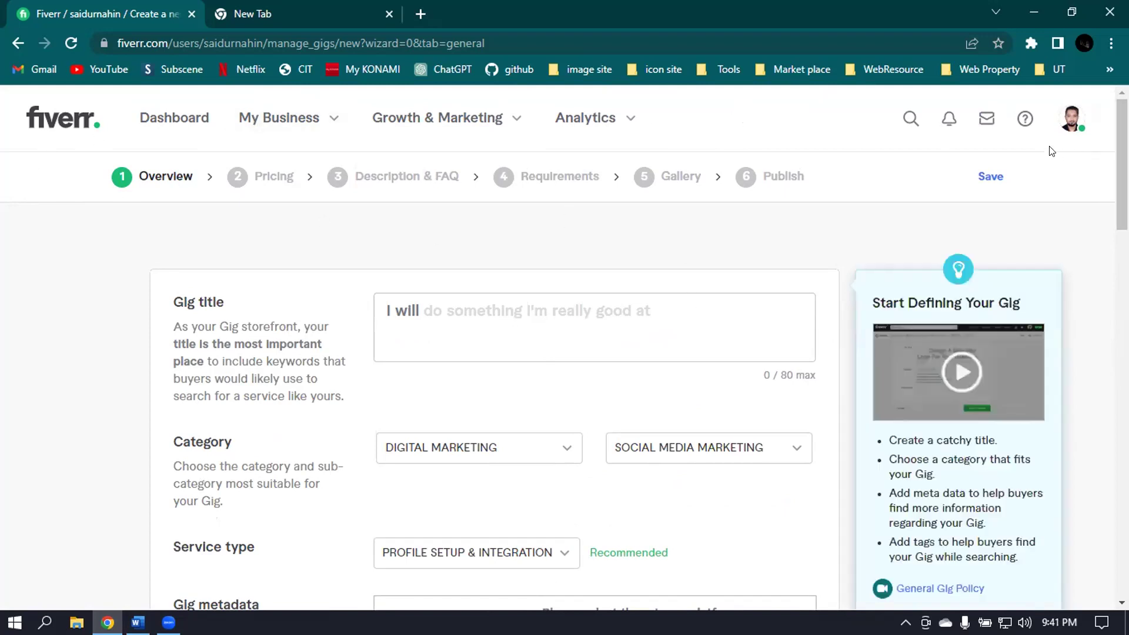
- Return to the seller profile and review its description, languages, linked accounts, skills and education sections
{"action": "left_click", "coordinate": [1071, 126]}
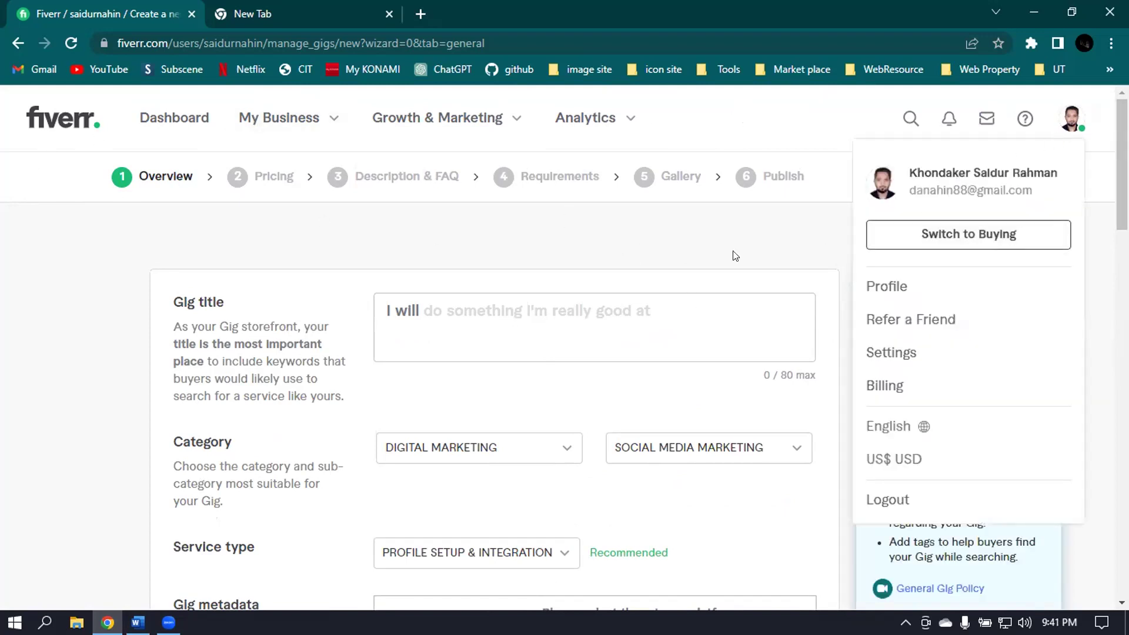
{"action": "left_click", "coordinate": [905, 288]}
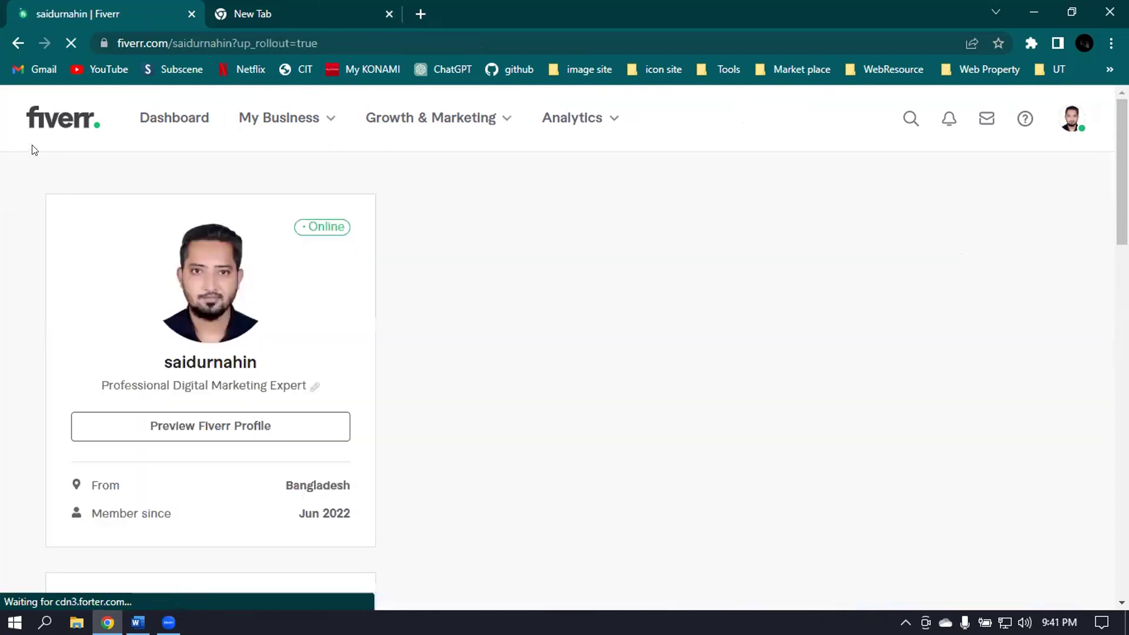
{"action": "scroll", "coordinate": [272, 423], "scroll_direction": "down", "scroll_amount": 15}
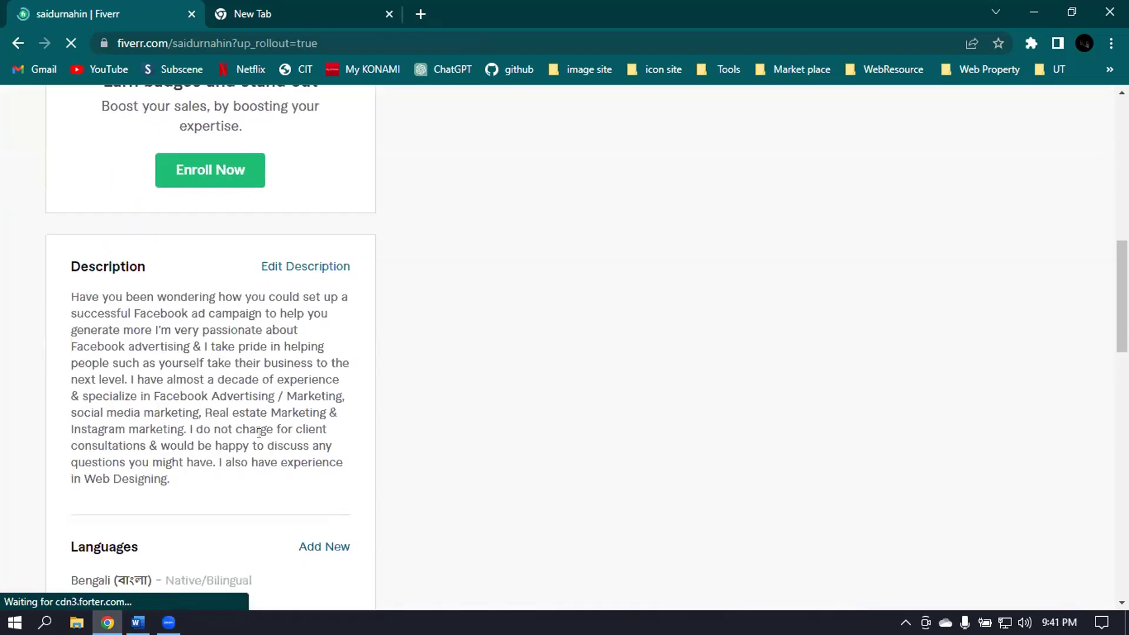
{"action": "scroll", "coordinate": [136, 415], "scroll_direction": "down", "scroll_amount": 10}
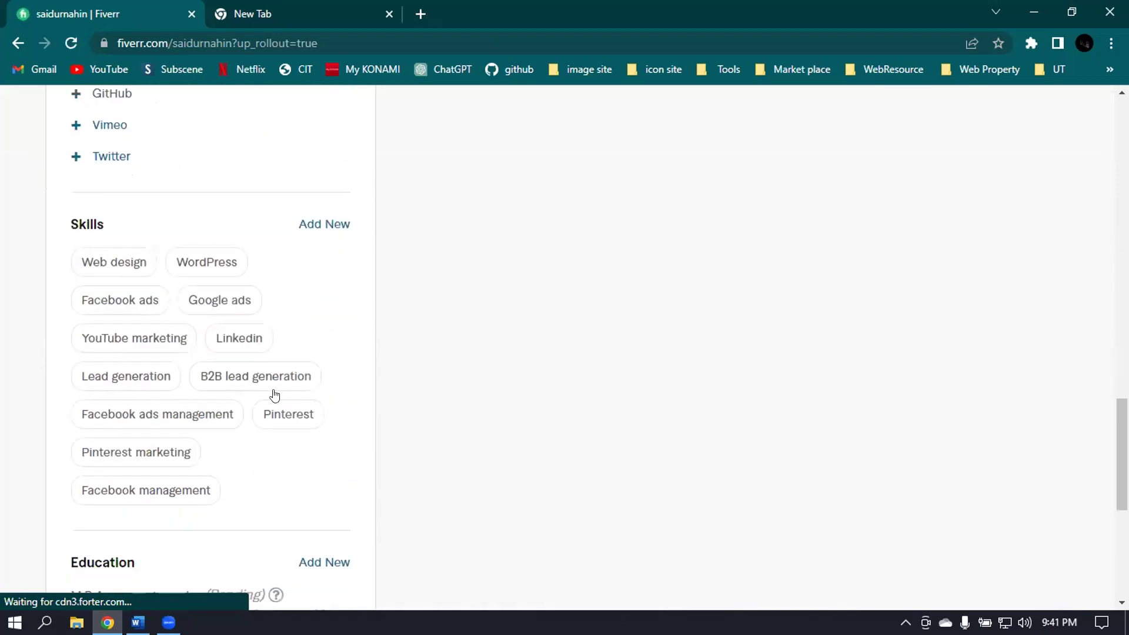
{"action": "scroll", "coordinate": [98, 259], "scroll_direction": "down", "scroll_amount": 4}
{"action": "scroll", "coordinate": [212, 310], "scroll_direction": "up", "scroll_amount": 7}
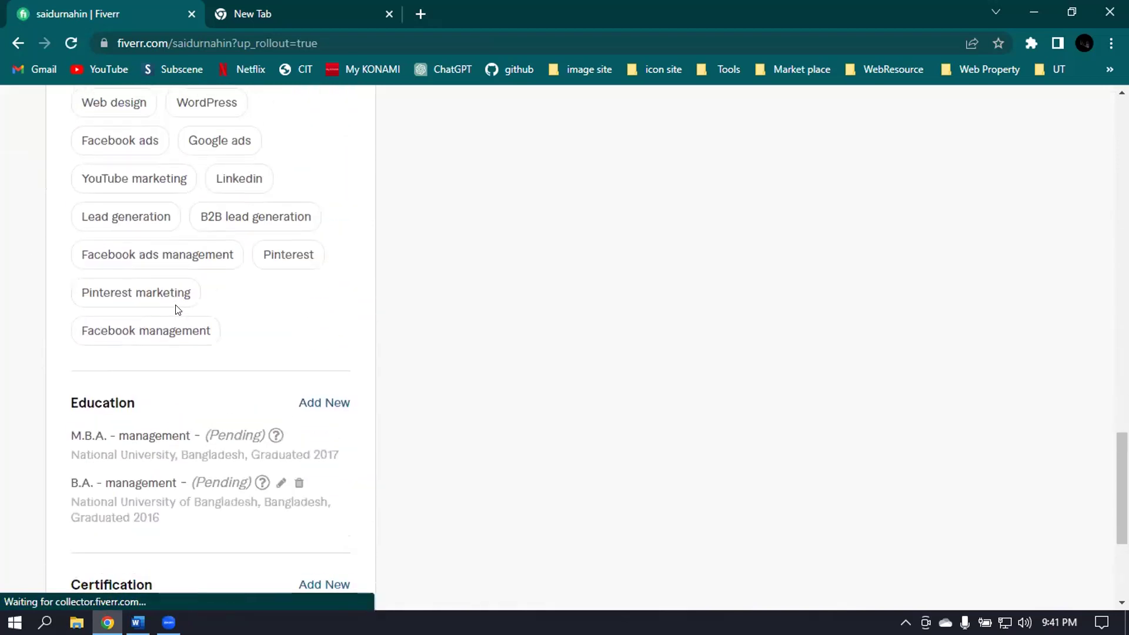
{"action": "scroll", "coordinate": [335, 343], "scroll_direction": "up", "scroll_amount": 4}
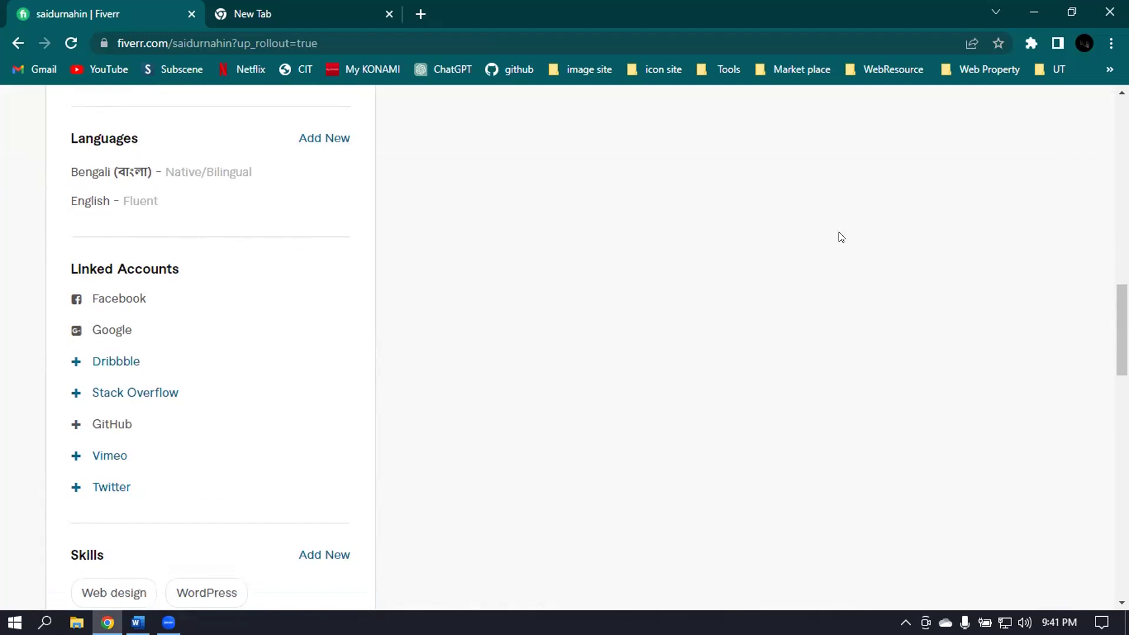
{"action": "scroll", "coordinate": [840, 237], "scroll_direction": "up", "scroll_amount": 1}
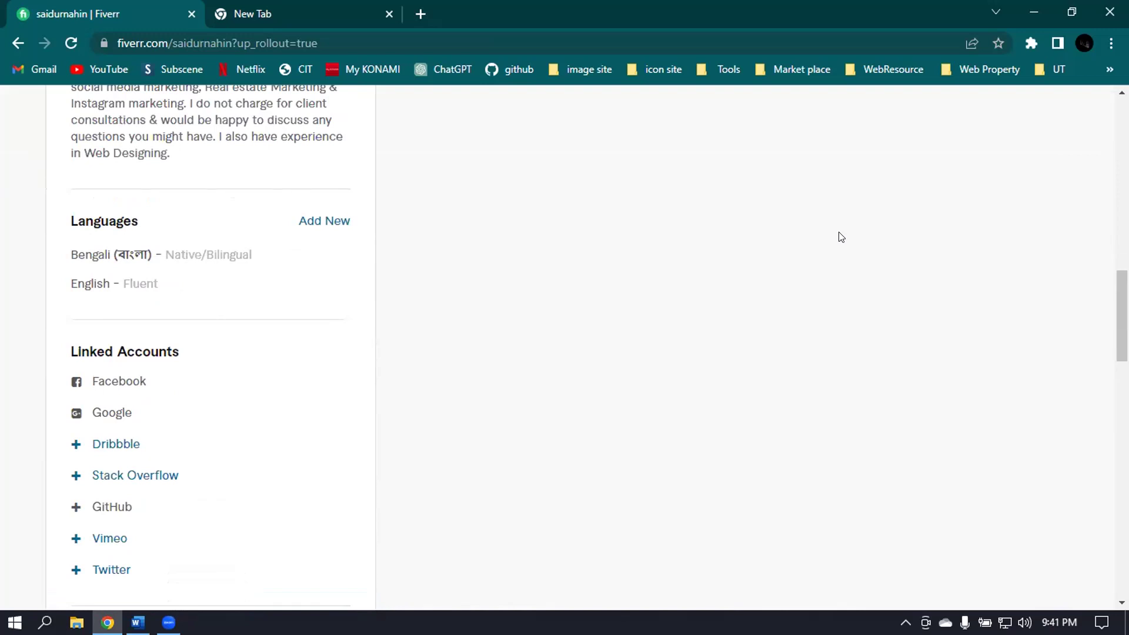
- Close the blank tab and return to the draft gigs at the start of the seller profile
{"action": "left_click", "coordinate": [389, 13]}
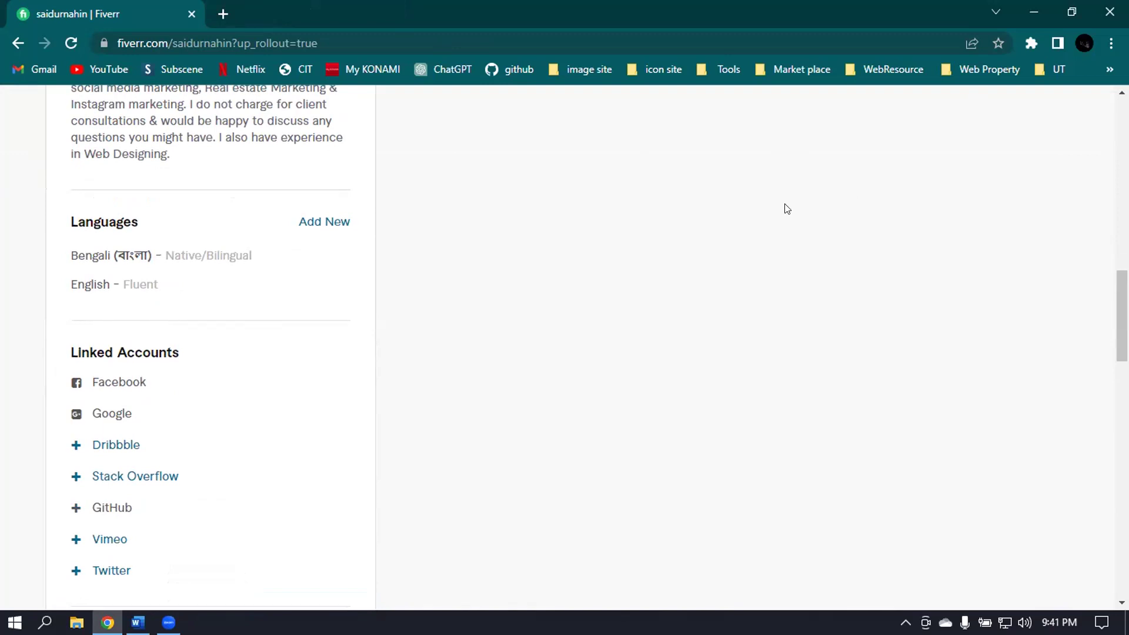
{"action": "scroll", "coordinate": [784, 209], "scroll_direction": "up", "scroll_amount": 7}
{"action": "scroll", "coordinate": [784, 209], "scroll_direction": "up", "scroll_amount": 7}
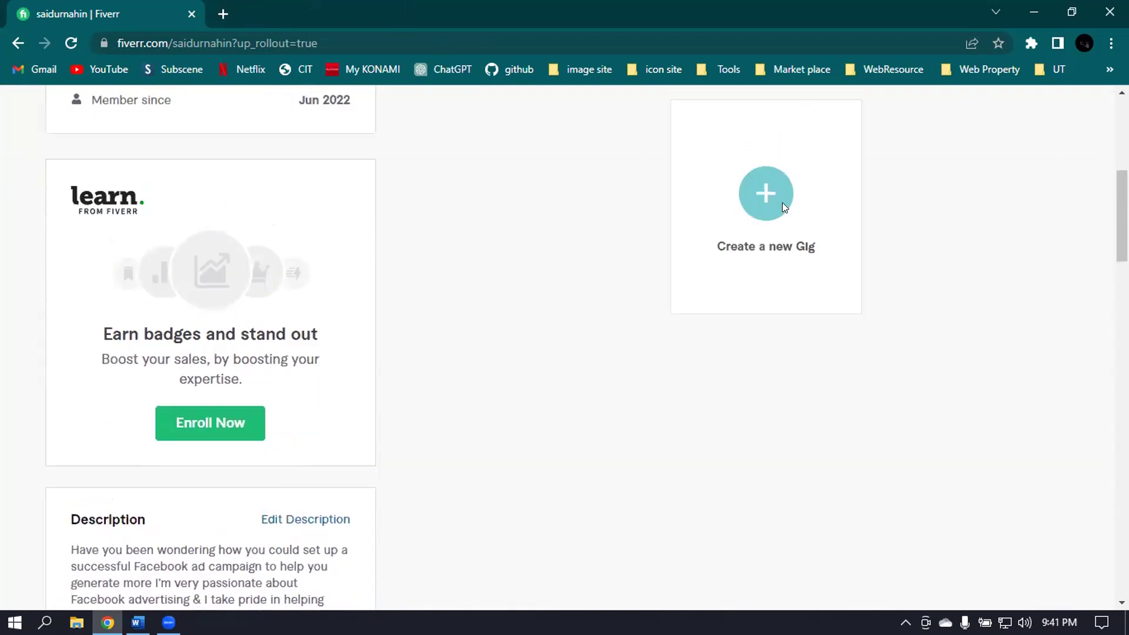
{"action": "scroll", "coordinate": [987, 237], "scroll_direction": "up", "scroll_amount": 3}
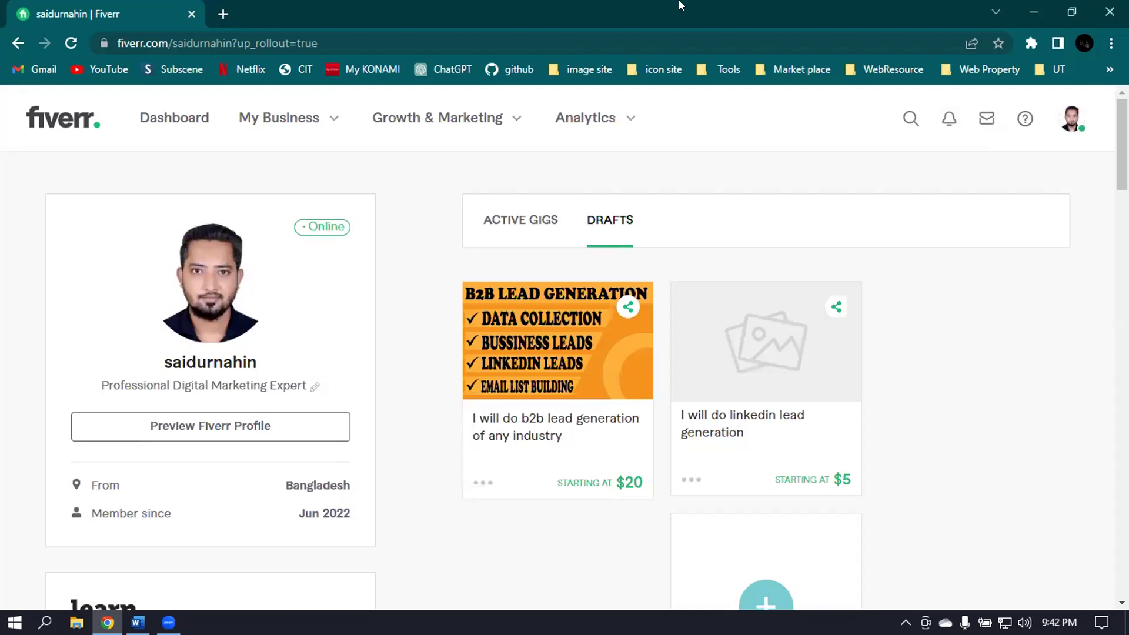
- Bring the minimized browser window back up and close it
{"action": "left_click", "coordinate": [1026, 5]}
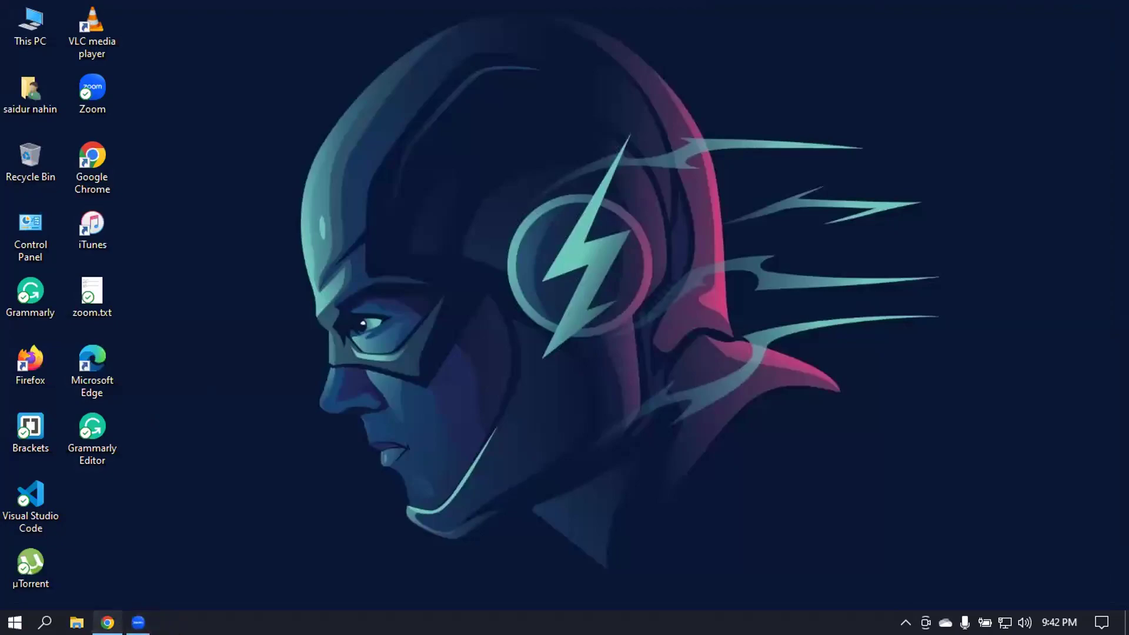
{"action": "left_click", "coordinate": [107, 622]}
{"action": "left_click", "coordinate": [1110, 12]}
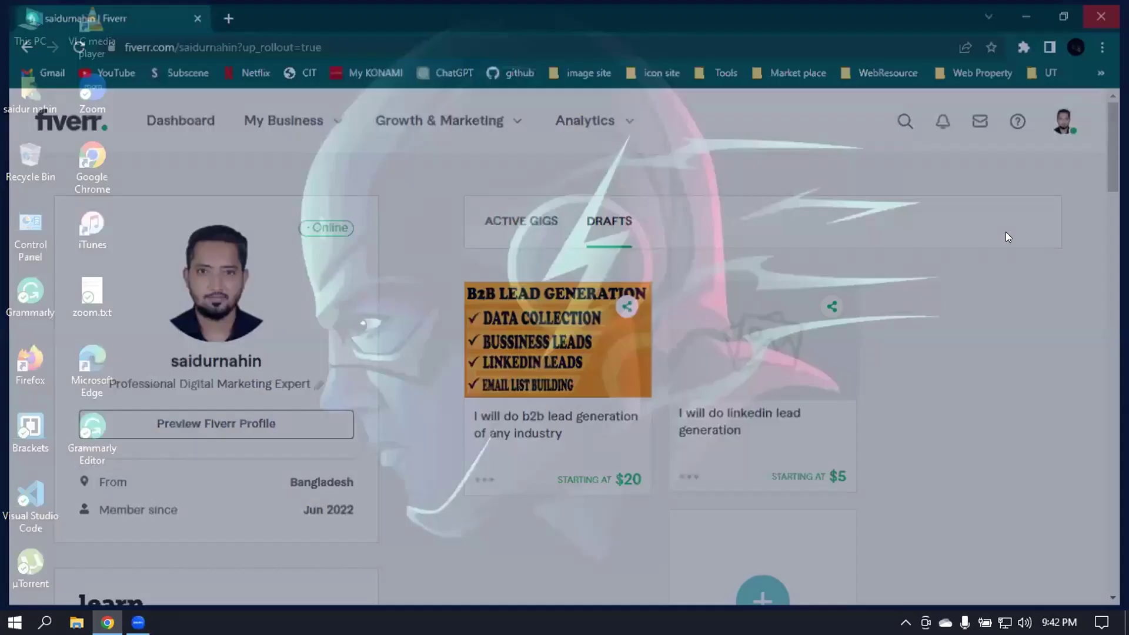
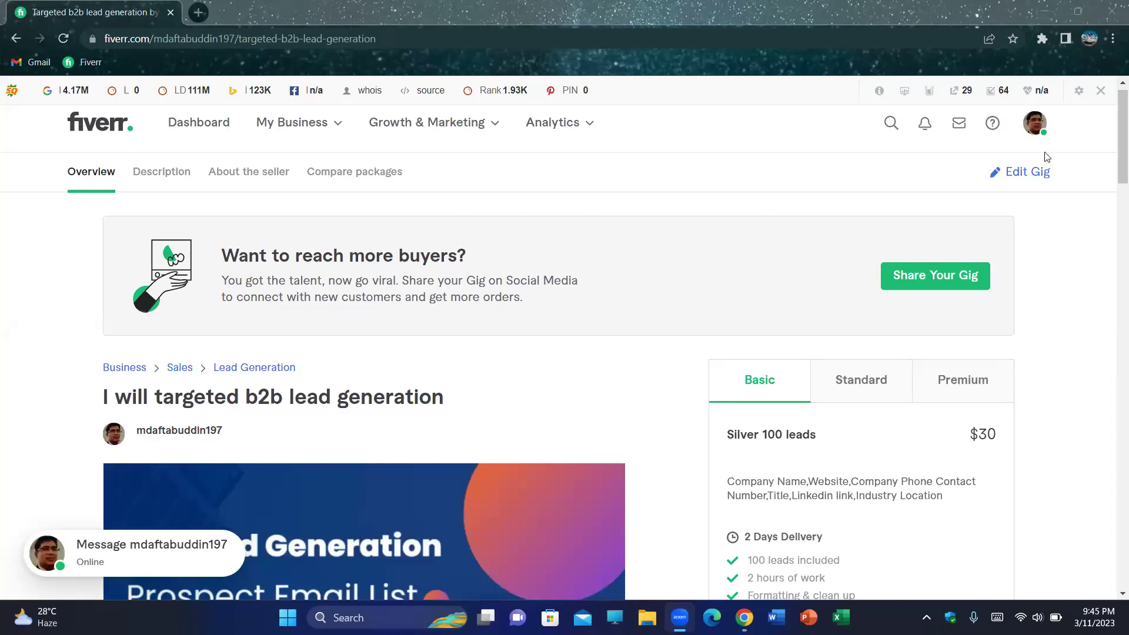
- Review the "I will targeted b2b lead generation" gig page, including its description, seller section and package comparison
{"action": "scroll", "coordinate": [686, 378], "scroll_direction": "down", "scroll_amount": 1}
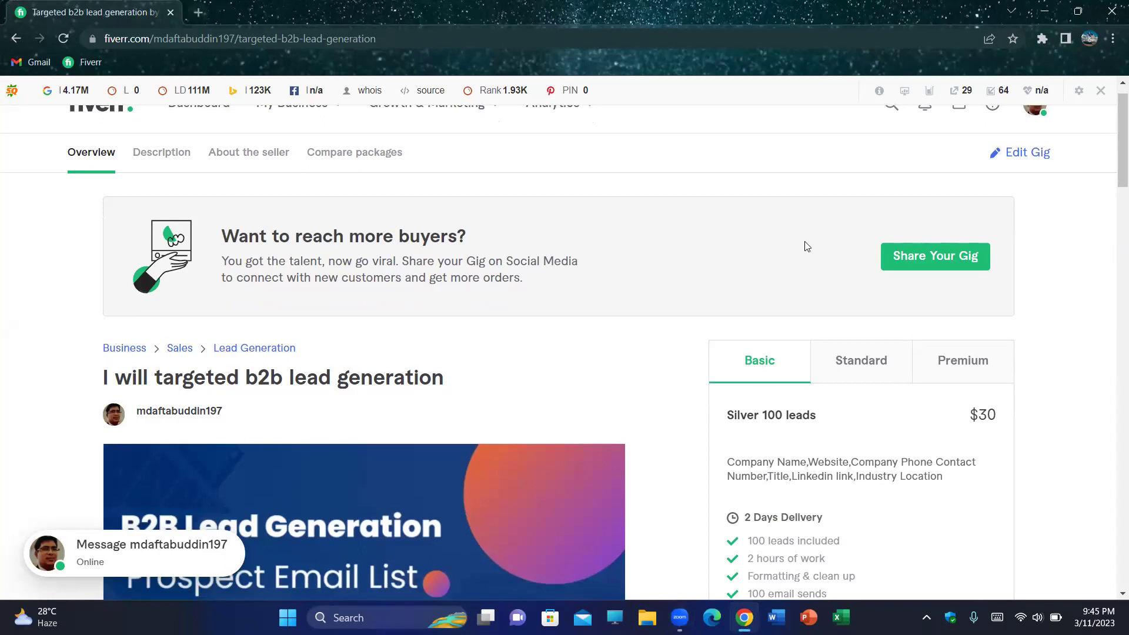
{"action": "scroll", "coordinate": [627, 295], "scroll_direction": "up", "scroll_amount": 1}
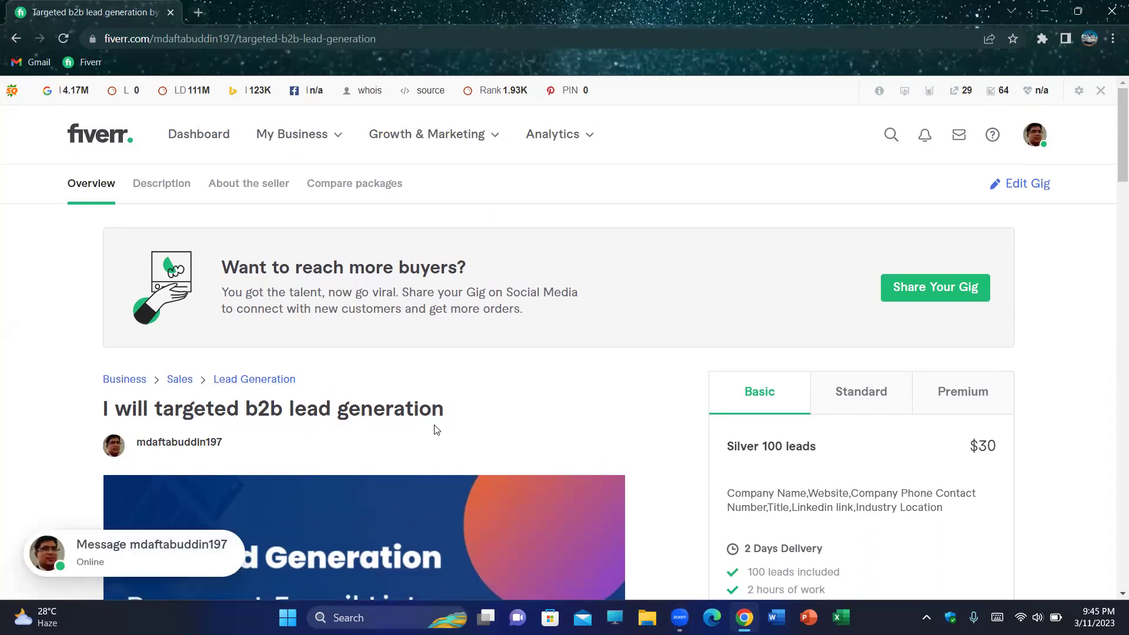
{"action": "scroll", "coordinate": [576, 391], "scroll_direction": "down", "scroll_amount": 3}
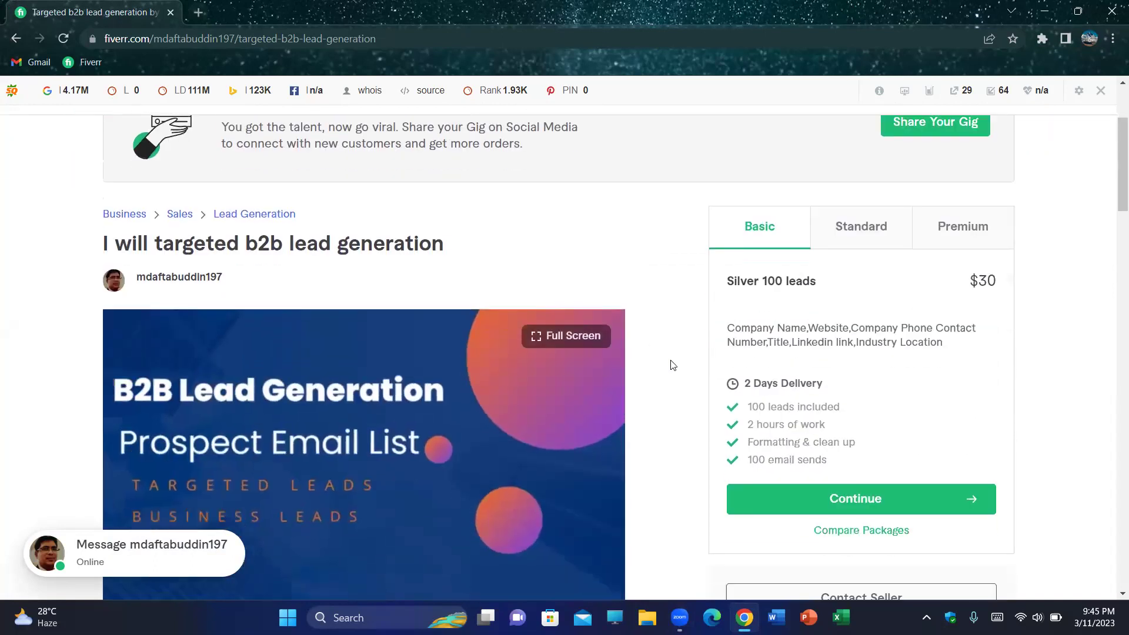
{"action": "scroll", "coordinate": [673, 365], "scroll_direction": "down", "scroll_amount": 7}
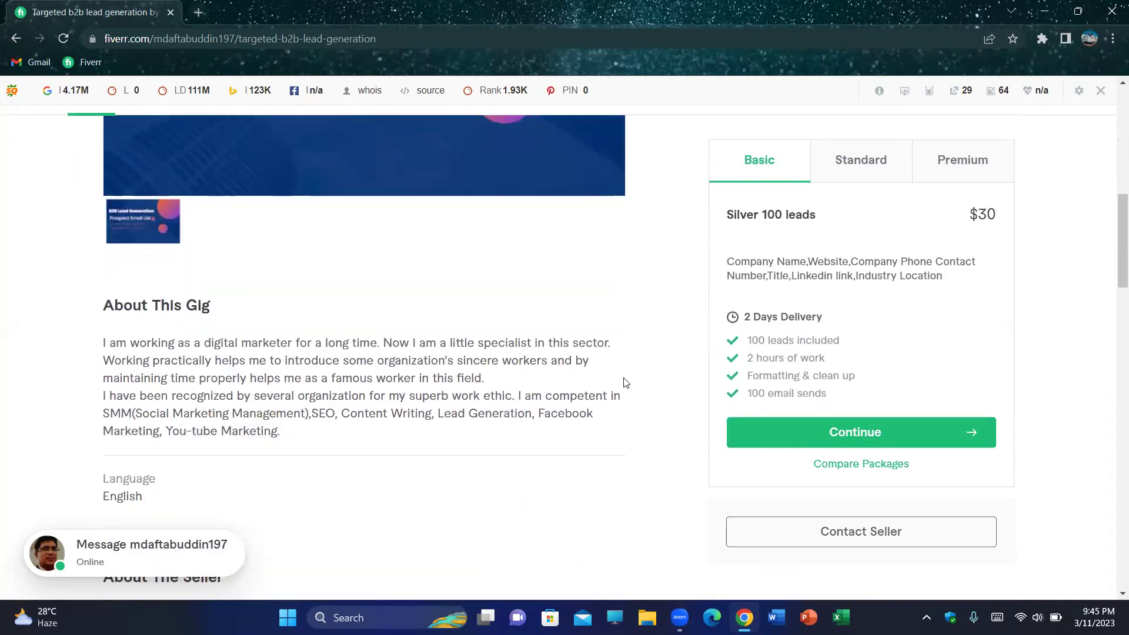
{"action": "scroll", "coordinate": [626, 383], "scroll_direction": "down", "scroll_amount": 10}
{"action": "scroll", "coordinate": [626, 383], "scroll_direction": "down", "scroll_amount": 3}
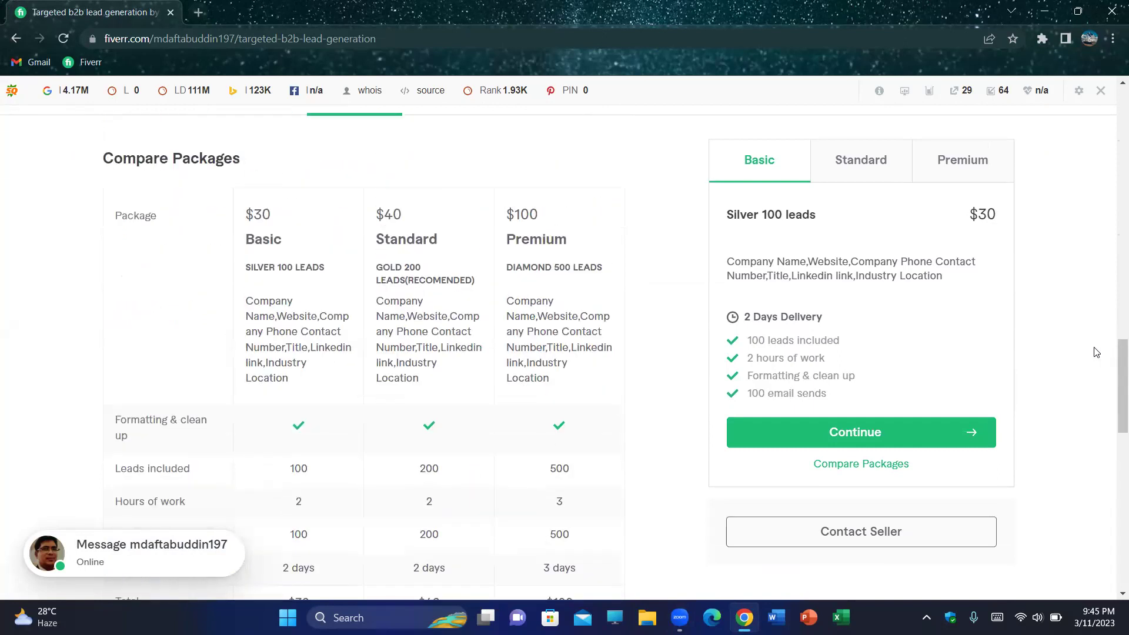
{"action": "scroll", "coordinate": [1097, 352], "scroll_direction": "up", "scroll_amount": 15}
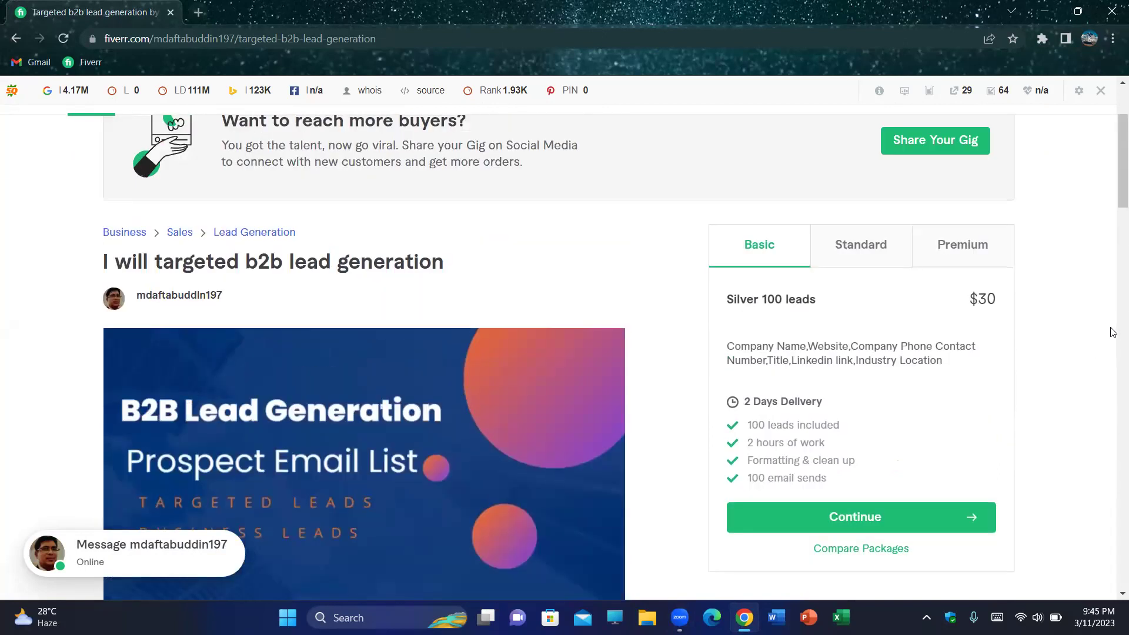
{"action": "scroll", "coordinate": [1112, 312], "scroll_direction": "up", "scroll_amount": 3}
- Open the seller's Gigs management page and dismiss the availability tip
{"action": "left_click", "coordinate": [1038, 135]}
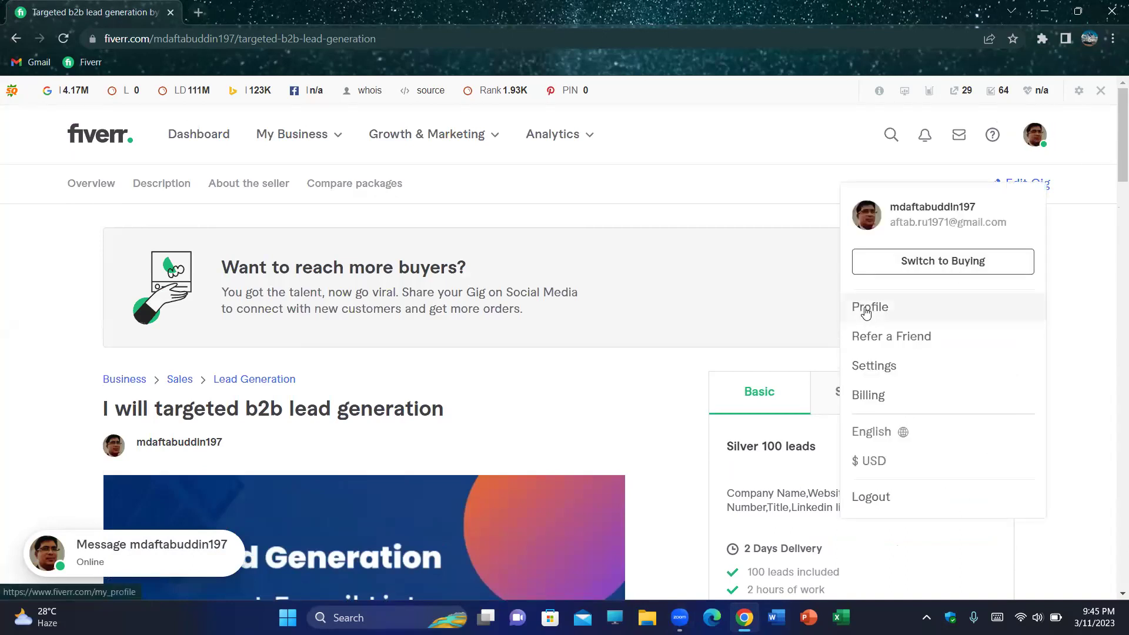
{"action": "left_click", "coordinate": [746, 322]}
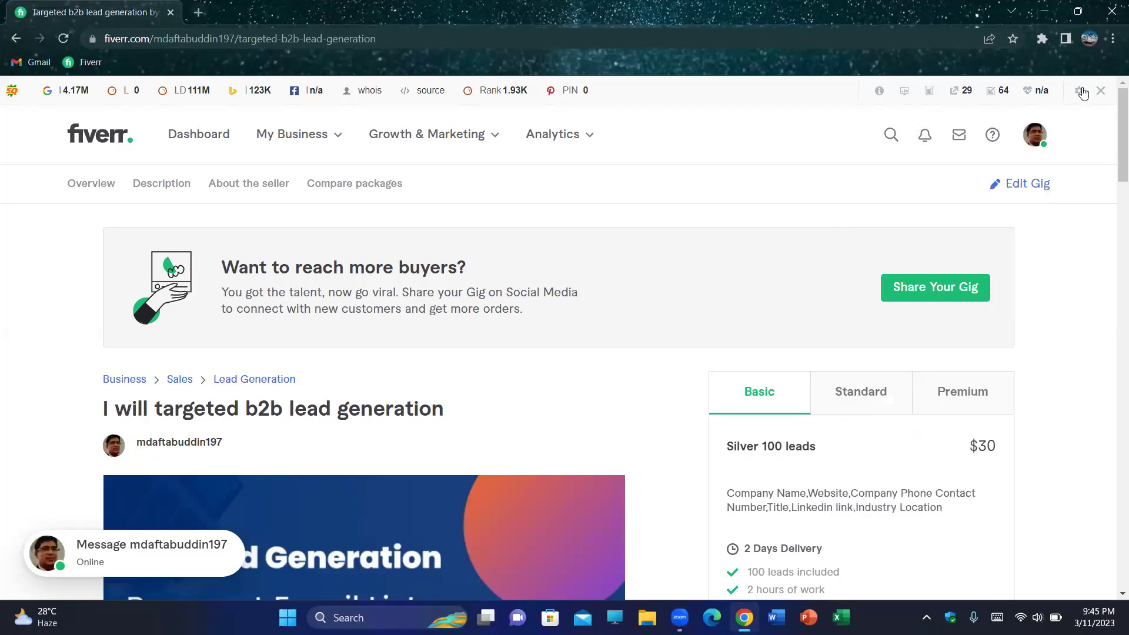
{"action": "left_click", "coordinate": [297, 136]}
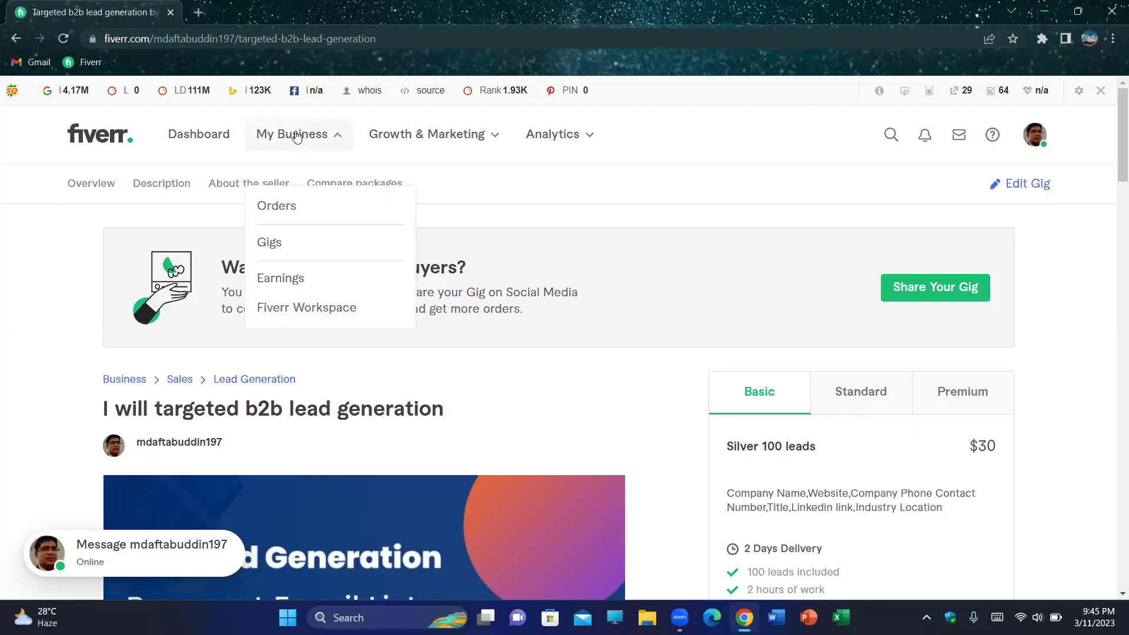
{"action": "left_click", "coordinate": [291, 244]}
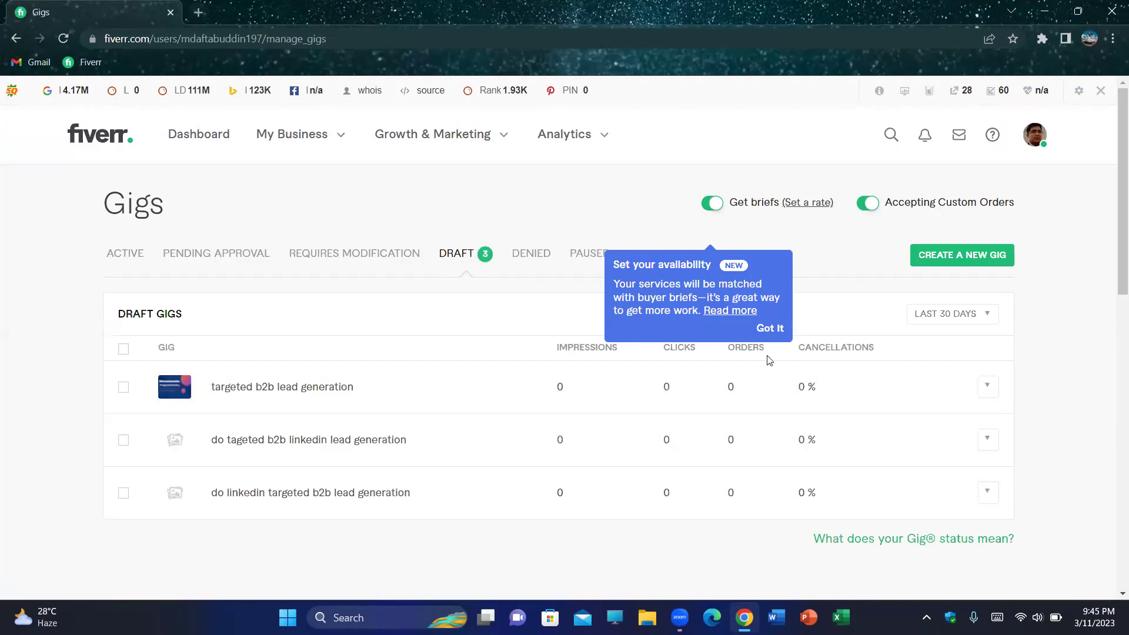
{"action": "left_click", "coordinate": [770, 329]}
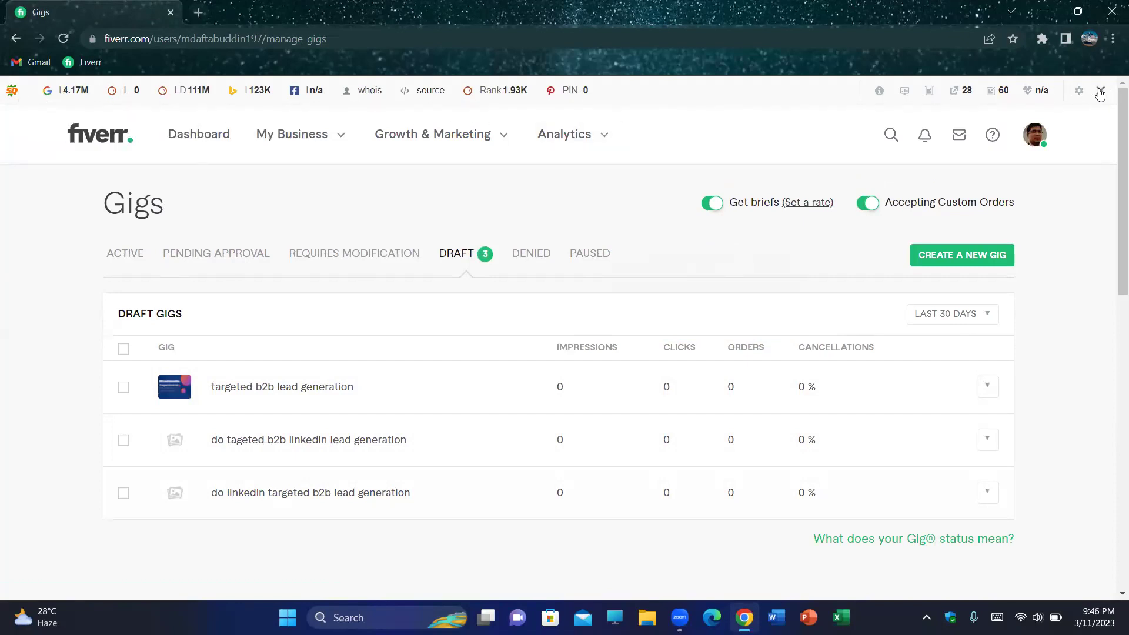
- Disable the Ubersuggest, Keyword Surfer and SEOquake browser extensions, and reload the Gigs page
{"action": "left_click", "coordinate": [1100, 90]}
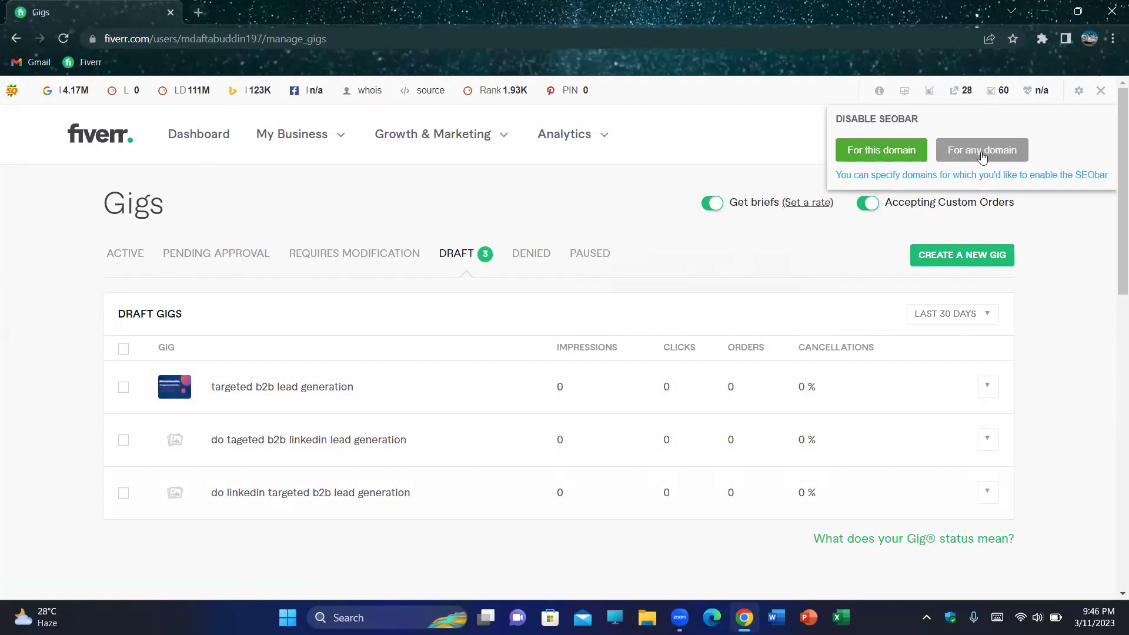
{"action": "left_click", "coordinate": [1042, 38]}
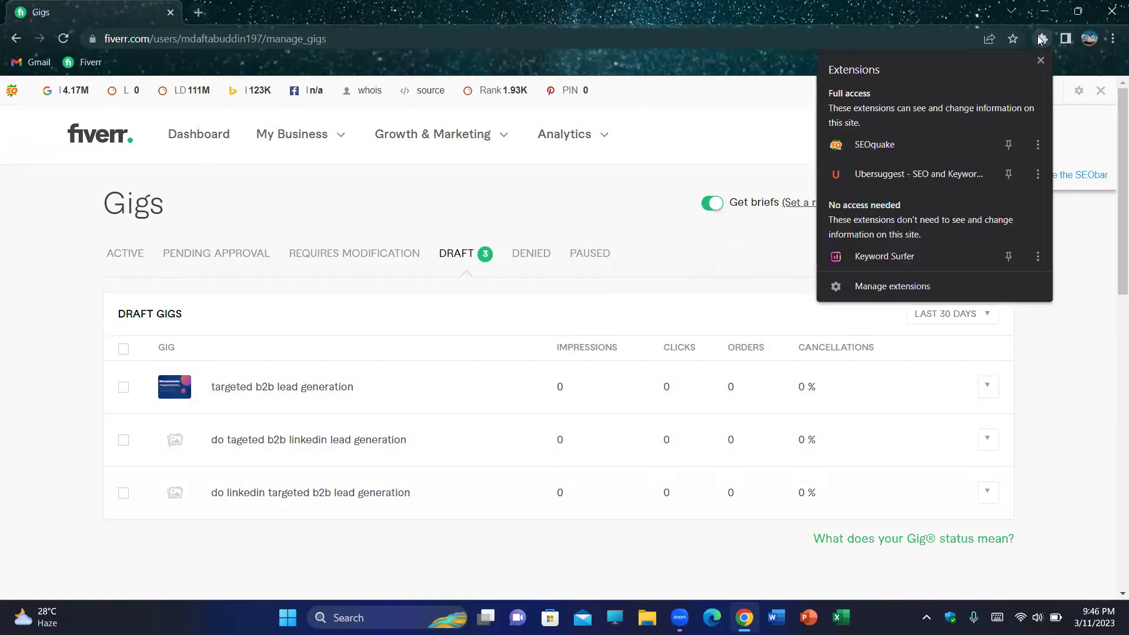
{"action": "left_click", "coordinate": [904, 287]}
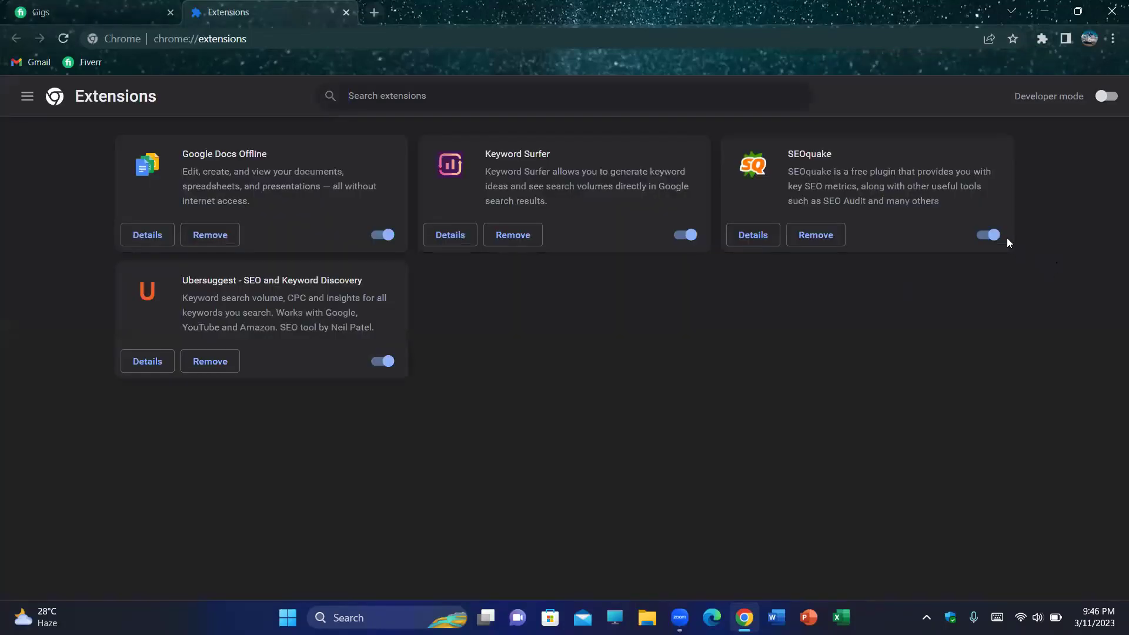
{"action": "left_click", "coordinate": [379, 231]}
{"action": "left_click", "coordinate": [384, 235]}
{"action": "left_click", "coordinate": [376, 362]}
{"action": "left_click", "coordinate": [685, 232]}
{"action": "left_click", "coordinate": [988, 237]}
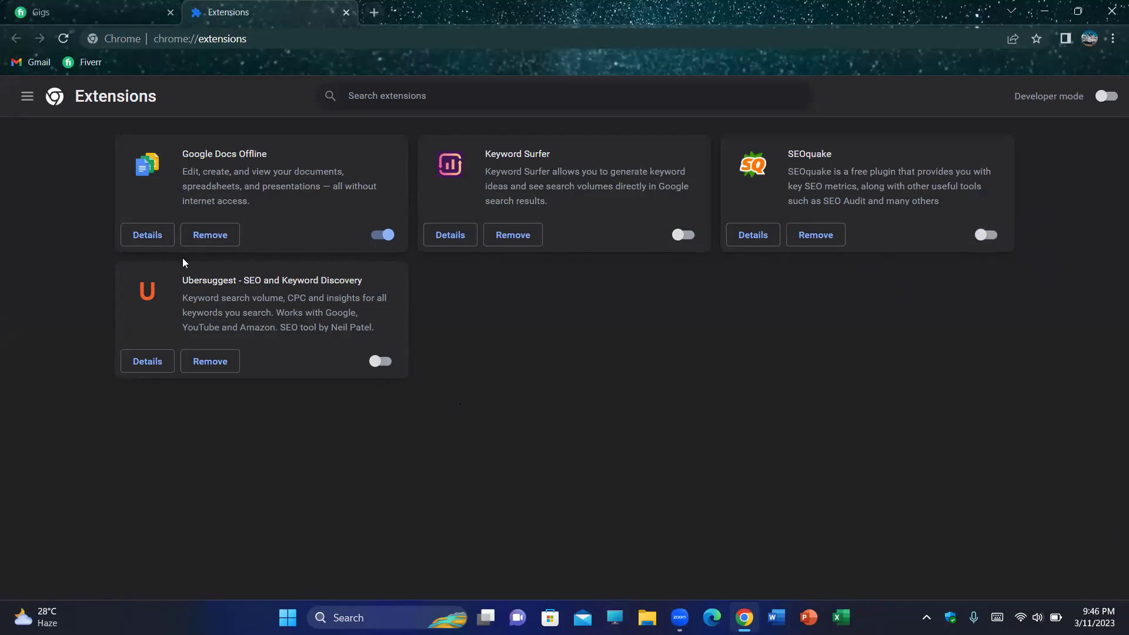
{"action": "left_click", "coordinate": [346, 12]}
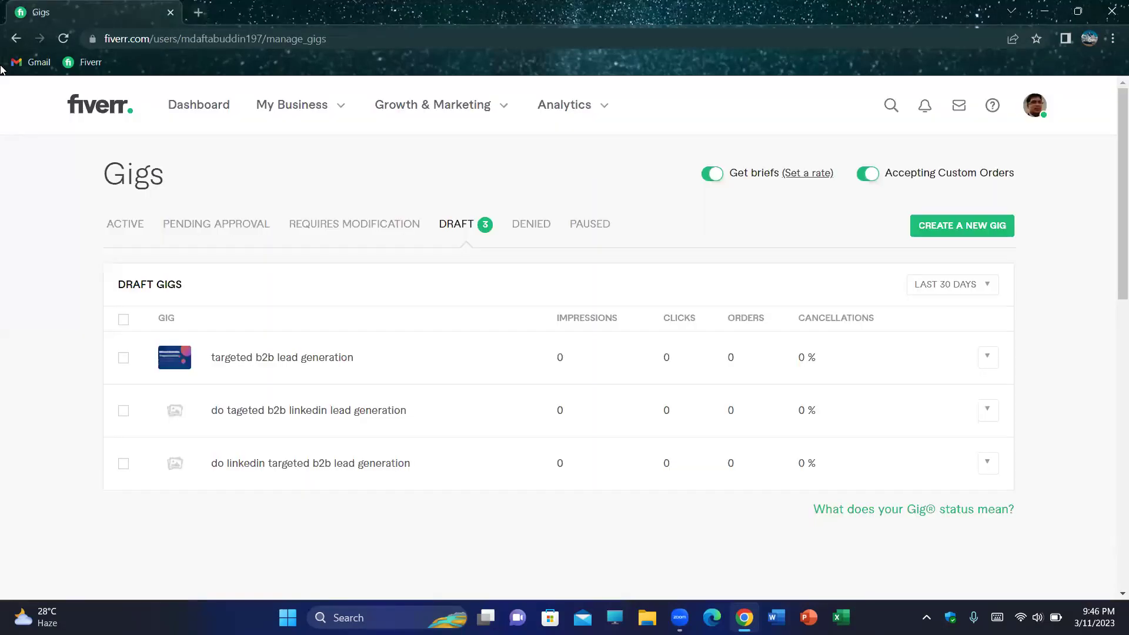
{"action": "left_click", "coordinate": [64, 38]}
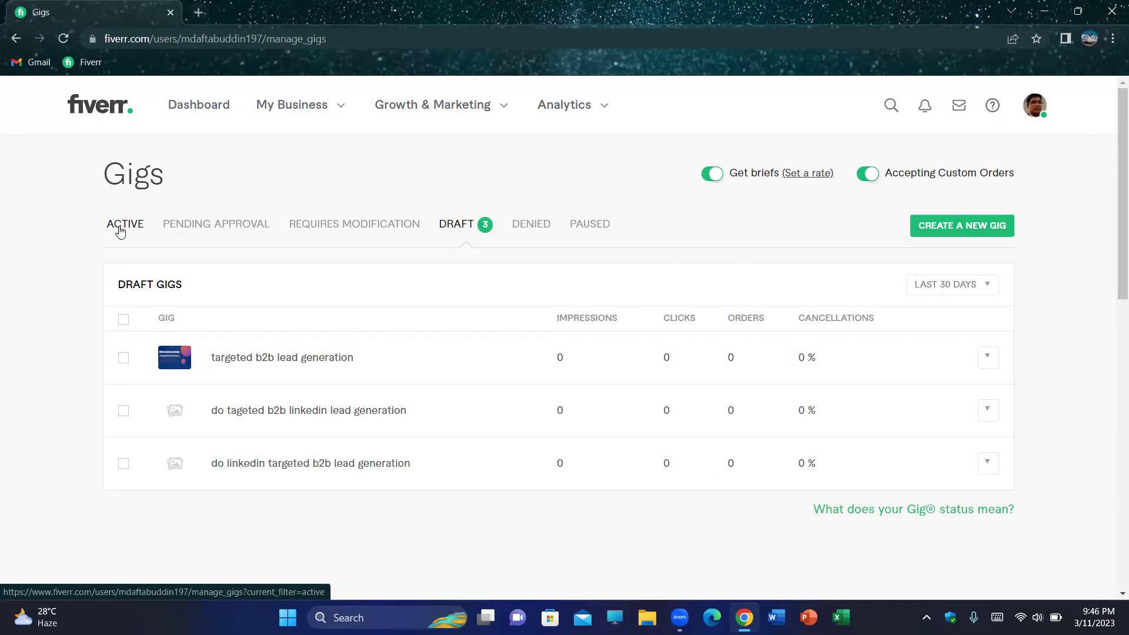
- Check the active, pending approval, requires modification, draft and denied gig lists, and return to the drafts
{"action": "left_click", "coordinate": [120, 231]}
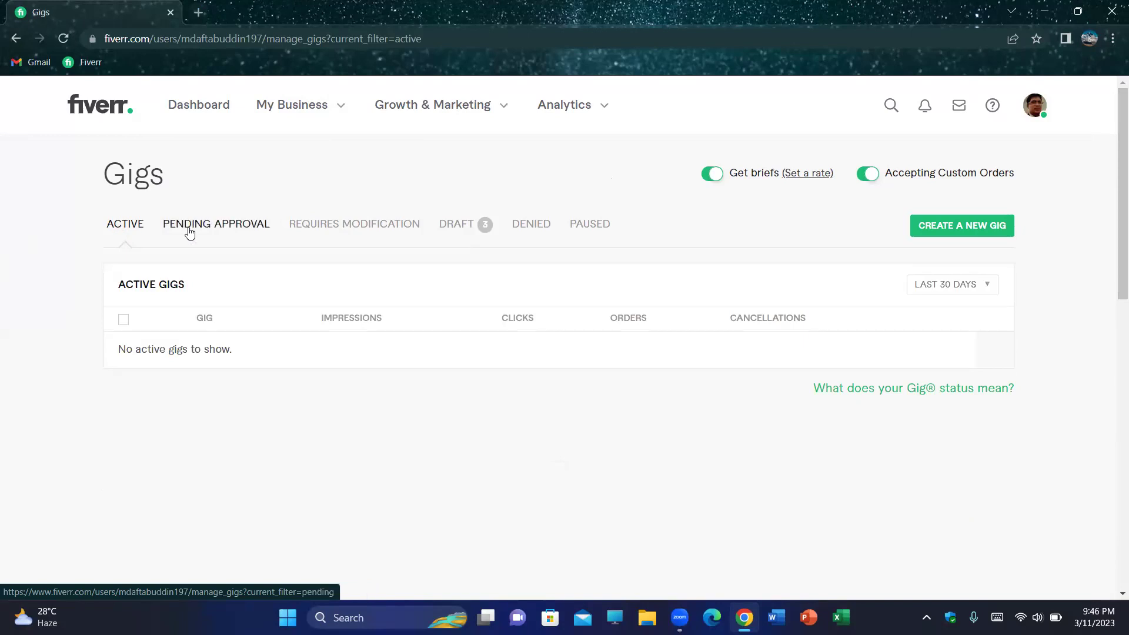
{"action": "left_click", "coordinate": [220, 234]}
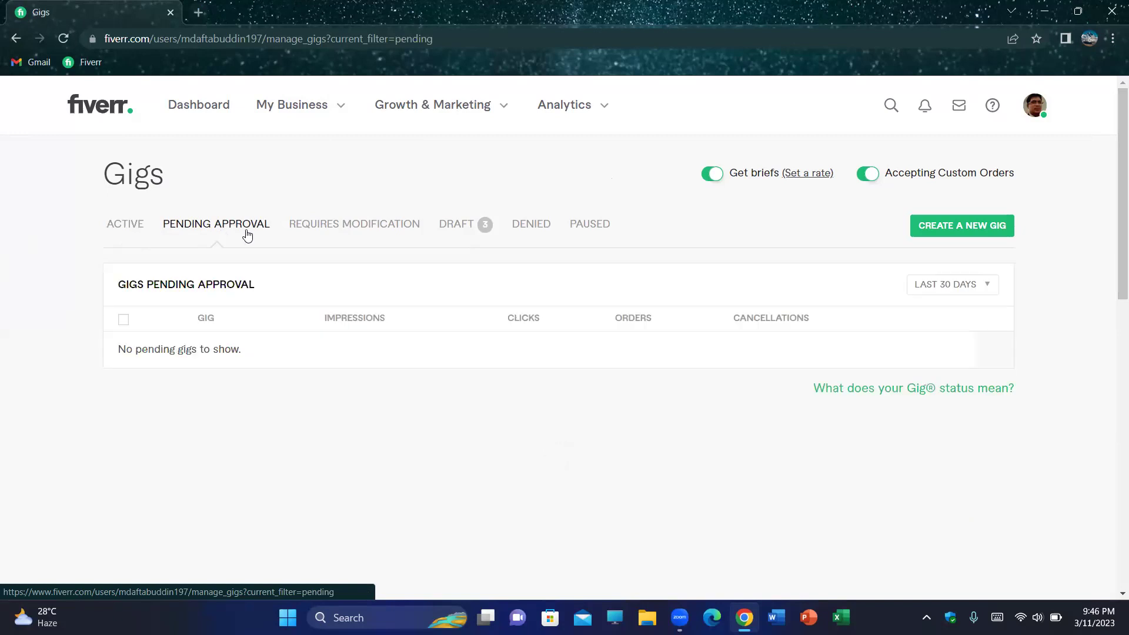
{"action": "left_click", "coordinate": [359, 234]}
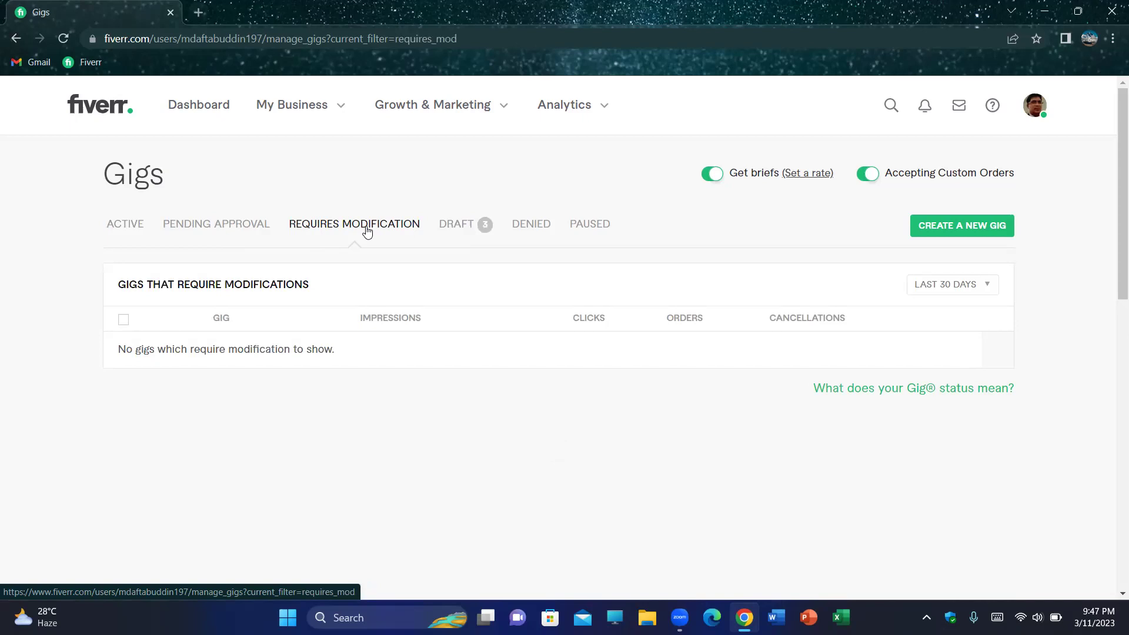
{"action": "left_click", "coordinate": [474, 229]}
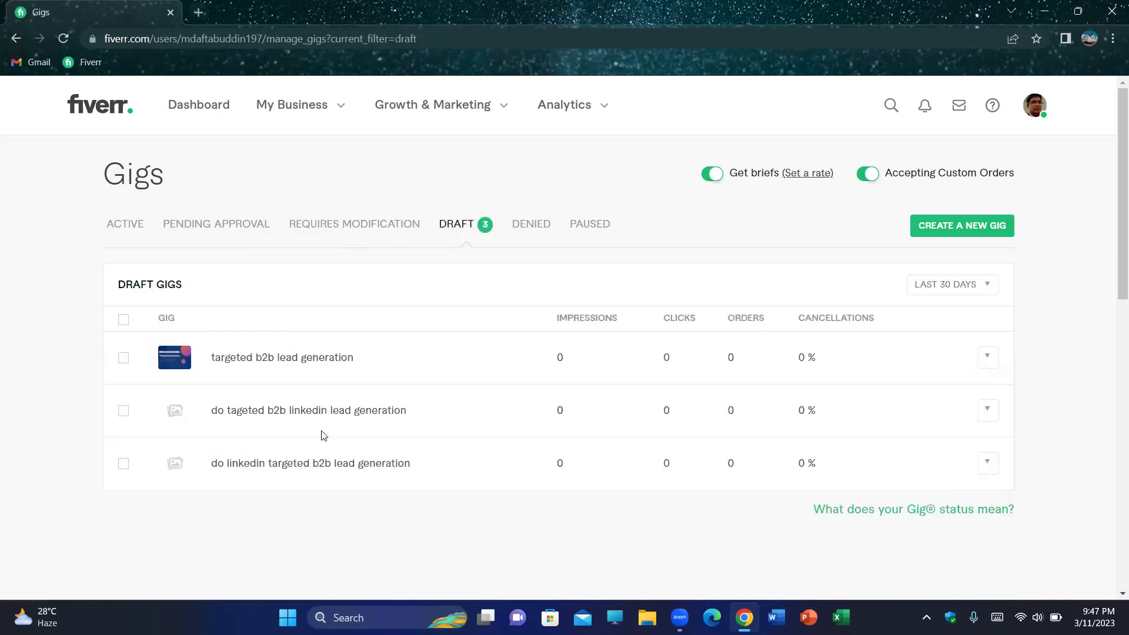
{"action": "left_click", "coordinate": [531, 228]}
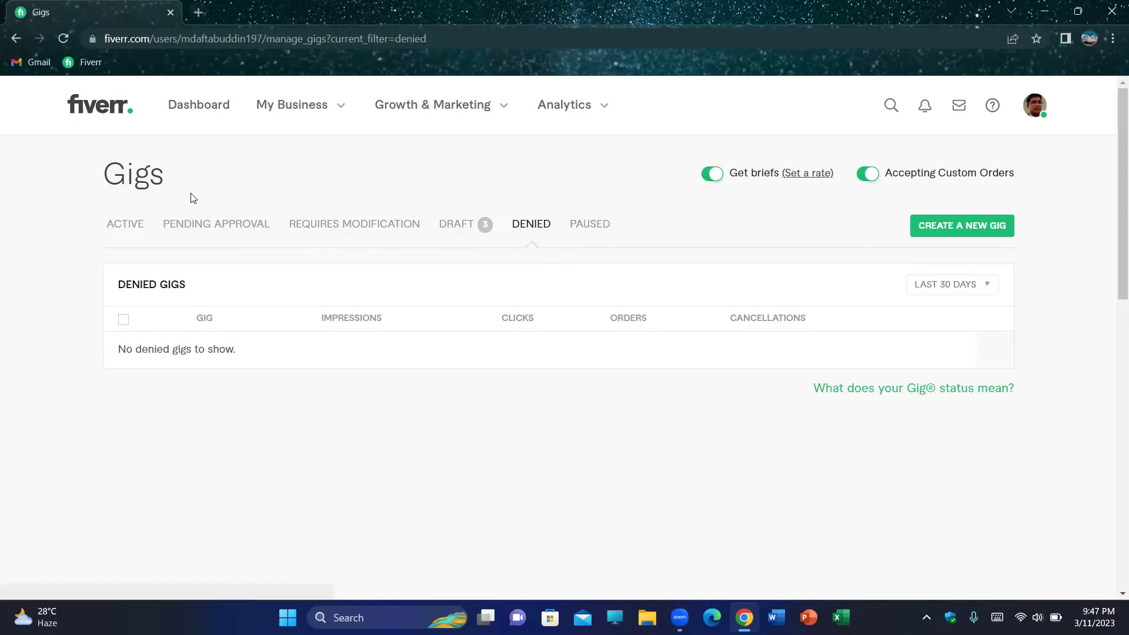
{"action": "left_click", "coordinate": [126, 223]}
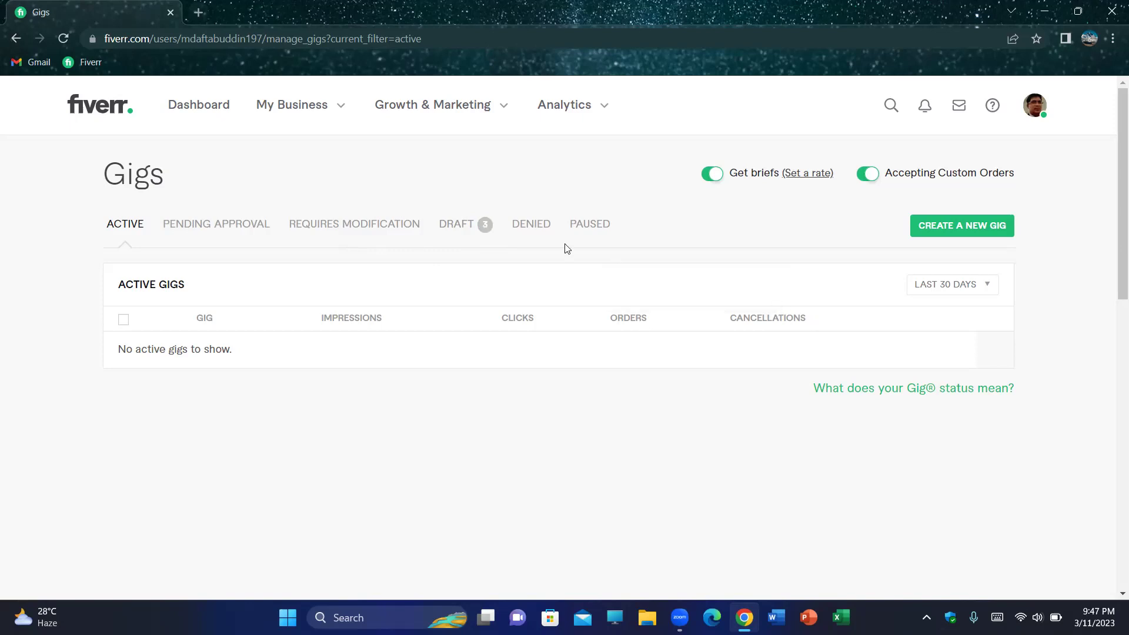
{"action": "left_click", "coordinate": [474, 227]}
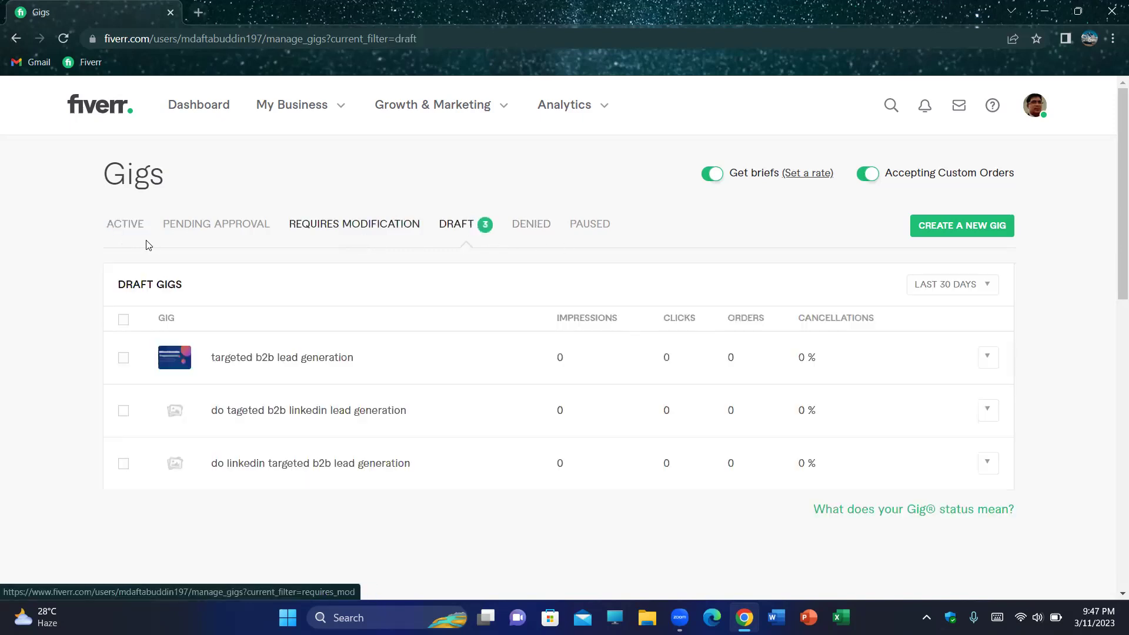
- Look at the actions available for the "targeted b2b lead generation" draft, and check the paused gigs before returning to the drafts
{"action": "left_click", "coordinate": [988, 357]}
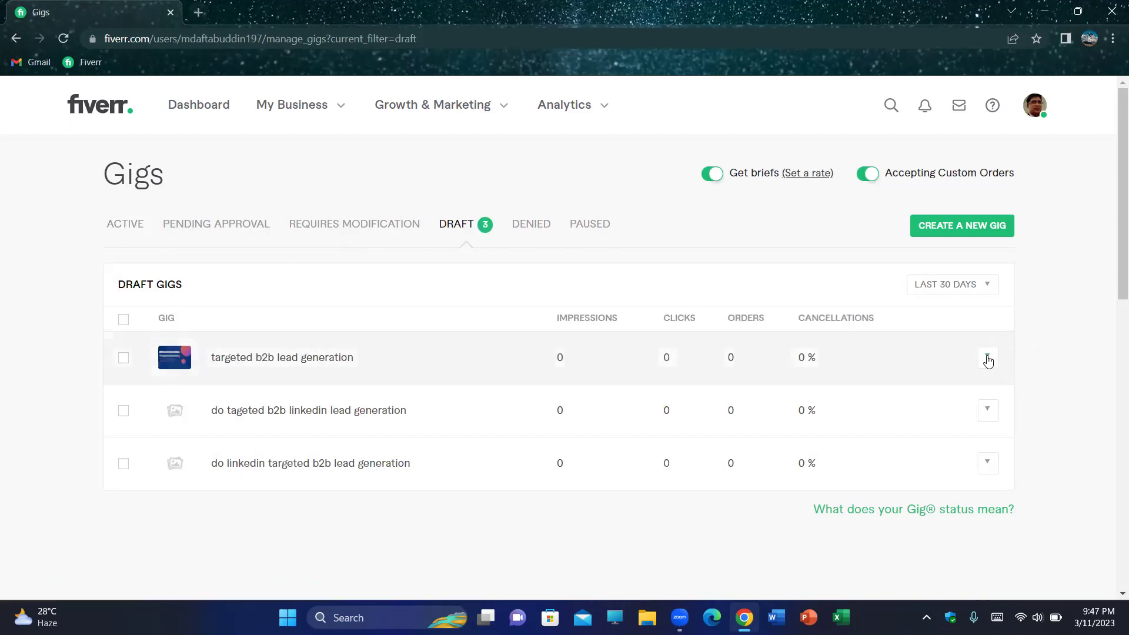
{"action": "left_click", "coordinate": [987, 358]}
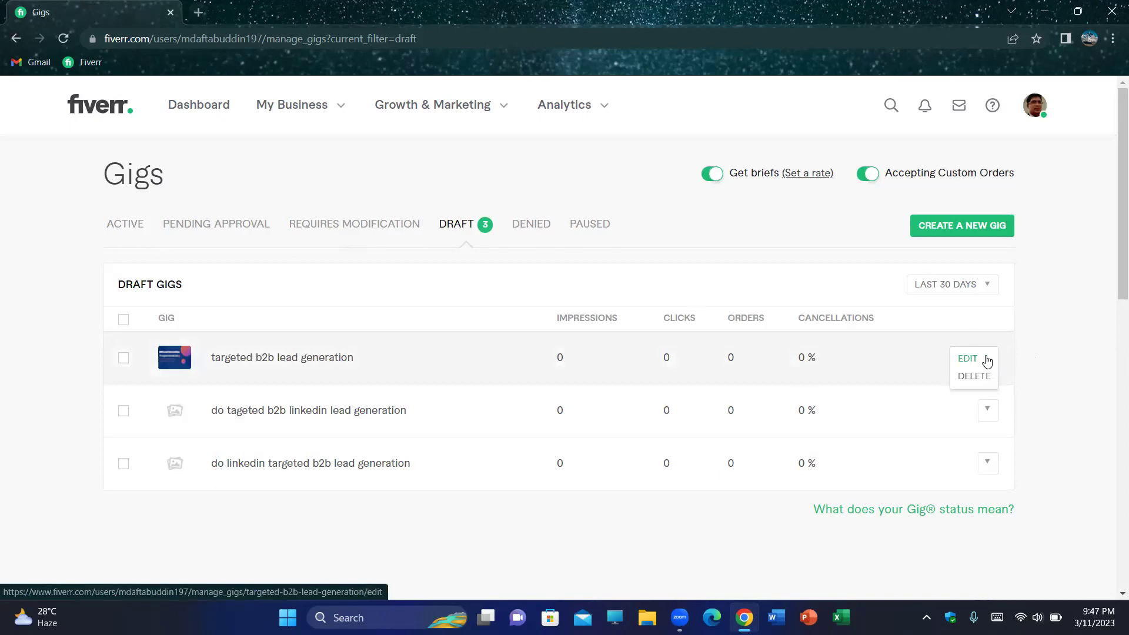
{"action": "key", "text": "XF86AudioRaiseVolume"}
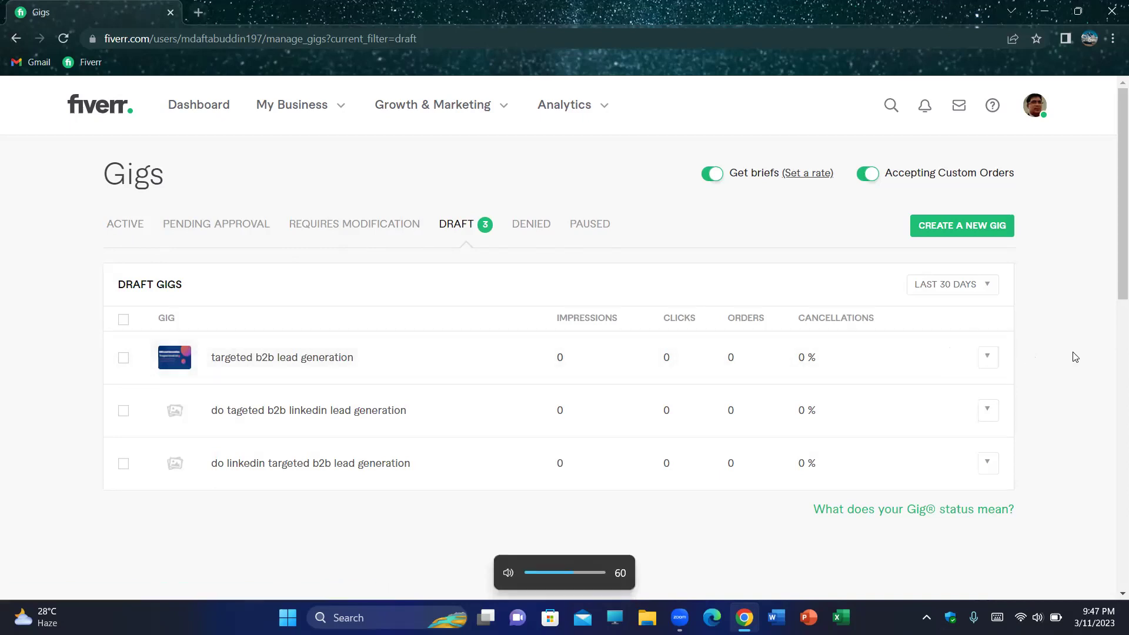
{"action": "key", "text": "XF86AudioRaiseVolume"}
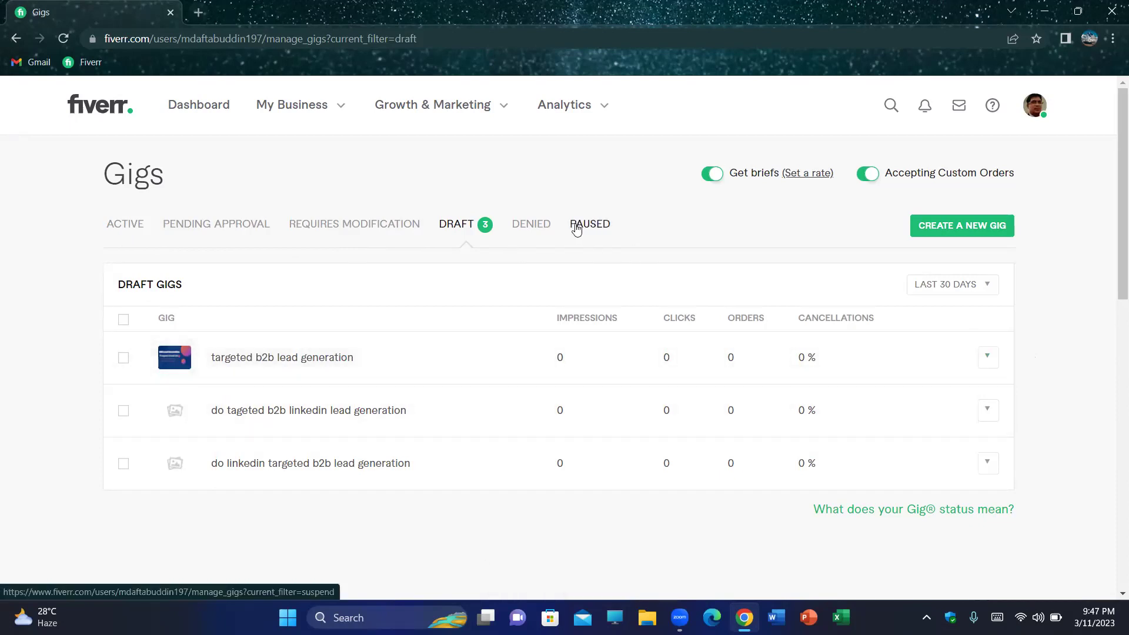
{"action": "left_click", "coordinate": [579, 224]}
{"action": "left_click", "coordinate": [459, 224]}
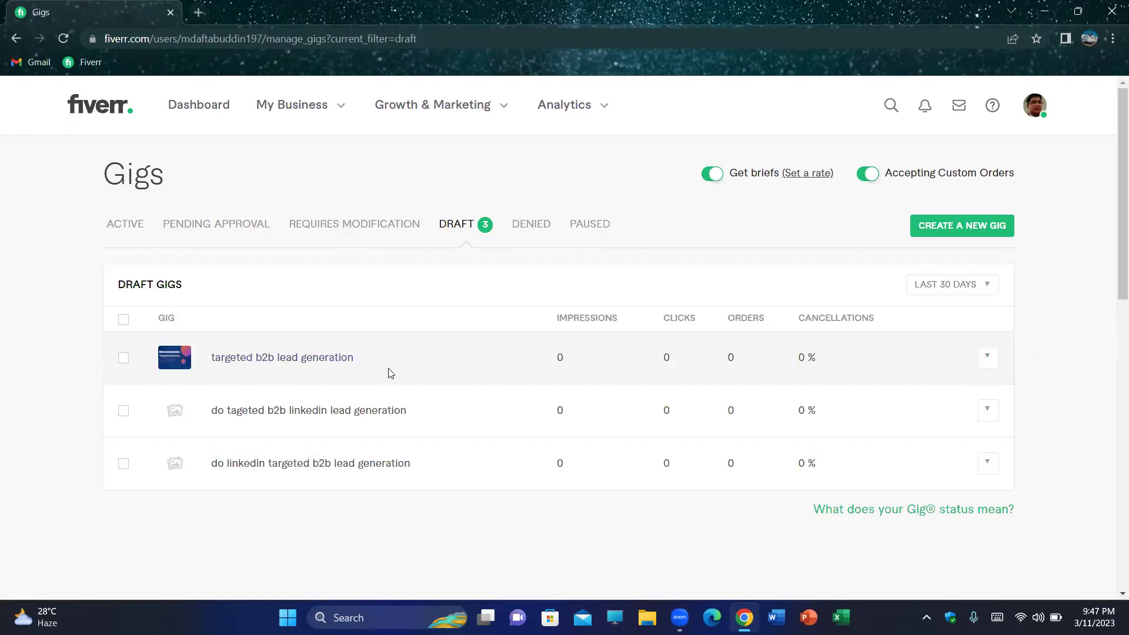
- Open the "targeted b2b lead generation" draft for editing and review its title, category, service type and language
{"action": "left_click", "coordinate": [984, 367]}
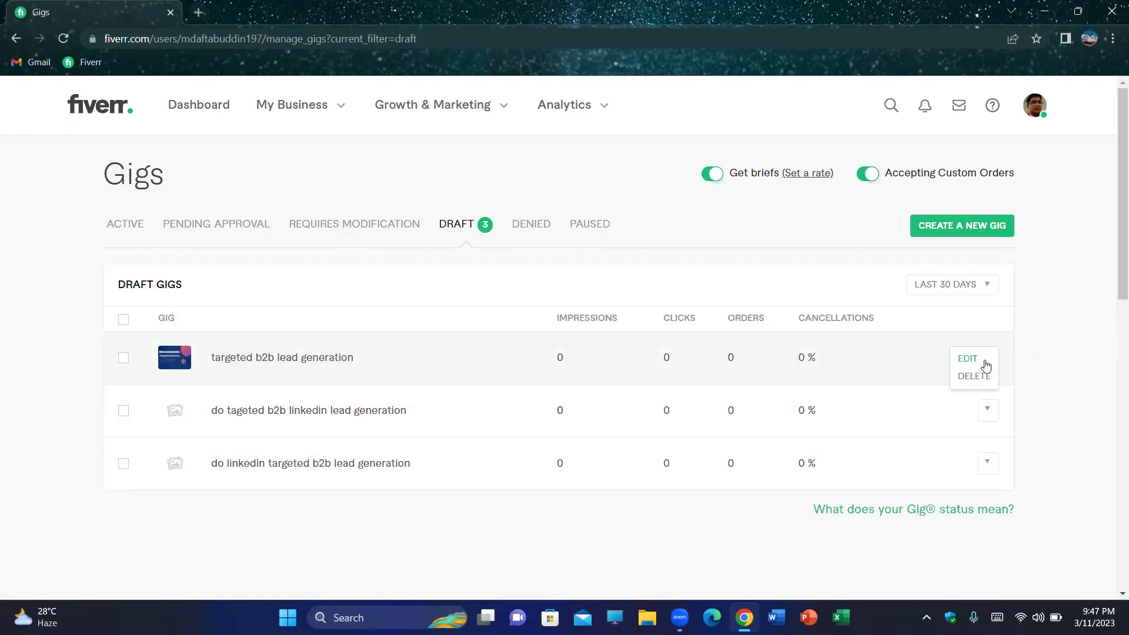
{"action": "left_click", "coordinate": [965, 360]}
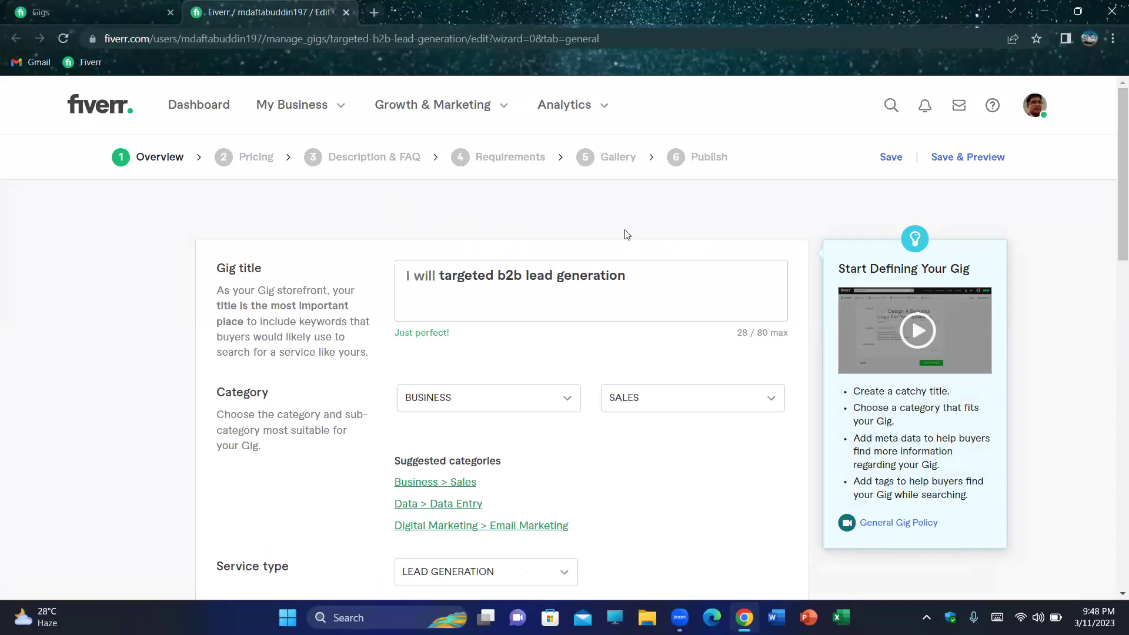
{"action": "scroll", "coordinate": [647, 352], "scroll_direction": "down", "scroll_amount": 1}
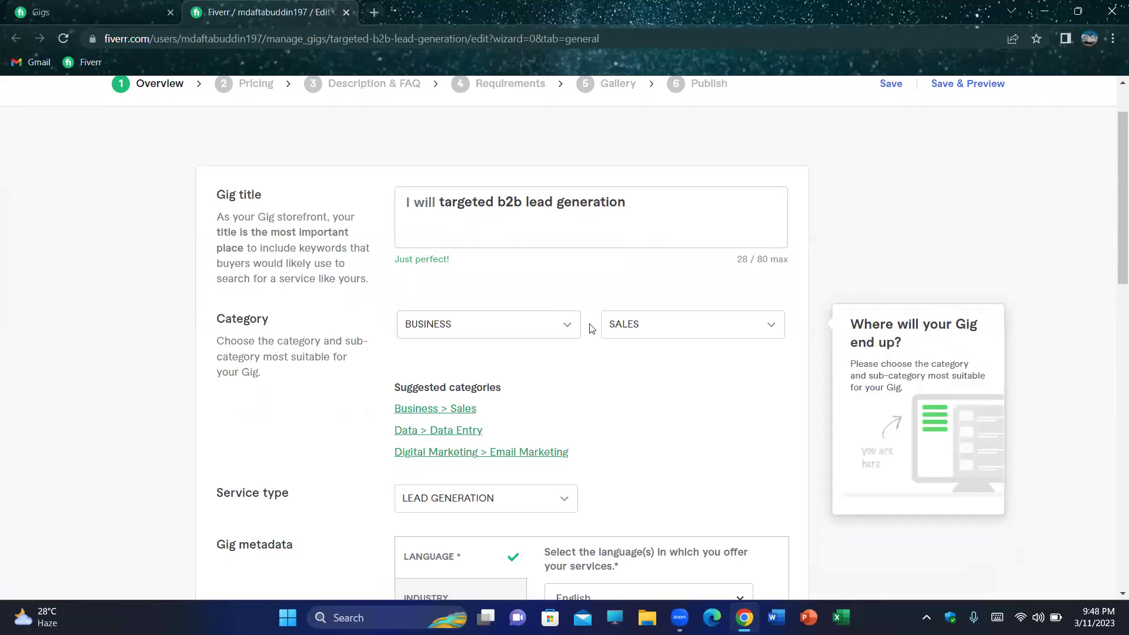
{"action": "scroll", "coordinate": [581, 357], "scroll_direction": "down", "scroll_amount": 1}
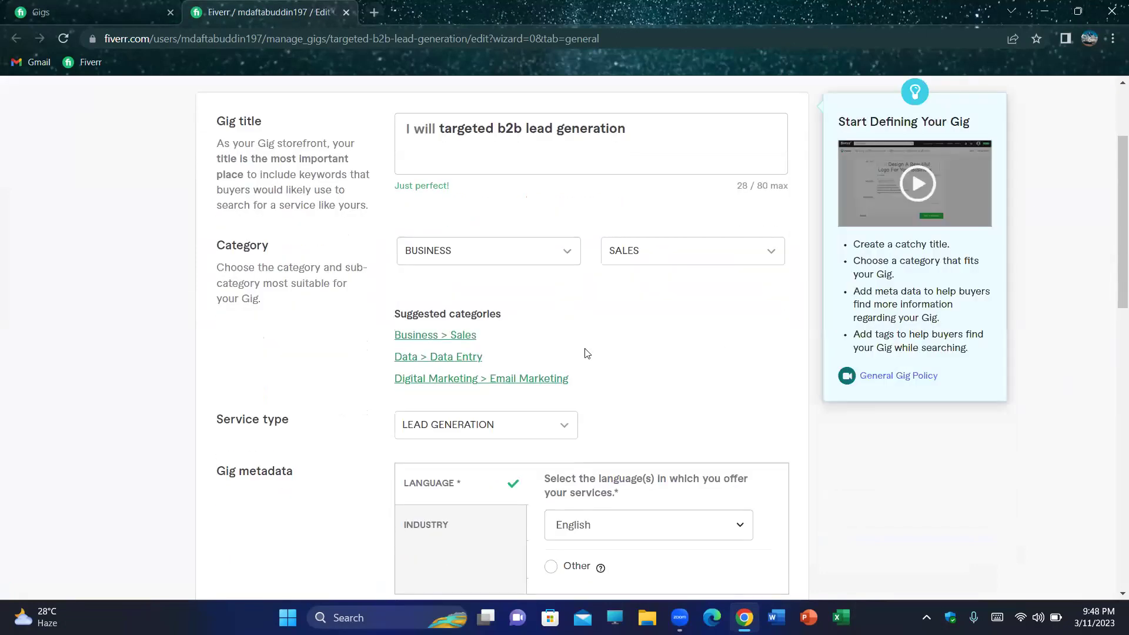
{"action": "scroll", "coordinate": [713, 351], "scroll_direction": "down", "scroll_amount": 2}
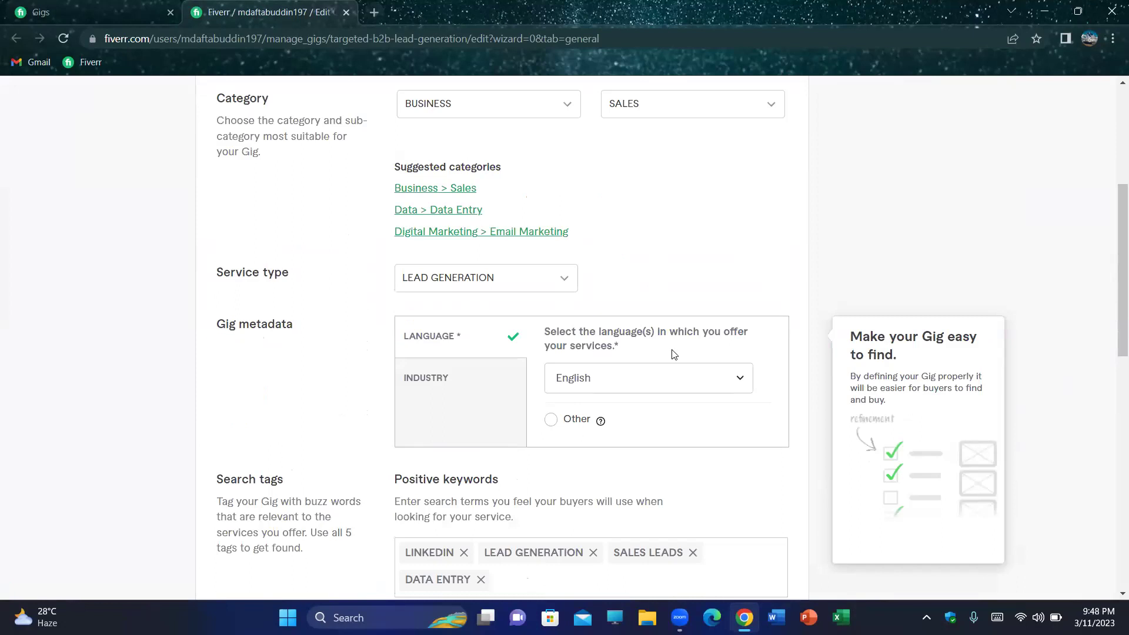
- Select Real estate, Retail & wholesale, and Marketing & advertising as the industries in the gig metadata
{"action": "left_click", "coordinate": [426, 395]}
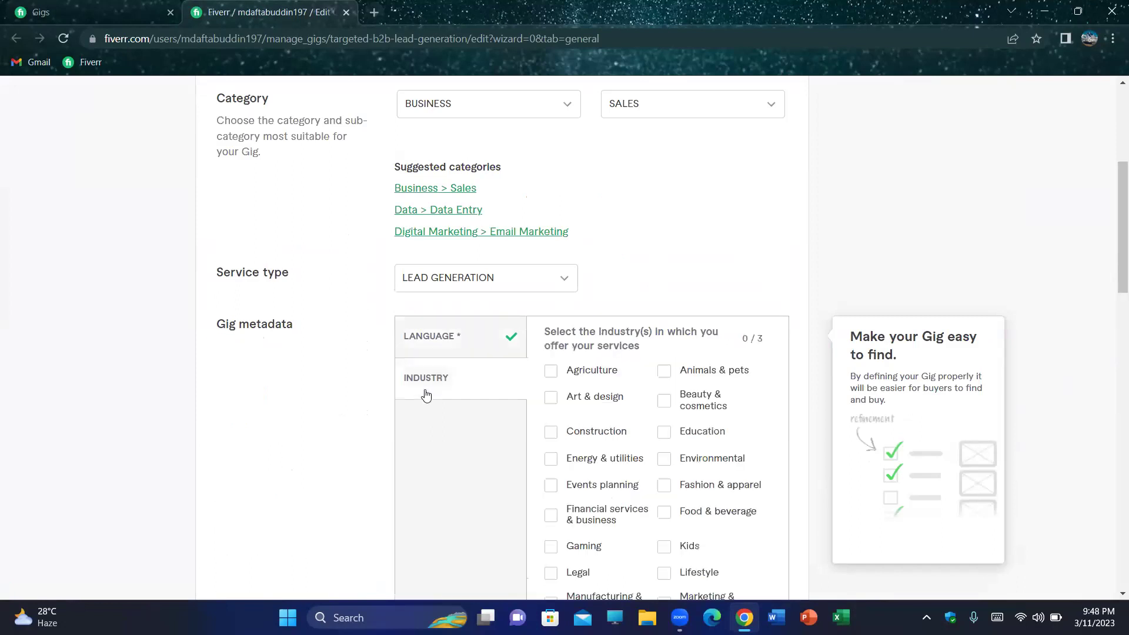
{"action": "scroll", "coordinate": [714, 368], "scroll_direction": "down", "scroll_amount": 1}
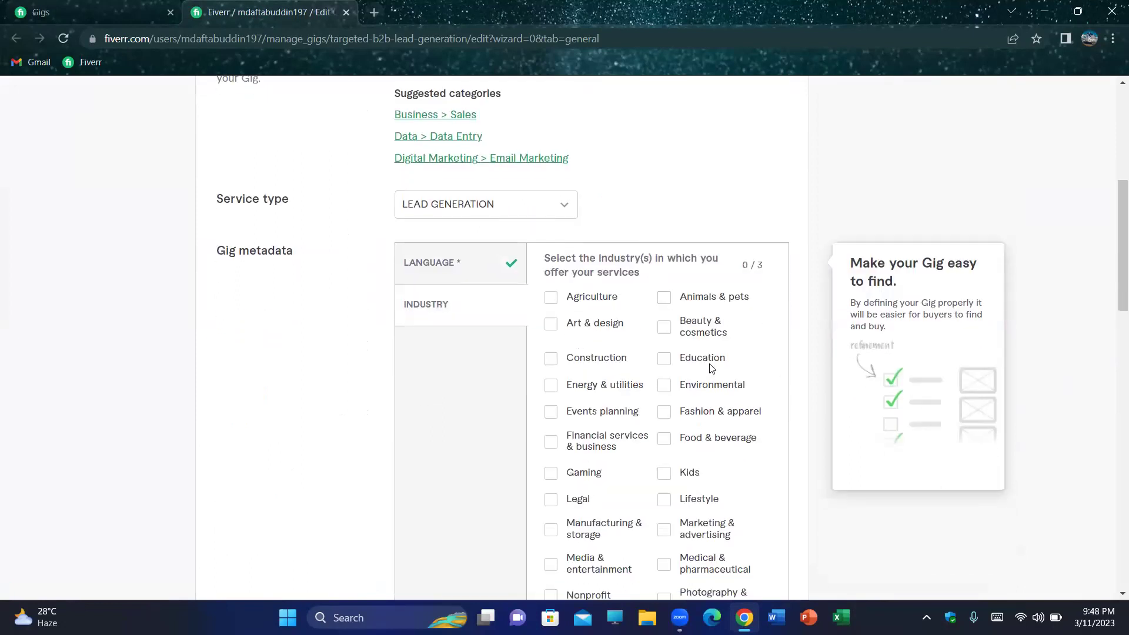
{"action": "scroll", "coordinate": [712, 368], "scroll_direction": "down", "scroll_amount": 1}
{"action": "scroll", "coordinate": [711, 368], "scroll_direction": "down", "scroll_amount": 10}
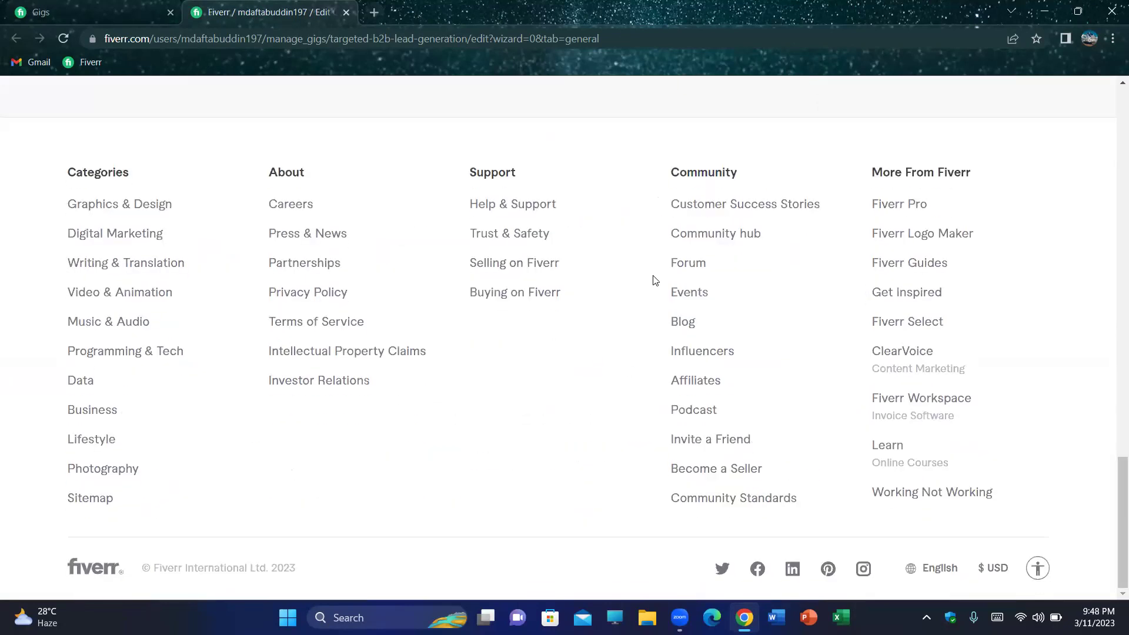
{"action": "scroll", "coordinate": [654, 280], "scroll_direction": "up", "scroll_amount": 6}
{"action": "scroll", "coordinate": [655, 280], "scroll_direction": "up", "scroll_amount": 2}
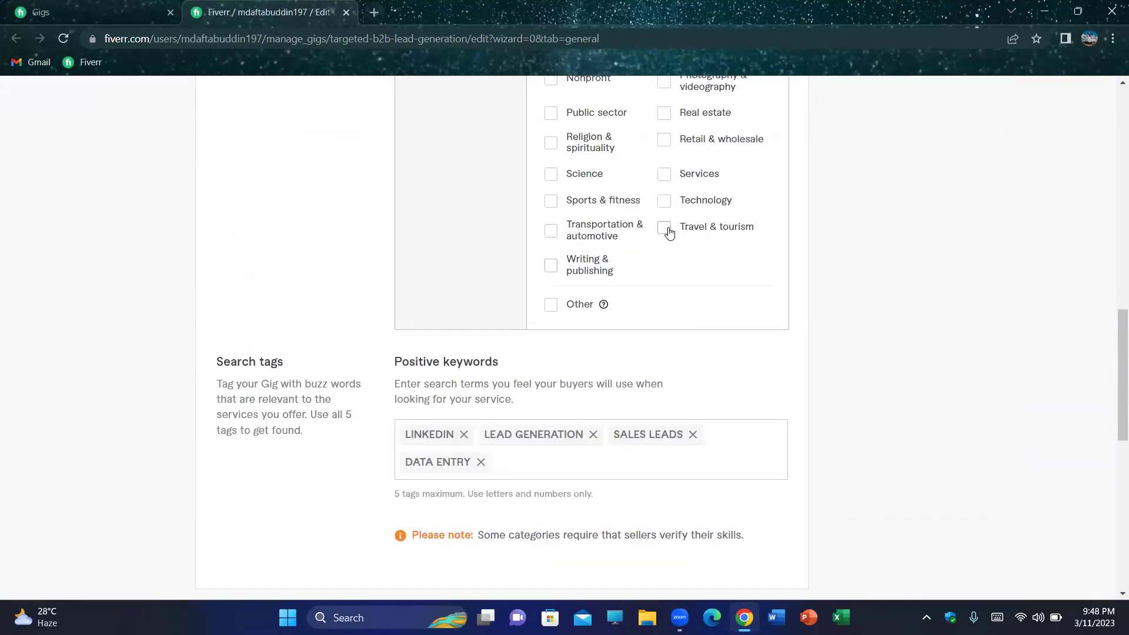
{"action": "left_click", "coordinate": [665, 115]}
{"action": "scroll", "coordinate": [701, 319], "scroll_direction": "up", "scroll_amount": 1}
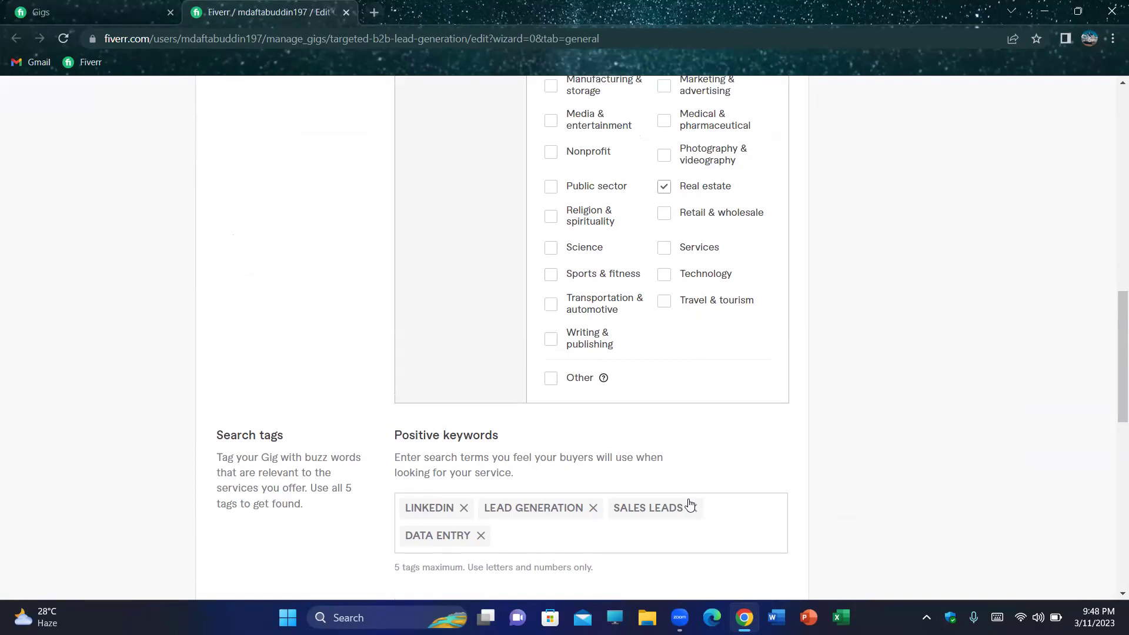
{"action": "left_click", "coordinate": [665, 215]}
{"action": "scroll", "coordinate": [607, 227], "scroll_direction": "up", "scroll_amount": 2}
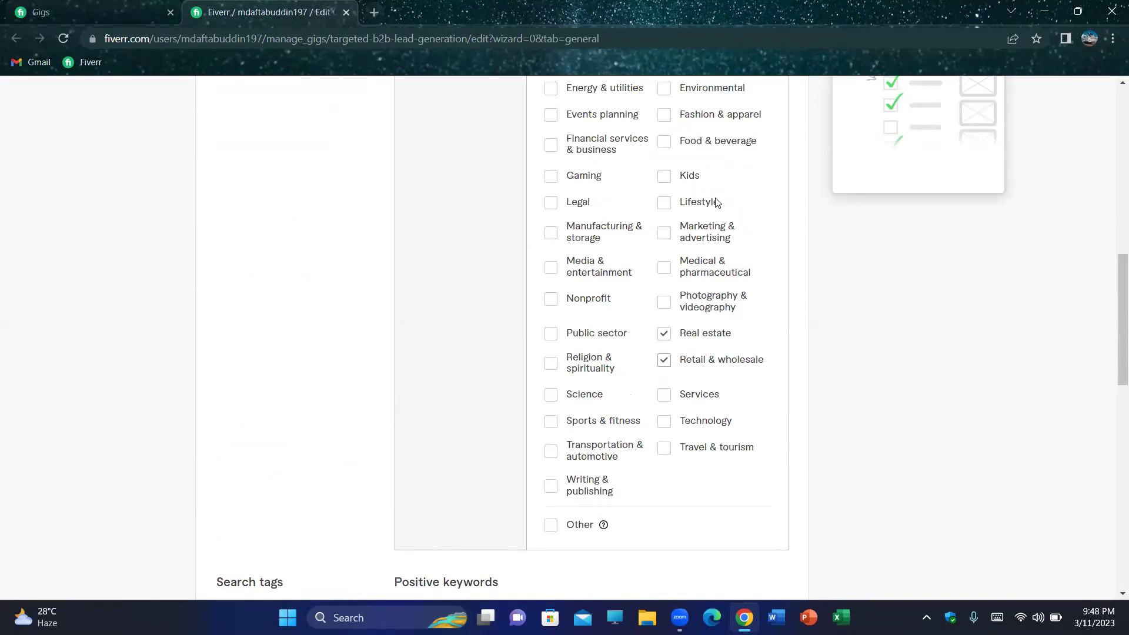
{"action": "left_click", "coordinate": [664, 233]}
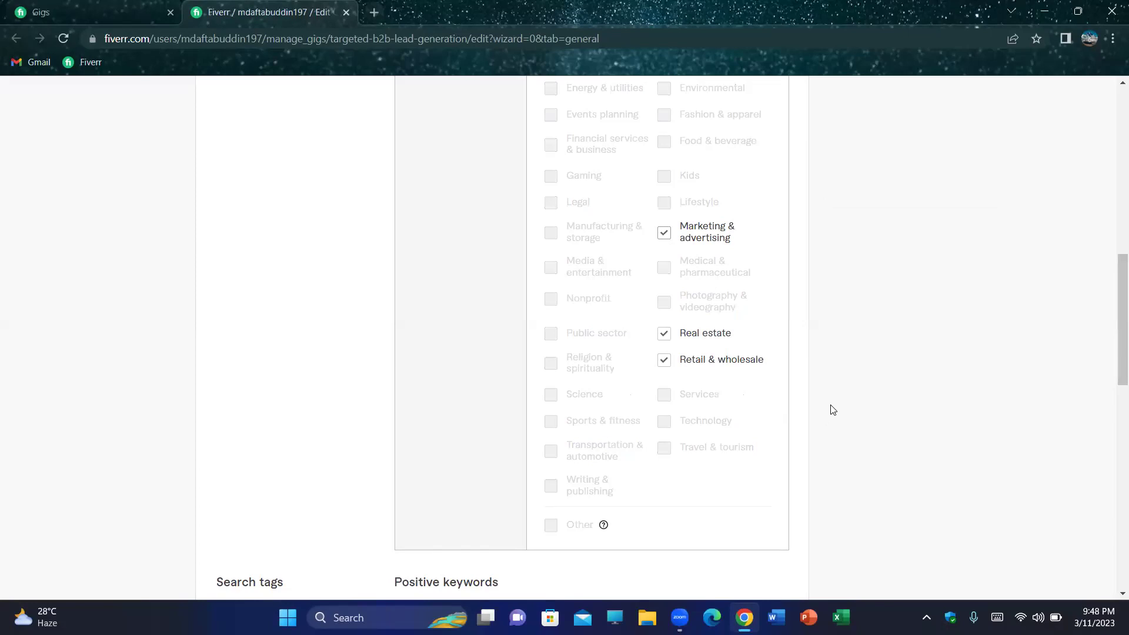
{"action": "key", "text": "space"}
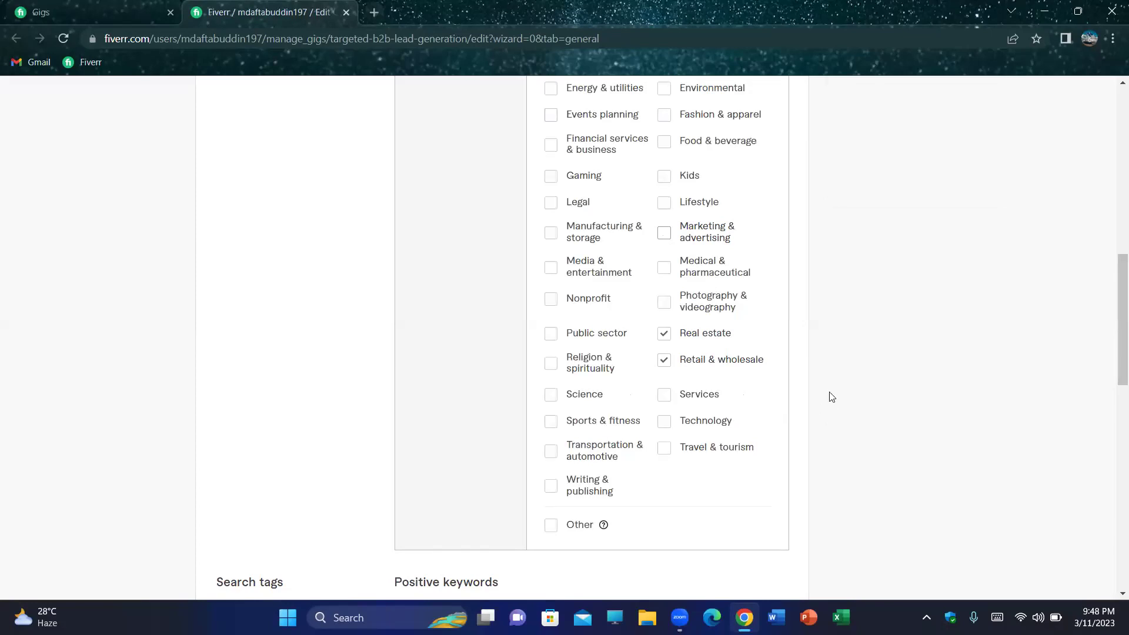
{"action": "scroll", "coordinate": [756, 308], "scroll_direction": "up", "scroll_amount": 1}
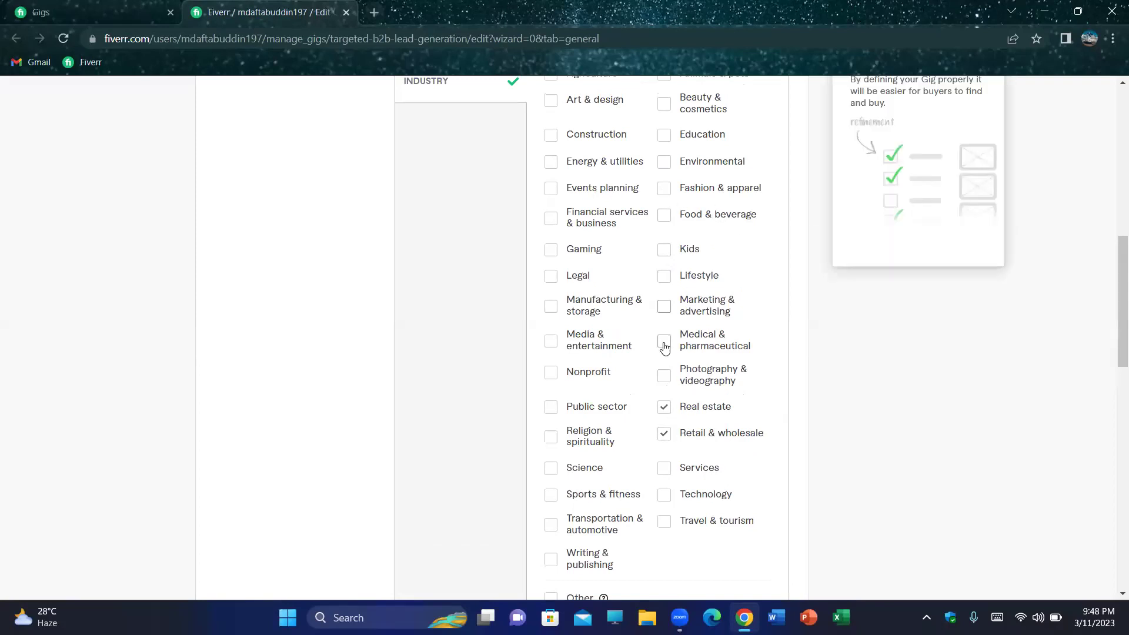
{"action": "left_click", "coordinate": [666, 308]}
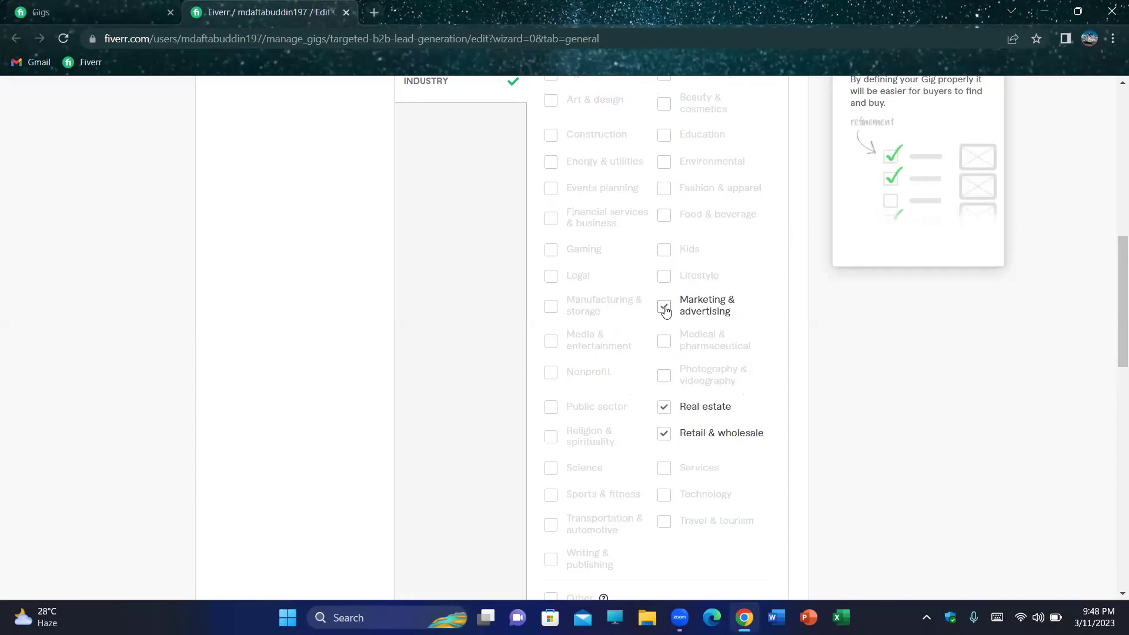
- Review the positive keywords among the draft gig's search tags
{"action": "scroll", "coordinate": [876, 398], "scroll_direction": "down", "scroll_amount": 2}
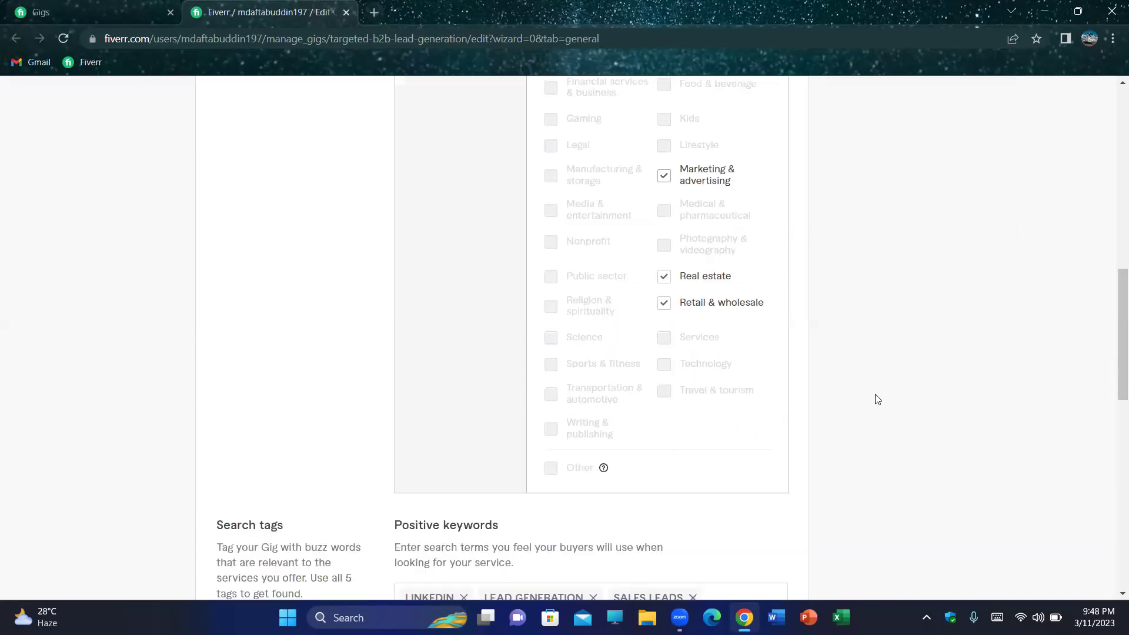
{"action": "scroll", "coordinate": [876, 399], "scroll_direction": "down", "scroll_amount": 3}
{"action": "mouse_move", "coordinate": [388, 389]}
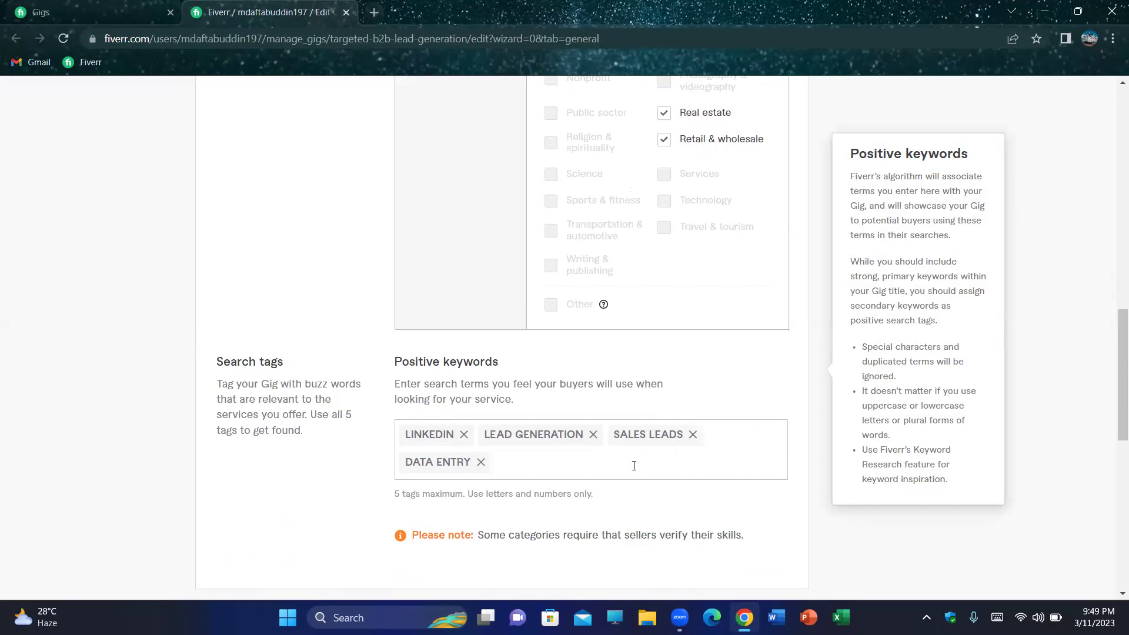
{"action": "left_click", "coordinate": [143, 8]}
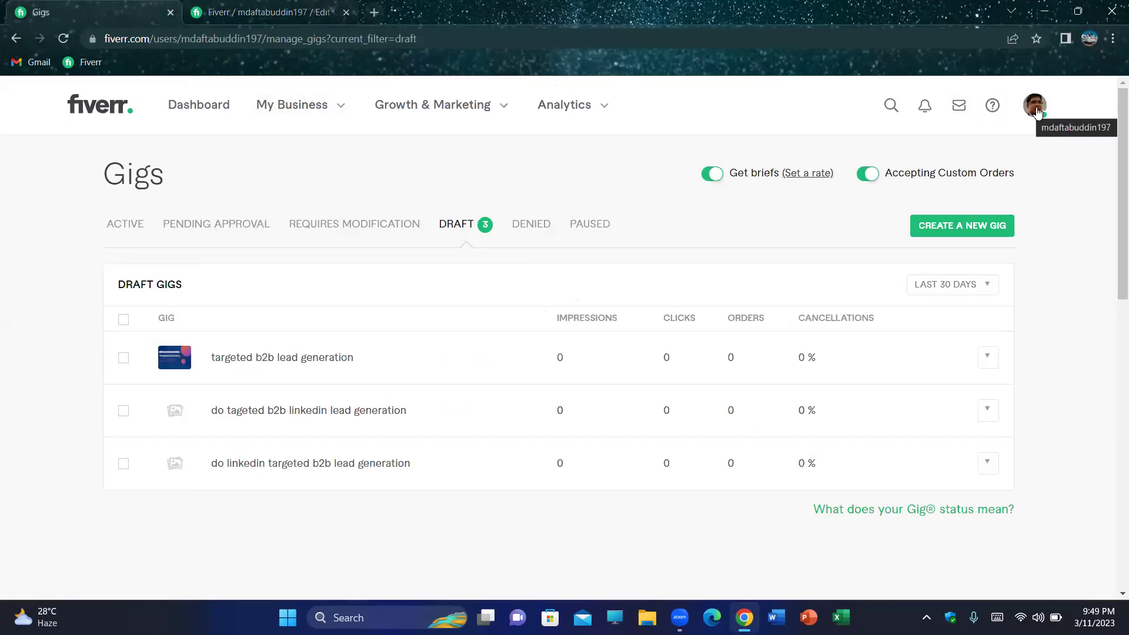
{"action": "right_click", "coordinate": [1030, 112]}
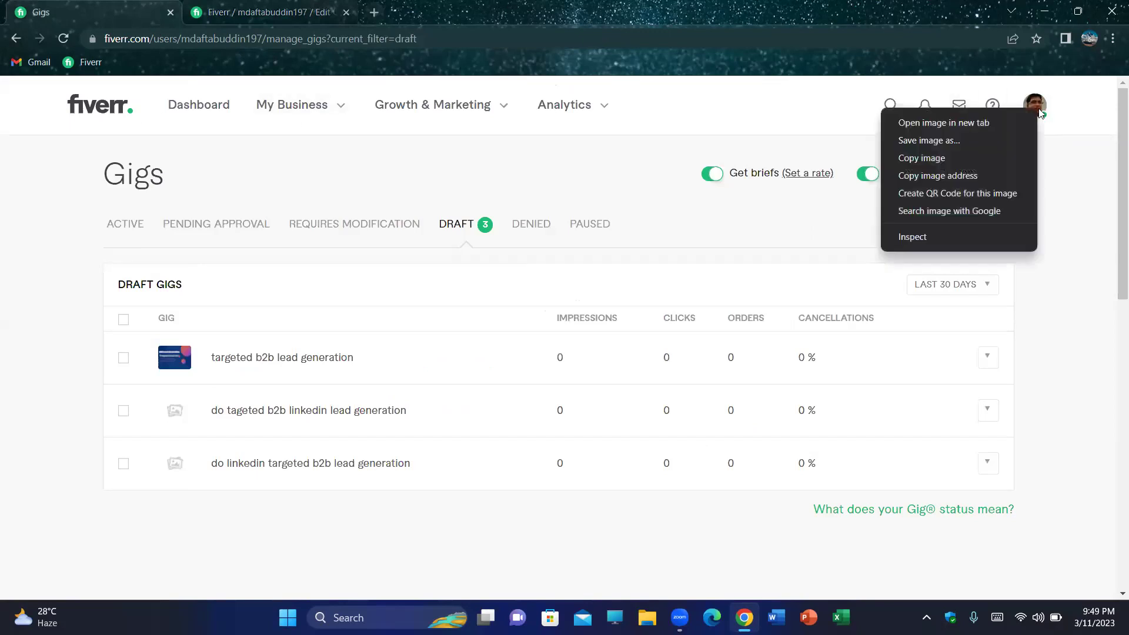
{"action": "left_click", "coordinate": [809, 101]}
{"action": "right_click", "coordinate": [1033, 104]}
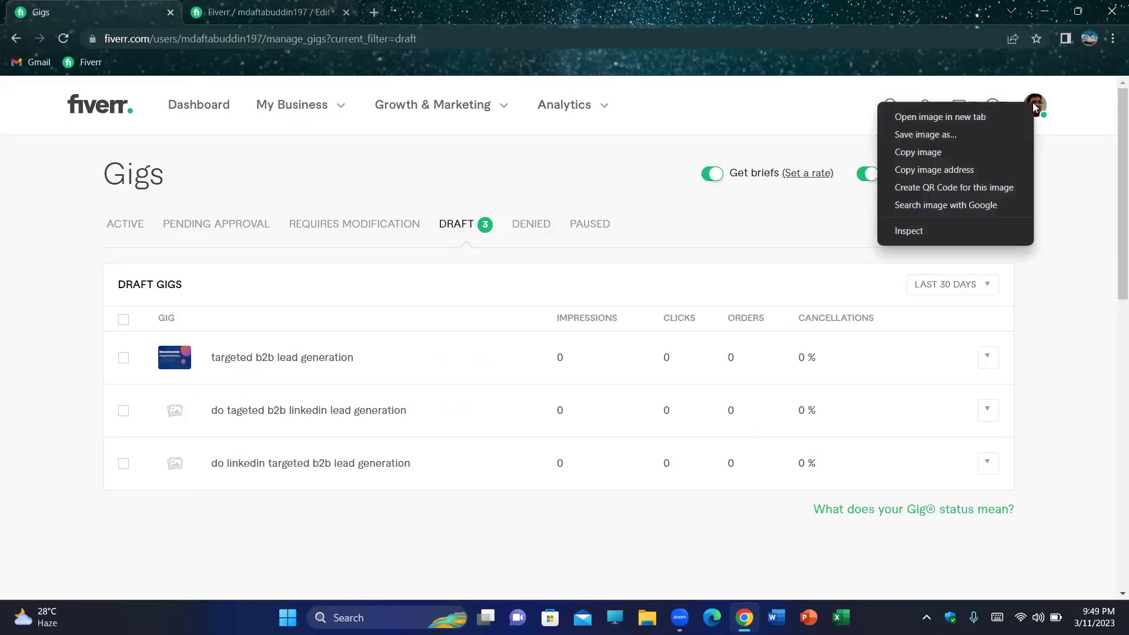
{"action": "left_click", "coordinate": [960, 117]}
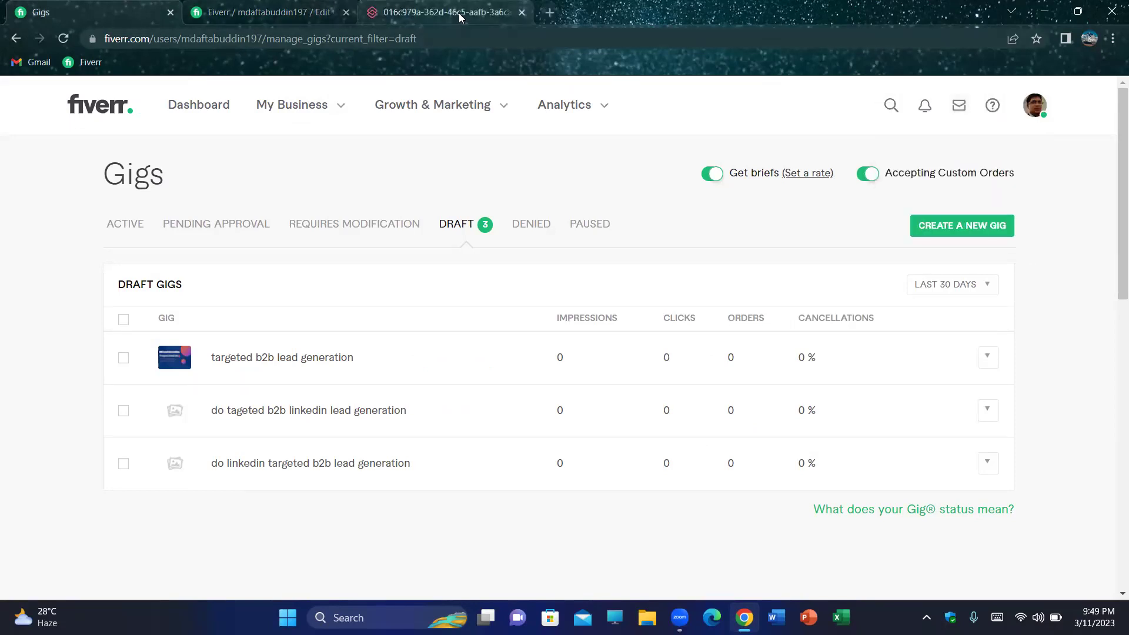
{"action": "left_click", "coordinate": [460, 18]}
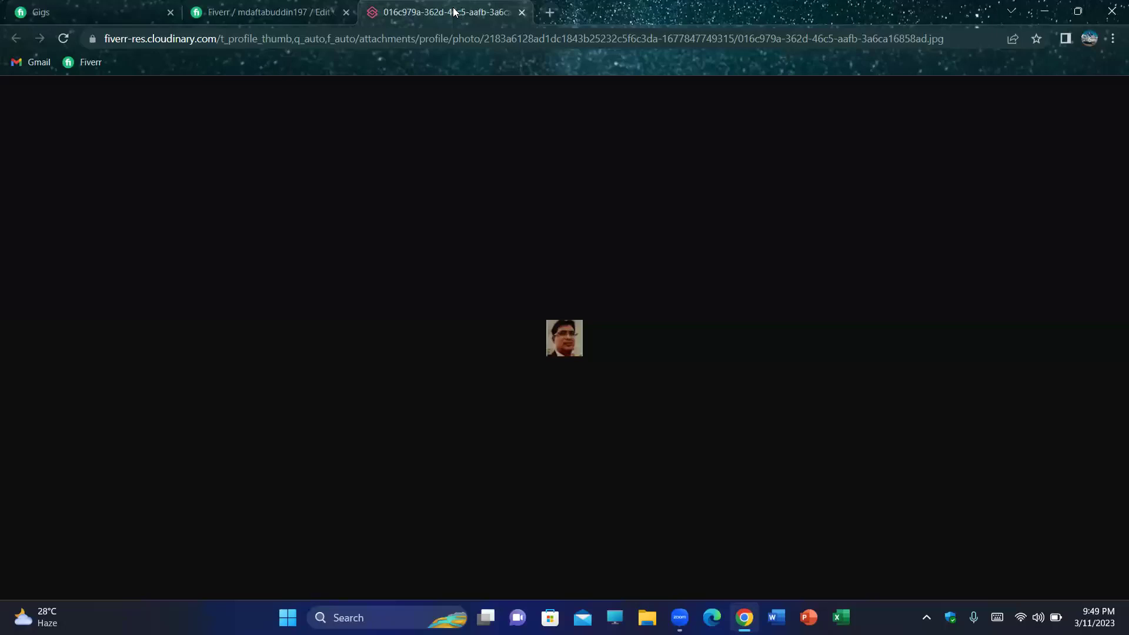
{"action": "left_click", "coordinate": [259, 12]}
{"action": "left_click", "coordinate": [88, 12]}
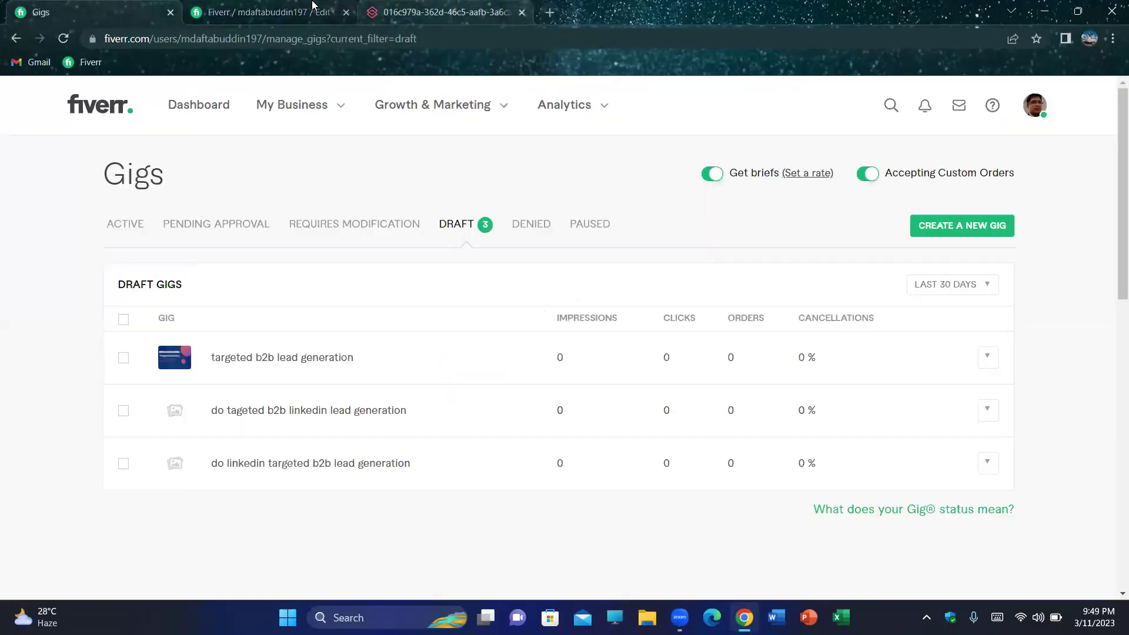
{"action": "left_click", "coordinate": [270, 10]}
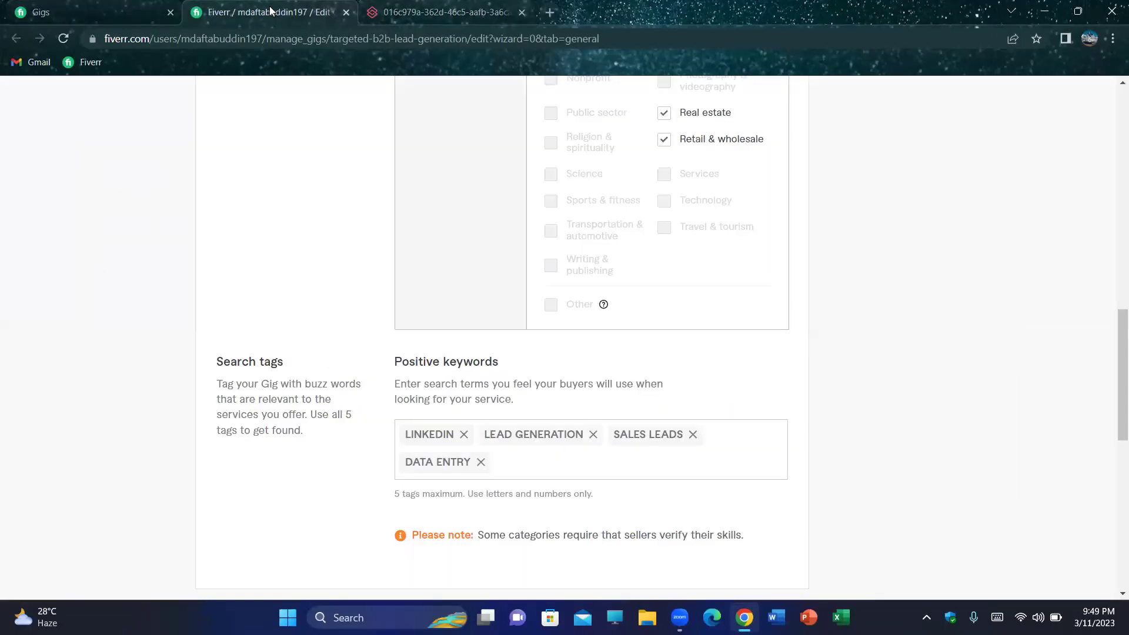
{"action": "left_click", "coordinate": [106, 6]}
- Open the seller's profile from the Gigs page, and switch the account to buying mode
{"action": "left_click", "coordinate": [1034, 106]}
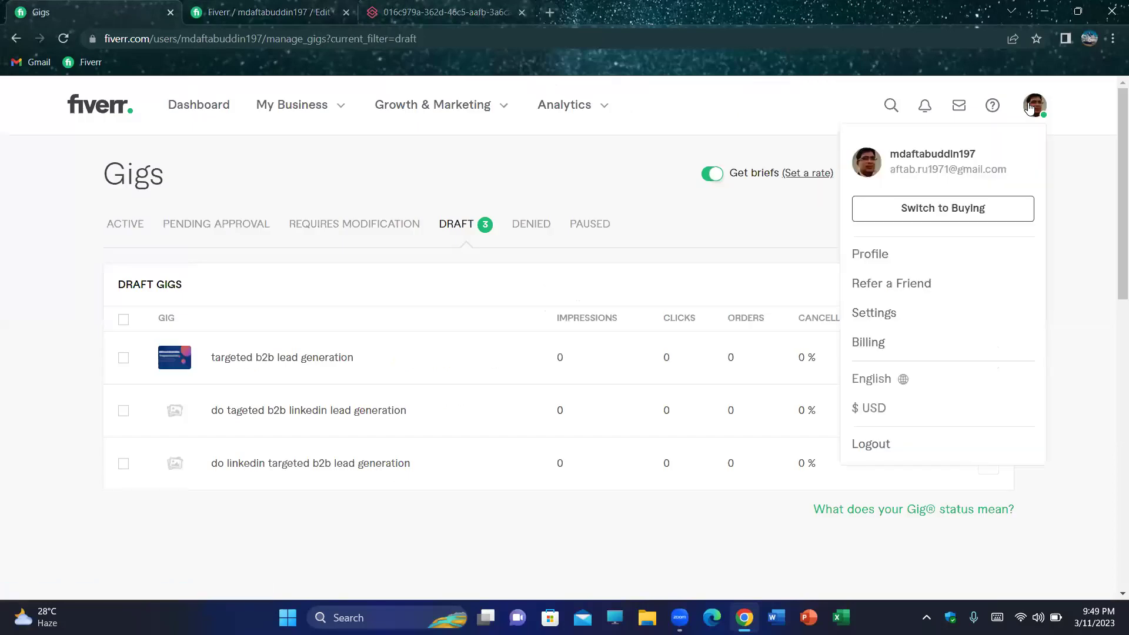
{"action": "left_click", "coordinate": [876, 253]}
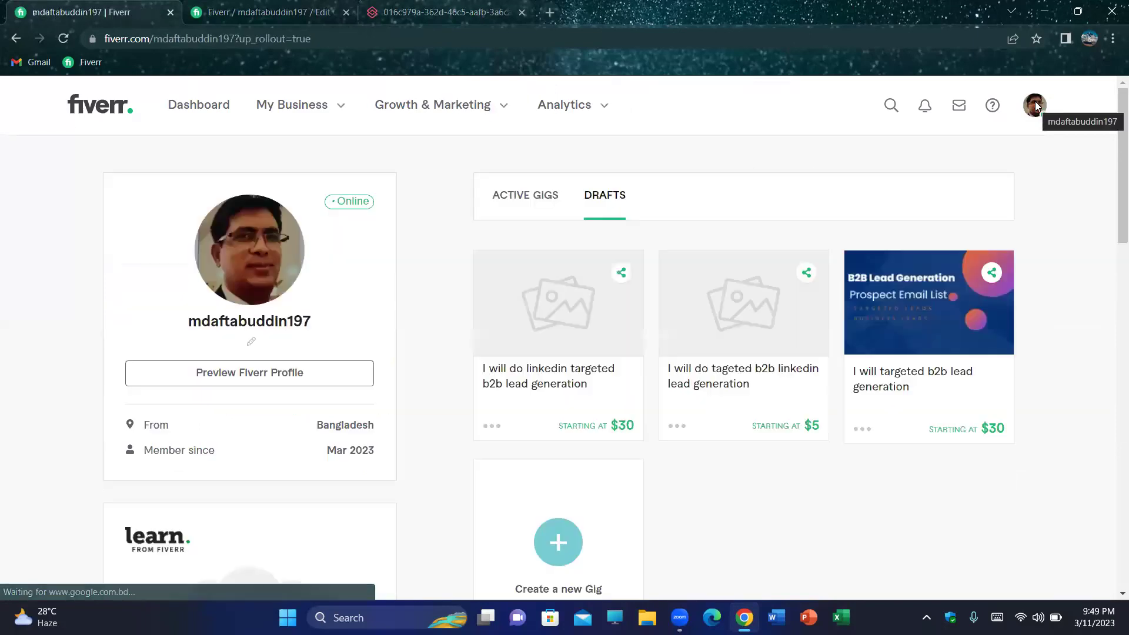
{"action": "left_click", "coordinate": [1035, 106]}
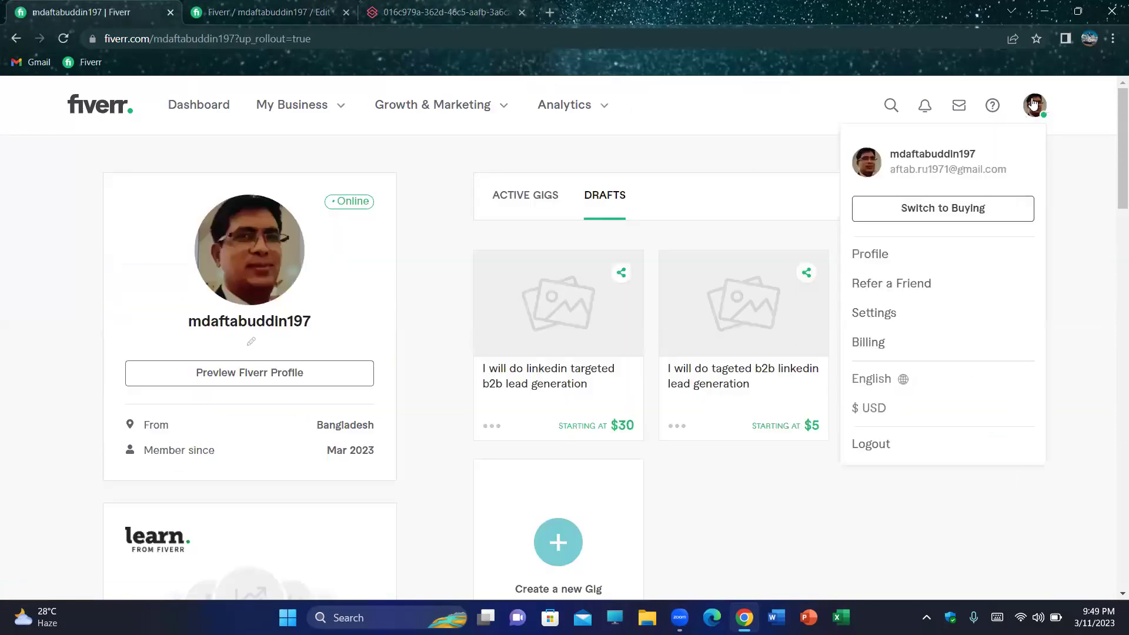
{"action": "left_click", "coordinate": [955, 208]}
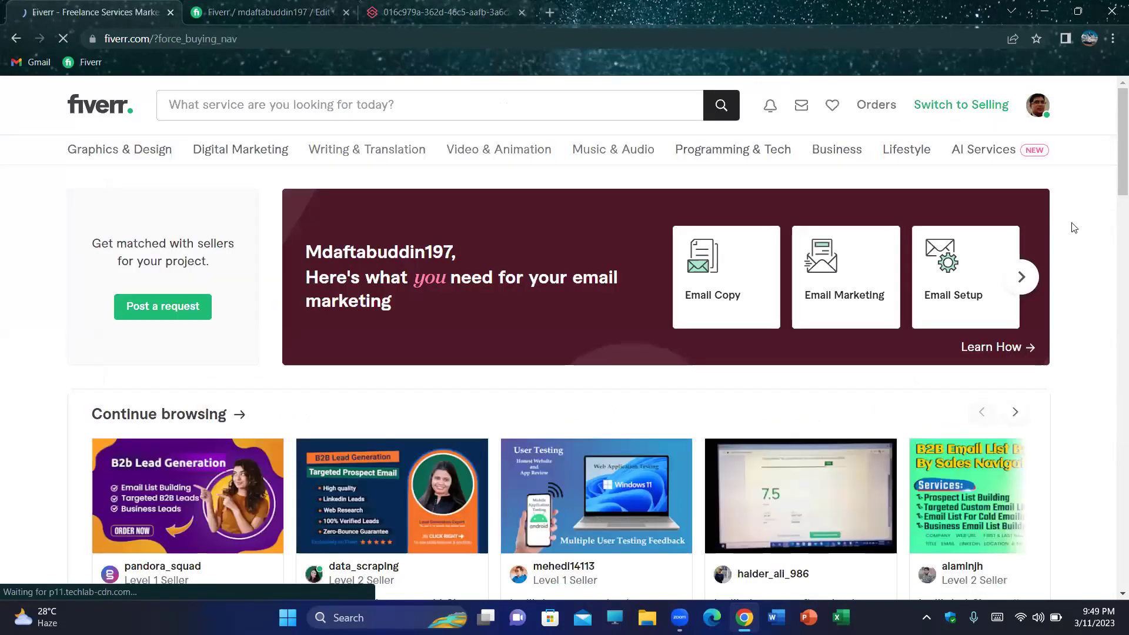
- Search the marketplace for "sales leads", checking the term against the draft gig's positive keywords
{"action": "left_click", "coordinate": [266, 104]}
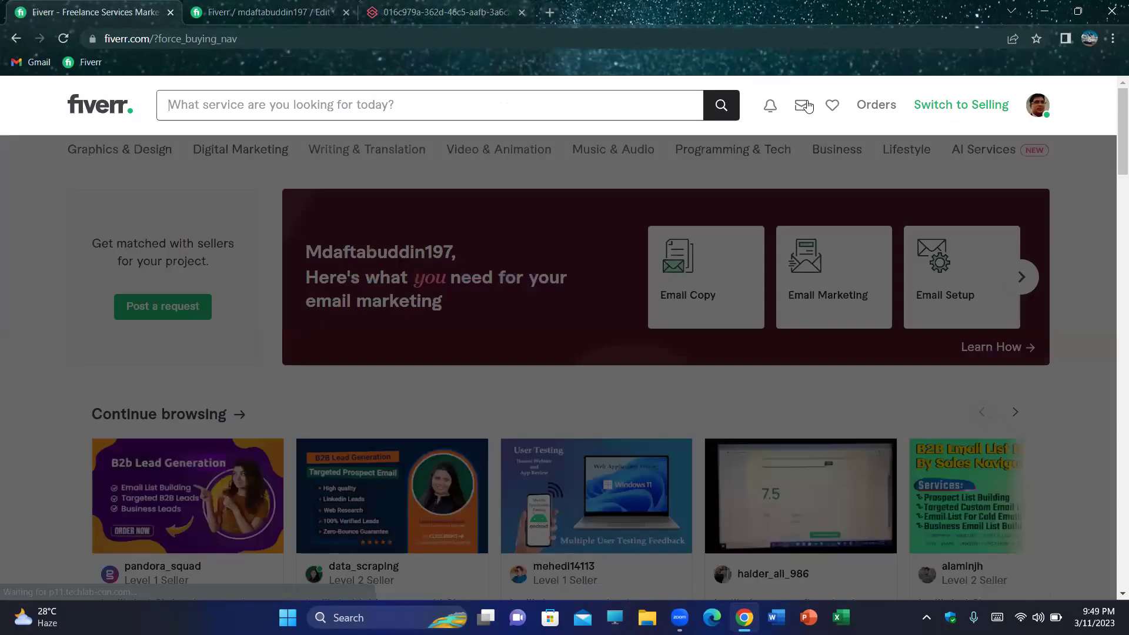
{"action": "type", "text": "s"}
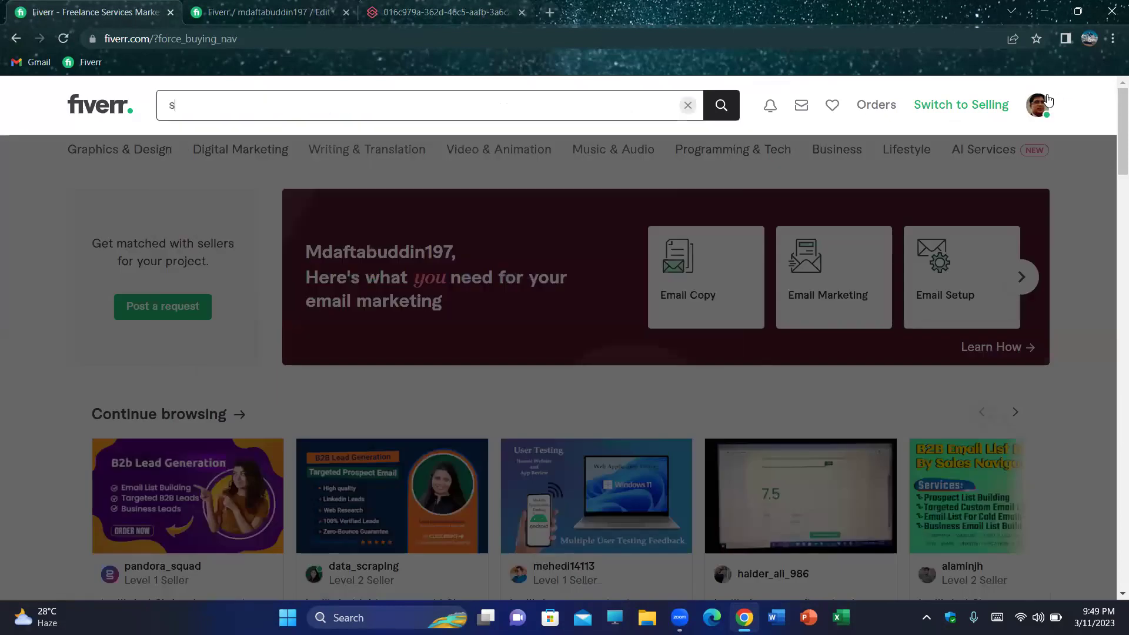
{"action": "type", "text": "a"}
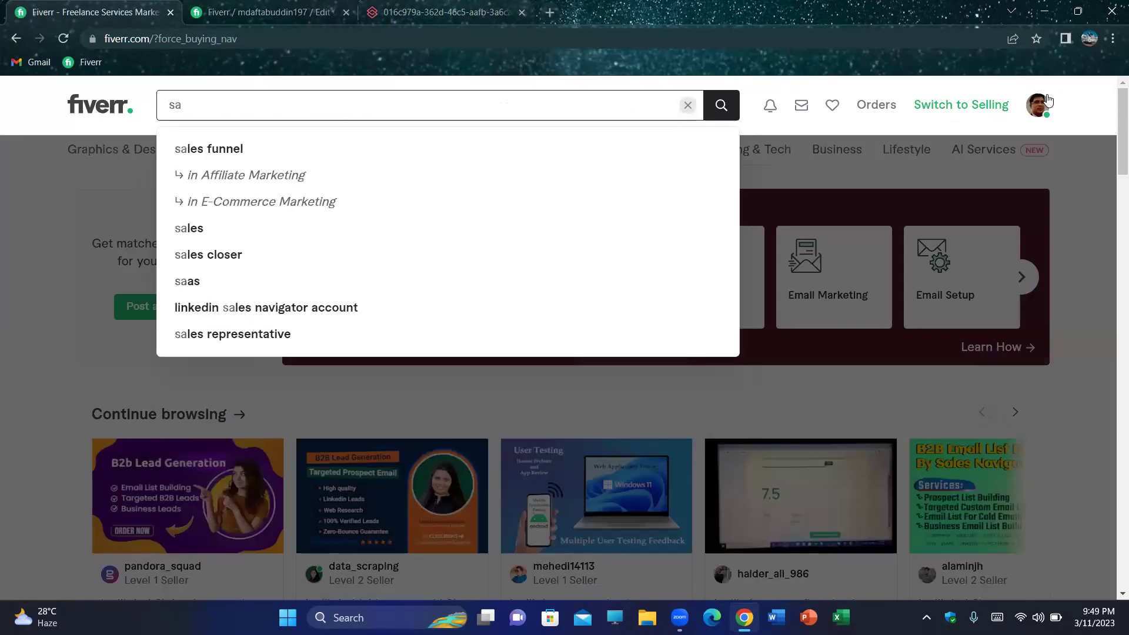
{"action": "type", "text": "les"}
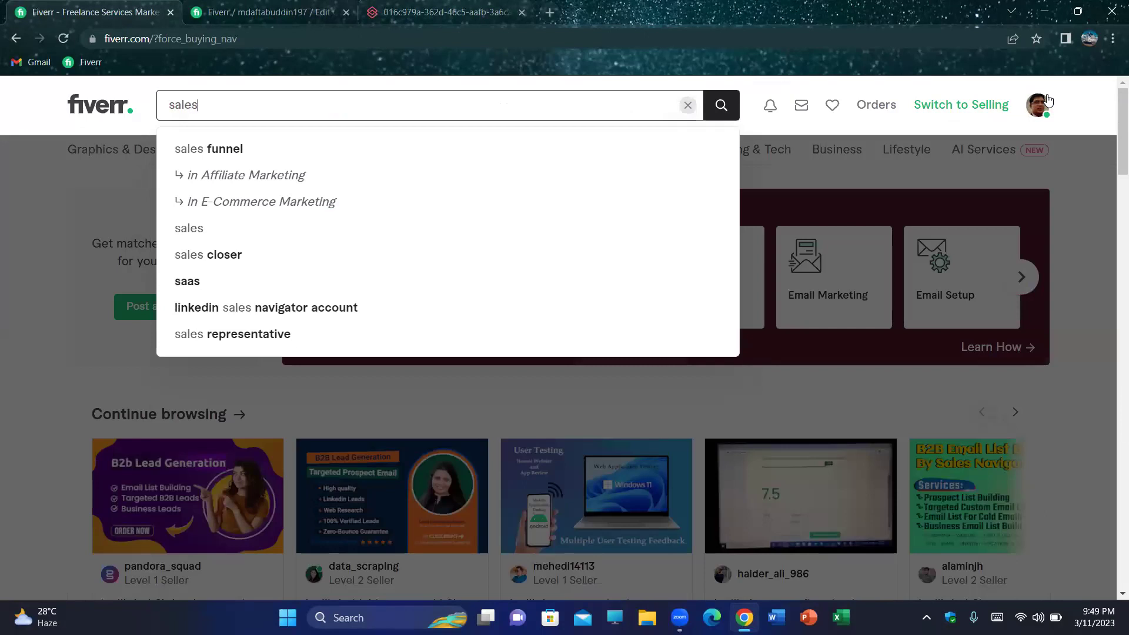
{"action": "type", "text": " leads"}
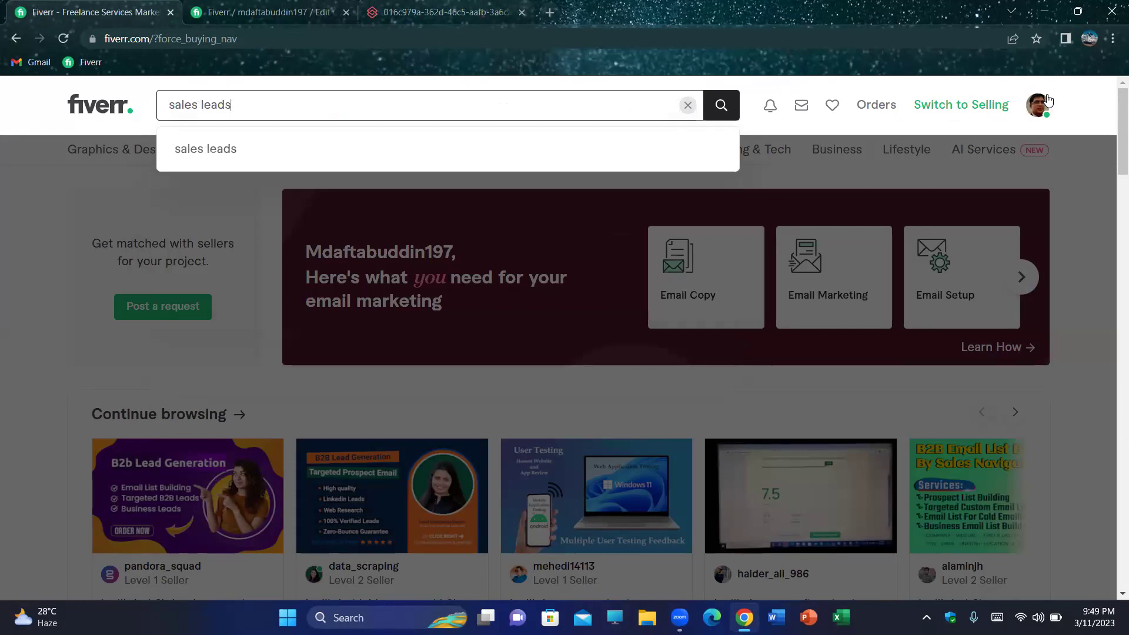
{"action": "left_click", "coordinate": [288, 11]}
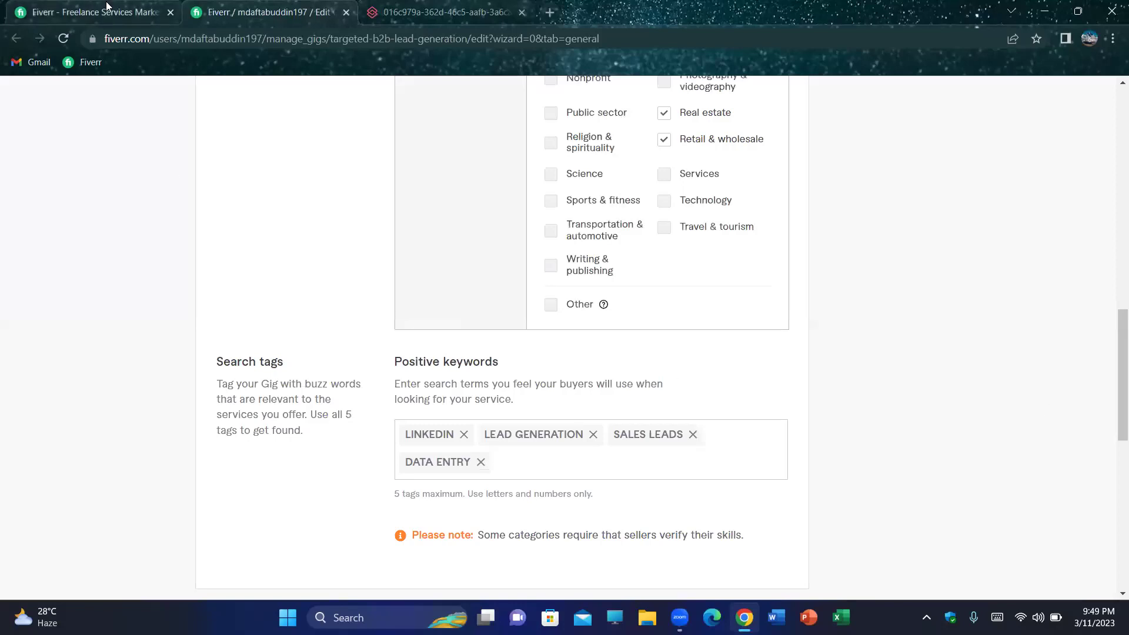
{"action": "key", "text": "ctrl+shift+Tab"}
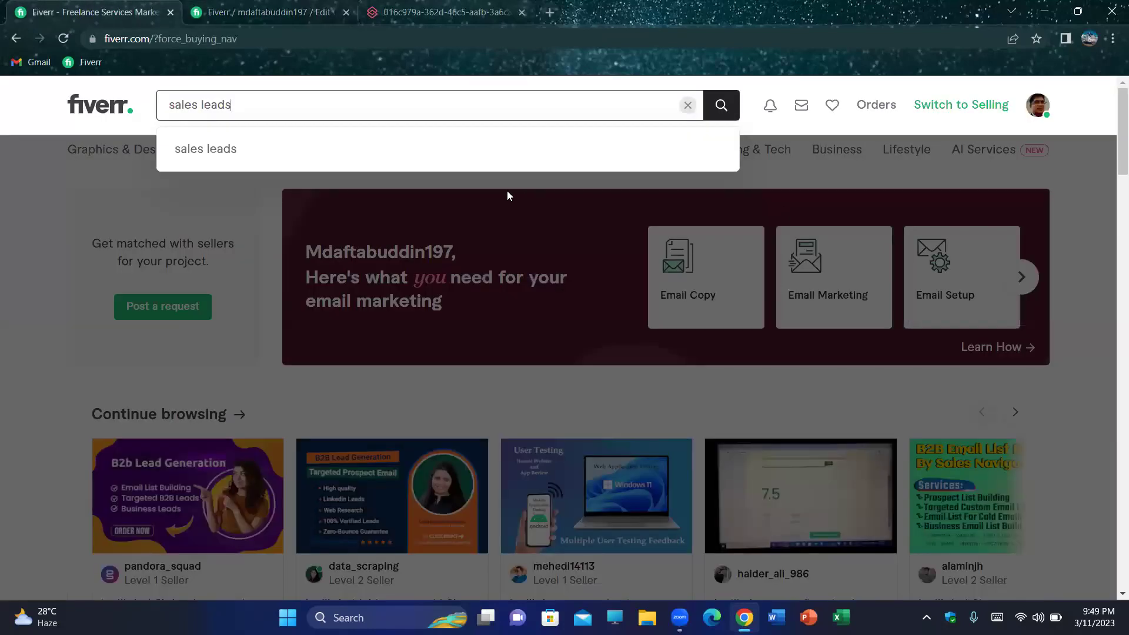
{"action": "left_click", "coordinate": [234, 154]}
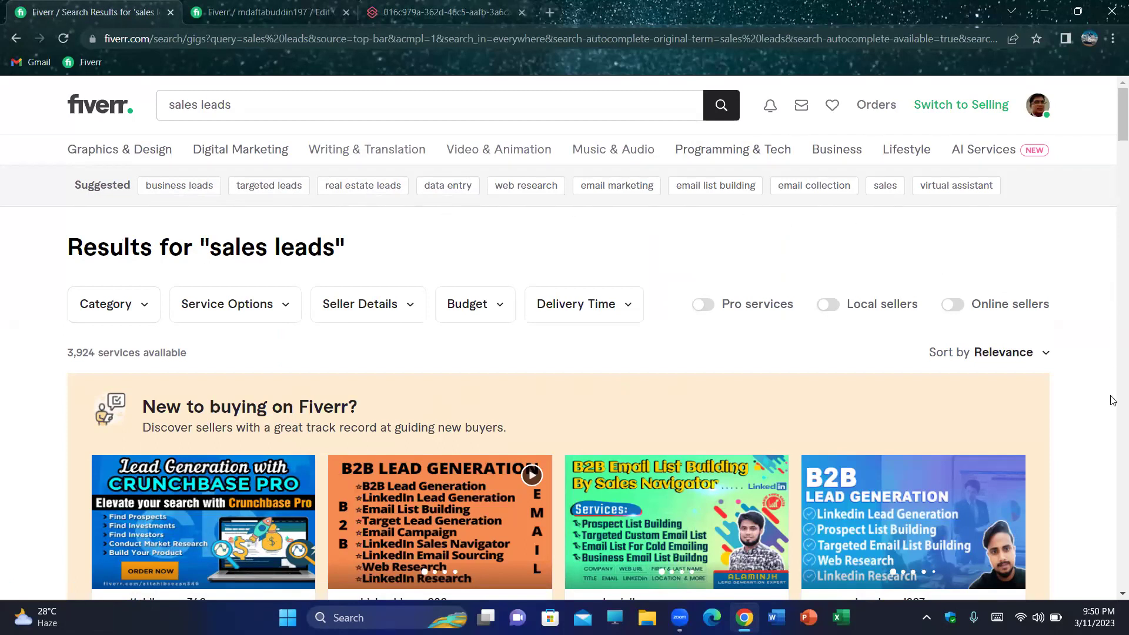
- Run the suggested searches "business leads" and "targeted leads" and check how many services each one offers
{"action": "left_click", "coordinate": [161, 113]}
{"action": "left_click", "coordinate": [399, 233]}
{"action": "left_click", "coordinate": [180, 185]}
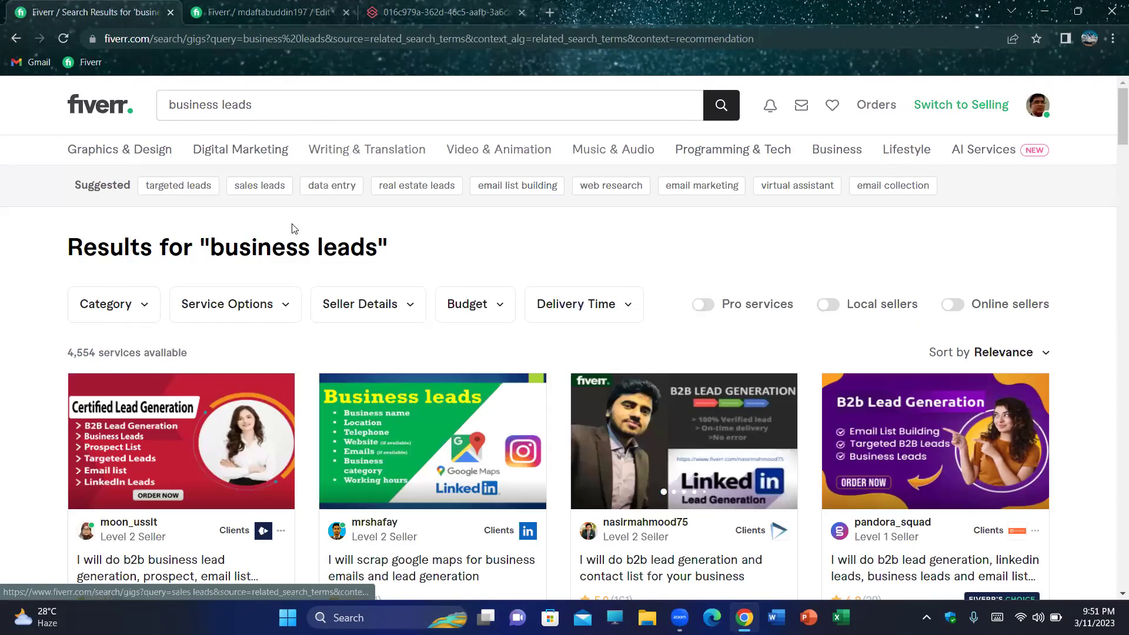
{"action": "left_click", "coordinate": [160, 194]}
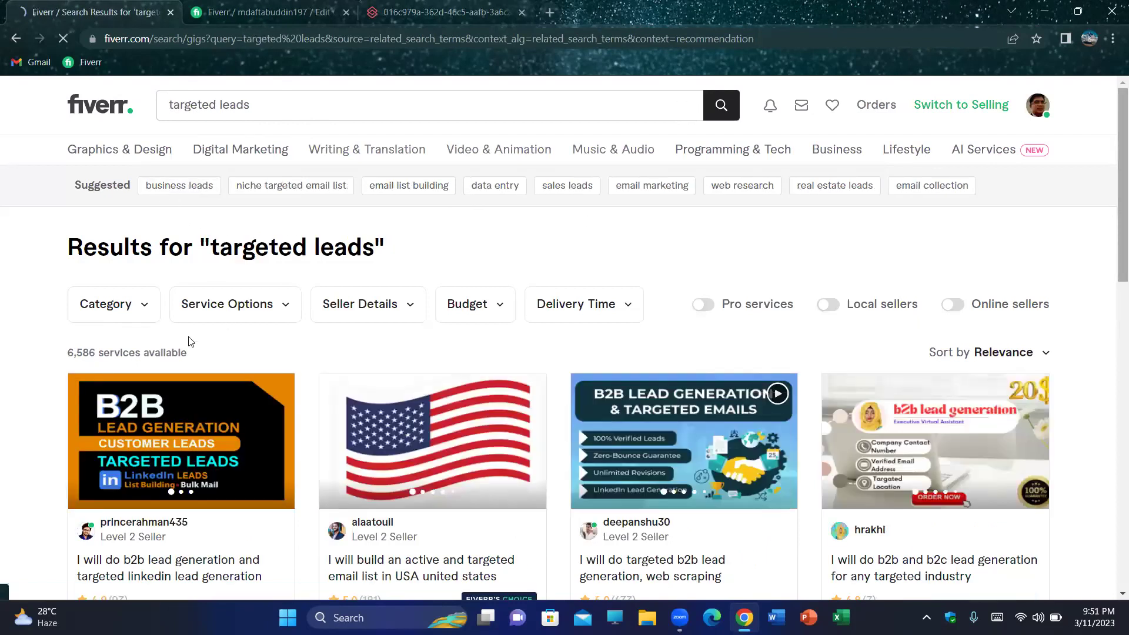
{"action": "triple_click", "coordinate": [92, 355]}
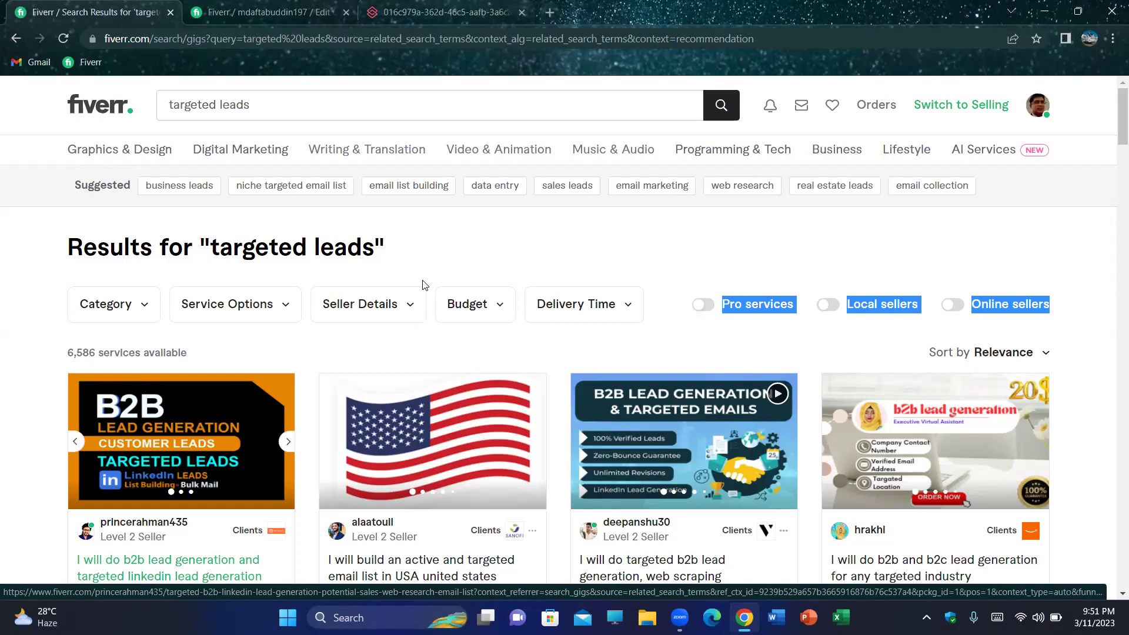
{"action": "left_click", "coordinate": [643, 242]}
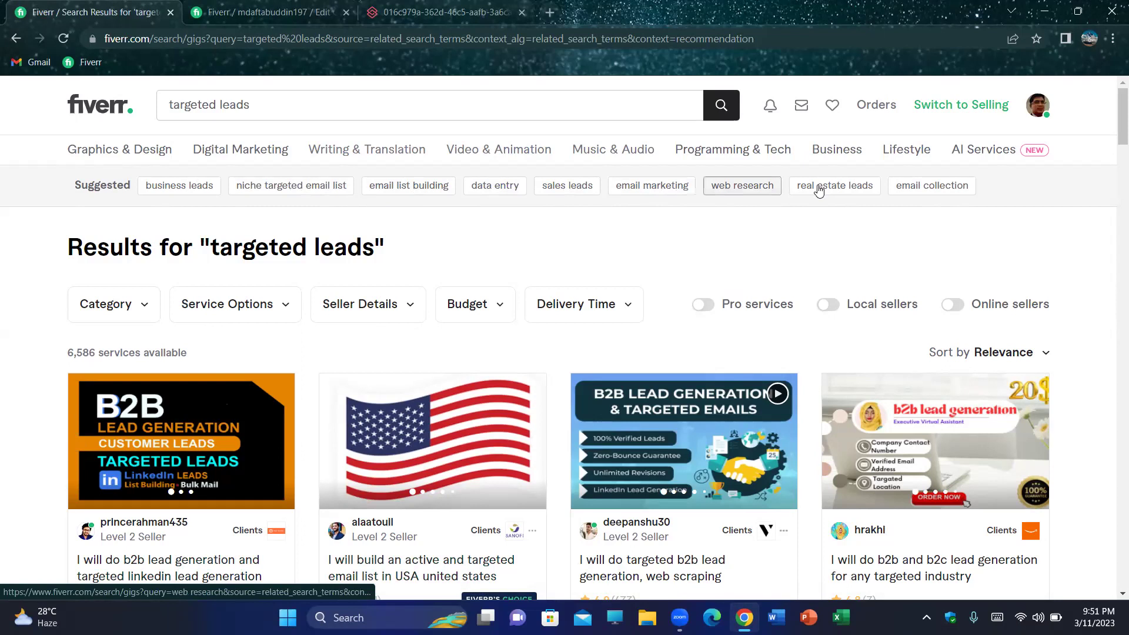
- Run the suggested search "real estate leads", check its number of services, and compare it with the draft gig's search tags
{"action": "left_click", "coordinate": [854, 192]}
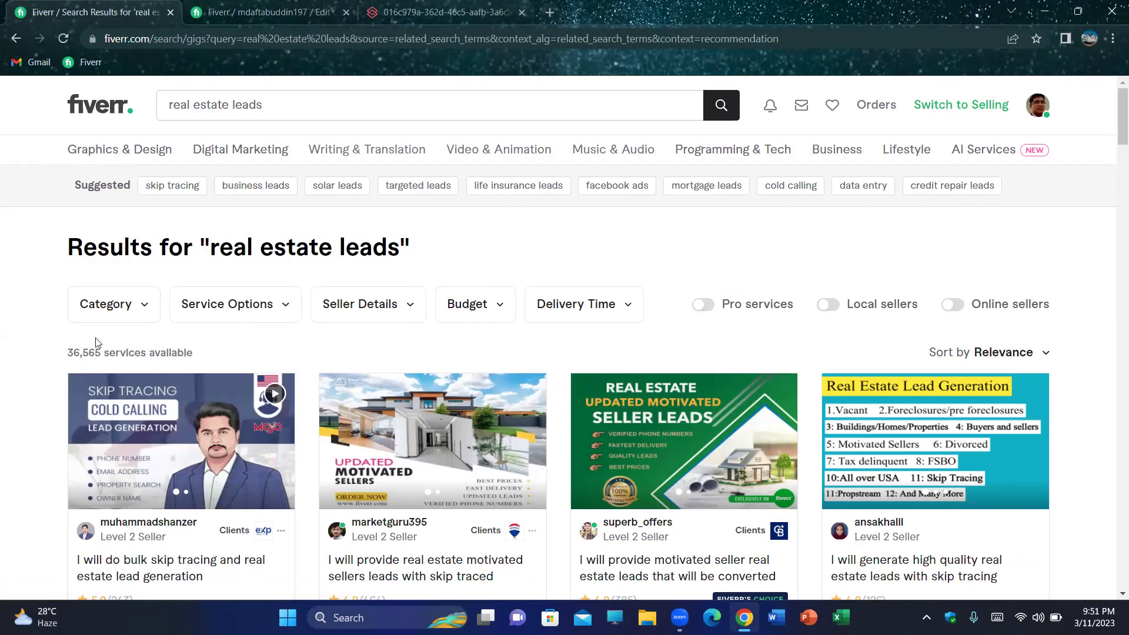
{"action": "scroll", "coordinate": [387, 361], "scroll_direction": "down", "scroll_amount": 1}
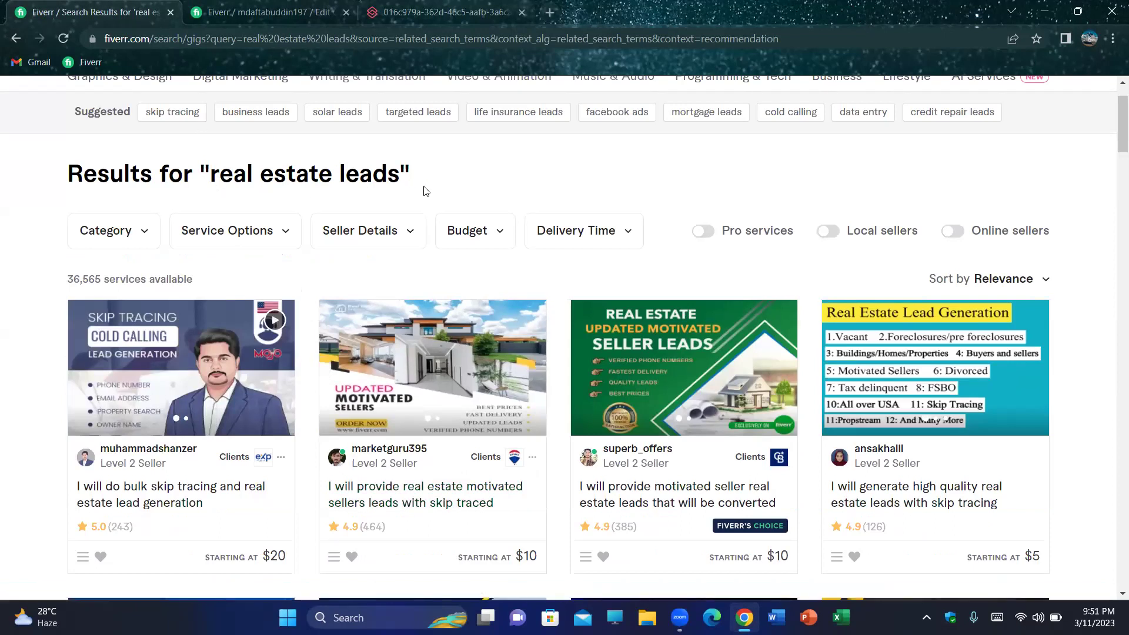
{"action": "left_click", "coordinate": [259, 12]}
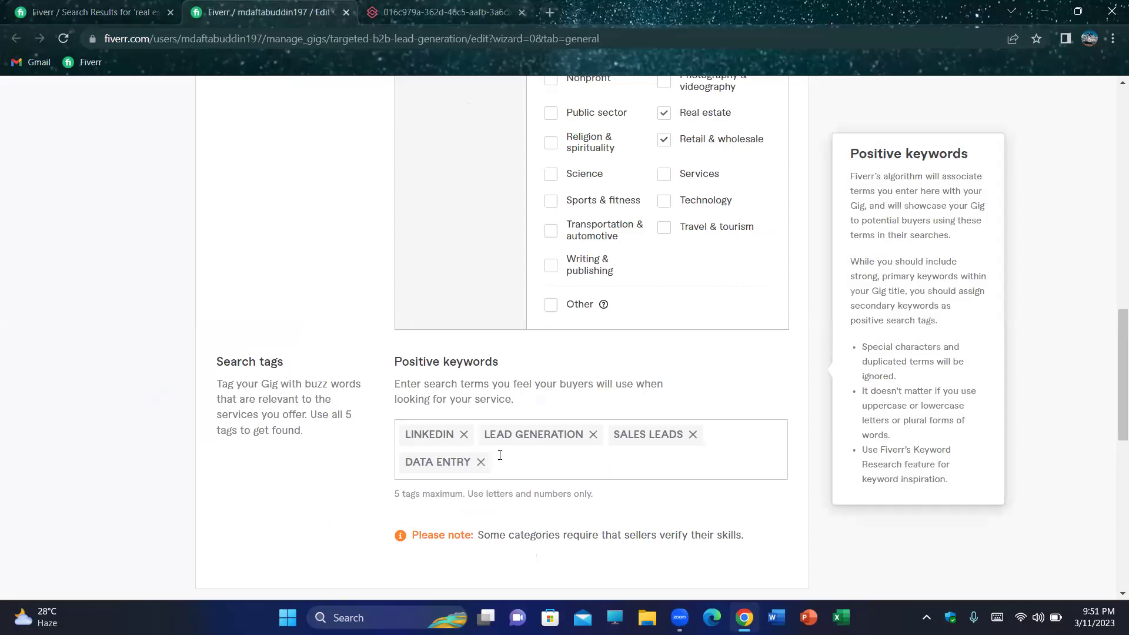
{"action": "left_click", "coordinate": [88, 12]}
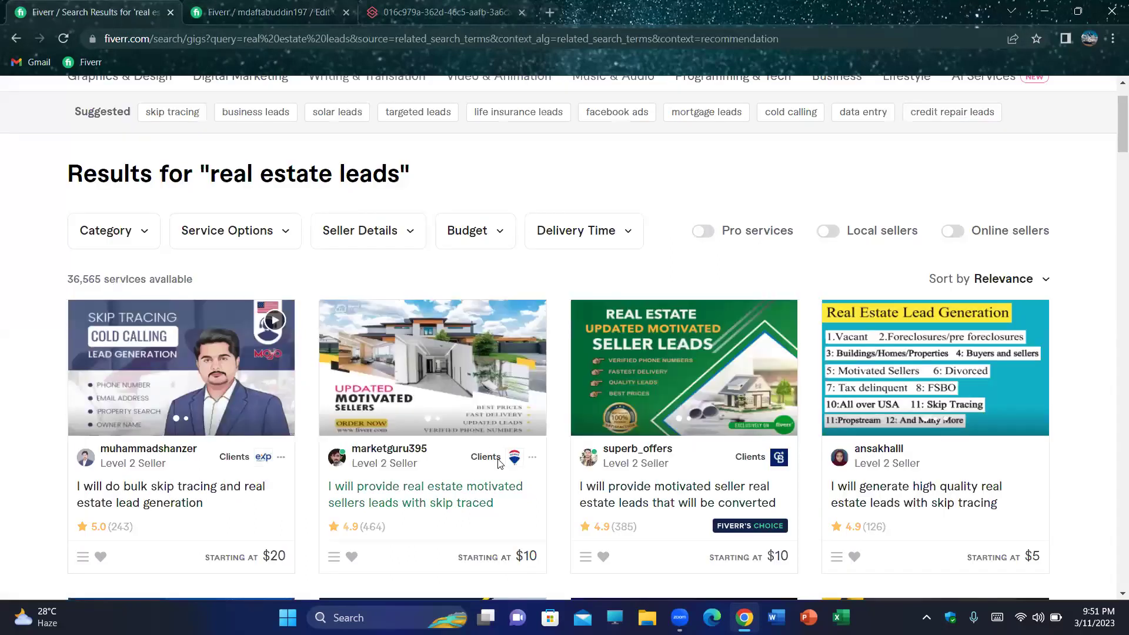
- Review the draft gig's overview from title to search tags, then save it and continue to the pricing stage
{"action": "left_click", "coordinate": [258, 12]}
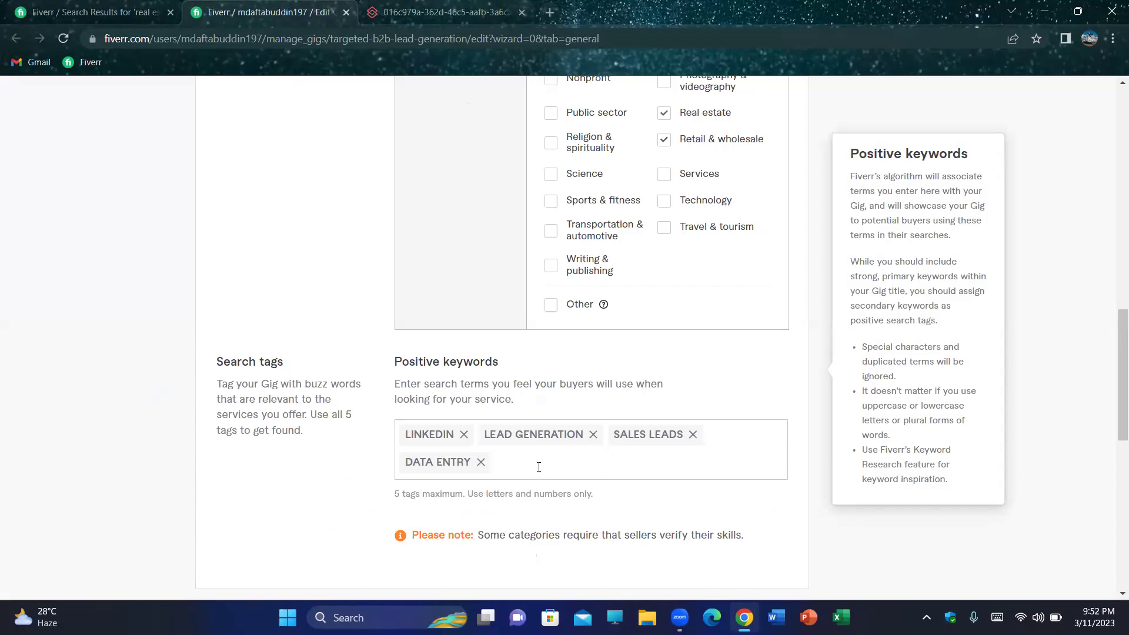
{"action": "scroll", "coordinate": [539, 467], "scroll_direction": "up", "scroll_amount": 8}
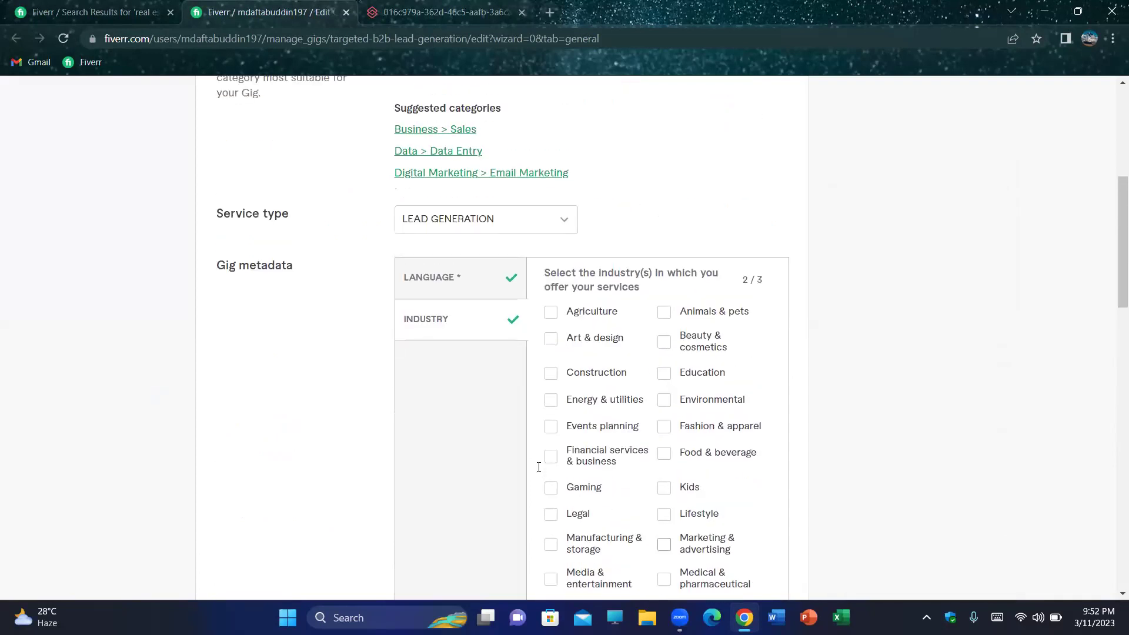
{"action": "scroll", "coordinate": [539, 467], "scroll_direction": "up", "scroll_amount": 6}
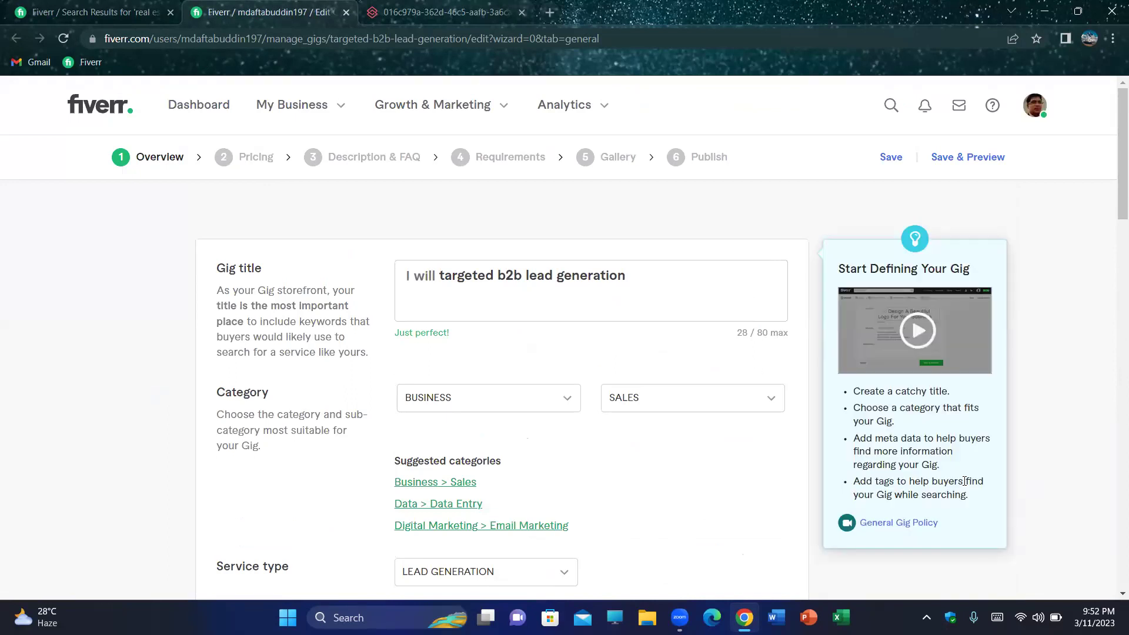
{"action": "scroll", "coordinate": [1017, 470], "scroll_direction": "down", "scroll_amount": 3}
{"action": "scroll", "coordinate": [1024, 473], "scroll_direction": "down", "scroll_amount": 18}
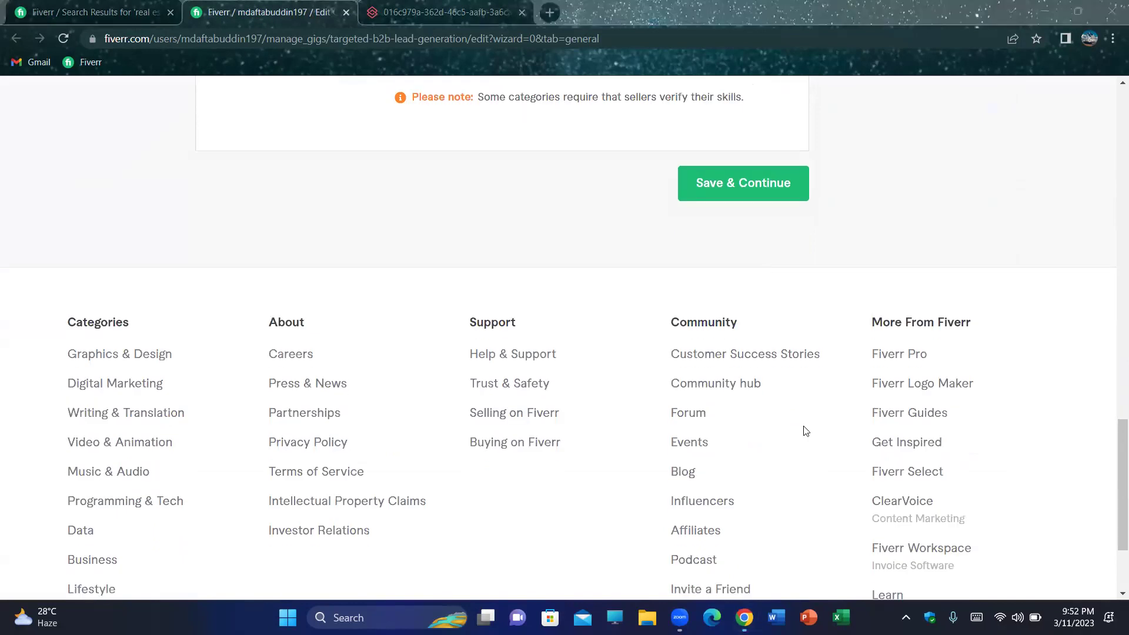
{"action": "left_click", "coordinate": [729, 180]}
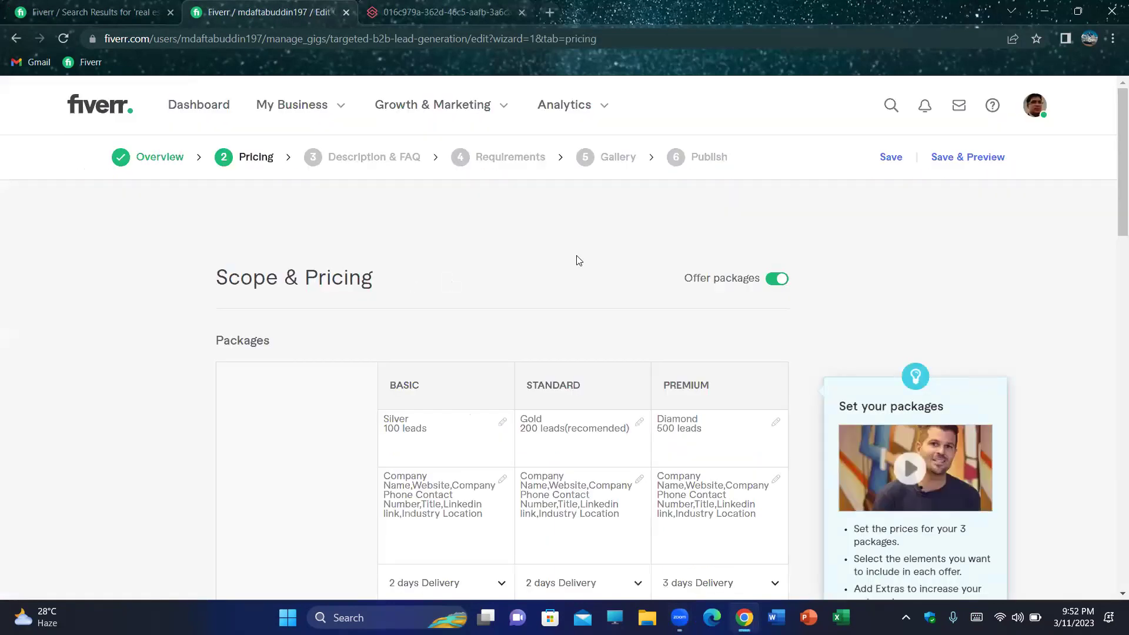
- Review the Basic, Standard and Premium package details in the gig's Scope & Pricing section
{"action": "scroll", "coordinate": [418, 408], "scroll_direction": "down", "scroll_amount": 2}
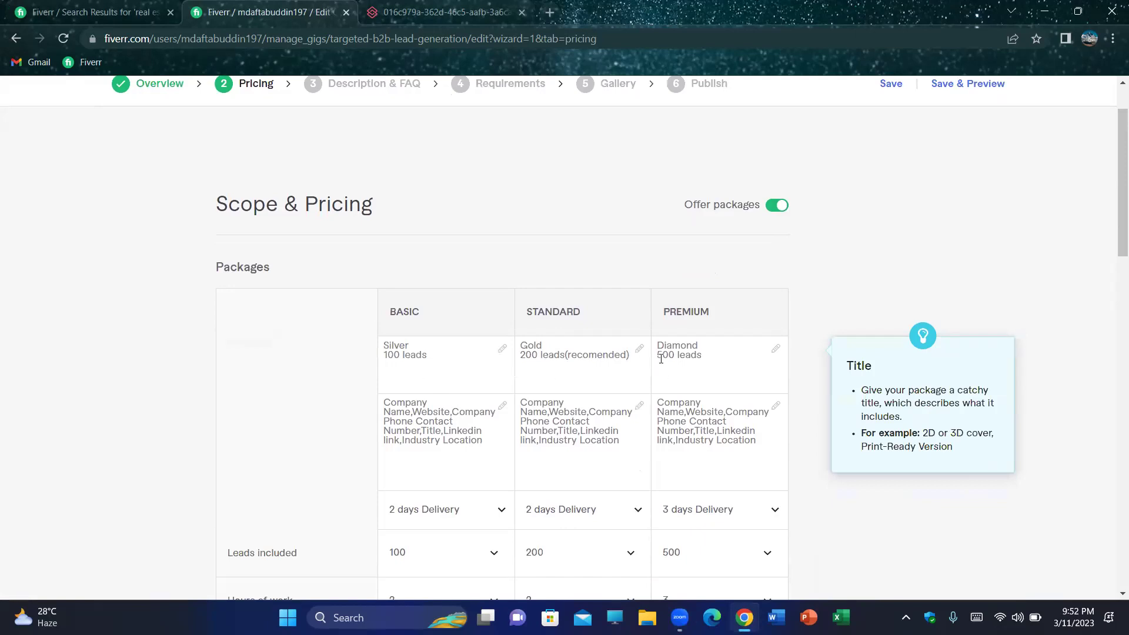
{"action": "scroll", "coordinate": [678, 358], "scroll_direction": "down", "scroll_amount": 1}
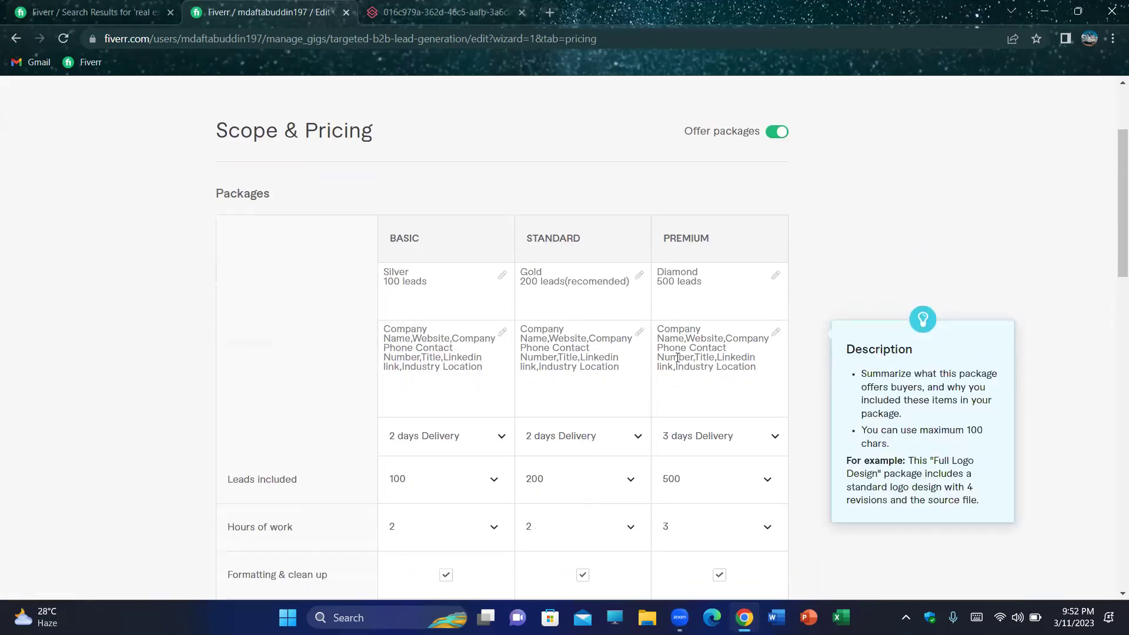
{"action": "scroll", "coordinate": [677, 358], "scroll_direction": "down", "scroll_amount": 1}
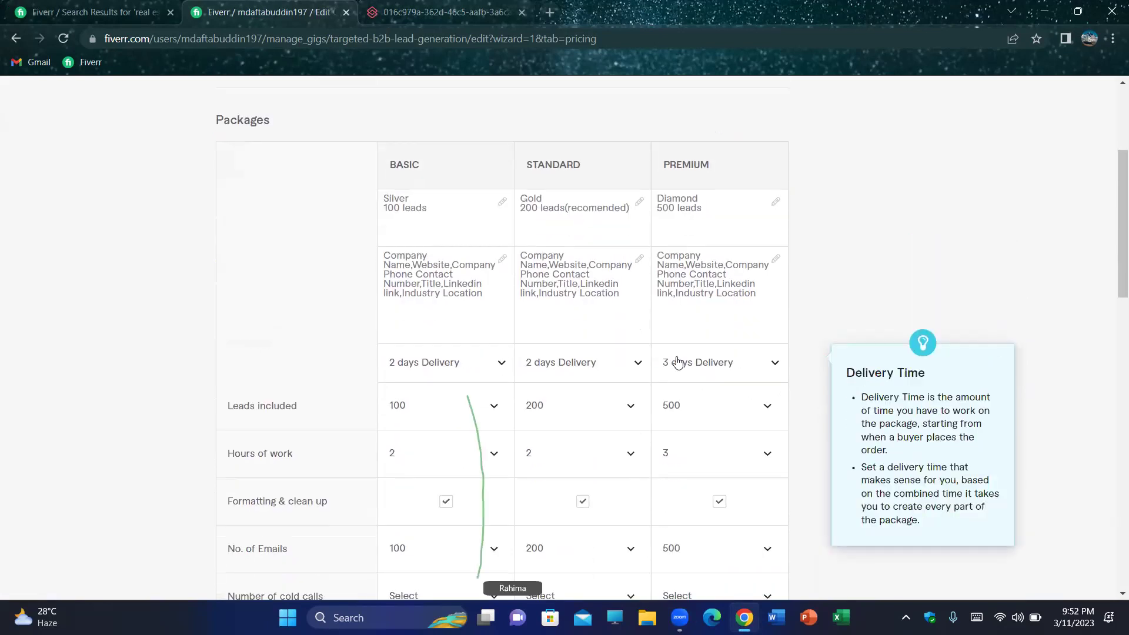
{"action": "scroll", "coordinate": [678, 361], "scroll_direction": "down", "scroll_amount": 1}
{"action": "scroll", "coordinate": [678, 363], "scroll_direction": "down", "scroll_amount": 1}
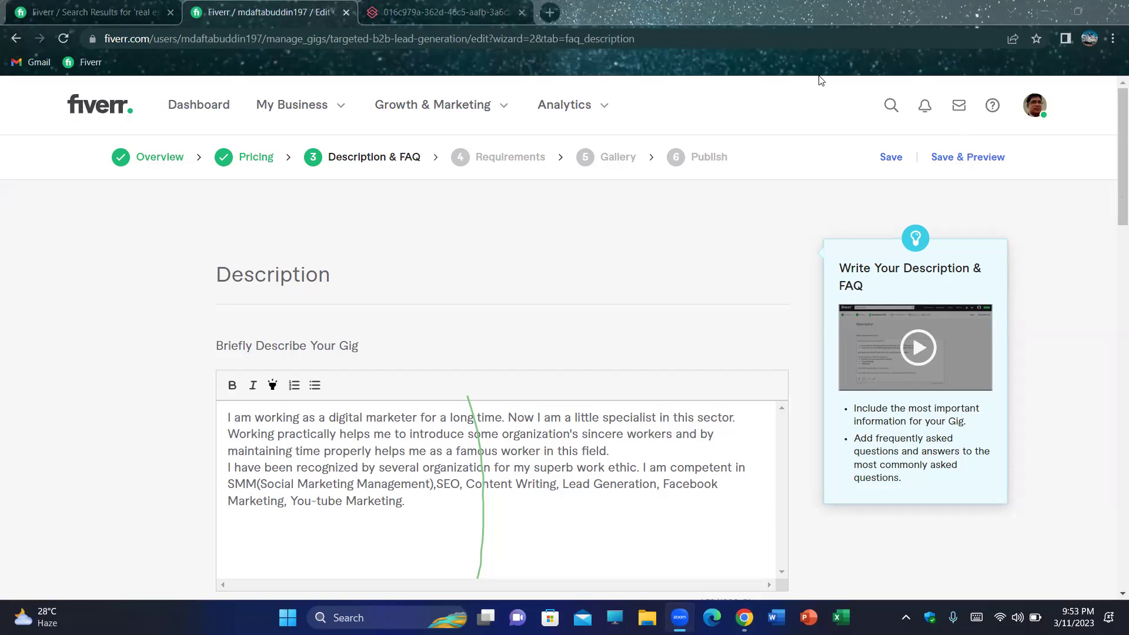
- Examine the gig's description text on the Description & FAQ page
{"action": "left_click", "coordinate": [451, 454]}
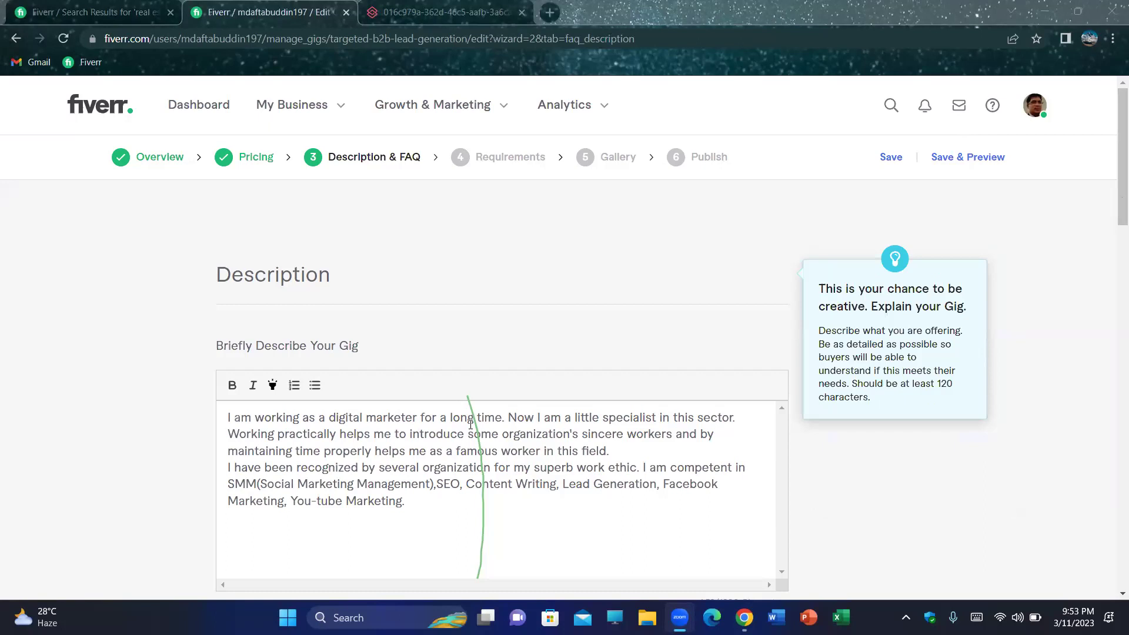
{"action": "scroll", "coordinate": [454, 453], "scroll_direction": "down", "scroll_amount": 1}
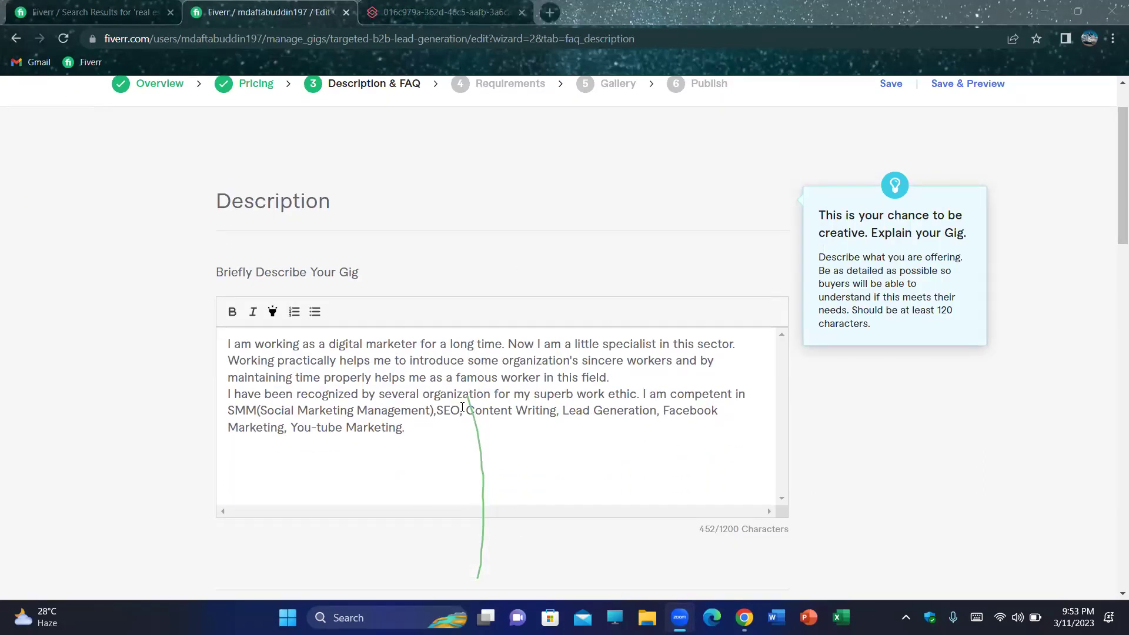
{"action": "scroll", "coordinate": [623, 311], "scroll_direction": "up", "scroll_amount": 1}
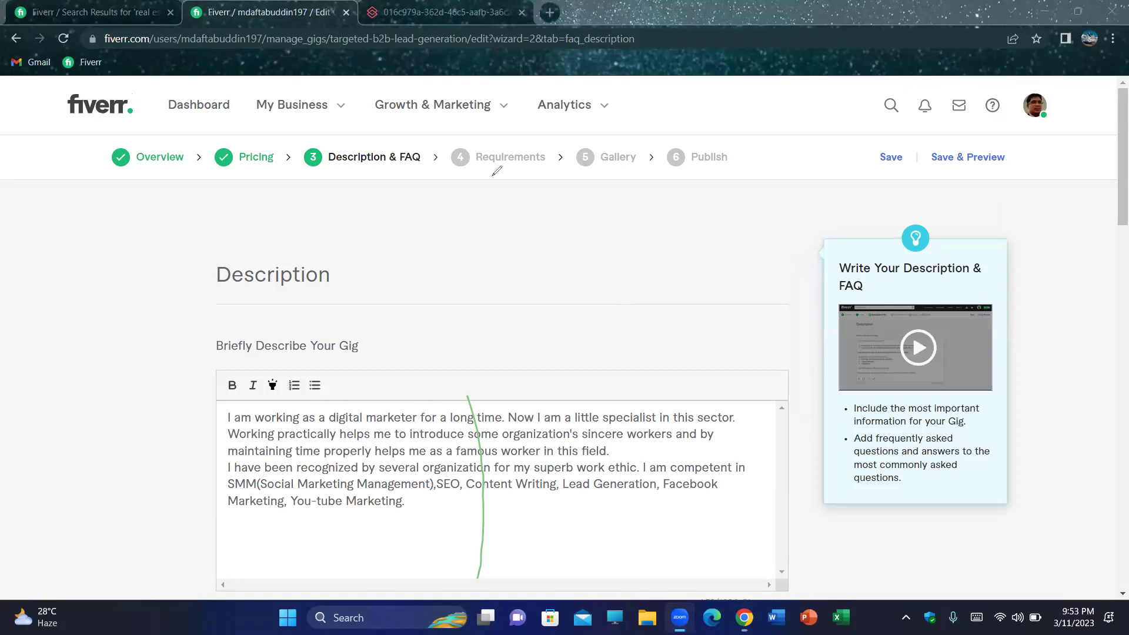
{"action": "left_click", "coordinate": [475, 432]}
{"action": "left_click", "coordinate": [744, 260]}
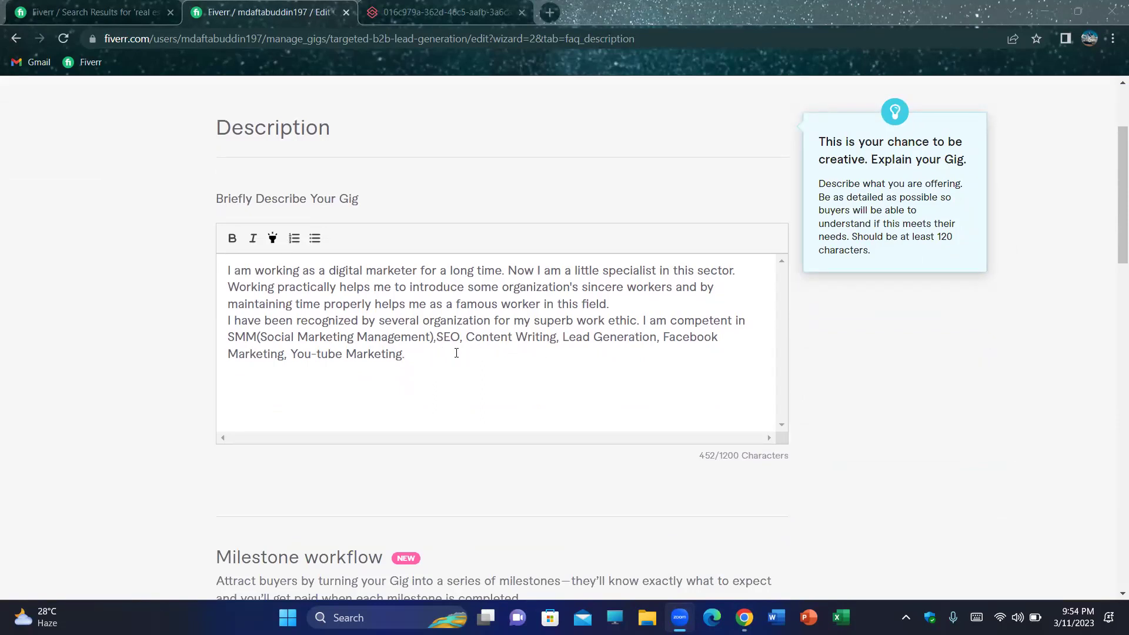
{"action": "scroll", "coordinate": [453, 358], "scroll_direction": "up", "scroll_amount": 1}
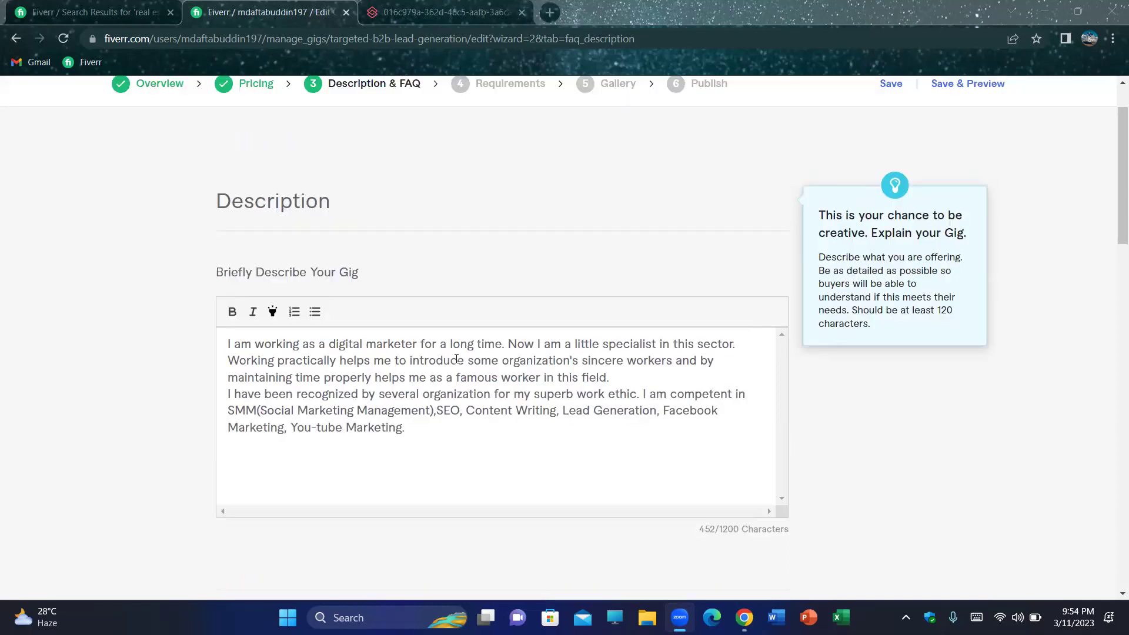
{"action": "scroll", "coordinate": [456, 359], "scroll_direction": "up", "scroll_amount": 1}
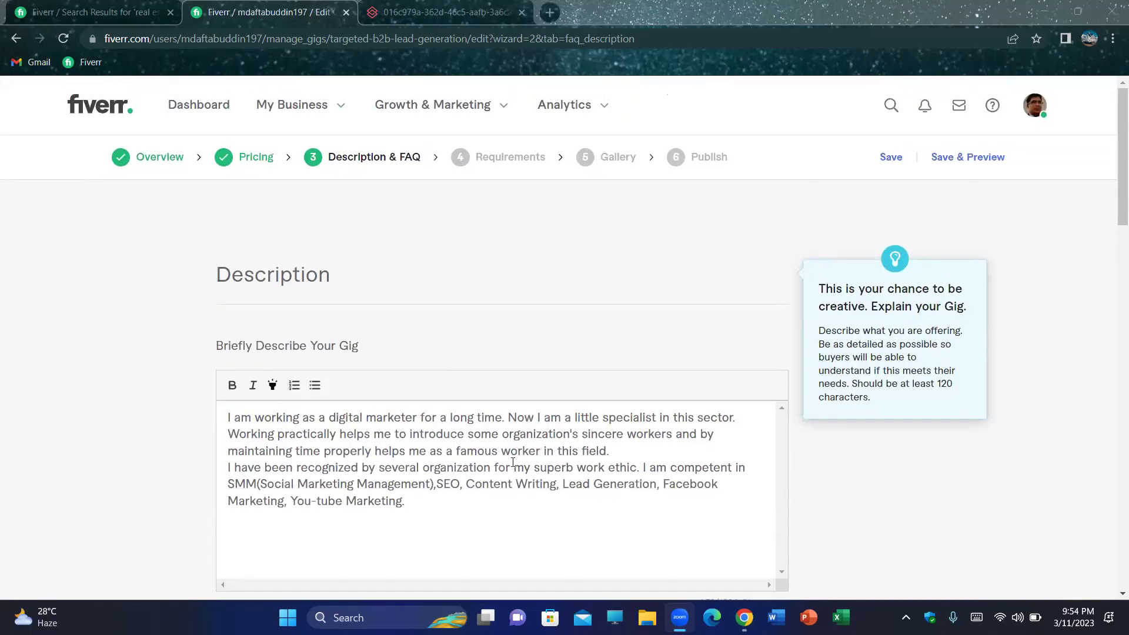
{"action": "key", "text": "XF86AudioLowerVolume"}
{"action": "key", "text": "XF86AudioLowerVolume"}
{"action": "left_click", "coordinate": [520, 244]}
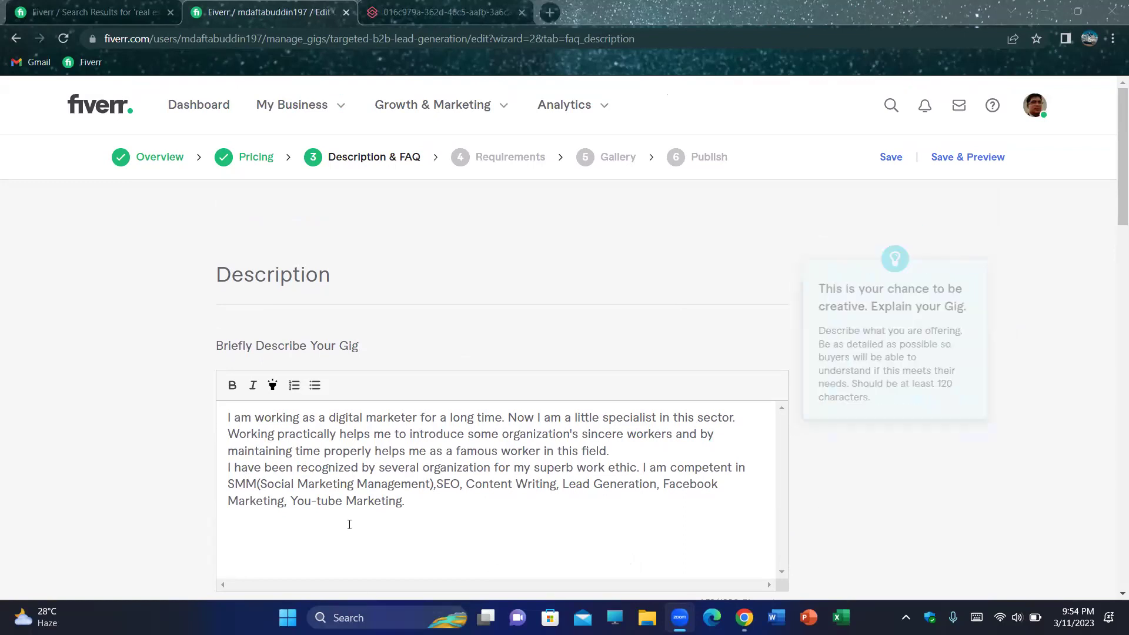
{"action": "left_click", "coordinate": [404, 503]}
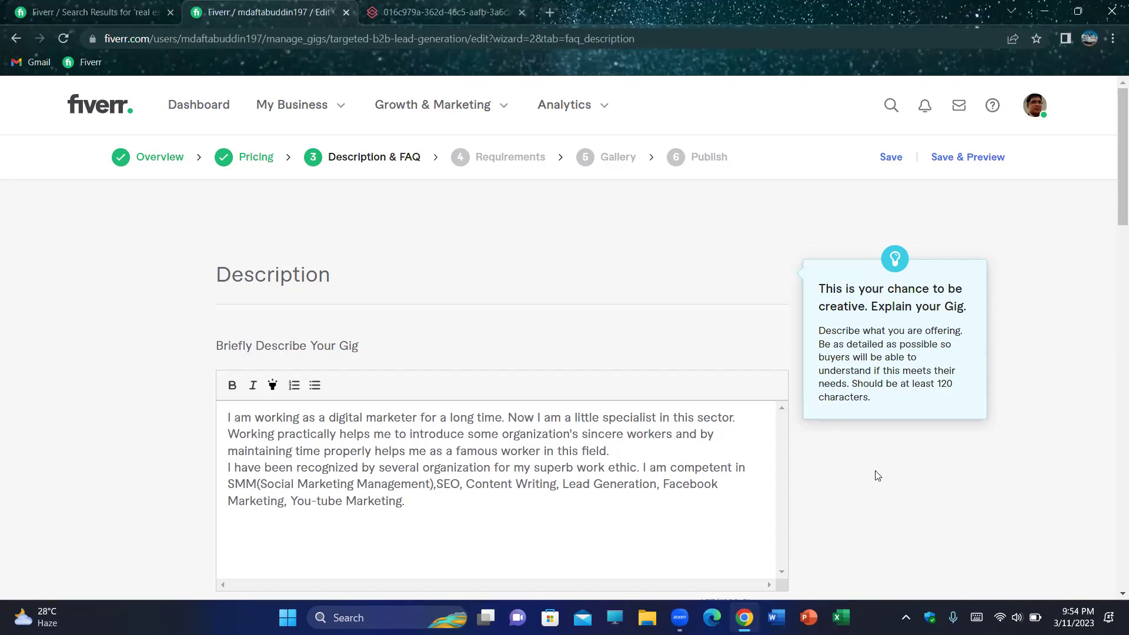
{"action": "scroll", "coordinate": [529, 323], "scroll_direction": "down", "scroll_amount": 1}
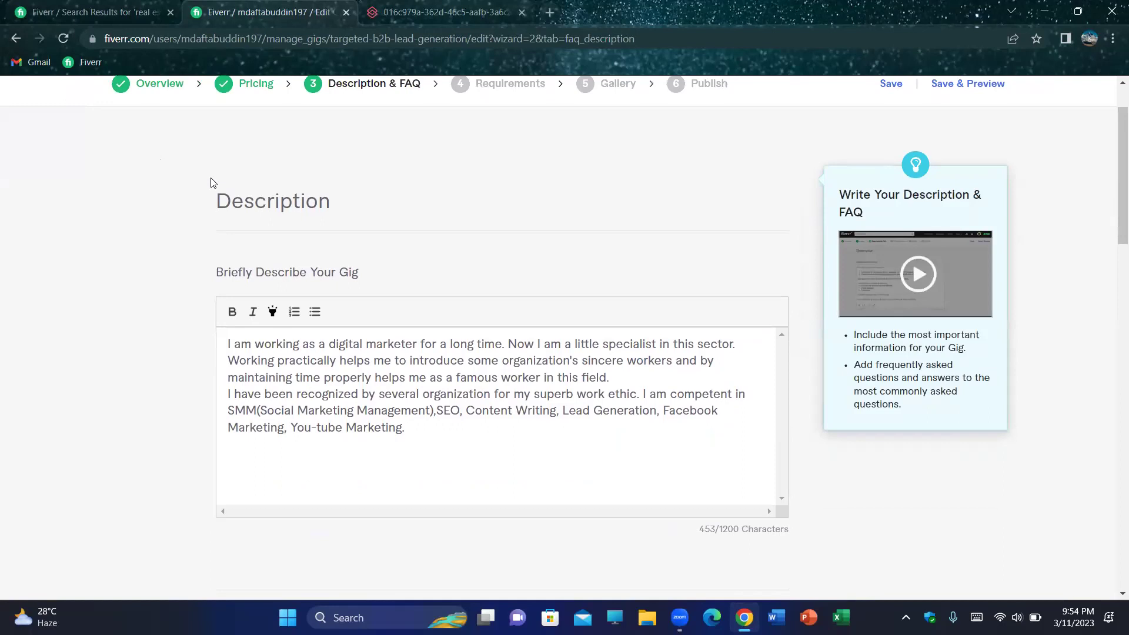
{"action": "scroll", "coordinate": [229, 159], "scroll_direction": "up", "scroll_amount": 1}
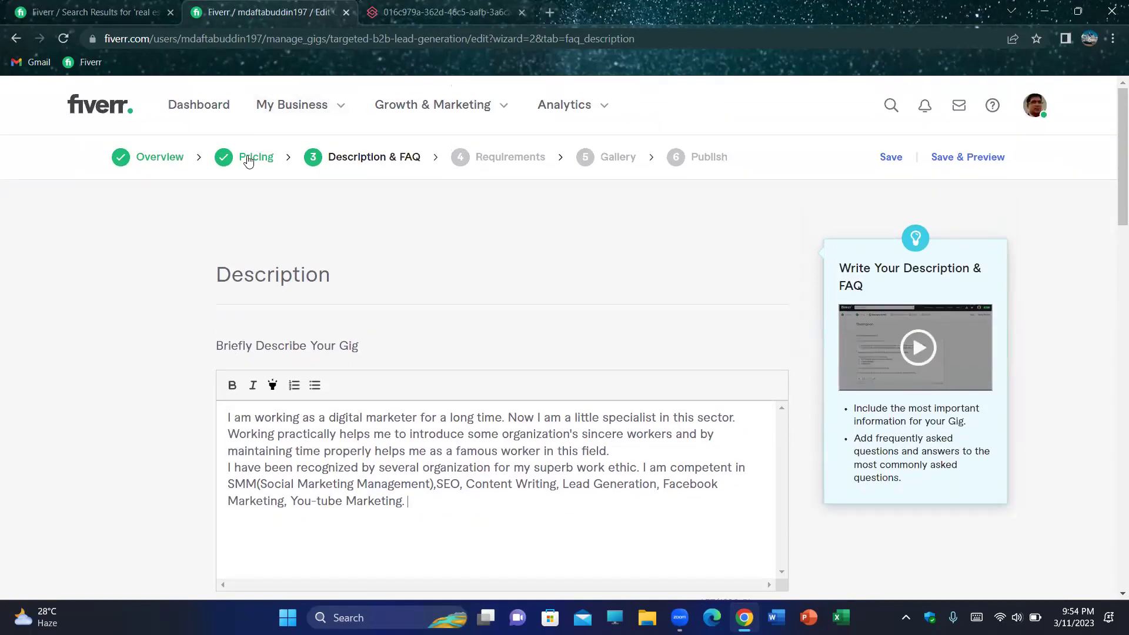
- Return to the gig's pricing page and review the delivery times, included leads, work hours and prices of the three packages
{"action": "left_click", "coordinate": [247, 162]}
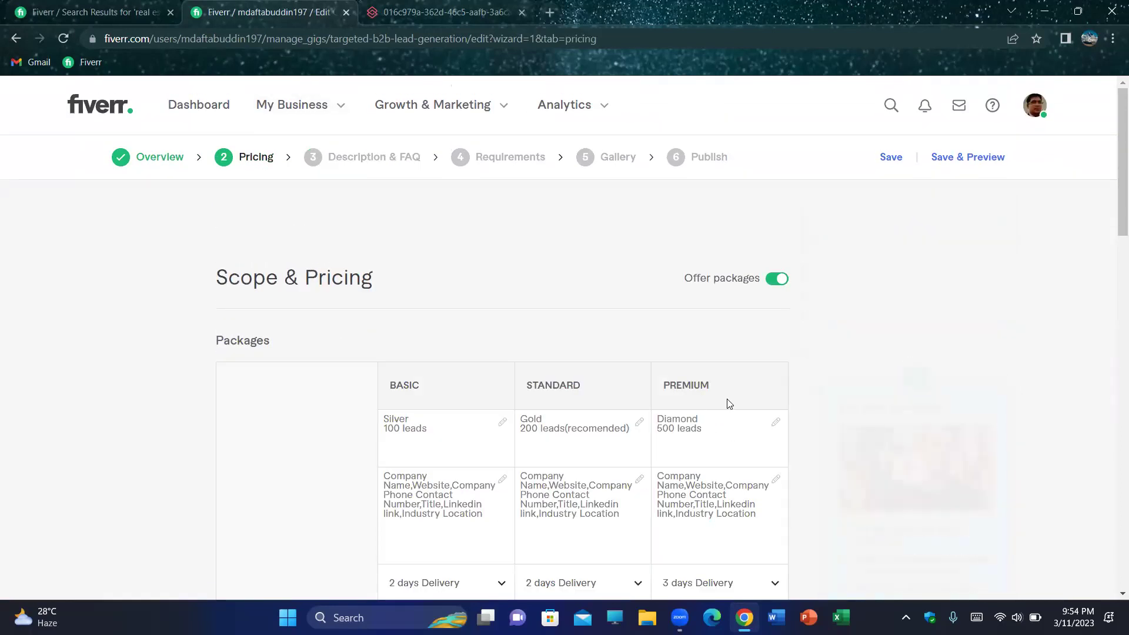
{"action": "scroll", "coordinate": [1113, 359], "scroll_direction": "down", "scroll_amount": 5}
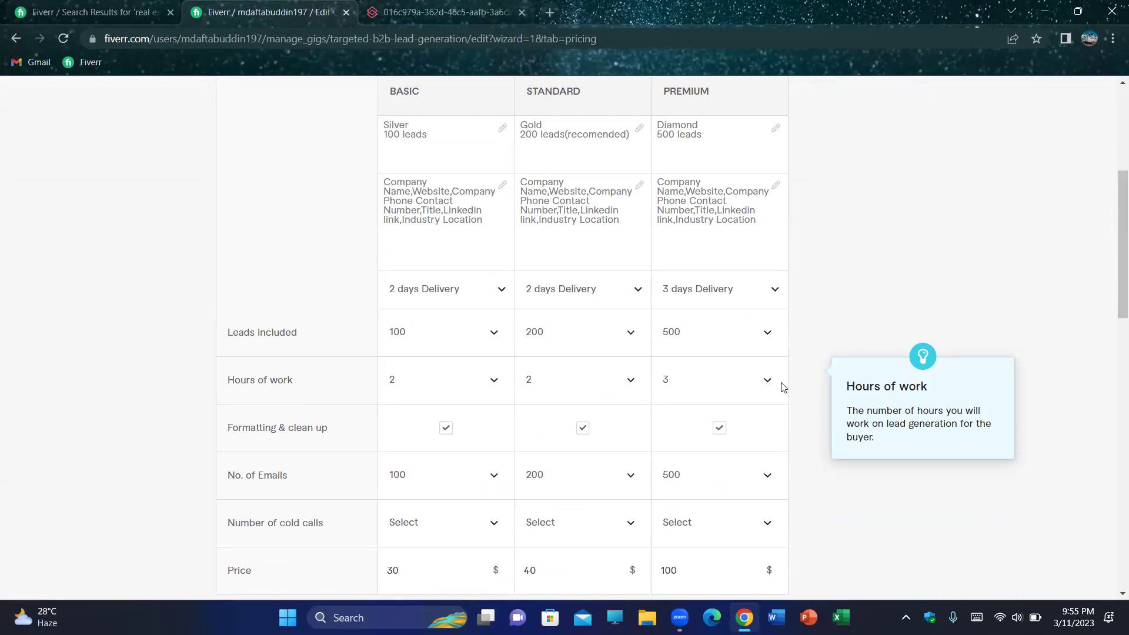
{"action": "key", "text": "XF86AudioLowerVolume"}
{"action": "key", "text": "XF86AudioLowerVolume"}
{"action": "key", "text": "XF86AudioLowerVolume"}
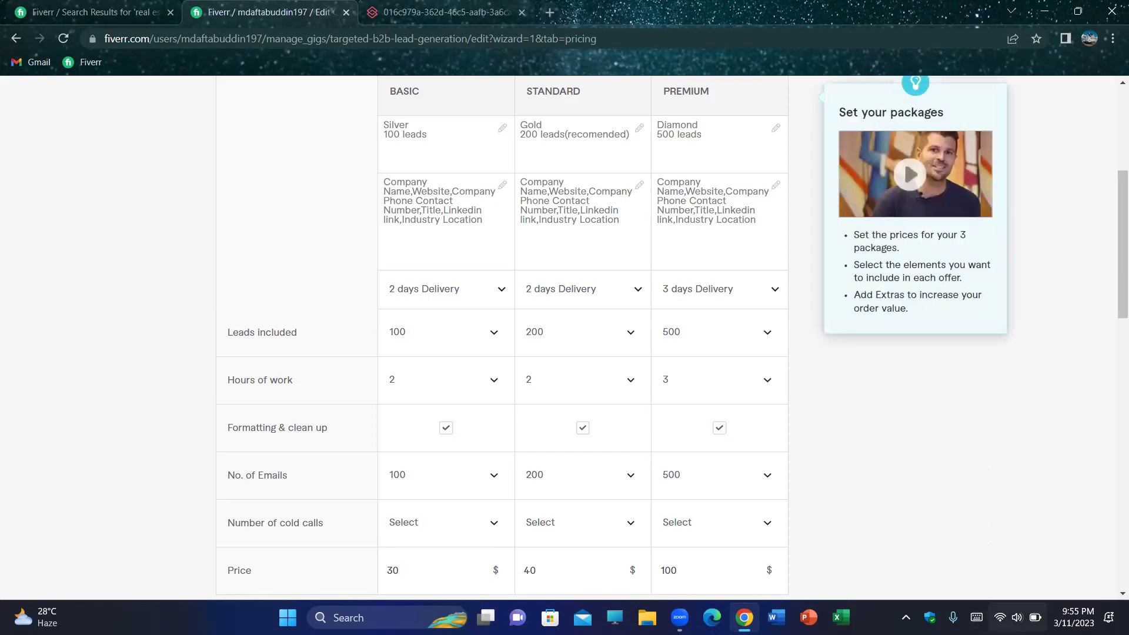
{"action": "left_click", "coordinate": [1018, 617]}
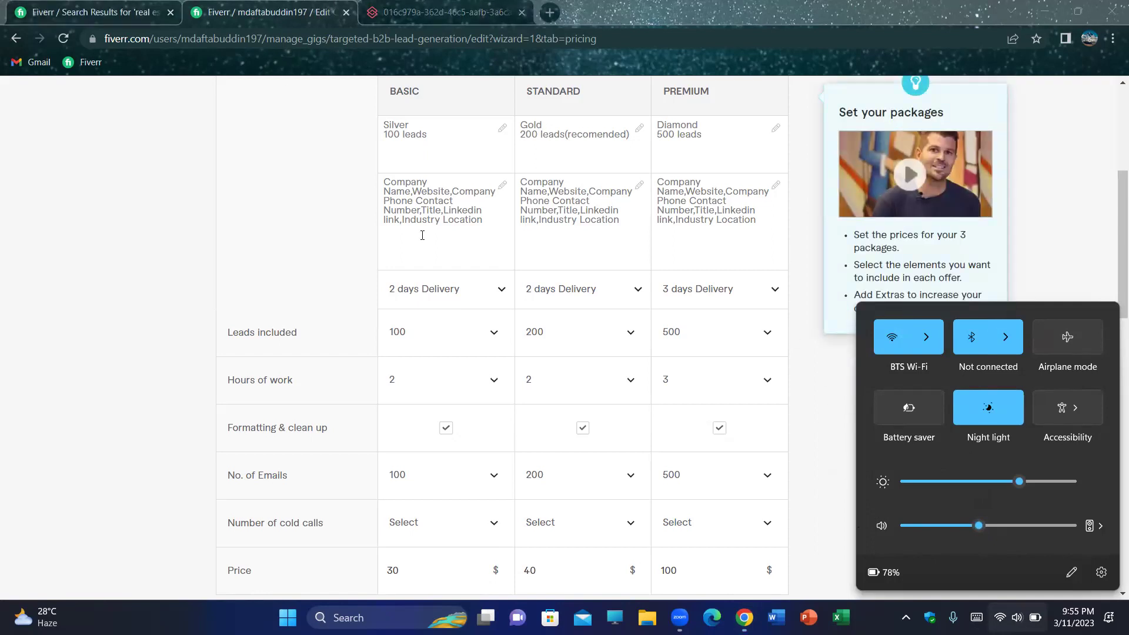
{"action": "scroll", "coordinate": [585, 189], "scroll_direction": "up", "scroll_amount": 4}
{"action": "scroll", "coordinate": [585, 190], "scroll_direction": "up", "scroll_amount": 2}
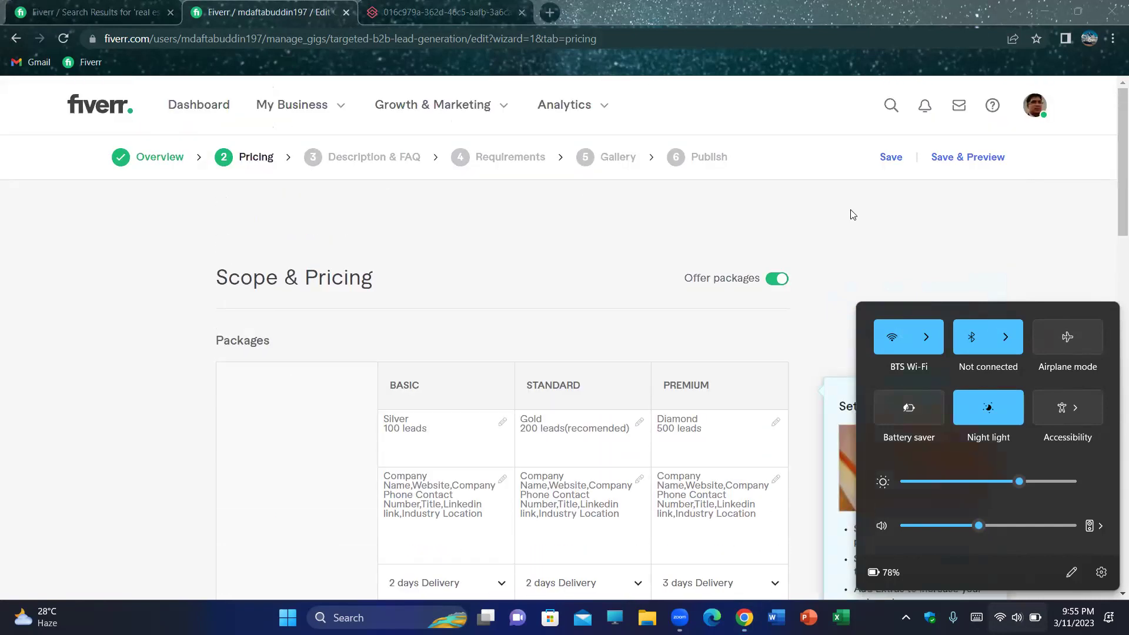
- Reopen the gig's Description & FAQ page at the description text
{"action": "left_click", "coordinate": [358, 157]}
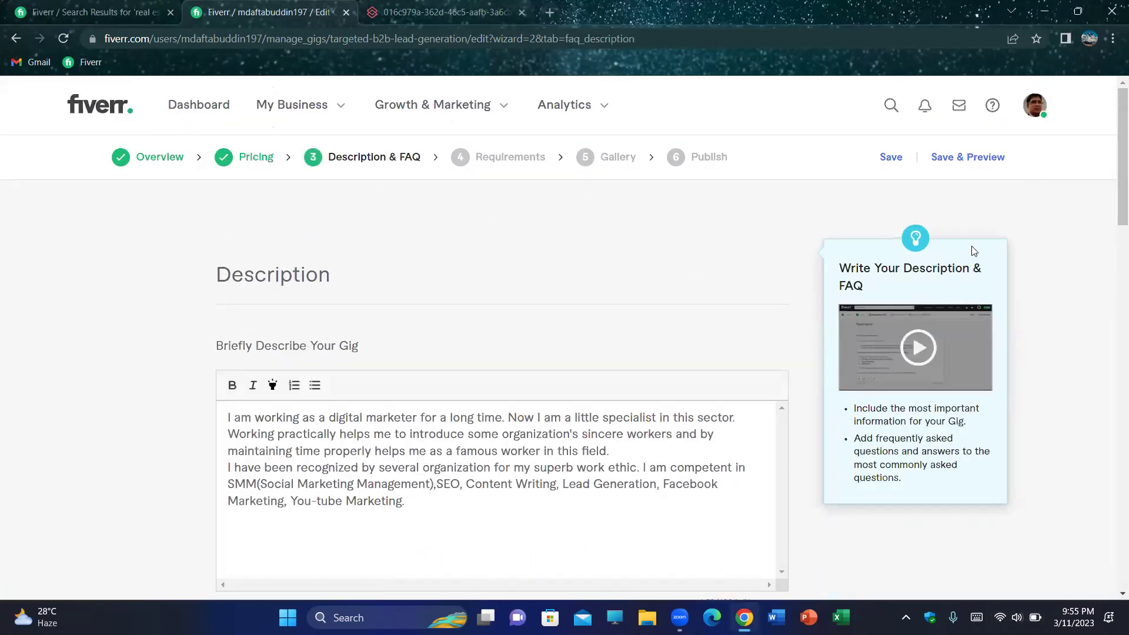
{"action": "left_click", "coordinate": [452, 496]}
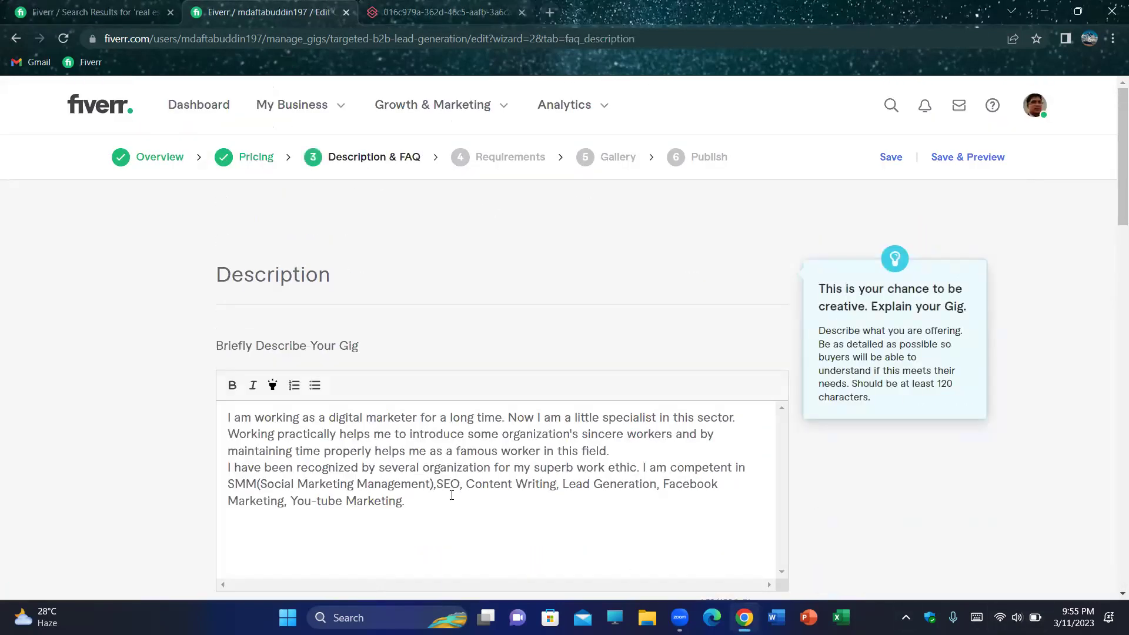
{"action": "left_click", "coordinate": [199, 481]}
- Go back to the real estate leads search results and run the suggested "business leads" search
{"action": "key", "text": "ctrl+Page_Up"}
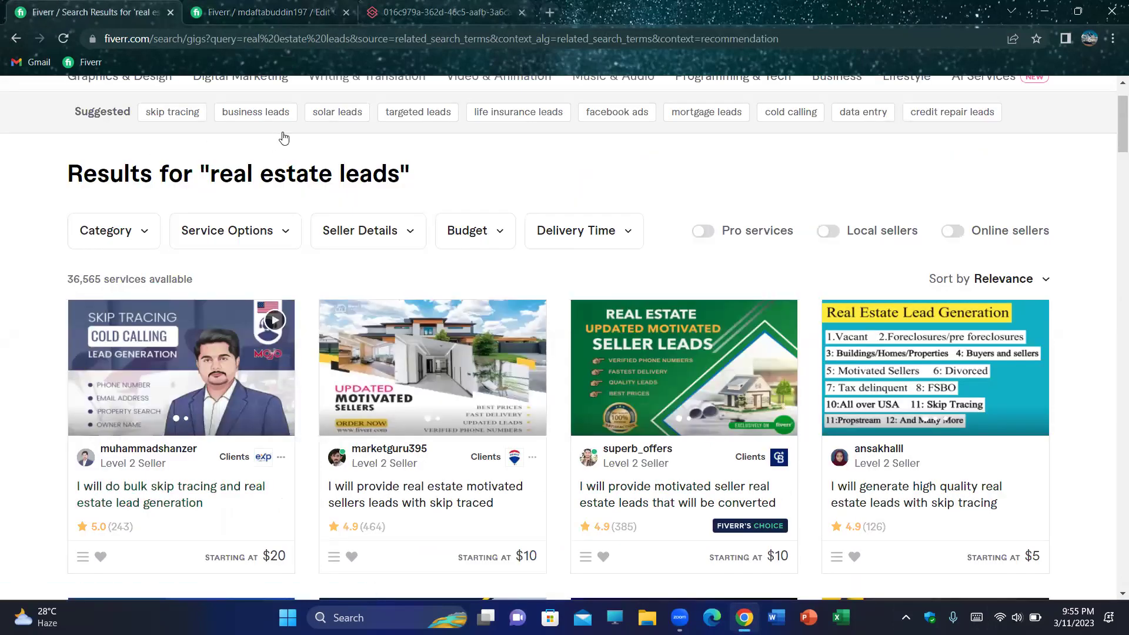
{"action": "scroll", "coordinate": [279, 141], "scroll_direction": "up", "scroll_amount": 1}
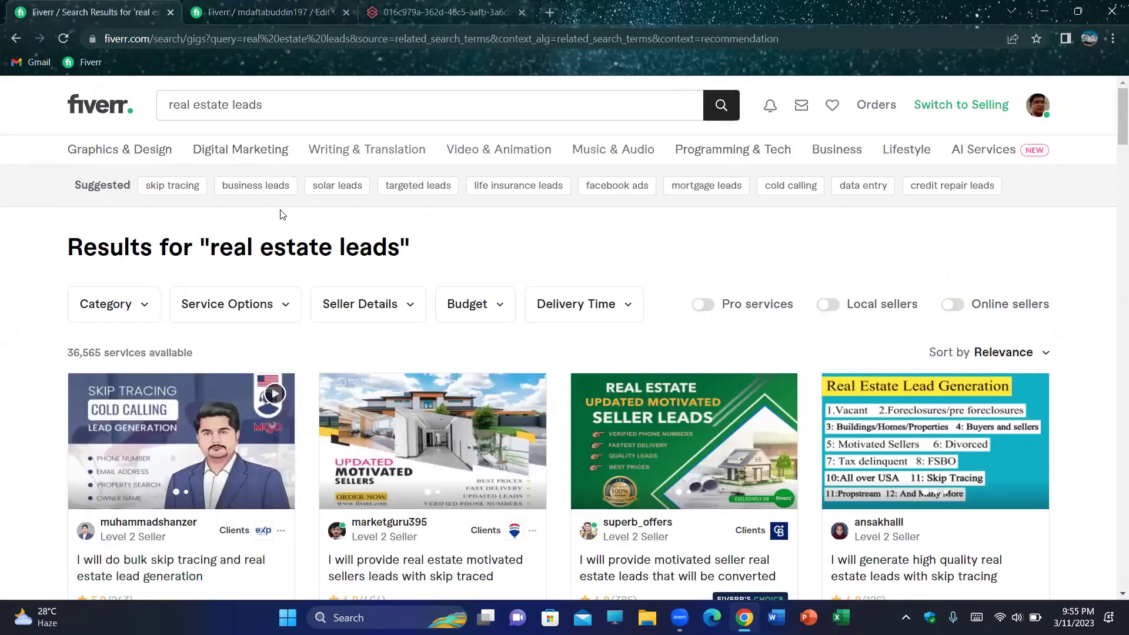
{"action": "left_click", "coordinate": [247, 185]}
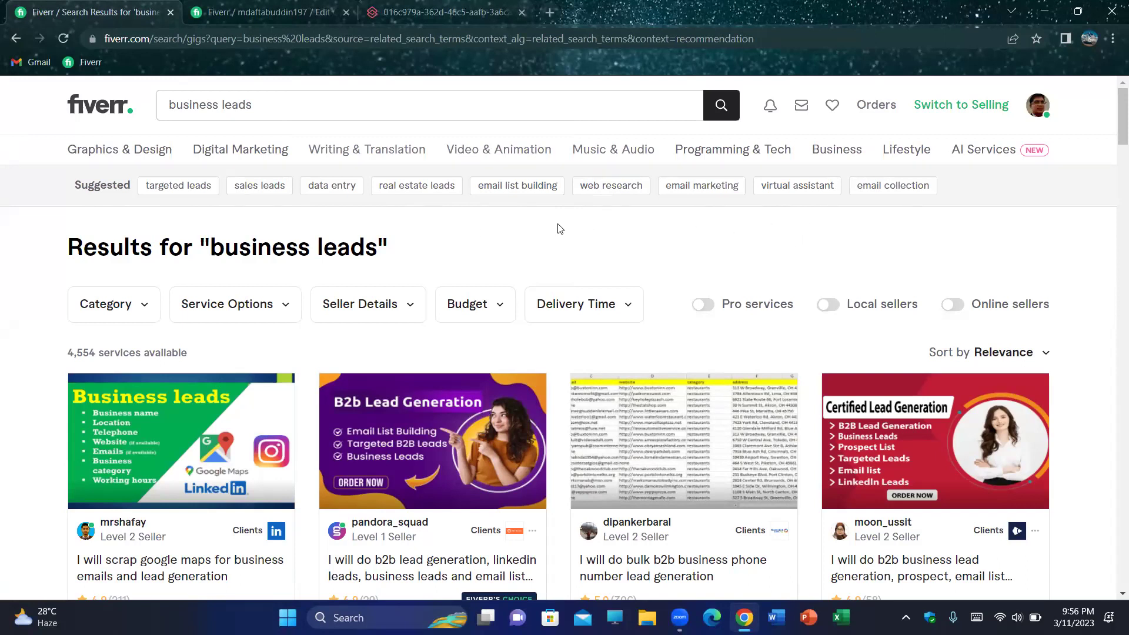
- Open the Google Maps scraping gig and the B2B lead generation gig with LinkedIn leads from the results in separate new tabs
{"action": "scroll", "coordinate": [88, 553], "scroll_direction": "down", "scroll_amount": 3}
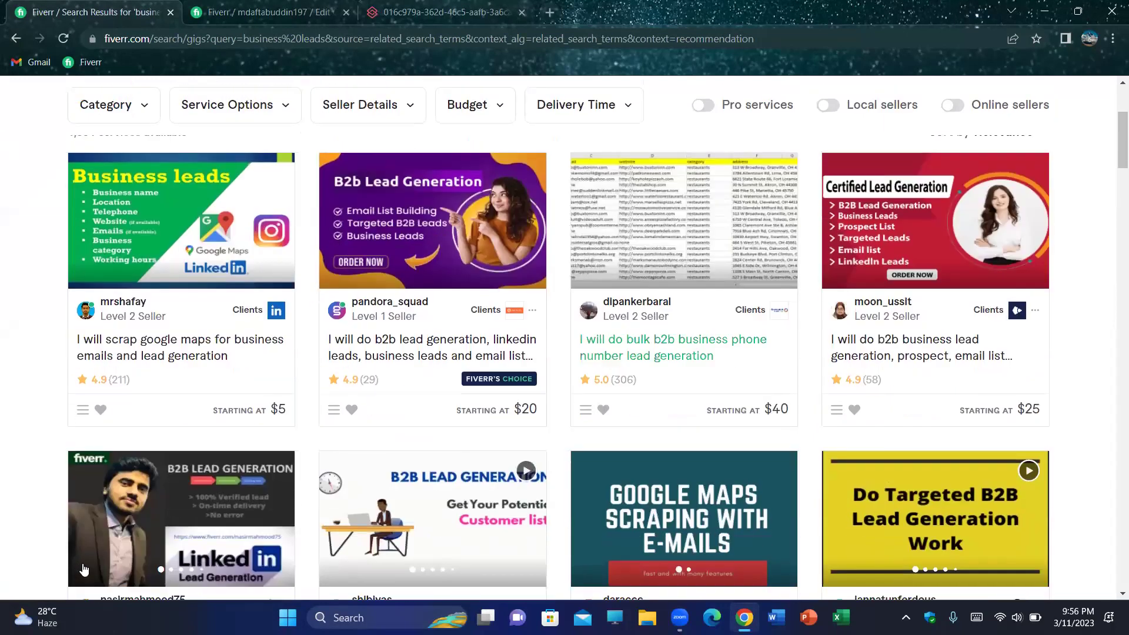
{"action": "right_click", "coordinate": [141, 344]}
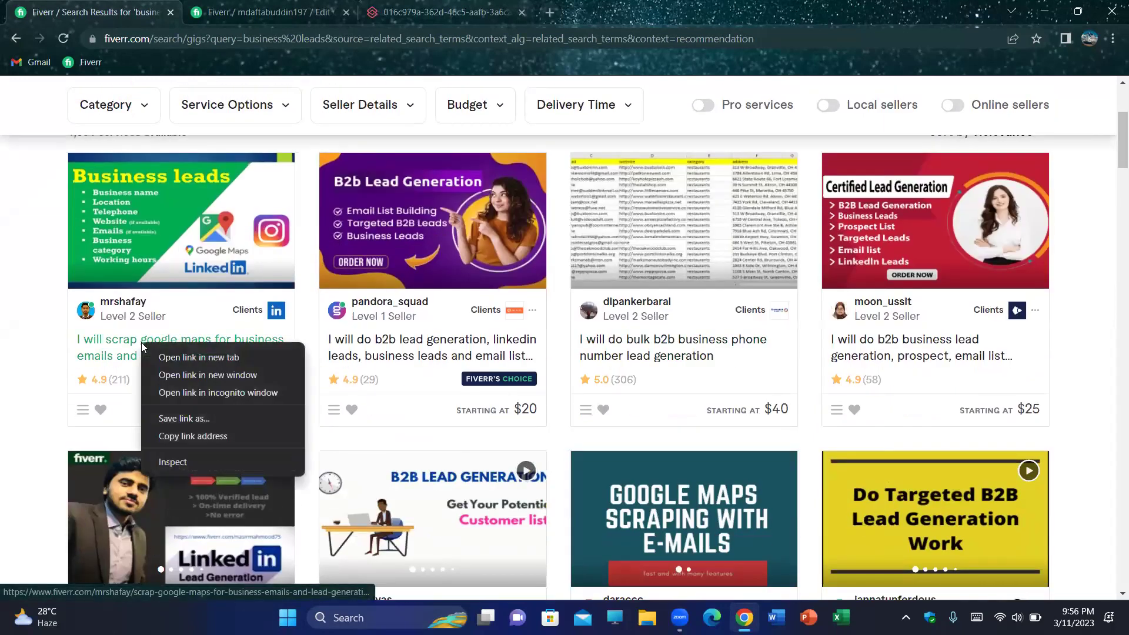
{"action": "left_click", "coordinate": [180, 358]}
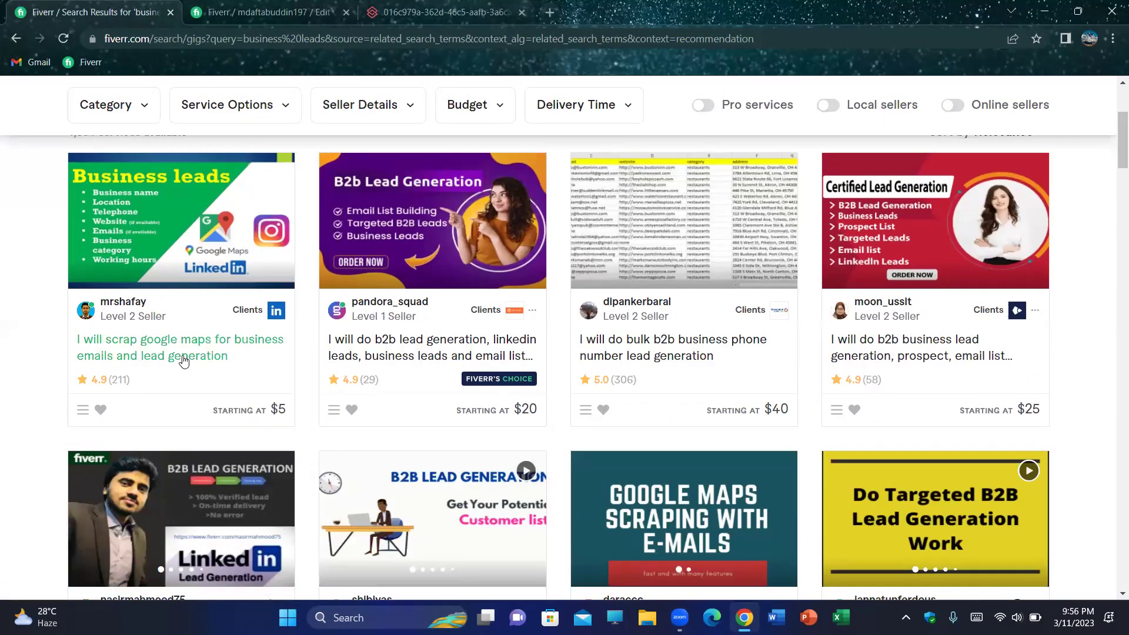
{"action": "right_click", "coordinate": [383, 347]}
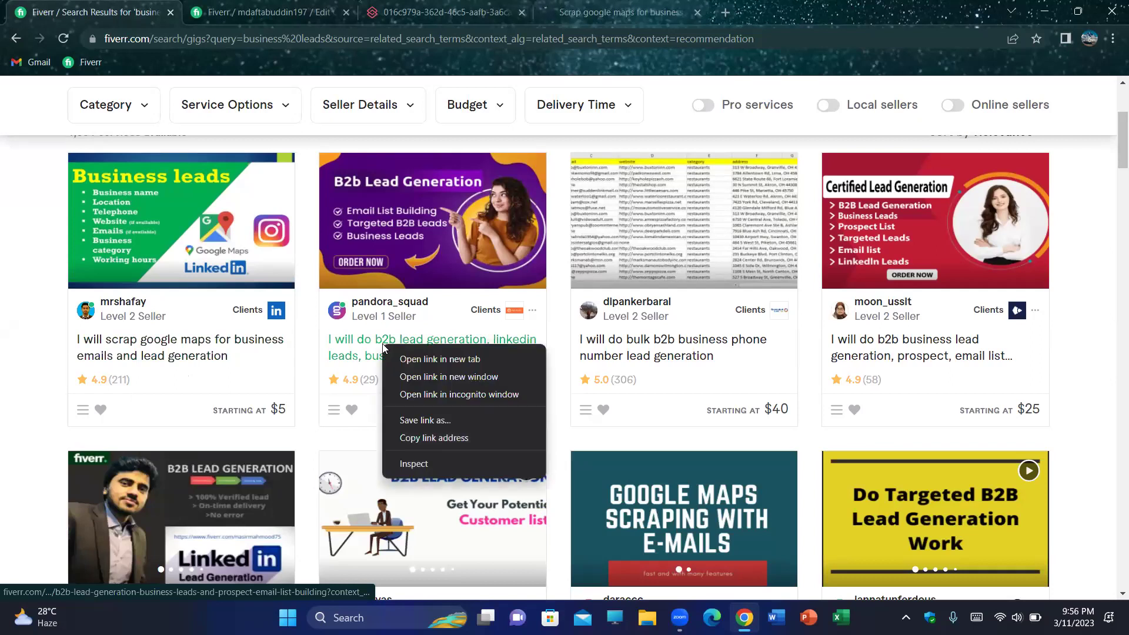
{"action": "left_click", "coordinate": [420, 360]}
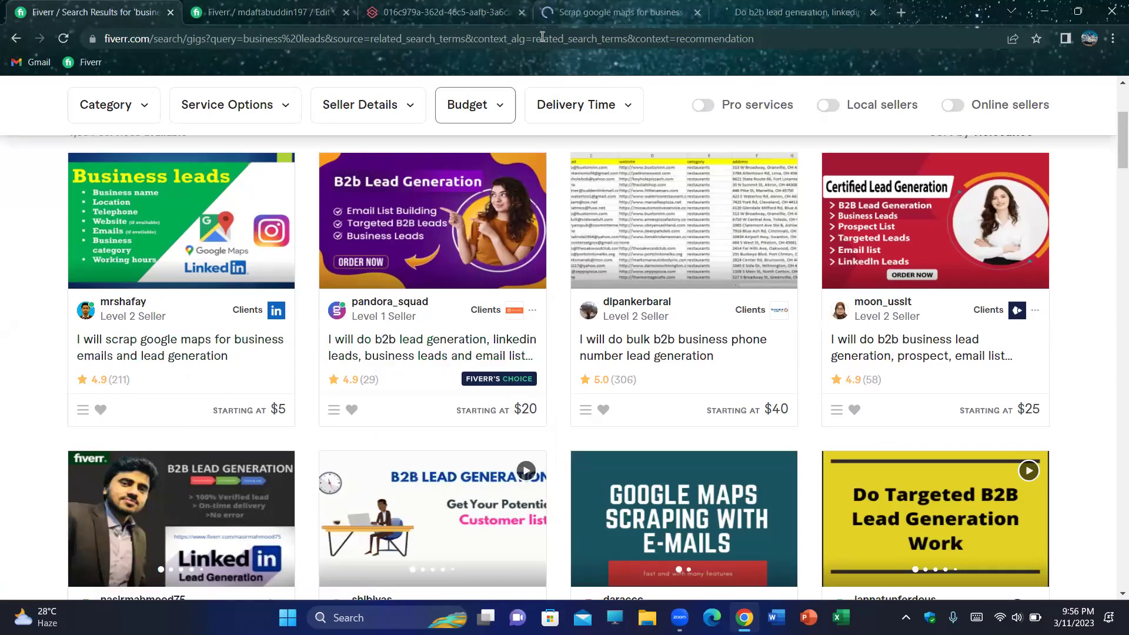
- View the opened B2B lead generation gig and read its About This Gig description
{"action": "left_click", "coordinate": [794, 12]}
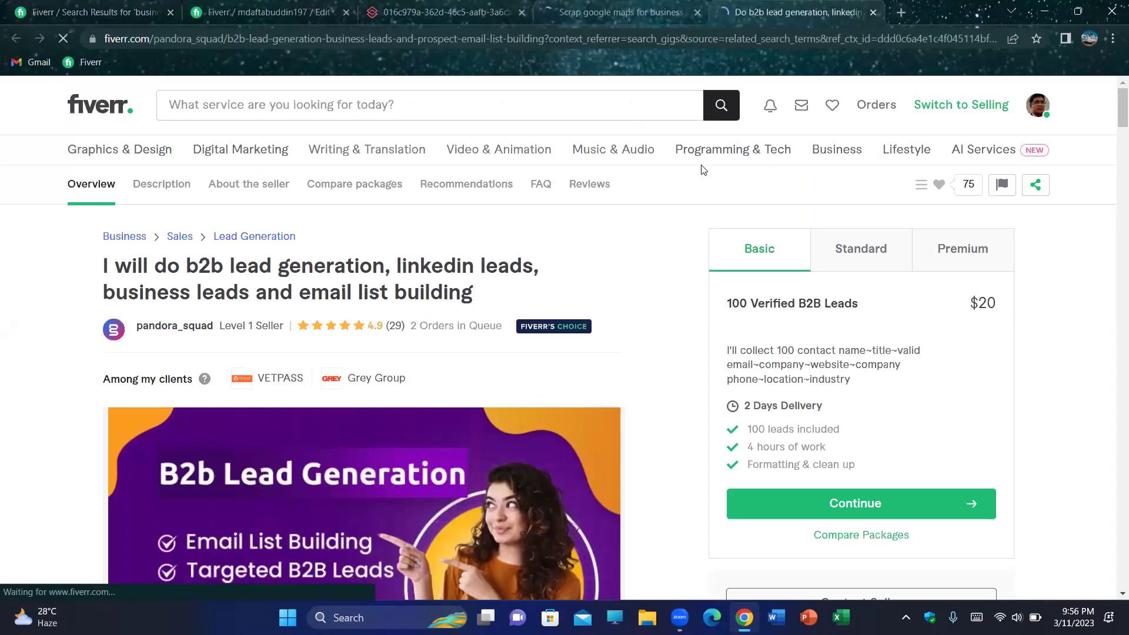
{"action": "scroll", "coordinate": [662, 287], "scroll_direction": "down", "scroll_amount": 3}
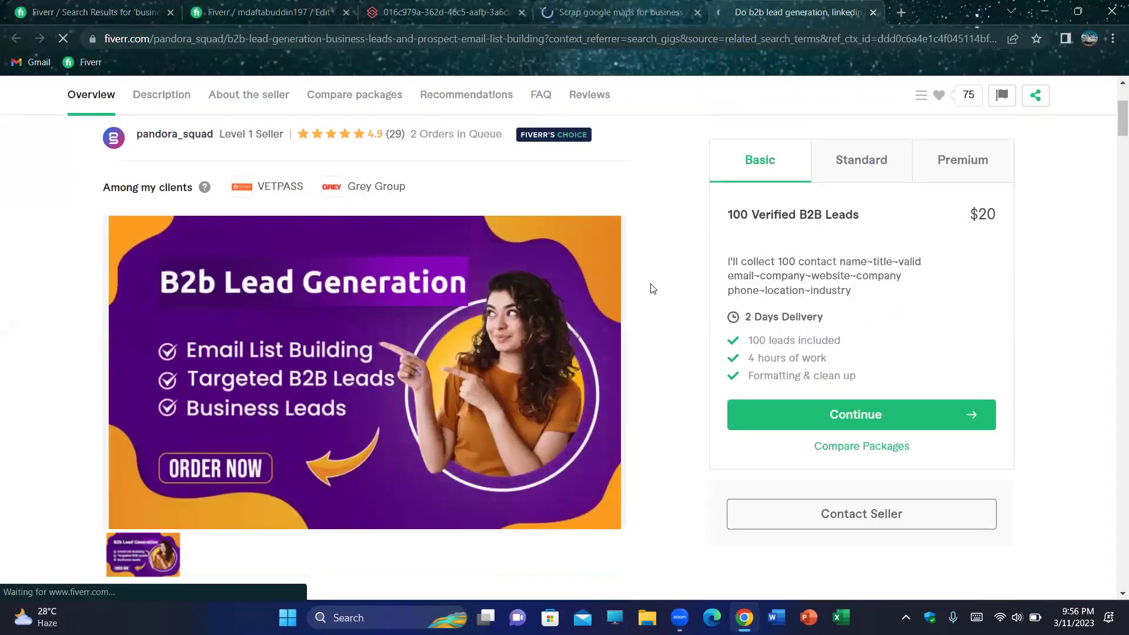
{"action": "scroll", "coordinate": [651, 288], "scroll_direction": "down", "scroll_amount": 10}
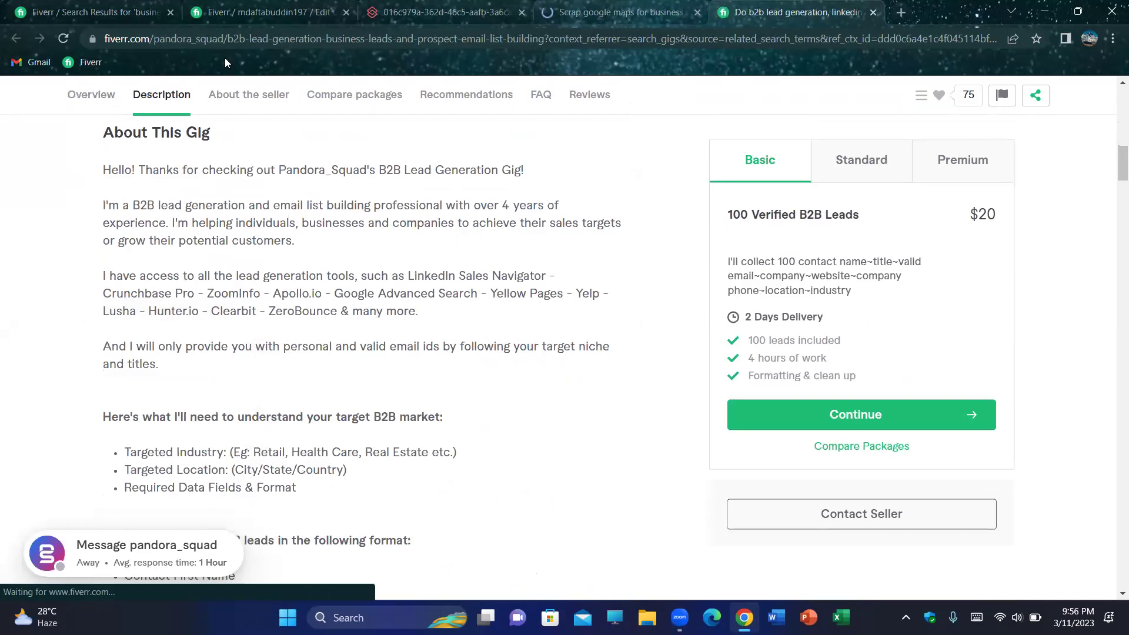
- Compare the "Briefly Describe Your Gig" section of the gig being edited with the B2B lead generation gig's description
{"action": "left_click", "coordinate": [226, 5]}
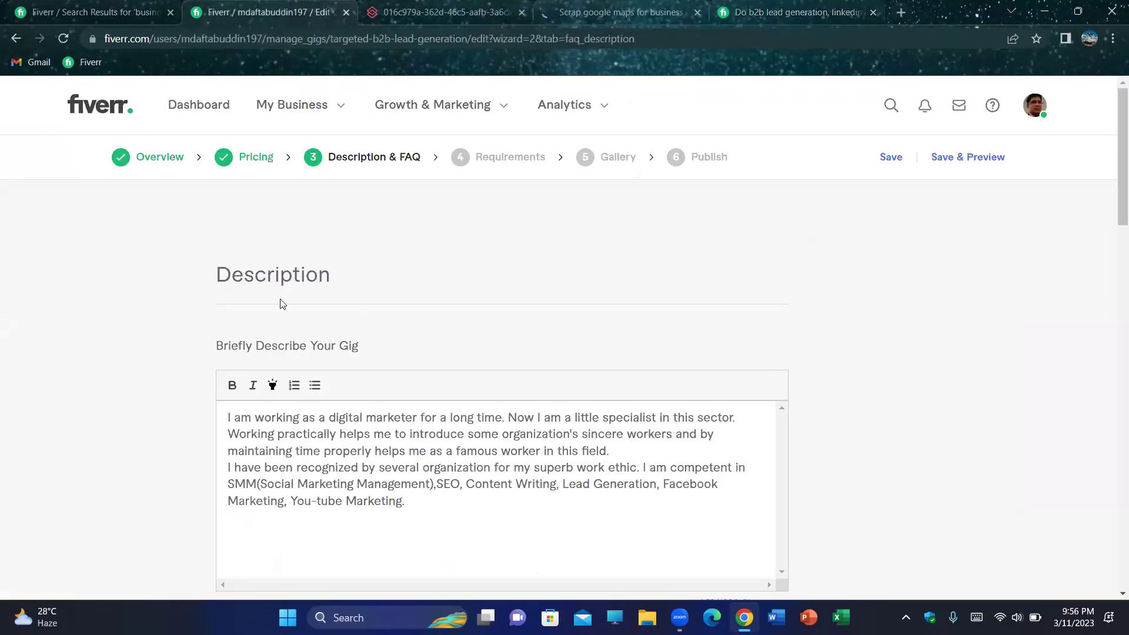
{"action": "left_click_drag", "start_coordinate": [216, 347], "coordinate": [367, 353]}
{"action": "left_click", "coordinate": [408, 352]}
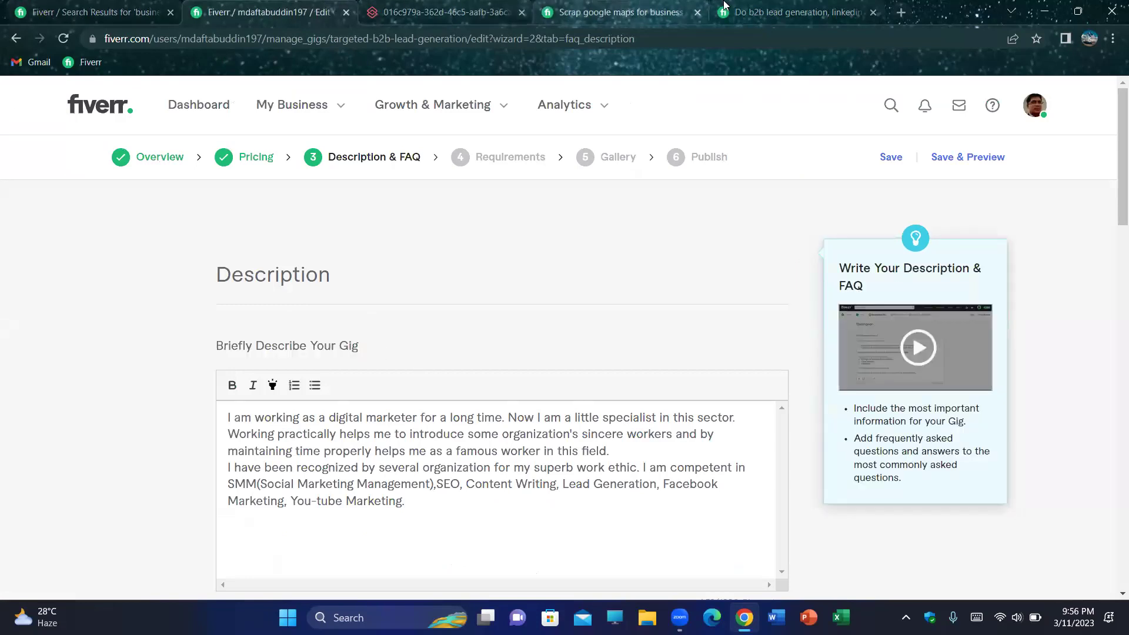
{"action": "left_click", "coordinate": [772, 6]}
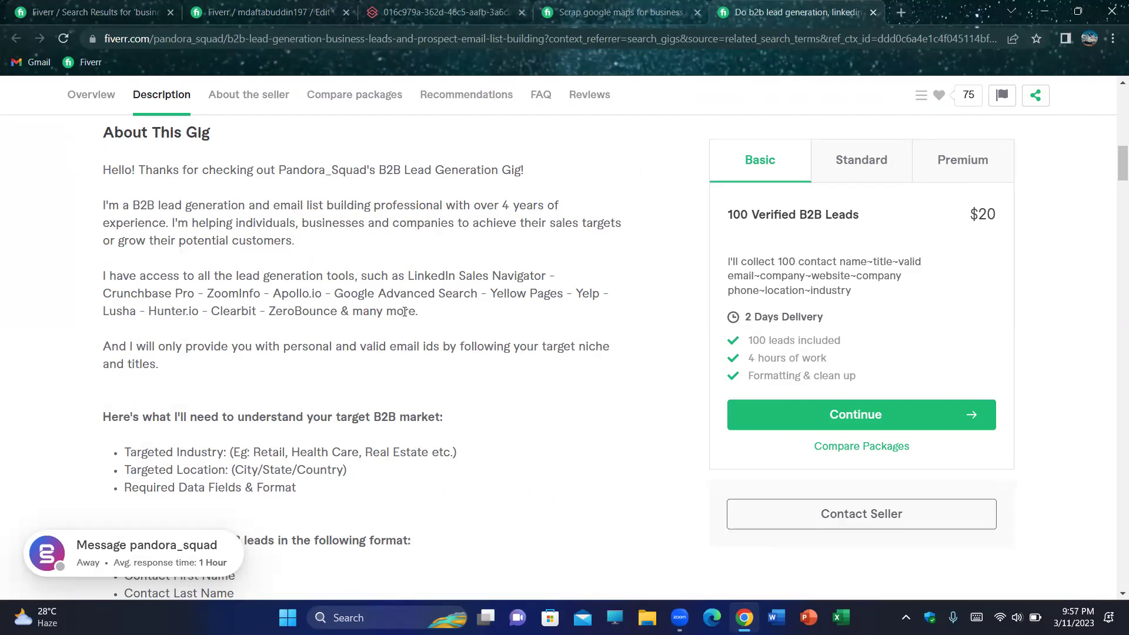
- Read the B2B lead generation gig's paragraph on lead generation tools and the summary of its Basic package
{"action": "left_click_drag", "start_coordinate": [414, 311], "coordinate": [101, 280]}
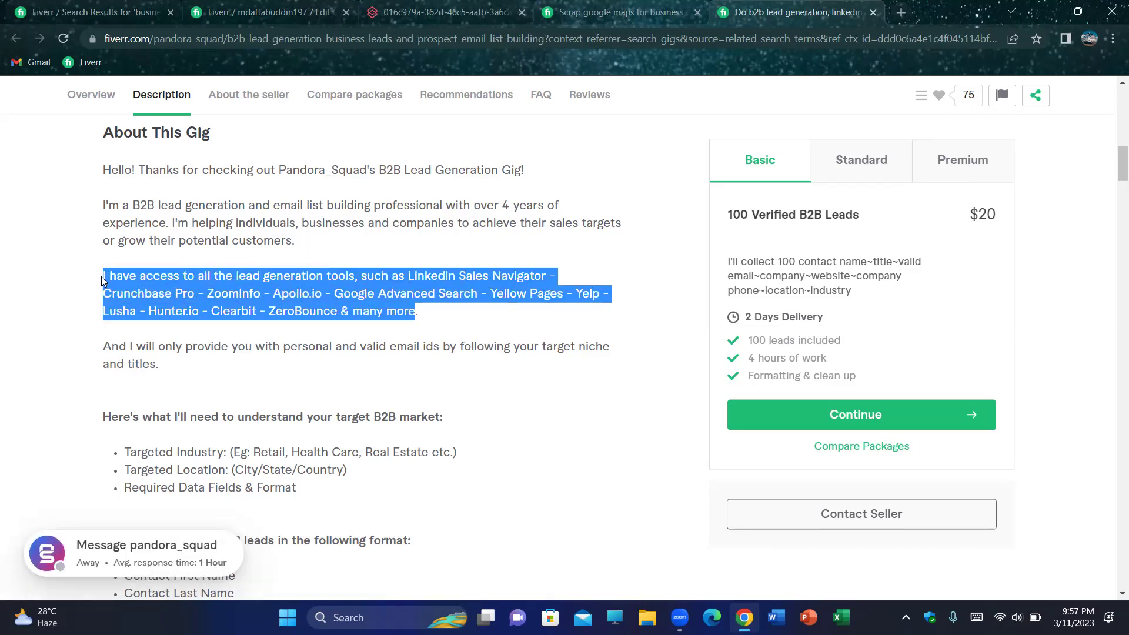
{"action": "left_click", "coordinate": [462, 317]}
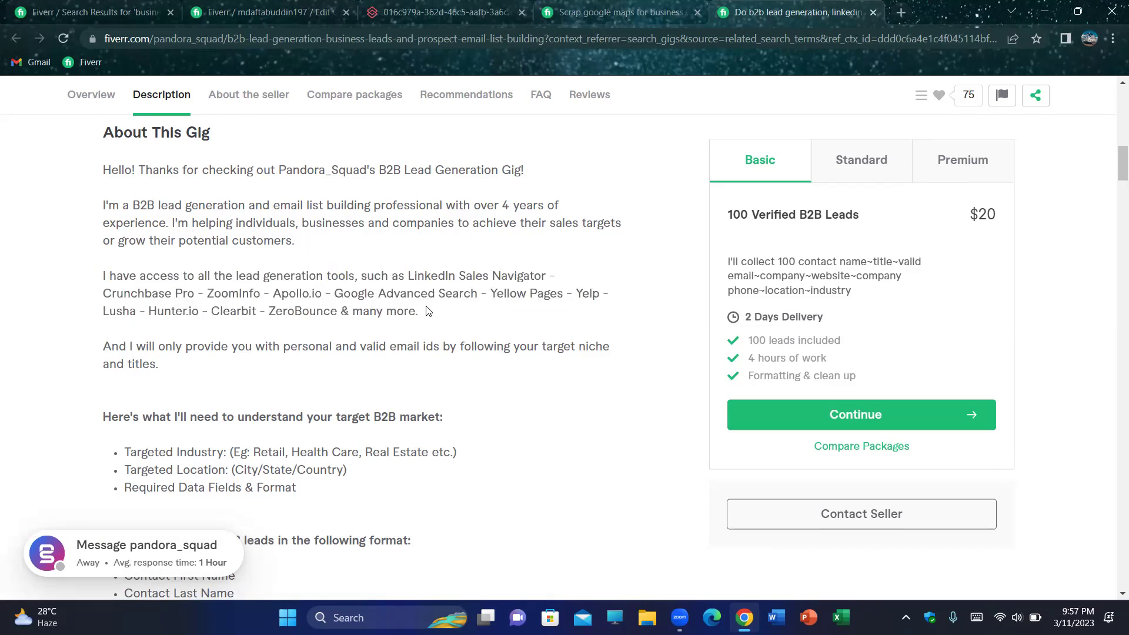
{"action": "scroll", "coordinate": [428, 311], "scroll_direction": "down", "scroll_amount": 1}
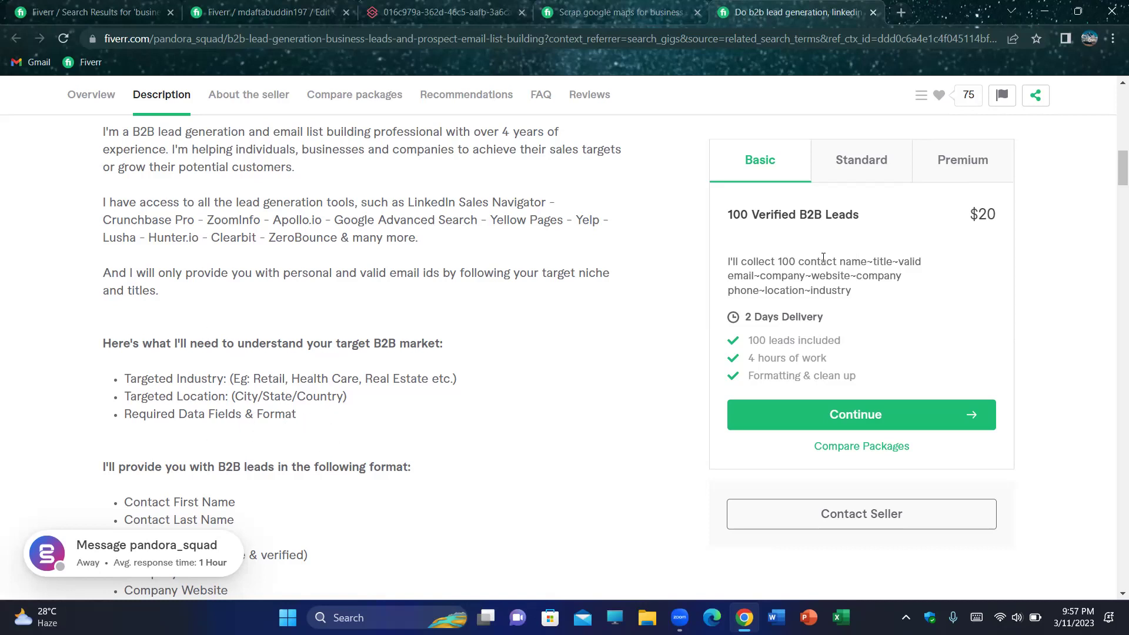
{"action": "left_click_drag", "start_coordinate": [852, 291], "coordinate": [730, 260]}
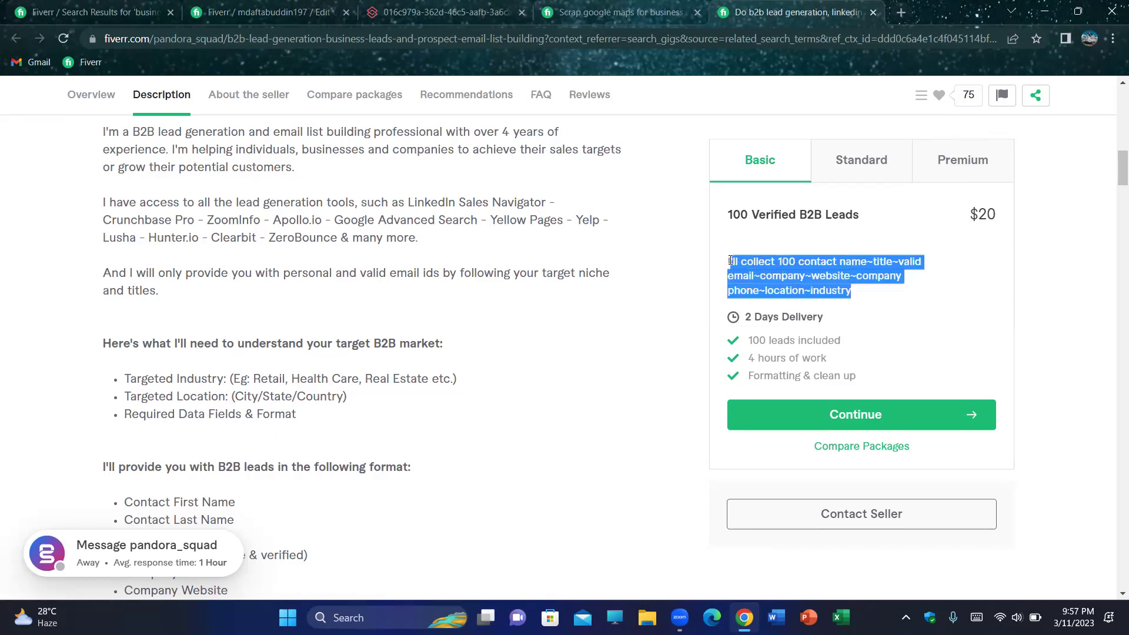
{"action": "left_click", "coordinate": [864, 291]}
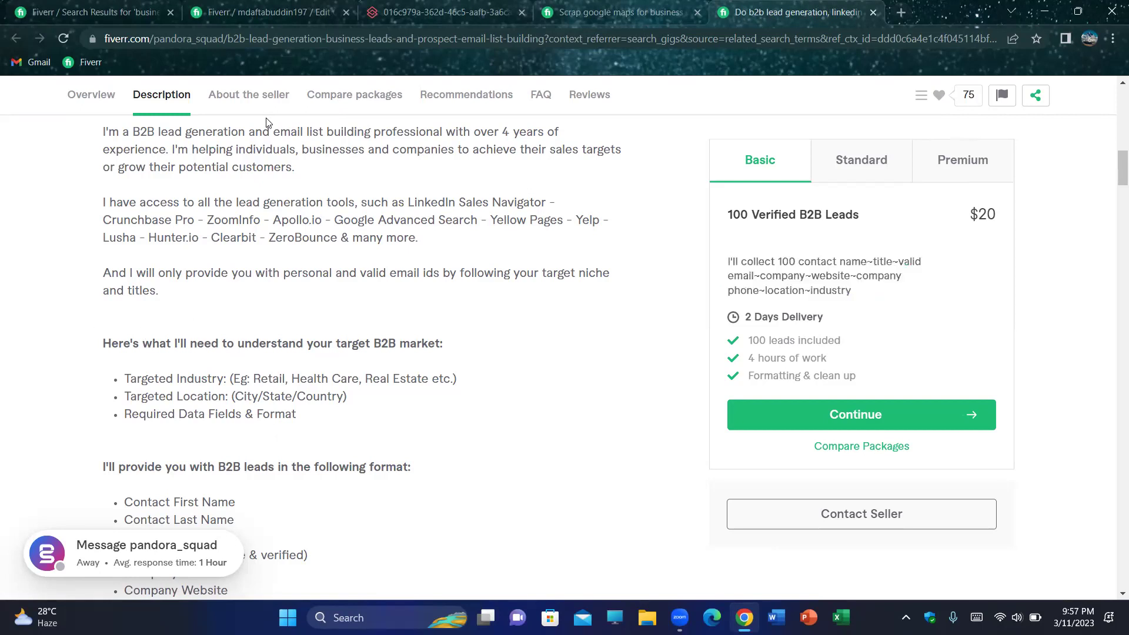
- Read the rest of the B2B lead generation gig's description, covering client requirements, the lead format and the closing contact invitation
{"action": "scroll", "coordinate": [297, 330], "scroll_direction": "down", "scroll_amount": 1}
{"action": "scroll", "coordinate": [312, 294], "scroll_direction": "down", "scroll_amount": 1}
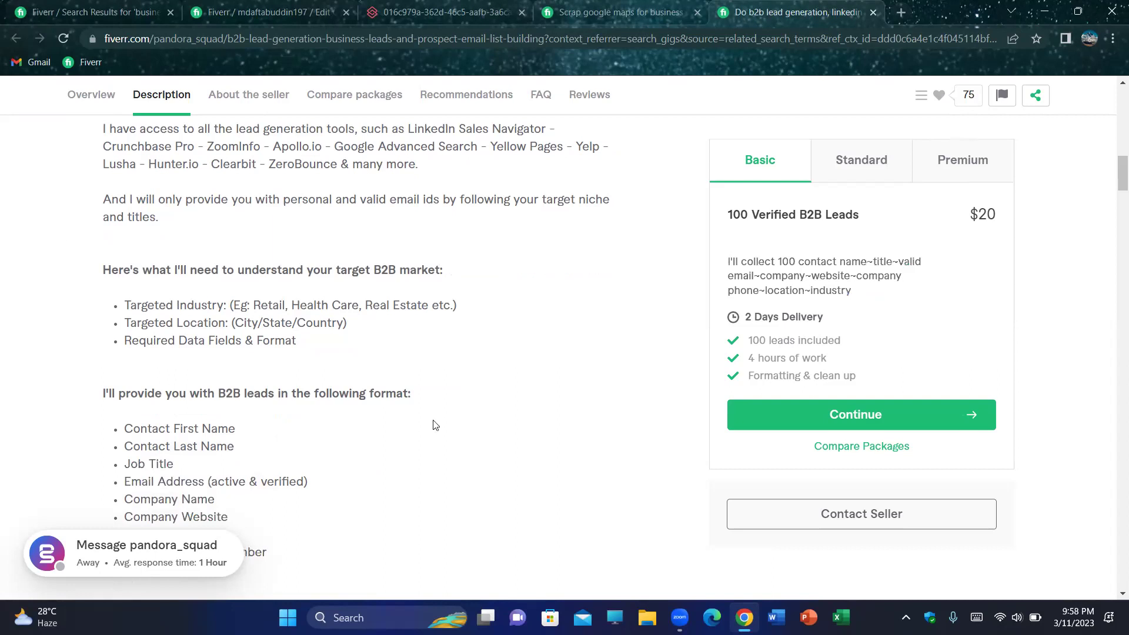
{"action": "scroll", "coordinate": [130, 321], "scroll_direction": "down", "scroll_amount": 1}
{"action": "scroll", "coordinate": [129, 321], "scroll_direction": "down", "scroll_amount": 1}
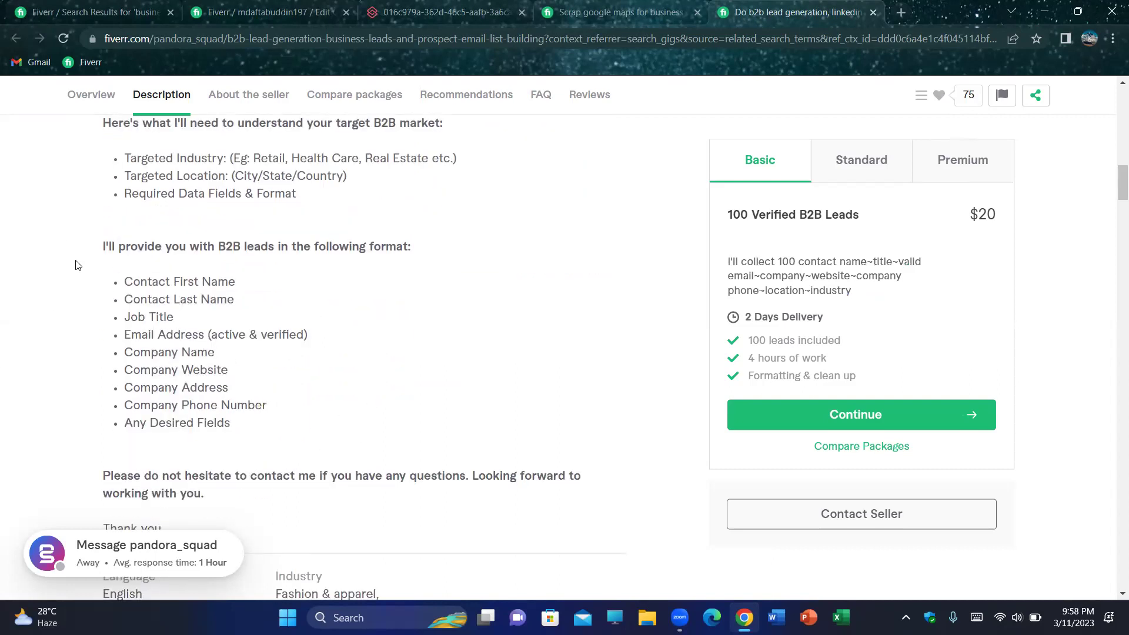
{"action": "scroll", "coordinate": [300, 401], "scroll_direction": "down", "scroll_amount": 1}
{"action": "scroll", "coordinate": [301, 401], "scroll_direction": "down", "scroll_amount": 1}
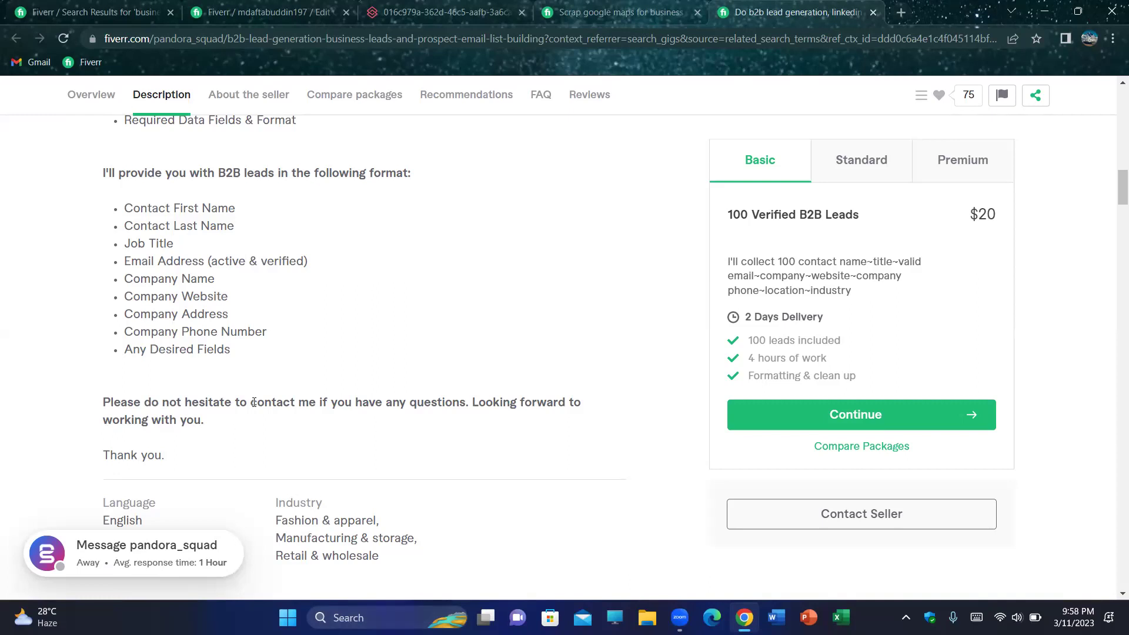
{"action": "left_click_drag", "start_coordinate": [251, 404], "coordinate": [294, 404]}
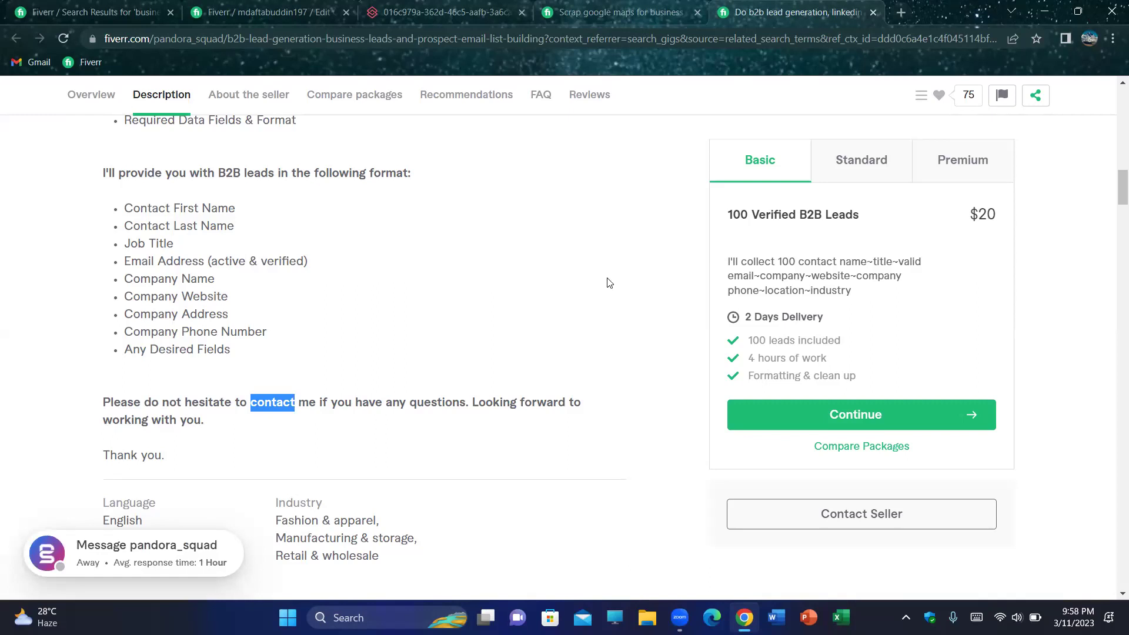
{"action": "left_click", "coordinate": [427, 298]}
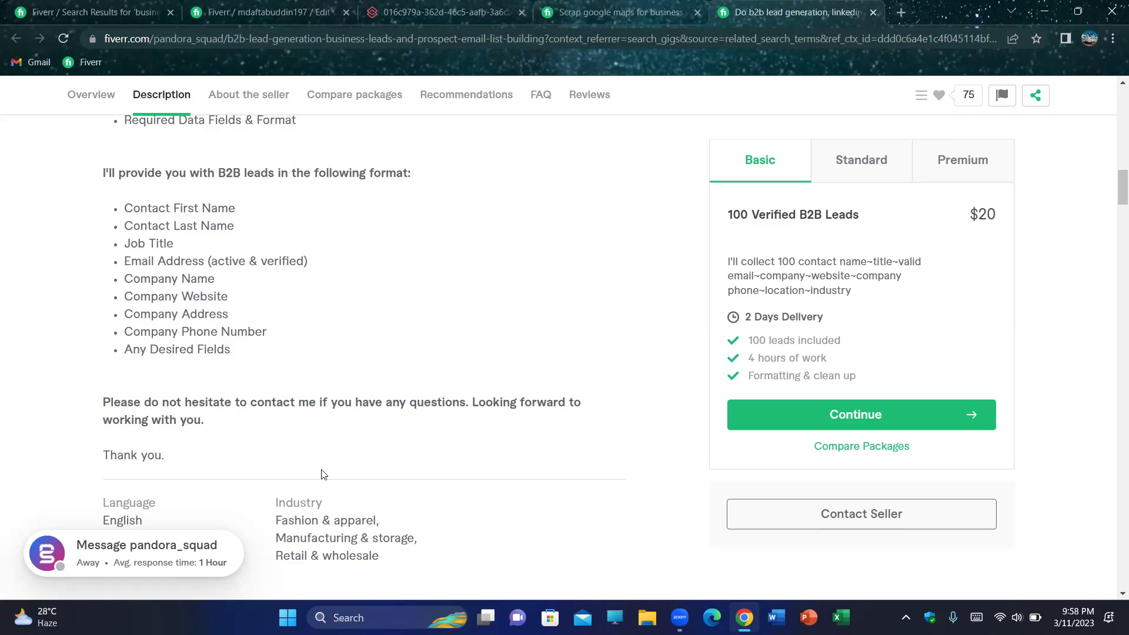
{"action": "scroll", "coordinate": [349, 336], "scroll_direction": "up", "scroll_amount": 1}
{"action": "scroll", "coordinate": [350, 336], "scroll_direction": "up", "scroll_amount": 1}
- Compare the Frequently Asked Questions section of the gig being edited with the B2B lead generation gig's FAQ
{"action": "left_click", "coordinate": [270, 12]}
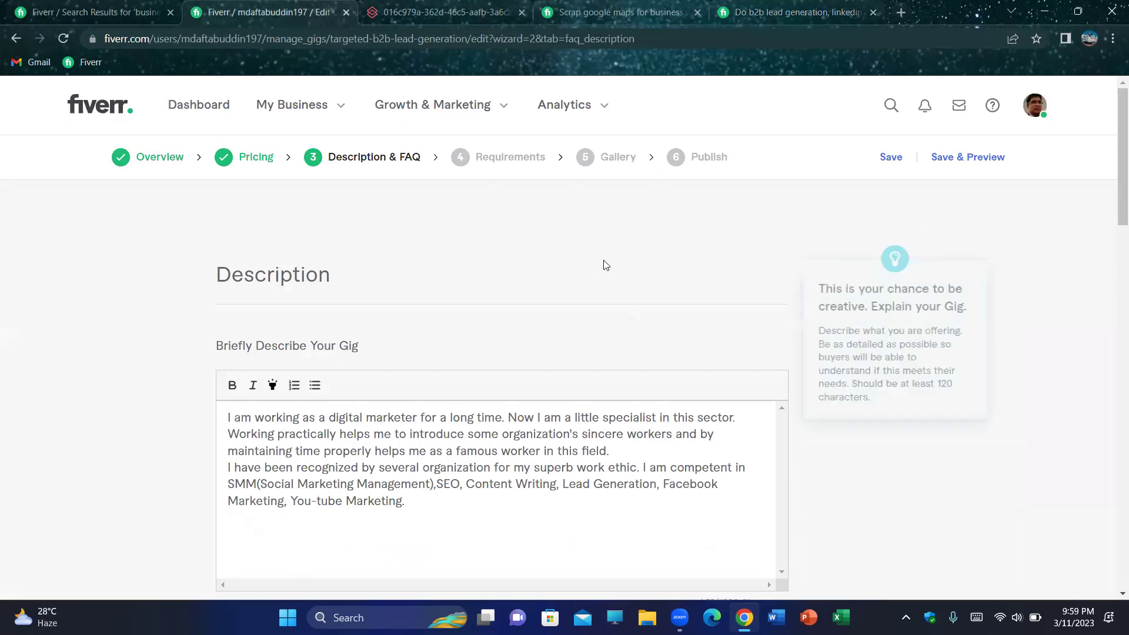
{"action": "scroll", "coordinate": [852, 409], "scroll_direction": "down", "scroll_amount": 7}
{"action": "scroll", "coordinate": [853, 408], "scroll_direction": "down", "scroll_amount": 9}
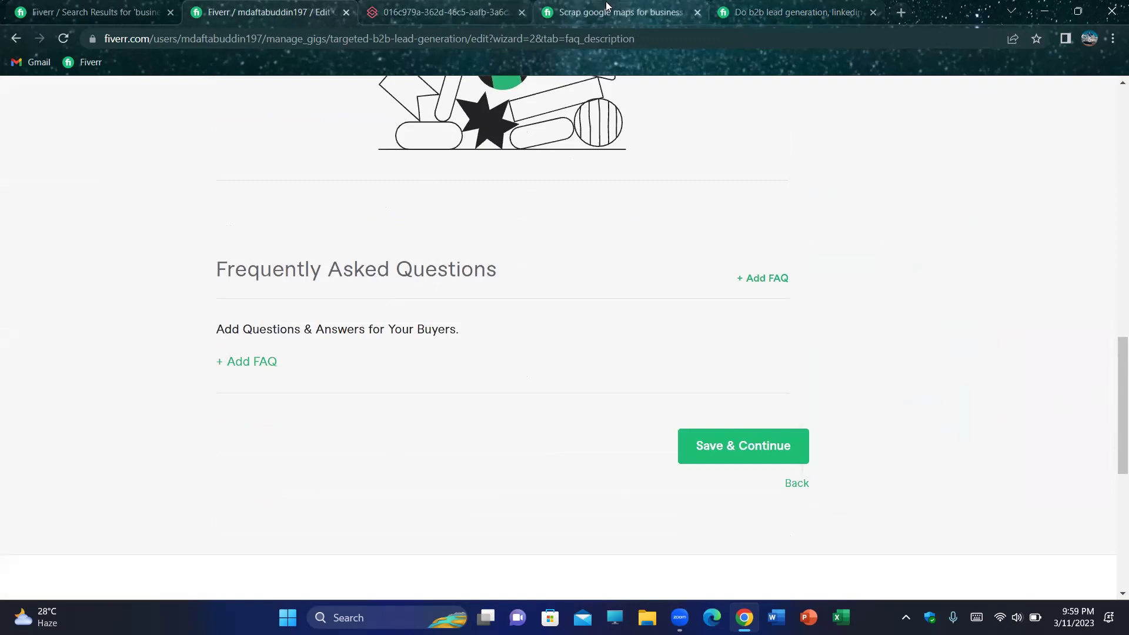
{"action": "left_click", "coordinate": [738, 8]}
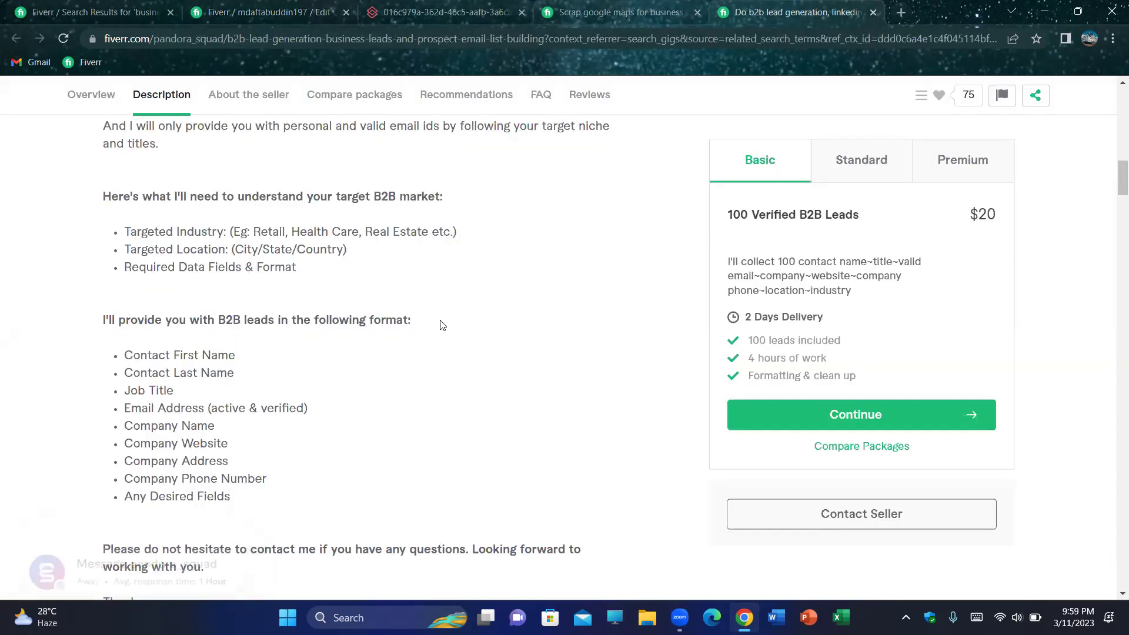
{"action": "scroll", "coordinate": [442, 325], "scroll_direction": "down", "scroll_amount": 15}
{"action": "scroll", "coordinate": [435, 324], "scroll_direction": "down", "scroll_amount": 12}
{"action": "scroll", "coordinate": [435, 323], "scroll_direction": "down", "scroll_amount": 12}
{"action": "scroll", "coordinate": [413, 330], "scroll_direction": "down", "scroll_amount": 4}
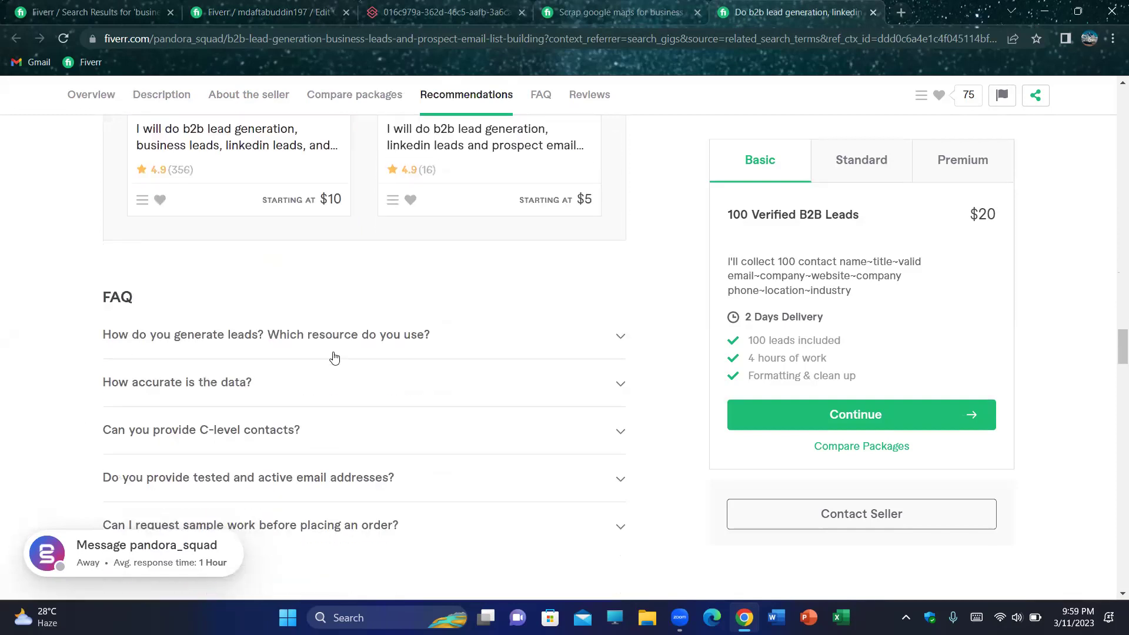
{"action": "scroll", "coordinate": [334, 358], "scroll_direction": "down", "scroll_amount": 1}
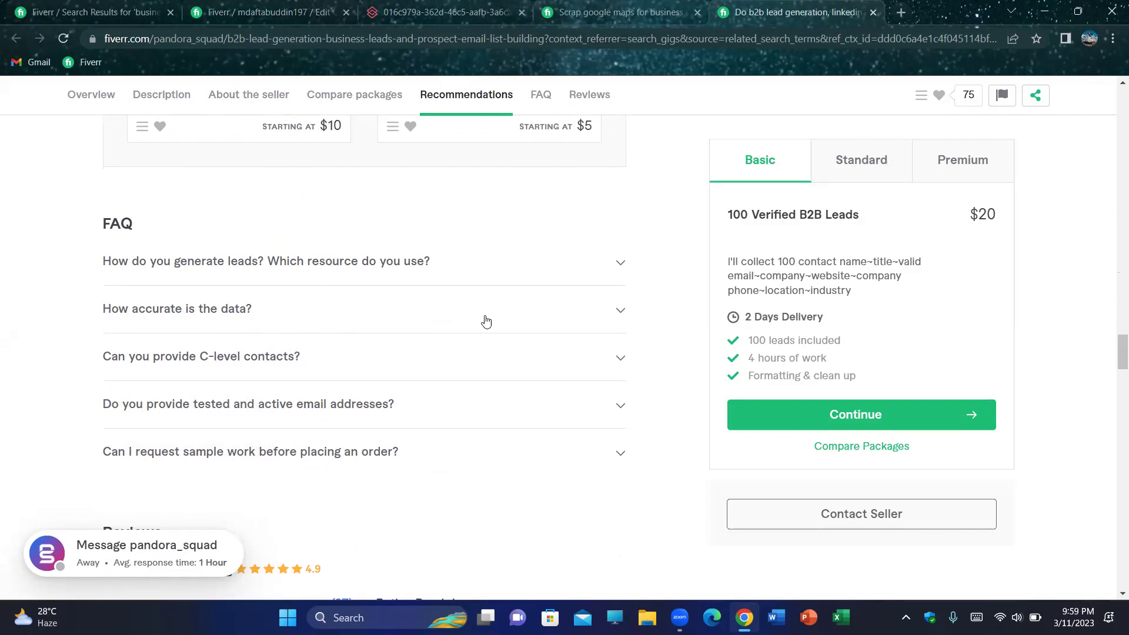
- Save the edited gig's Description & FAQ, Requirements and Gallery sections in turn, continuing to the Publish stage
{"action": "left_click", "coordinate": [261, 16]}
{"action": "left_click", "coordinate": [735, 448]}
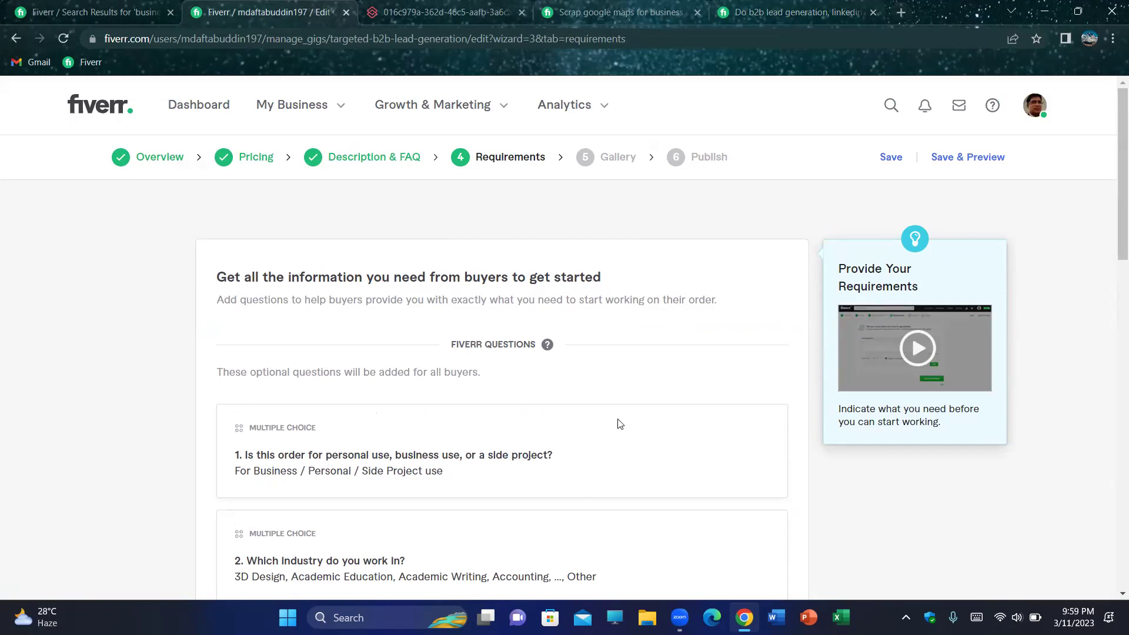
{"action": "scroll", "coordinate": [401, 399], "scroll_direction": "down", "scroll_amount": 1}
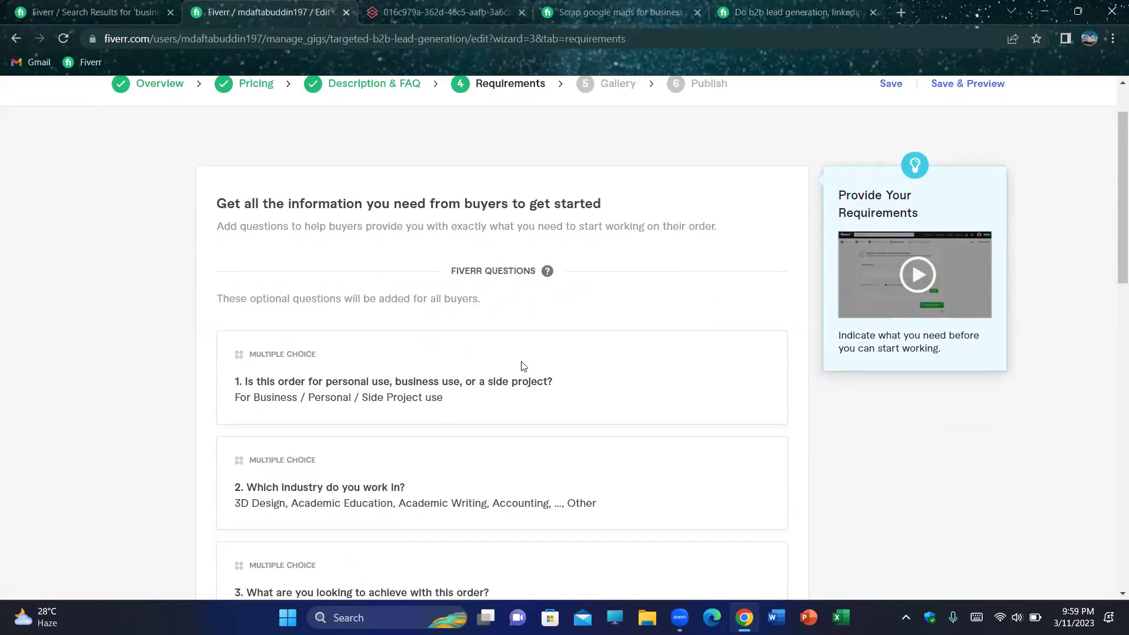
{"action": "scroll", "coordinate": [486, 371], "scroll_direction": "down", "scroll_amount": 2}
{"action": "scroll", "coordinate": [441, 522], "scroll_direction": "down", "scroll_amount": 3}
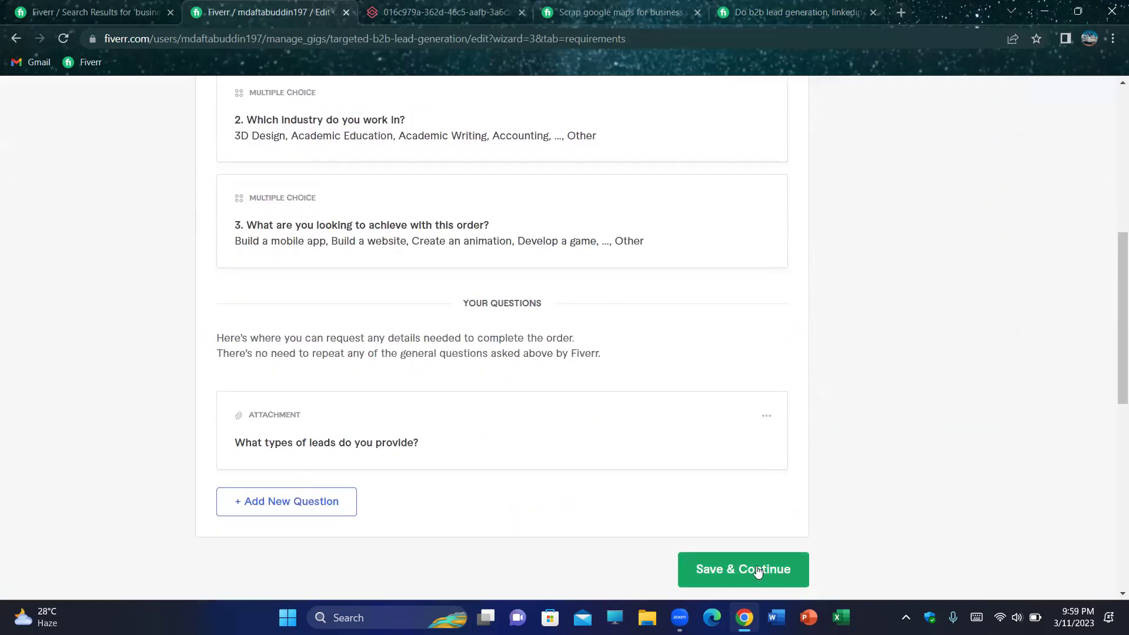
{"action": "left_click", "coordinate": [781, 572]}
{"action": "scroll", "coordinate": [624, 322], "scroll_direction": "up", "scroll_amount": 1}
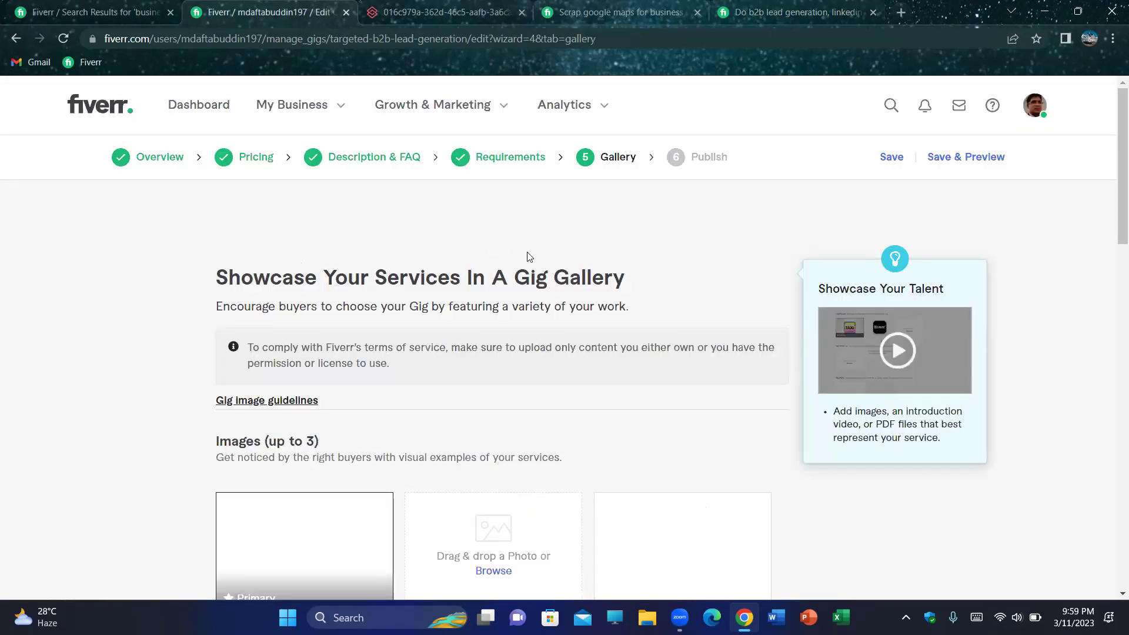
{"action": "scroll", "coordinate": [291, 408], "scroll_direction": "down", "scroll_amount": 2}
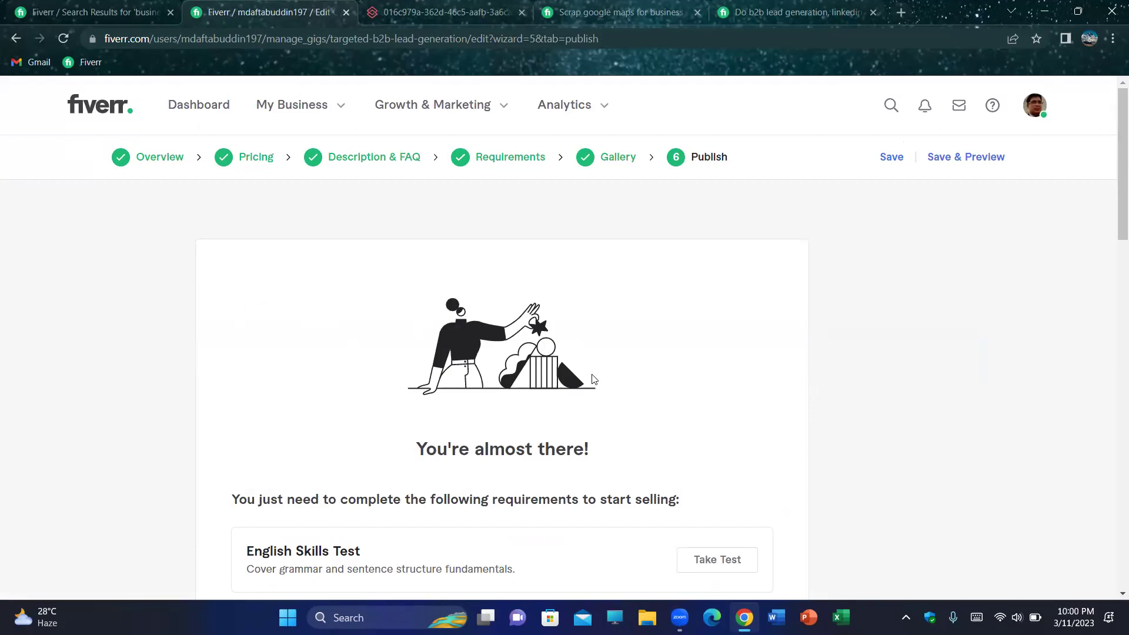
- Reopen the Gallery section of the gig and examine its image, video and PDF document upload areas
{"action": "left_click", "coordinate": [612, 154]}
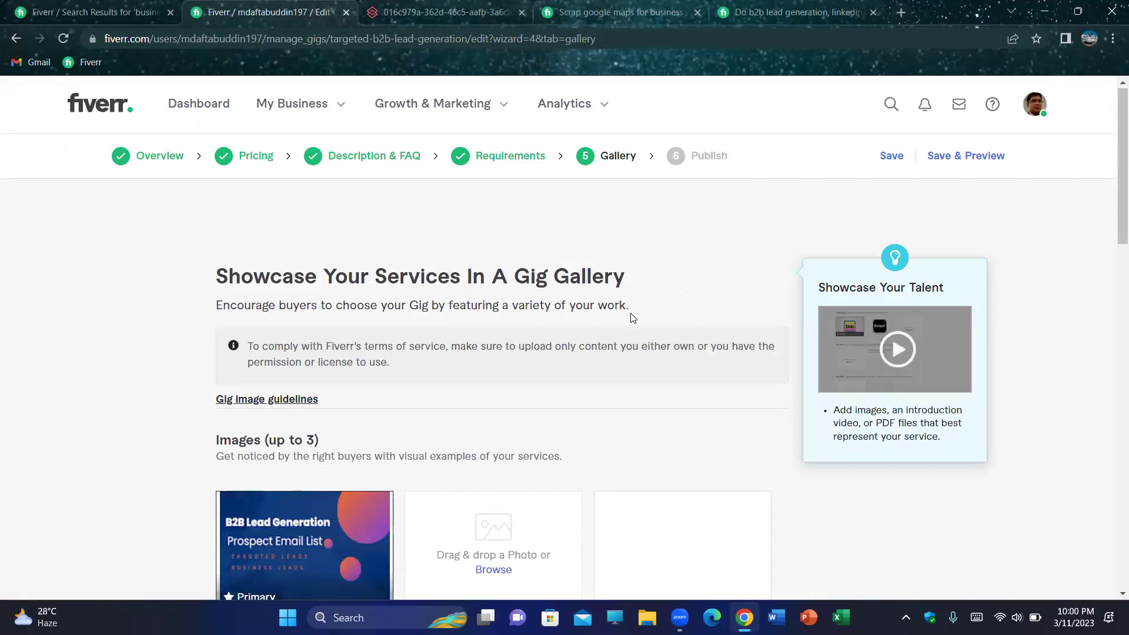
{"action": "scroll", "coordinate": [579, 347], "scroll_direction": "down", "scroll_amount": 5}
{"action": "scroll", "coordinate": [578, 347], "scroll_direction": "down", "scroll_amount": 15}
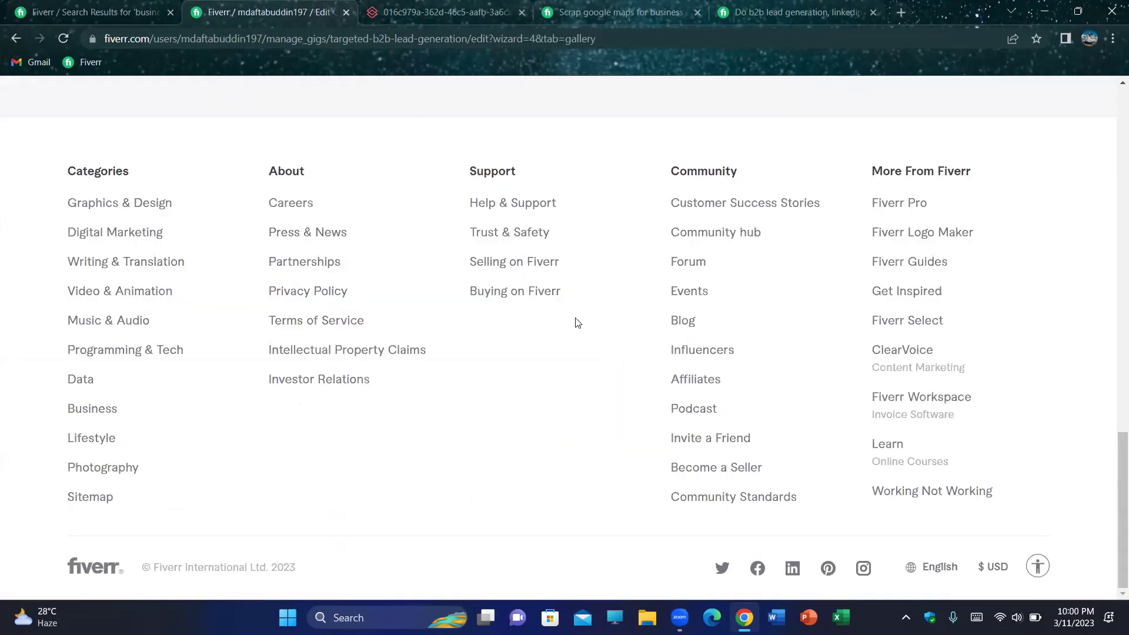
{"action": "scroll", "coordinate": [577, 323], "scroll_direction": "up", "scroll_amount": 2}
{"action": "scroll", "coordinate": [576, 320], "scroll_direction": "down", "scroll_amount": 2}
{"action": "scroll", "coordinate": [574, 317], "scroll_direction": "up", "scroll_amount": 4}
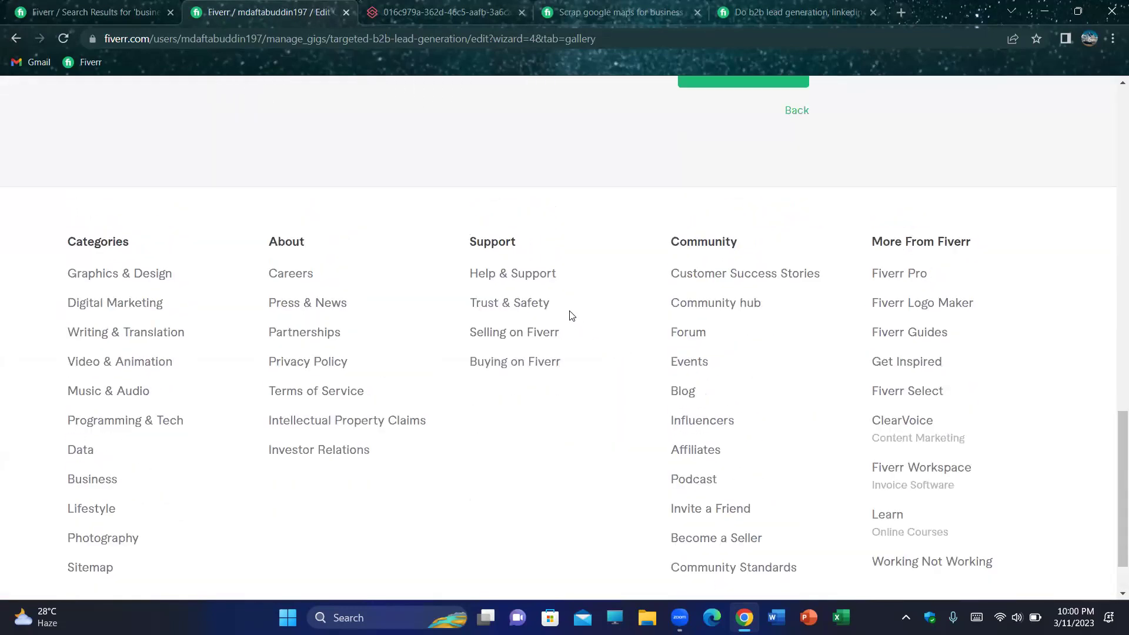
{"action": "scroll", "coordinate": [570, 316], "scroll_direction": "up", "scroll_amount": 7}
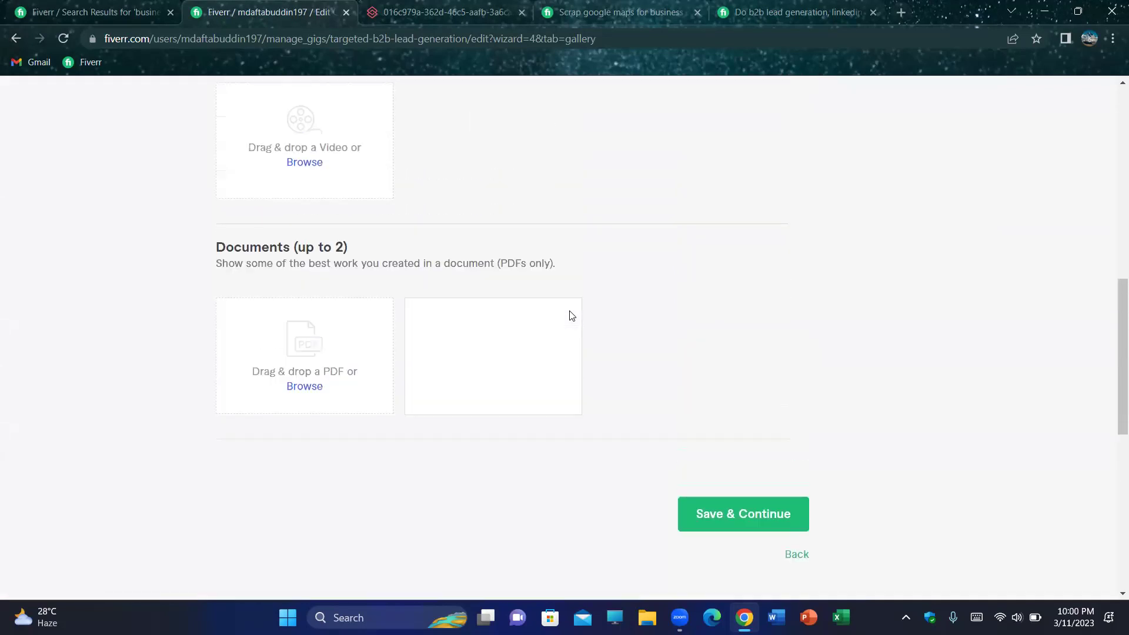
{"action": "scroll", "coordinate": [569, 316], "scroll_direction": "up", "scroll_amount": 3}
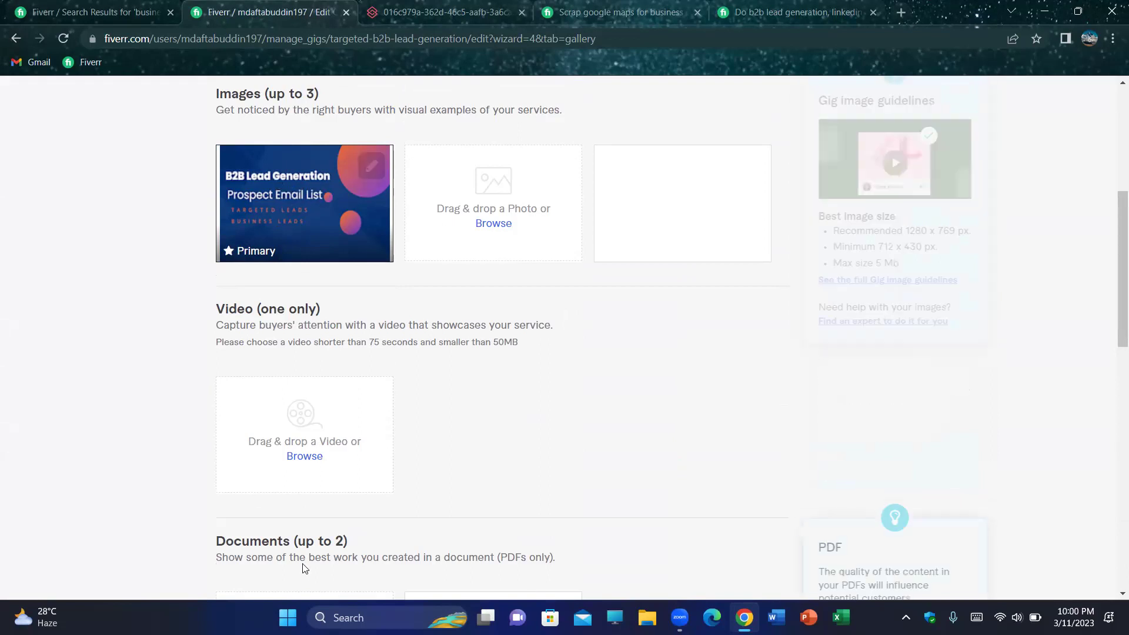
{"action": "scroll", "coordinate": [453, 386], "scroll_direction": "down", "scroll_amount": 3}
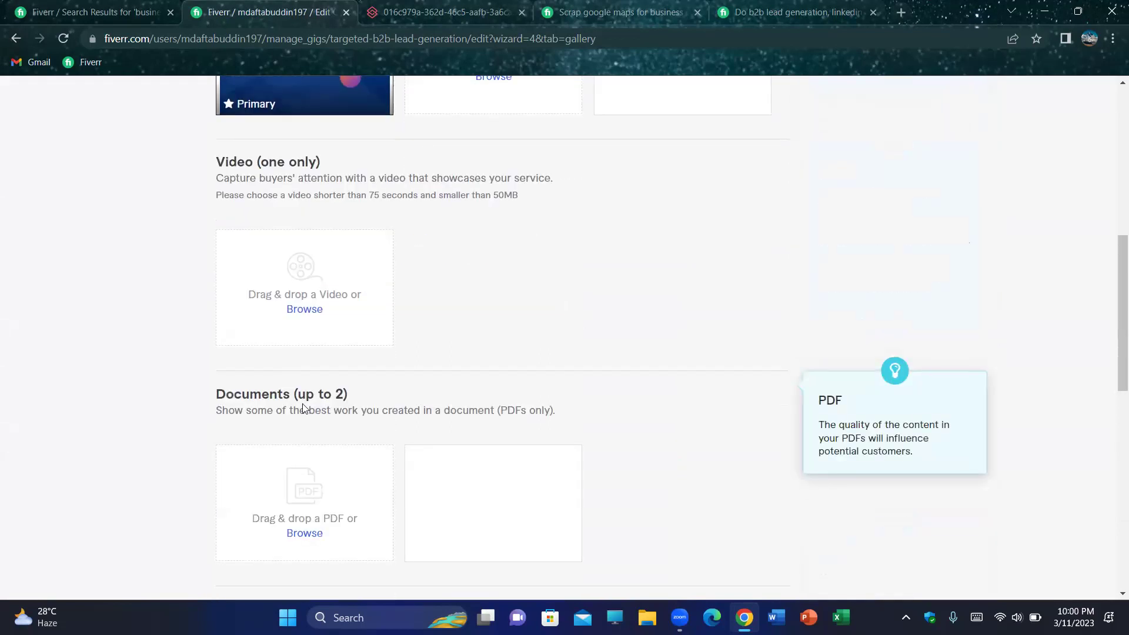
{"action": "scroll", "coordinate": [319, 438], "scroll_direction": "down", "scroll_amount": 1}
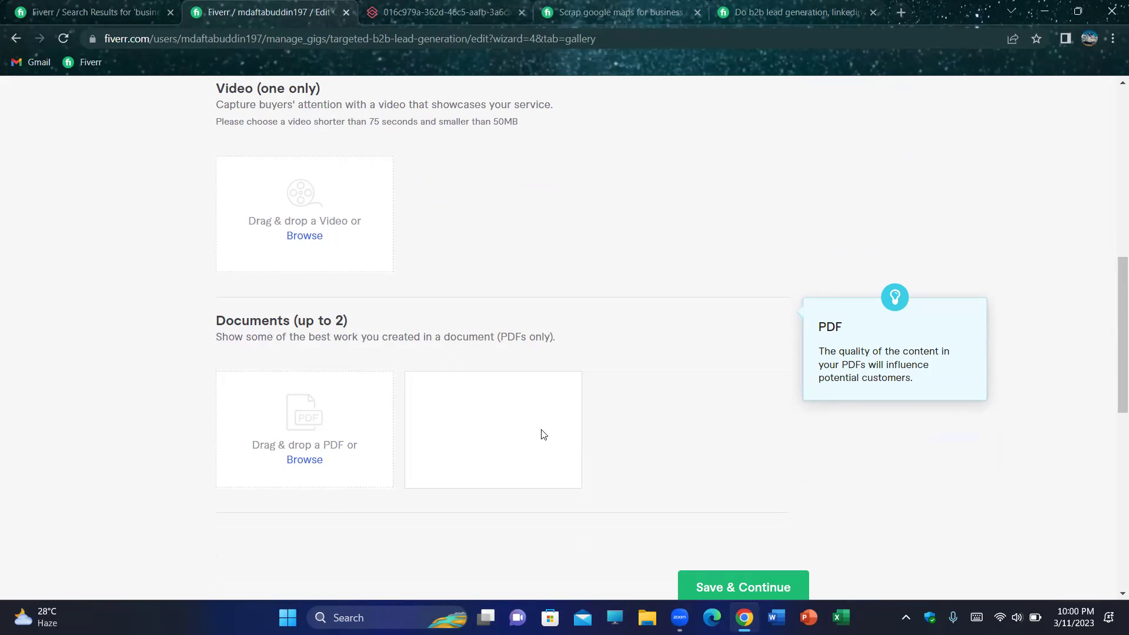
- View the portfolio, client list and About The Seller section on the B2B lead generation gig page
{"action": "left_click", "coordinate": [794, 12]}
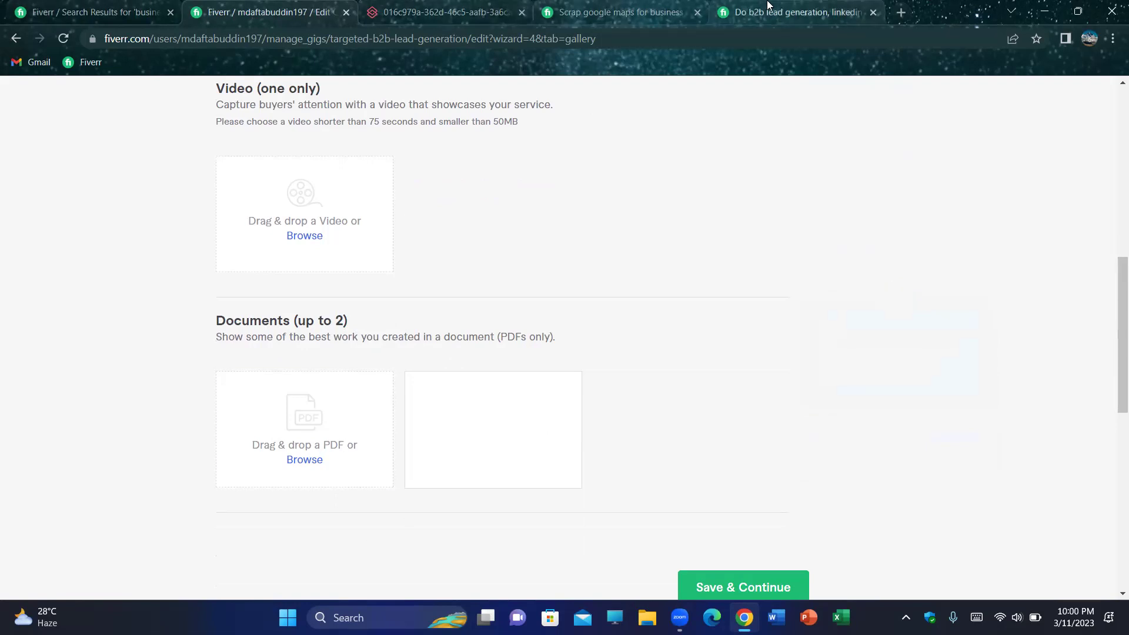
{"action": "scroll", "coordinate": [463, 268], "scroll_direction": "up", "scroll_amount": 10}
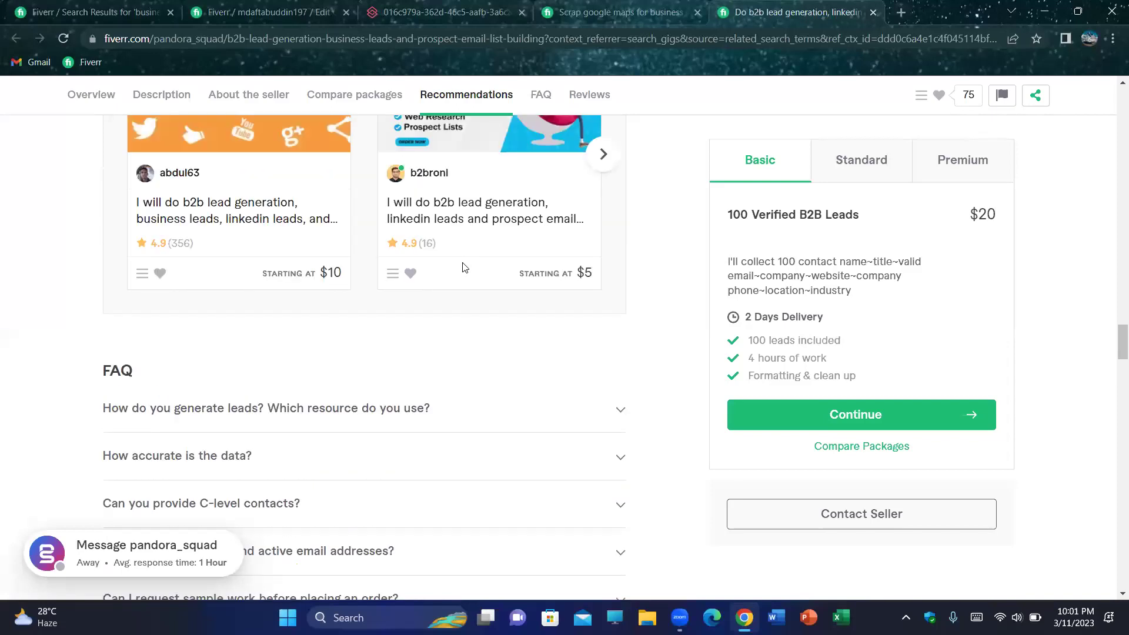
{"action": "scroll", "coordinate": [464, 268], "scroll_direction": "up", "scroll_amount": 10}
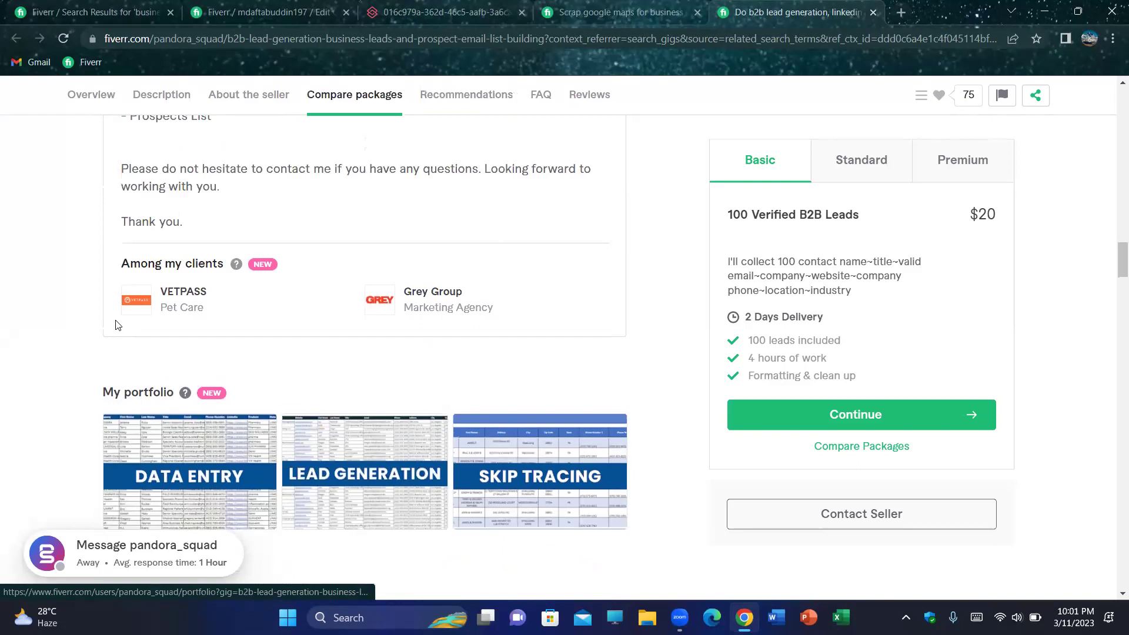
{"action": "scroll", "coordinate": [404, 386], "scroll_direction": "down", "scroll_amount": 1}
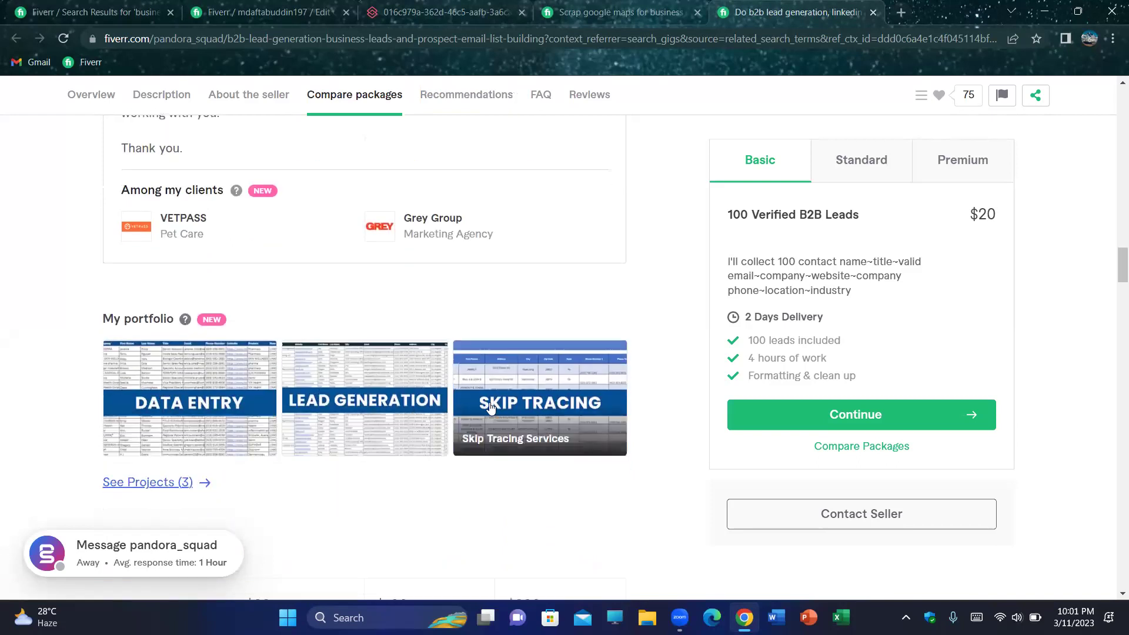
{"action": "left_click", "coordinate": [222, 242]}
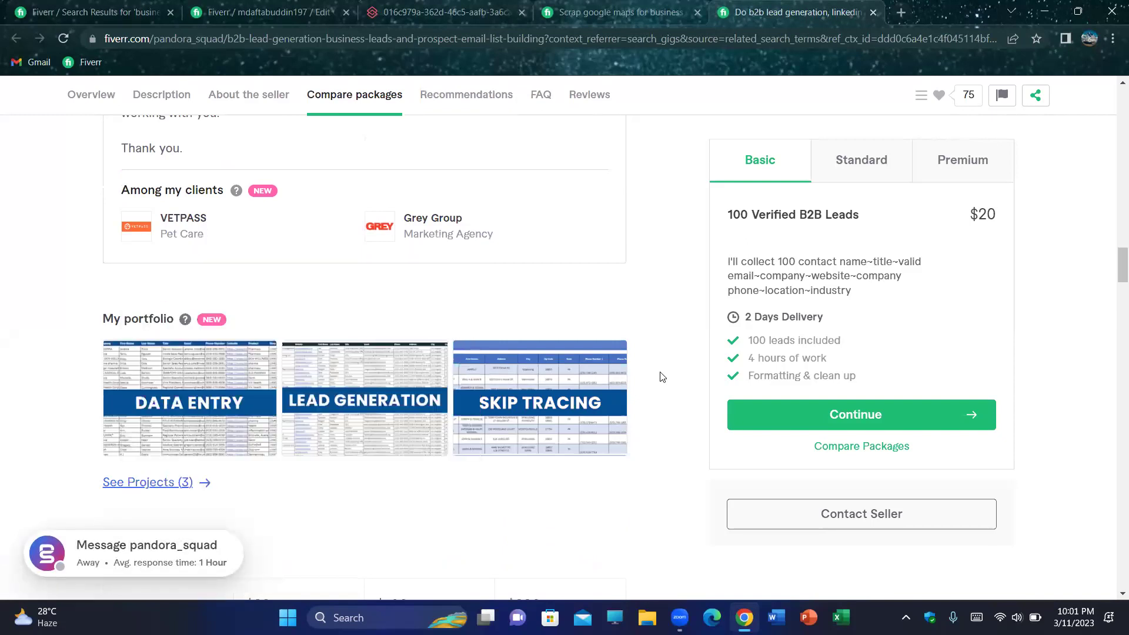
{"action": "scroll", "coordinate": [662, 377], "scroll_direction": "up", "scroll_amount": 7}
{"action": "scroll", "coordinate": [661, 377], "scroll_direction": "up", "scroll_amount": 5}
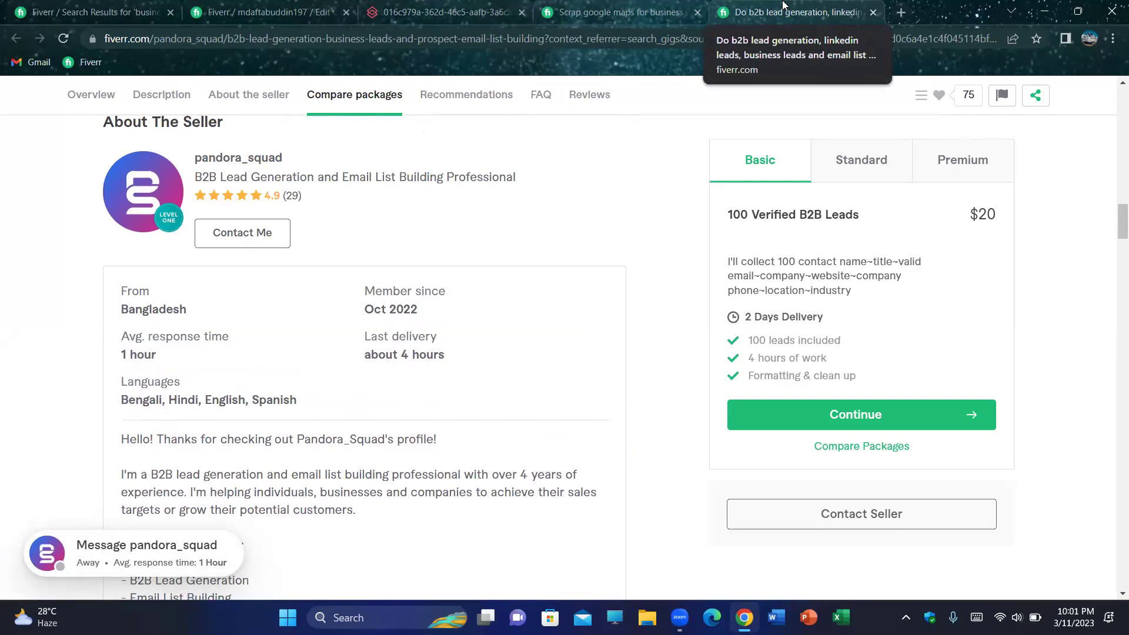
- Return to the gig being edited and review its Gallery section from the beginning
{"action": "left_click", "coordinate": [268, 7]}
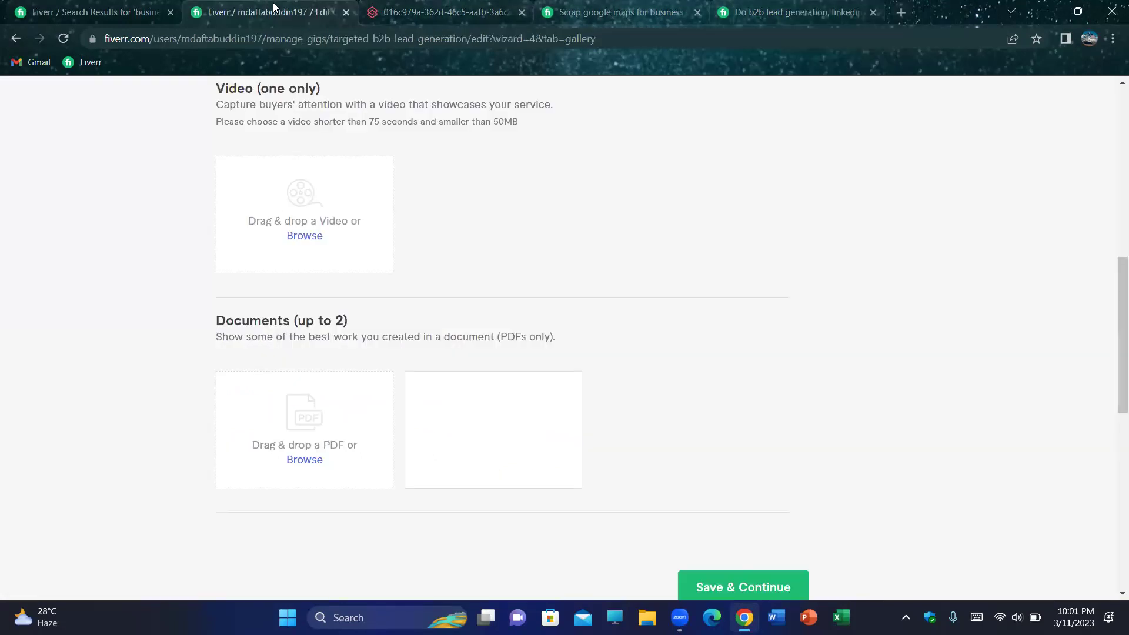
{"action": "scroll", "coordinate": [716, 368], "scroll_direction": "up", "scroll_amount": 10}
{"action": "scroll", "coordinate": [712, 354], "scroll_direction": "down", "scroll_amount": 3}
{"action": "scroll", "coordinate": [712, 353], "scroll_direction": "up", "scroll_amount": 4}
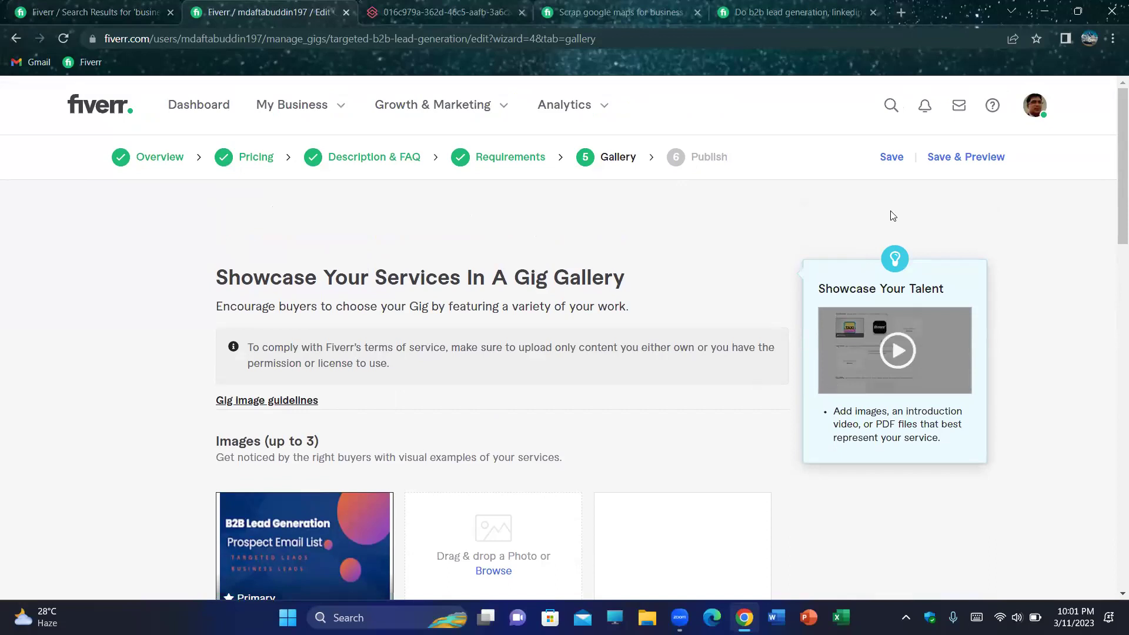
- Continue the gig being edited from its Gallery section to the Publish stage
{"action": "scroll", "coordinate": [686, 479], "scroll_direction": "down", "scroll_amount": 15}
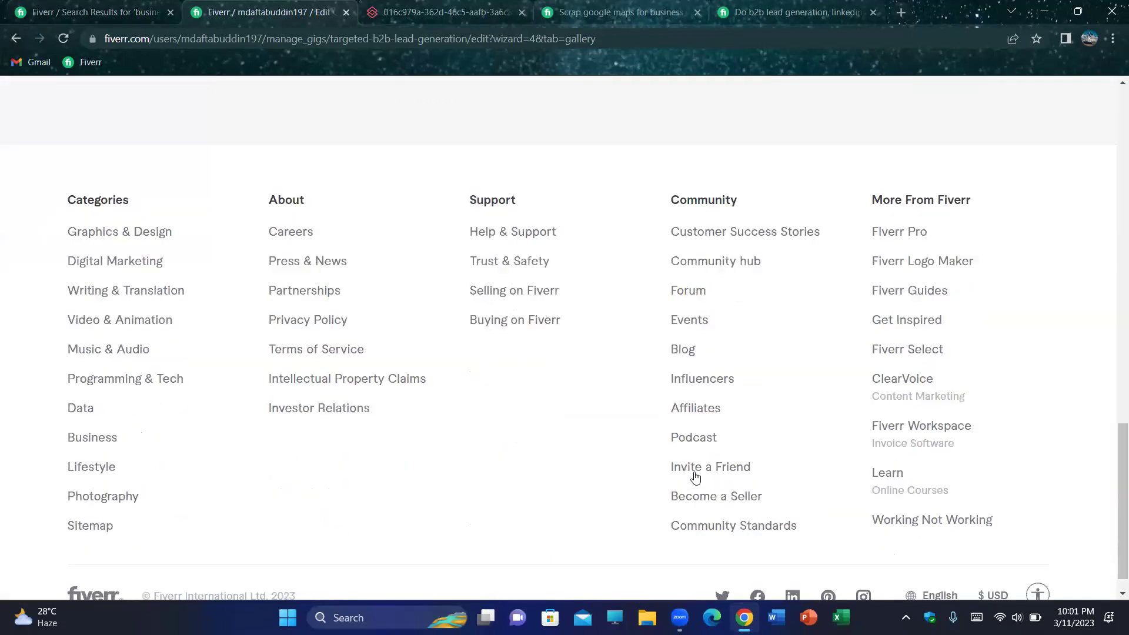
{"action": "scroll", "coordinate": [730, 404], "scroll_direction": "up", "scroll_amount": 3}
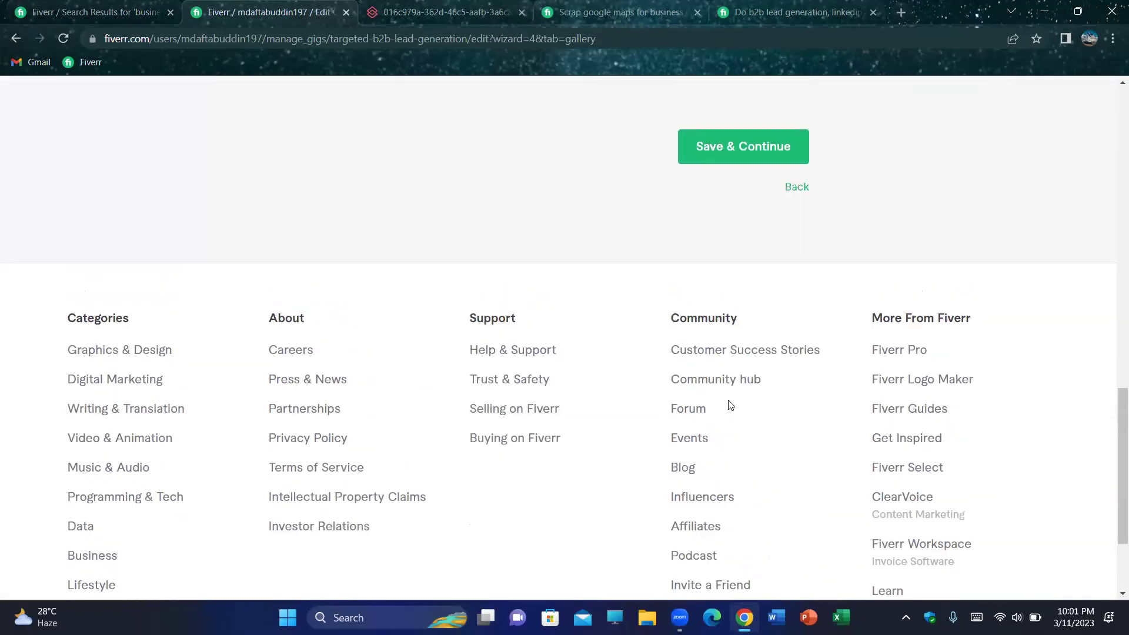
{"action": "left_click", "coordinate": [717, 157]}
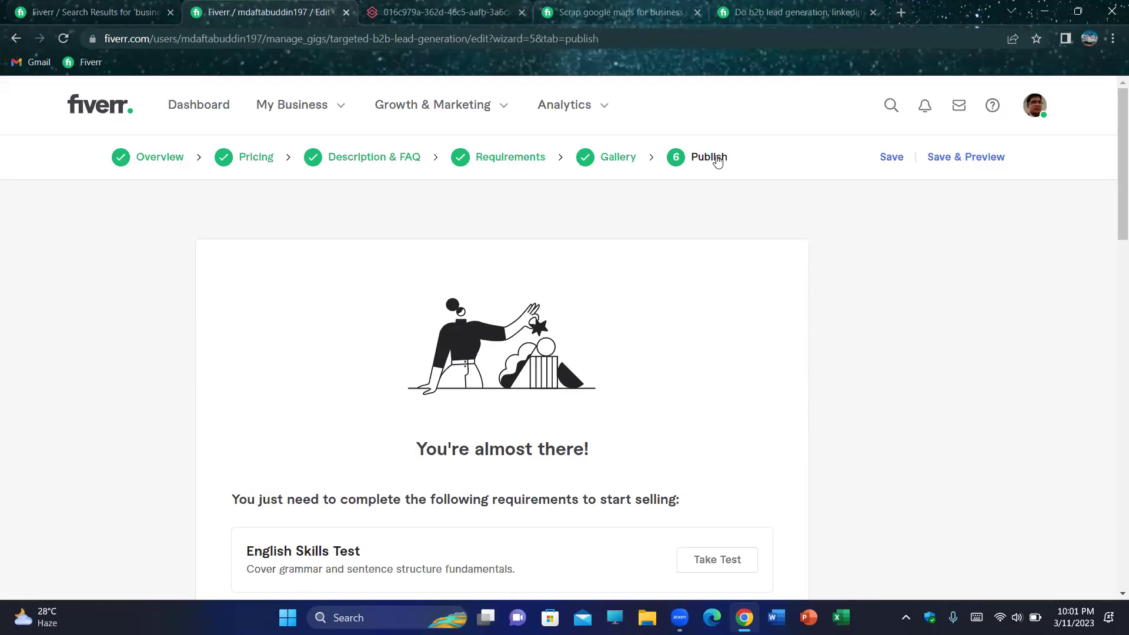
- Answer No to the Form W-9 question asking whether the seller is a U.S. person
{"action": "scroll", "coordinate": [459, 529], "scroll_direction": "down", "scroll_amount": 1}
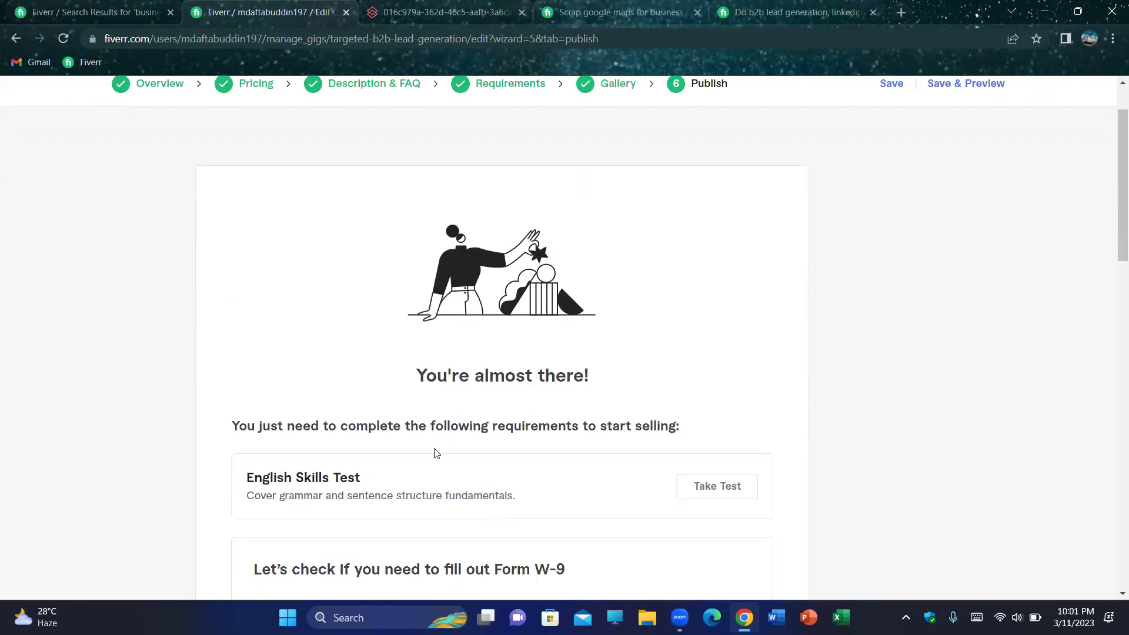
{"action": "scroll", "coordinate": [735, 460], "scroll_direction": "down", "scroll_amount": 5}
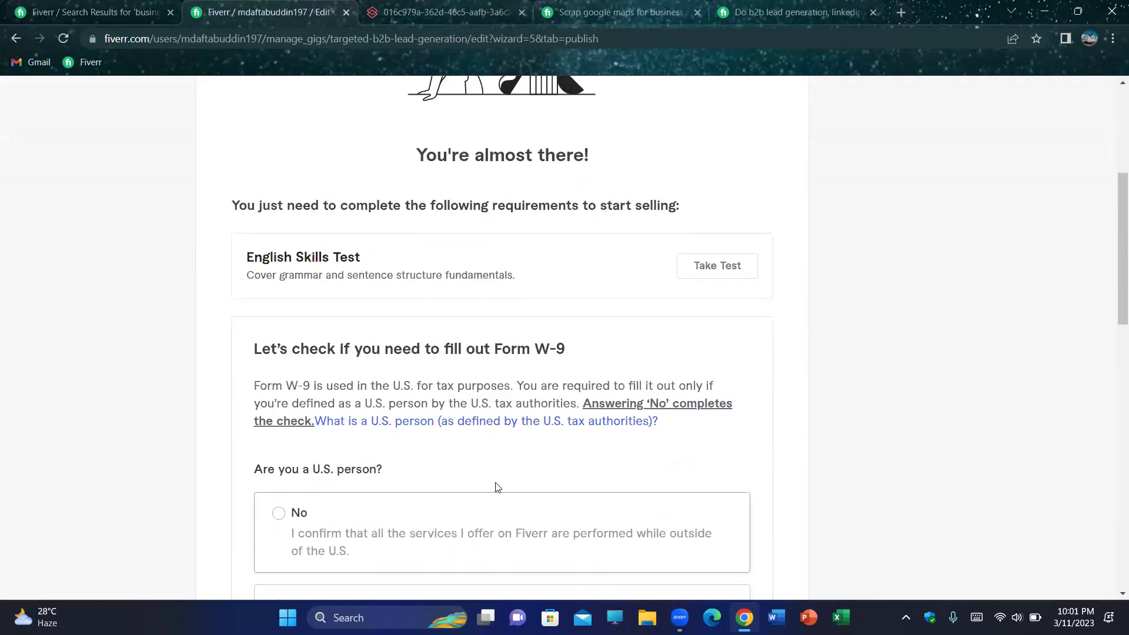
{"action": "left_click", "coordinate": [277, 442]}
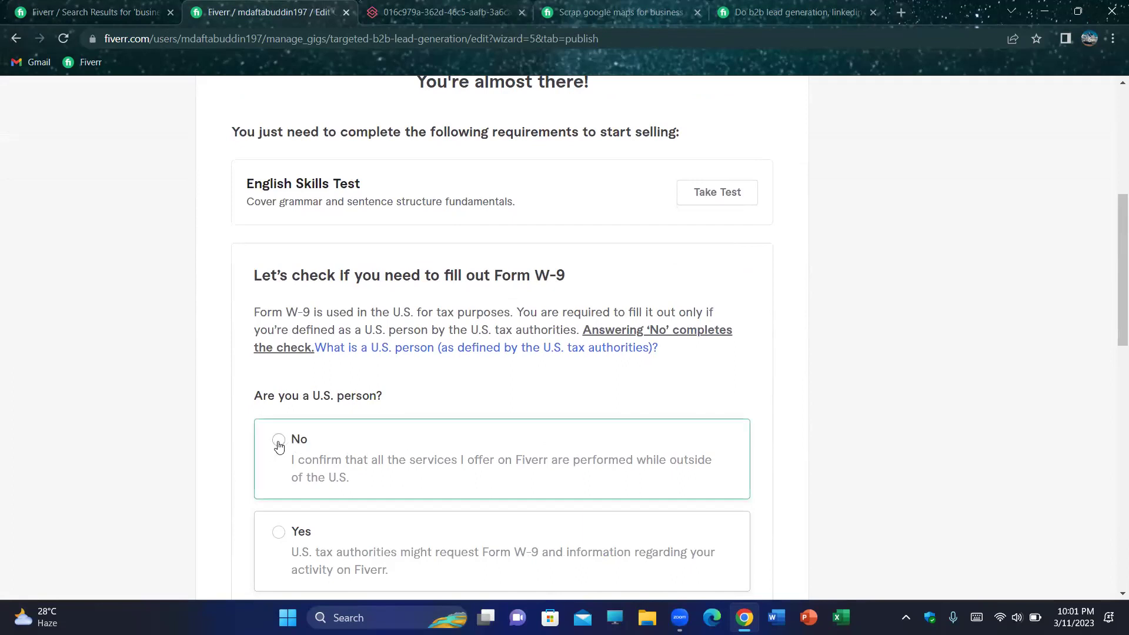
{"action": "scroll", "coordinate": [813, 394], "scroll_direction": "up", "scroll_amount": 2}
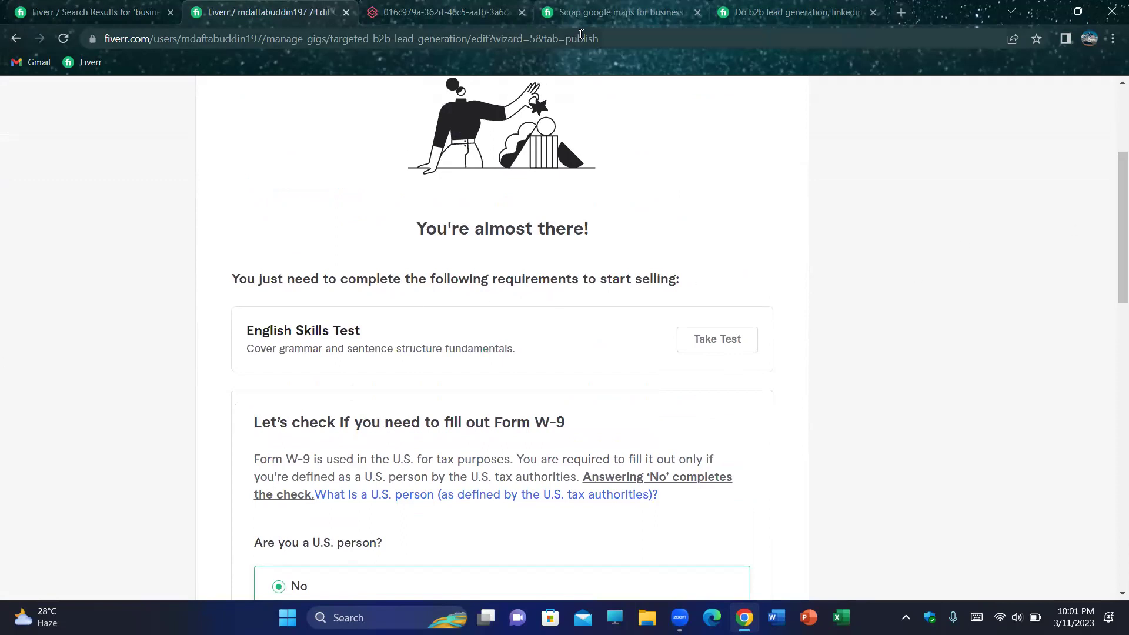
- Leave the business leads search results and open the account's seller dashboard
{"action": "left_click", "coordinate": [106, 12]}
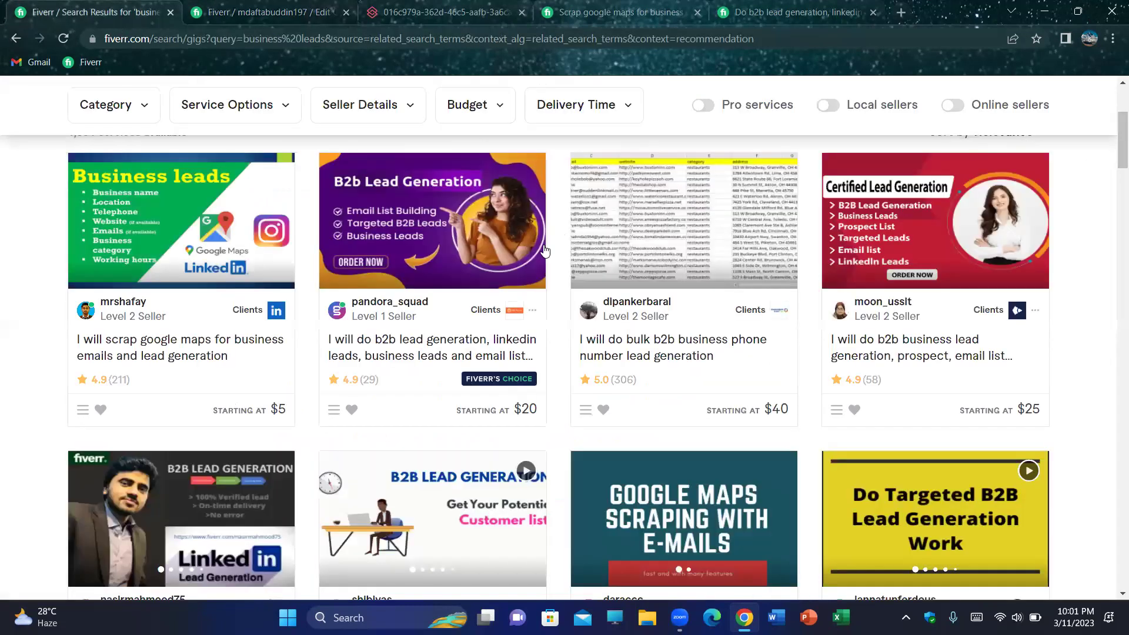
{"action": "scroll", "coordinate": [542, 250], "scroll_direction": "up", "scroll_amount": 3}
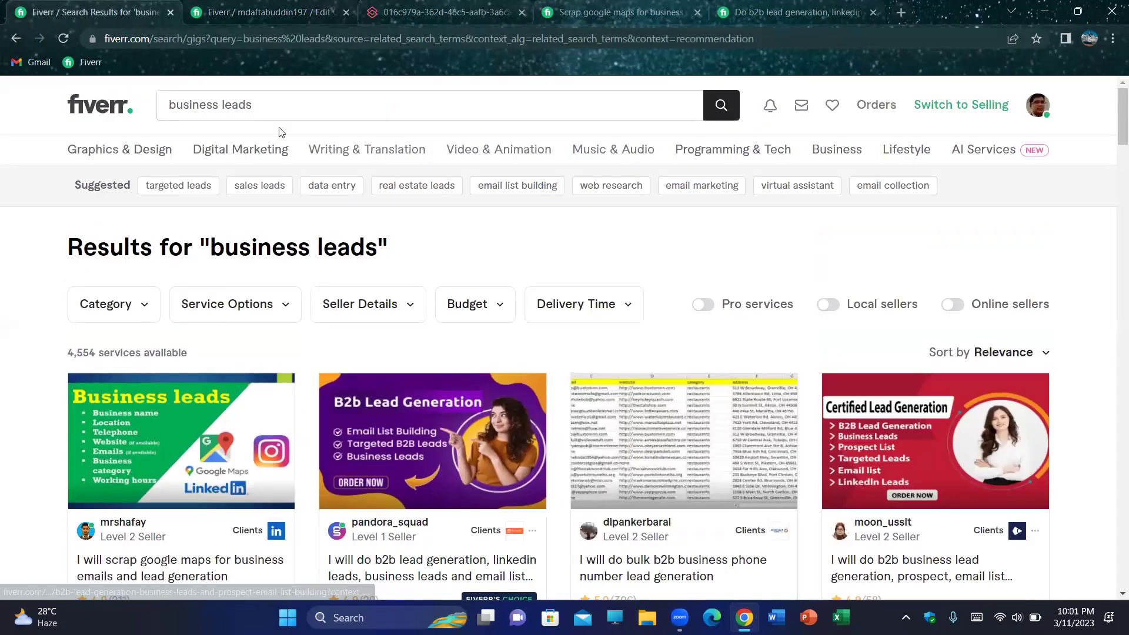
{"action": "left_click", "coordinate": [1040, 108]}
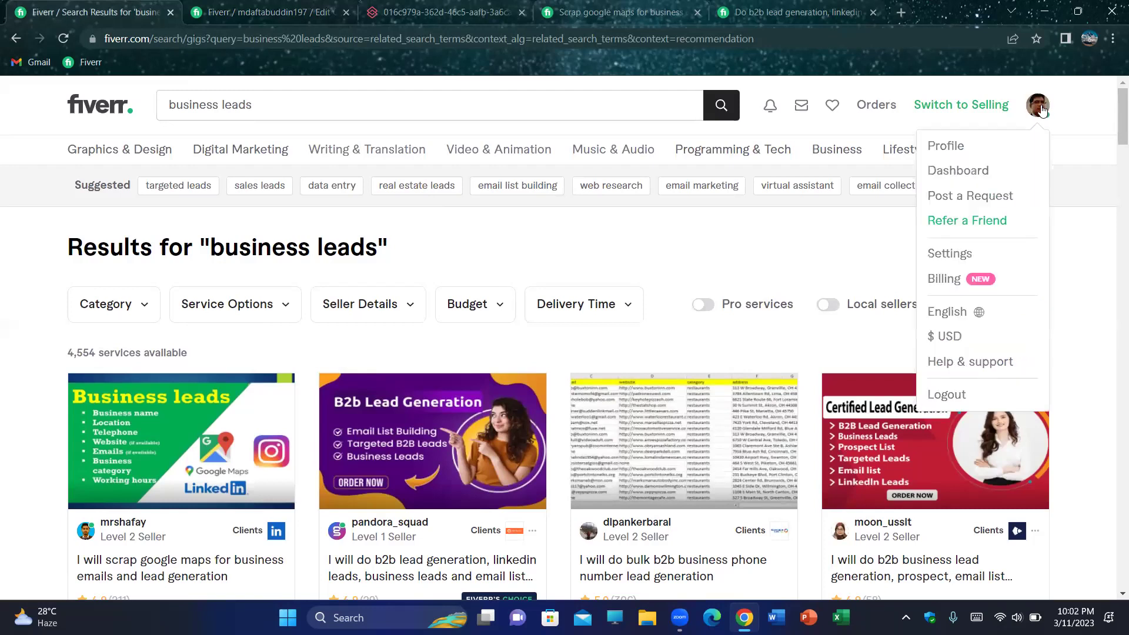
{"action": "left_click", "coordinate": [958, 171]}
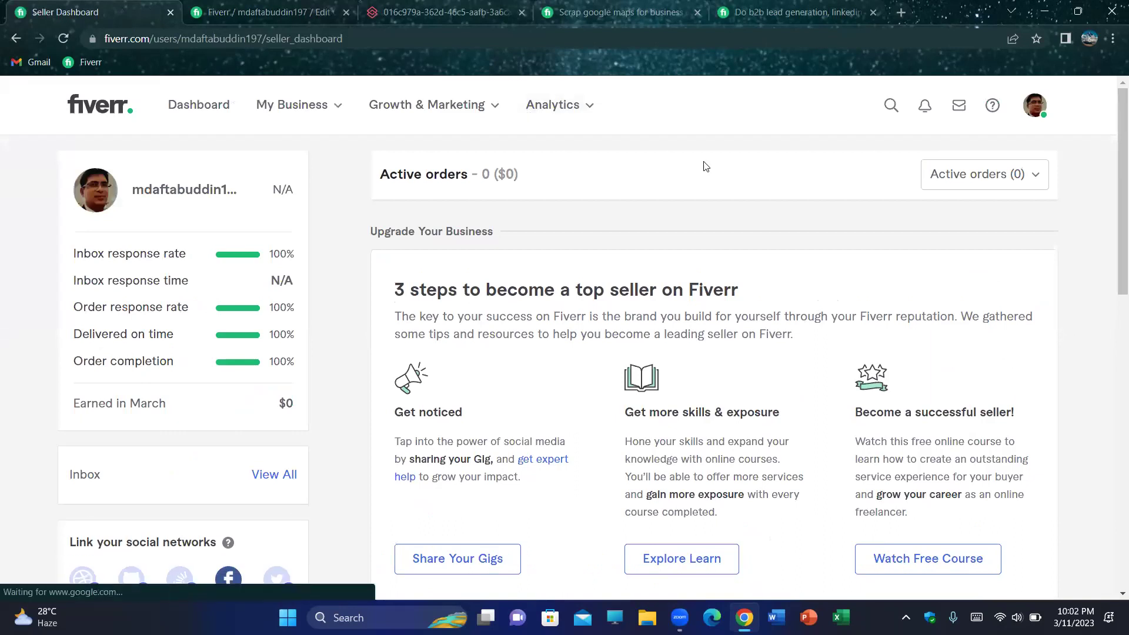
- Open Help & Support from the dashboard and skim the Viewing Gig statistics article through to its end
{"action": "scroll", "coordinate": [678, 161], "scroll_direction": "down", "scroll_amount": 13}
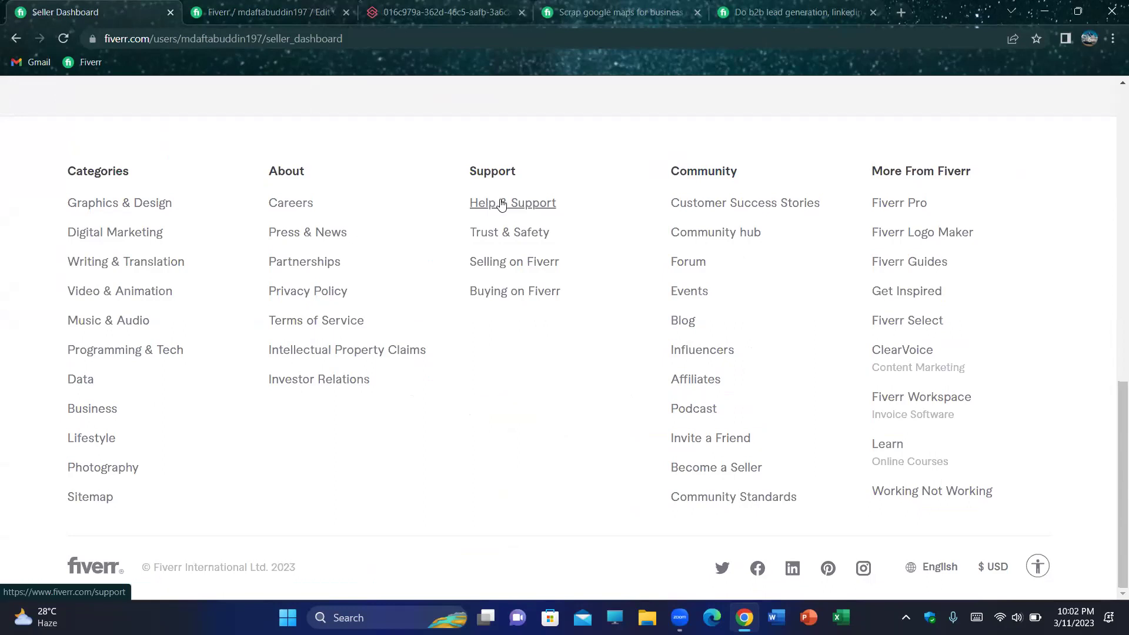
{"action": "left_click", "coordinate": [501, 204]}
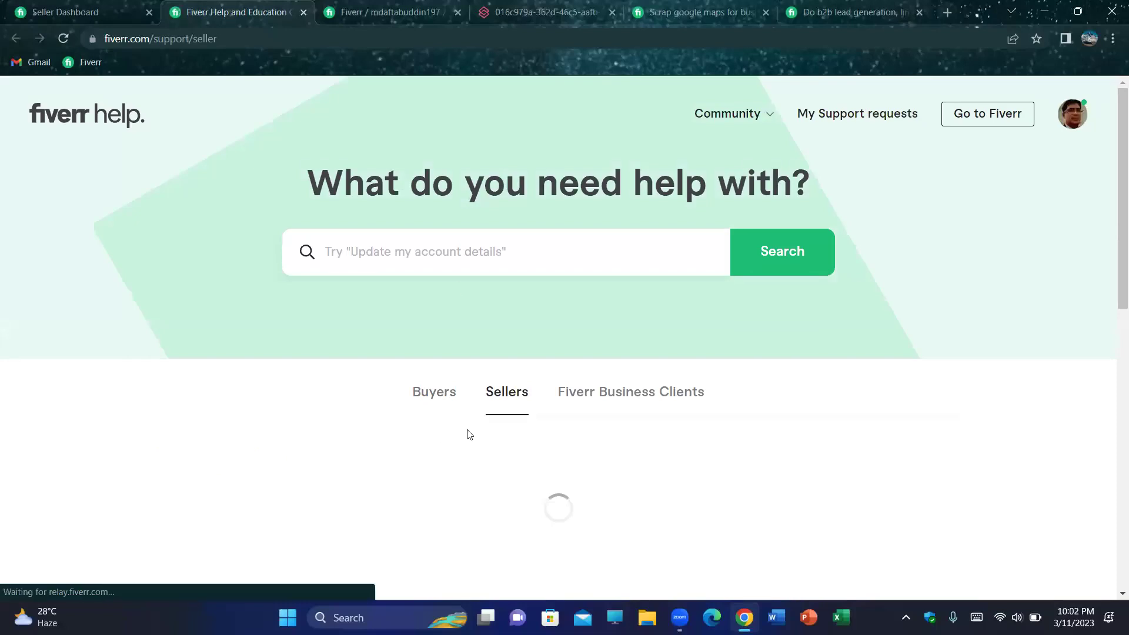
{"action": "scroll", "coordinate": [518, 399], "scroll_direction": "down", "scroll_amount": 1}
{"action": "scroll", "coordinate": [529, 370], "scroll_direction": "down", "scroll_amount": 1}
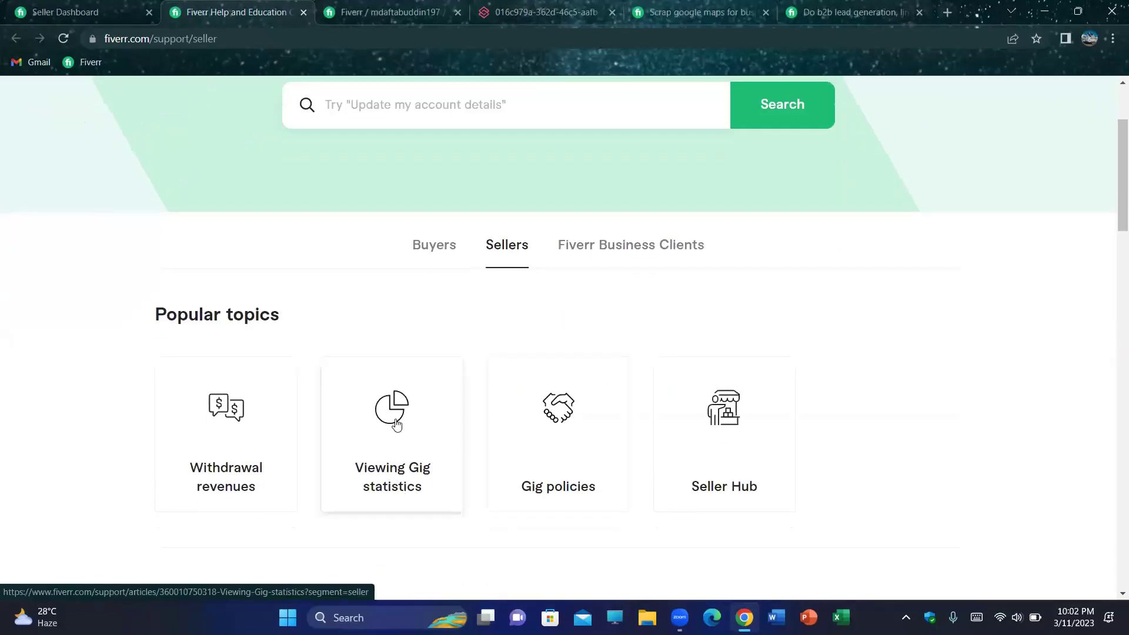
{"action": "left_click", "coordinate": [397, 425]}
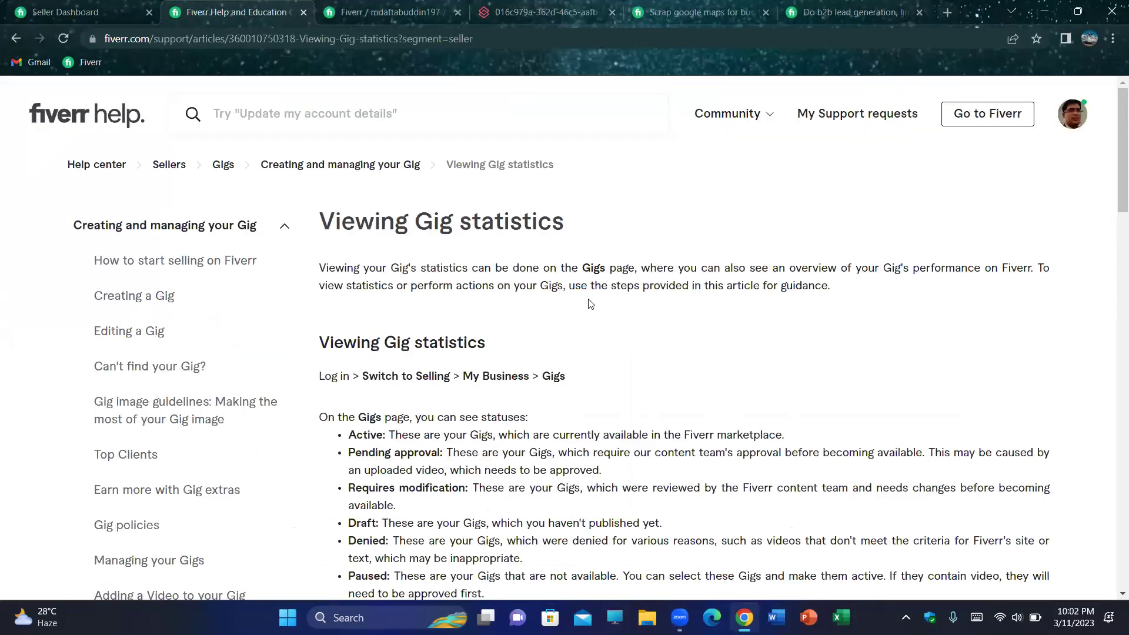
{"action": "scroll", "coordinate": [587, 311], "scroll_direction": "down", "scroll_amount": 20}
{"action": "scroll", "coordinate": [587, 320], "scroll_direction": "down", "scroll_amount": 4}
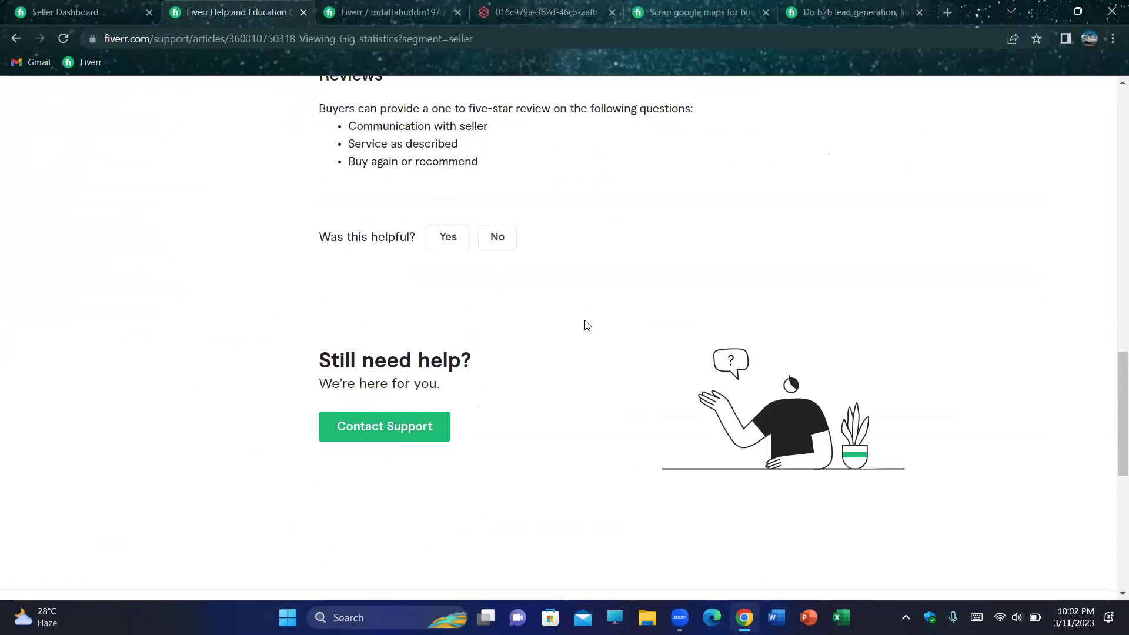
- Contact support about Selling on Fiverr, choosing Gigs and the Gig status topic
{"action": "left_click", "coordinate": [370, 300]}
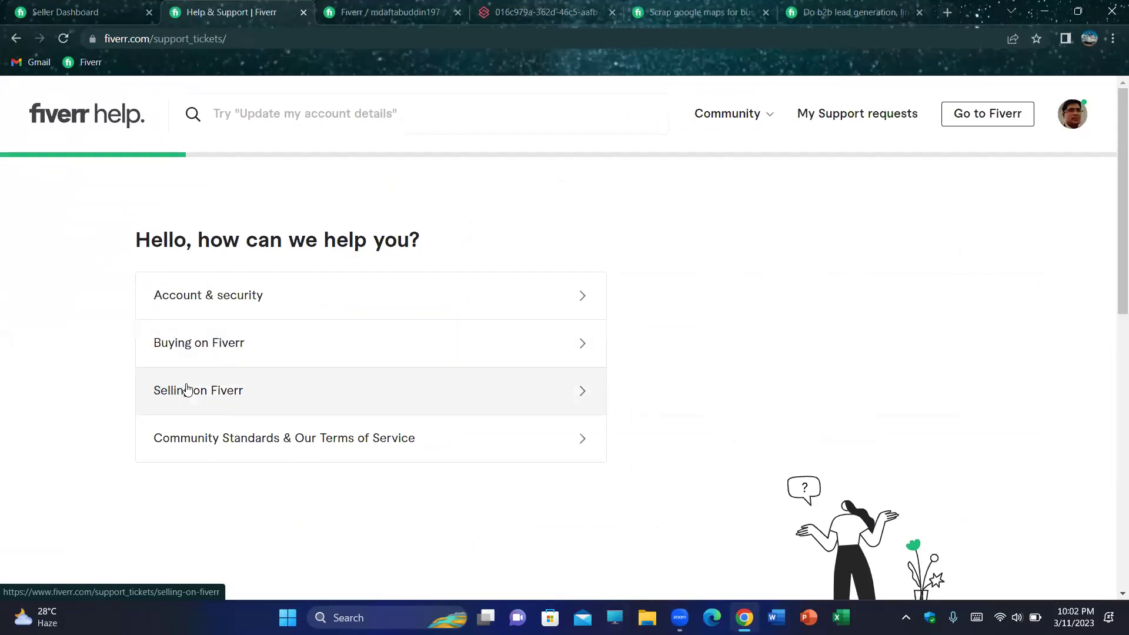
{"action": "left_click", "coordinate": [224, 390]}
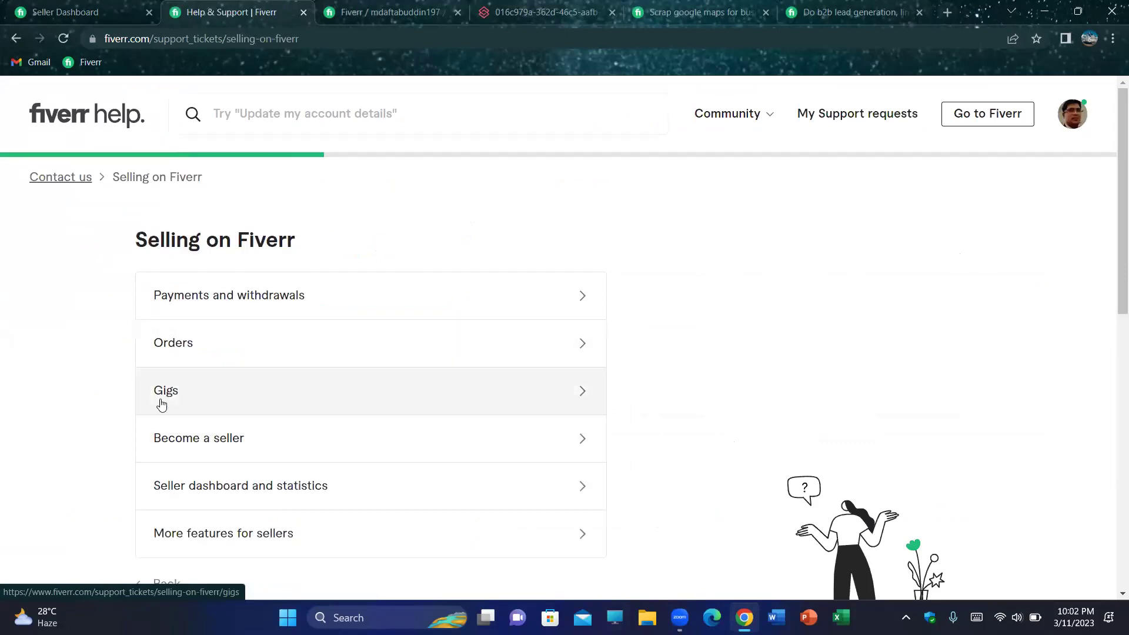
{"action": "left_click", "coordinate": [200, 393]}
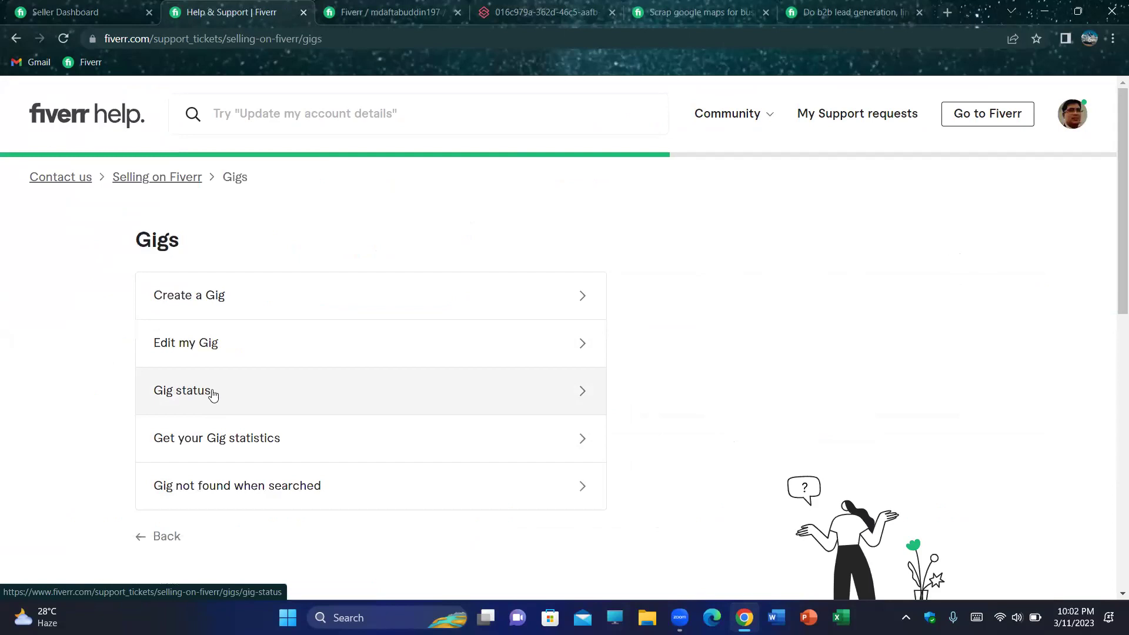
{"action": "left_click", "coordinate": [198, 394]}
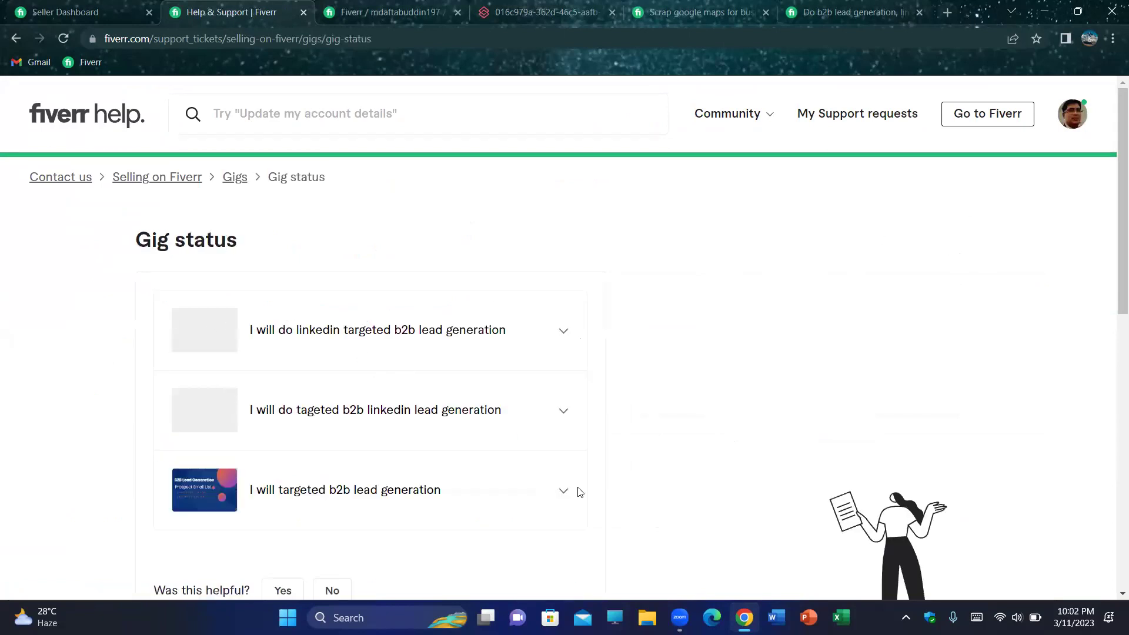
- Expand the status of the "I will targeted b2b lead generation" gig and read its activation instructions
{"action": "scroll", "coordinate": [650, 421], "scroll_direction": "down", "scroll_amount": 1}
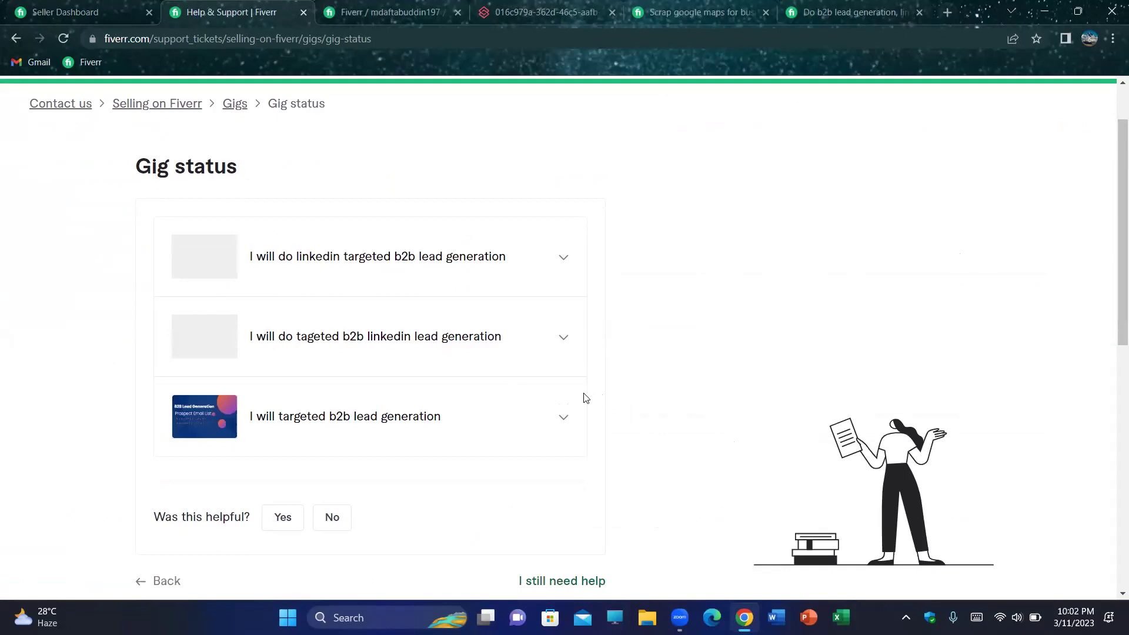
{"action": "left_click", "coordinate": [562, 419]}
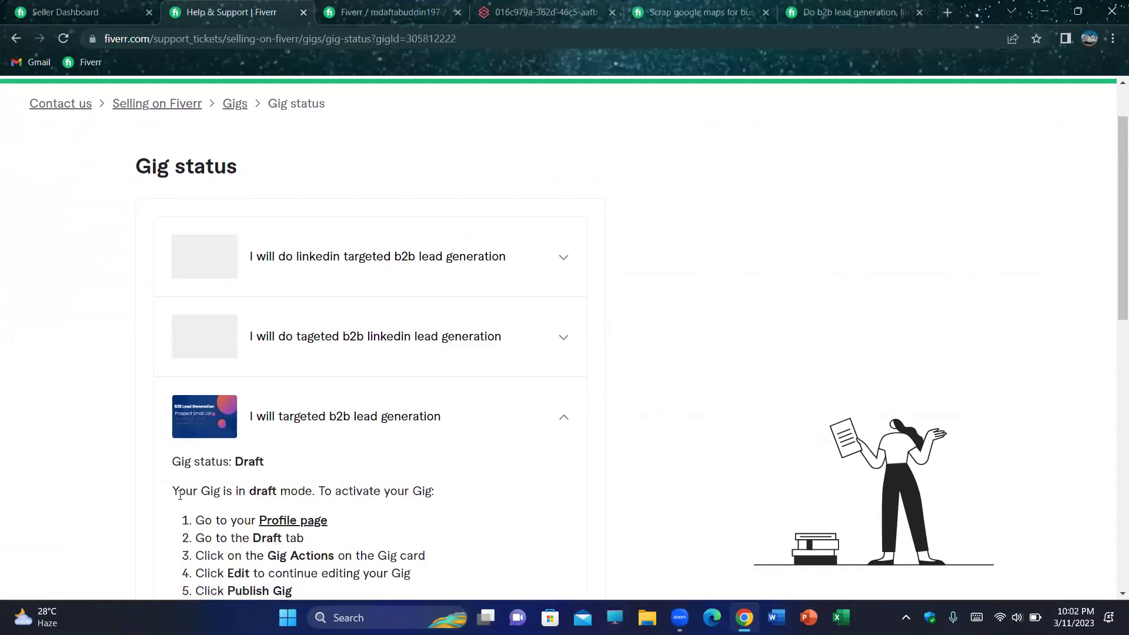
{"action": "double_click", "coordinate": [285, 468]}
{"action": "left_click", "coordinate": [296, 457]}
{"action": "scroll", "coordinate": [623, 411], "scroll_direction": "down", "scroll_amount": 3}
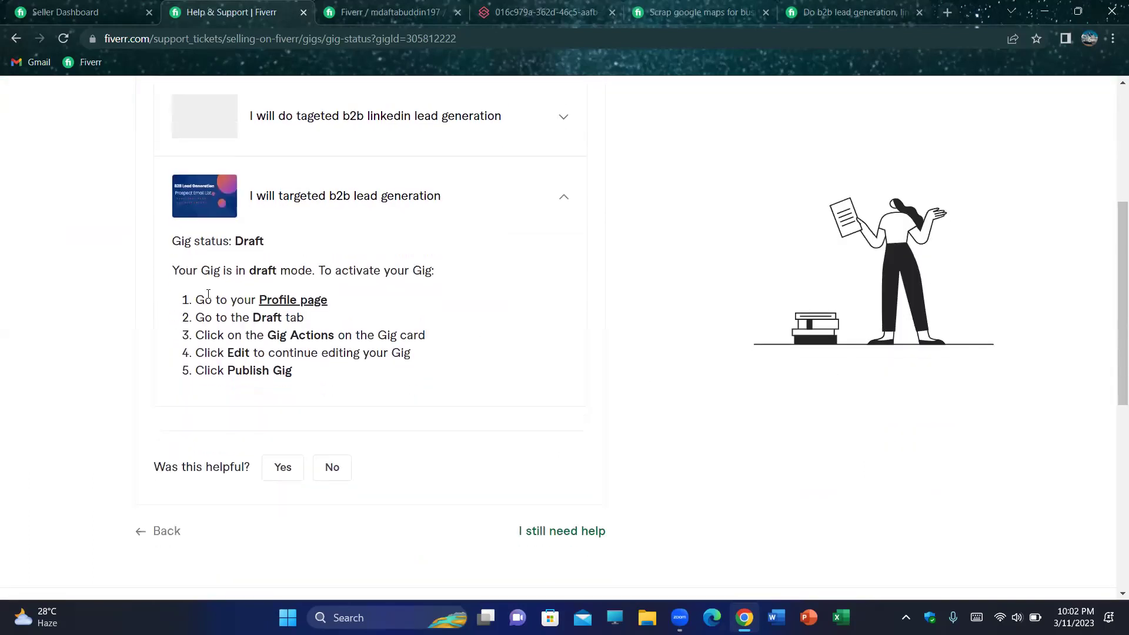
- Ask for further help on the gig status and examine the request form's Subject, Description and Gig fields
{"action": "left_click", "coordinate": [570, 535]}
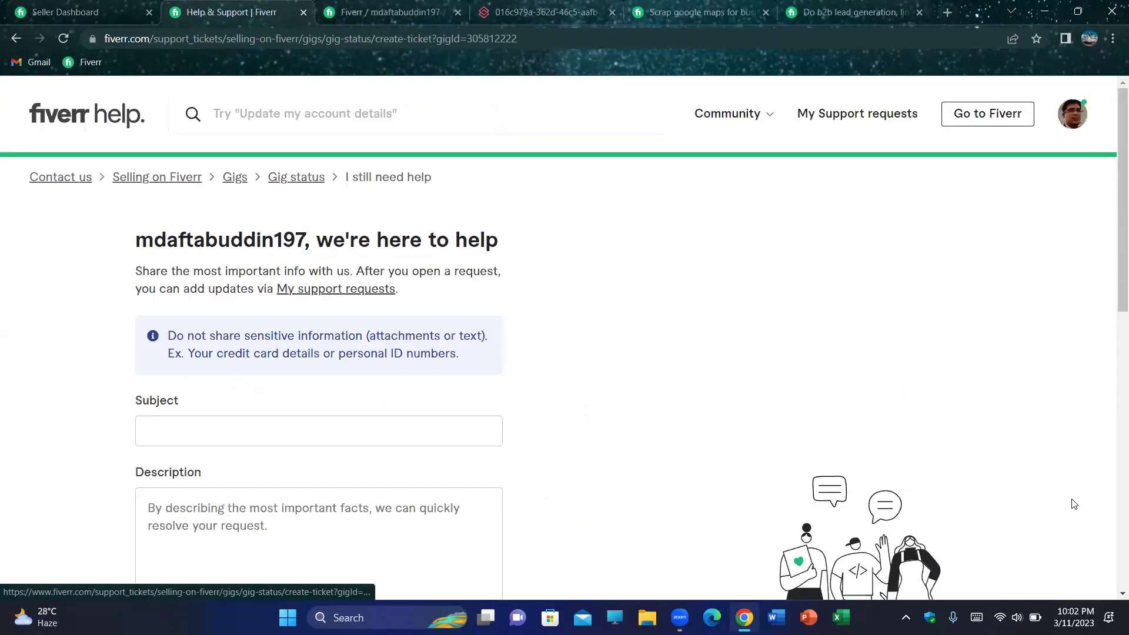
{"action": "scroll", "coordinate": [647, 340], "scroll_direction": "down", "scroll_amount": 1}
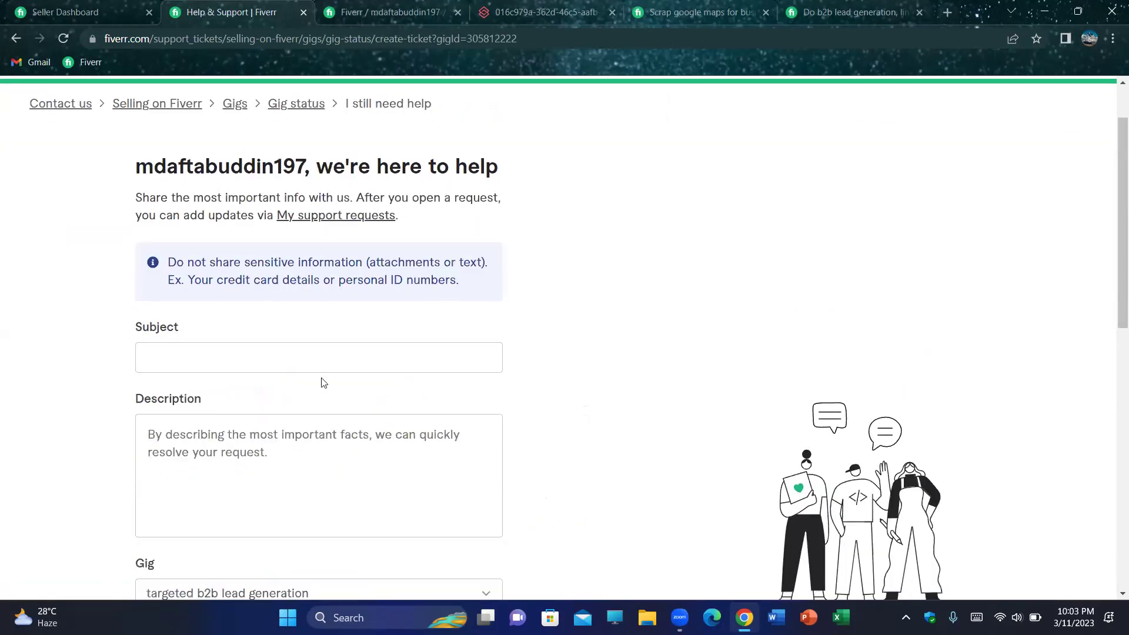
{"action": "left_click", "coordinate": [156, 351]}
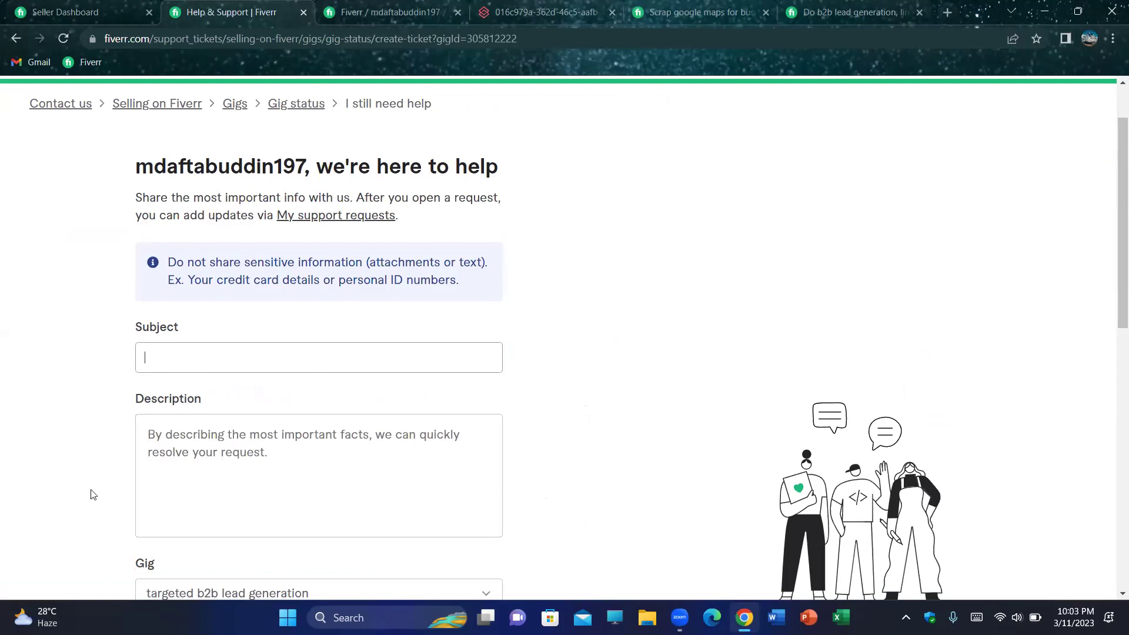
{"action": "left_click", "coordinate": [270, 453]}
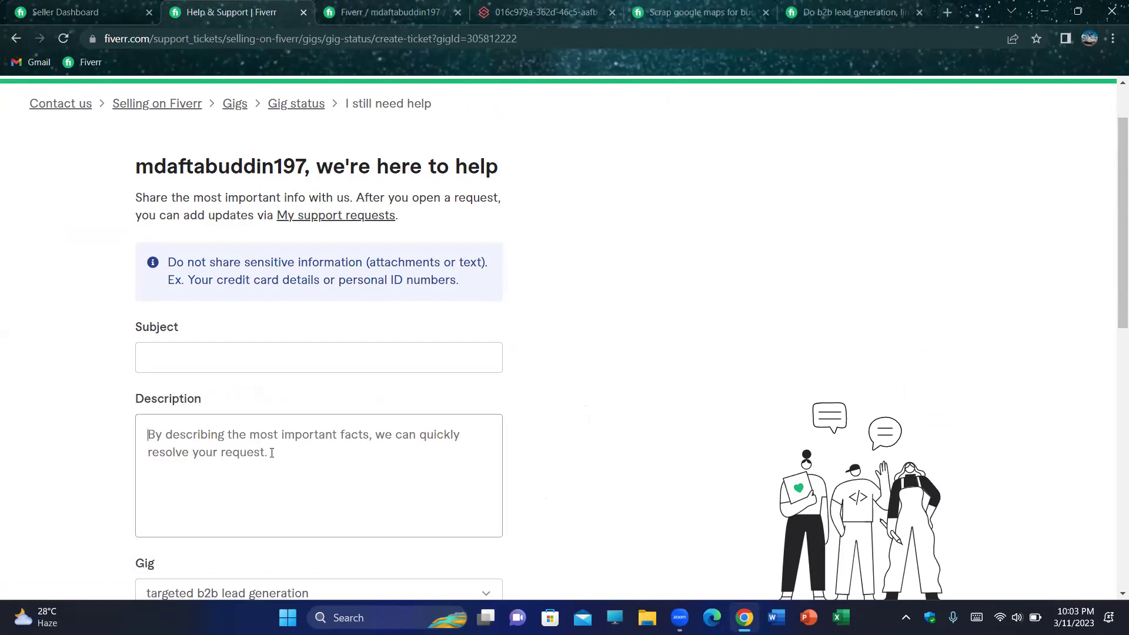
{"action": "scroll", "coordinate": [322, 436], "scroll_direction": "down", "scroll_amount": 2}
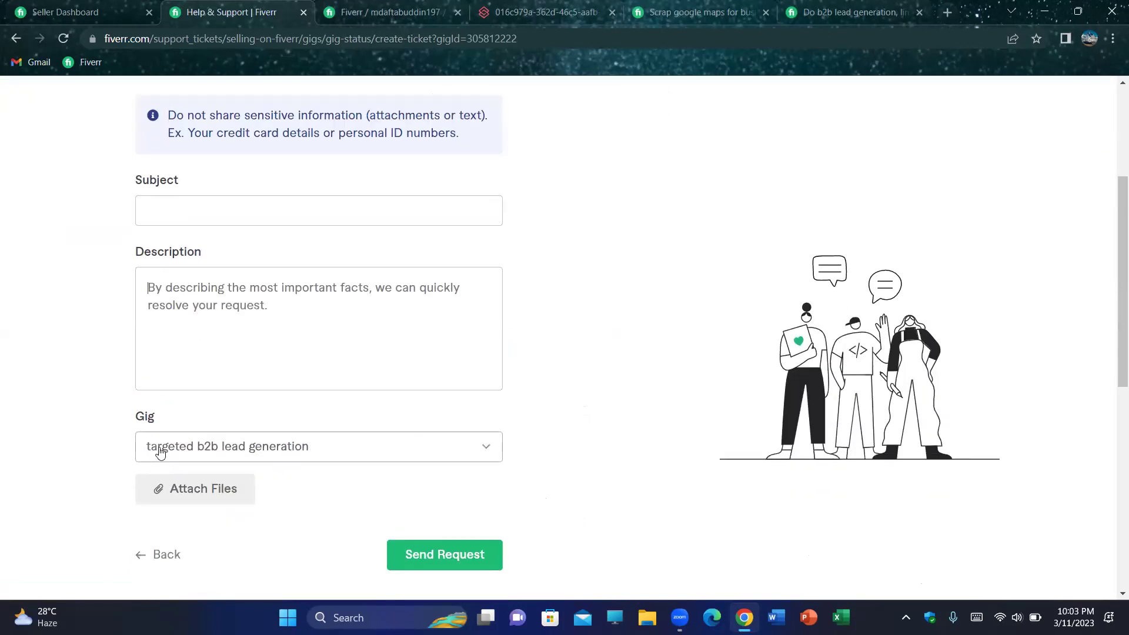
{"action": "left_click", "coordinate": [297, 445]}
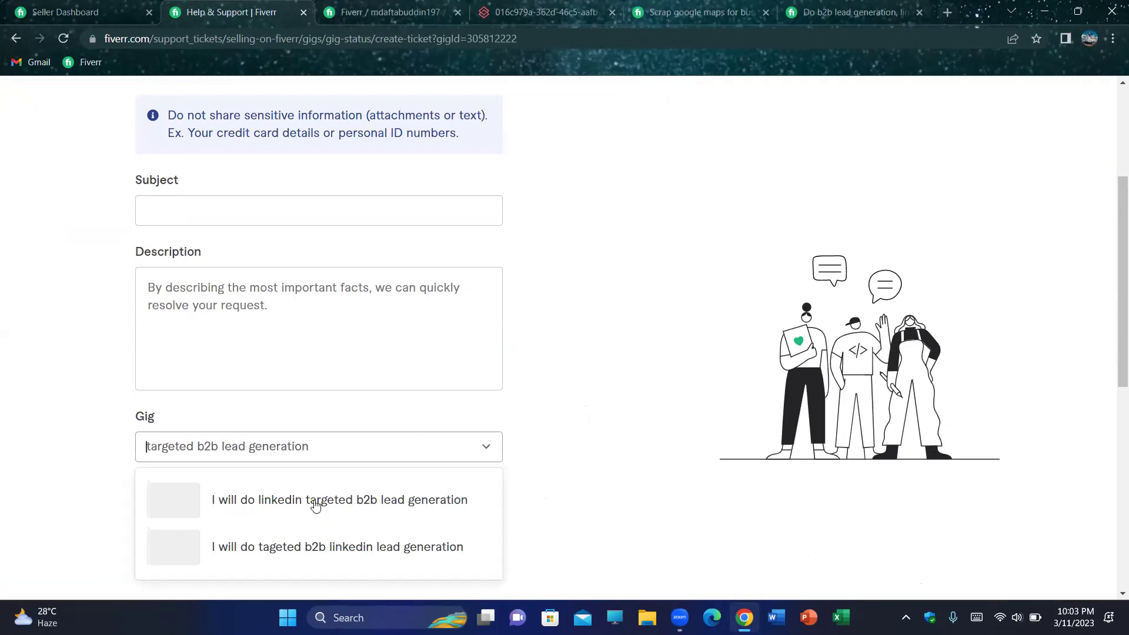
{"action": "left_click", "coordinate": [212, 451]}
{"action": "left_click", "coordinate": [426, 446]}
{"action": "left_click", "coordinate": [400, 450]}
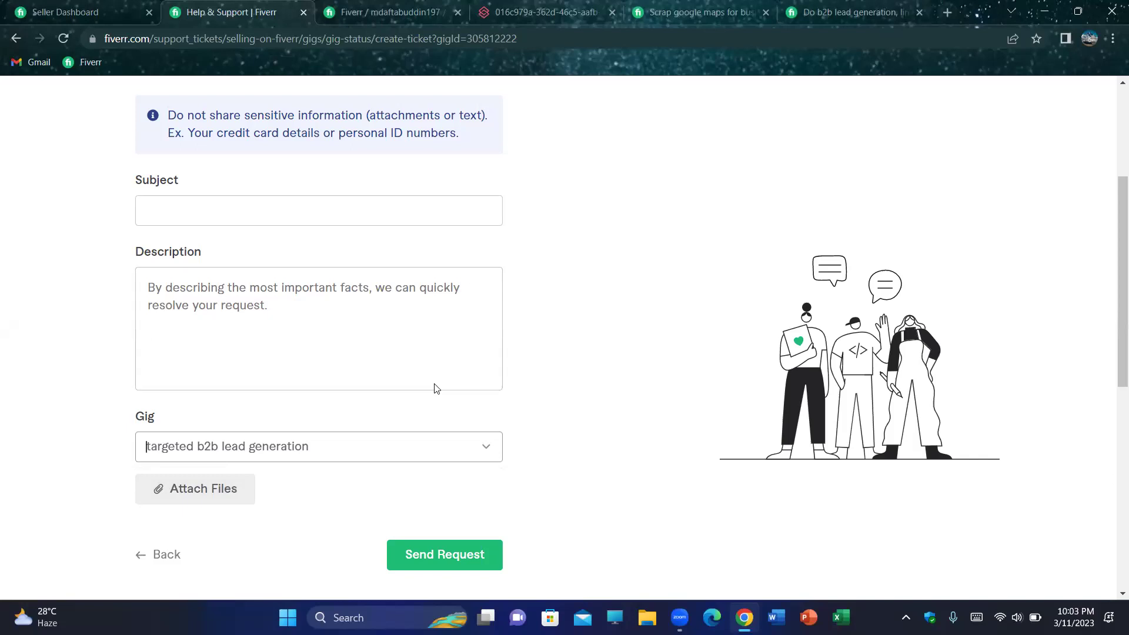
- Return to the seller dashboard, open the seller profile and view the "I will targeted b2b lead generation" draft gig
{"action": "left_click", "coordinate": [82, 12]}
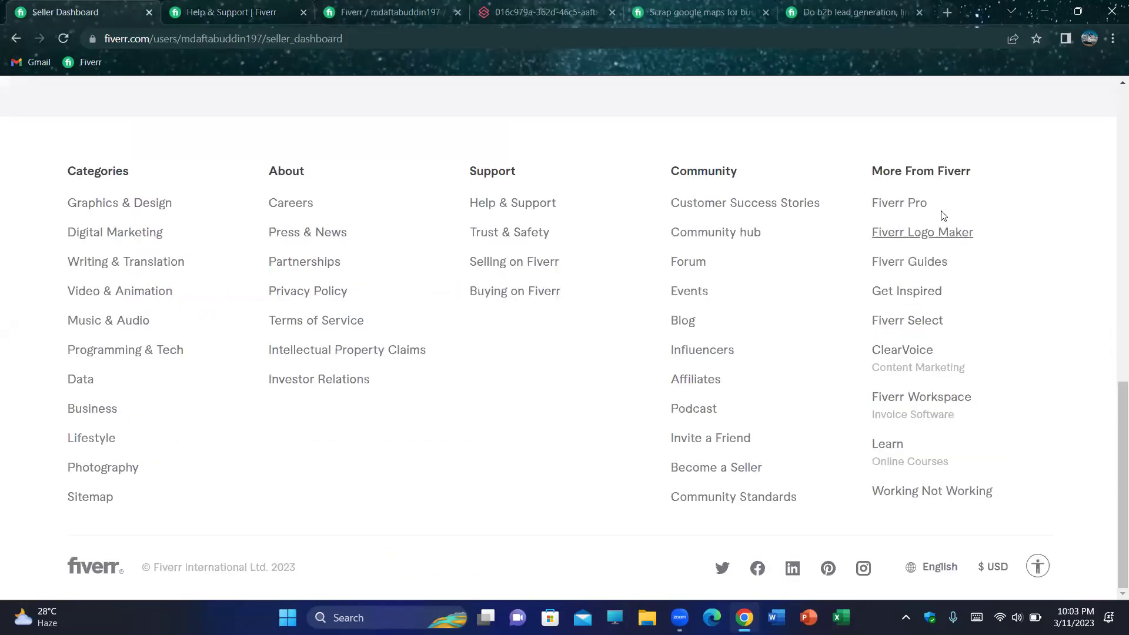
{"action": "scroll", "coordinate": [951, 156], "scroll_direction": "up", "scroll_amount": 13}
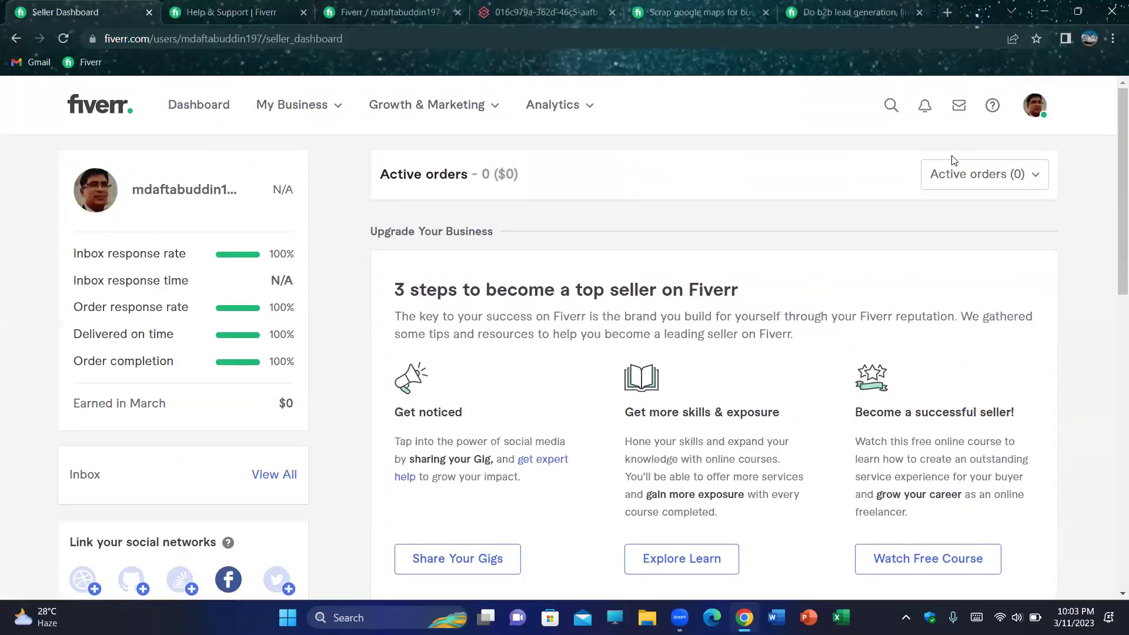
{"action": "left_click", "coordinate": [1038, 106]}
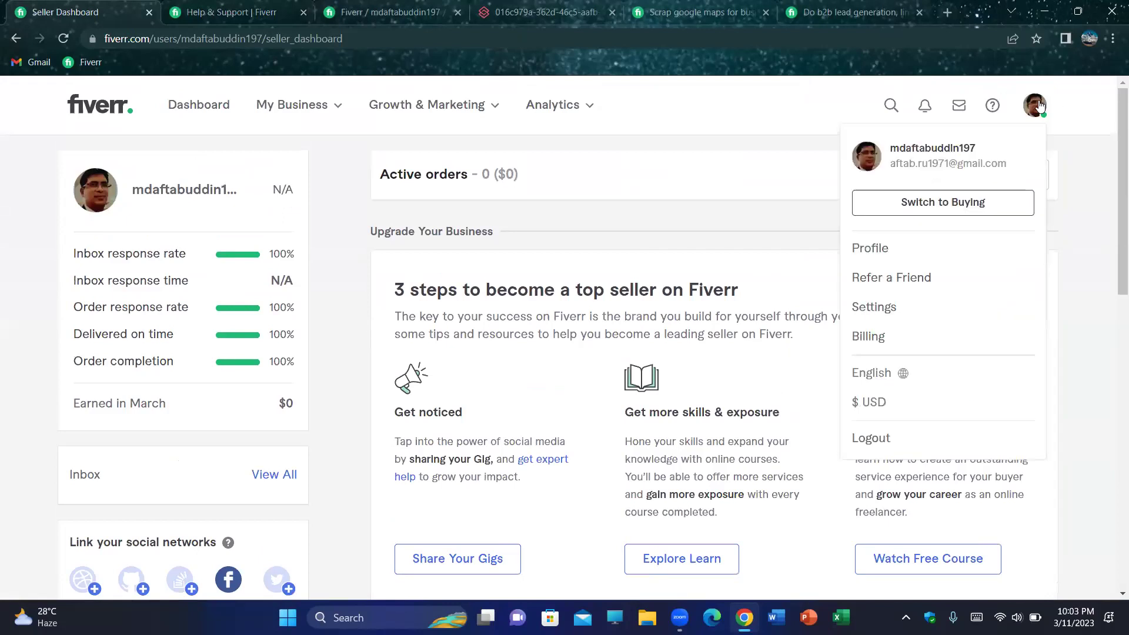
{"action": "left_click", "coordinate": [869, 248]}
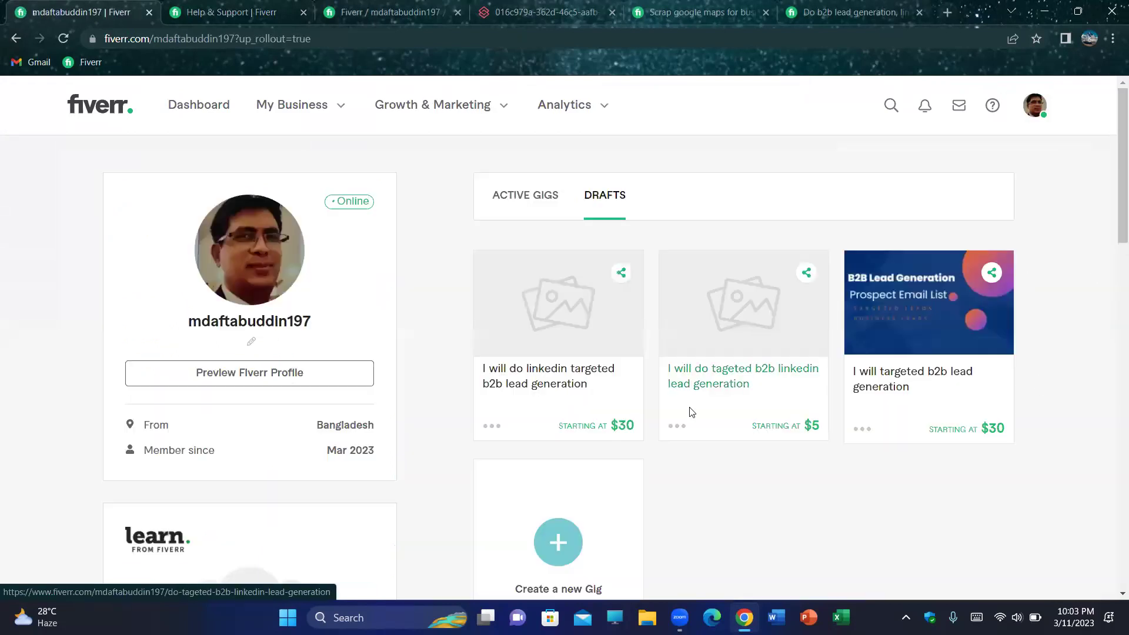
{"action": "left_click", "coordinate": [899, 379]}
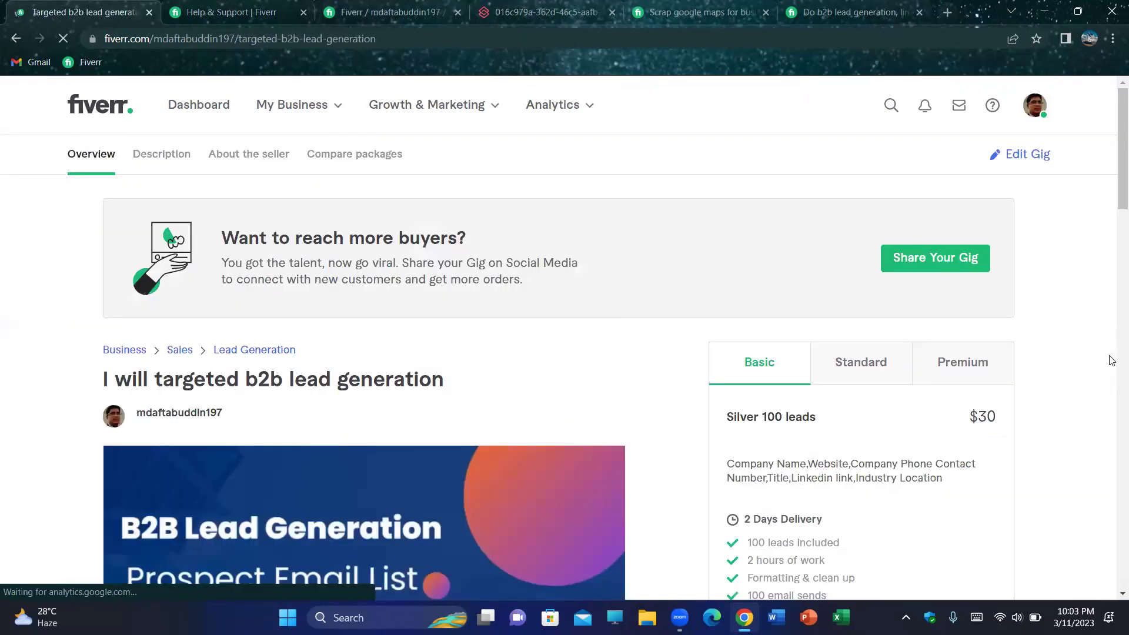
- Review the targeted b2b lead generation gig's page with its Basic package, and check the gig's remaining publishing requirements
{"action": "scroll", "coordinate": [558, 408], "scroll_direction": "down", "scroll_amount": 3}
{"action": "scroll", "coordinate": [563, 409], "scroll_direction": "down", "scroll_amount": 1}
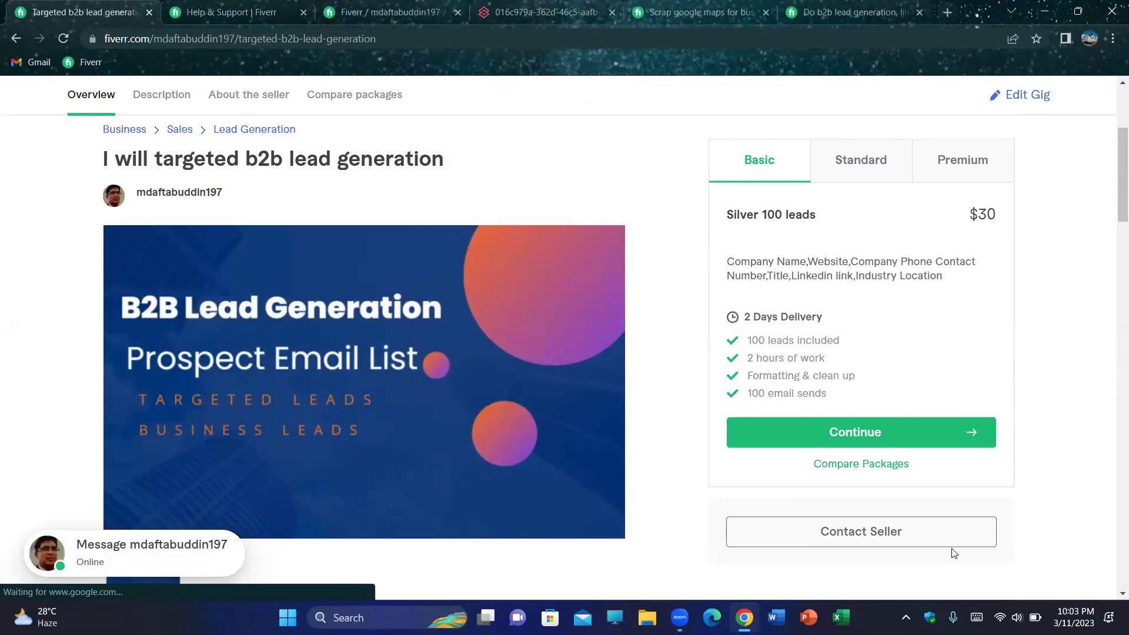
{"action": "left_click", "coordinate": [398, 11]}
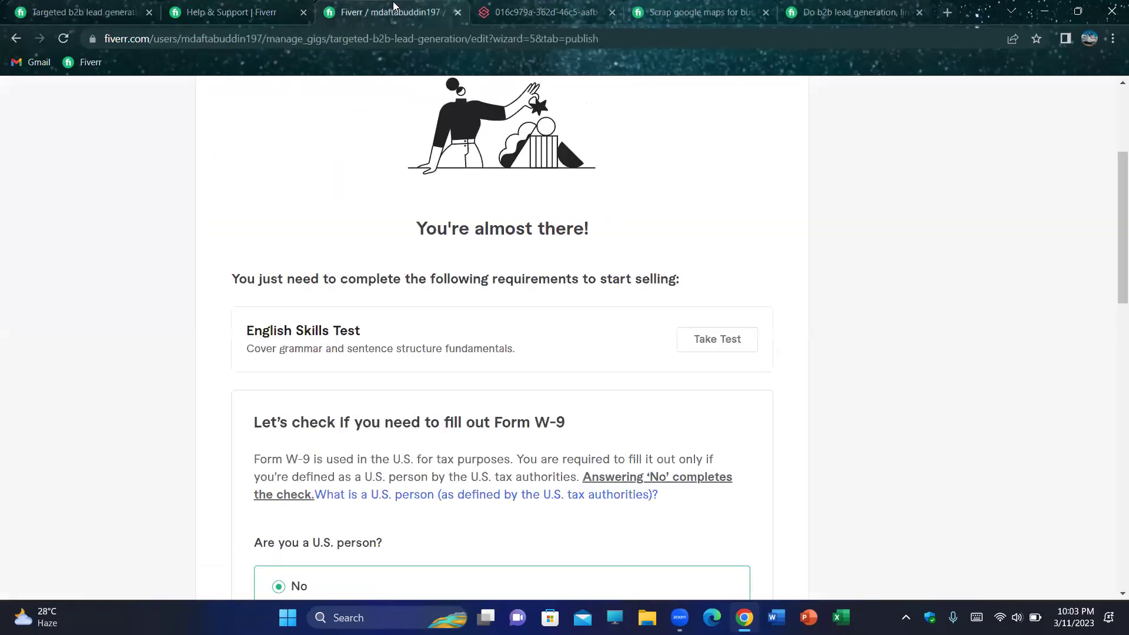
- Look over the gig support request form, leave it unsent and return to the Gig status list
{"action": "left_click", "coordinate": [231, 11]}
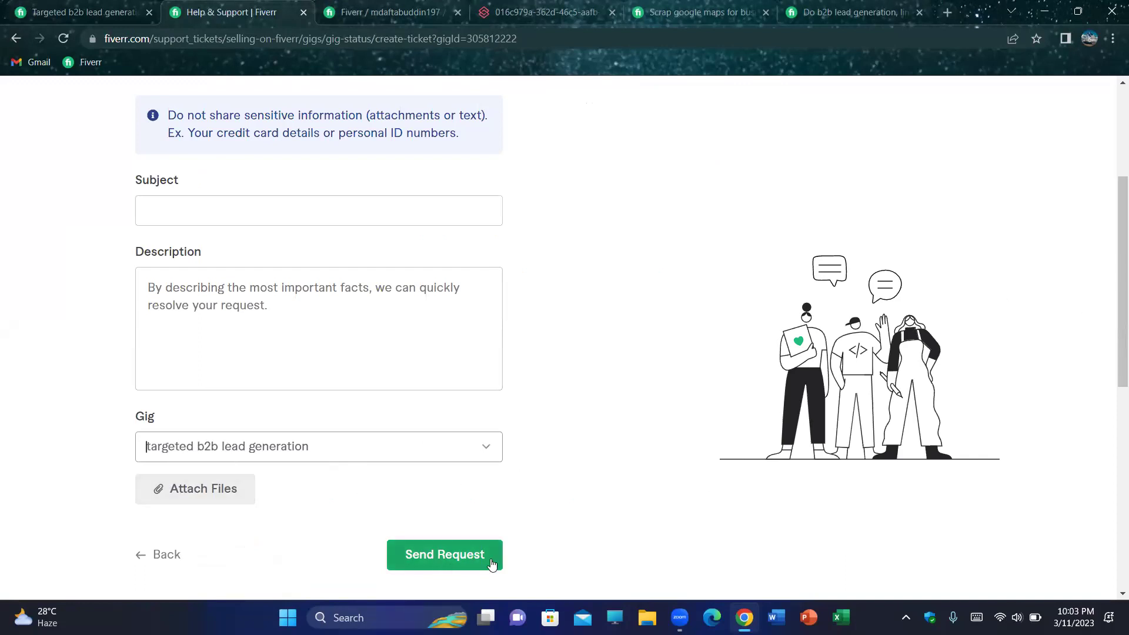
{"action": "scroll", "coordinate": [492, 565], "scroll_direction": "up", "scroll_amount": 4}
{"action": "scroll", "coordinate": [534, 564], "scroll_direction": "down", "scroll_amount": 6}
{"action": "scroll", "coordinate": [572, 522], "scroll_direction": "down", "scroll_amount": 2}
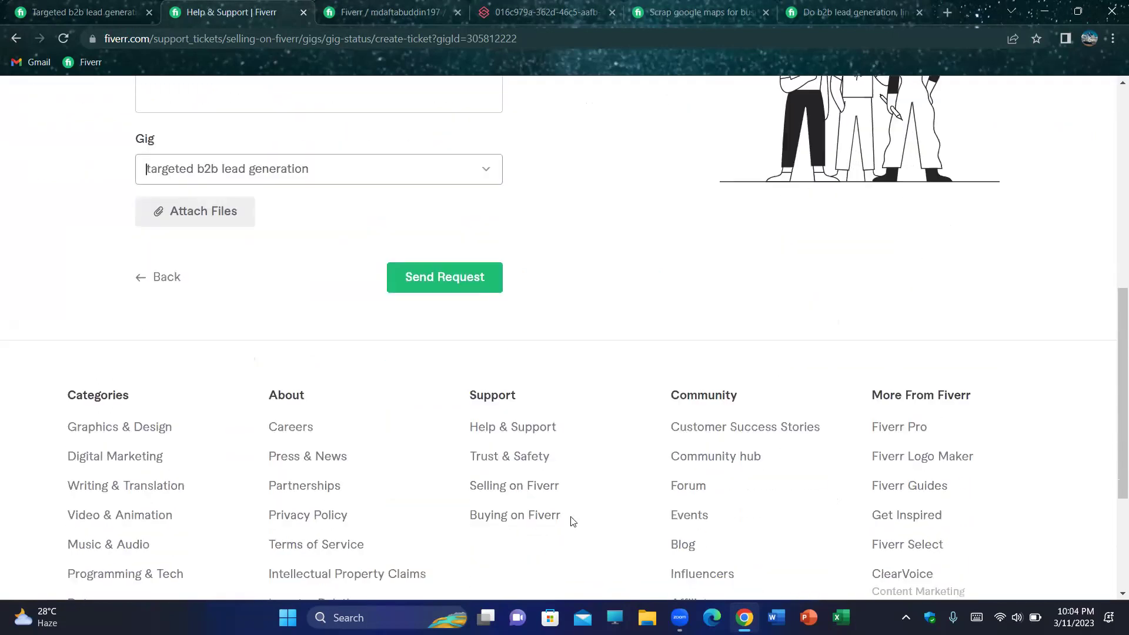
{"action": "scroll", "coordinate": [572, 517], "scroll_direction": "up", "scroll_amount": 2}
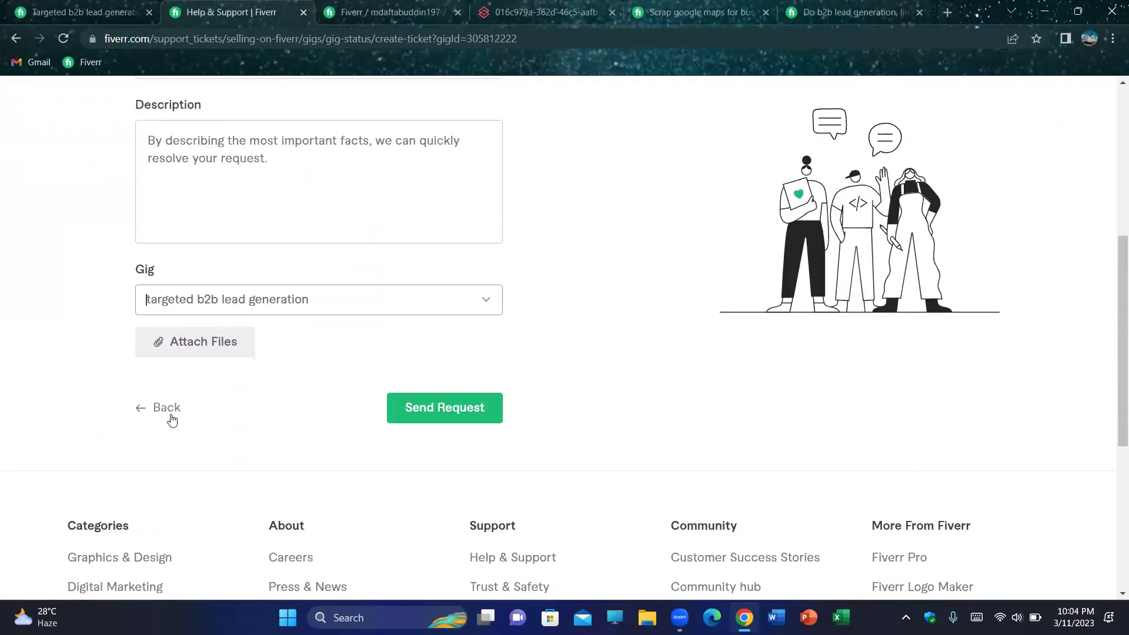
{"action": "left_click", "coordinate": [150, 408]}
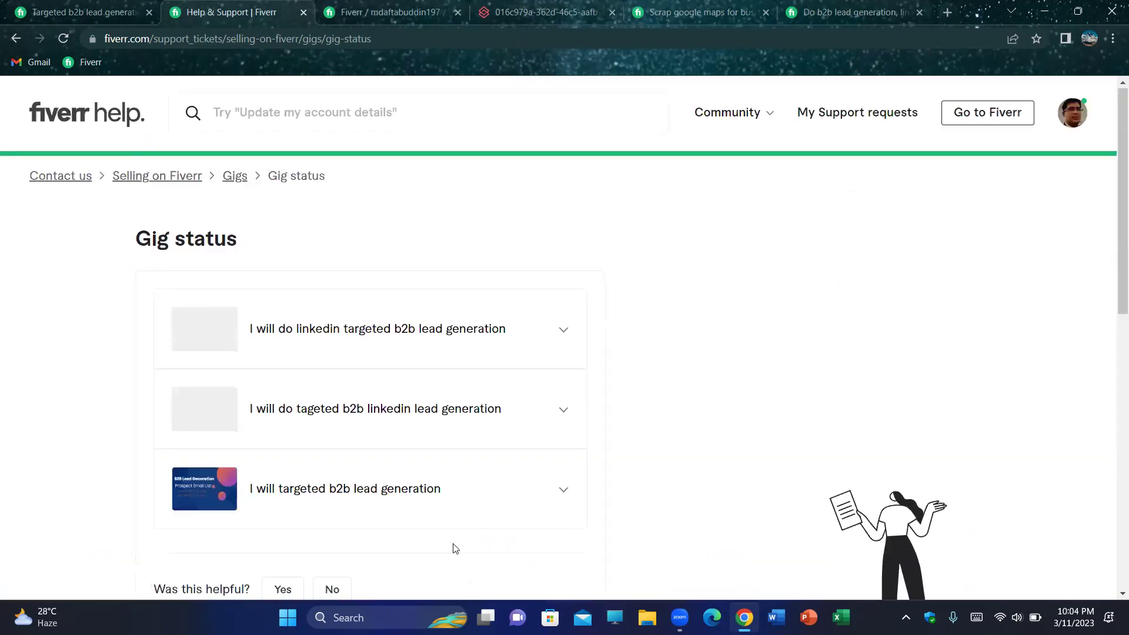
{"action": "scroll", "coordinate": [186, 573], "scroll_direction": "down", "scroll_amount": 1}
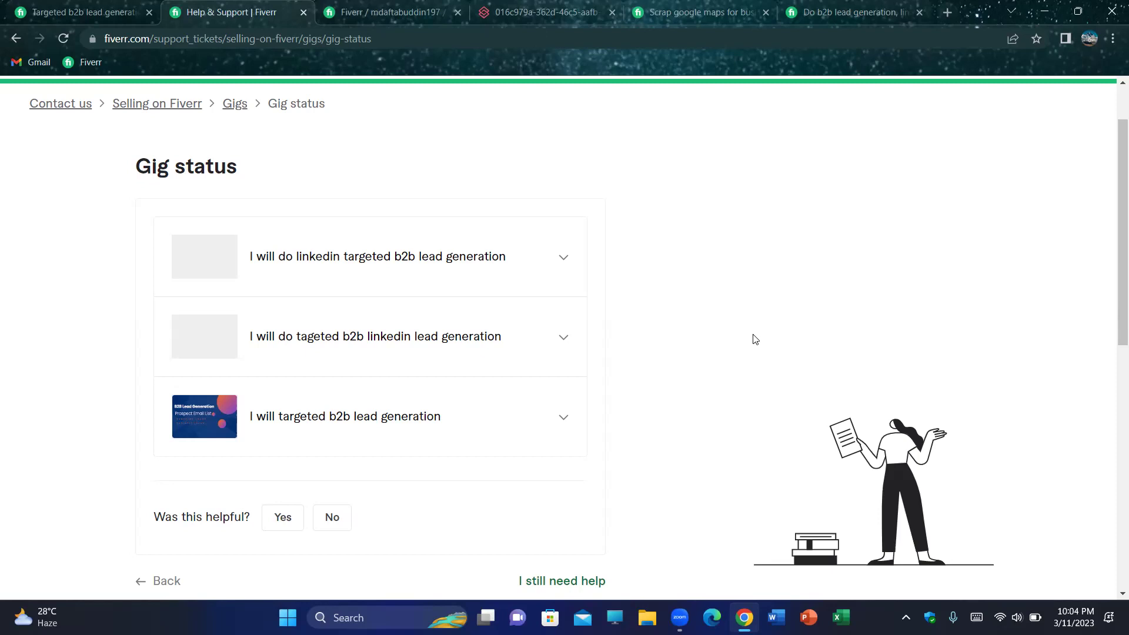
{"action": "scroll", "coordinate": [755, 339], "scroll_direction": "up", "scroll_amount": 2}
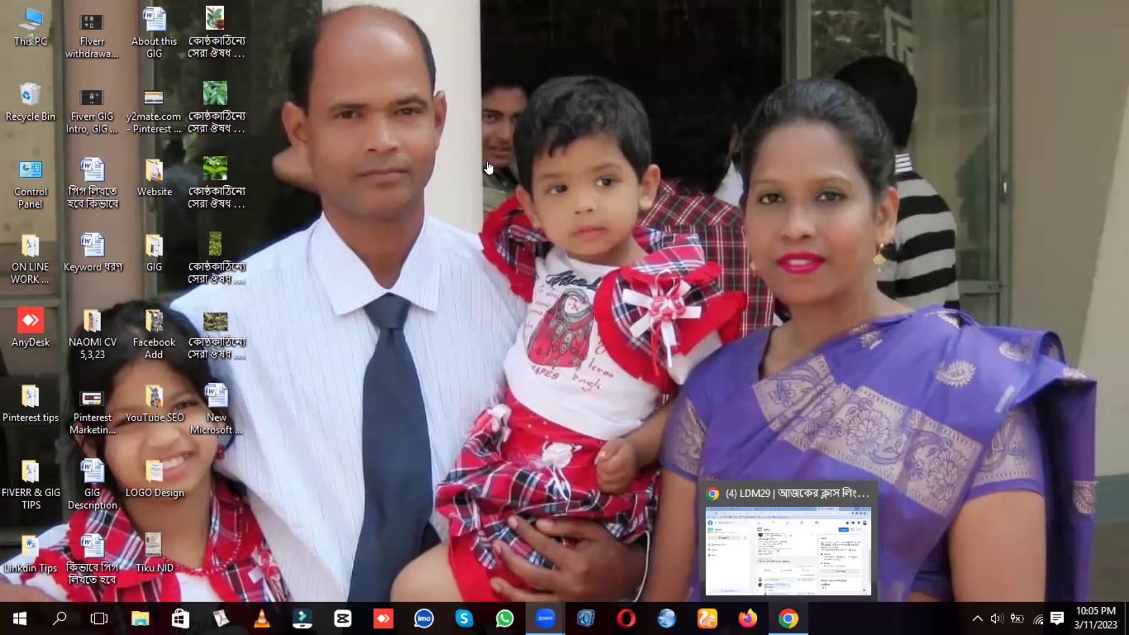
- Switch to the Chrome window with the LDM29 Facebook group and bring up the Fiverr home page
{"action": "left_click", "coordinate": [787, 586]}
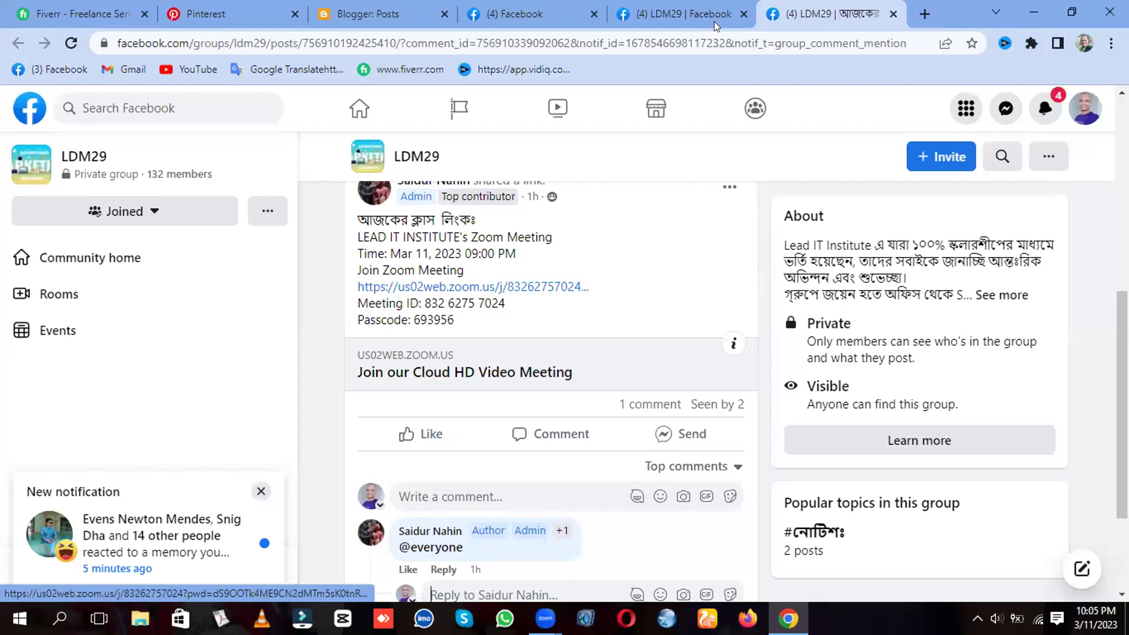
{"action": "mouse_move", "coordinate": [714, 21]}
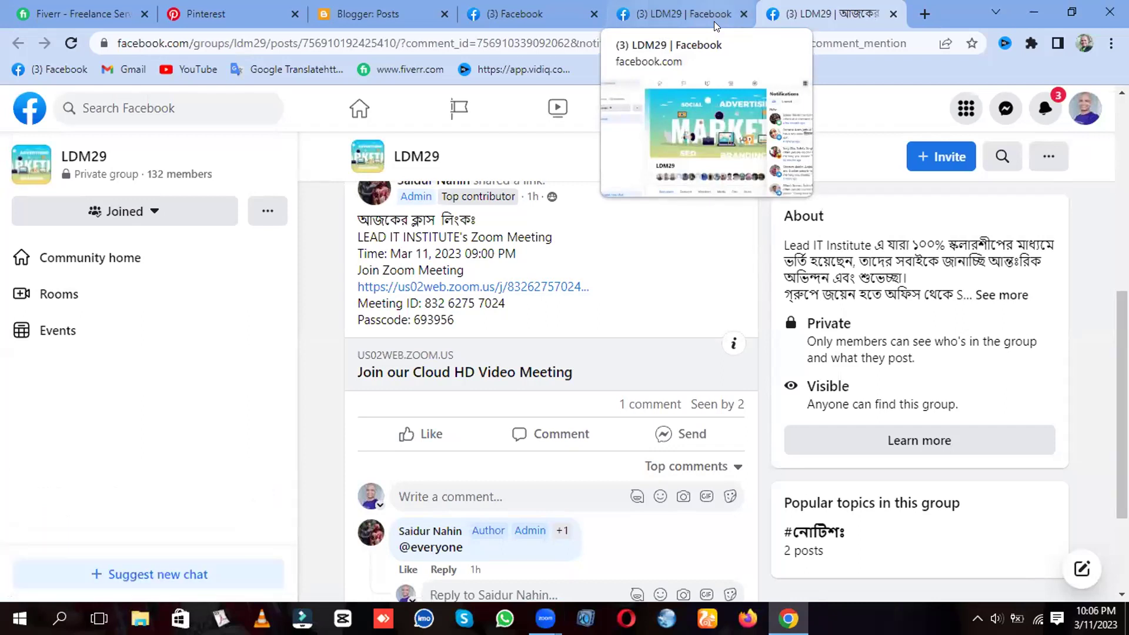
{"action": "left_click", "coordinate": [92, 5]}
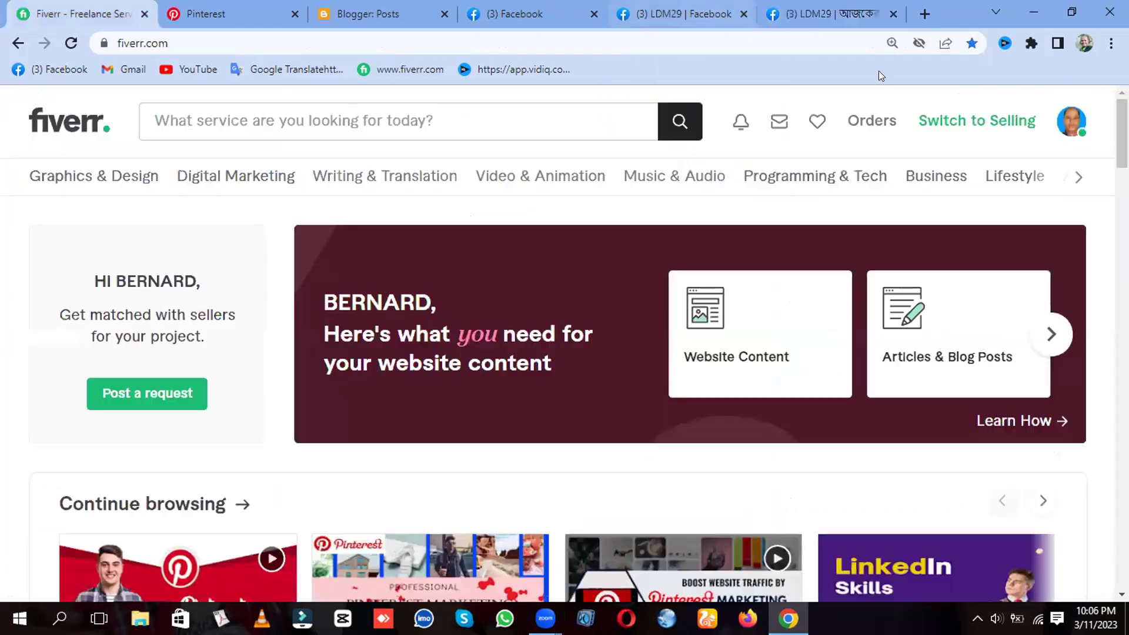
- Disable the vidIQ Vision for YouTube extension in the browser's extension management and return to Fiverr
{"action": "left_click", "coordinate": [1025, 45]}
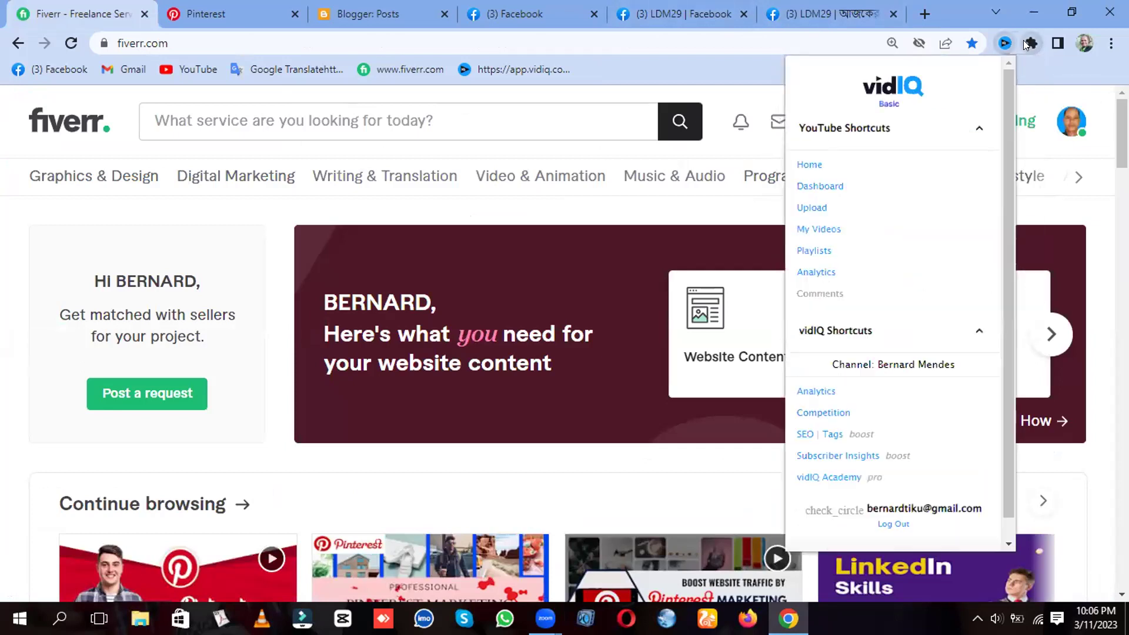
{"action": "left_click", "coordinate": [1027, 45]}
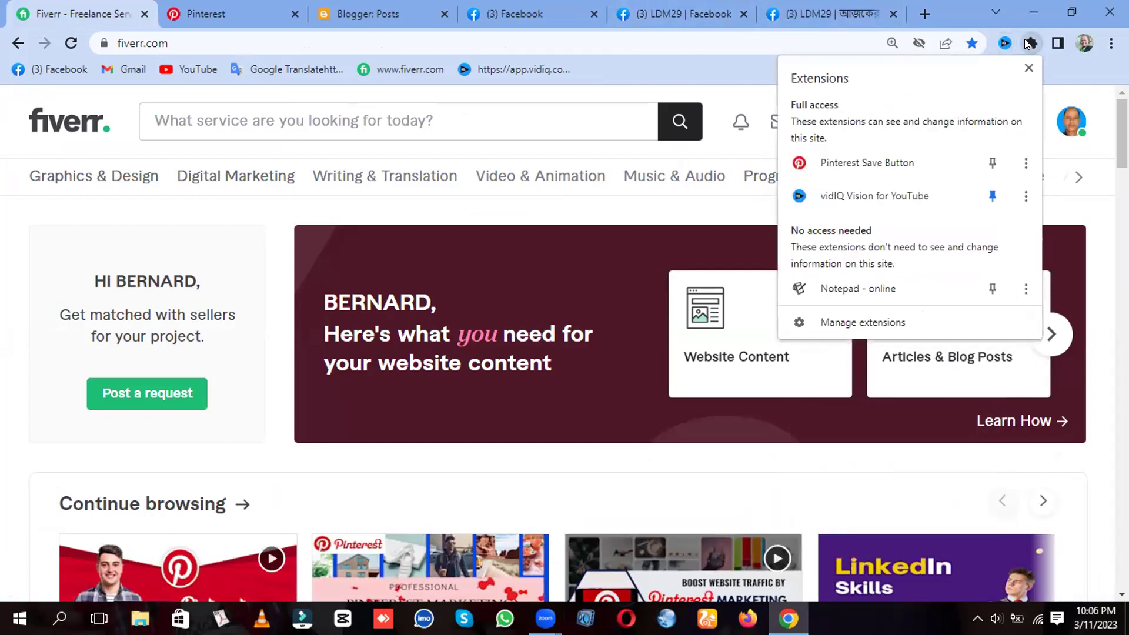
{"action": "left_click", "coordinate": [854, 324]}
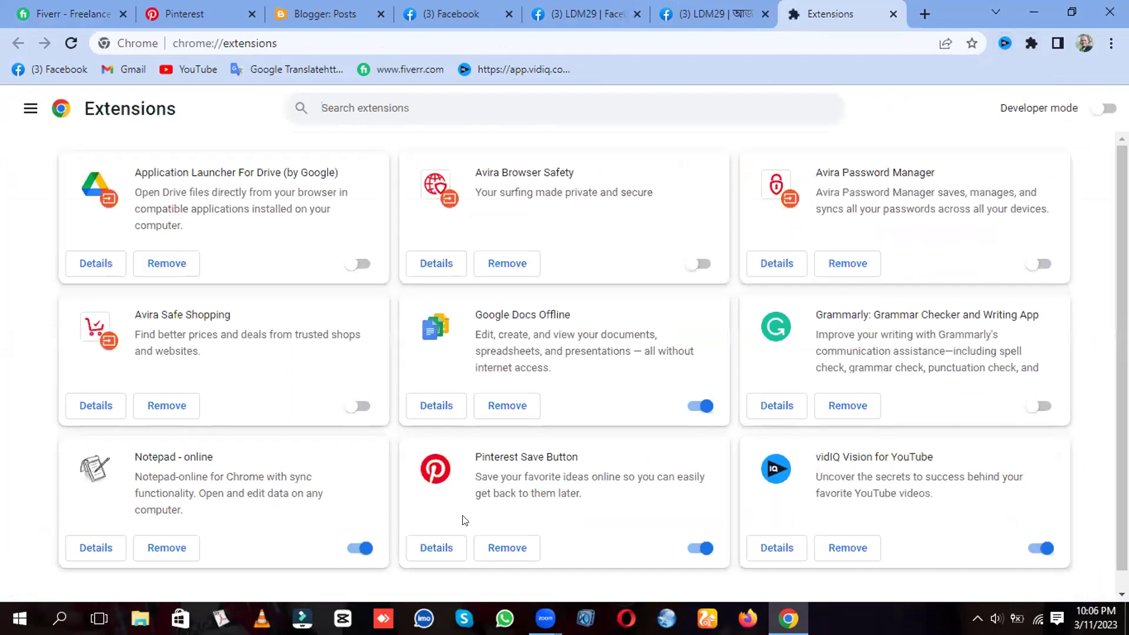
{"action": "left_click", "coordinate": [1042, 548]}
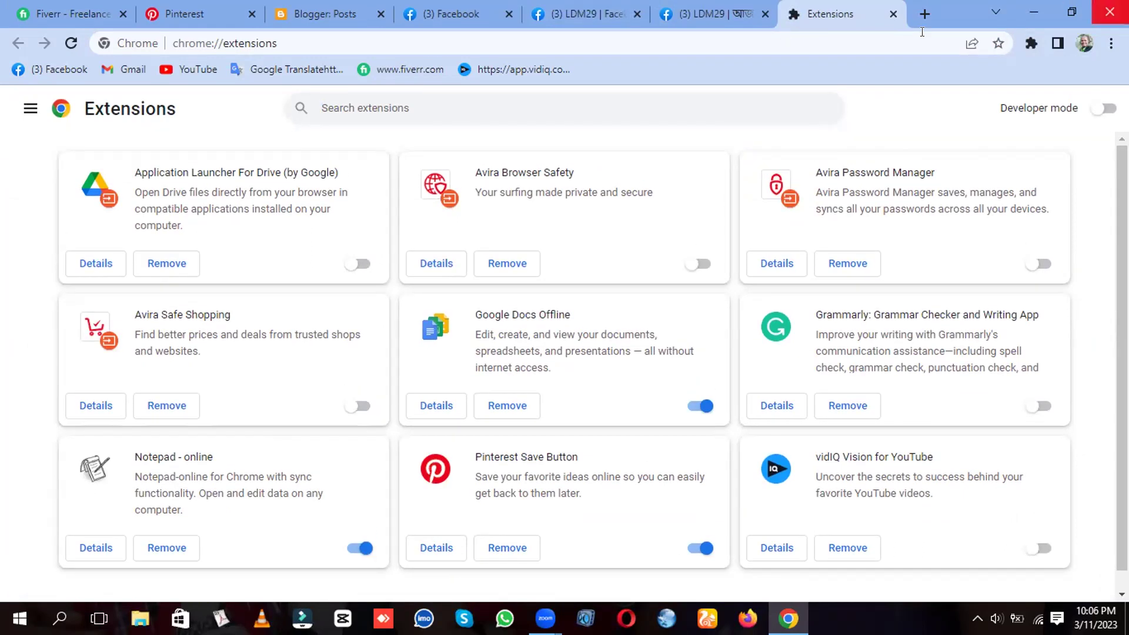
{"action": "left_click", "coordinate": [893, 14]}
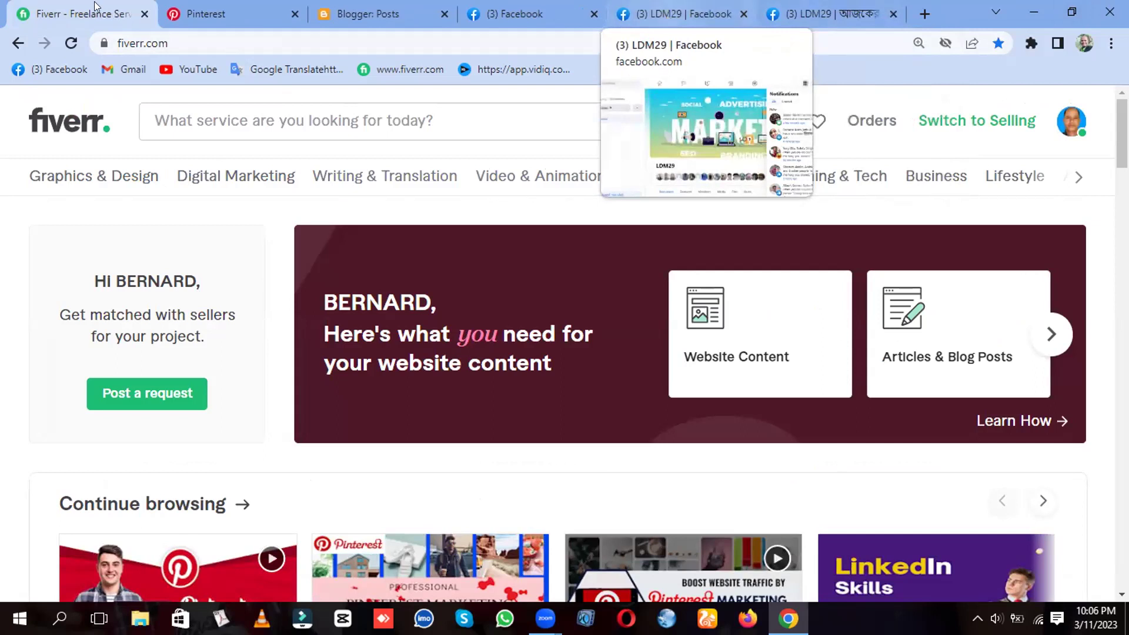
- Reload the Fiverr home page and reset its zoom to 100%
{"action": "left_click", "coordinate": [68, 42]}
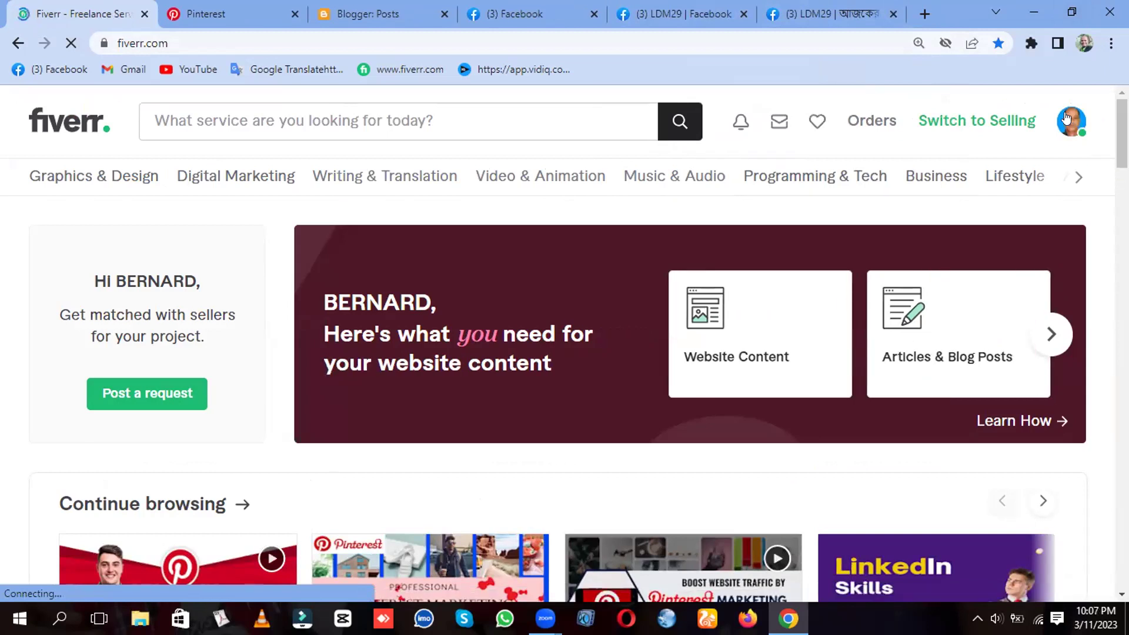
{"action": "left_click", "coordinate": [917, 44]}
{"action": "left_click", "coordinate": [973, 74]}
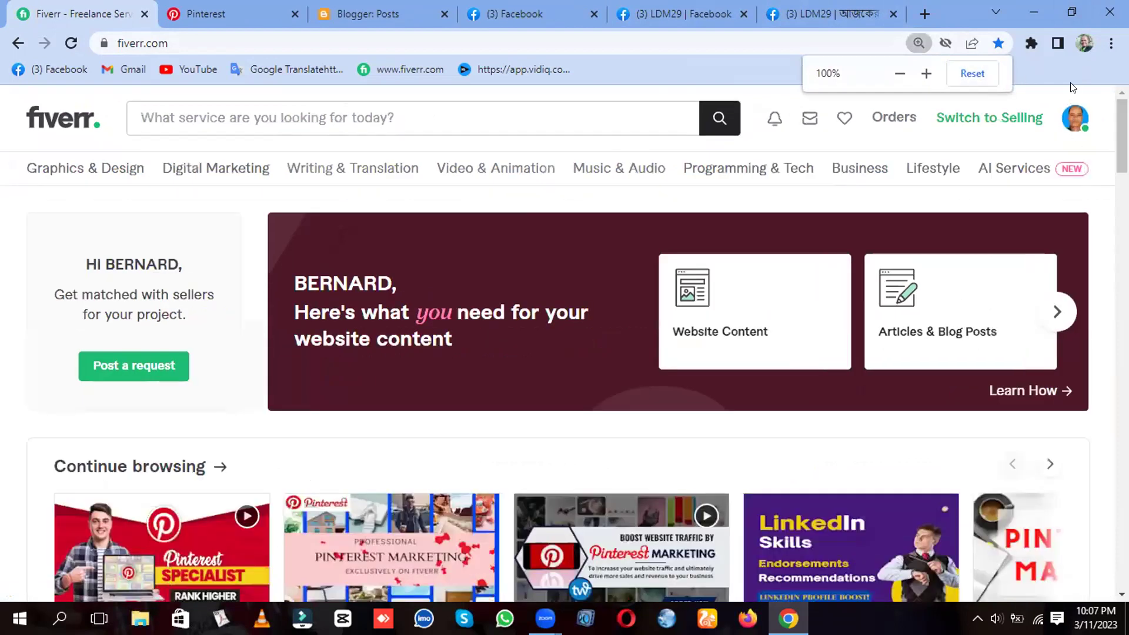
- Open the seller profile on Fiverr and go to the gig management list
{"action": "left_click", "coordinate": [1075, 120]}
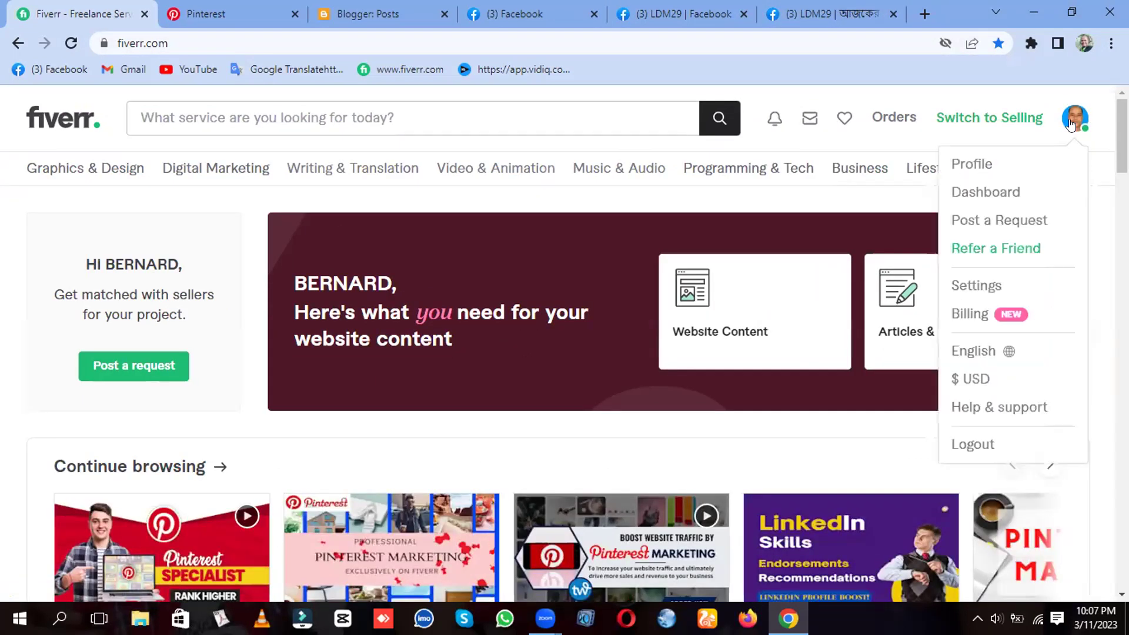
{"action": "left_click", "coordinate": [961, 163]}
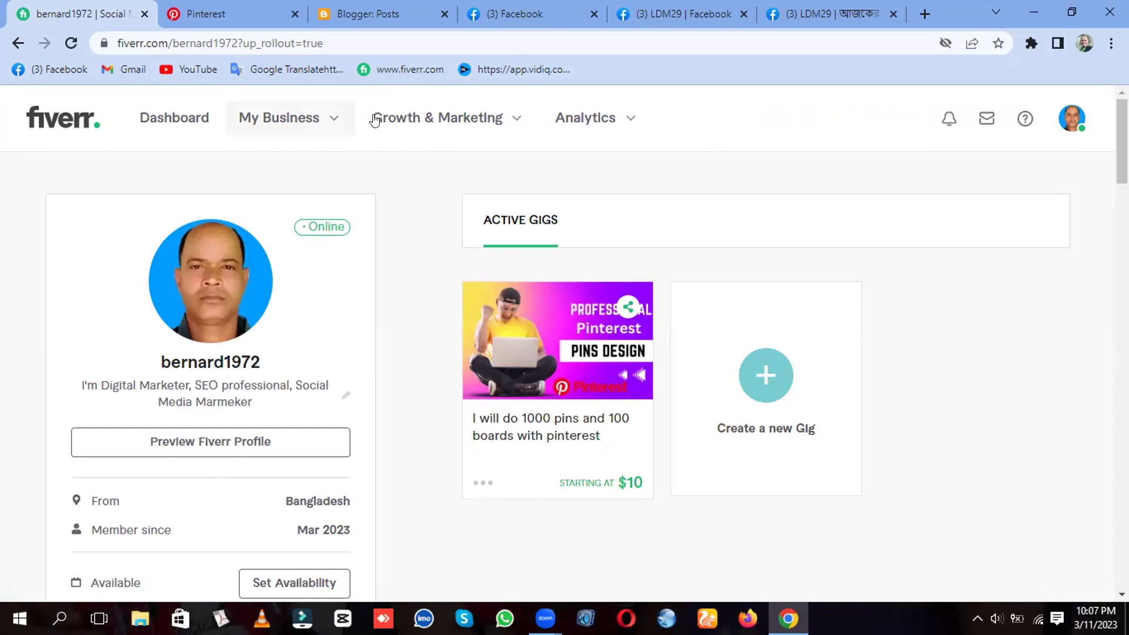
{"action": "left_click", "coordinate": [287, 116]}
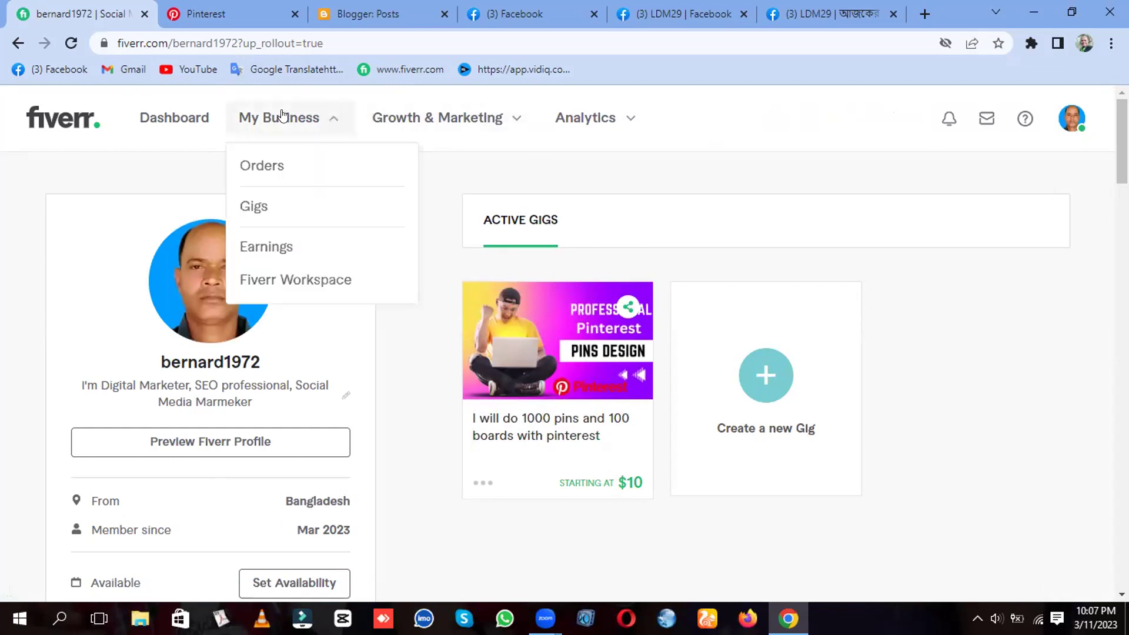
{"action": "left_click", "coordinate": [272, 203]}
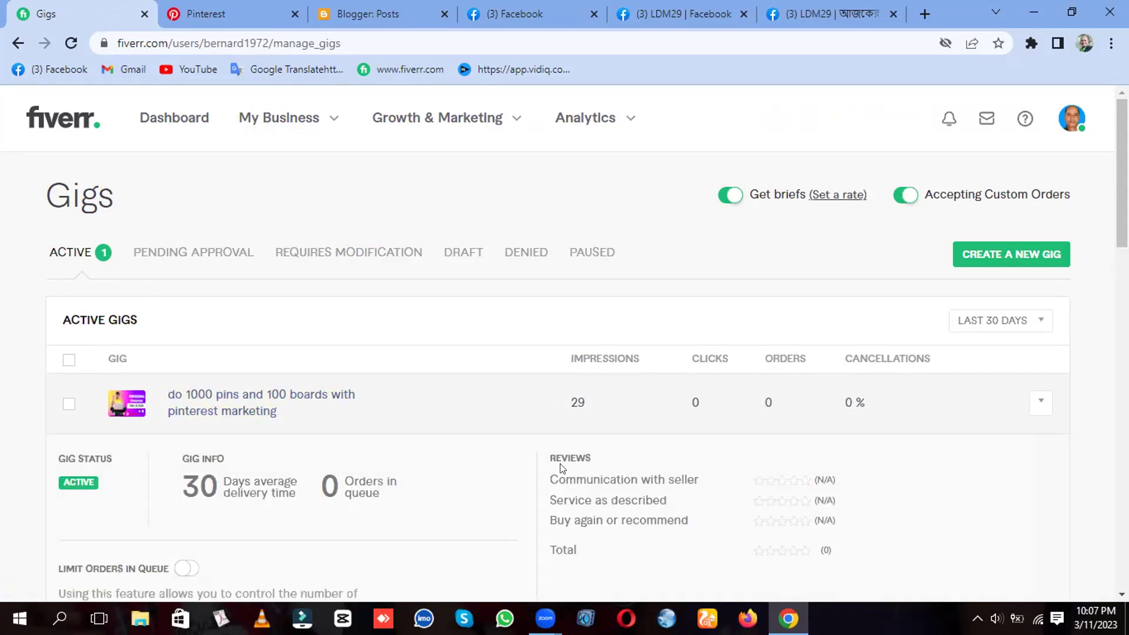
- Examine the active Pinterest gig's settings and its Gig Performance impressions graph for the last 30 days
{"action": "scroll", "coordinate": [584, 457], "scroll_direction": "down", "scroll_amount": 10}
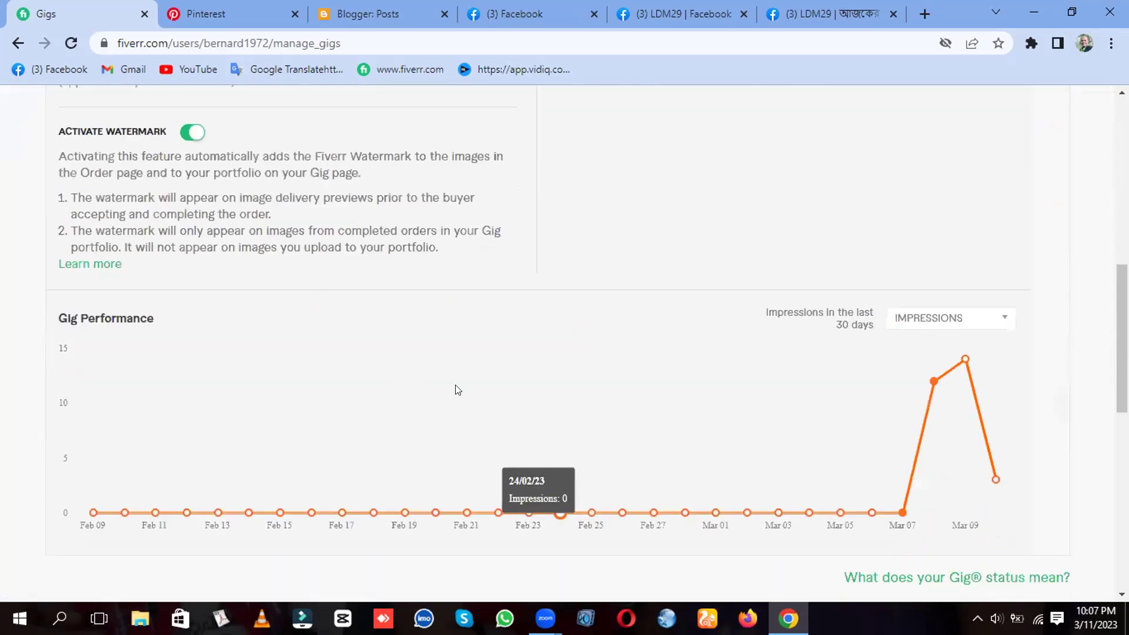
{"action": "scroll", "coordinate": [817, 551], "scroll_direction": "down", "scroll_amount": 4}
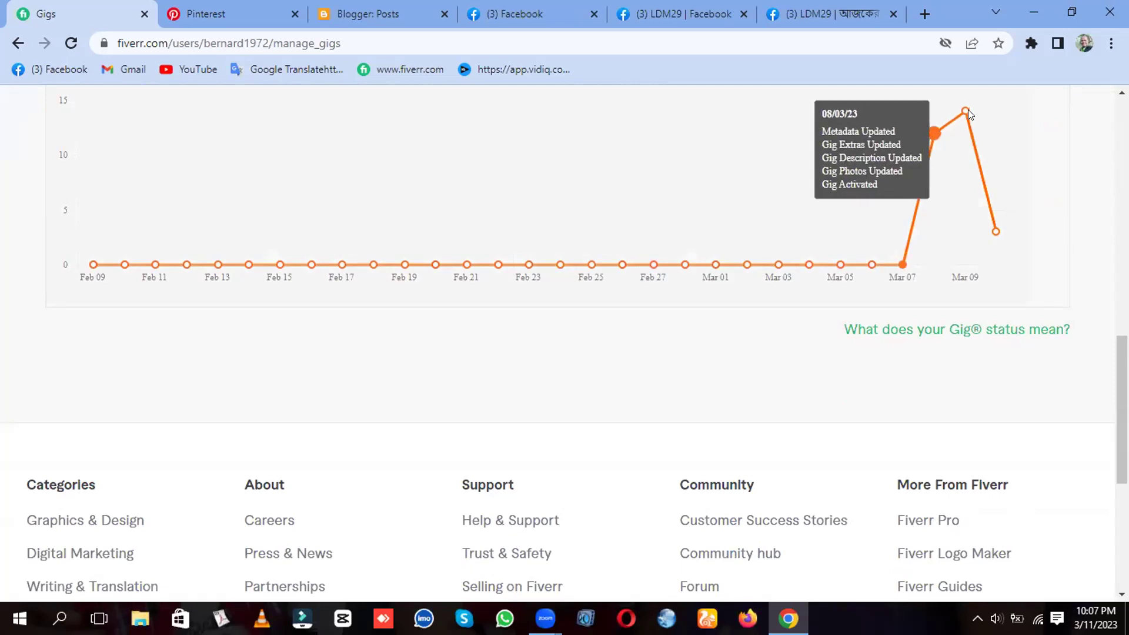
{"action": "mouse_move", "coordinate": [966, 110]}
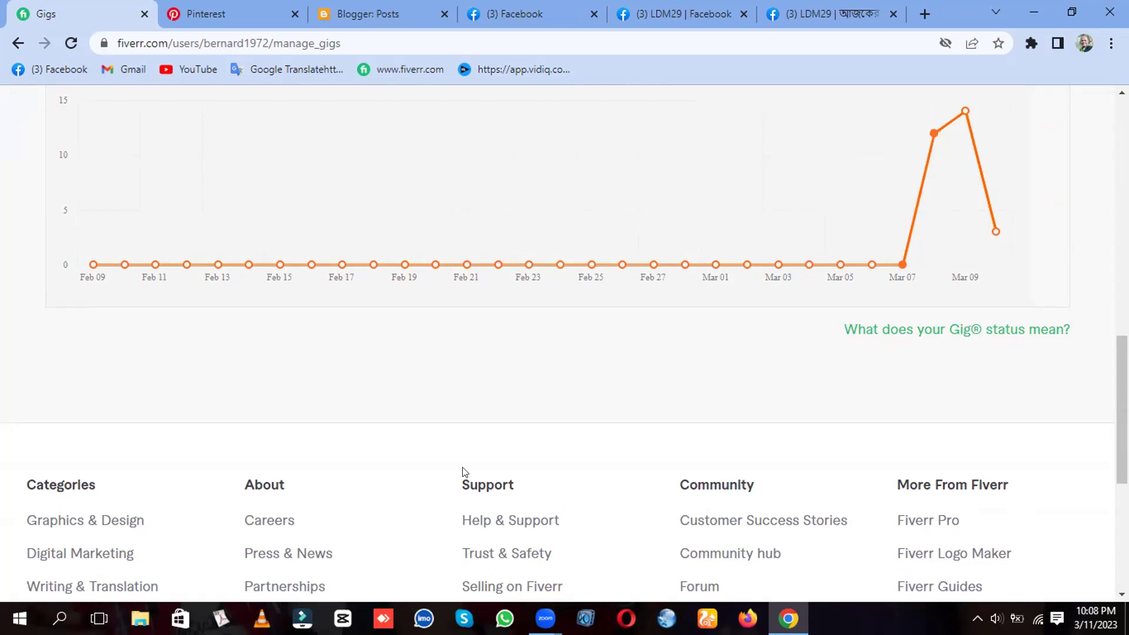
{"action": "scroll", "coordinate": [633, 184], "scroll_direction": "up", "scroll_amount": 15}
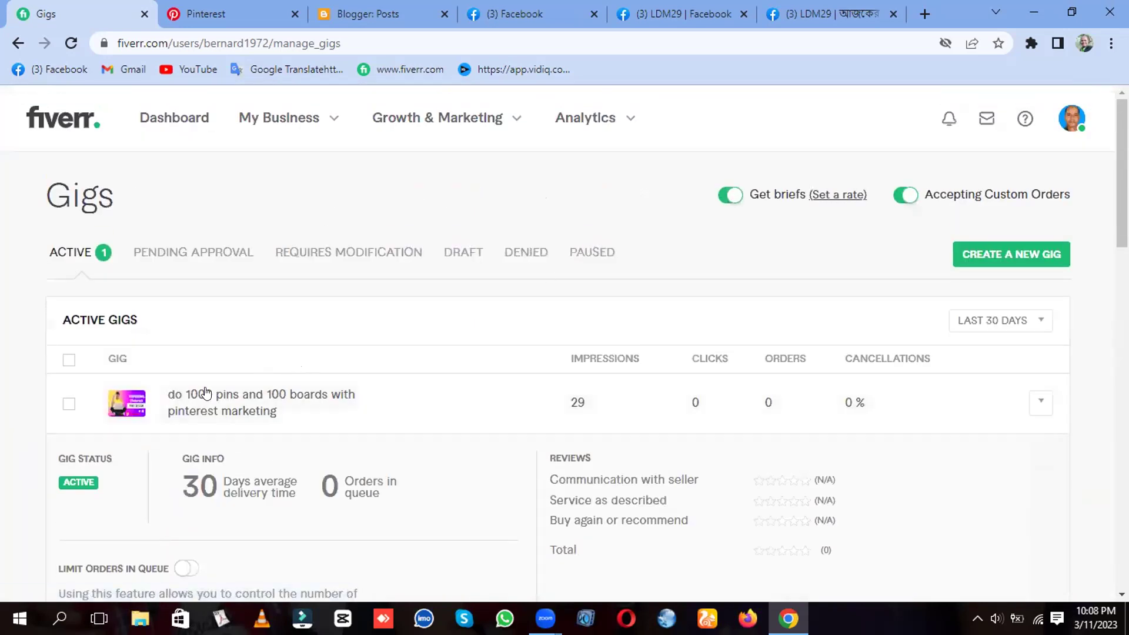
- Open the "do 1000 pins and 100 boards with pinterest marketing" gig for editing, then pause it and show the paused gigs
{"action": "left_click", "coordinate": [1041, 402]}
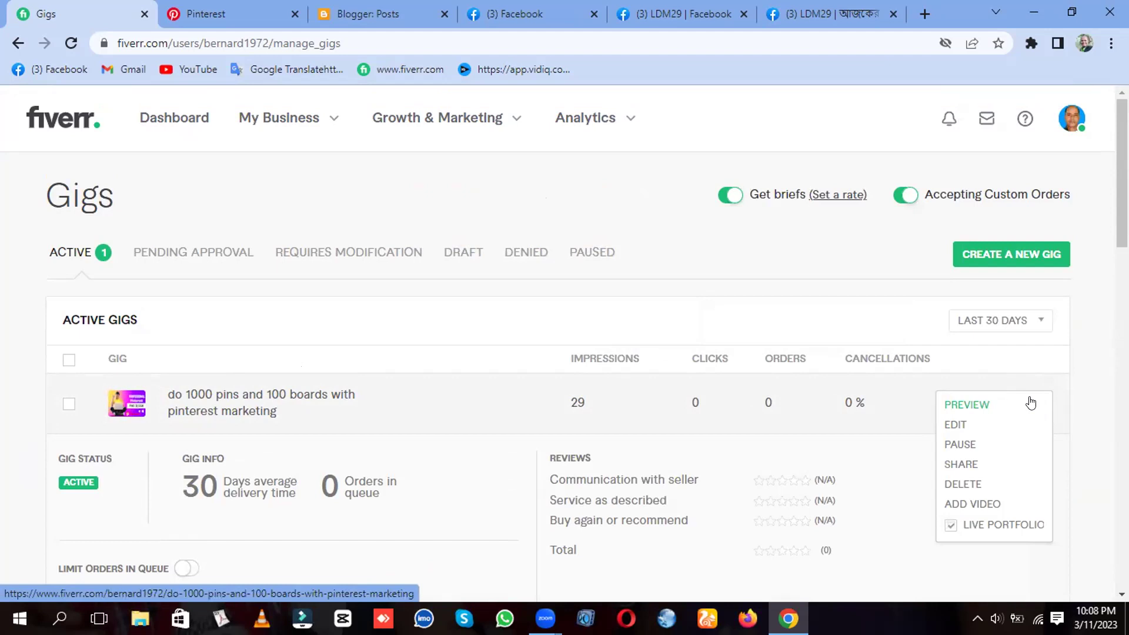
{"action": "left_click", "coordinate": [959, 427]}
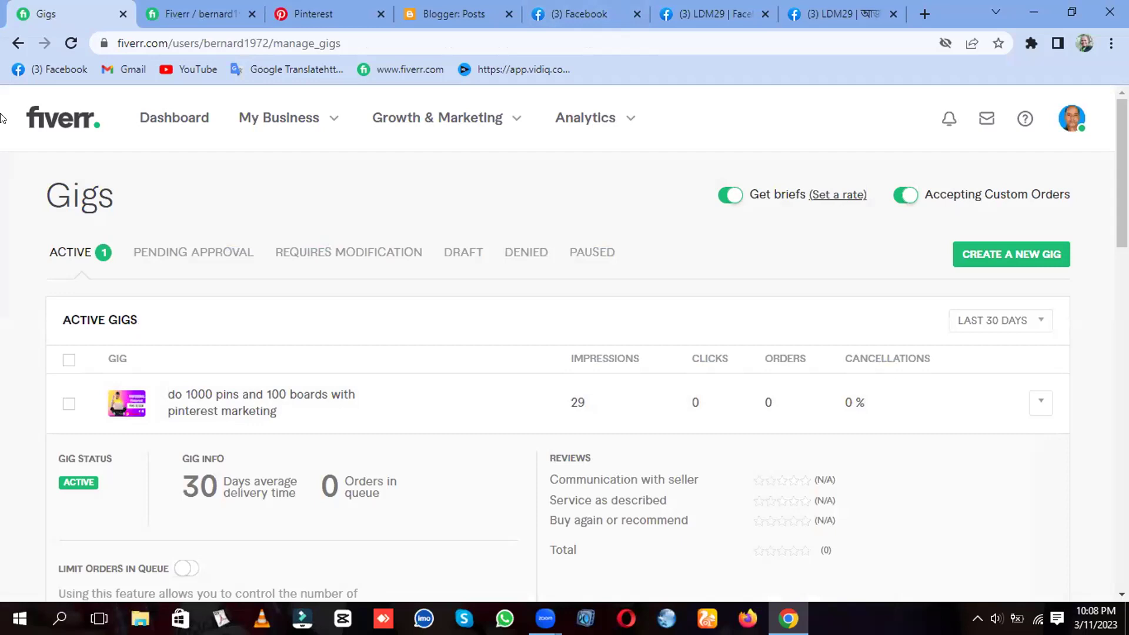
{"action": "left_click", "coordinate": [1040, 404]}
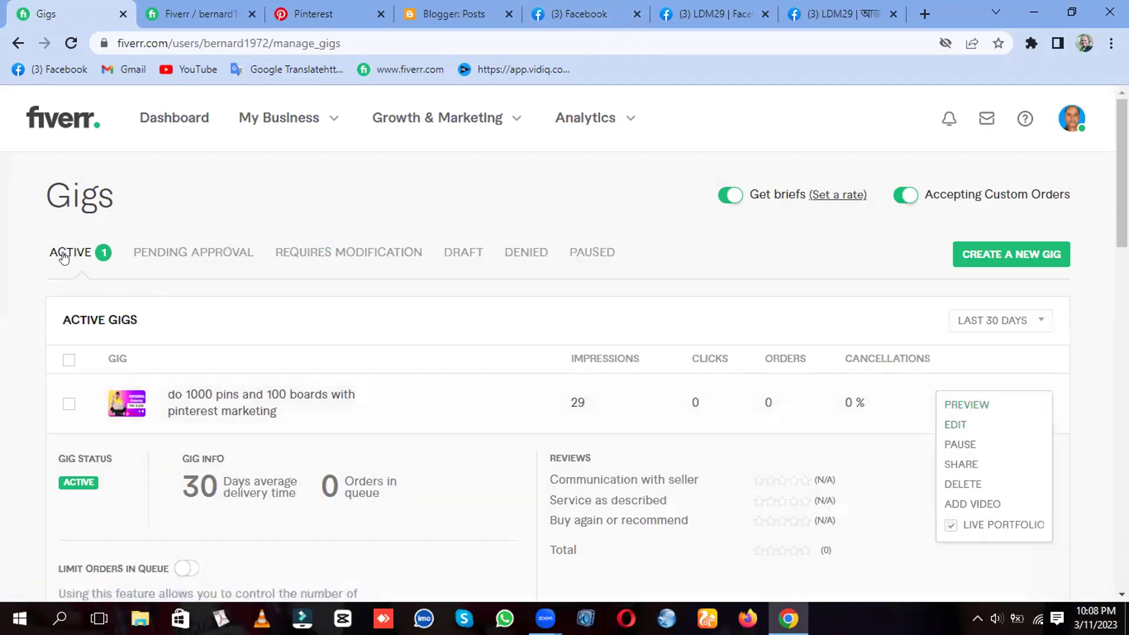
{"action": "left_click", "coordinate": [964, 445]}
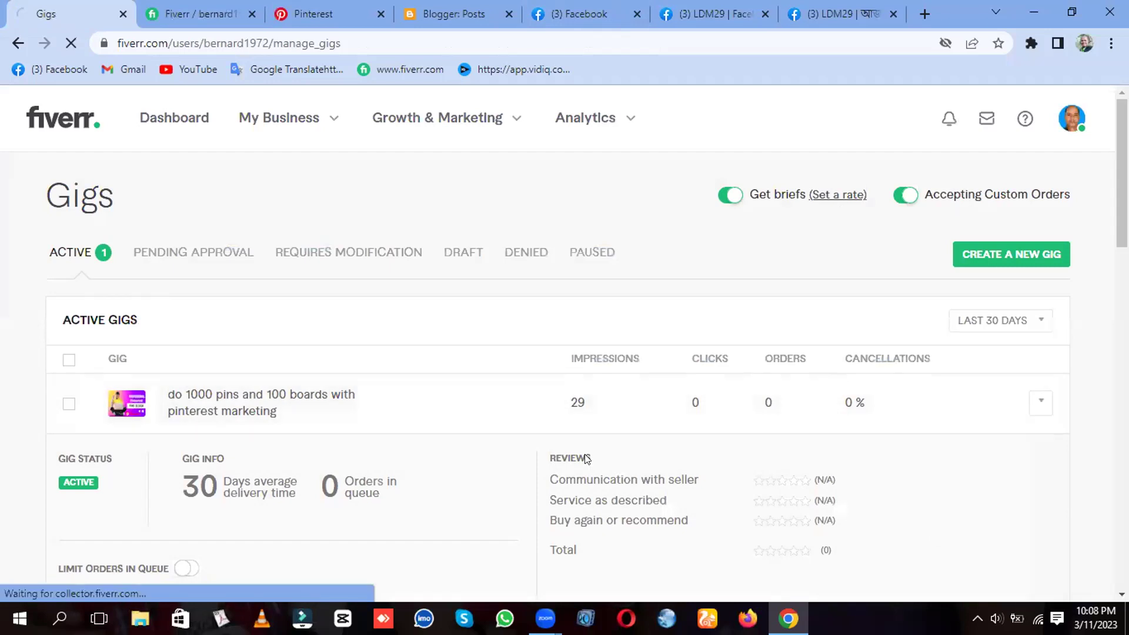
{"action": "left_click", "coordinate": [574, 252]}
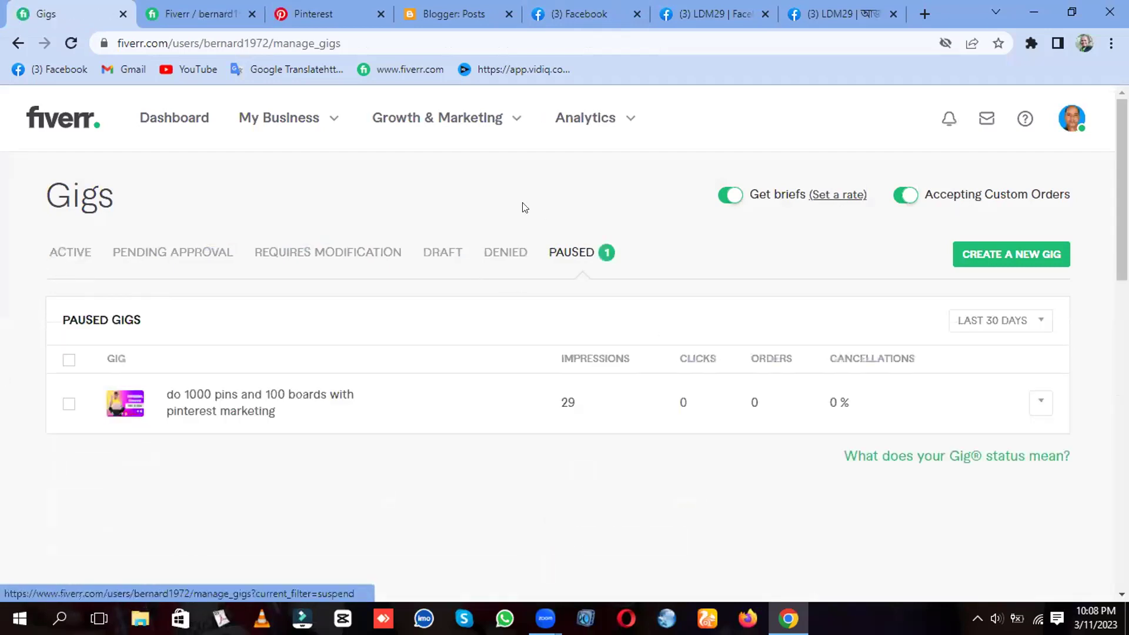
- Review the Pinterest gig's Overview editing page, including its title, category, supported platforms and search tags
{"action": "left_click", "coordinate": [193, 8]}
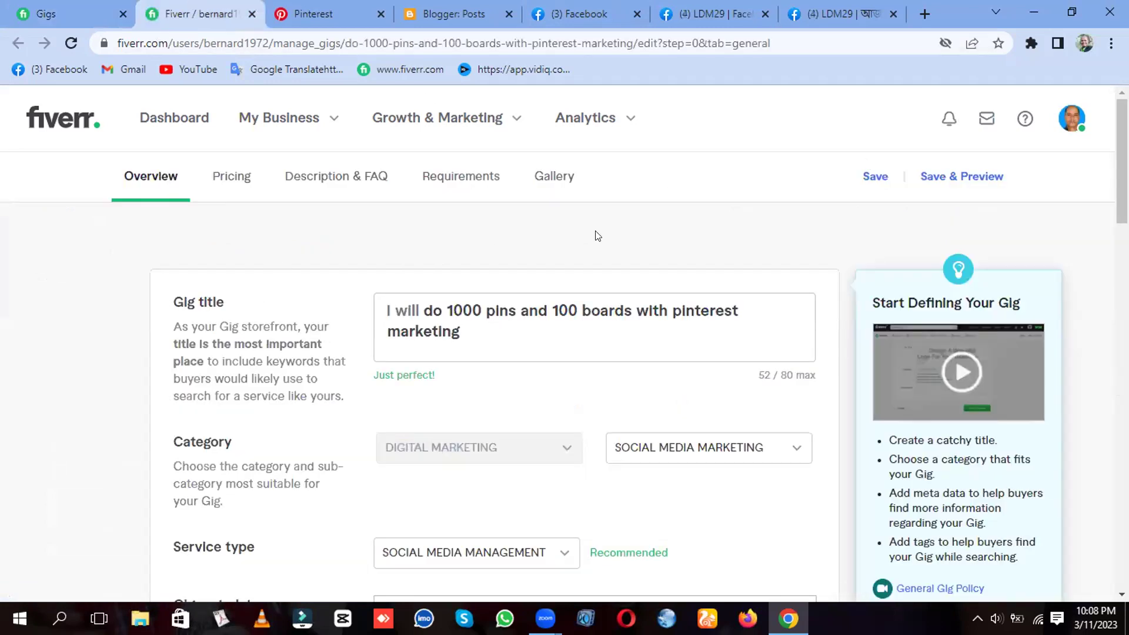
{"action": "scroll", "coordinate": [711, 220], "scroll_direction": "down", "scroll_amount": 1}
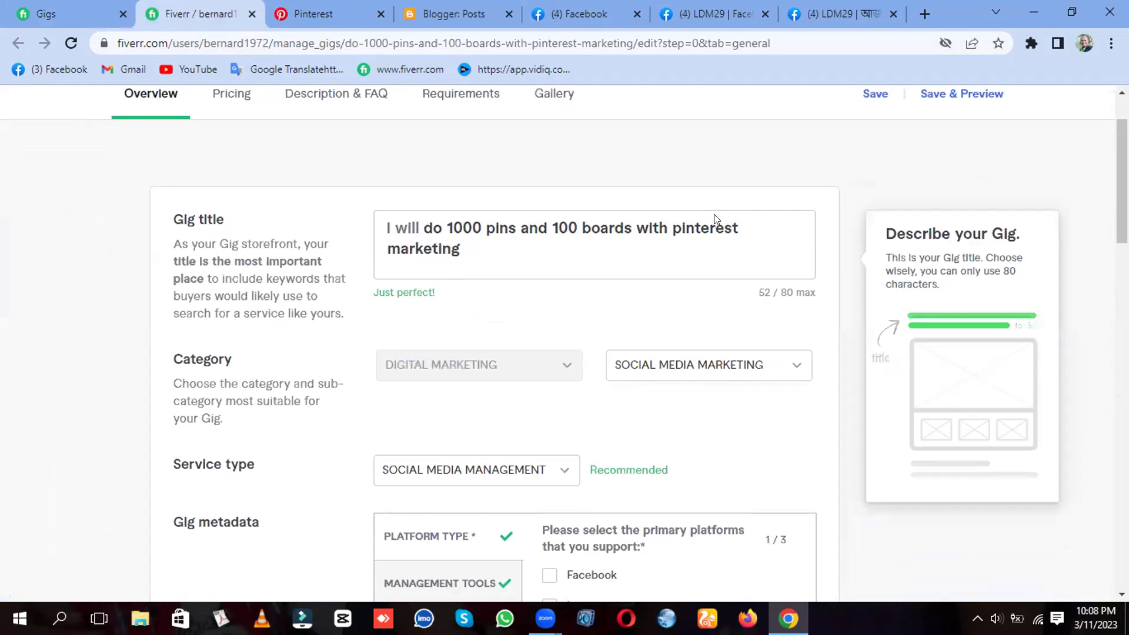
{"action": "scroll", "coordinate": [819, 333], "scroll_direction": "down", "scroll_amount": 10}
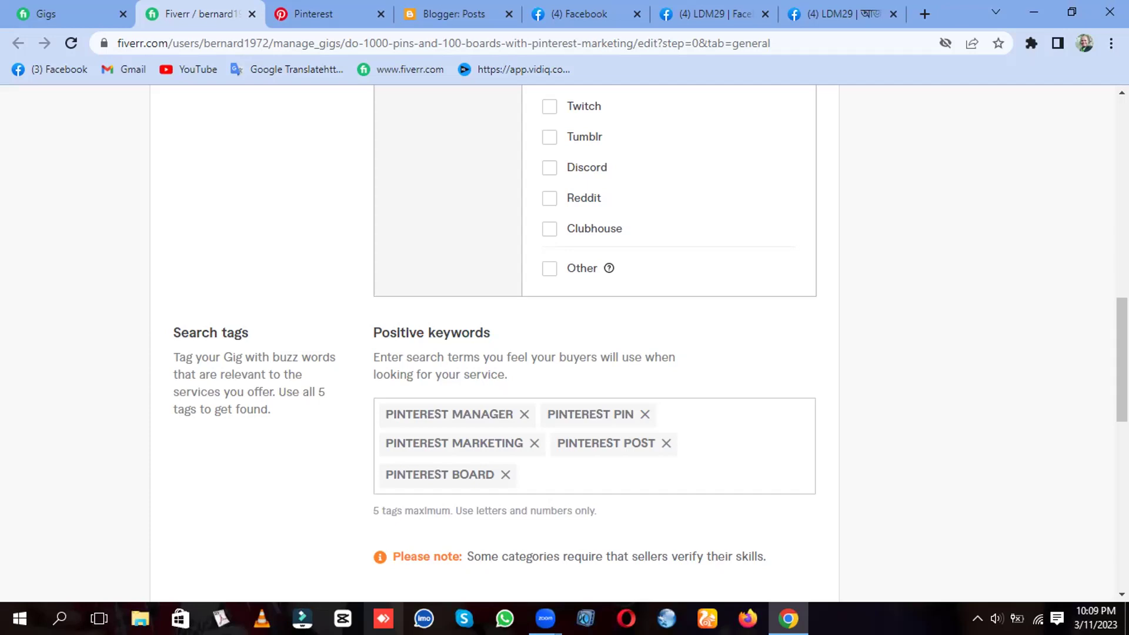
{"action": "scroll", "coordinate": [872, 309], "scroll_direction": "up", "scroll_amount": 12}
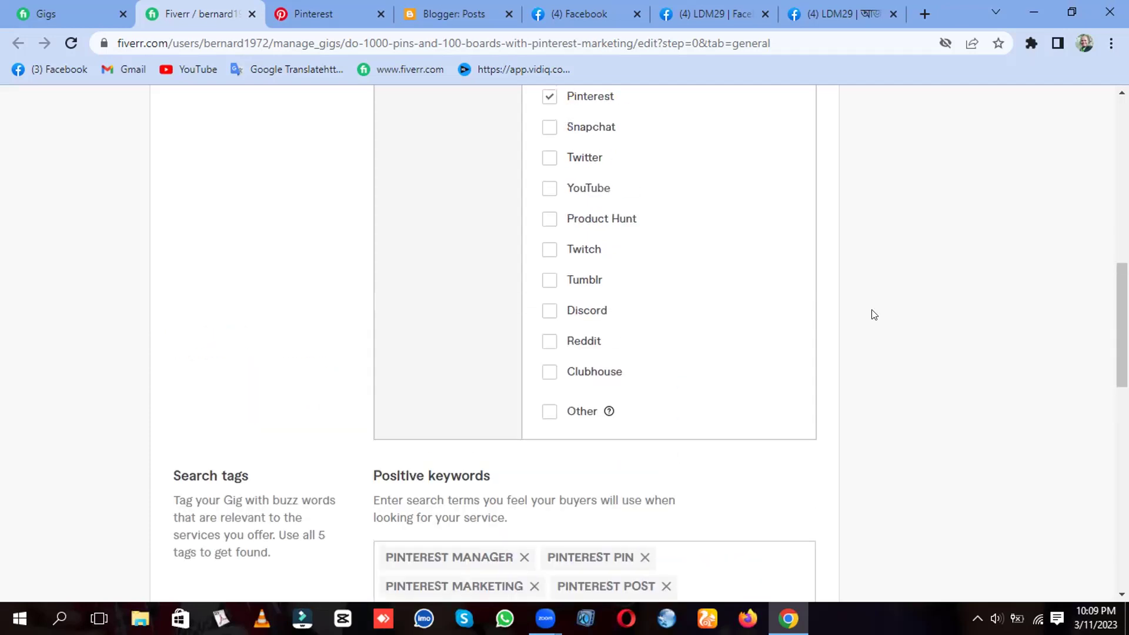
- Review the Pinterest gig's title, category and service type on the Overview editing page
{"action": "scroll", "coordinate": [872, 309], "scroll_direction": "up", "scroll_amount": 2}
{"action": "left_click", "coordinate": [470, 324]}
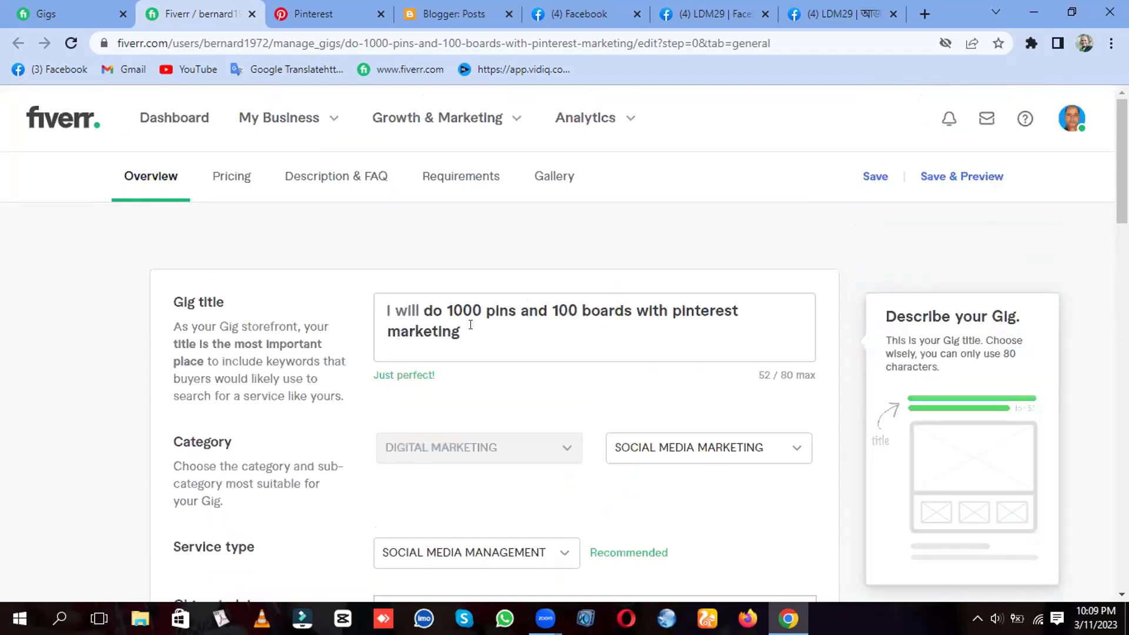
{"action": "scroll", "coordinate": [608, 326], "scroll_direction": "down", "scroll_amount": 1}
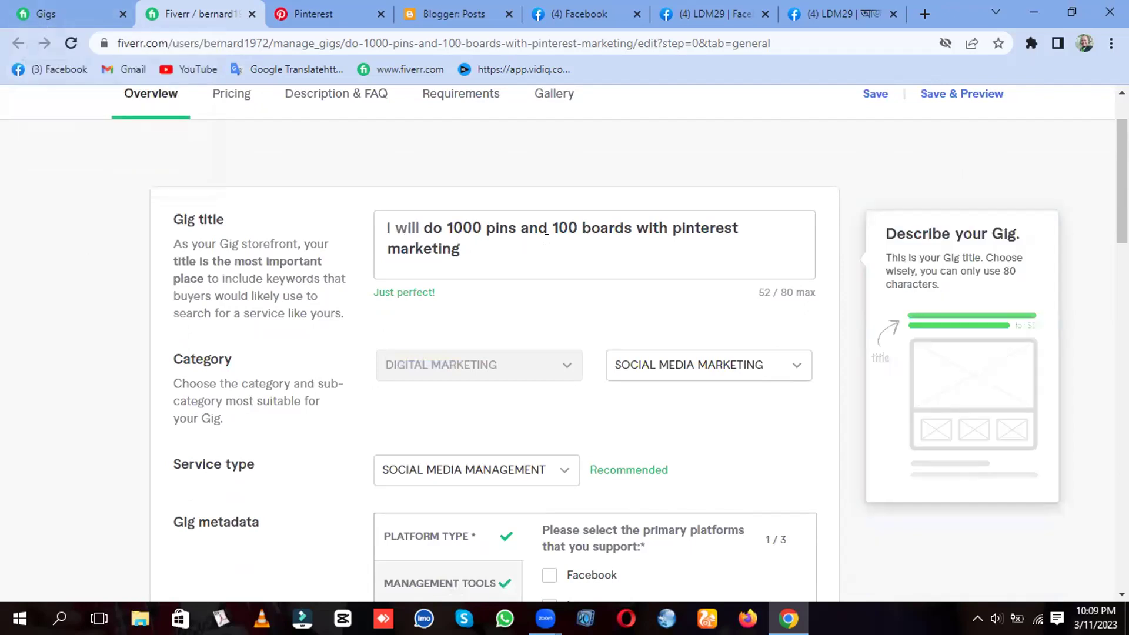
- Return to the paused gigs list and close every other browser tab except the Pinterest gig's editing page
{"action": "left_click", "coordinate": [75, 9]}
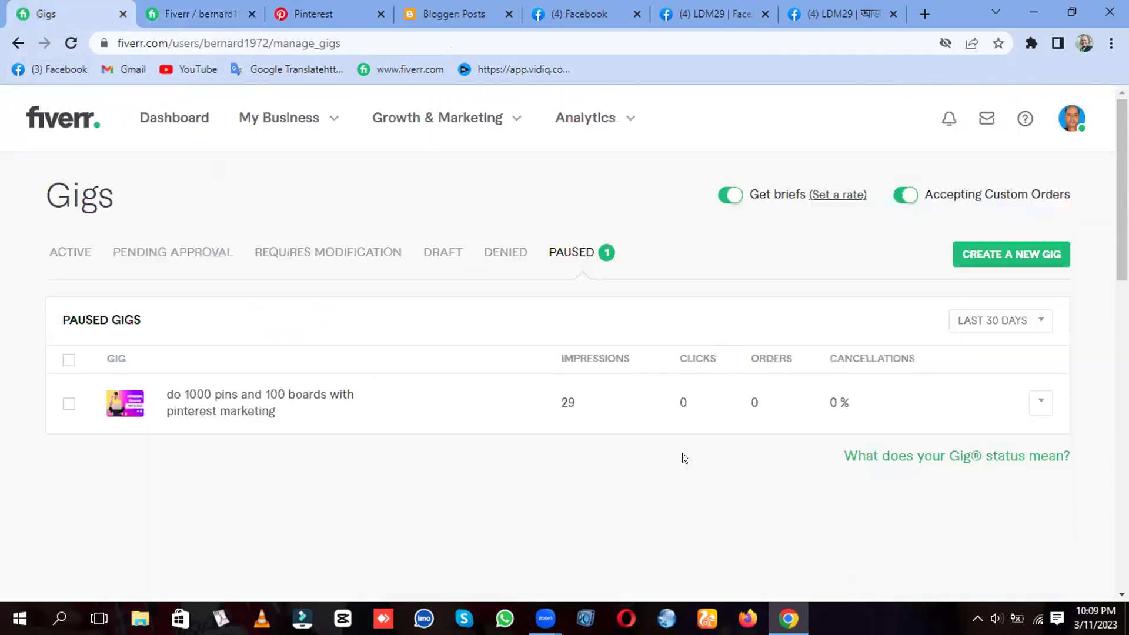
{"action": "right_click", "coordinate": [1072, 118]}
{"action": "left_click", "coordinate": [1035, 131]}
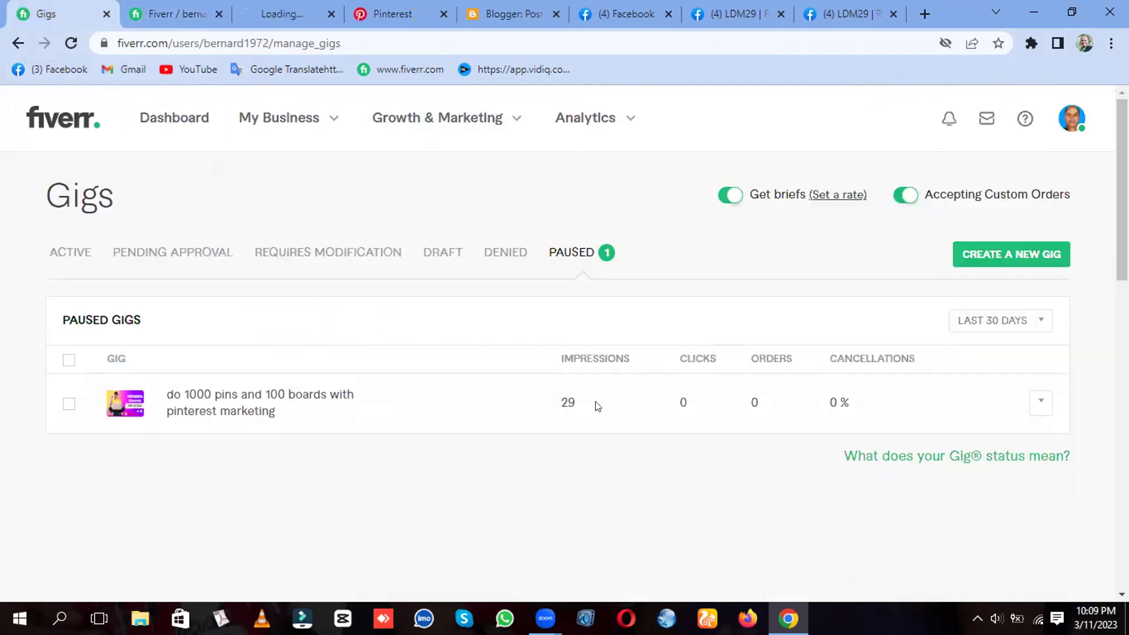
{"action": "left_click", "coordinate": [442, 8]}
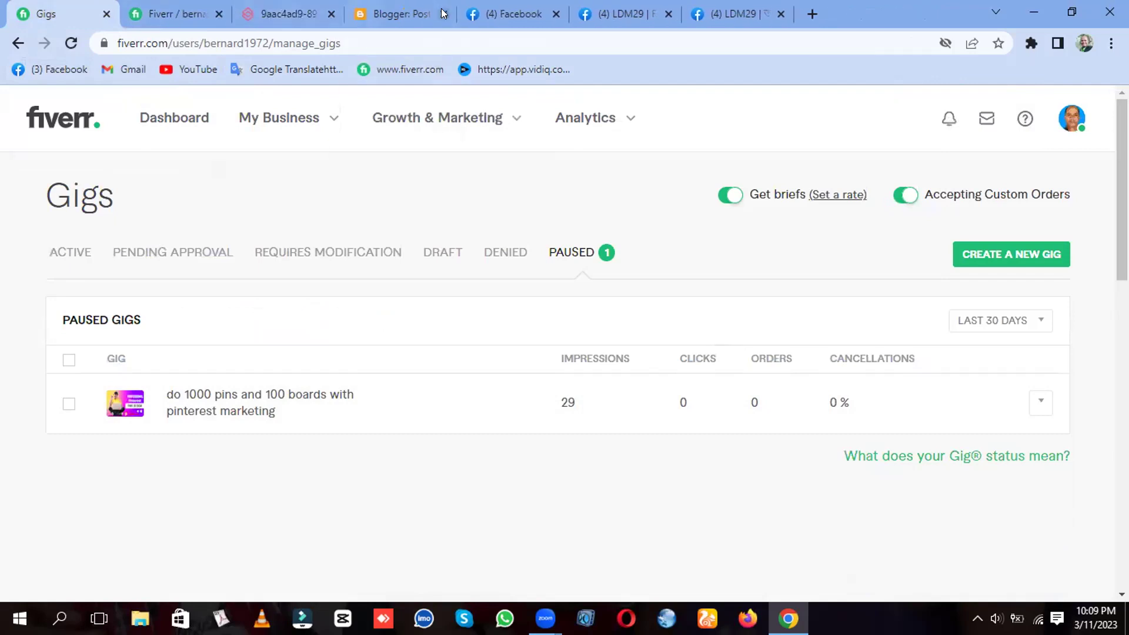
{"action": "left_click", "coordinate": [441, 8]}
{"action": "left_click", "coordinate": [441, 9]}
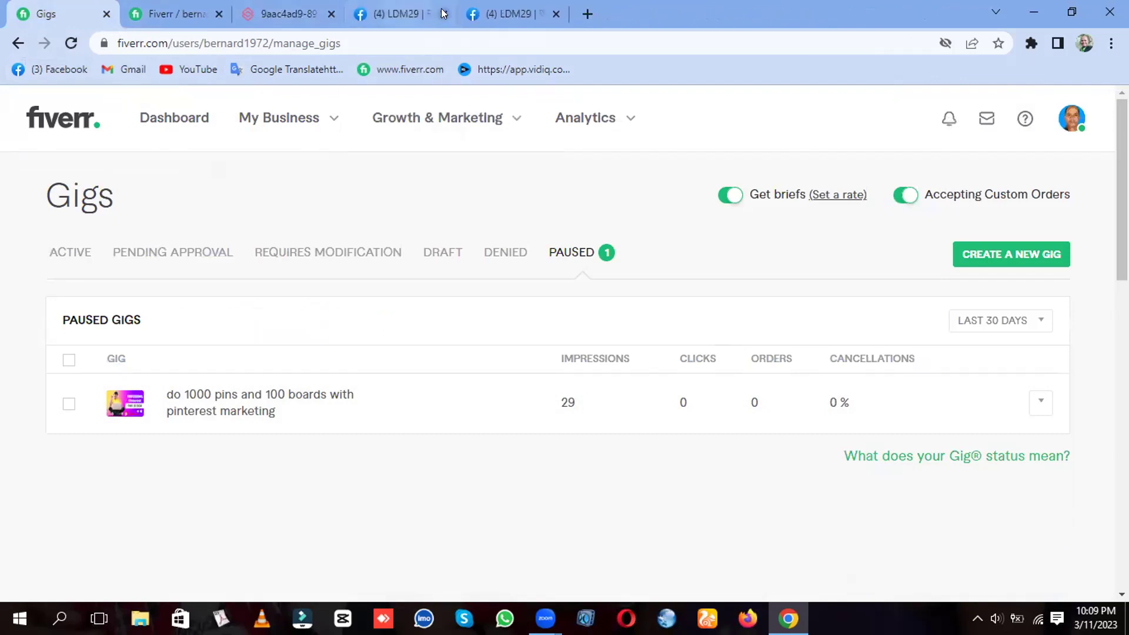
{"action": "left_click", "coordinate": [442, 13]}
{"action": "left_click", "coordinate": [442, 13]}
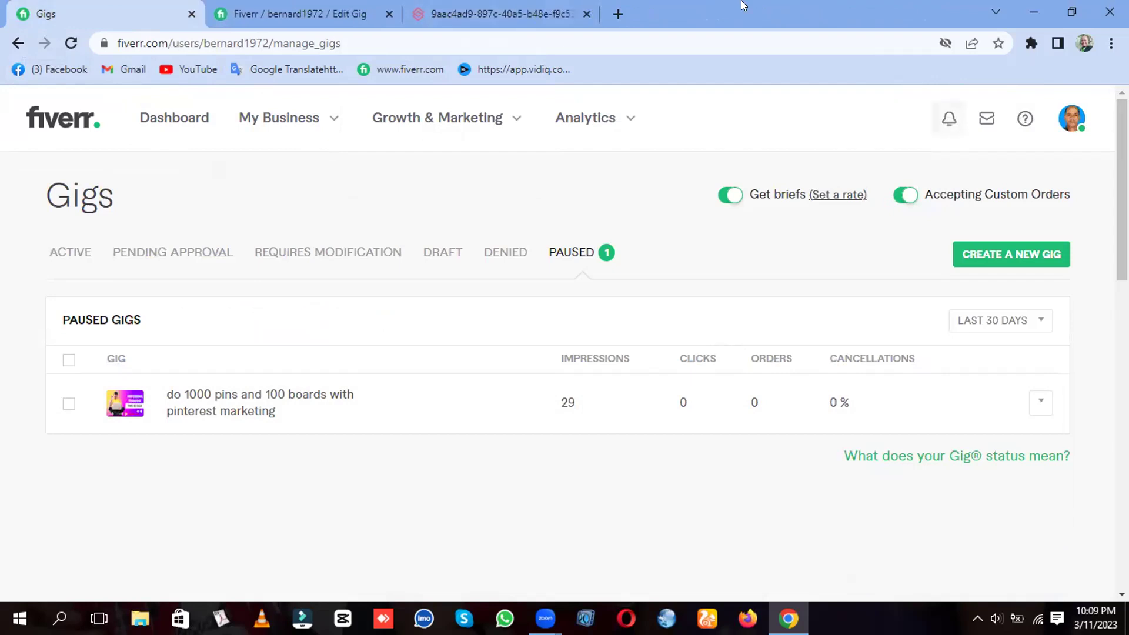
{"action": "left_click", "coordinate": [586, 14]}
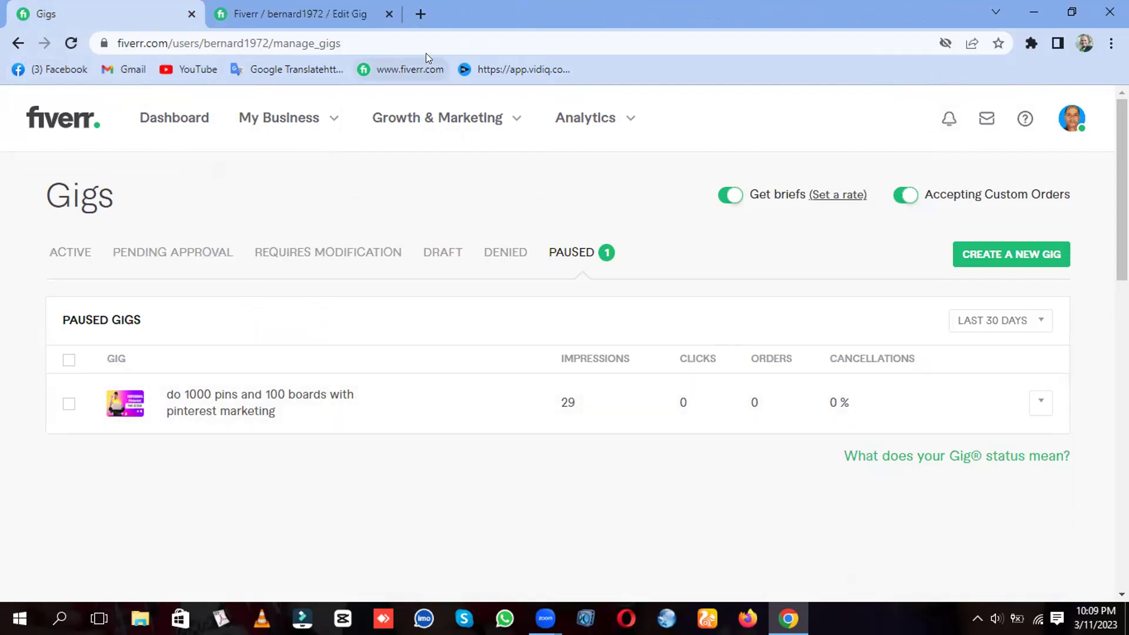
- Go back to the Pinterest gig's editing page and switch the account from selling to buying mode
{"action": "left_click", "coordinate": [340, 19]}
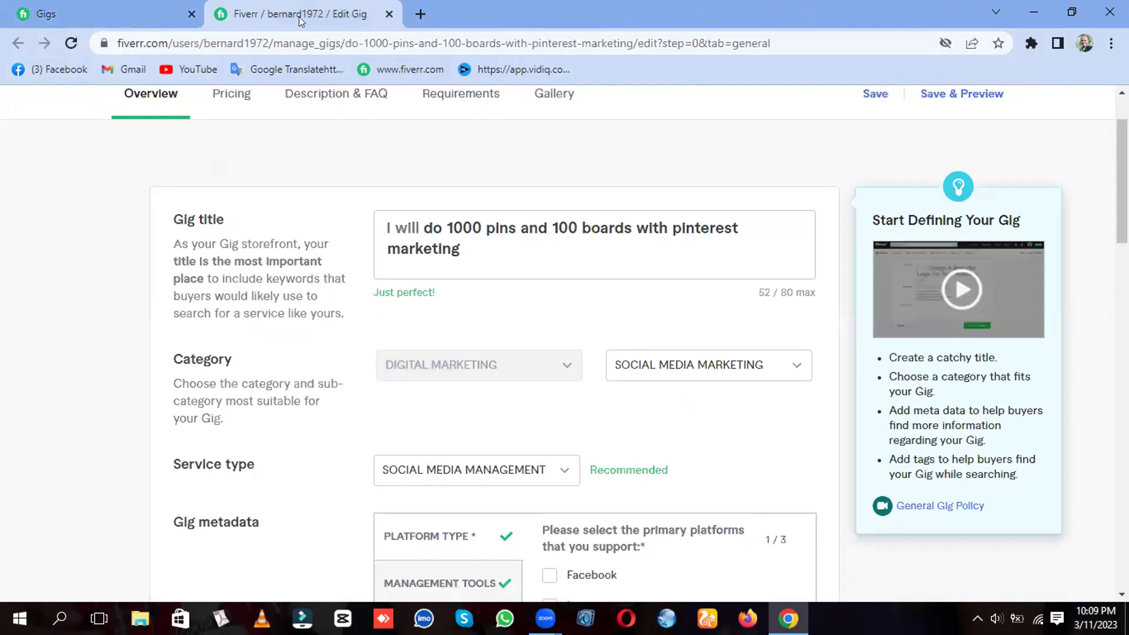
{"action": "scroll", "coordinate": [899, 212], "scroll_direction": "up", "scroll_amount": 2}
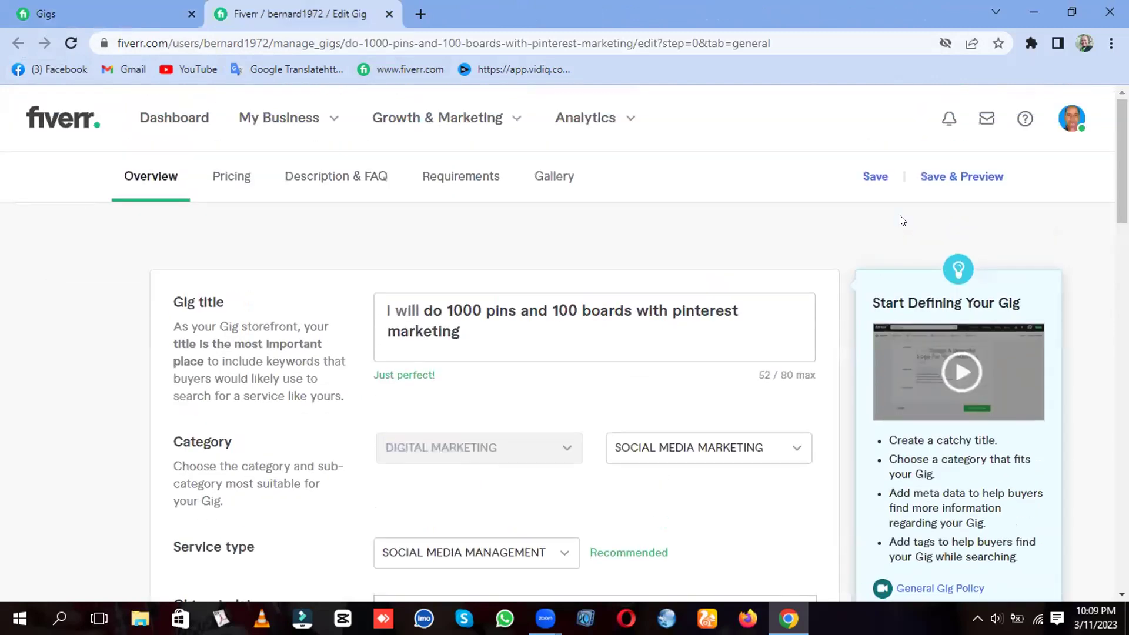
{"action": "left_click", "coordinate": [1069, 119]}
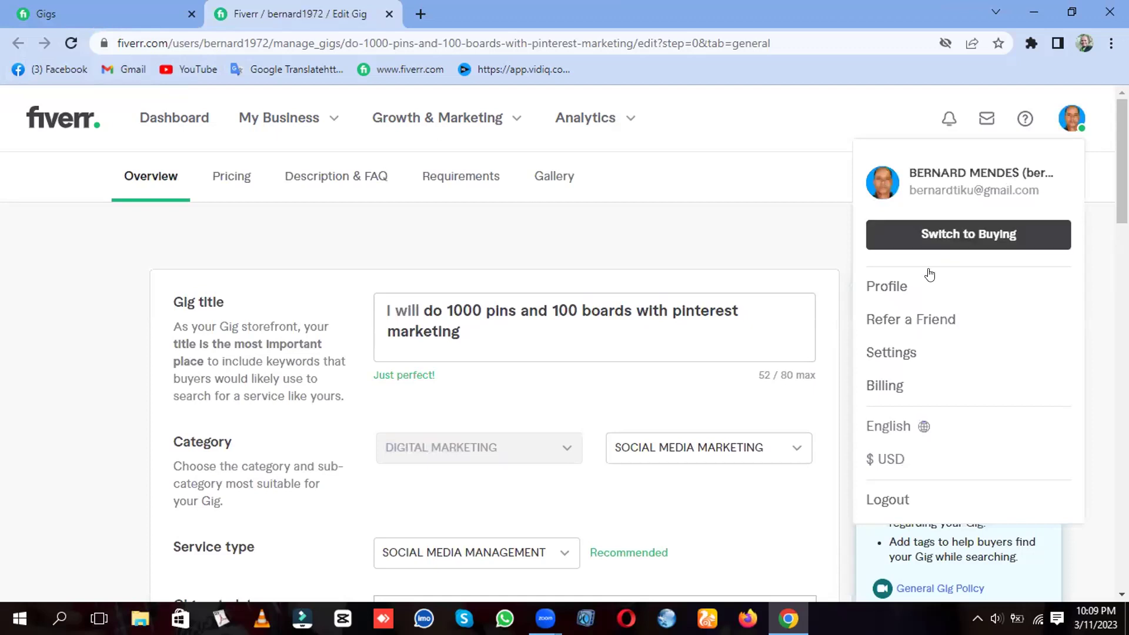
{"action": "left_click", "coordinate": [959, 234]}
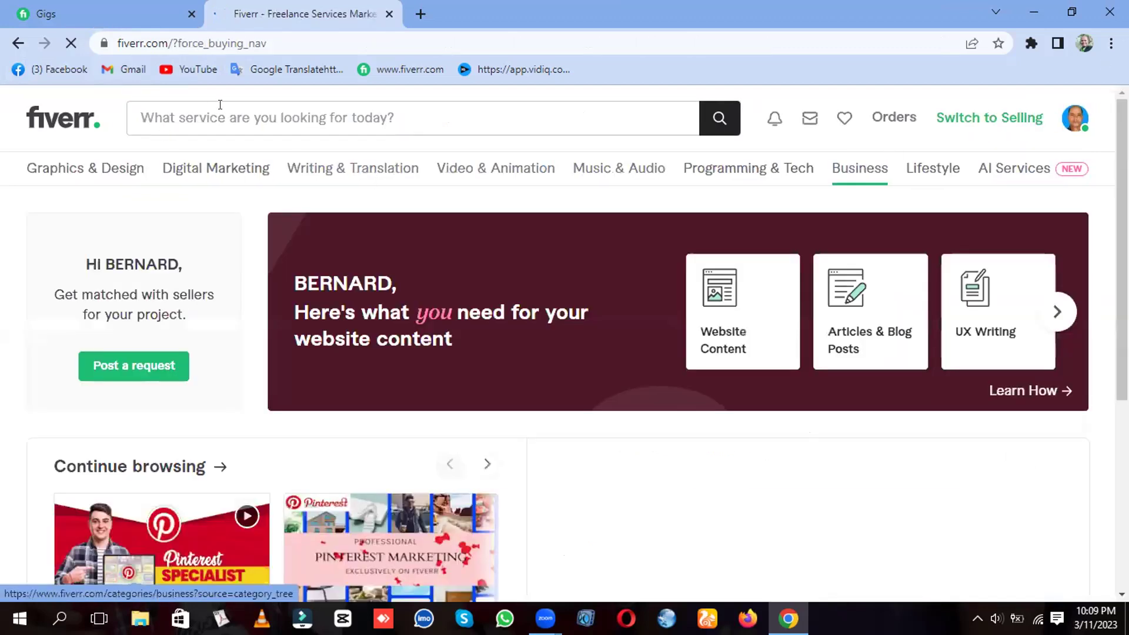
- Search the services for "pinterest boards" and limit the results to online sellers
{"action": "left_click", "coordinate": [223, 115]}
{"action": "type", "text": "pi"}
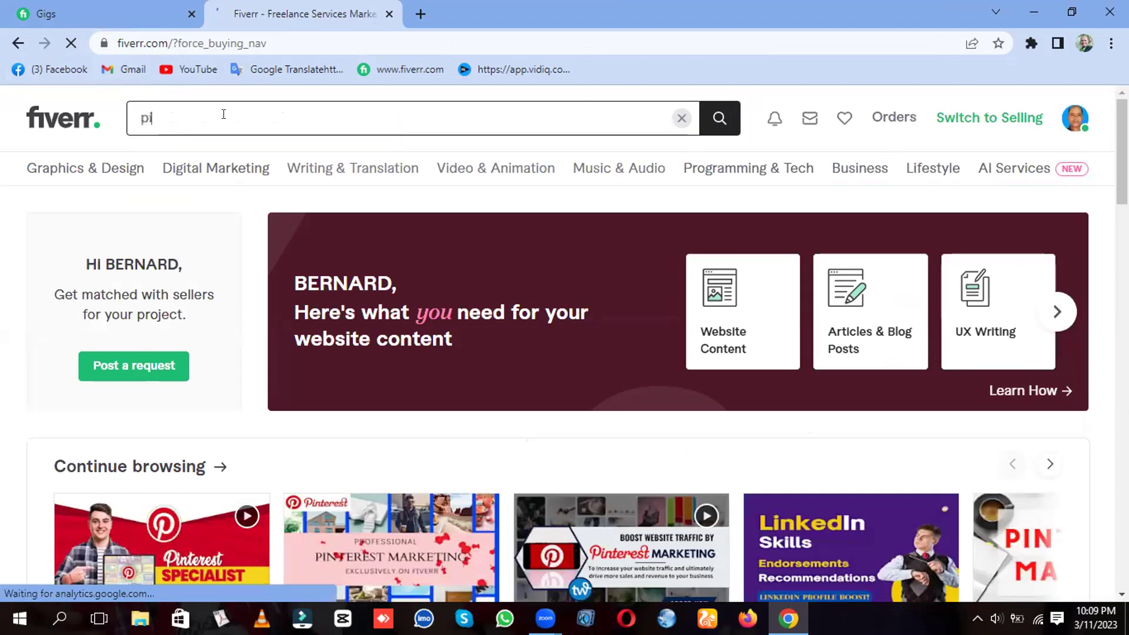
{"action": "type", "text": "nterest"}
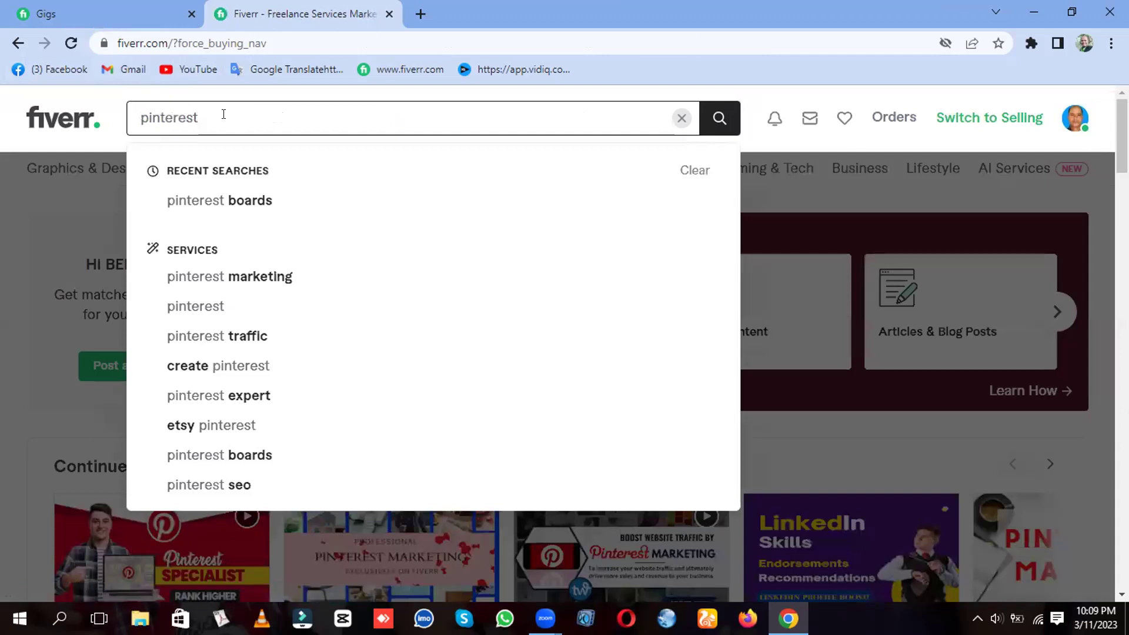
{"action": "left_click", "coordinate": [244, 201]}
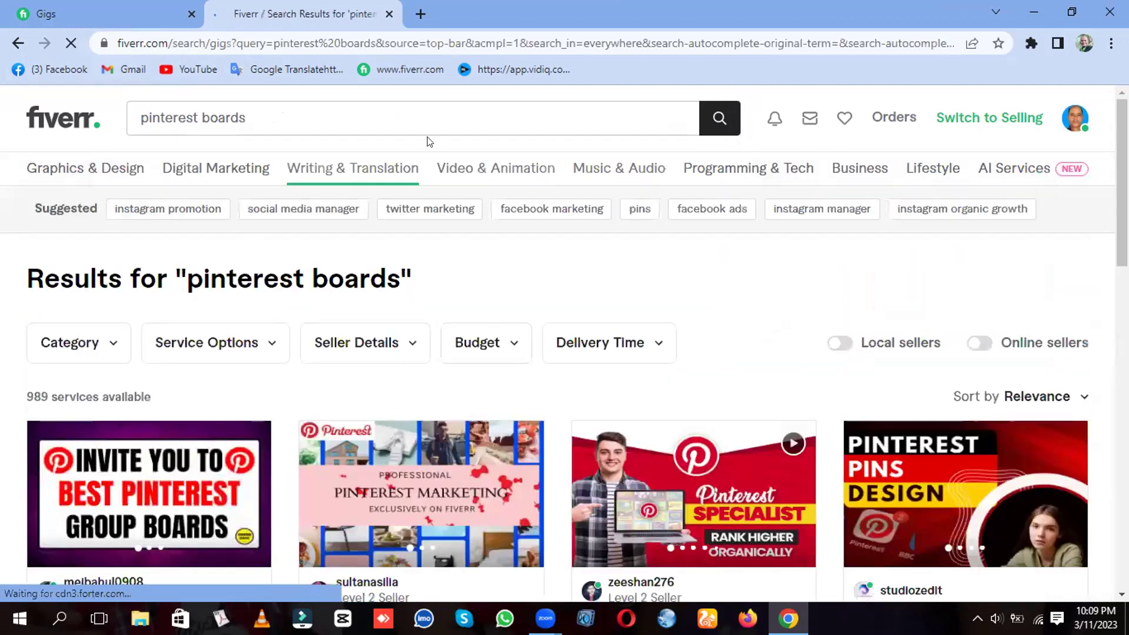
{"action": "scroll", "coordinate": [148, 400], "scroll_direction": "down", "scroll_amount": 3}
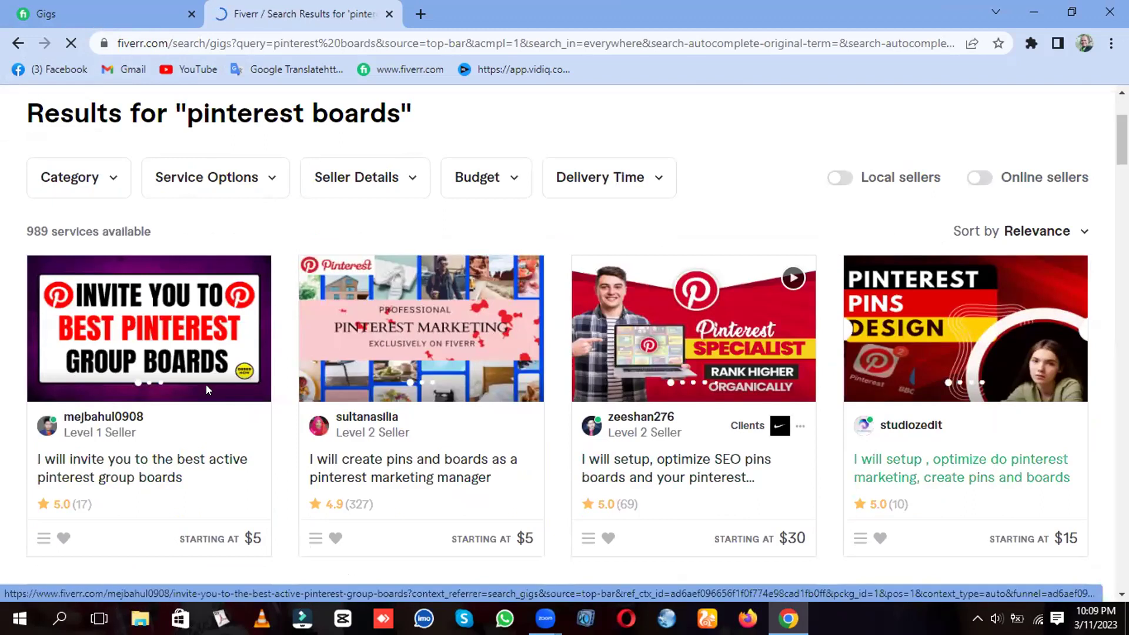
{"action": "left_click", "coordinate": [979, 177]}
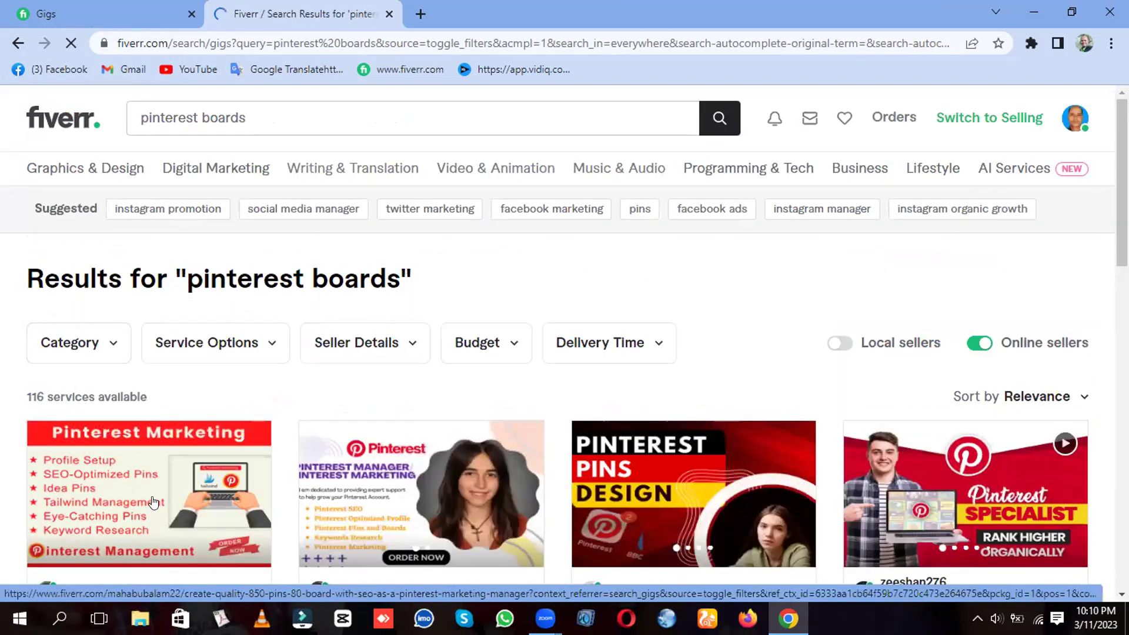
- Browse the results and open the competitor gig "I will setup, optimize SEO pins boards and your pinterest marketing manager" in a new tab
{"action": "scroll", "coordinate": [115, 471], "scroll_direction": "down", "scroll_amount": 3}
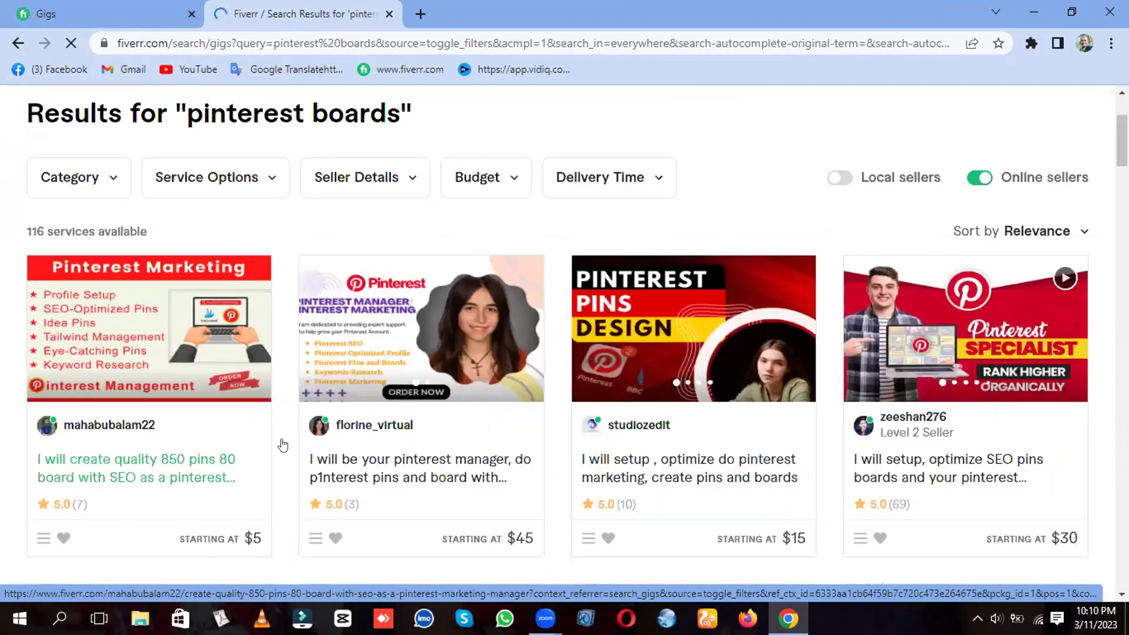
{"action": "scroll", "coordinate": [282, 444], "scroll_direction": "down", "scroll_amount": 2}
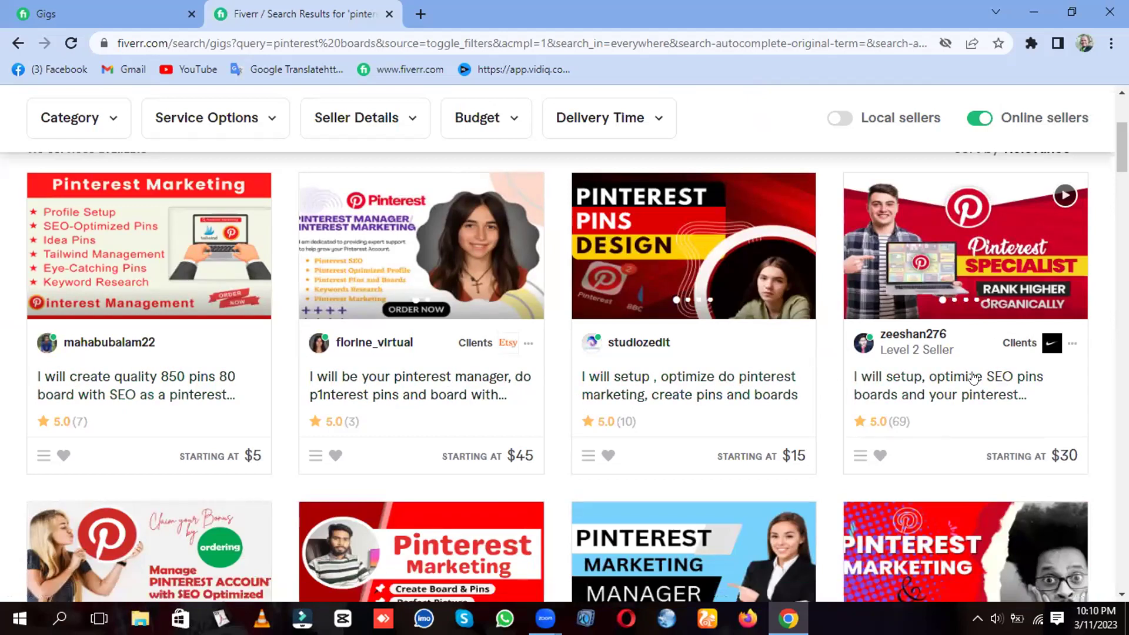
{"action": "right_click", "coordinate": [898, 384]}
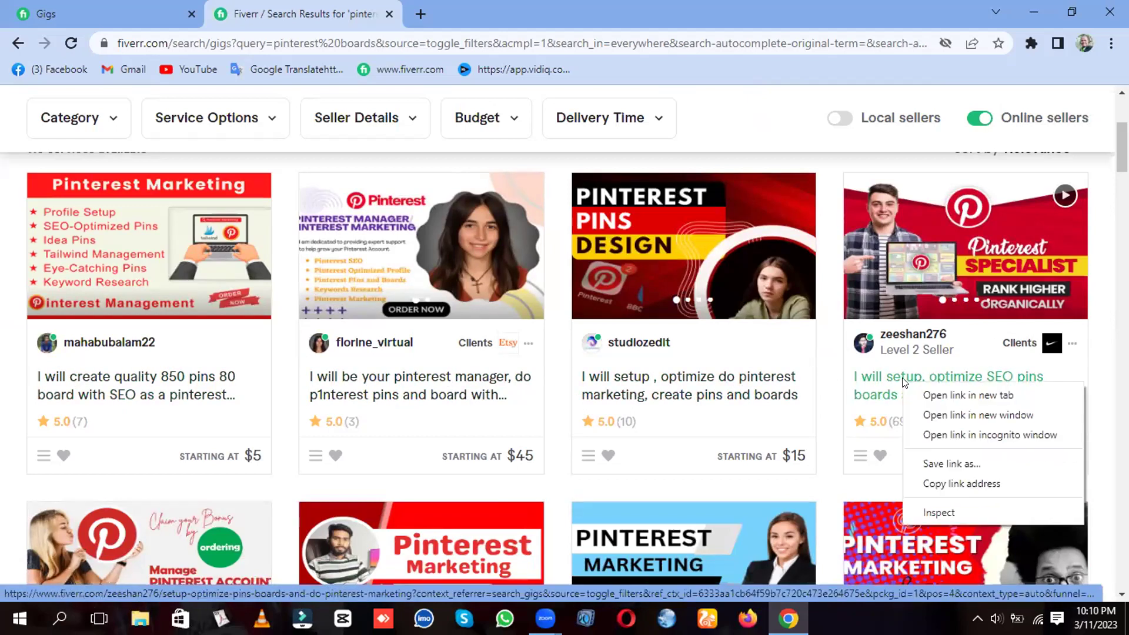
{"action": "left_click", "coordinate": [926, 392]}
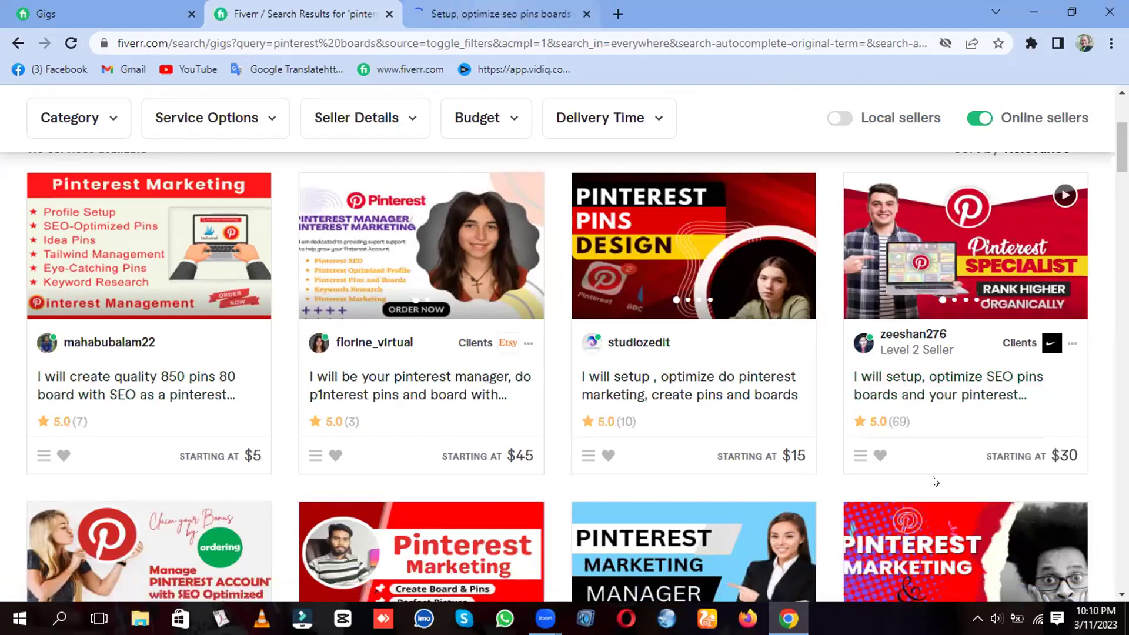
{"action": "key", "text": "ctrl+Tab"}
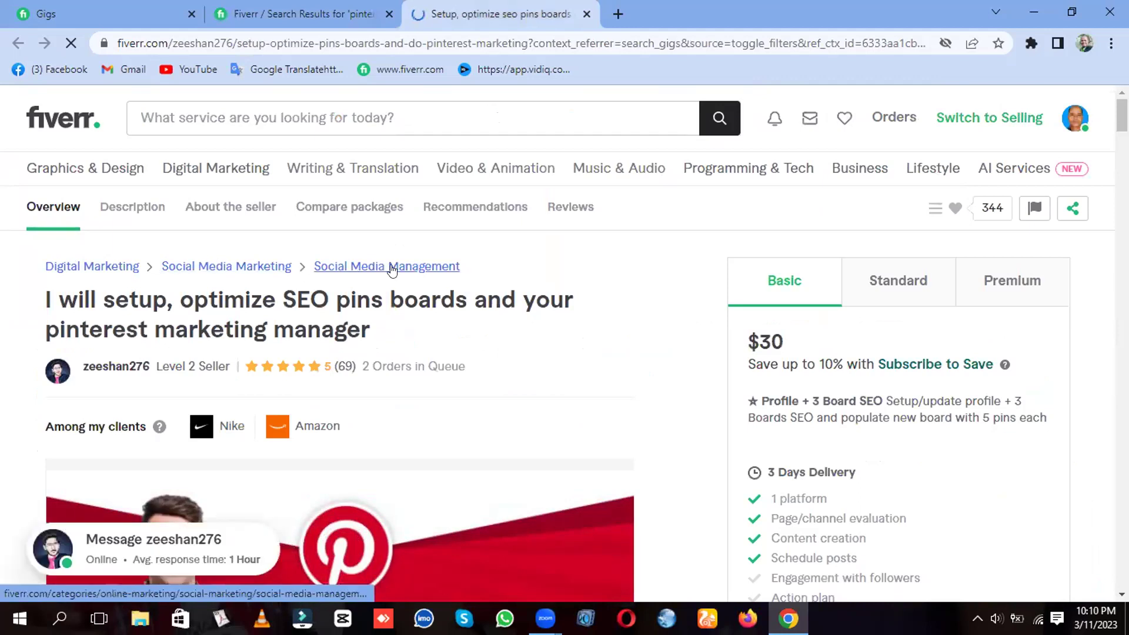
- Return to the paused gigs list and open the "do 1000 pins and 100 boards with pinterest marketing" gig for editing
{"action": "left_click", "coordinate": [83, 8]}
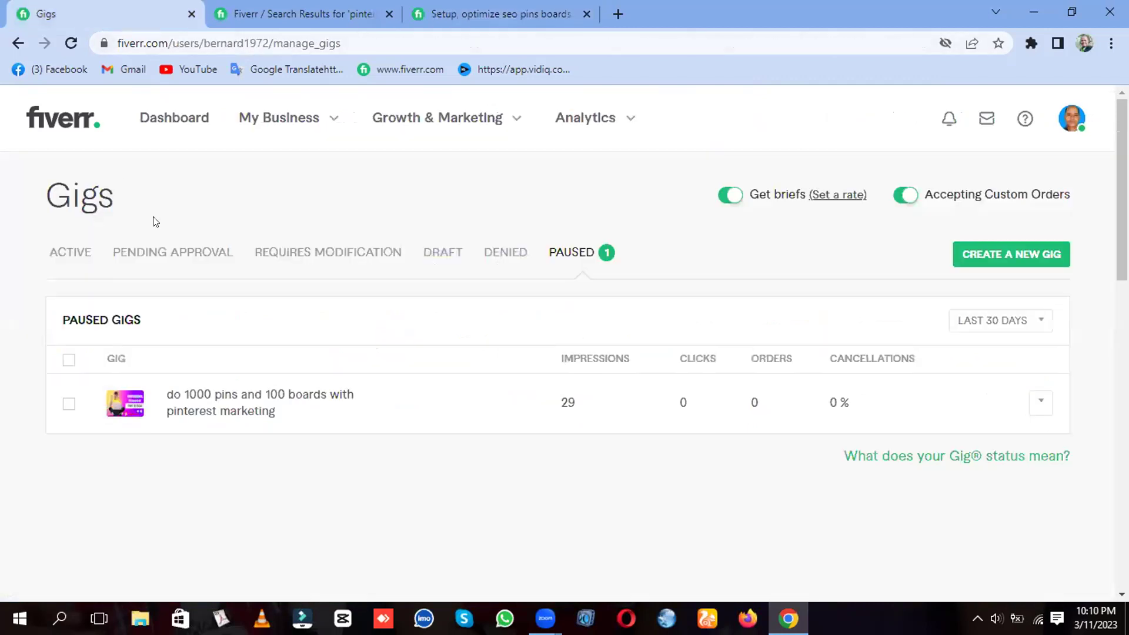
{"action": "left_click", "coordinate": [265, 4]}
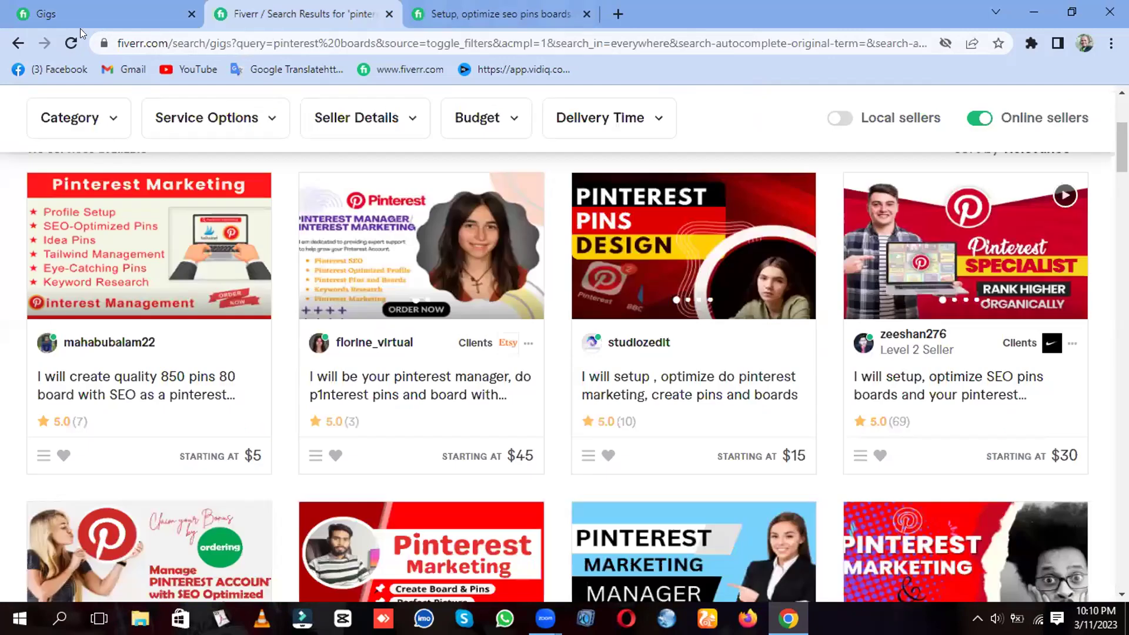
{"action": "left_click", "coordinate": [64, 7]}
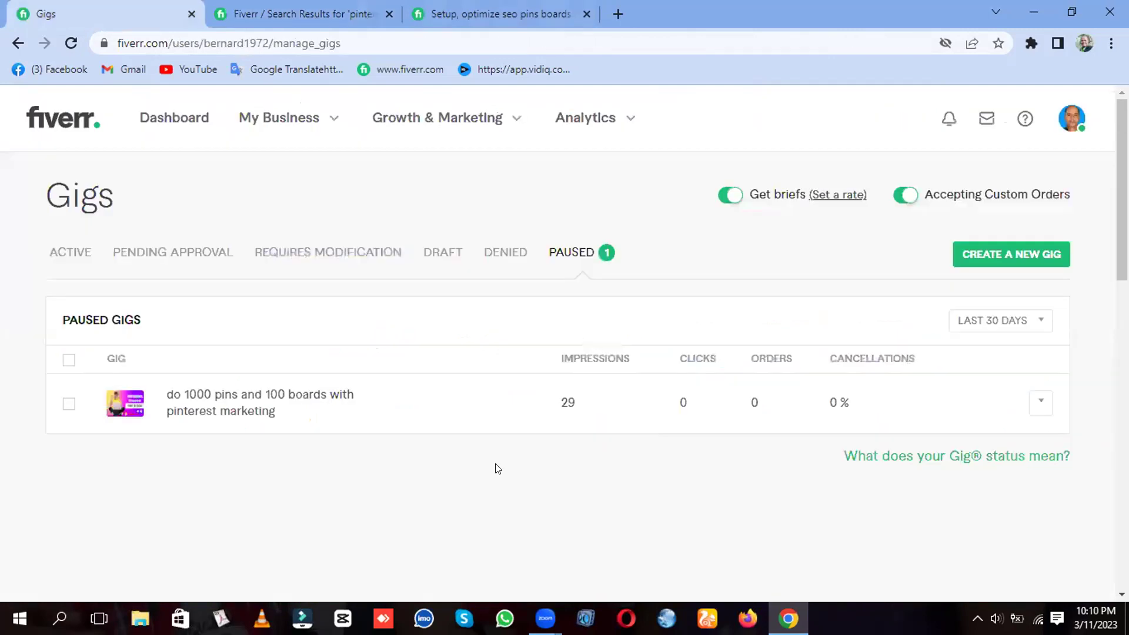
{"action": "left_click", "coordinate": [1039, 402]}
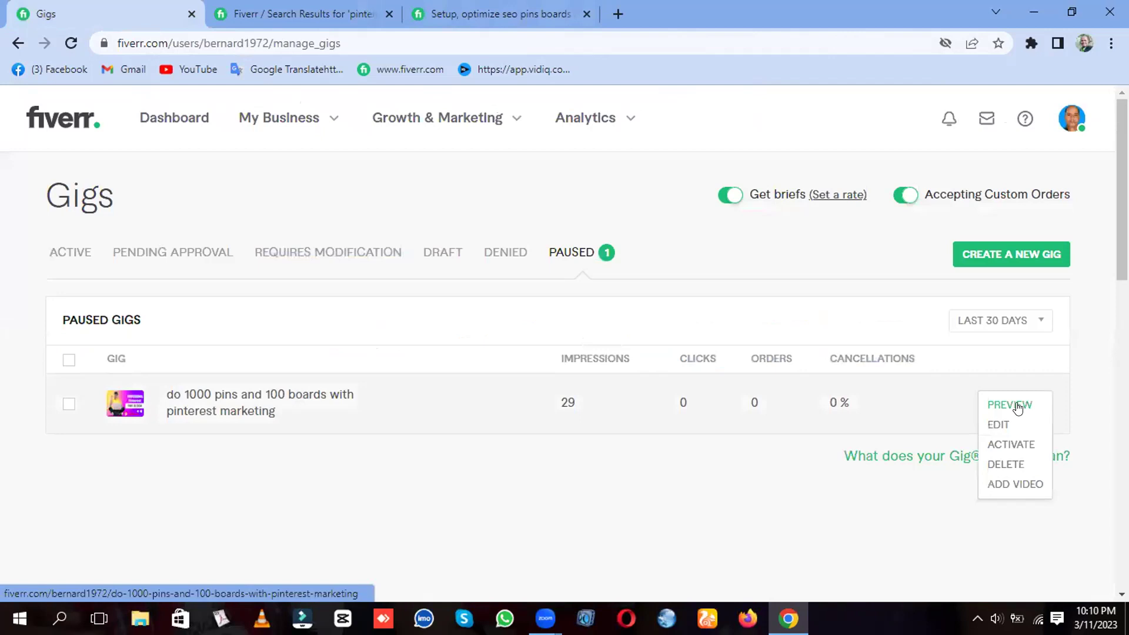
{"action": "left_click", "coordinate": [998, 424]}
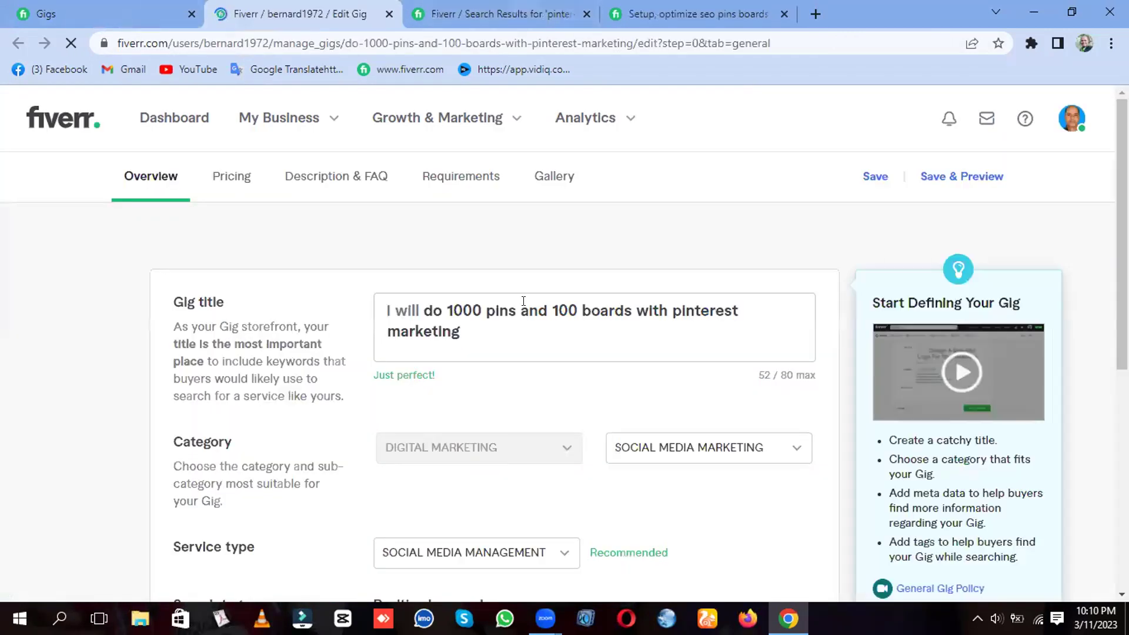
- Compare the competitor gig's category path with the category and service type of the gig being edited
{"action": "left_click", "coordinate": [653, 6]}
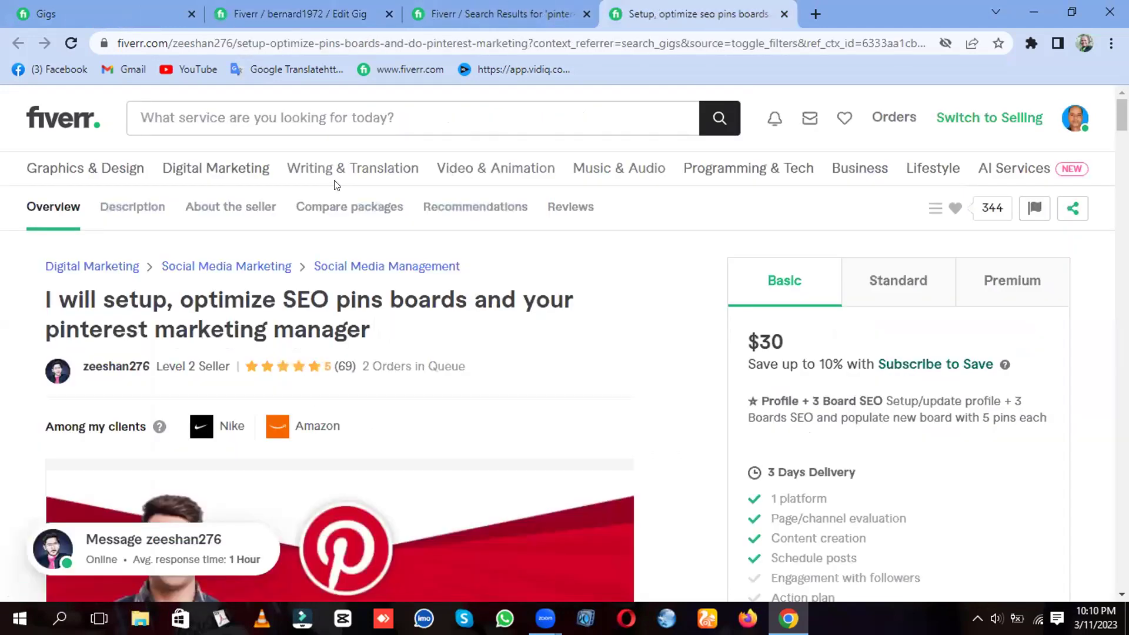
{"action": "key", "text": "ctrl+2"}
{"action": "scroll", "coordinate": [591, 416], "scroll_direction": "down", "scroll_amount": 5}
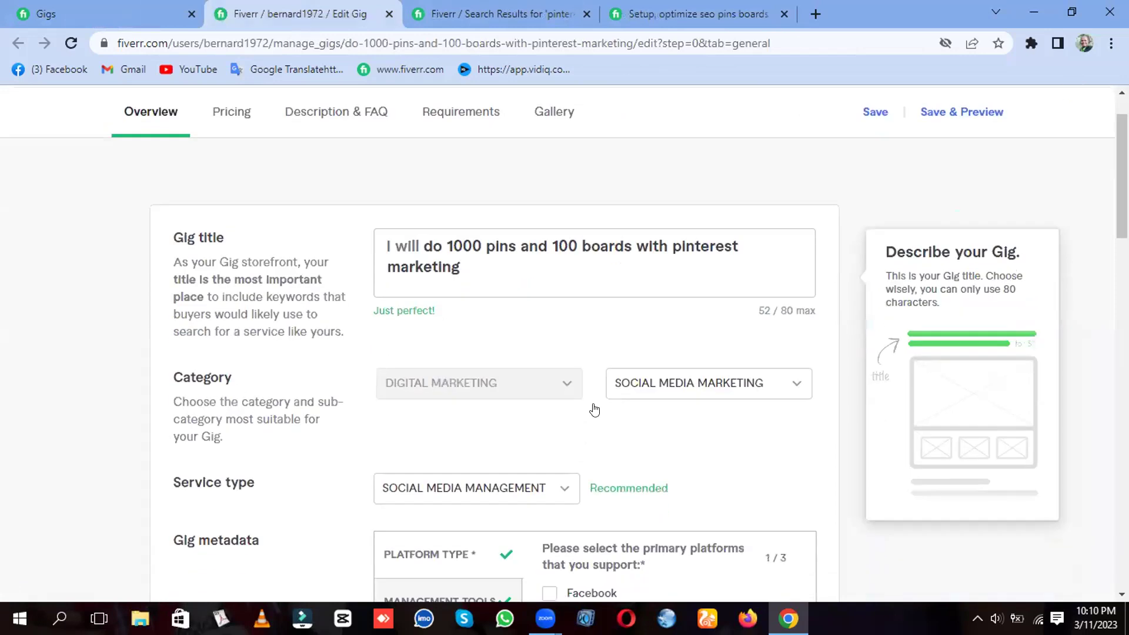
- Add Facebook and Instagram to the primary platforms supported in the gig metadata
{"action": "scroll", "coordinate": [642, 410], "scroll_direction": "down", "scroll_amount": 3}
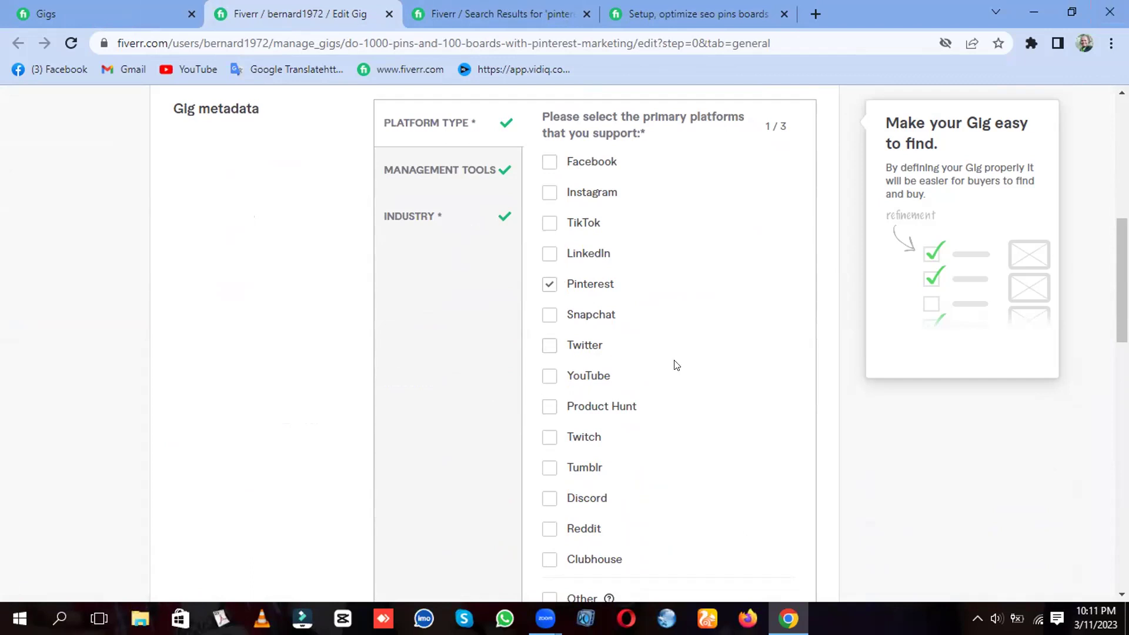
{"action": "left_click", "coordinate": [548, 162]}
{"action": "left_click", "coordinate": [549, 193]}
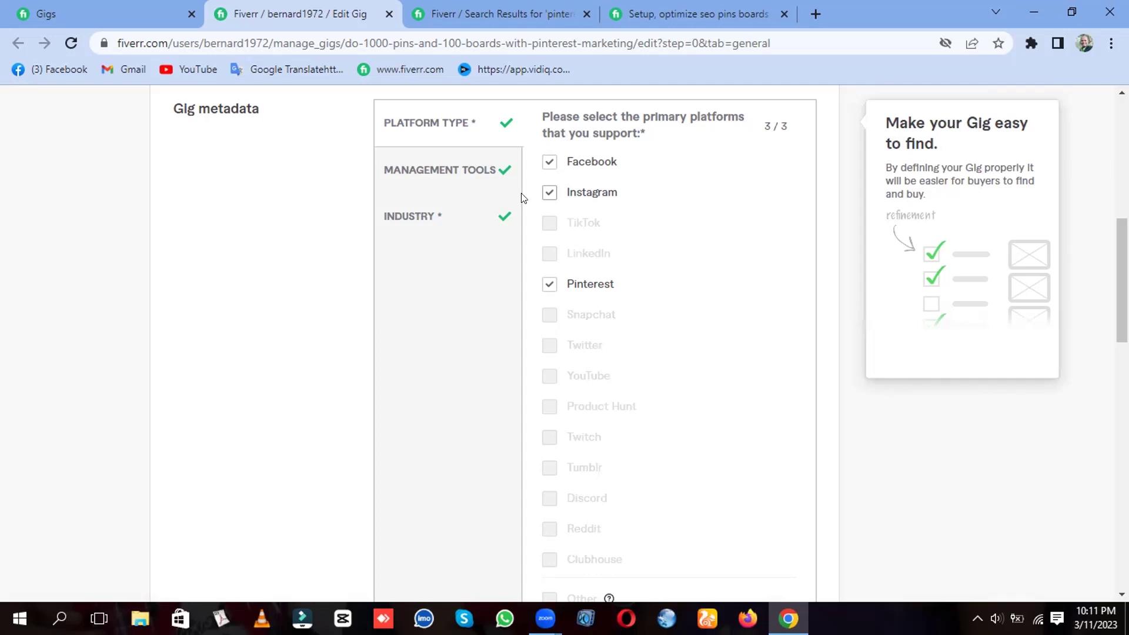
- Review the management tools and industries selected in the gig metadata
{"action": "left_click", "coordinate": [407, 170]}
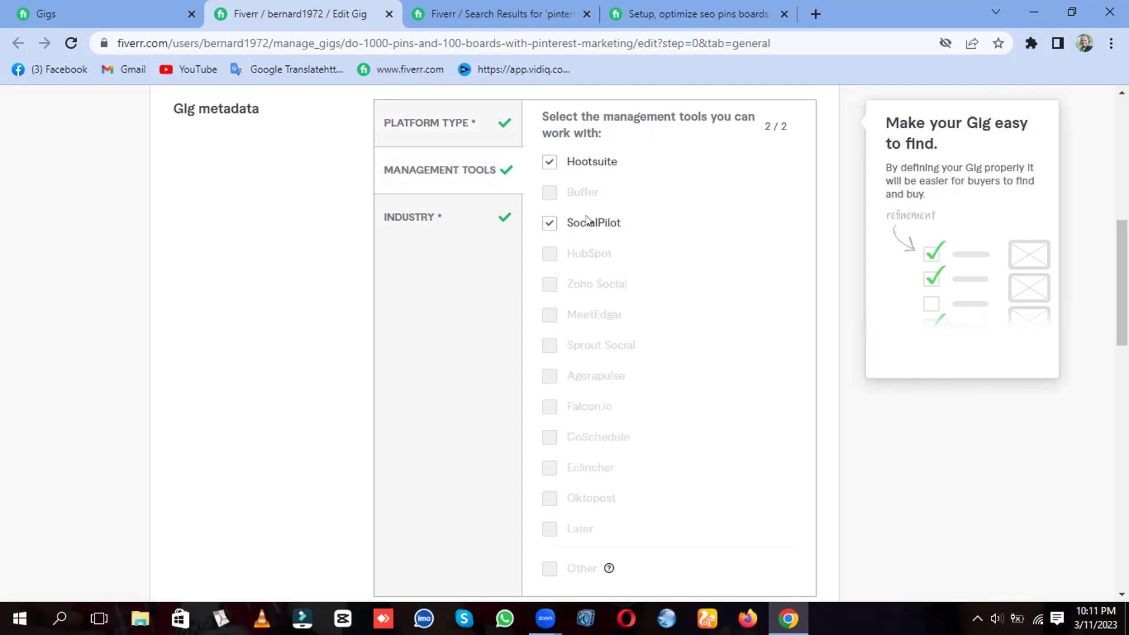
{"action": "scroll", "coordinate": [641, 200], "scroll_direction": "down", "scroll_amount": 3}
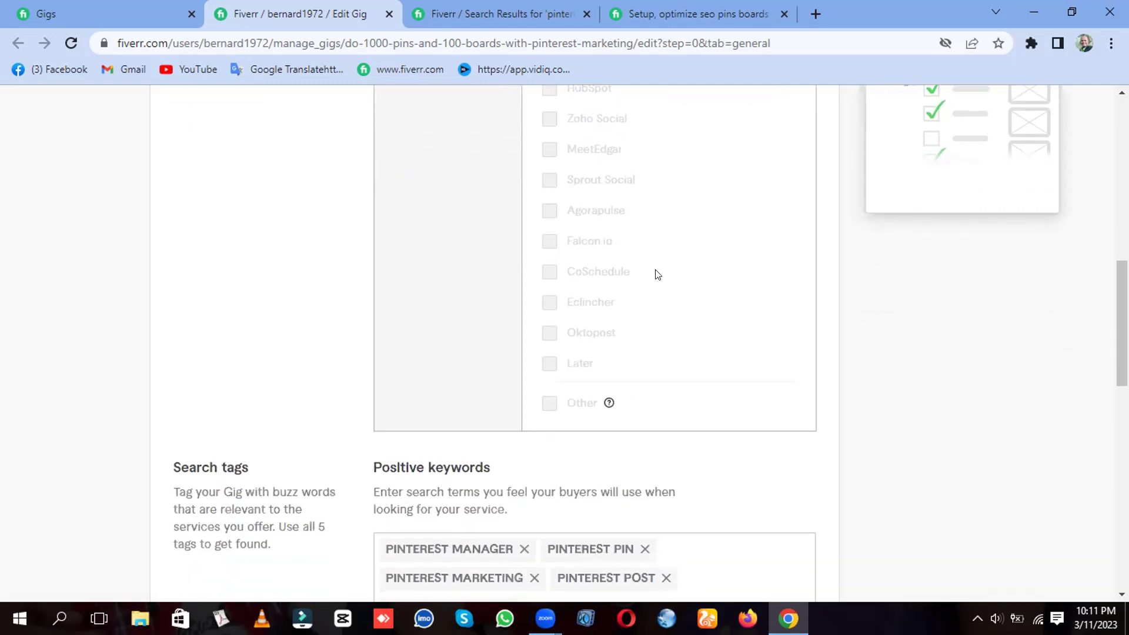
{"action": "scroll", "coordinate": [658, 275], "scroll_direction": "up", "scroll_amount": 4}
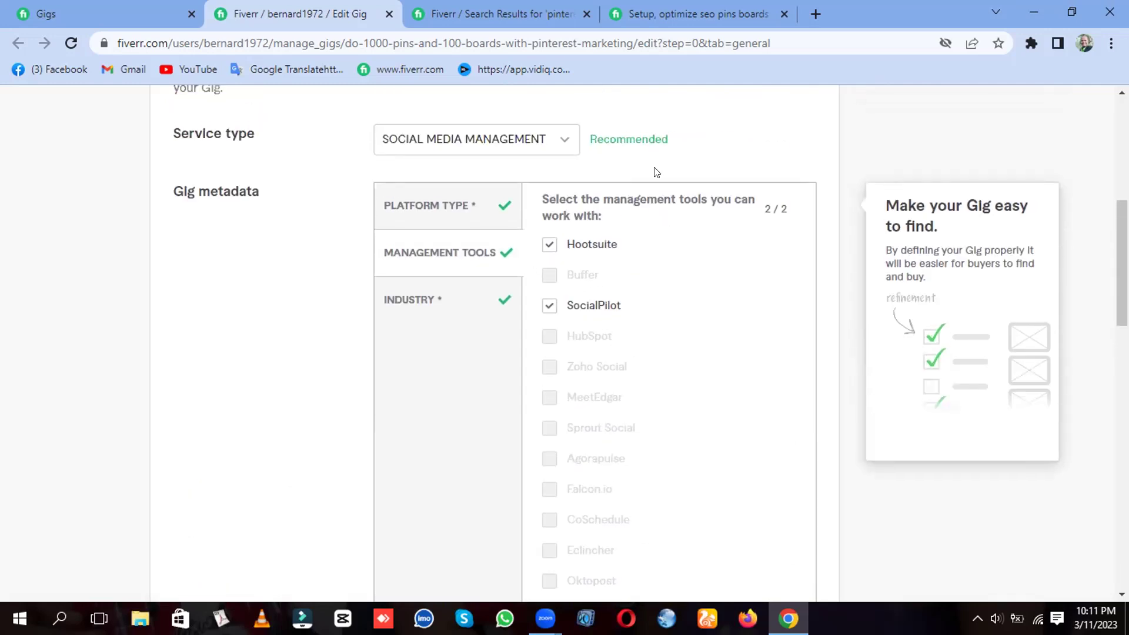
{"action": "left_click", "coordinate": [404, 303]}
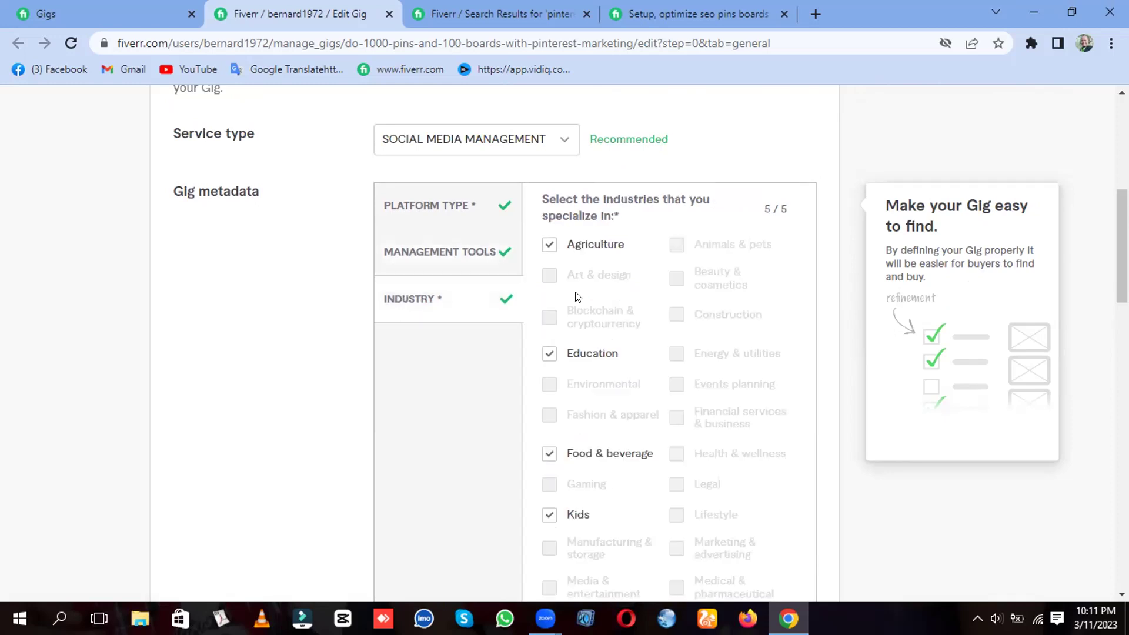
- Check the selected industries and positive keywords of the gig, and save its Overview details
{"action": "scroll", "coordinate": [644, 454], "scroll_direction": "down", "scroll_amount": 3}
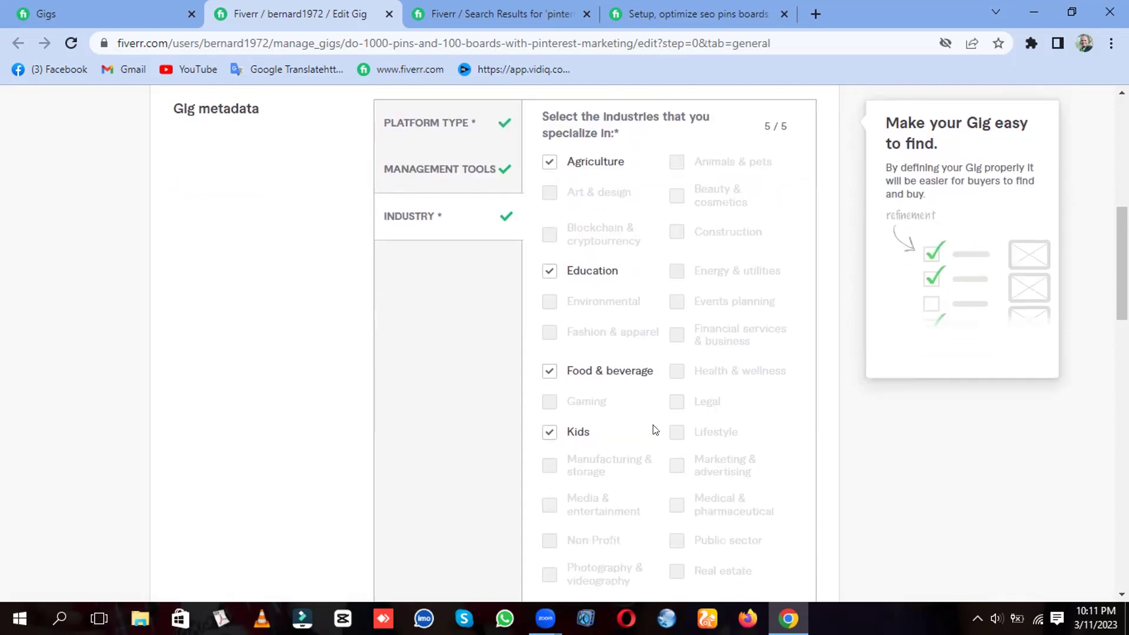
{"action": "scroll", "coordinate": [653, 429], "scroll_direction": "down", "scroll_amount": 3}
{"action": "scroll", "coordinate": [659, 426], "scroll_direction": "down", "scroll_amount": 2}
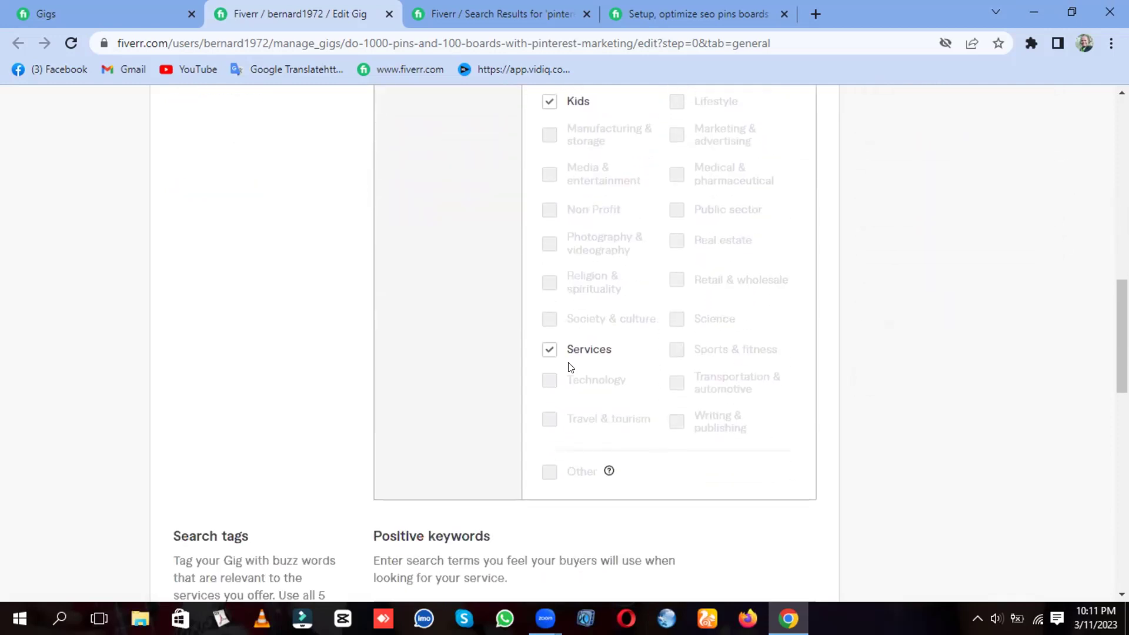
{"action": "scroll", "coordinate": [705, 337], "scroll_direction": "down", "scroll_amount": 3}
{"action": "mouse_move", "coordinate": [428, 389]}
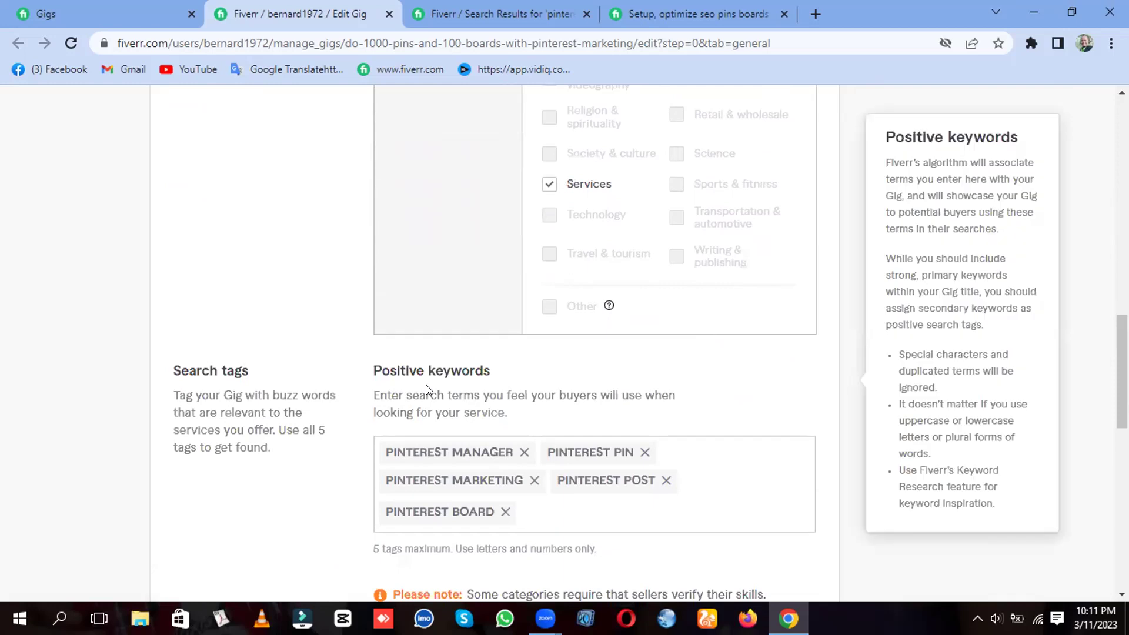
{"action": "scroll", "coordinate": [733, 460], "scroll_direction": "down", "scroll_amount": 3}
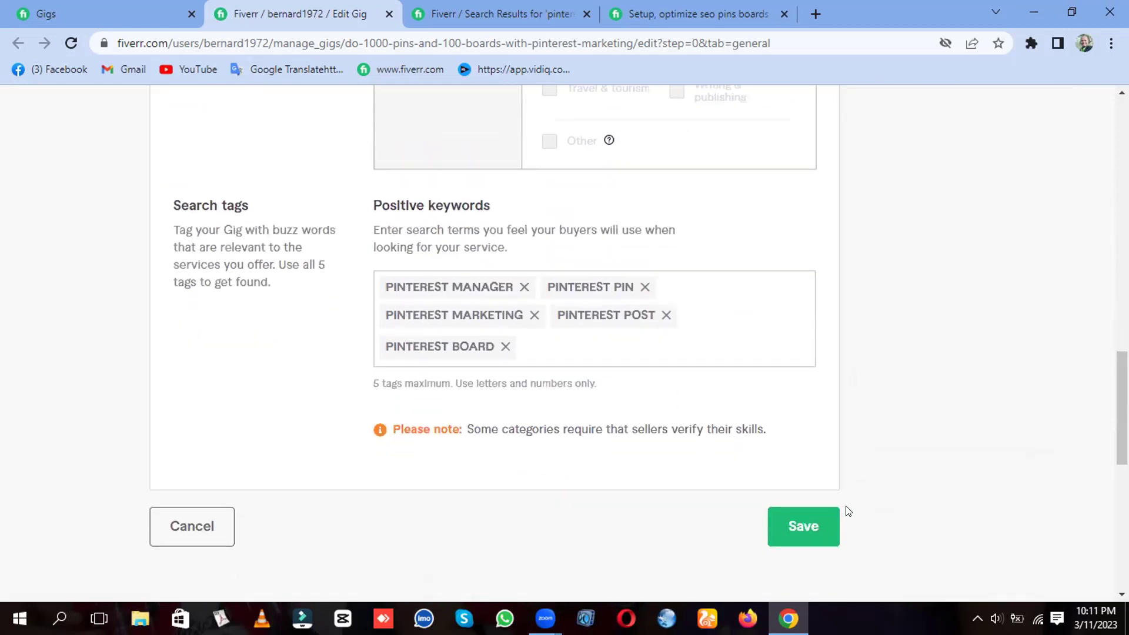
{"action": "left_click", "coordinate": [800, 534]}
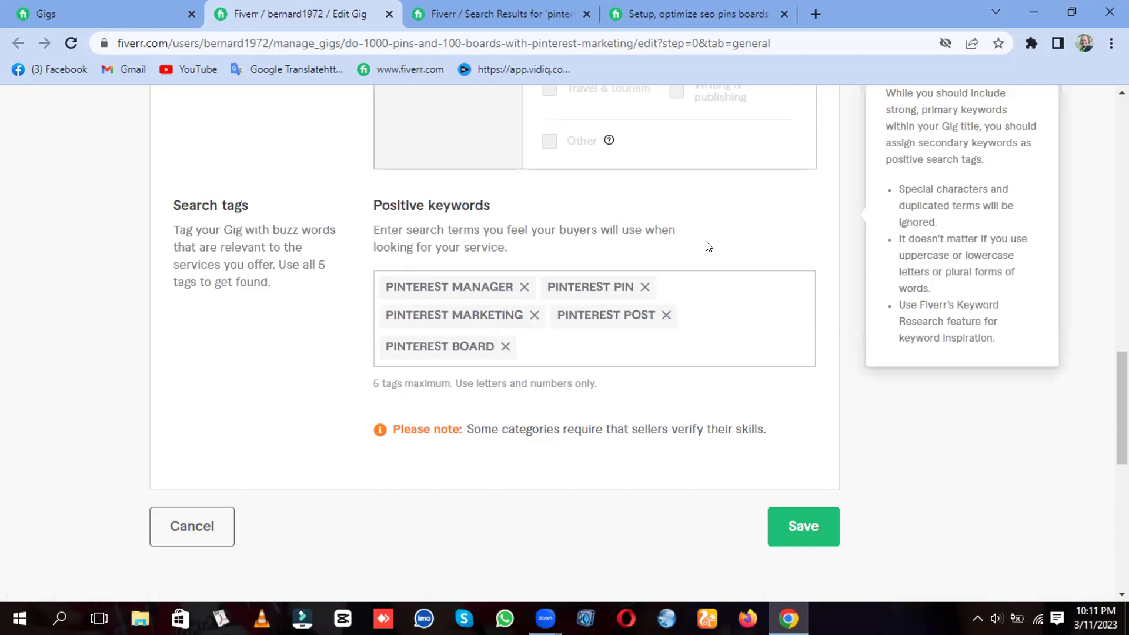
- Recheck the gig's title, category, service type, metadata and search tags in the Overview
{"action": "scroll", "coordinate": [709, 244], "scroll_direction": "up", "scroll_amount": 12}
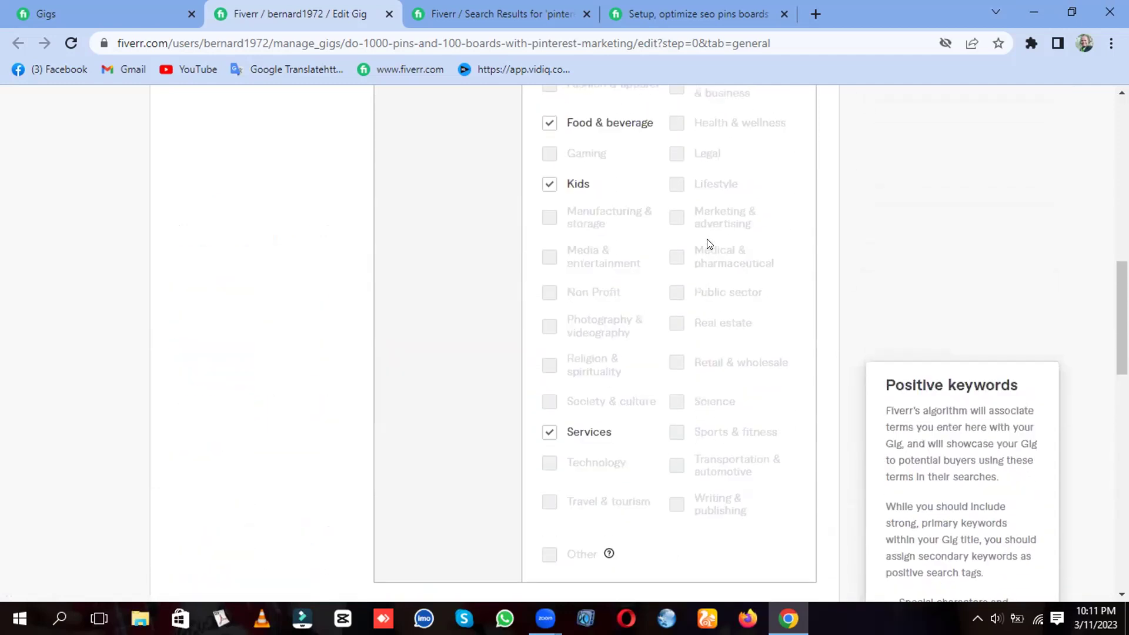
{"action": "scroll", "coordinate": [708, 244], "scroll_direction": "up", "scroll_amount": 4}
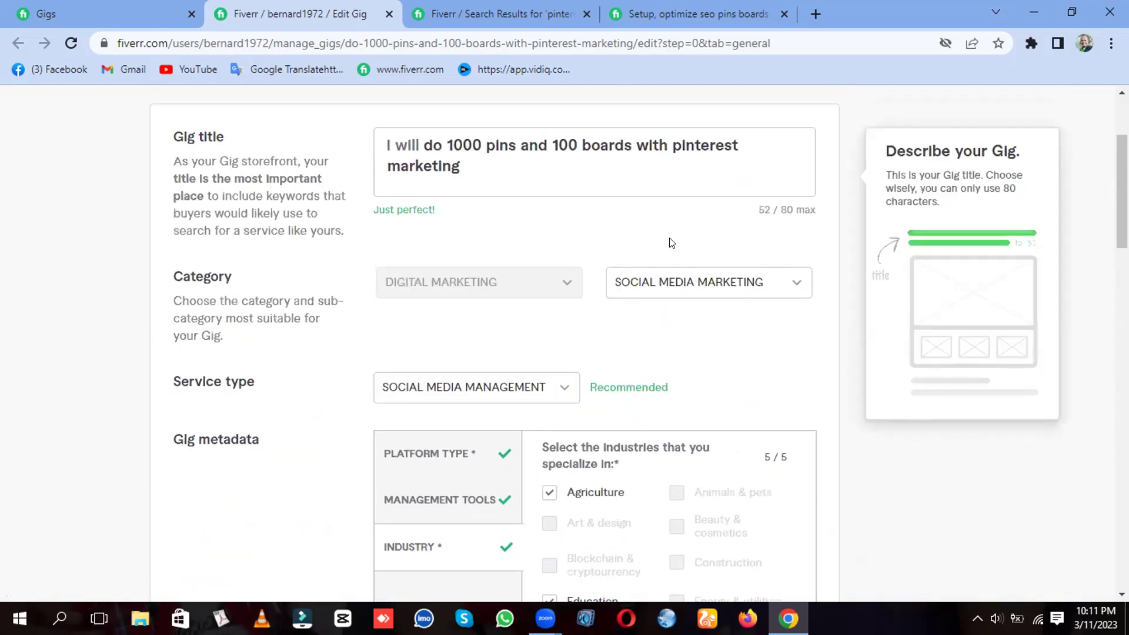
{"action": "scroll", "coordinate": [572, 242], "scroll_direction": "down", "scroll_amount": 8}
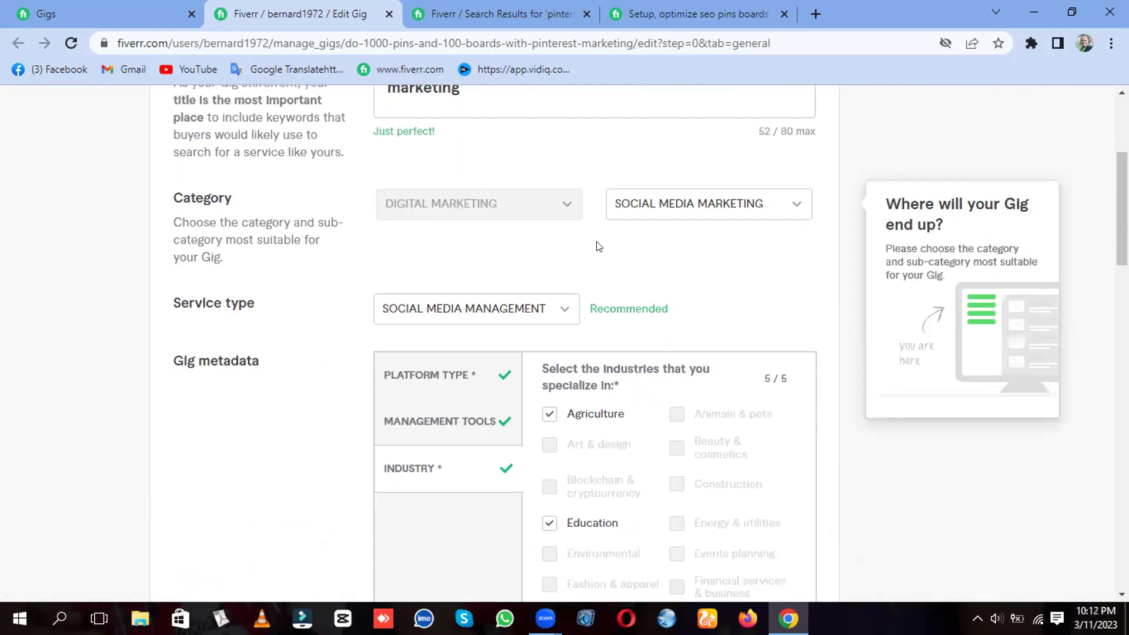
{"action": "scroll", "coordinate": [666, 351], "scroll_direction": "down", "scroll_amount": 5}
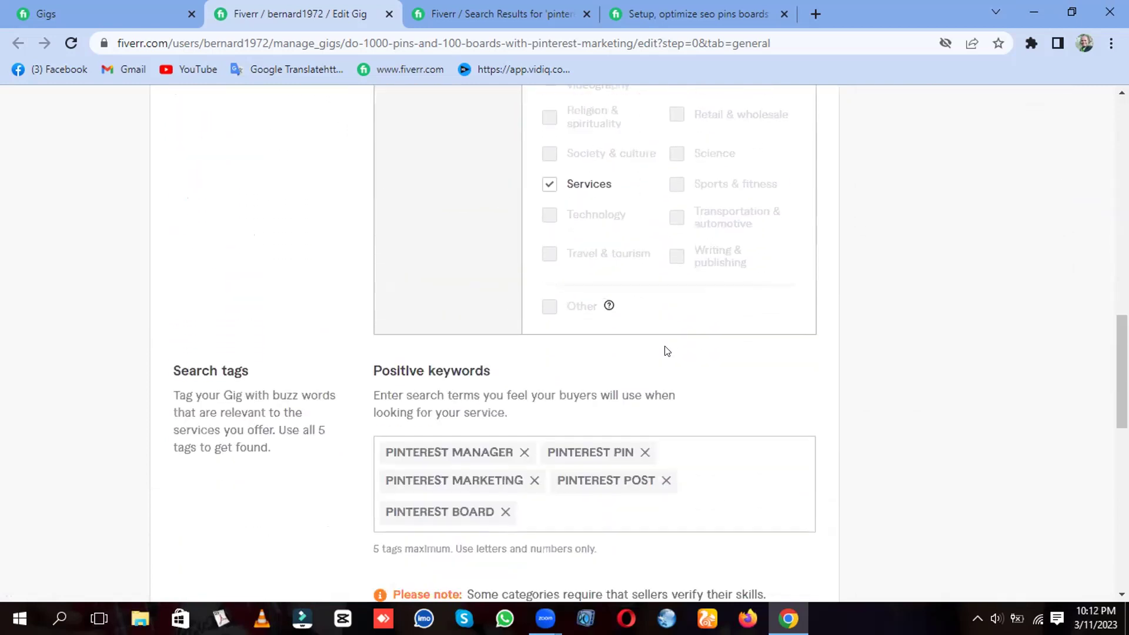
{"action": "scroll", "coordinate": [667, 351], "scroll_direction": "up", "scroll_amount": 15}
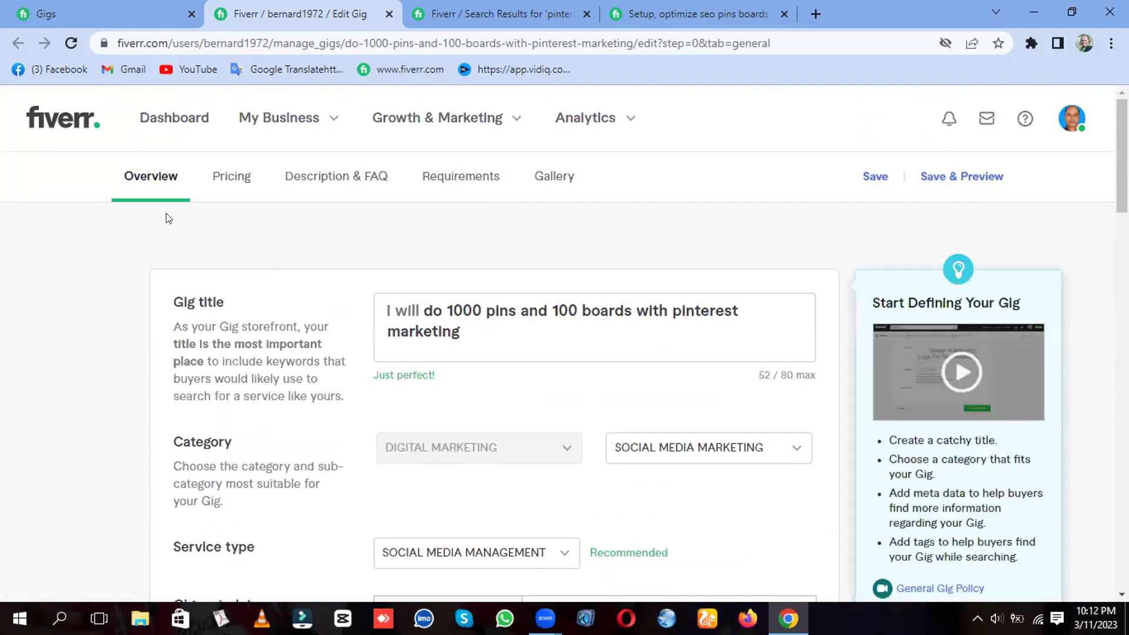
- Open the gig's pricing and review the titles, descriptions, delivery times and number of platforms of the three packages
{"action": "left_click", "coordinate": [239, 179]}
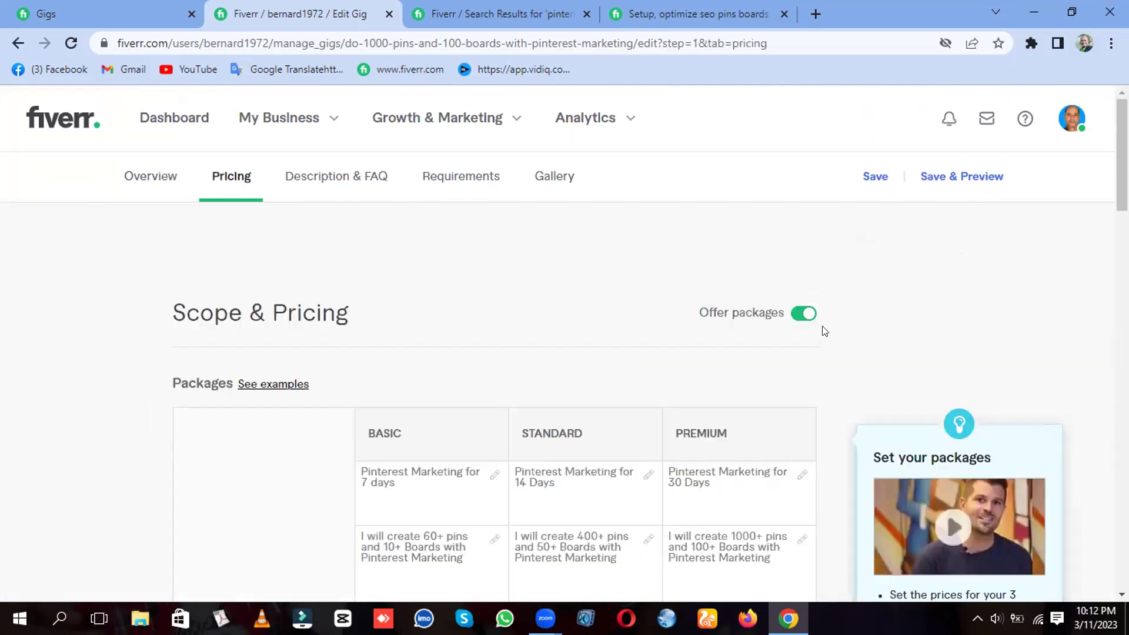
{"action": "scroll", "coordinate": [851, 336], "scroll_direction": "down", "scroll_amount": 1}
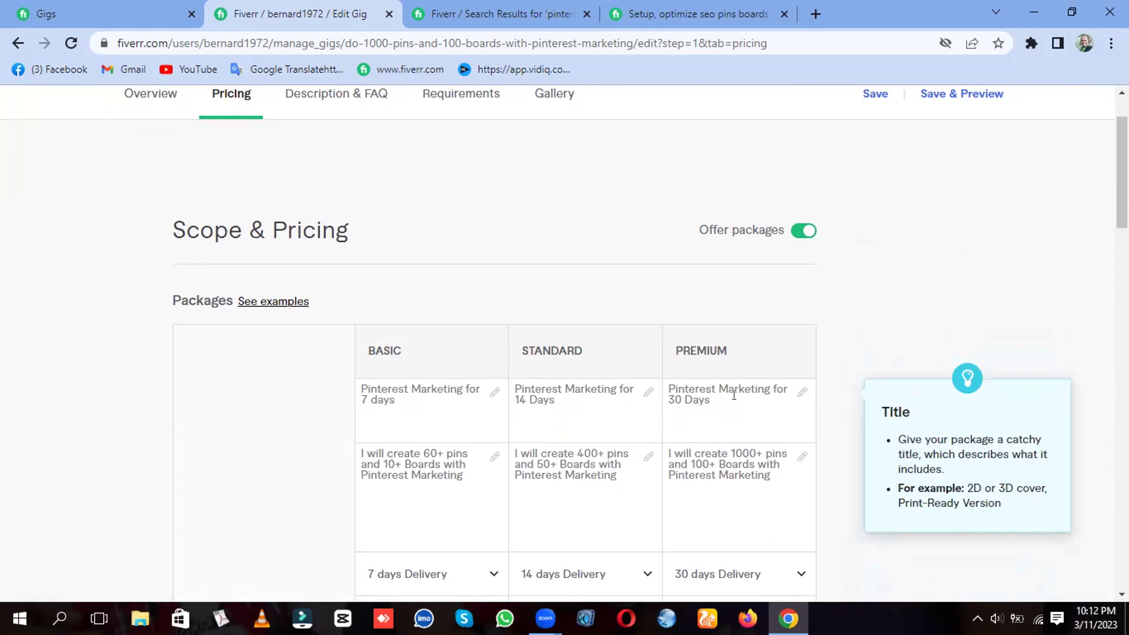
{"action": "scroll", "coordinate": [734, 395], "scroll_direction": "down", "scroll_amount": 1}
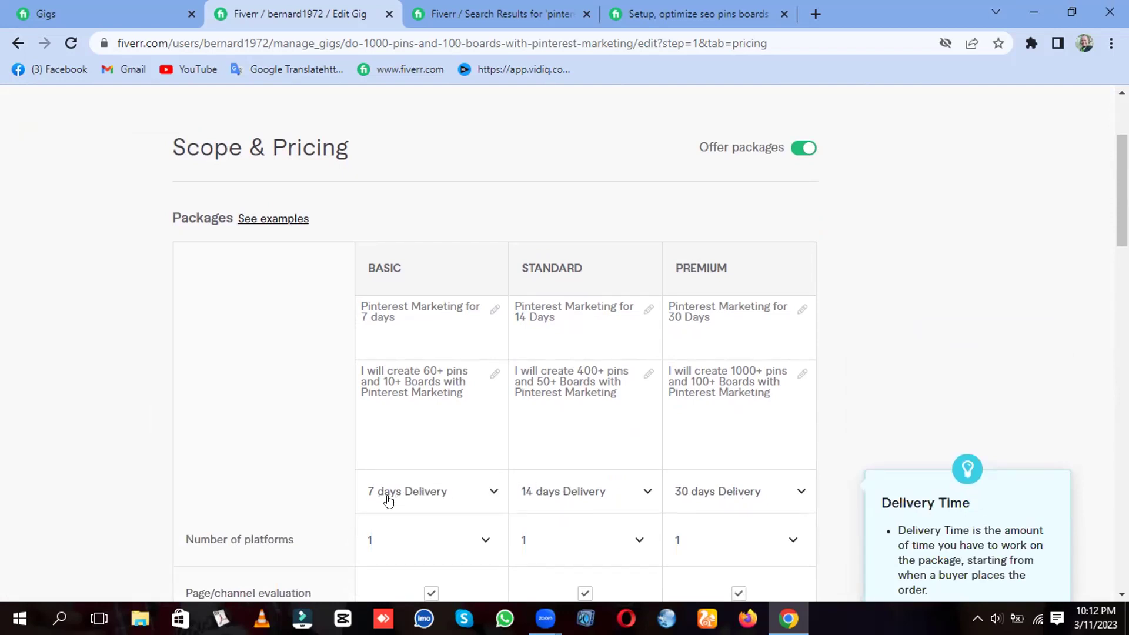
{"action": "mouse_move", "coordinate": [591, 335]}
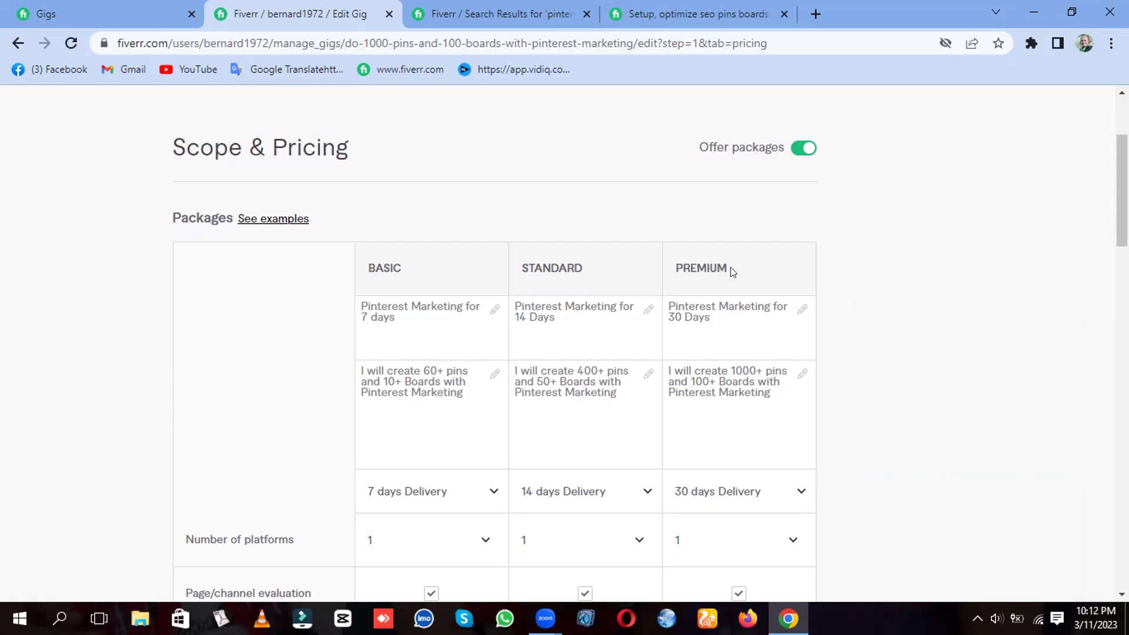
{"action": "left_click", "coordinate": [391, 305]}
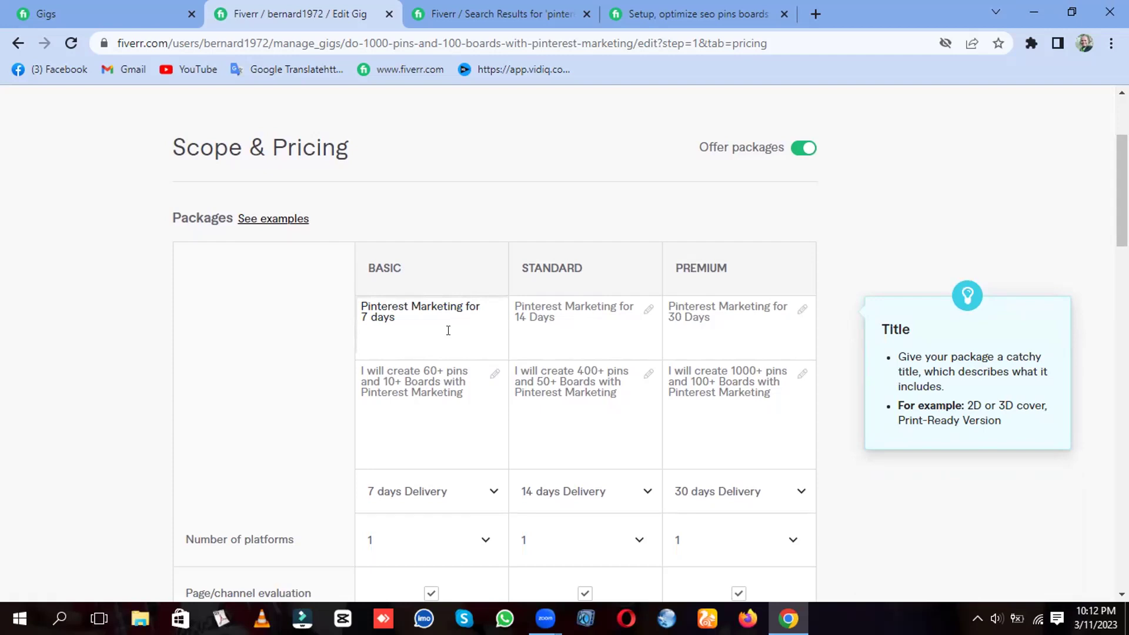
{"action": "left_click", "coordinate": [474, 393]}
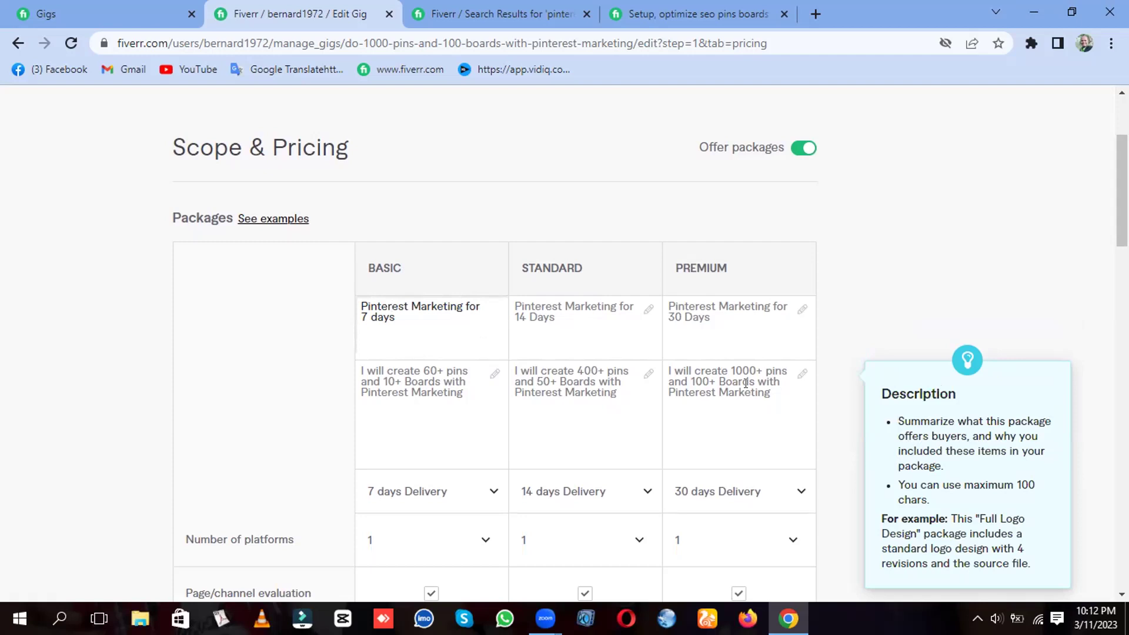
{"action": "scroll", "coordinate": [711, 380], "scroll_direction": "down", "scroll_amount": 1}
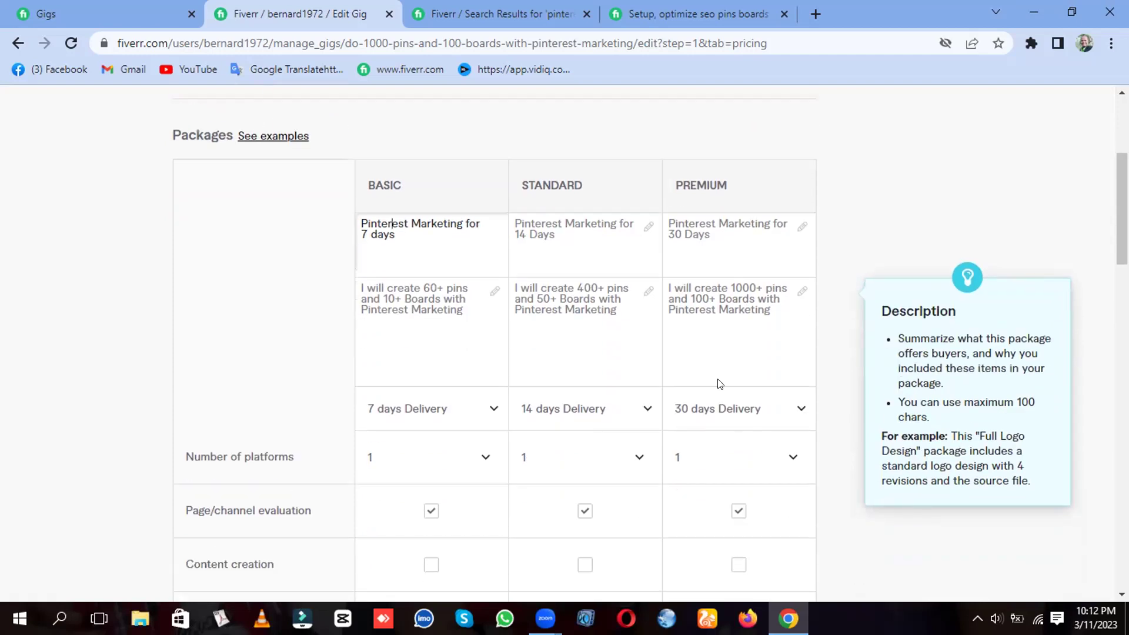
{"action": "mouse_move", "coordinate": [449, 456]}
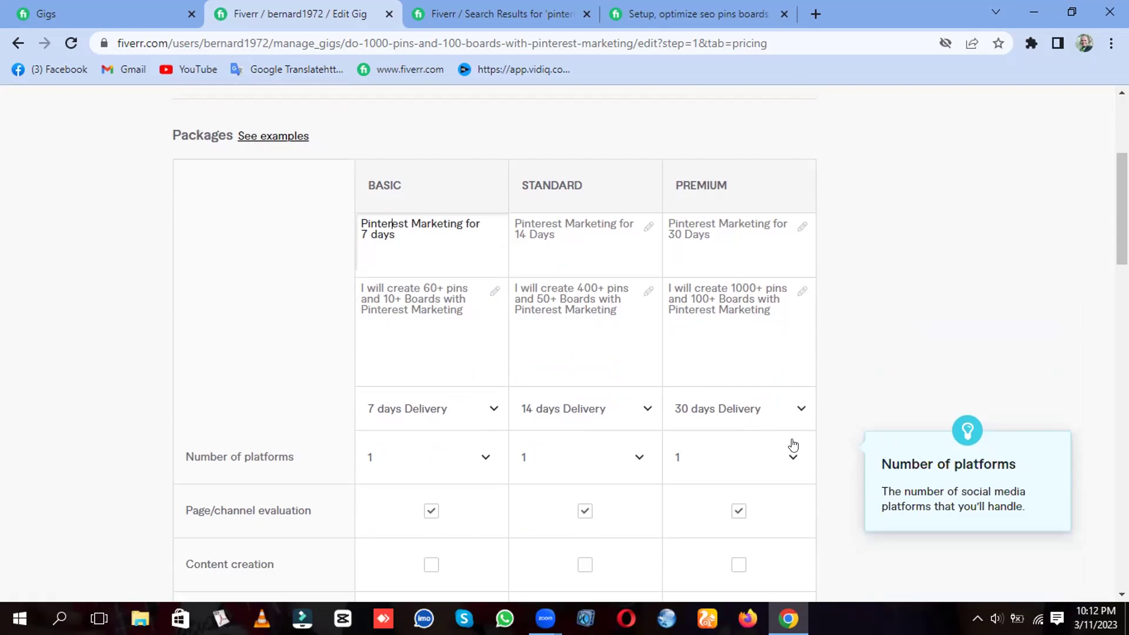
- Include content creation in the Standard and Premium packages
{"action": "scroll", "coordinate": [793, 445], "scroll_direction": "down", "scroll_amount": 1}
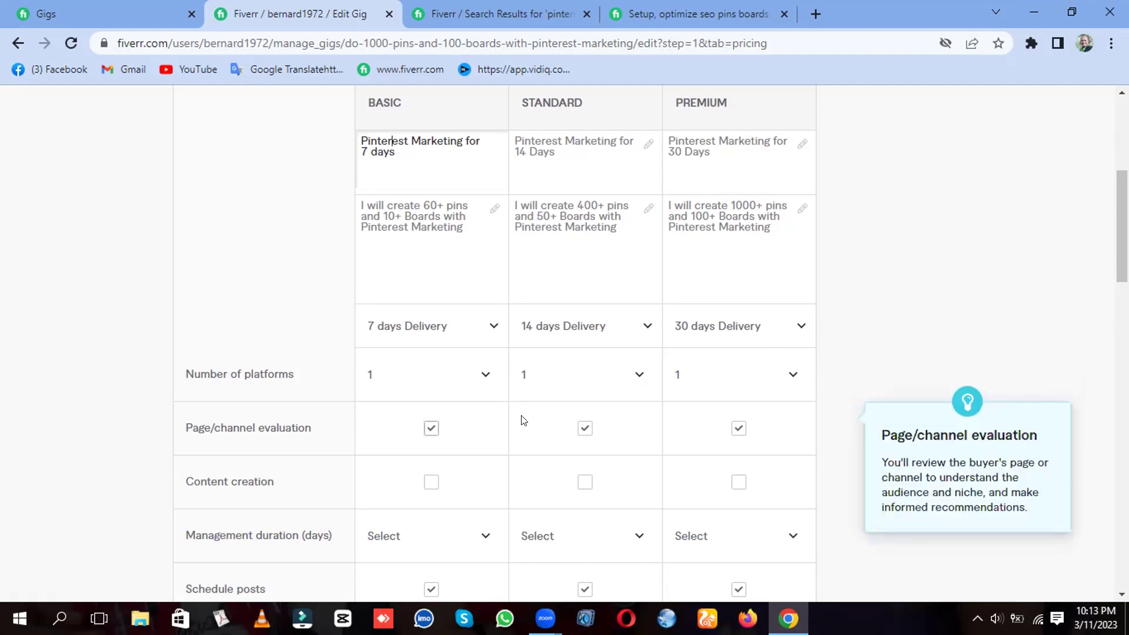
{"action": "scroll", "coordinate": [588, 416], "scroll_direction": "down", "scroll_amount": 1}
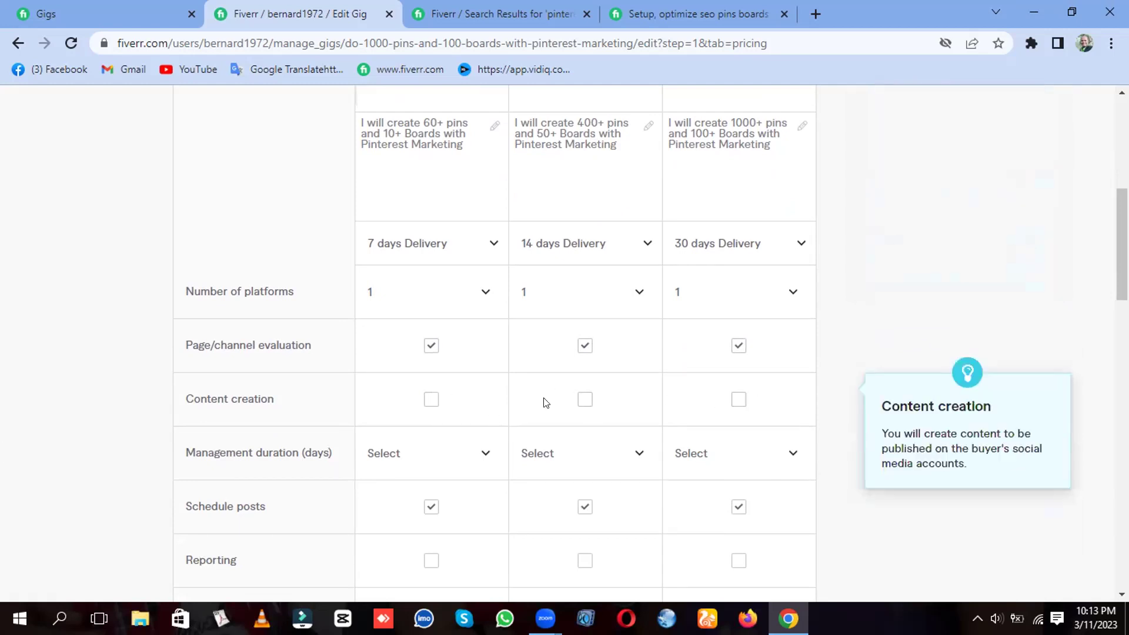
{"action": "left_click", "coordinate": [583, 399]}
{"action": "left_click", "coordinate": [742, 395]}
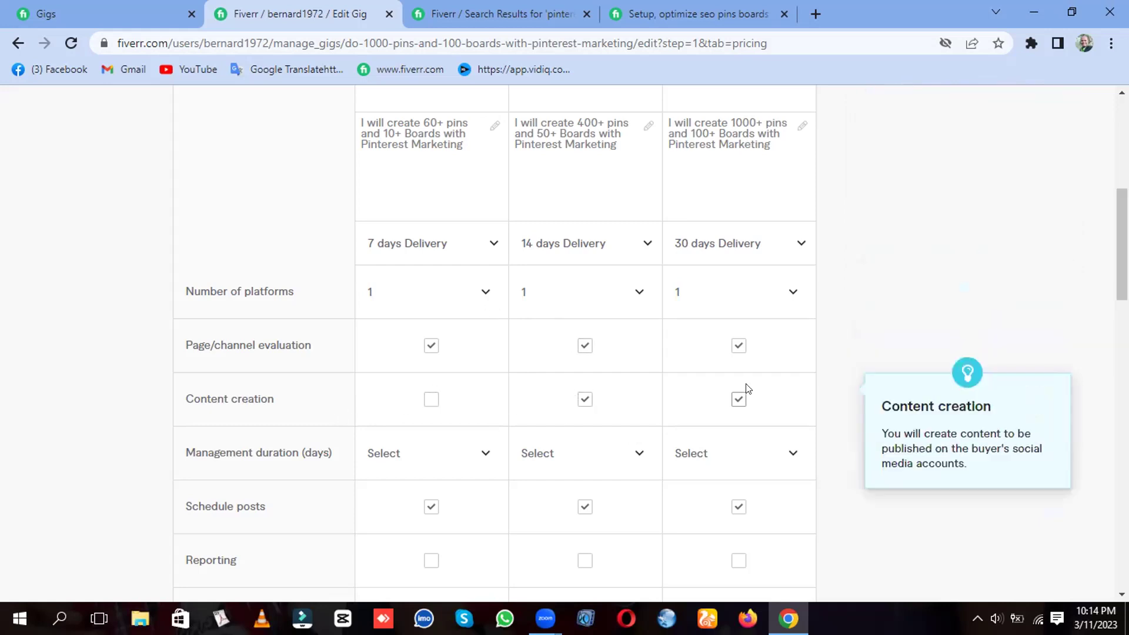
- Review the remaining package features and the management duration options for the Basic package
{"action": "scroll", "coordinate": [758, 390], "scroll_direction": "down", "scroll_amount": 1}
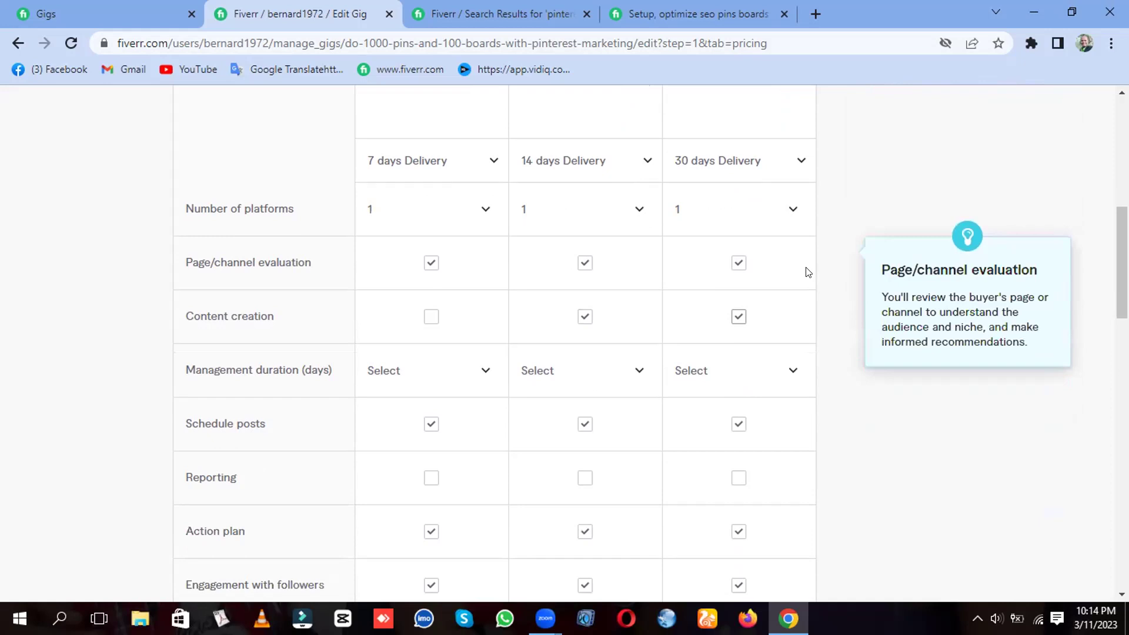
{"action": "scroll", "coordinate": [624, 283], "scroll_direction": "down", "scroll_amount": 2}
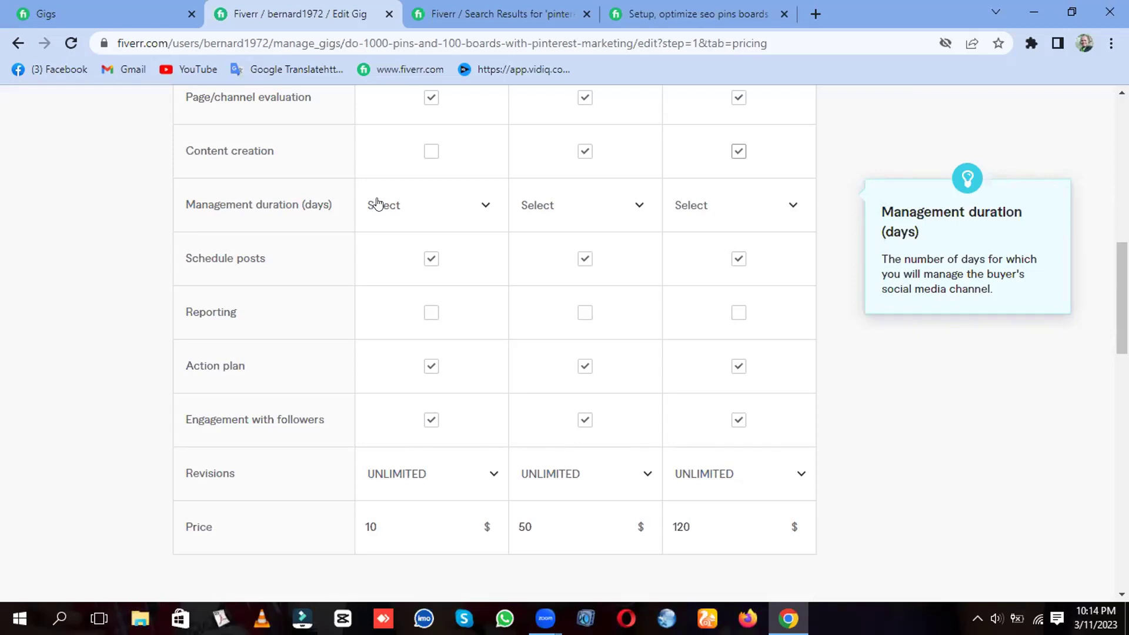
{"action": "left_click", "coordinate": [422, 199]}
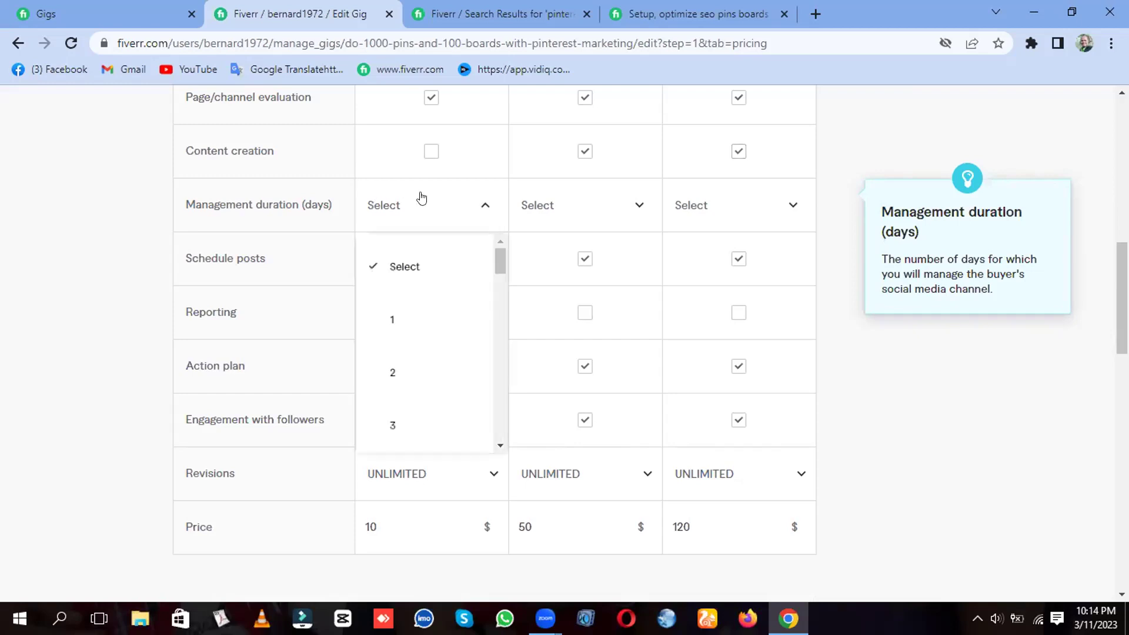
{"action": "left_click", "coordinate": [829, 207]}
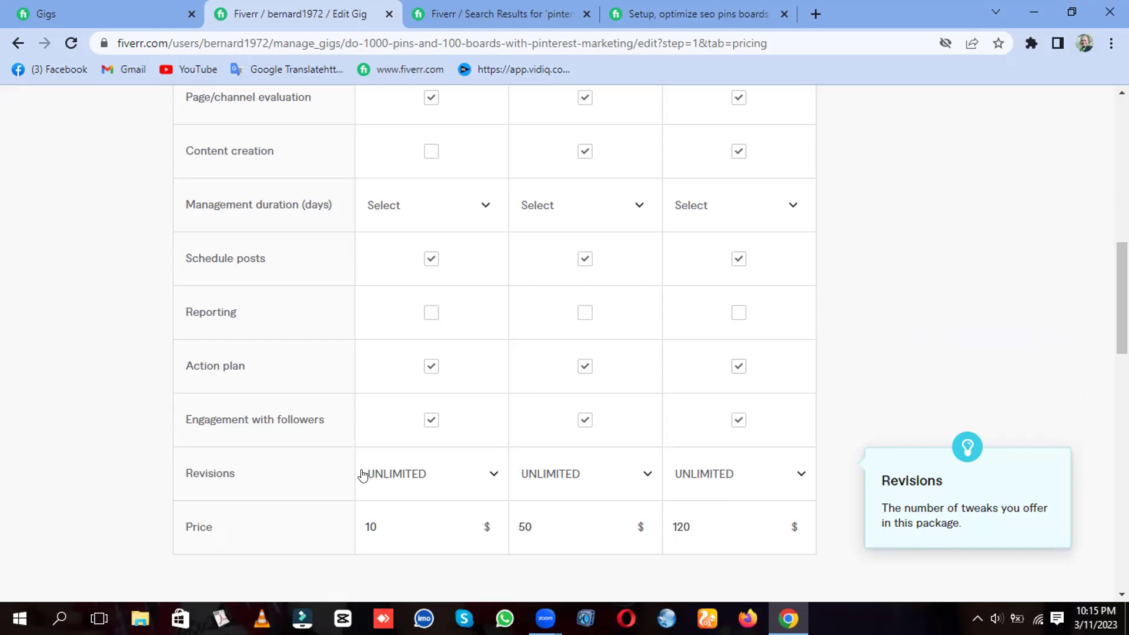
- Set the number of revisions to 0 for Basic, 2 for Standard and 3 for Premium
{"action": "left_click", "coordinate": [428, 469]}
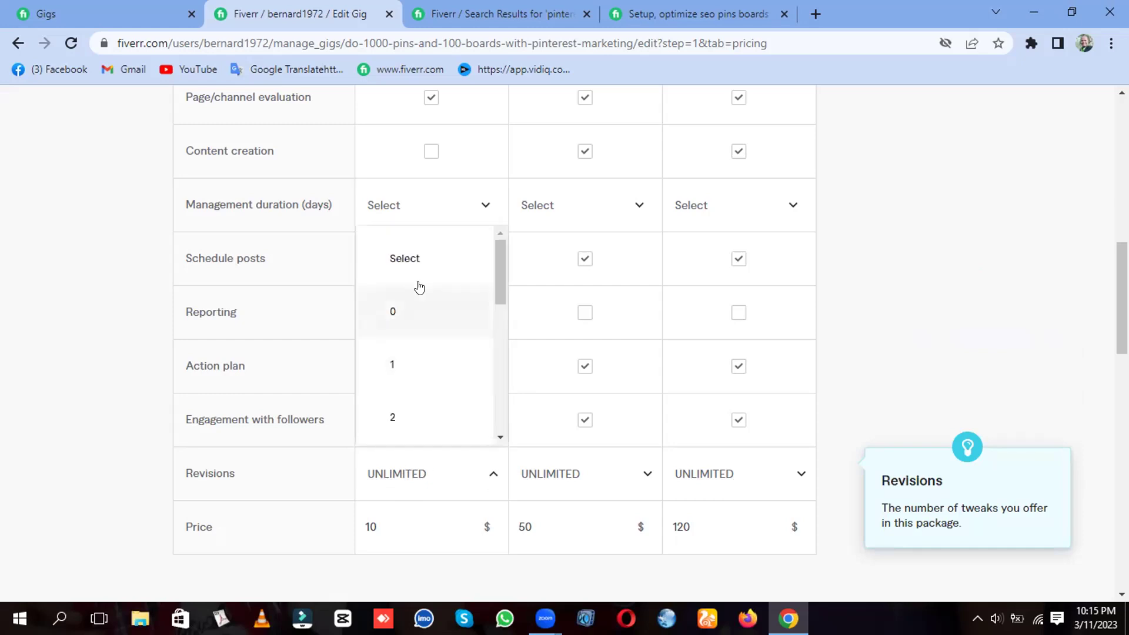
{"action": "left_click", "coordinate": [391, 310]}
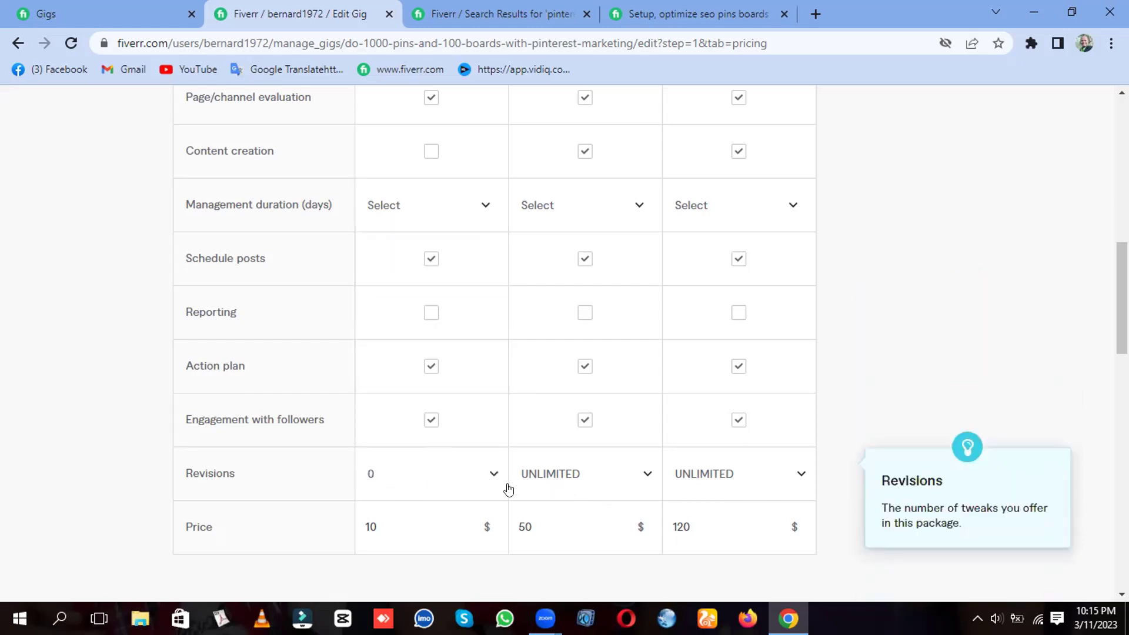
{"action": "left_click", "coordinate": [571, 464]}
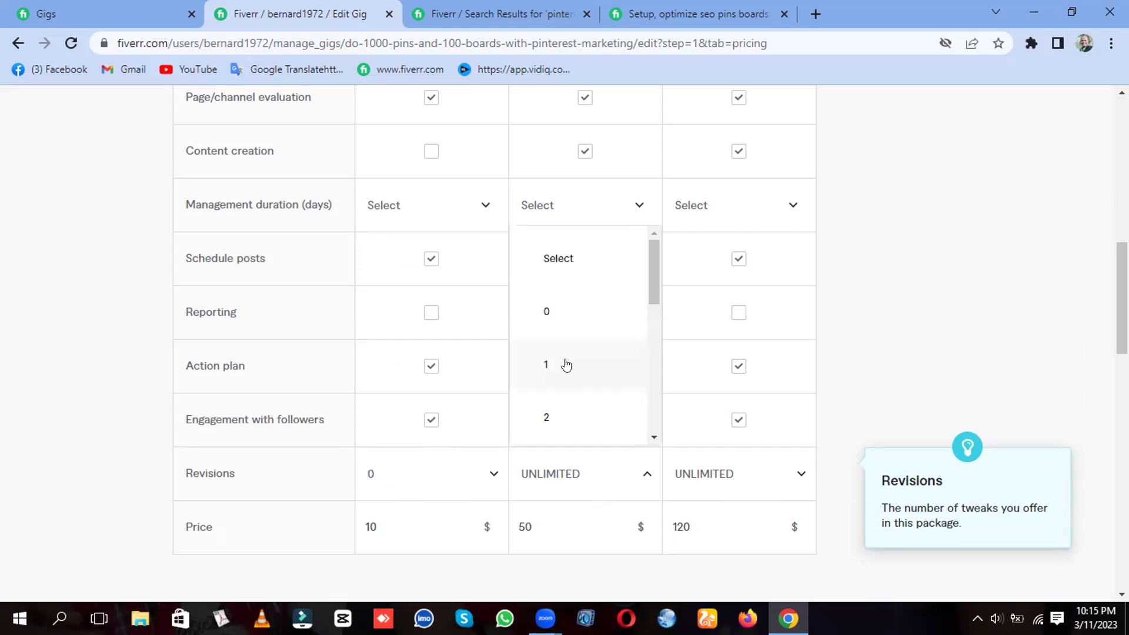
{"action": "left_click", "coordinate": [538, 418]}
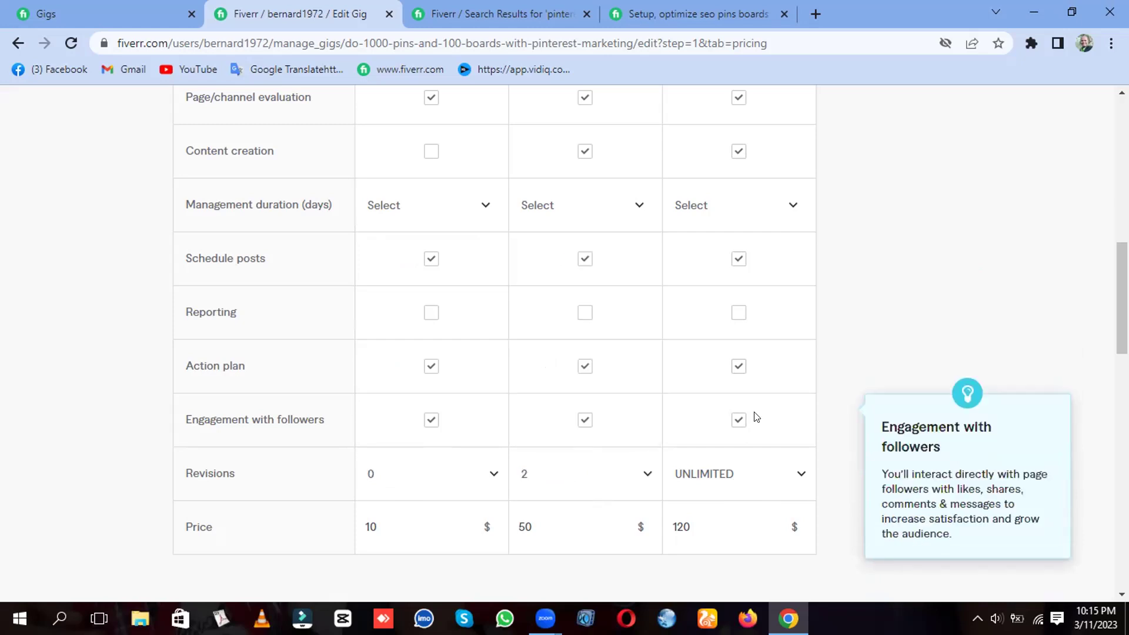
{"action": "left_click", "coordinate": [731, 471]}
{"action": "scroll", "coordinate": [709, 416], "scroll_direction": "down", "scroll_amount": 2}
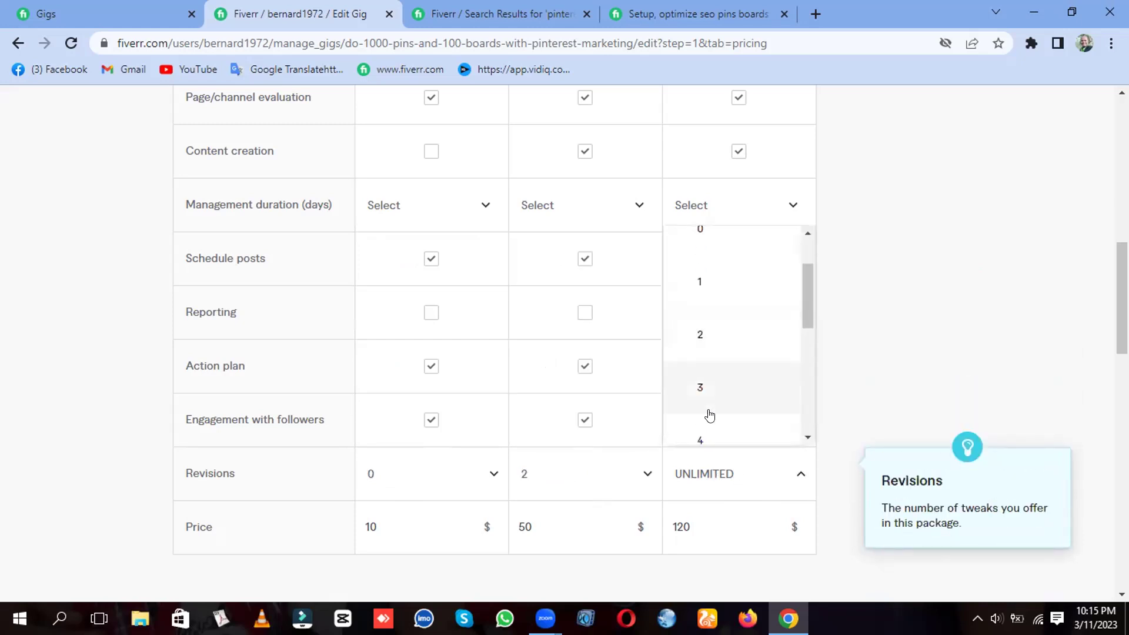
{"action": "left_click", "coordinate": [701, 388]}
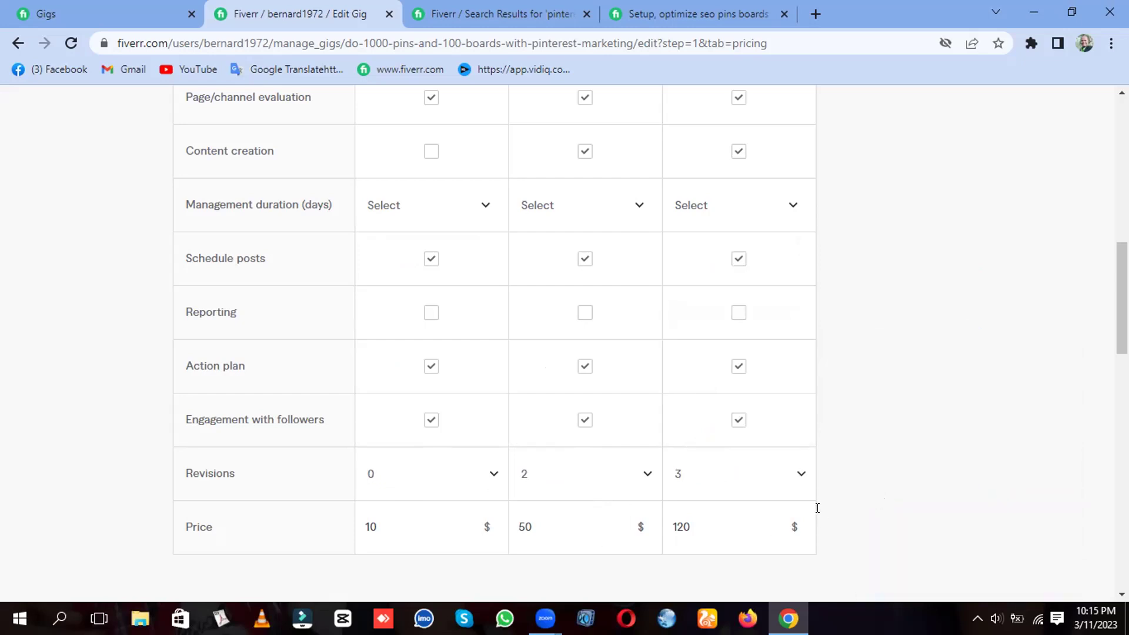
- Review the package prices and the extra services for fast delivery, reporting and additional revision
{"action": "scroll", "coordinate": [641, 441], "scroll_direction": "down", "scroll_amount": 1}
{"action": "scroll", "coordinate": [641, 441], "scroll_direction": "down", "scroll_amount": 1}
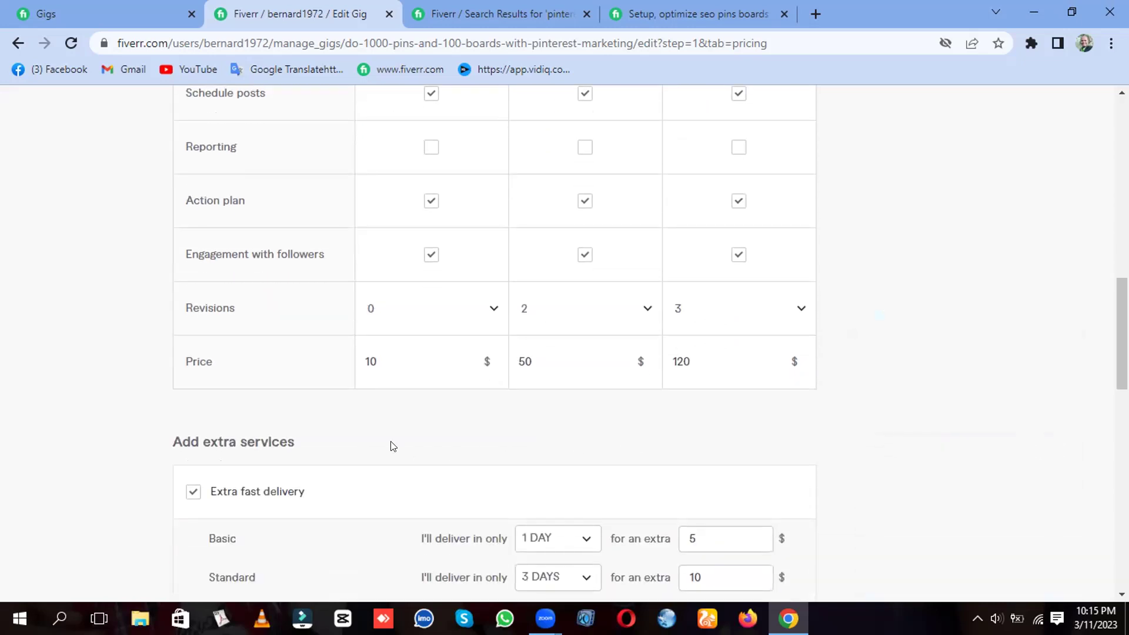
{"action": "scroll", "coordinate": [738, 358], "scroll_direction": "up", "scroll_amount": 1}
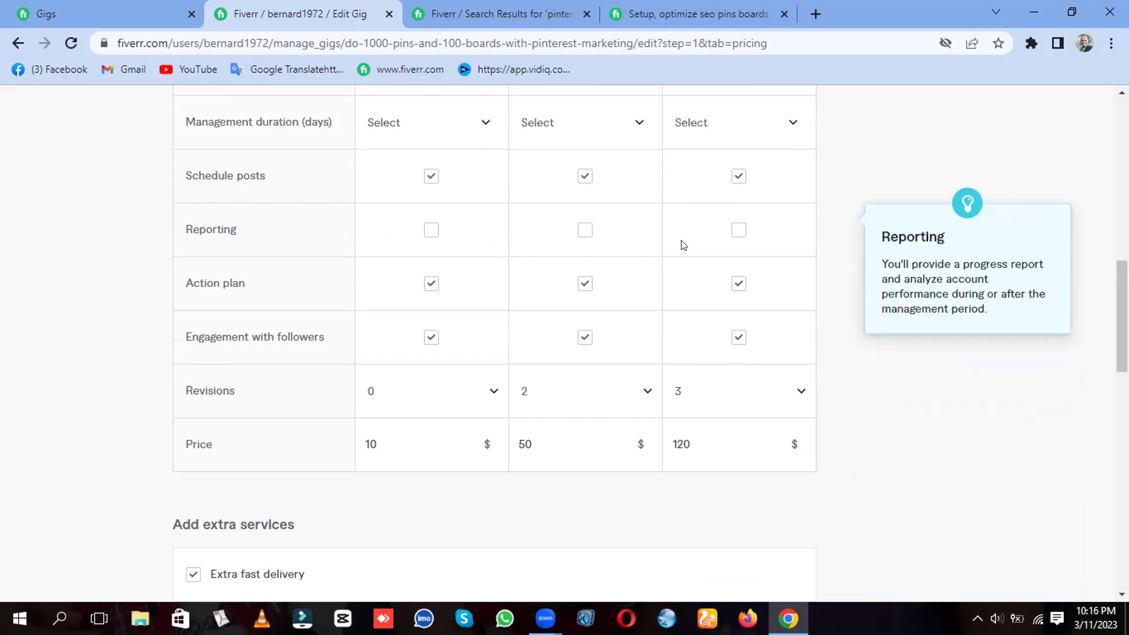
{"action": "scroll", "coordinate": [794, 433], "scroll_direction": "down", "scroll_amount": 7}
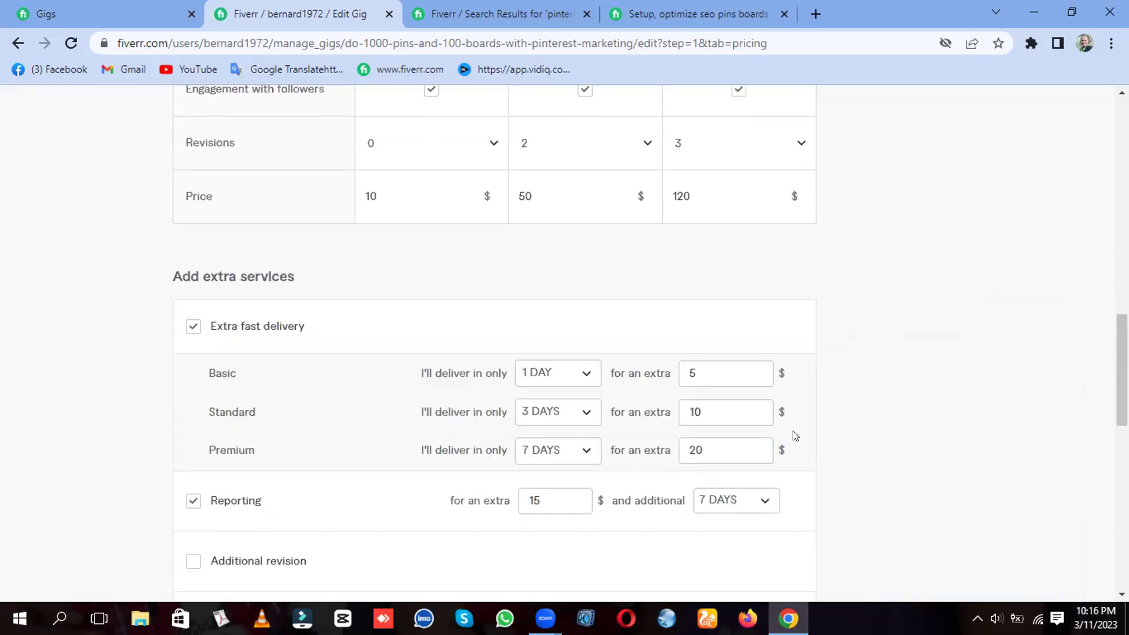
{"action": "scroll", "coordinate": [764, 441], "scroll_direction": "up", "scroll_amount": 1}
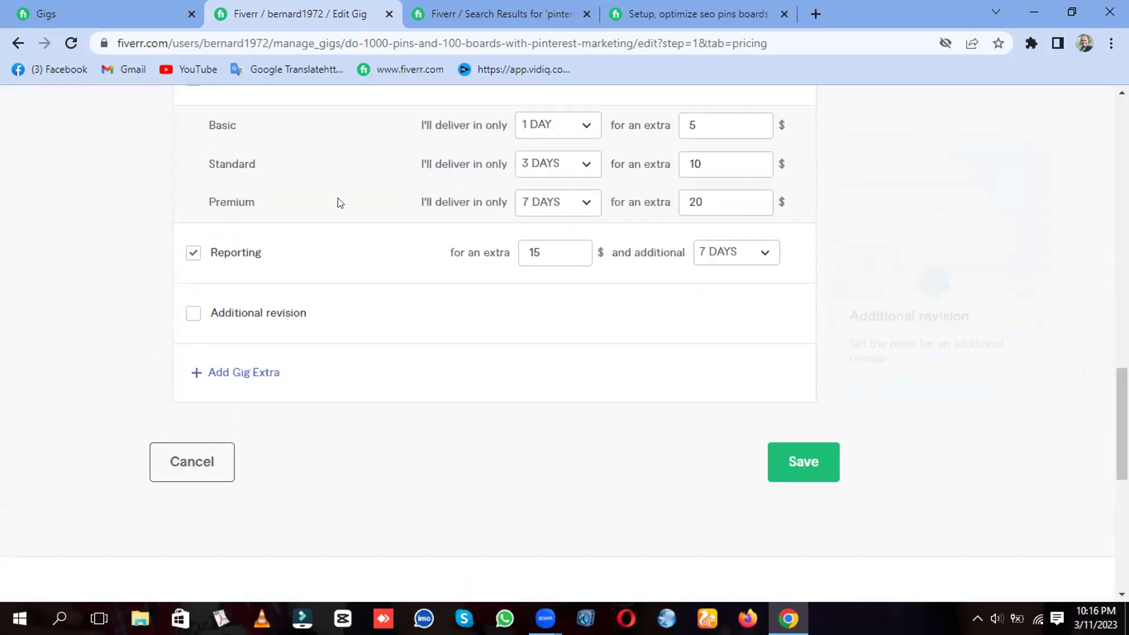
- Offer additional revision as an extra service and set the reporting extra's price to $15
{"action": "scroll", "coordinate": [612, 161], "scroll_direction": "up", "scroll_amount": 2}
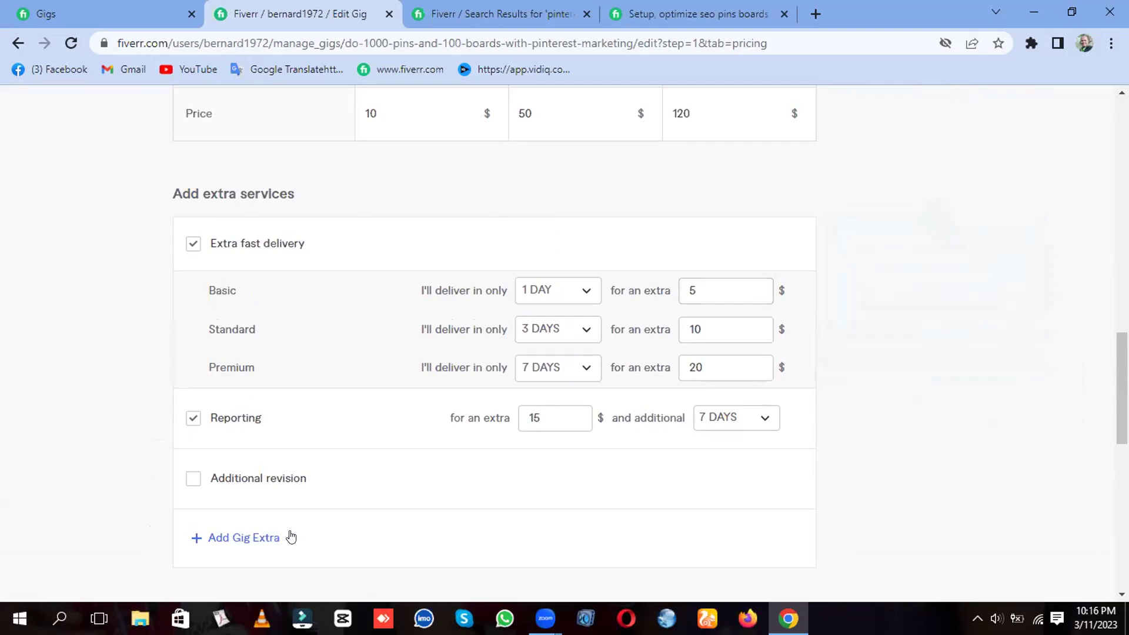
{"action": "left_click", "coordinate": [193, 479]}
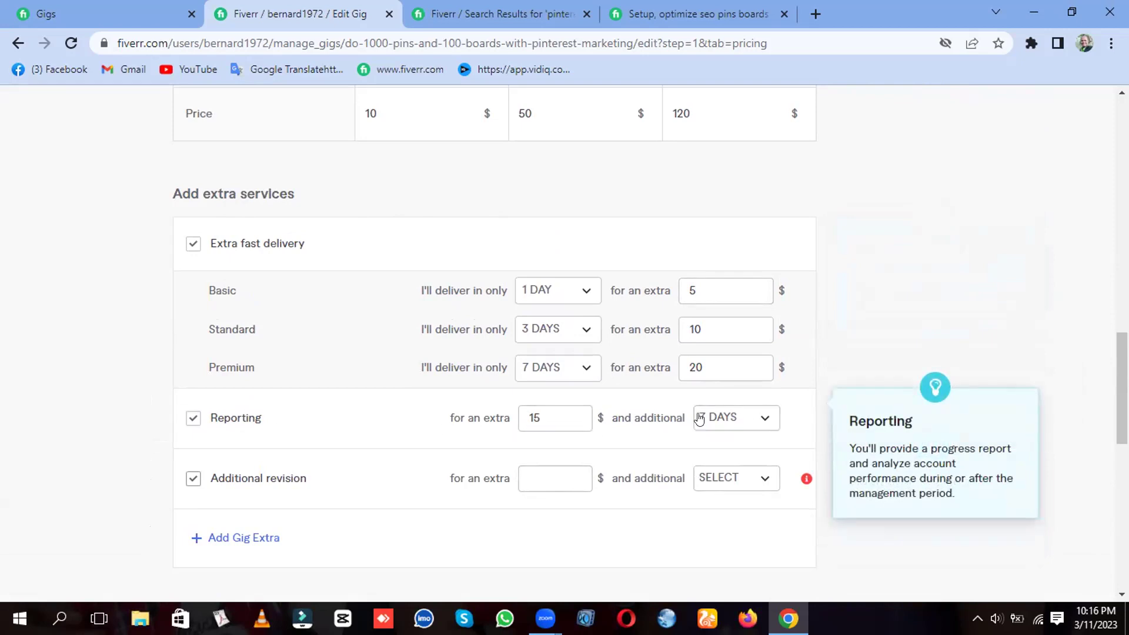
{"action": "left_click", "coordinate": [577, 421]}
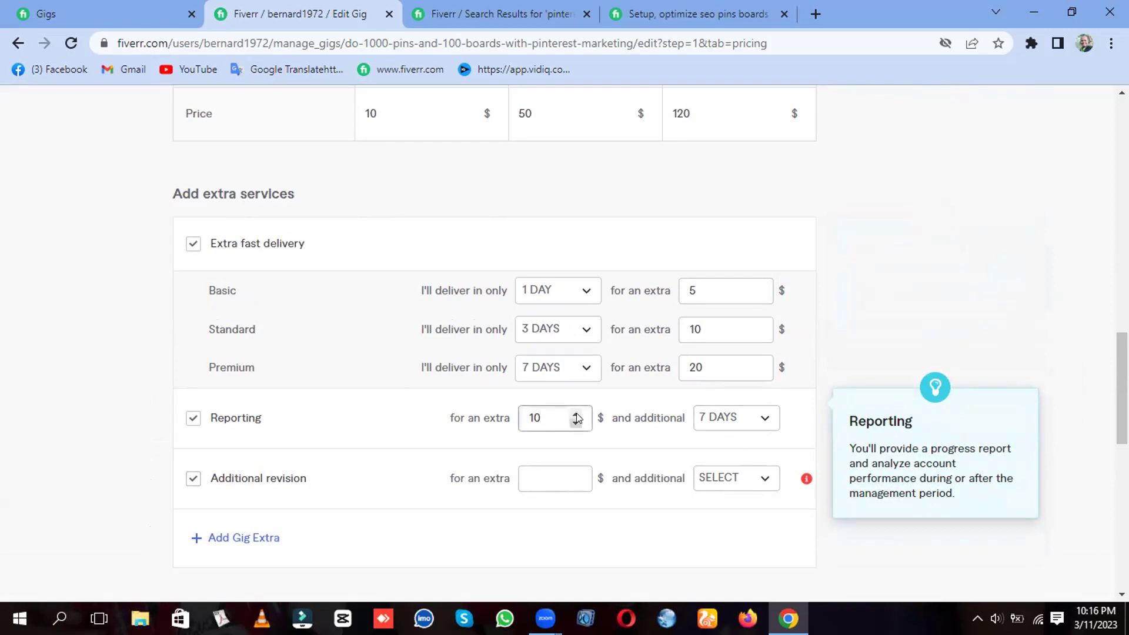
{"action": "left_click", "coordinate": [577, 413]}
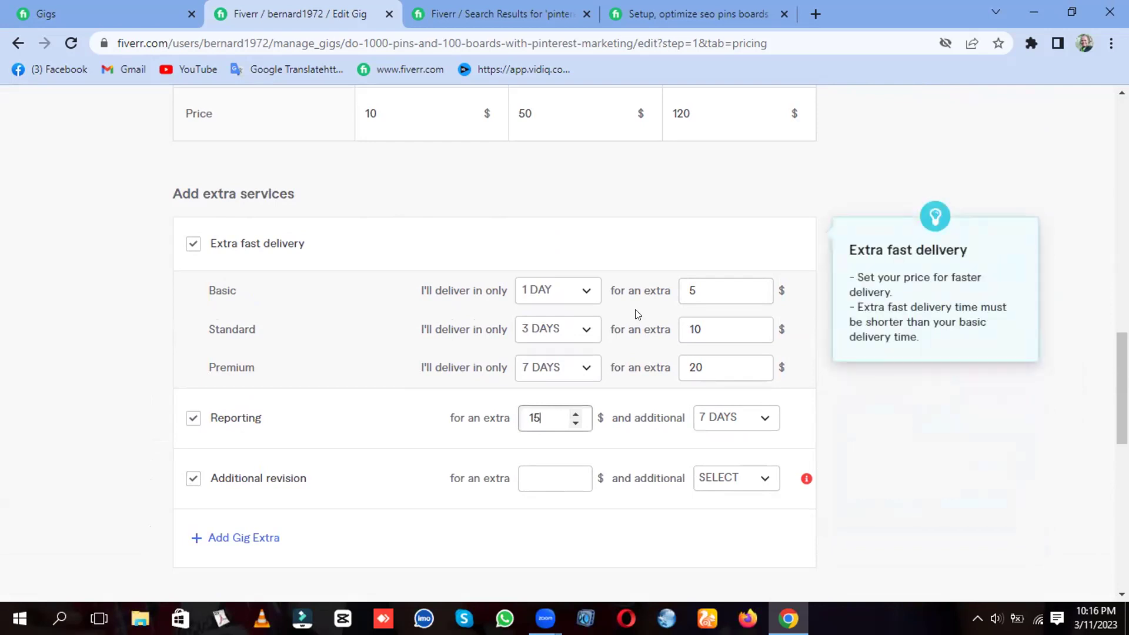
- Open the gig's Description & FAQ section and review the introduction, service list and reasons to choose the seller
{"action": "scroll", "coordinate": [635, 315], "scroll_direction": "up", "scroll_amount": 15}
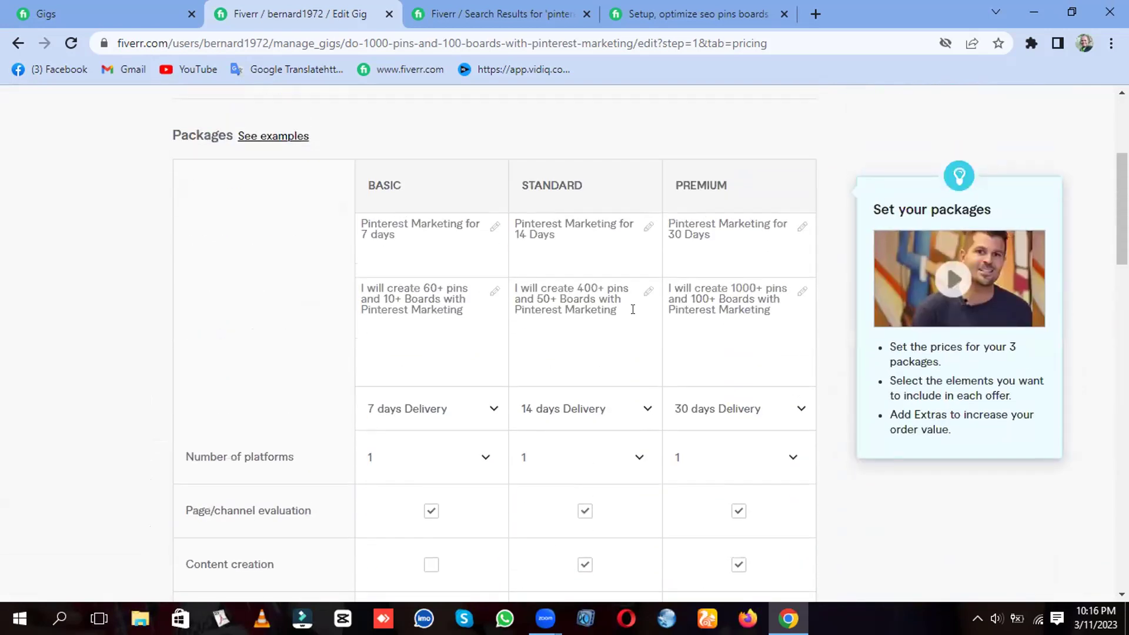
{"action": "scroll", "coordinate": [634, 315], "scroll_direction": "up", "scroll_amount": 5}
{"action": "left_click", "coordinate": [328, 179]}
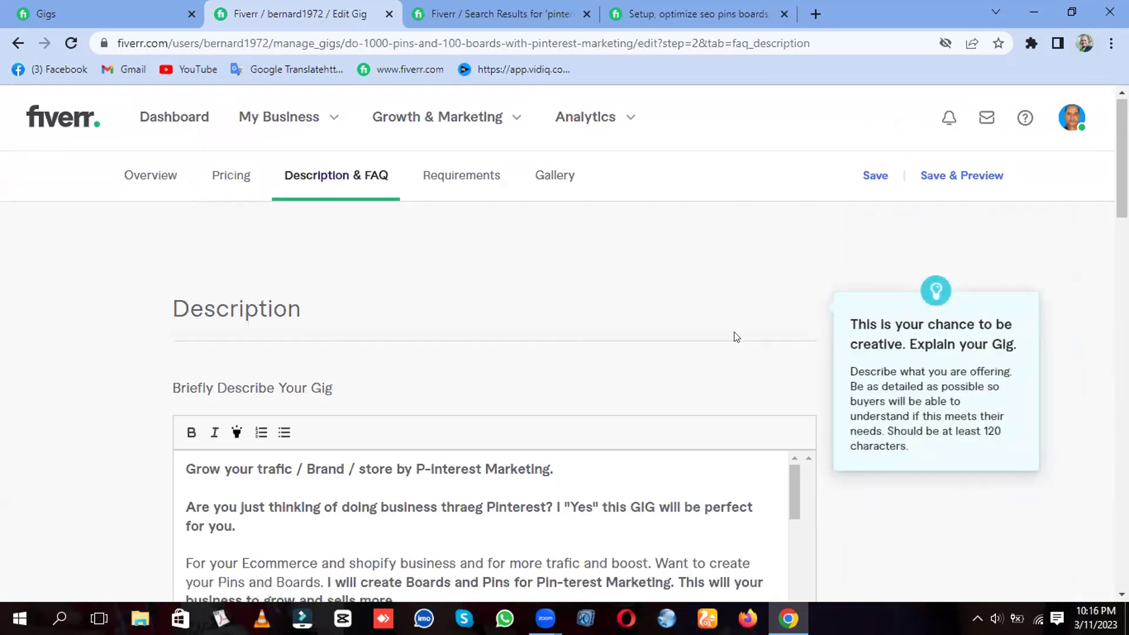
{"action": "scroll", "coordinate": [737, 337], "scroll_direction": "down", "scroll_amount": 1}
{"action": "scroll", "coordinate": [643, 355], "scroll_direction": "down", "scroll_amount": 1}
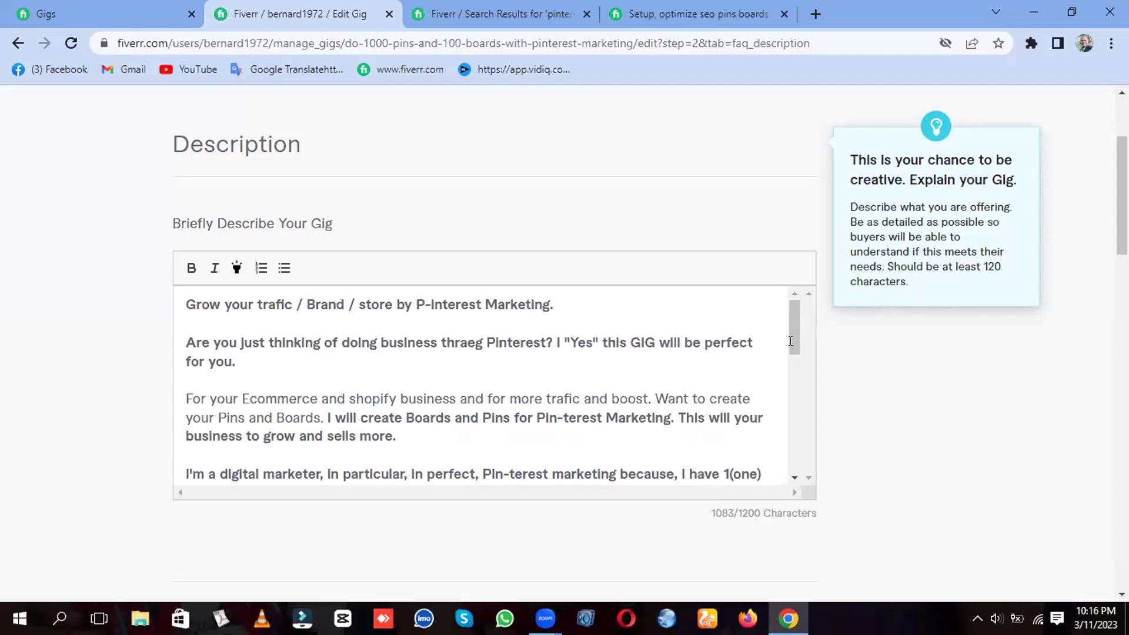
{"action": "scroll", "coordinate": [686, 347], "scroll_direction": "down", "scroll_amount": 5}
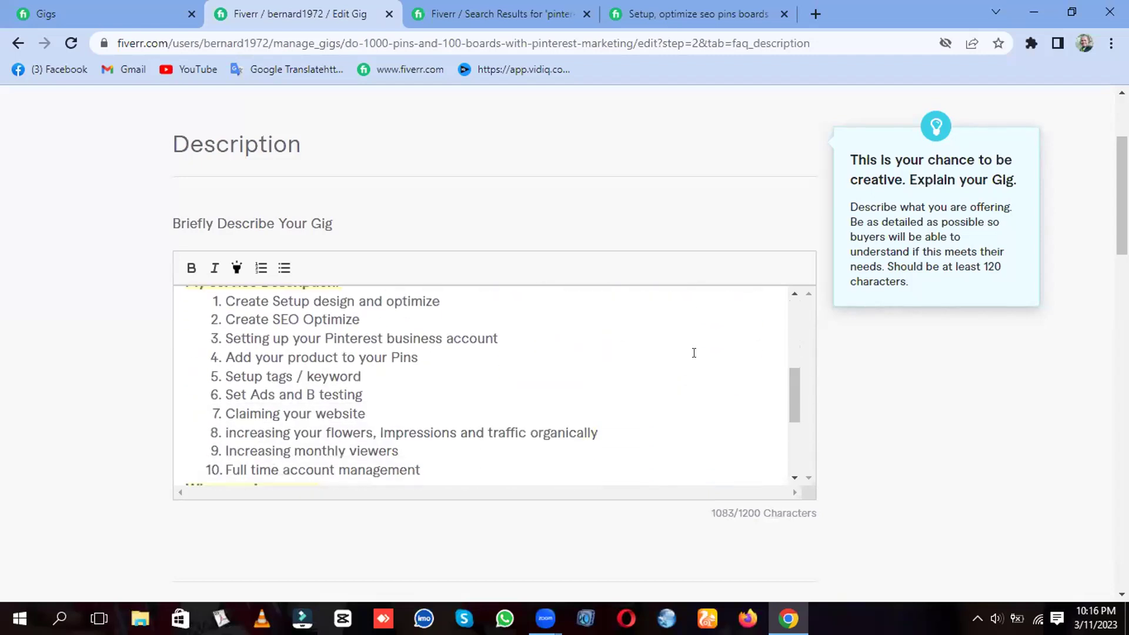
{"action": "scroll", "coordinate": [694, 353], "scroll_direction": "down", "scroll_amount": 2}
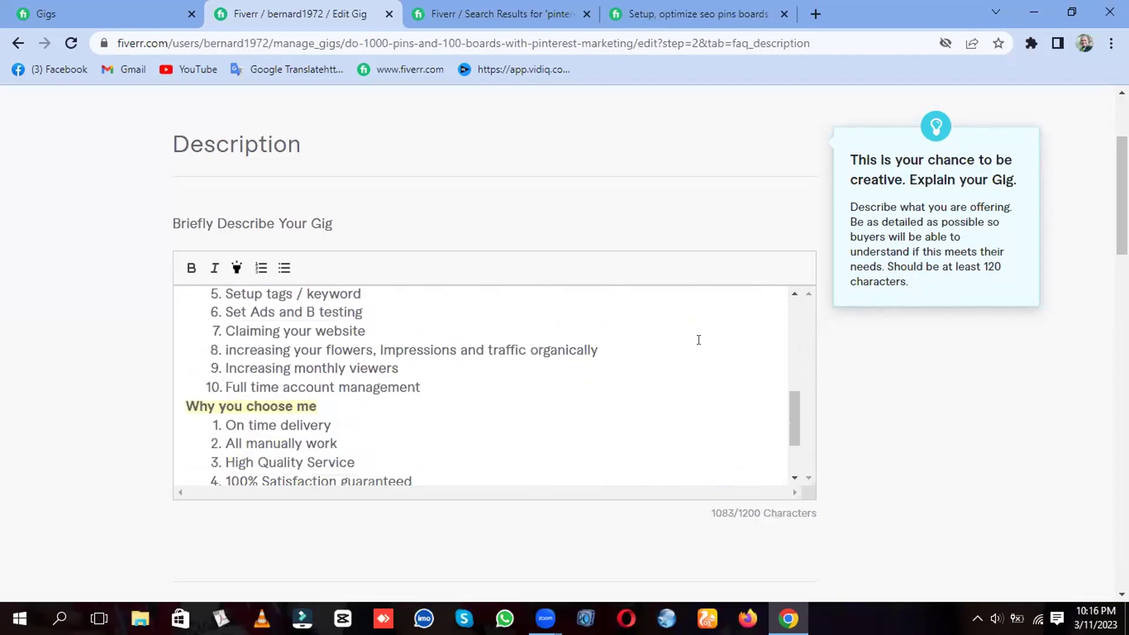
{"action": "scroll", "coordinate": [408, 353], "scroll_direction": "up", "scroll_amount": 2}
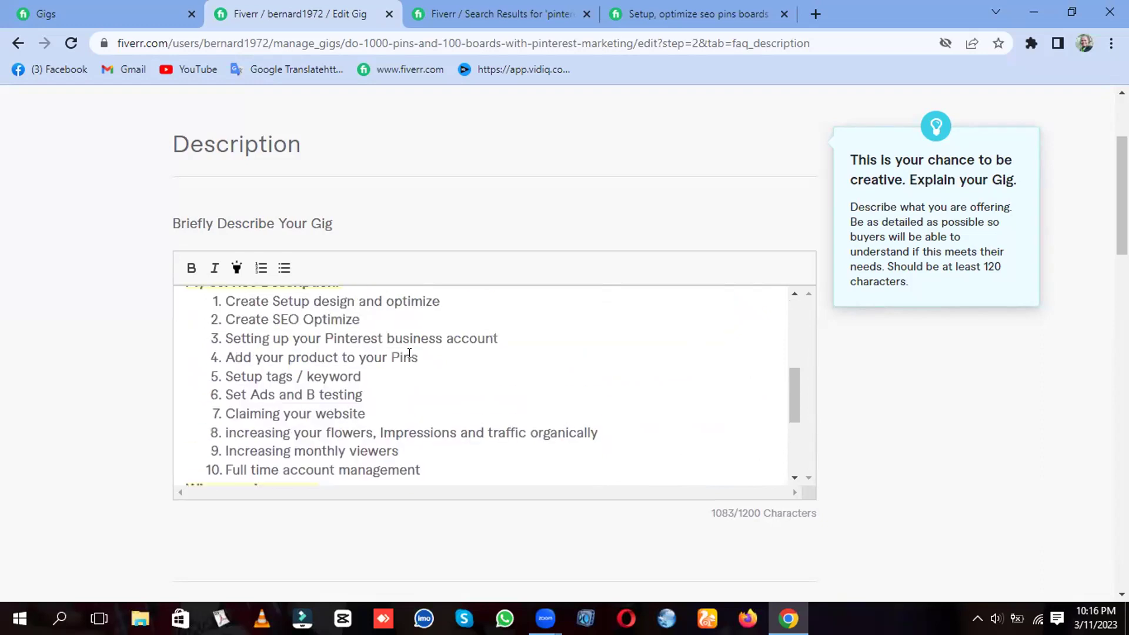
{"action": "scroll", "coordinate": [410, 353], "scroll_direction": "up", "scroll_amount": 2}
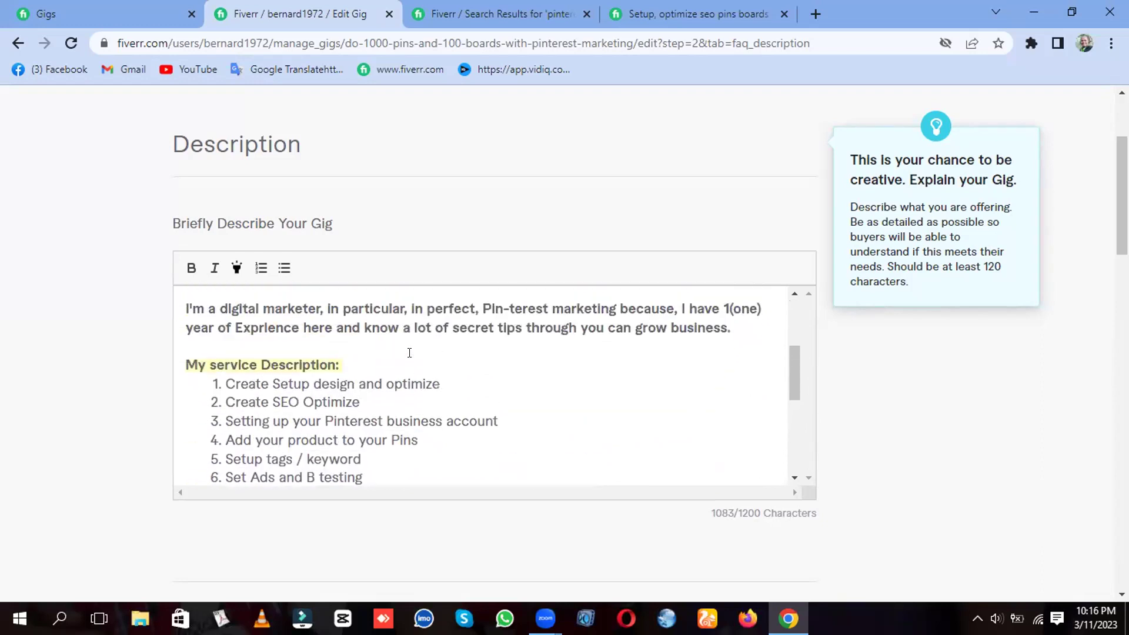
{"action": "scroll", "coordinate": [409, 353], "scroll_direction": "up", "scroll_amount": 4}
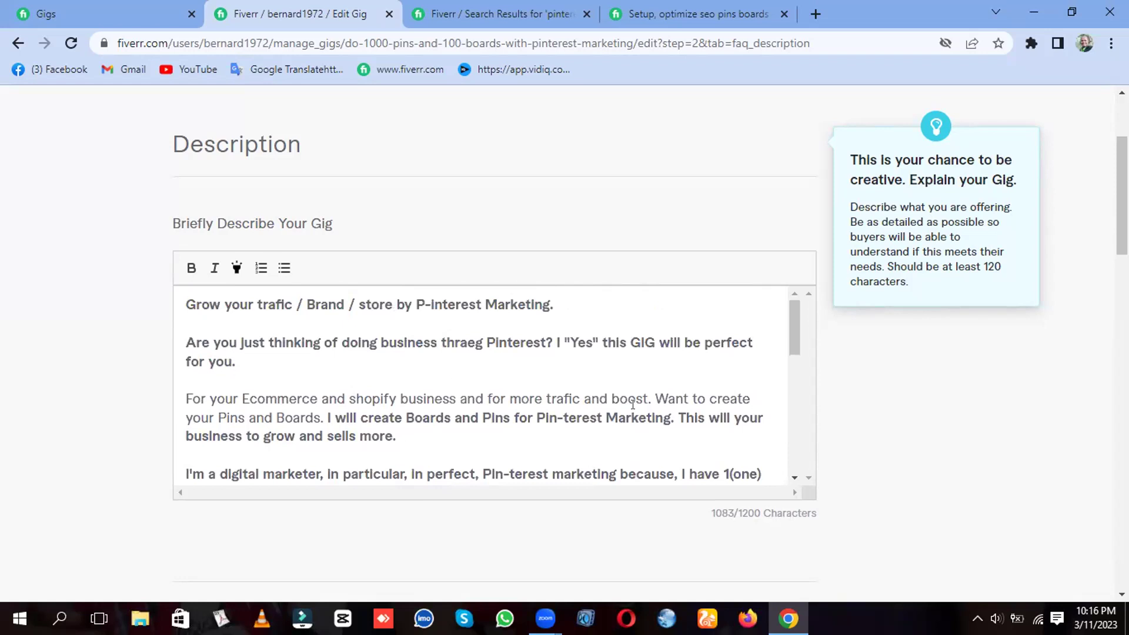
{"action": "scroll", "coordinate": [657, 398], "scroll_direction": "down", "scroll_amount": 2}
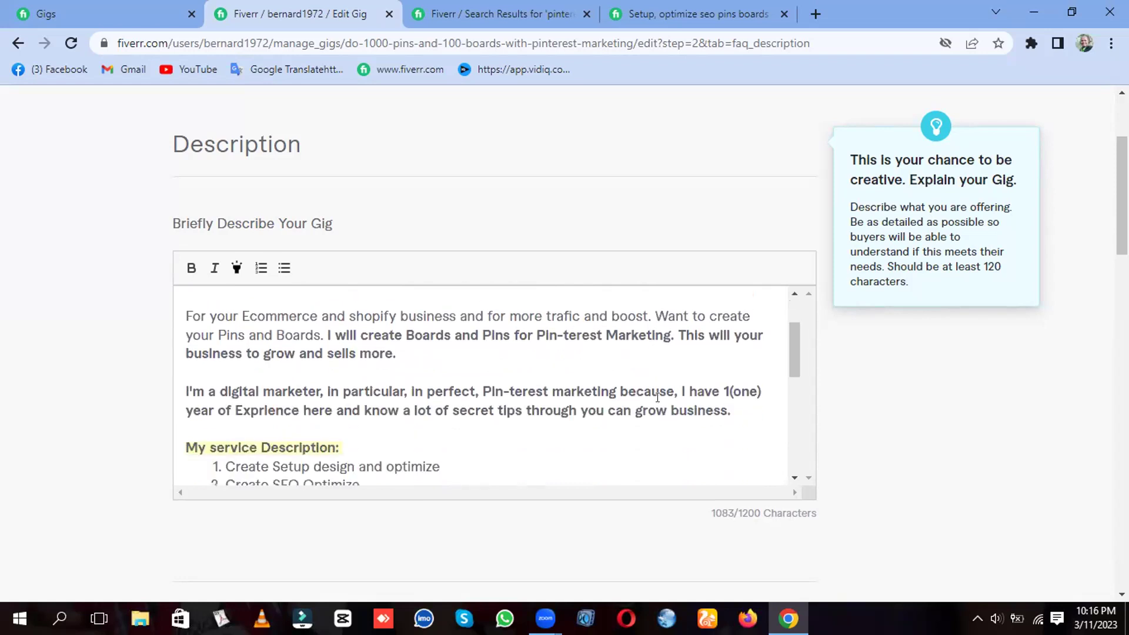
- Highlight the bold passage from "I will create Boards and Pins for Pin-terest Marketing" through "business to grow and sells more" in the description
{"action": "left_click", "coordinate": [727, 391]}
{"action": "left_click", "coordinate": [317, 330]}
{"action": "left_click_drag", "start_coordinate": [328, 336], "coordinate": [396, 349]}
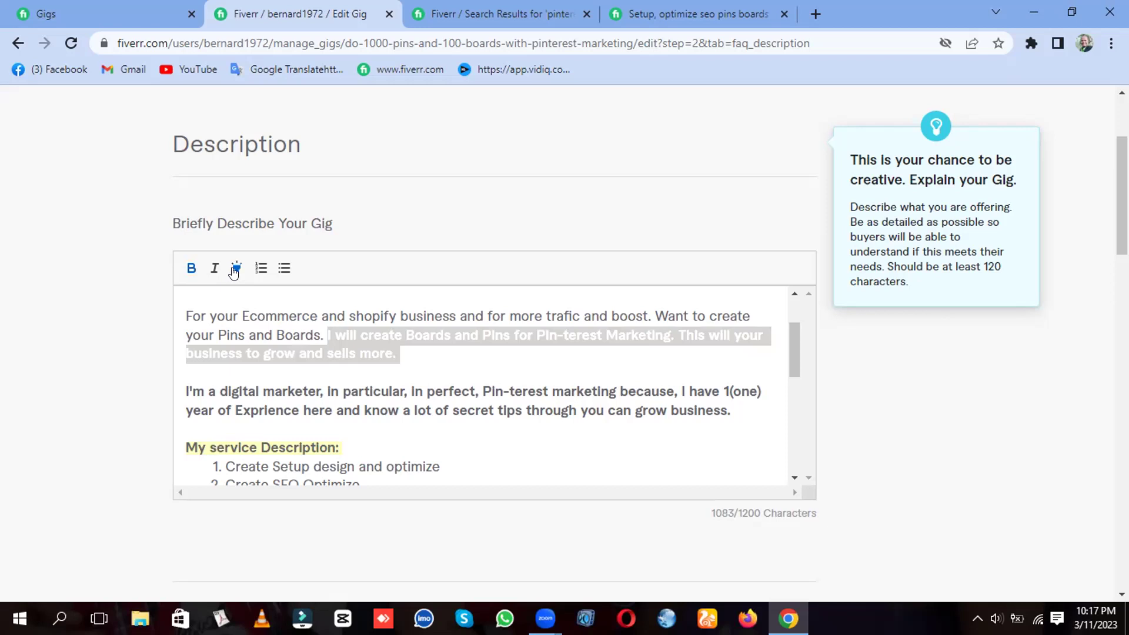
{"action": "left_click", "coordinate": [490, 355]}
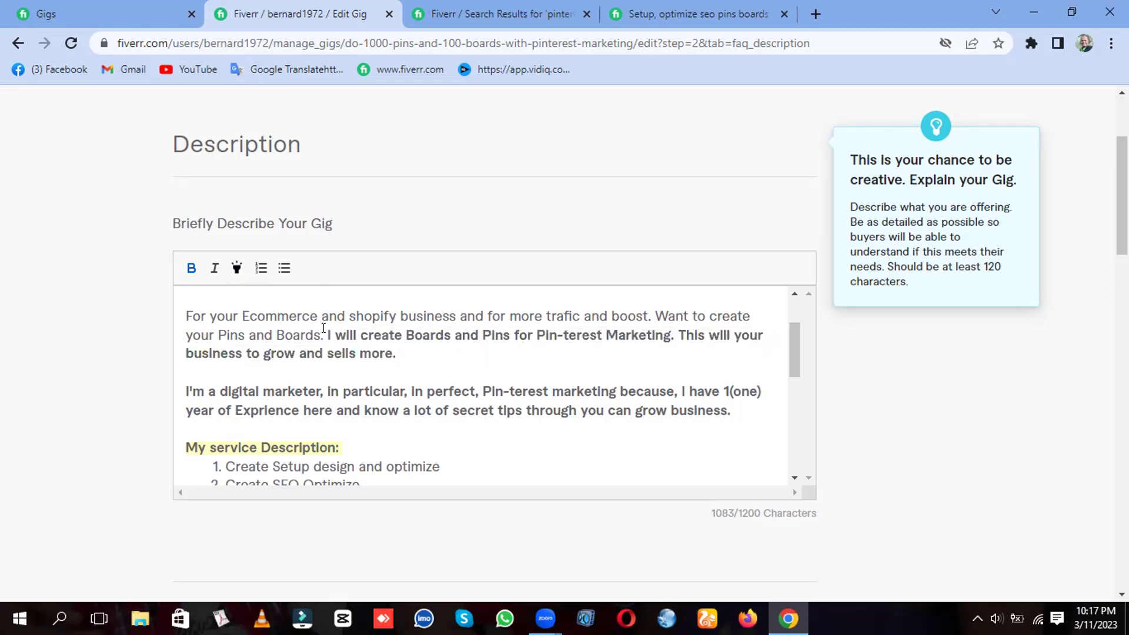
{"action": "left_click_drag", "start_coordinate": [327, 335], "coordinate": [396, 354]}
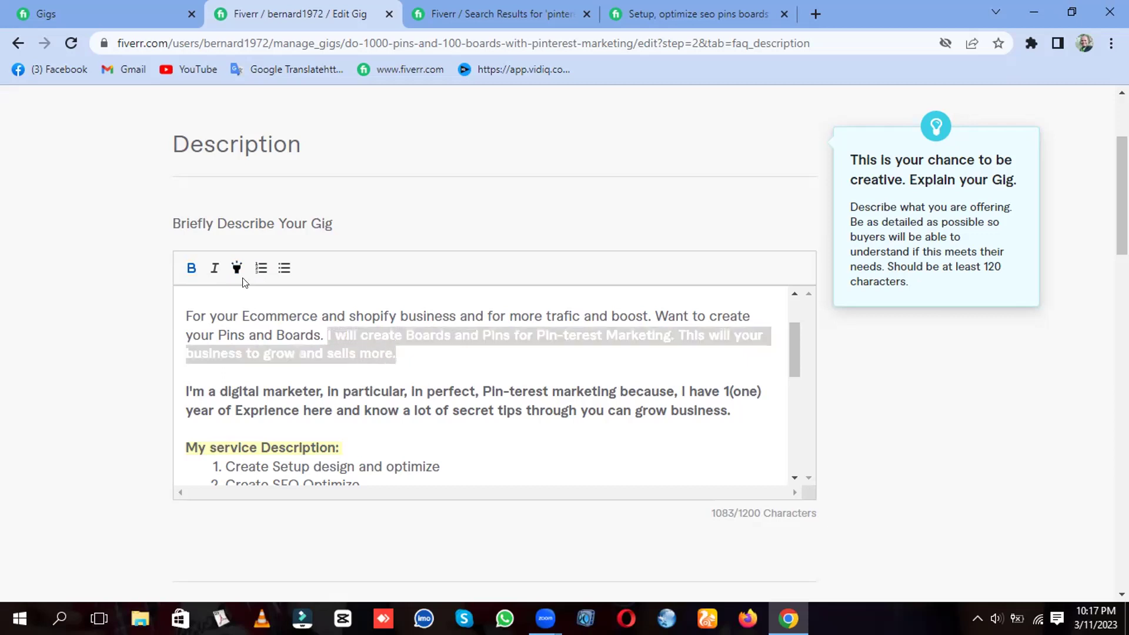
{"action": "left_click", "coordinate": [469, 356]}
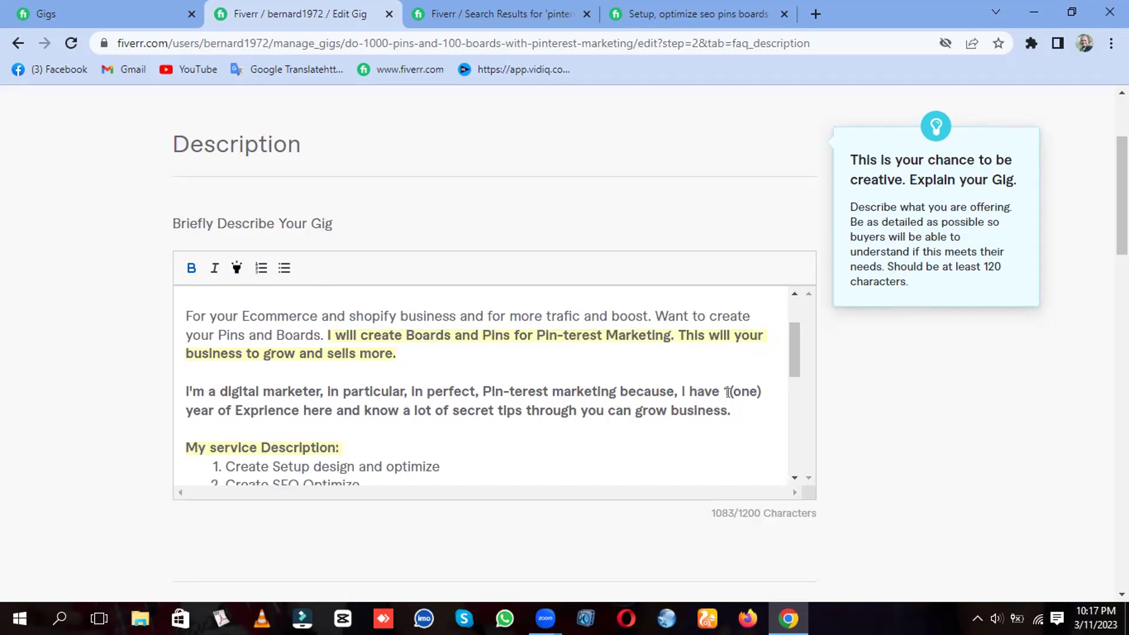
- Check the rest of the description down to the FAQ section and try to save the gig
{"action": "scroll", "coordinate": [457, 435], "scroll_direction": "down", "scroll_amount": 1}
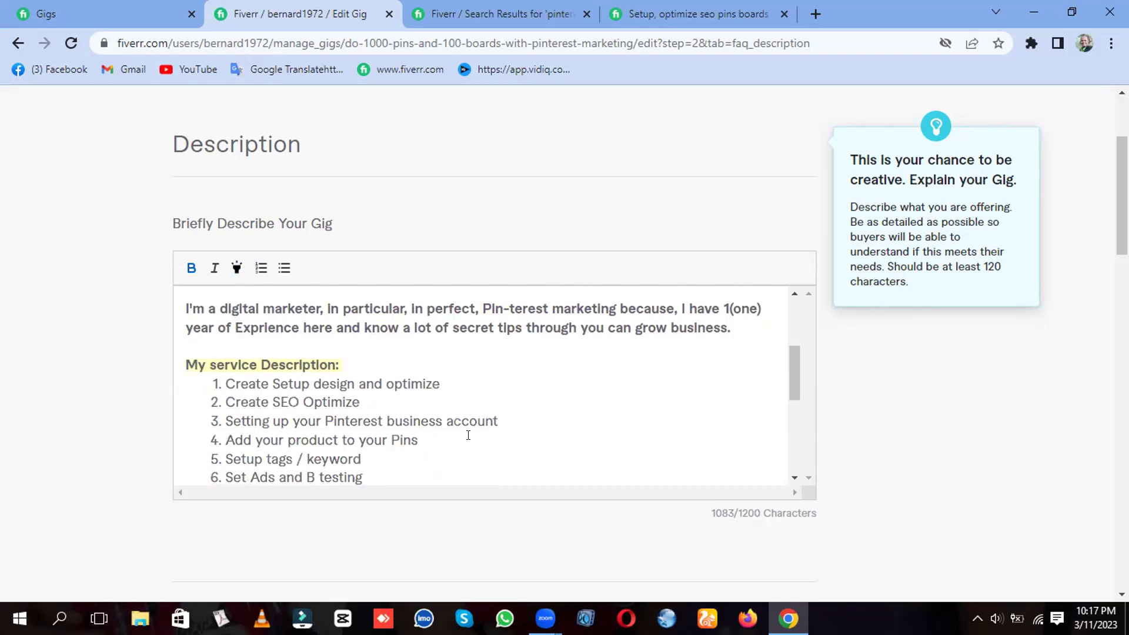
{"action": "scroll", "coordinate": [481, 432], "scroll_direction": "down", "scroll_amount": 1}
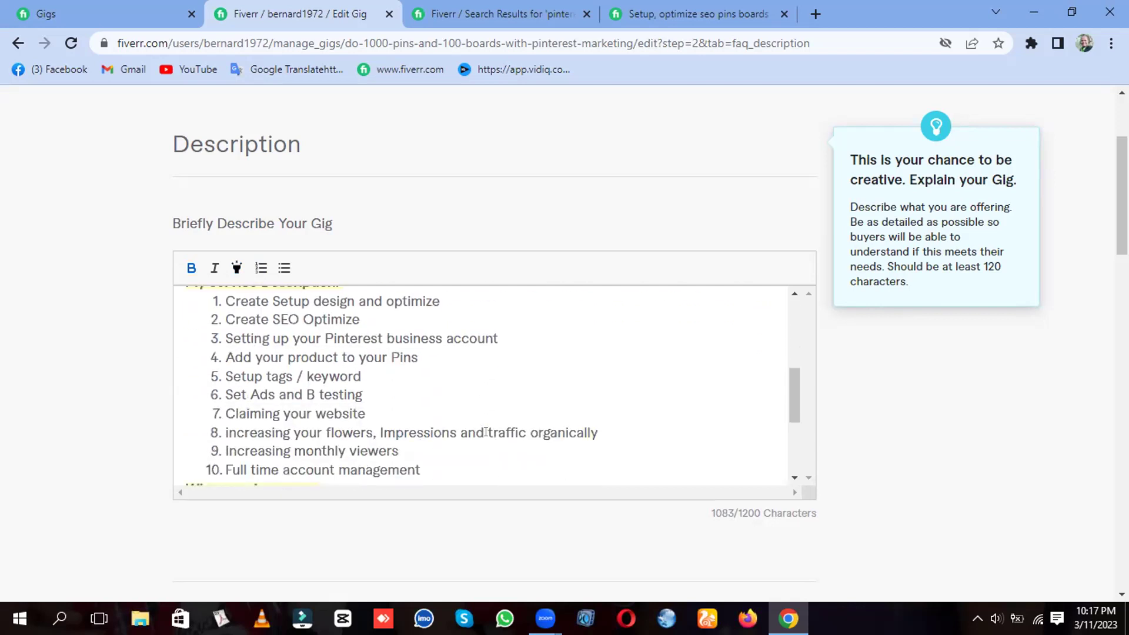
{"action": "scroll", "coordinate": [487, 431], "scroll_direction": "down", "scroll_amount": 2}
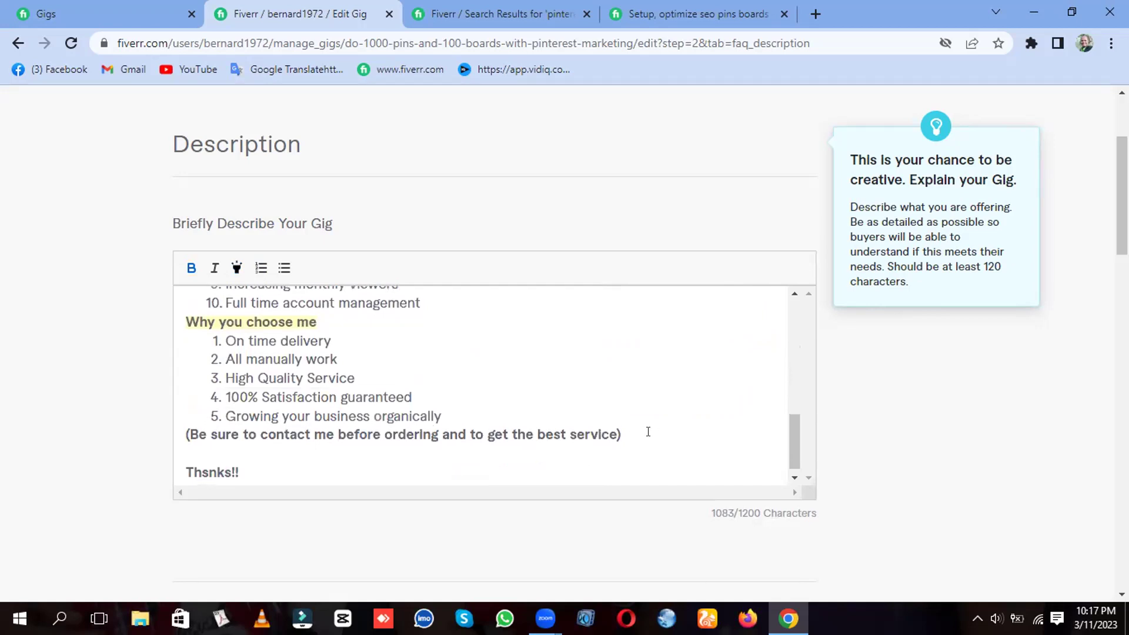
{"action": "scroll", "coordinate": [650, 430], "scroll_direction": "down", "scroll_amount": 1}
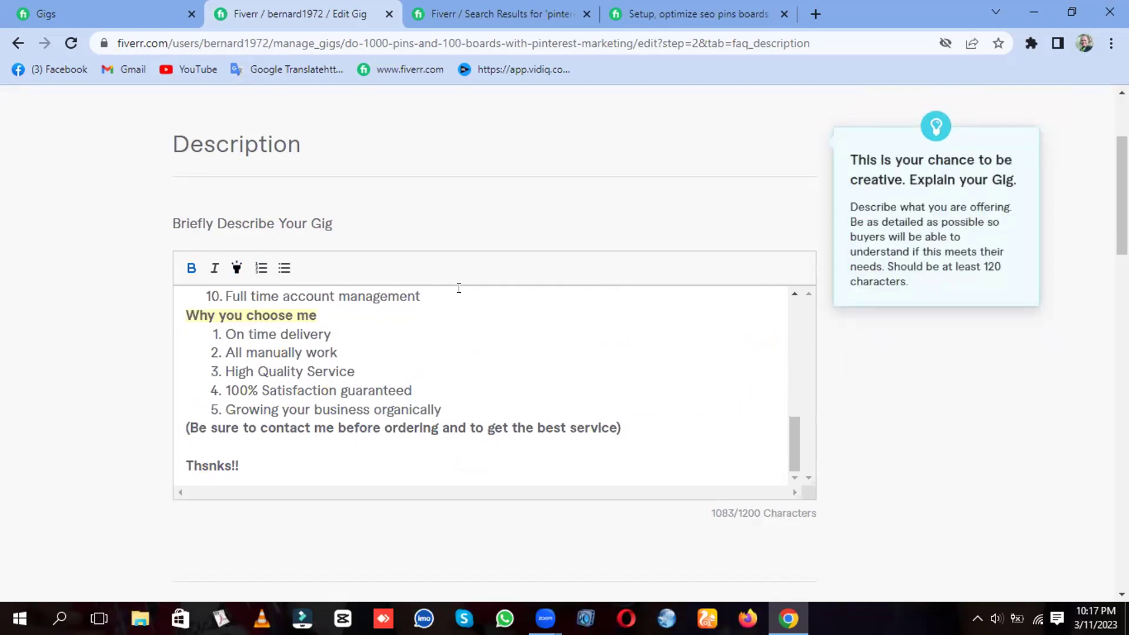
{"action": "scroll", "coordinate": [637, 249], "scroll_direction": "up", "scroll_amount": 3}
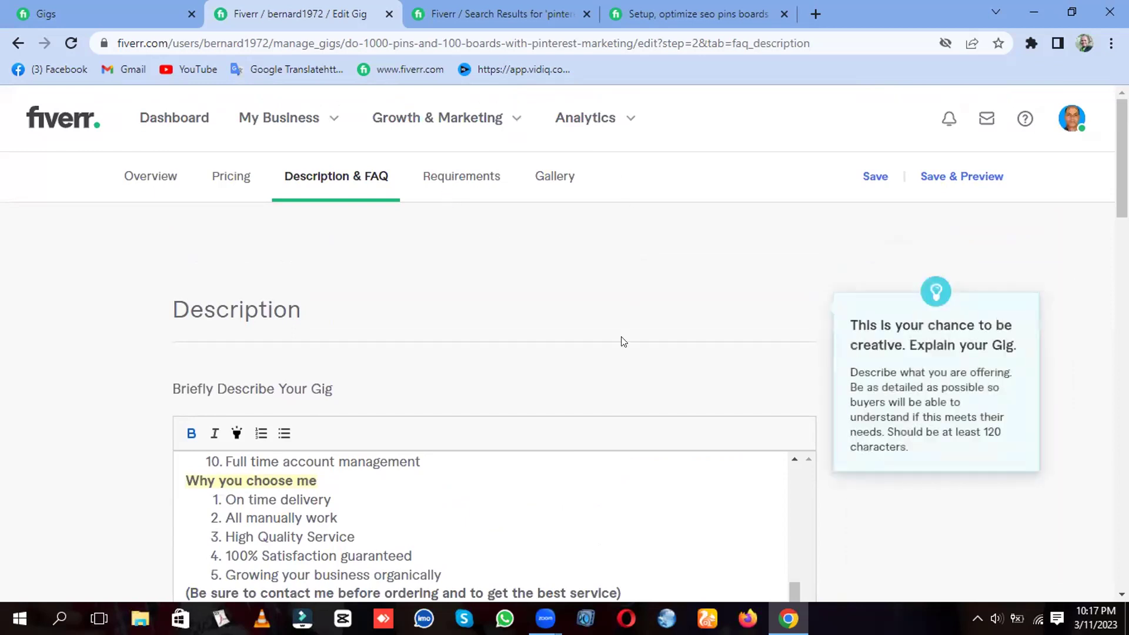
{"action": "scroll", "coordinate": [619, 338], "scroll_direction": "down", "scroll_amount": 10}
{"action": "scroll", "coordinate": [619, 338], "scroll_direction": "down", "scroll_amount": 5}
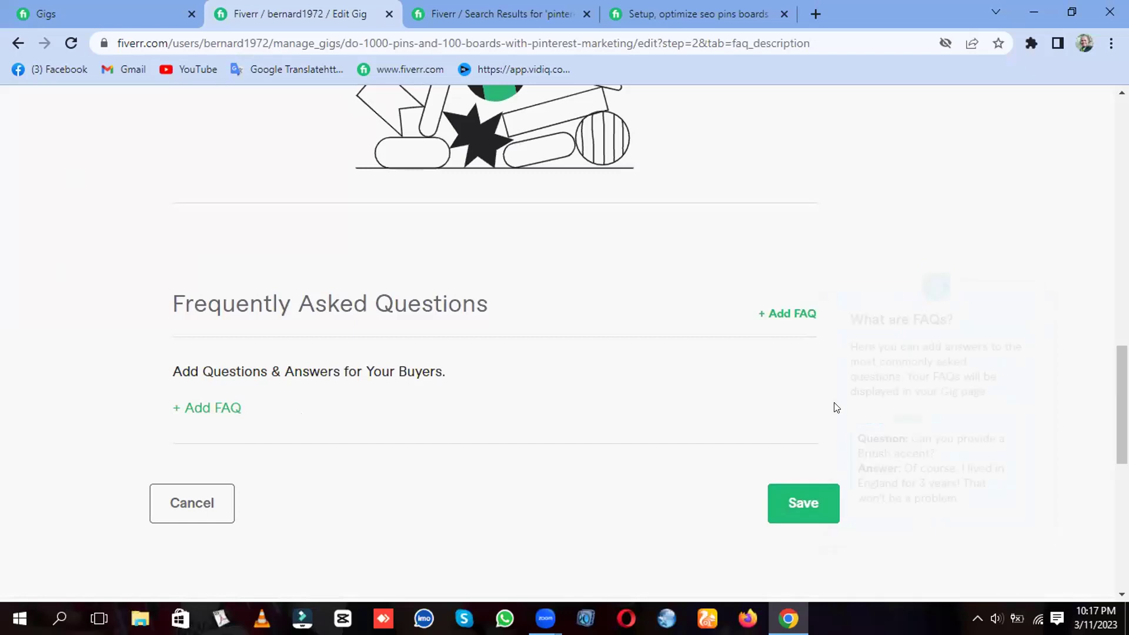
{"action": "left_click", "coordinate": [802, 509]}
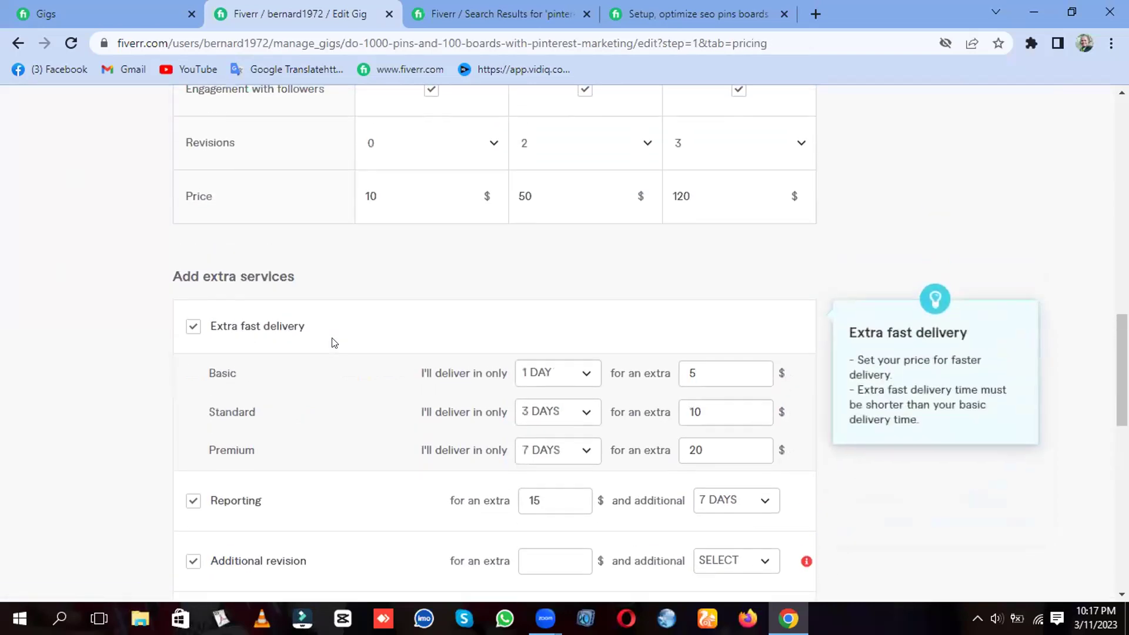
- Review the gig's Requirements section and the video, image and document areas of its Gallery
{"action": "scroll", "coordinate": [329, 341], "scroll_direction": "up", "scroll_amount": 3}
{"action": "scroll", "coordinate": [334, 342], "scroll_direction": "up", "scroll_amount": 10}
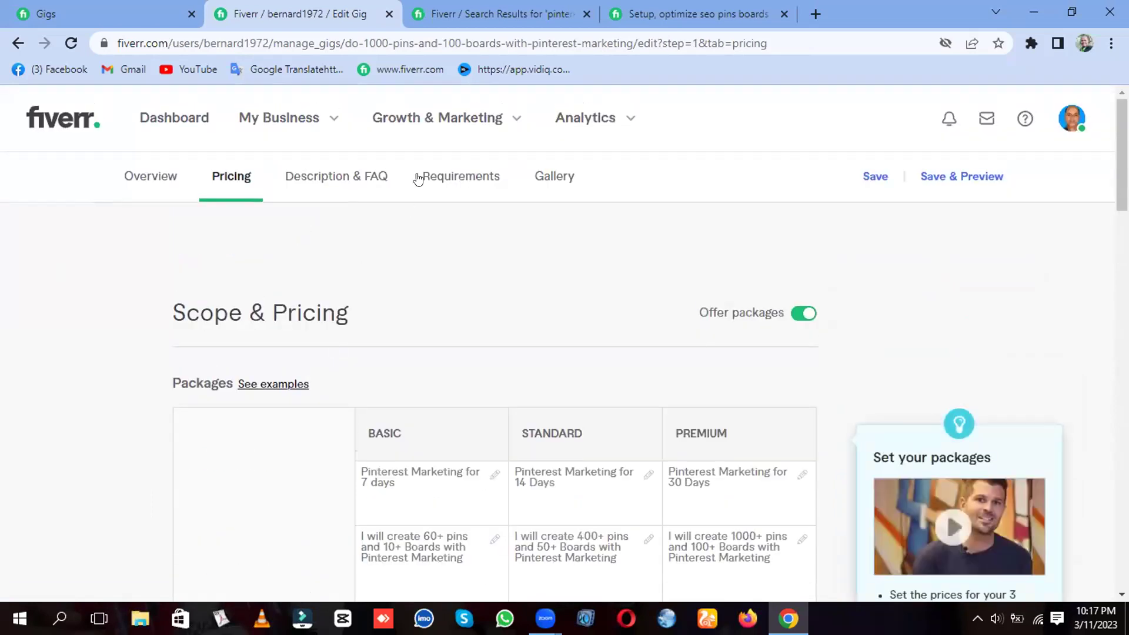
{"action": "left_click", "coordinate": [443, 176]}
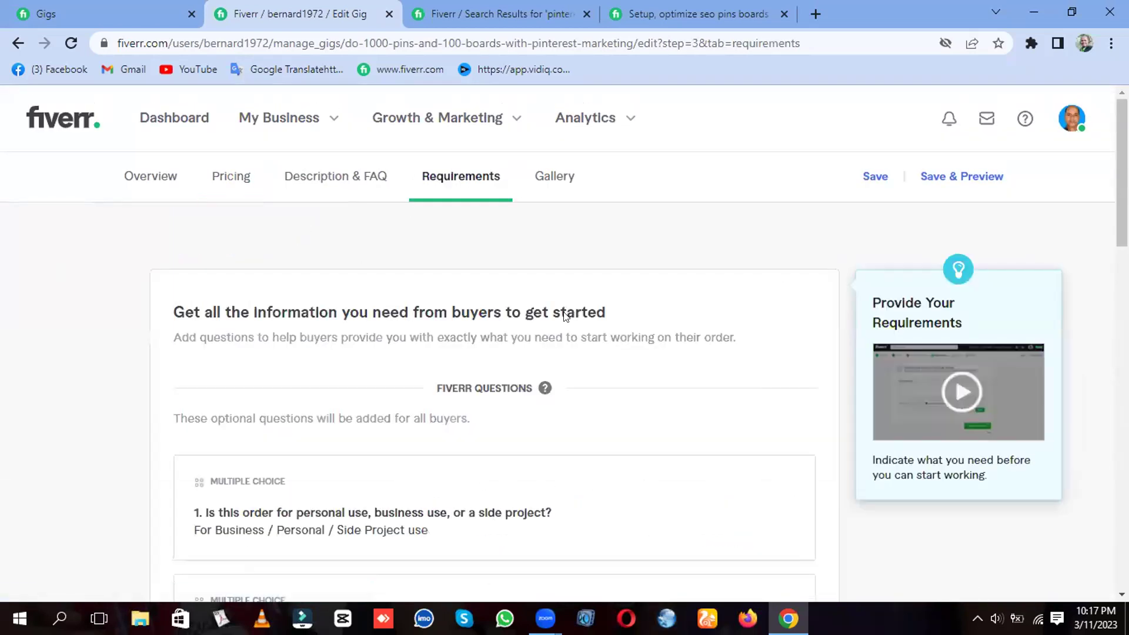
{"action": "left_click", "coordinate": [550, 178]}
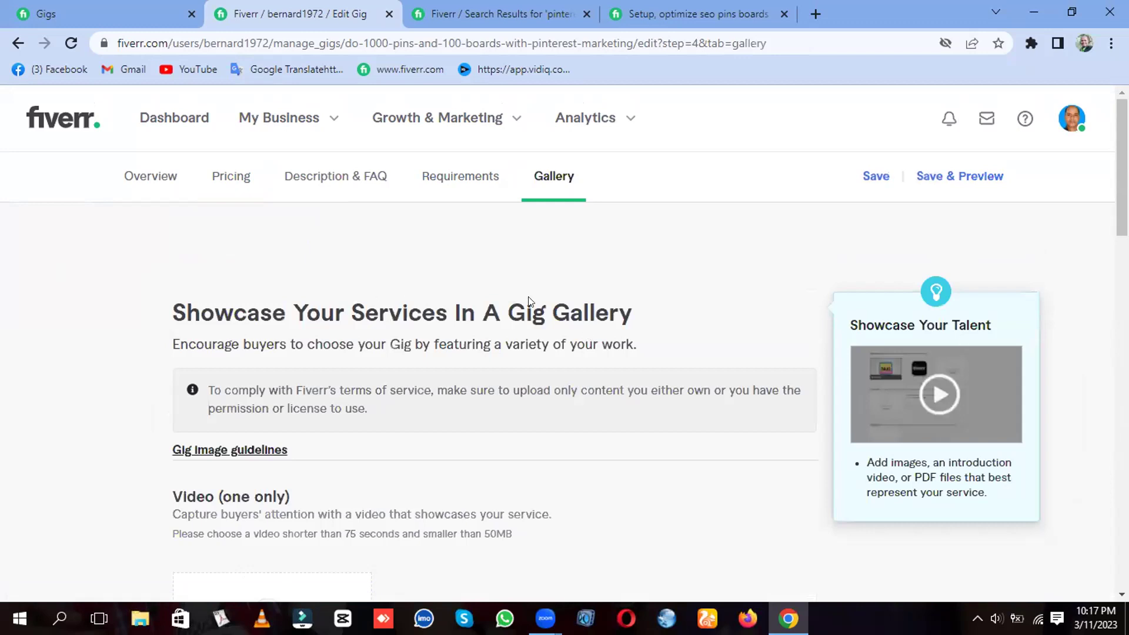
{"action": "scroll", "coordinate": [829, 303], "scroll_direction": "down", "scroll_amount": 3}
{"action": "scroll", "coordinate": [825, 303], "scroll_direction": "down", "scroll_amount": 5}
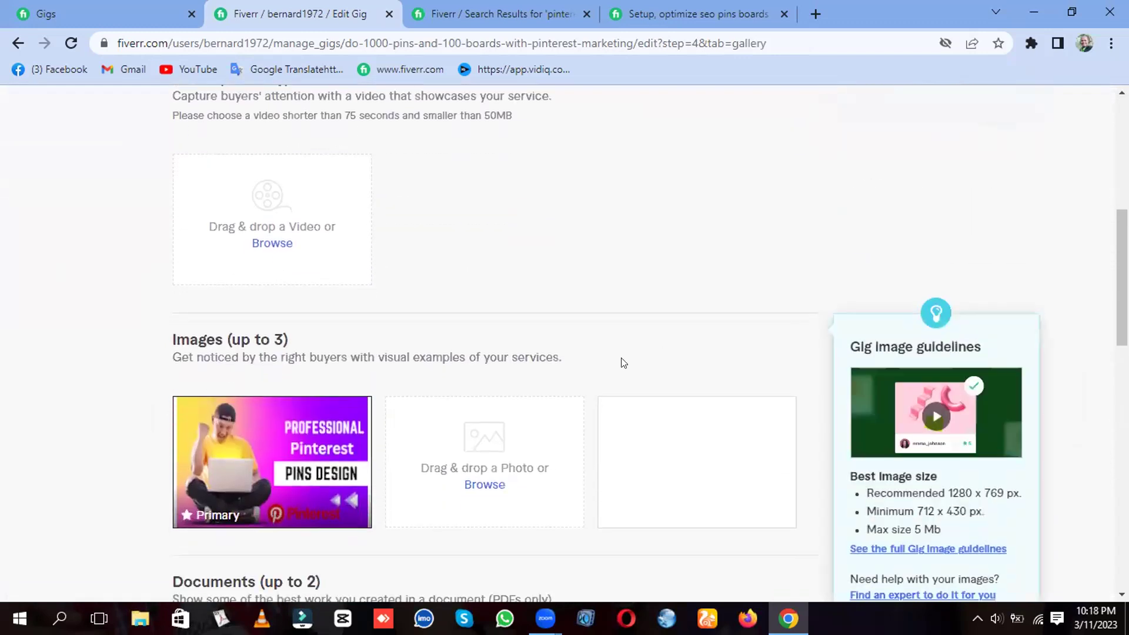
{"action": "mouse_move", "coordinate": [313, 410]}
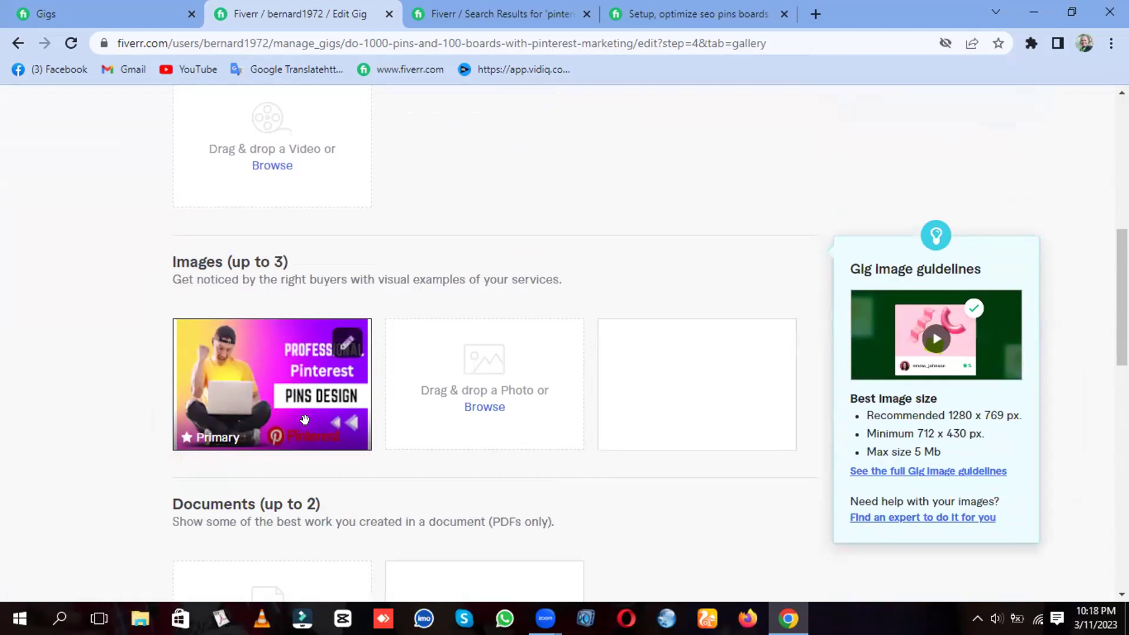
{"action": "scroll", "coordinate": [517, 428], "scroll_direction": "down", "scroll_amount": 3}
{"action": "scroll", "coordinate": [664, 430], "scroll_direction": "down", "scroll_amount": 4}
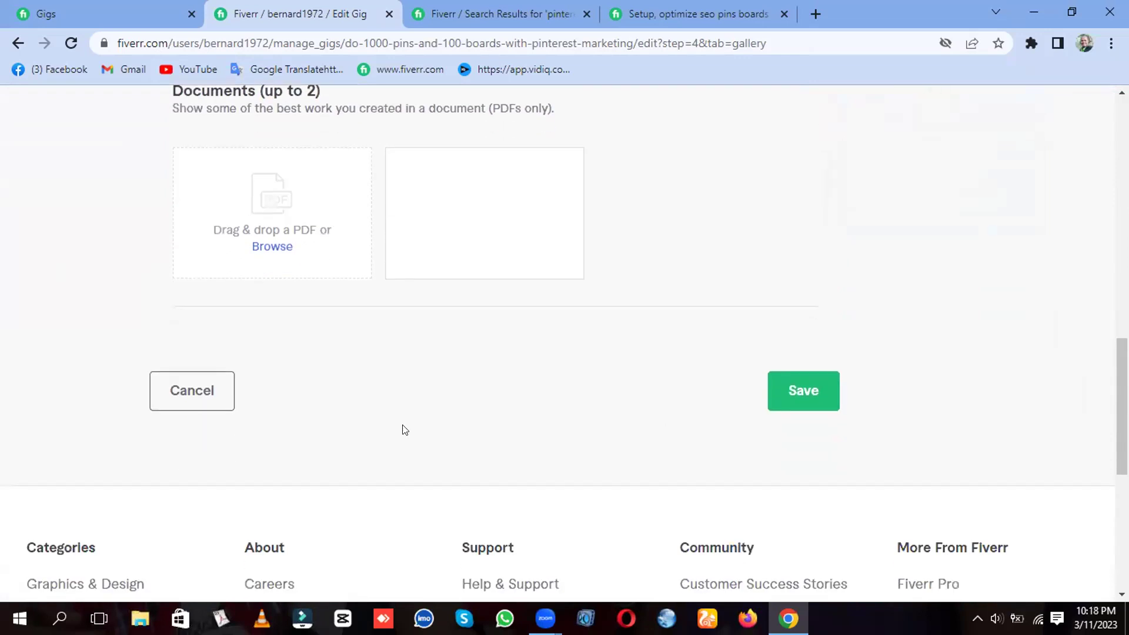
- Activate the paused "do 1000 pins and 100 boards with pinterest marketing" gig from the Gigs list
{"action": "left_click", "coordinate": [66, 6]}
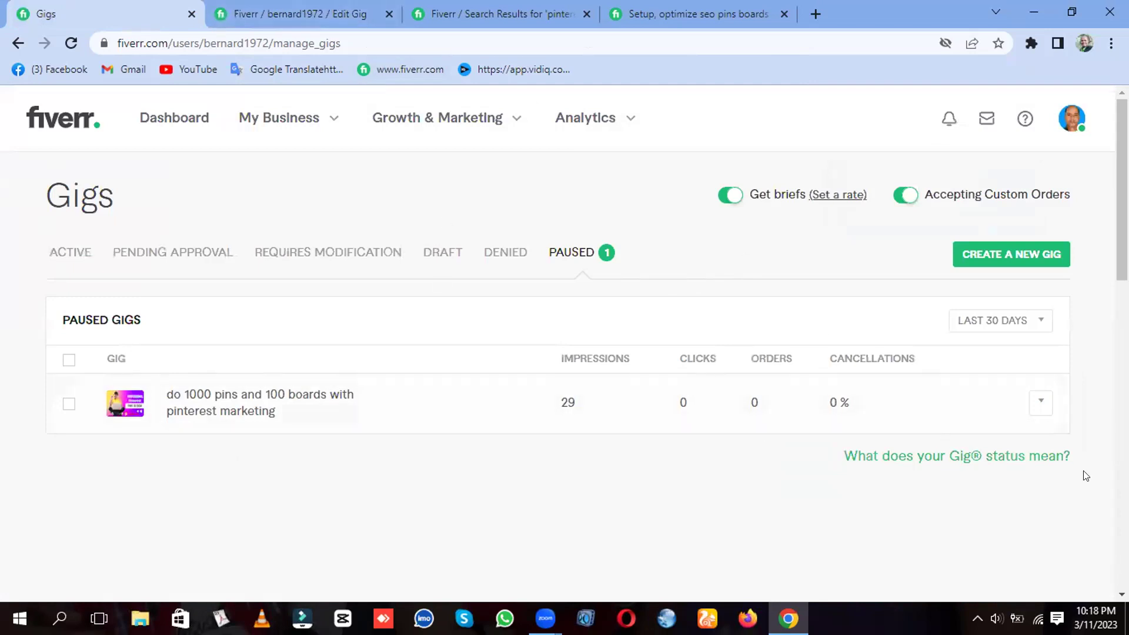
{"action": "left_click", "coordinate": [1042, 404]}
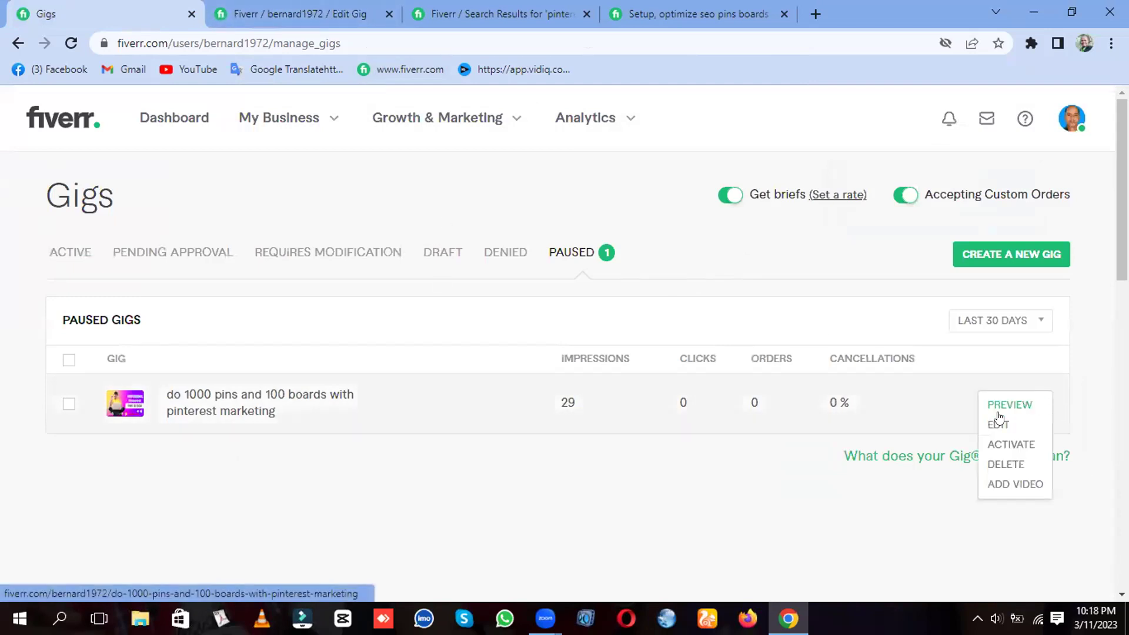
{"action": "left_click", "coordinate": [1011, 444]}
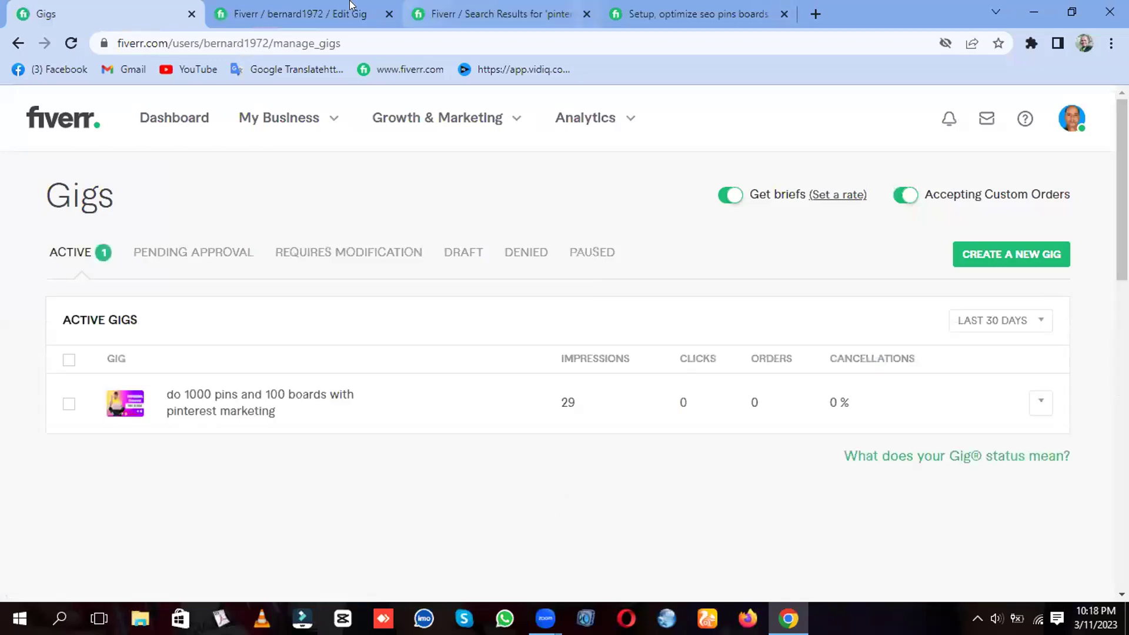
{"action": "left_click", "coordinate": [266, 8]}
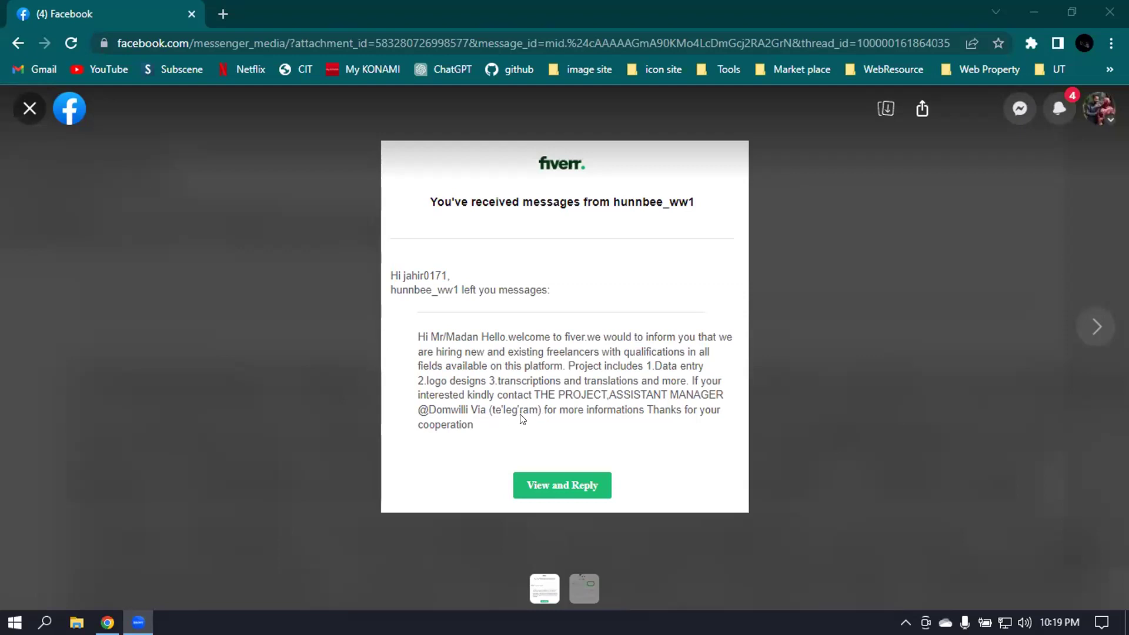
- Open the Fiverr site in a new browser tab from the saved Market place bookmarks
{"action": "left_click", "coordinate": [217, 8]}
{"action": "left_click", "coordinate": [220, 11]}
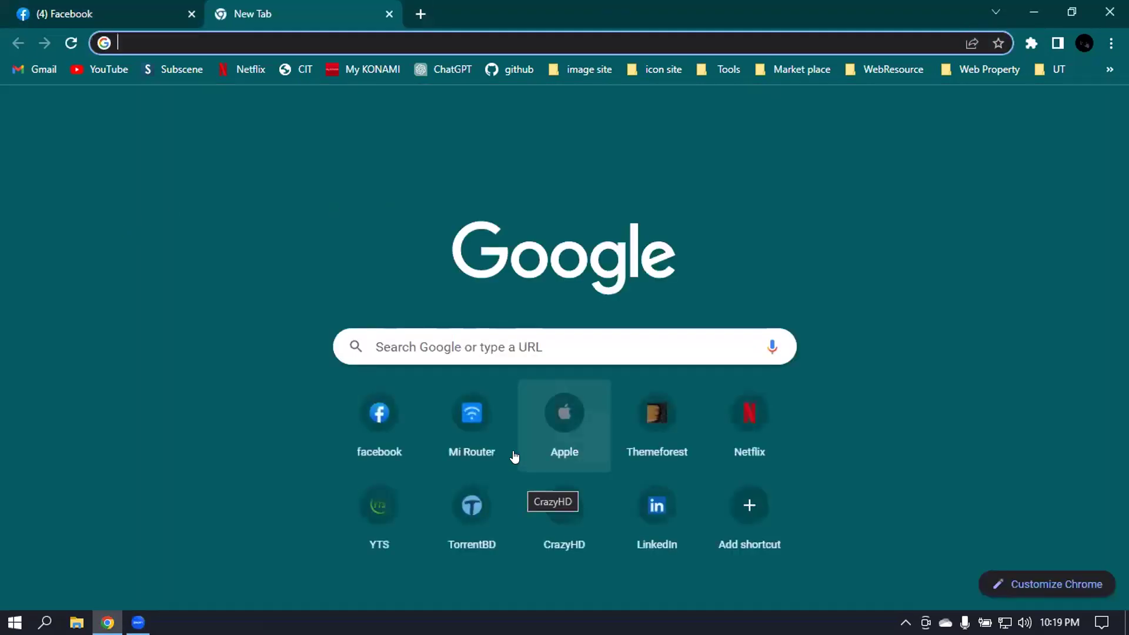
{"action": "left_click", "coordinate": [795, 67]}
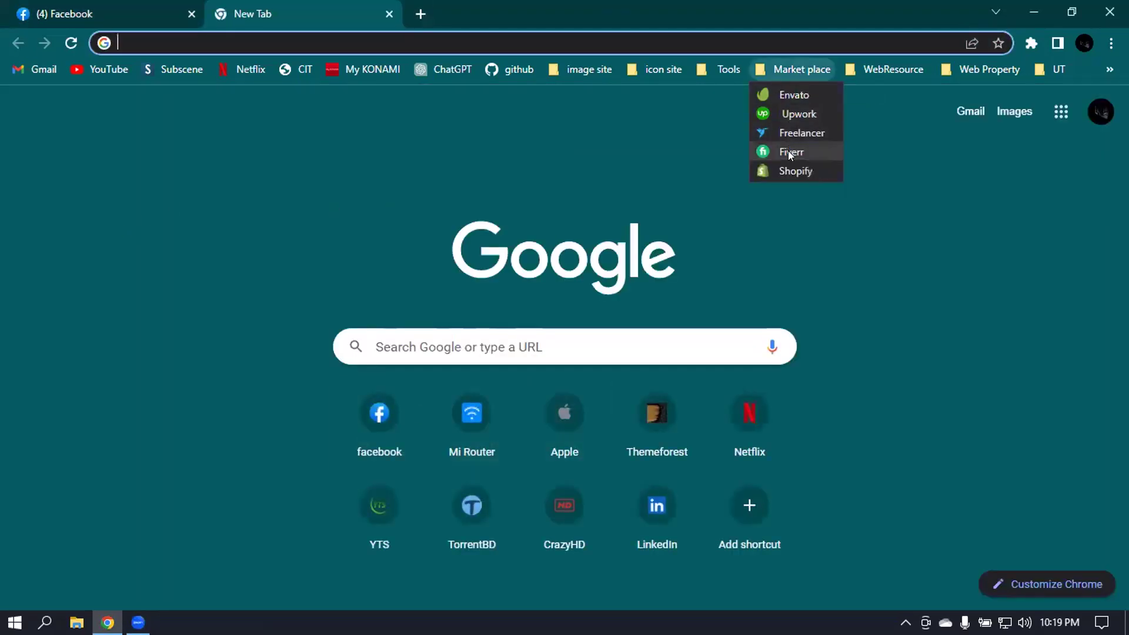
{"action": "left_click", "coordinate": [788, 150]}
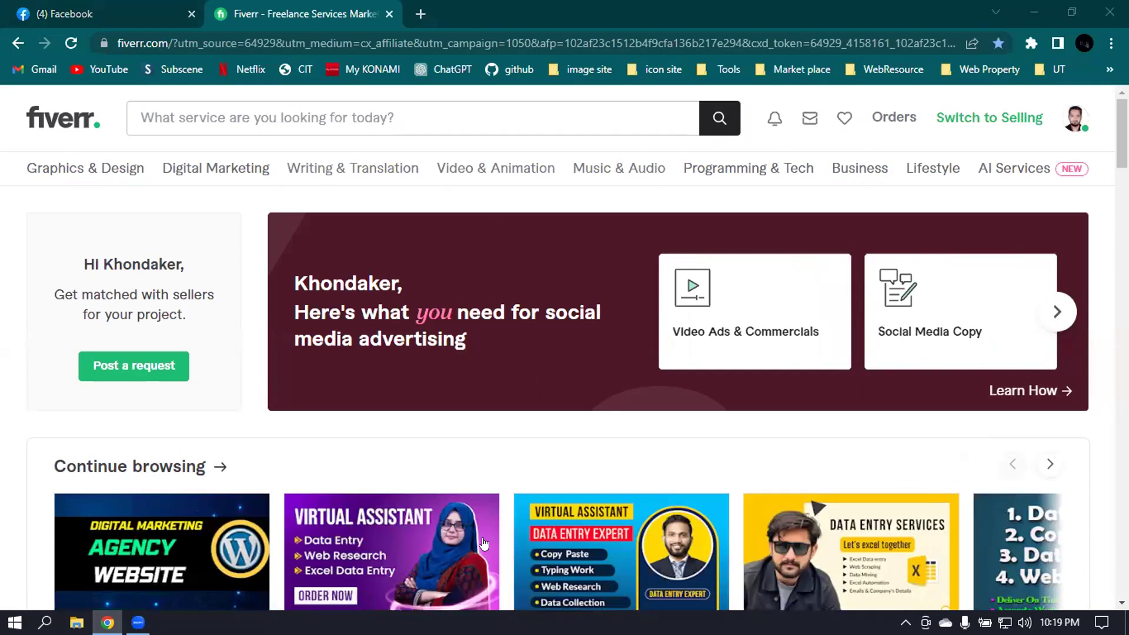
{"action": "left_click", "coordinate": [787, 69]}
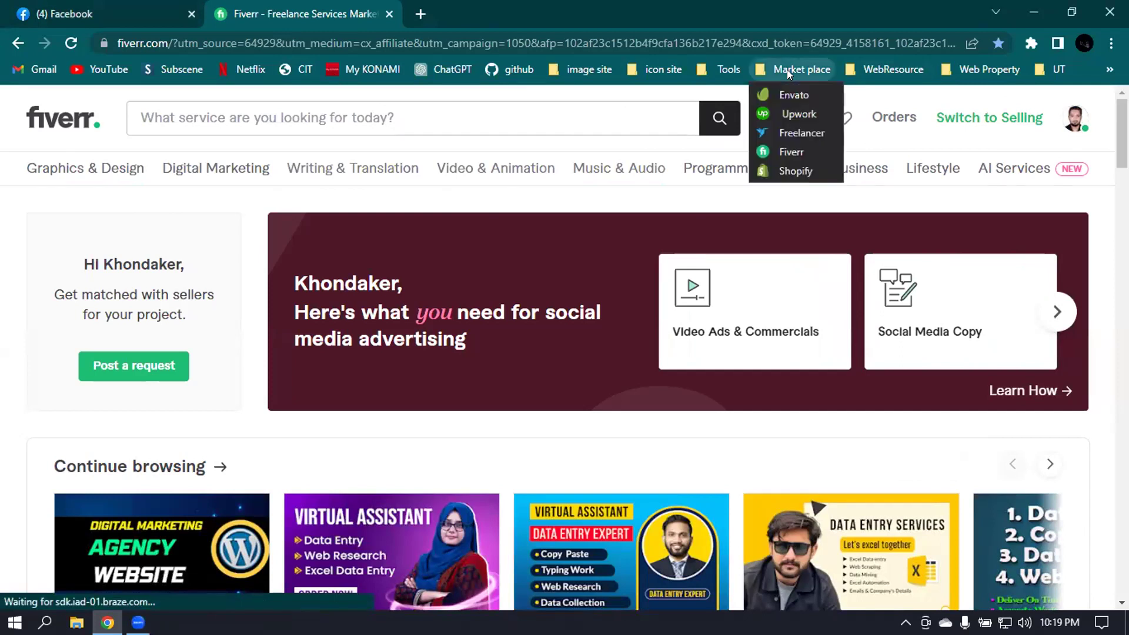
{"action": "left_click", "coordinate": [782, 152]}
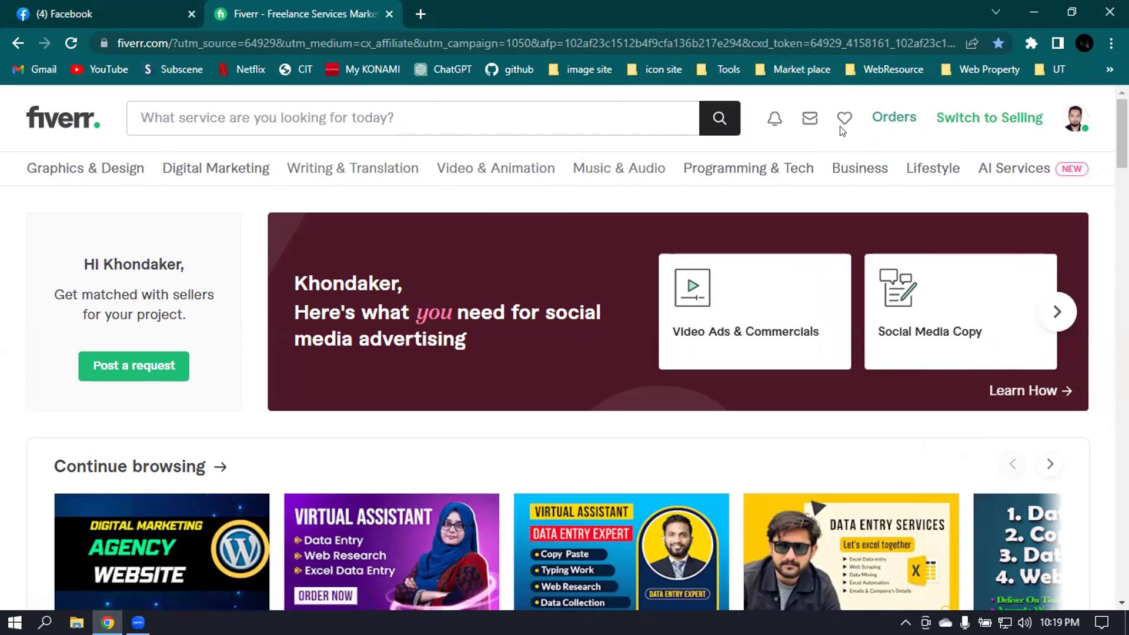
- Open the seller's own Fiverr profile and review its draft gigs, linked accounts, skills and education
{"action": "left_click", "coordinate": [1074, 118]}
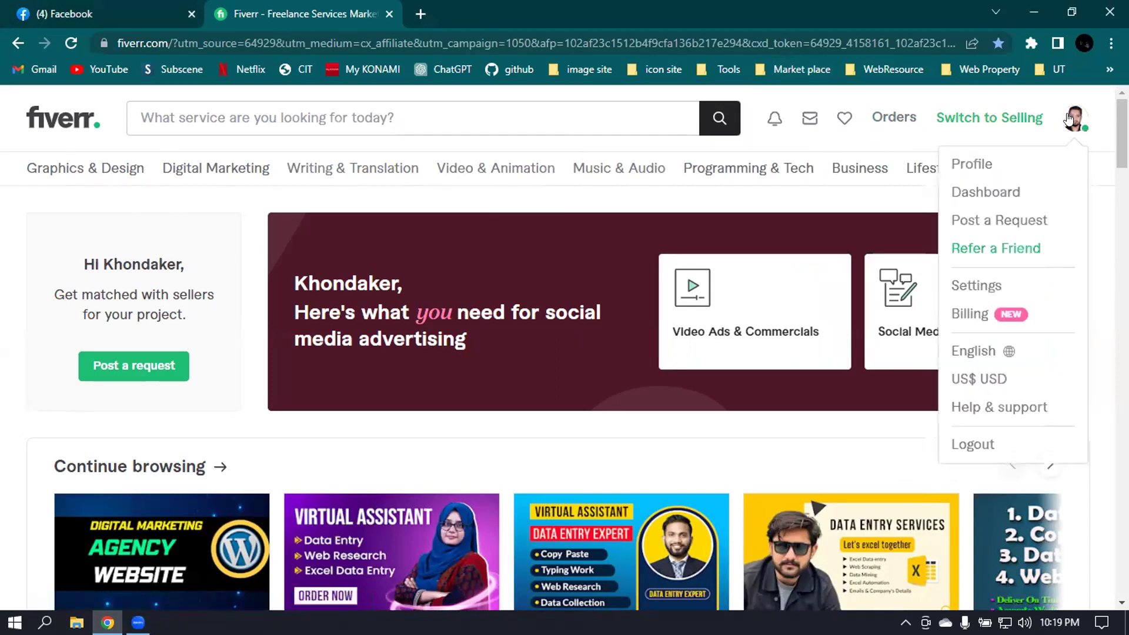
{"action": "left_click", "coordinate": [978, 161]}
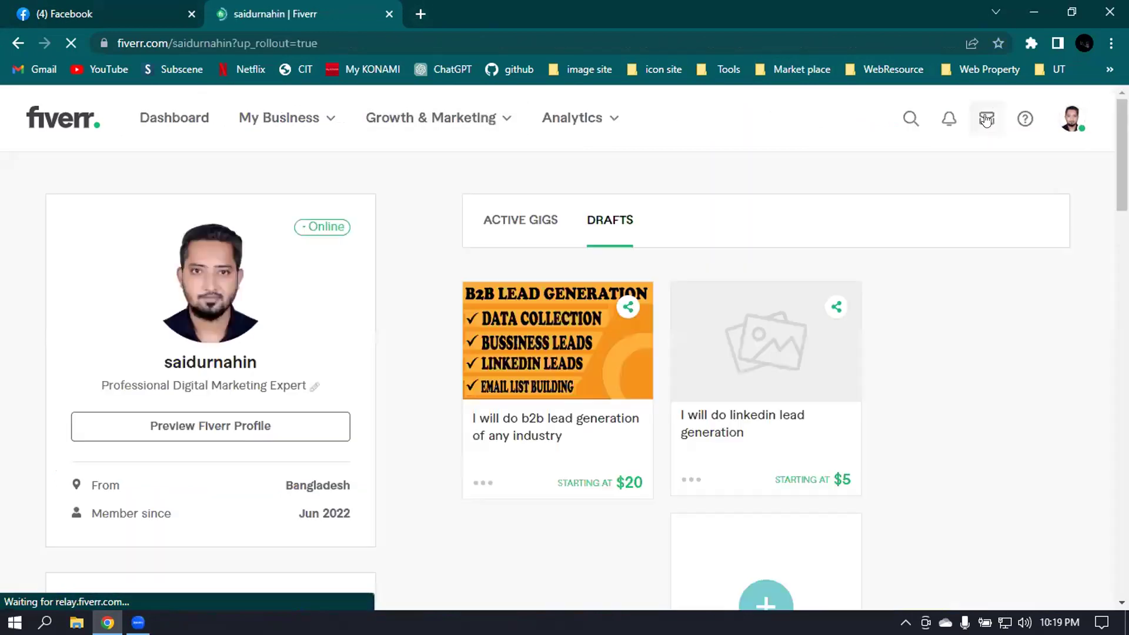
{"action": "scroll", "coordinate": [434, 241], "scroll_direction": "down", "scroll_amount": 15}
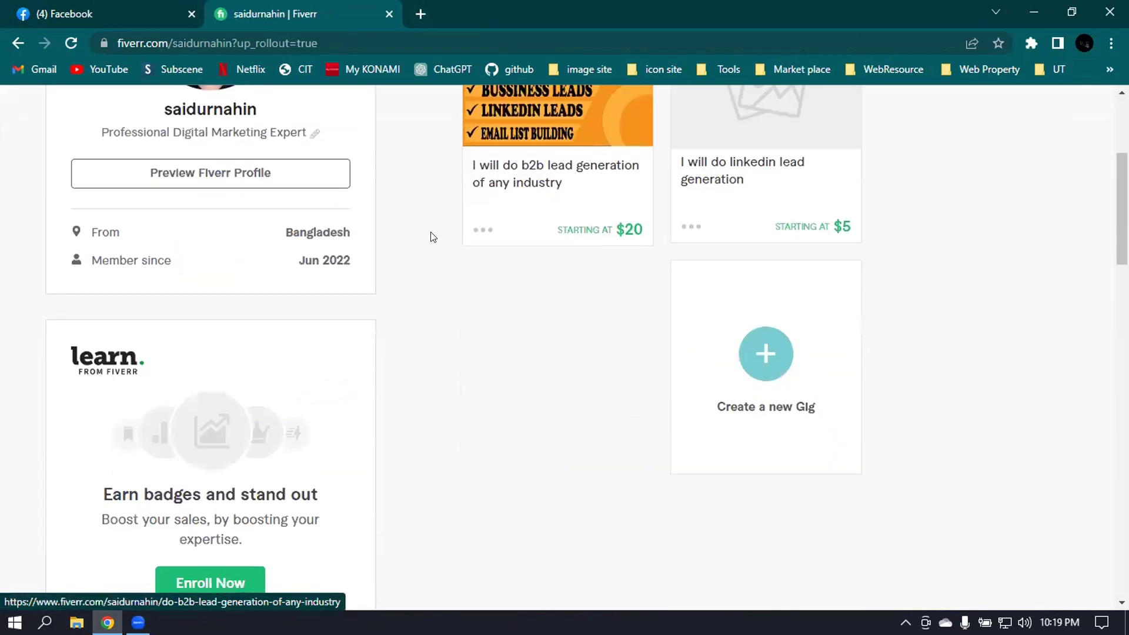
{"action": "scroll", "coordinate": [150, 287], "scroll_direction": "down", "scroll_amount": 15}
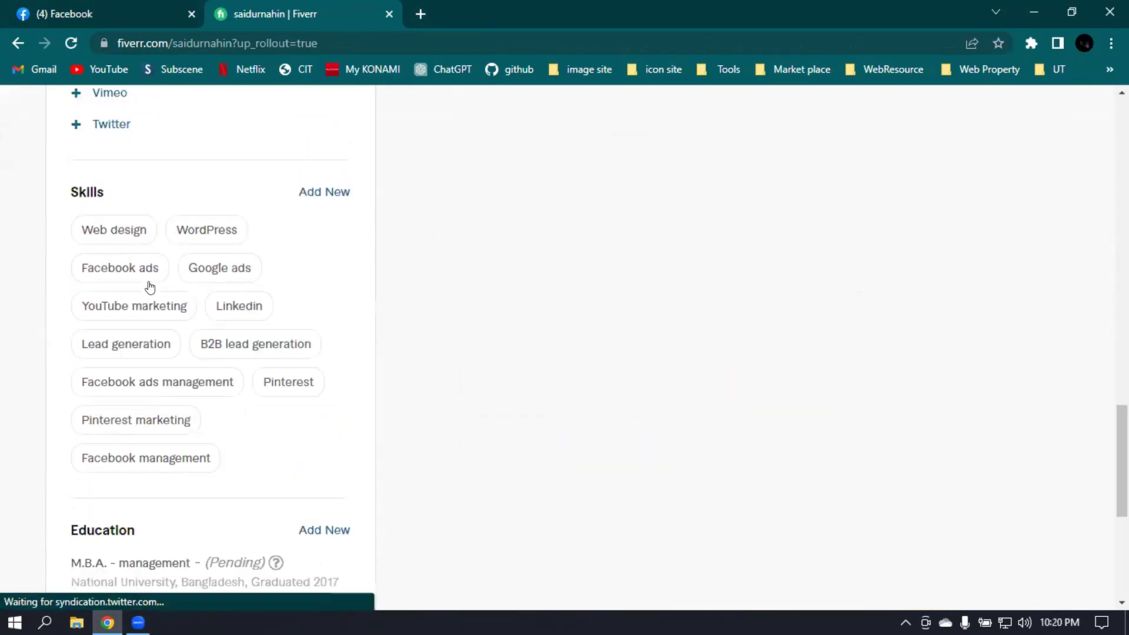
{"action": "scroll", "coordinate": [150, 287], "scroll_direction": "up", "scroll_amount": 20}
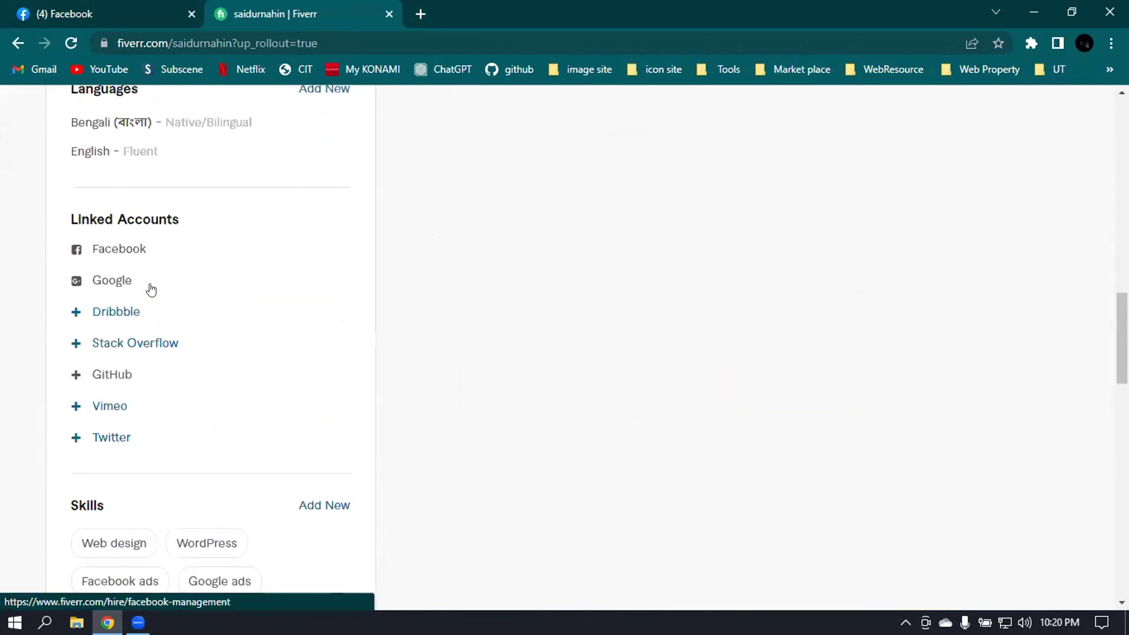
- Check the seller dashboard's inbox and social network sections, and compare them with the Fiverr message image open on Facebook
{"action": "left_click", "coordinate": [168, 120]}
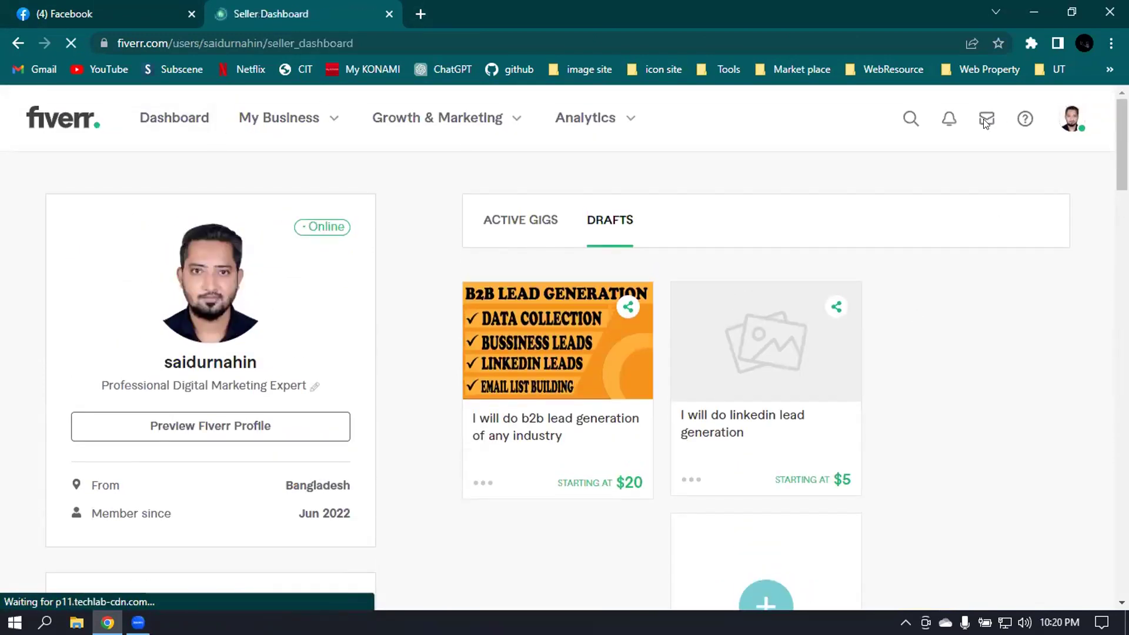
{"action": "scroll", "coordinate": [163, 419], "scroll_direction": "down", "scroll_amount": 3}
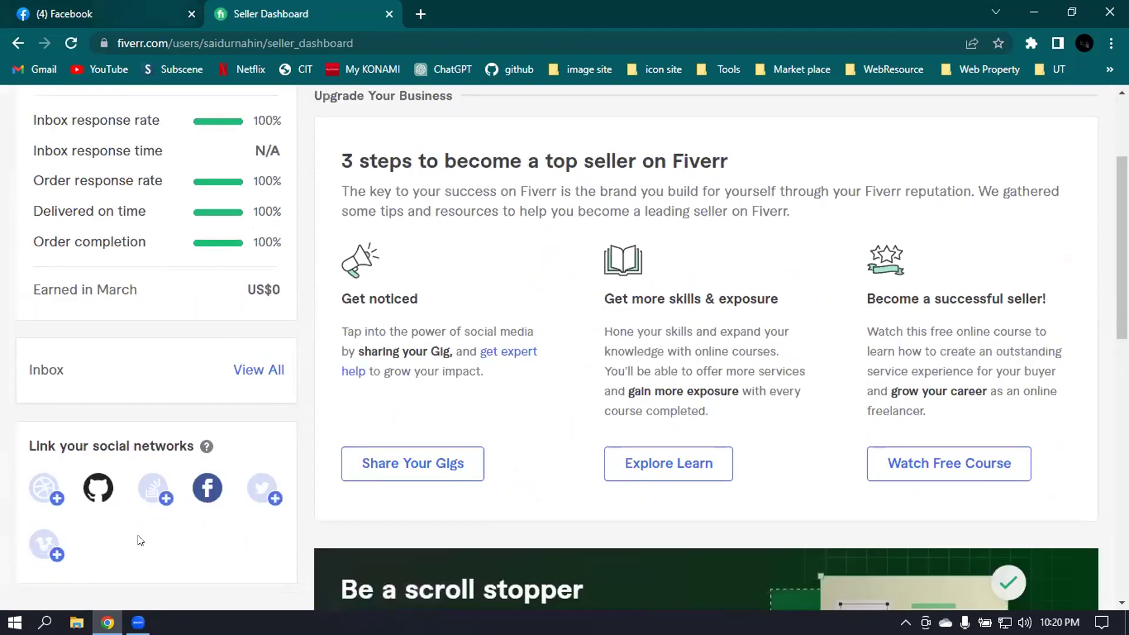
{"action": "left_click", "coordinate": [42, 21]}
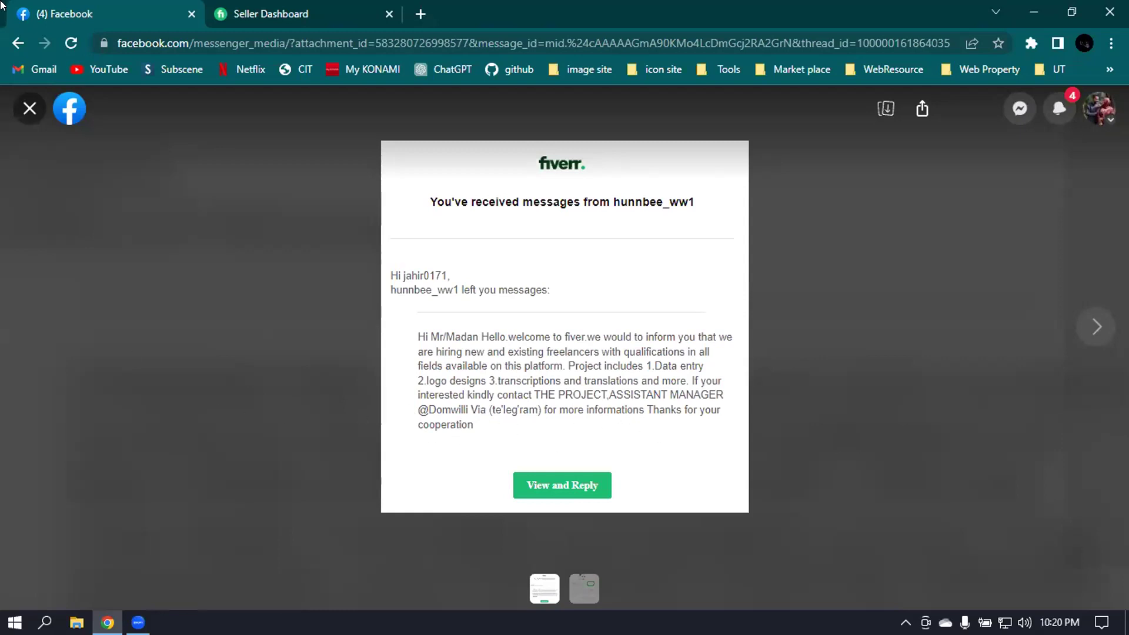
{"action": "left_click", "coordinate": [259, 7]}
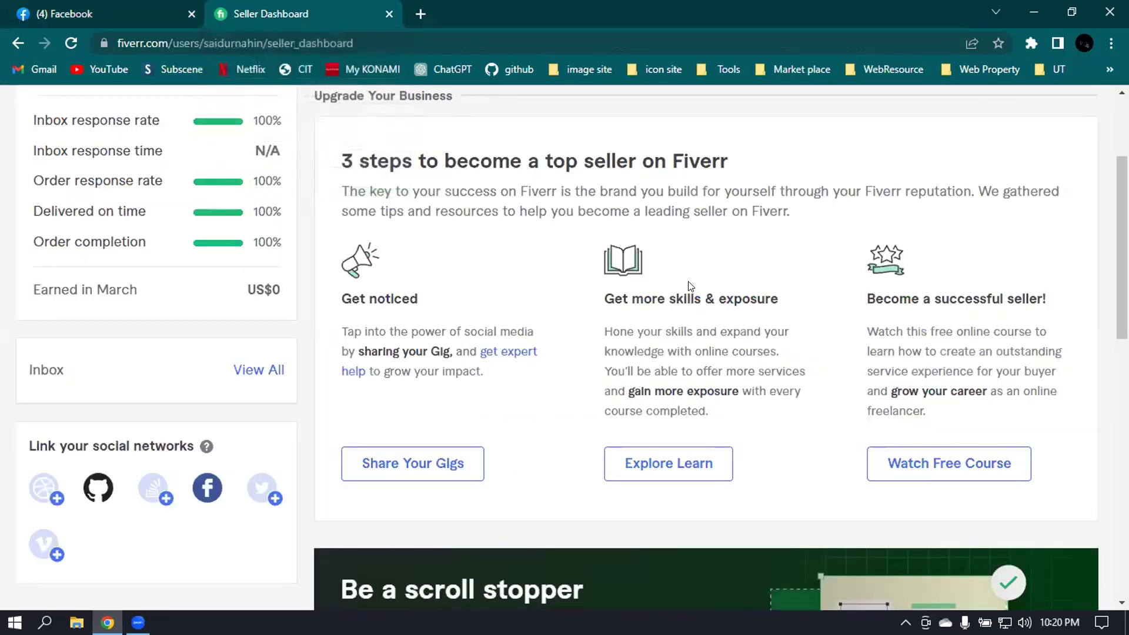
{"action": "scroll", "coordinate": [690, 286], "scroll_direction": "up", "scroll_amount": 3}
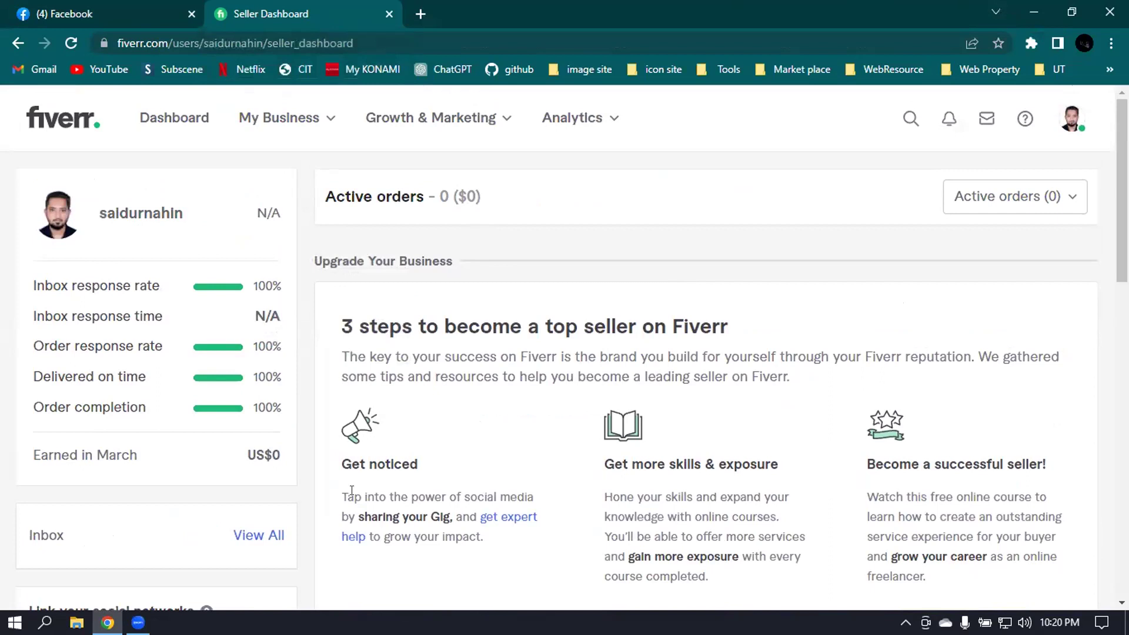
{"action": "left_click", "coordinate": [89, 8]}
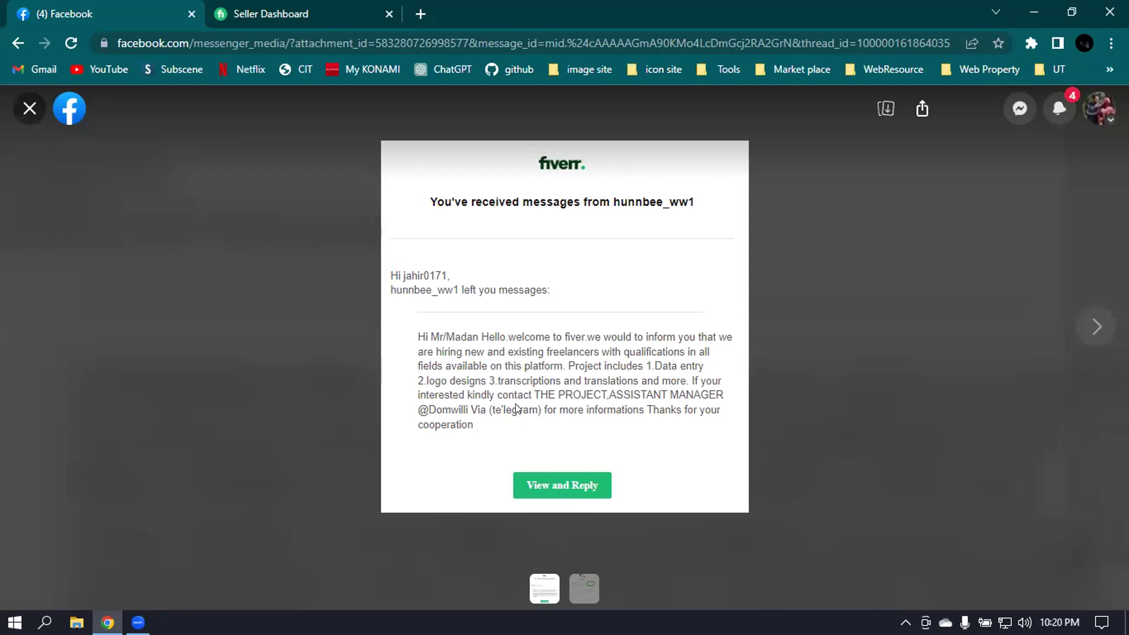
- Switch to File Explorer, browse the Downloads folder and view the image Screenshot_10.jpg
{"action": "left_click", "coordinate": [1034, 12]}
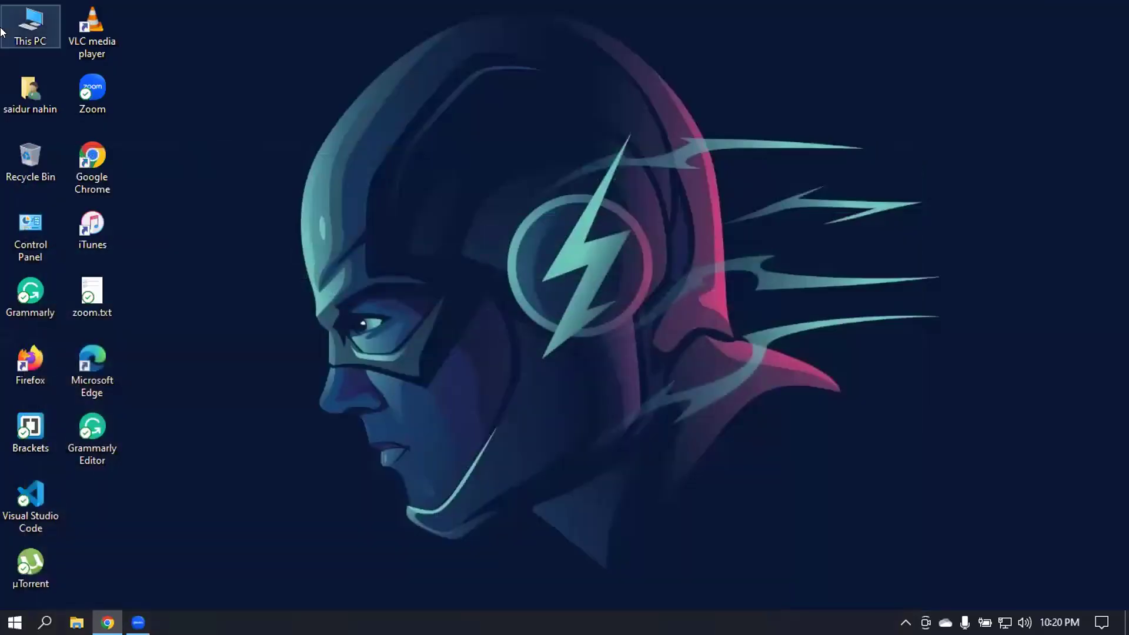
{"action": "double_click", "coordinate": [28, 27]}
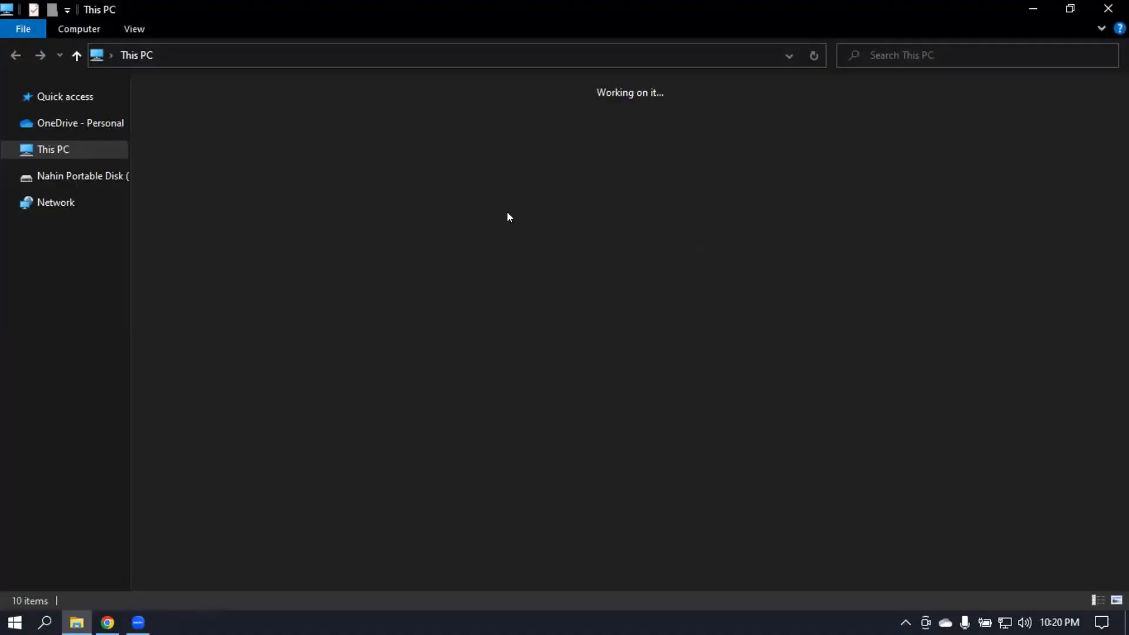
{"action": "double_click", "coordinate": [919, 134]}
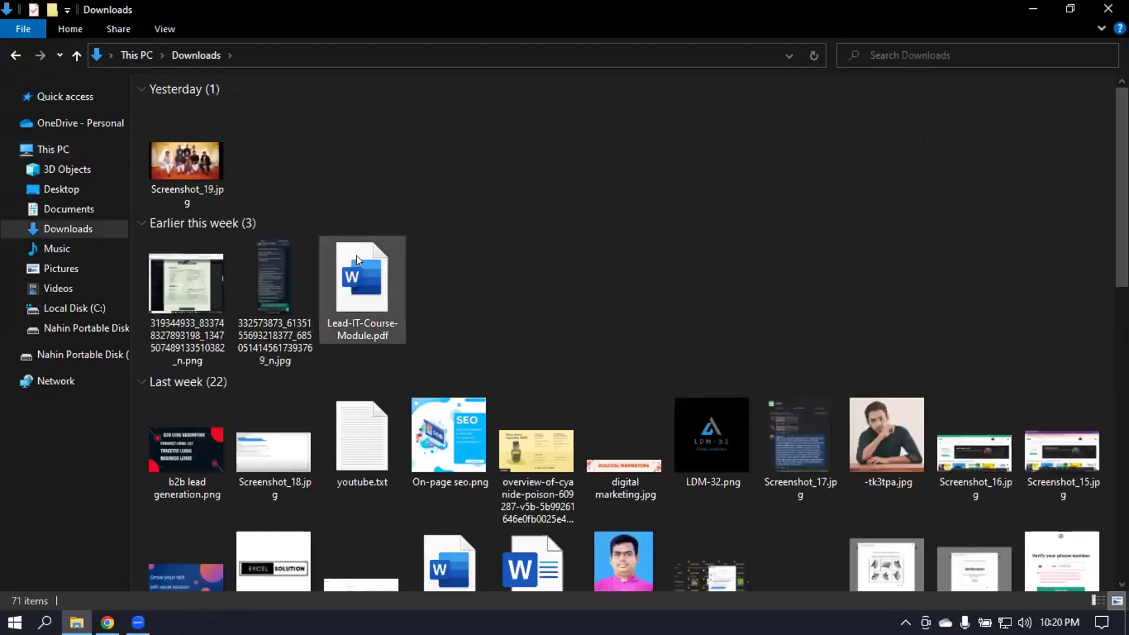
{"action": "scroll", "coordinate": [540, 253], "scroll_direction": "down", "scroll_amount": 3}
{"action": "scroll", "coordinate": [548, 247], "scroll_direction": "down", "scroll_amount": 4}
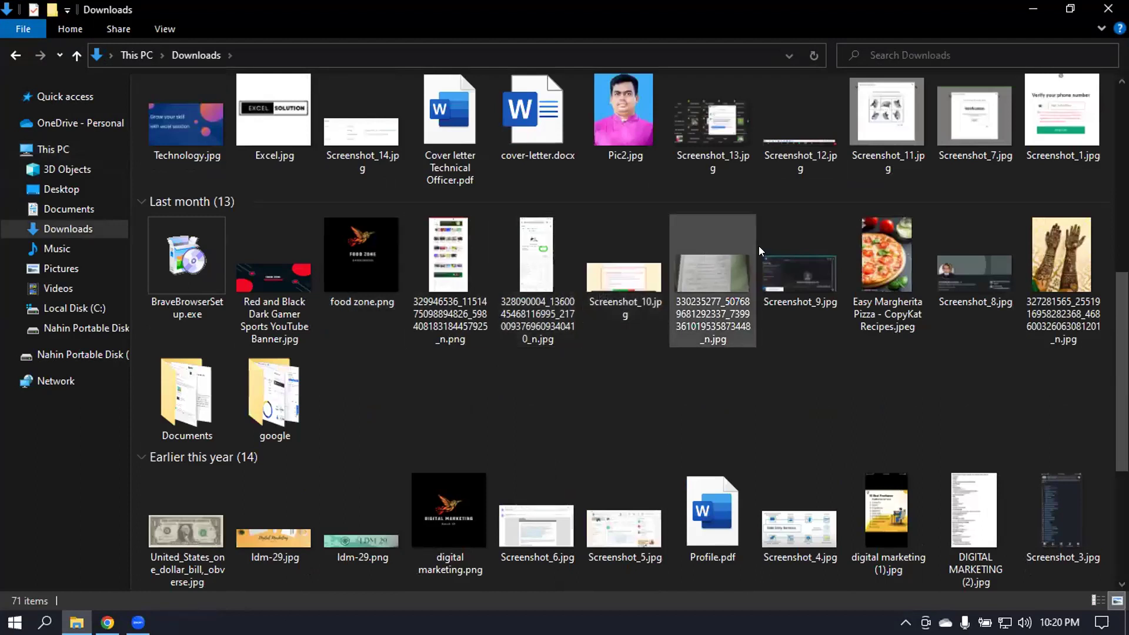
{"action": "double_click", "coordinate": [623, 273]}
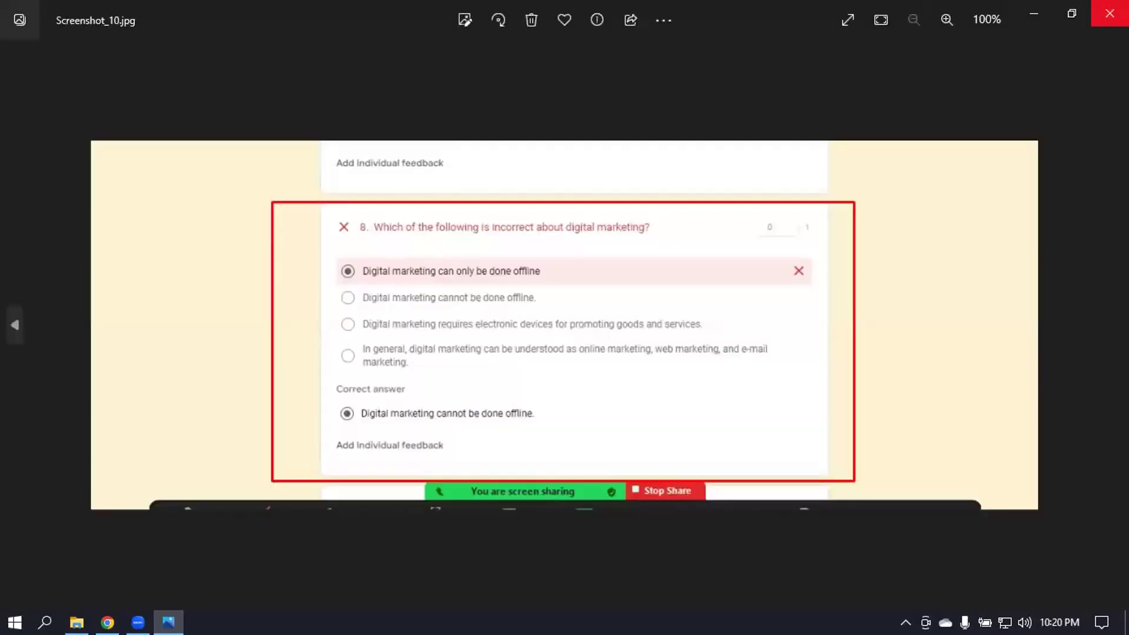
{"action": "left_click", "coordinate": [1110, 13]}
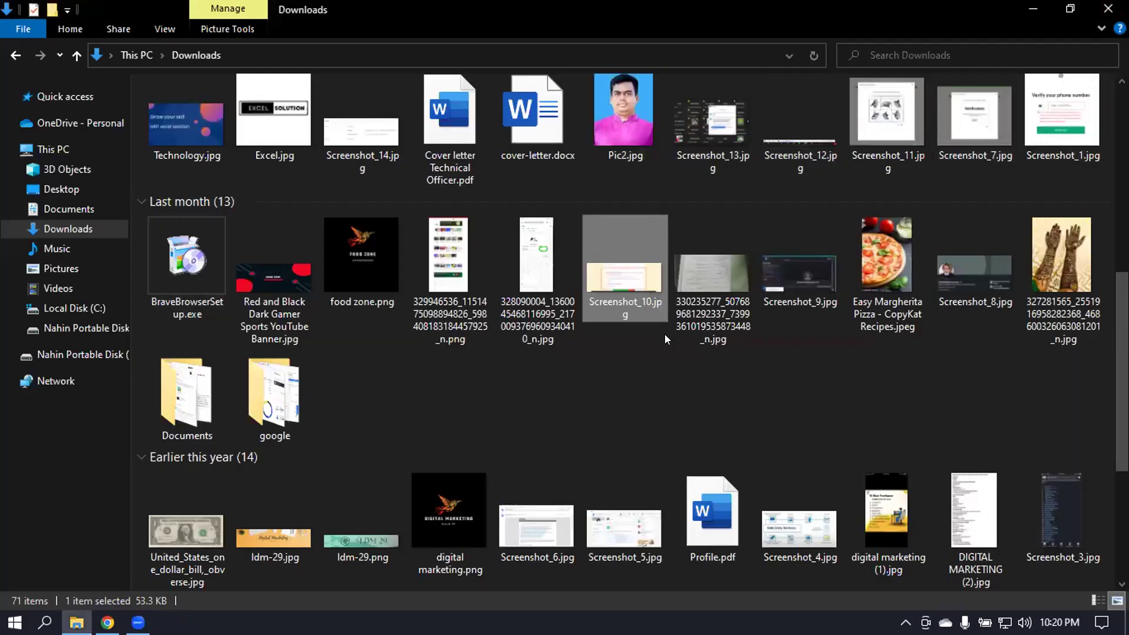
- View the Project Details image from the Documents folder inside Downloads, zooming in to 100% on both project tables
{"action": "double_click", "coordinate": [200, 405]}
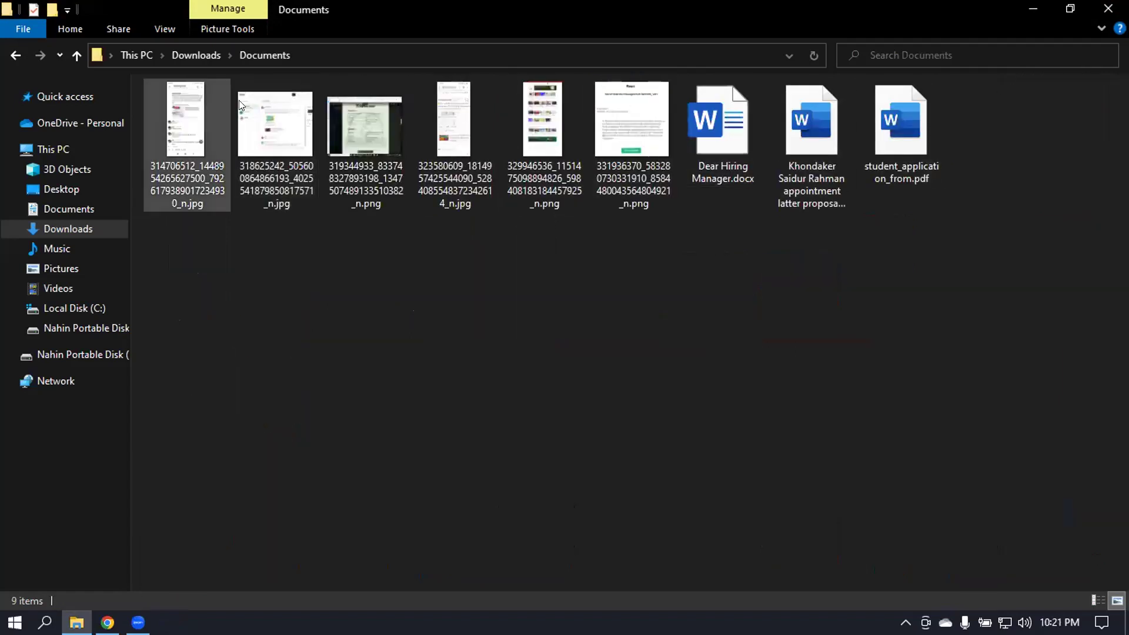
{"action": "left_click", "coordinate": [344, 113]}
{"action": "double_click", "coordinate": [344, 113]}
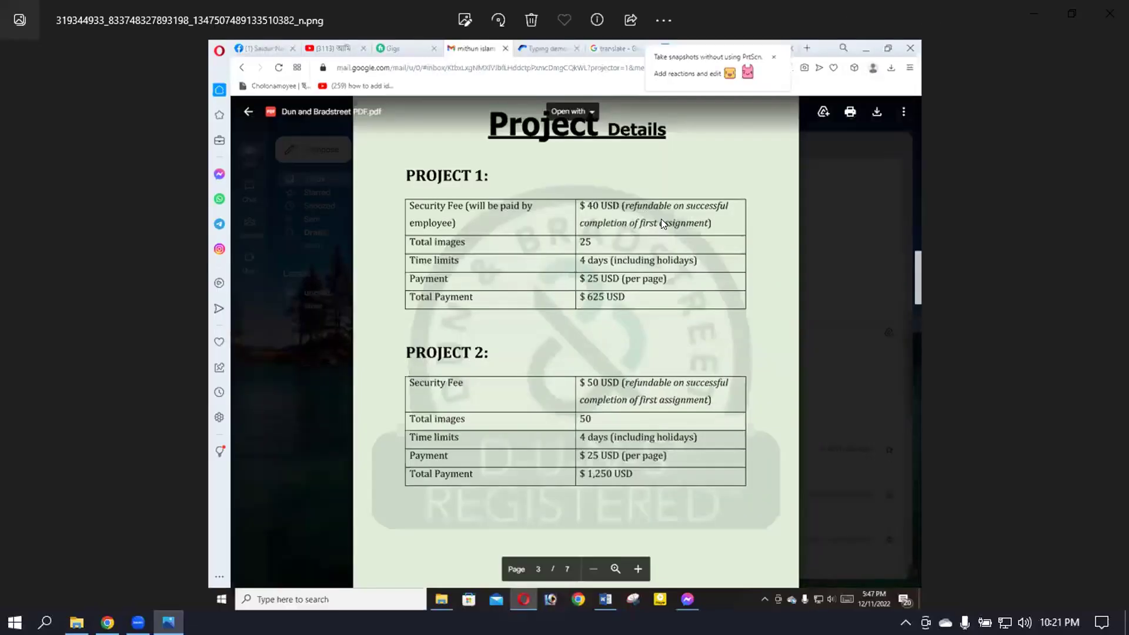
{"action": "scroll", "coordinate": [482, 216], "scroll_direction": "up", "scroll_amount": 2}
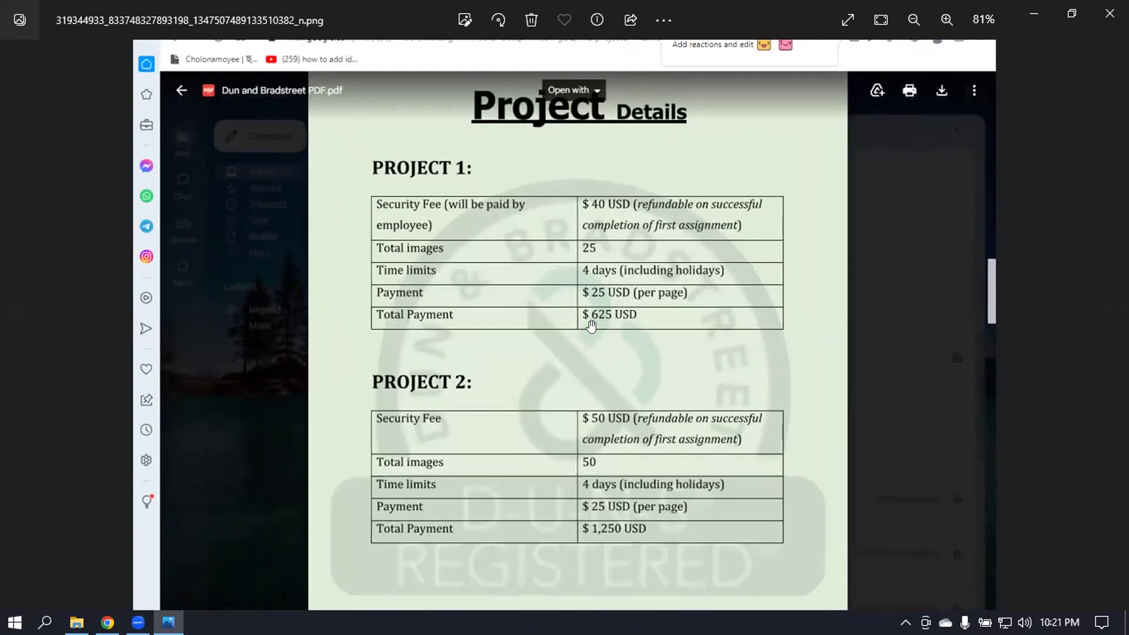
{"action": "scroll", "coordinate": [623, 327], "scroll_direction": "down", "scroll_amount": 2}
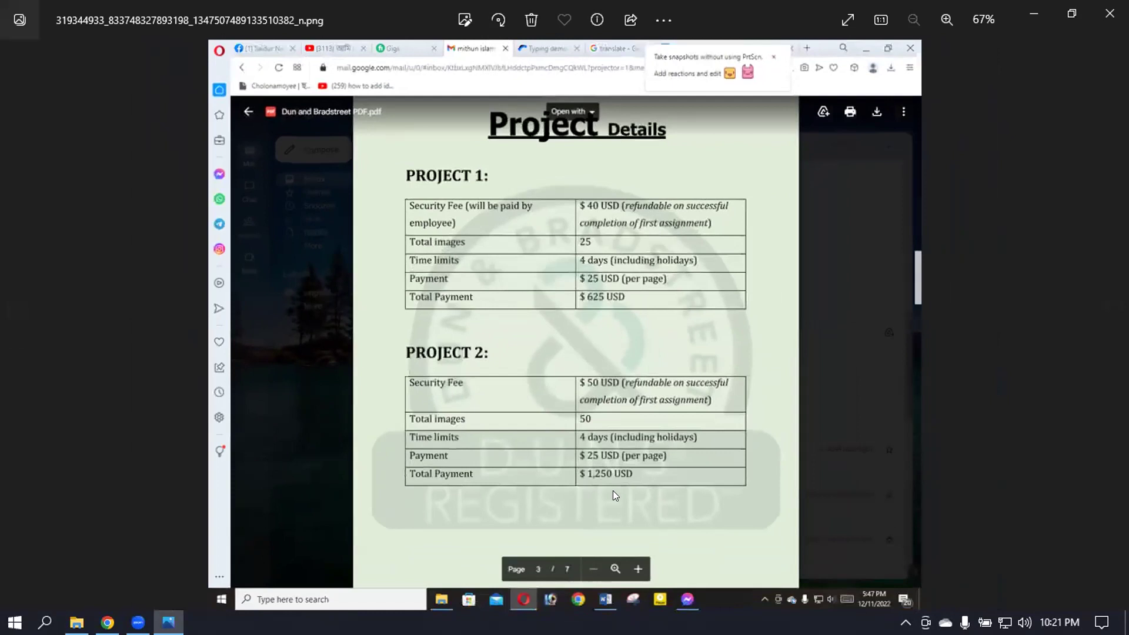
{"action": "scroll", "coordinate": [591, 381], "scroll_direction": "up", "scroll_amount": 2}
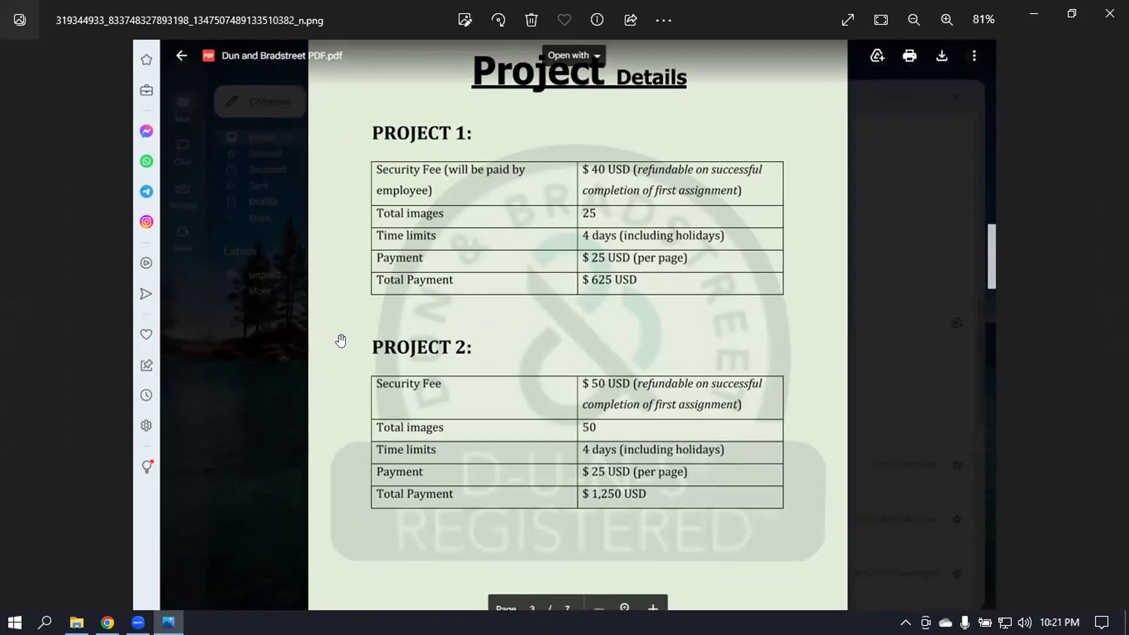
{"action": "left_click", "coordinate": [947, 20]}
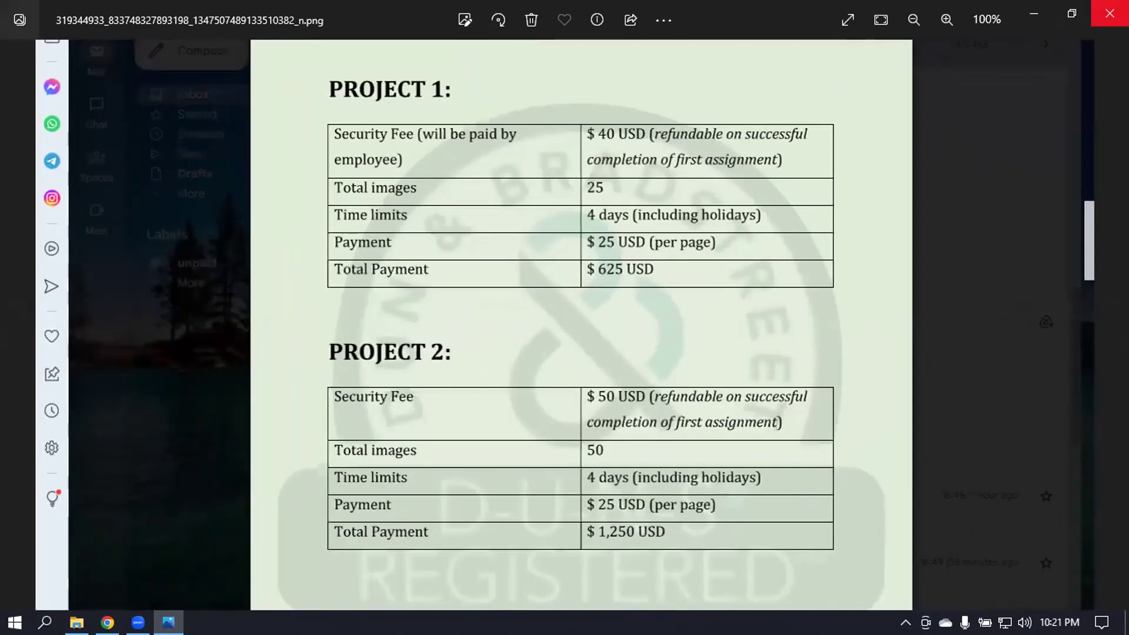
{"action": "left_click", "coordinate": [1109, 13]}
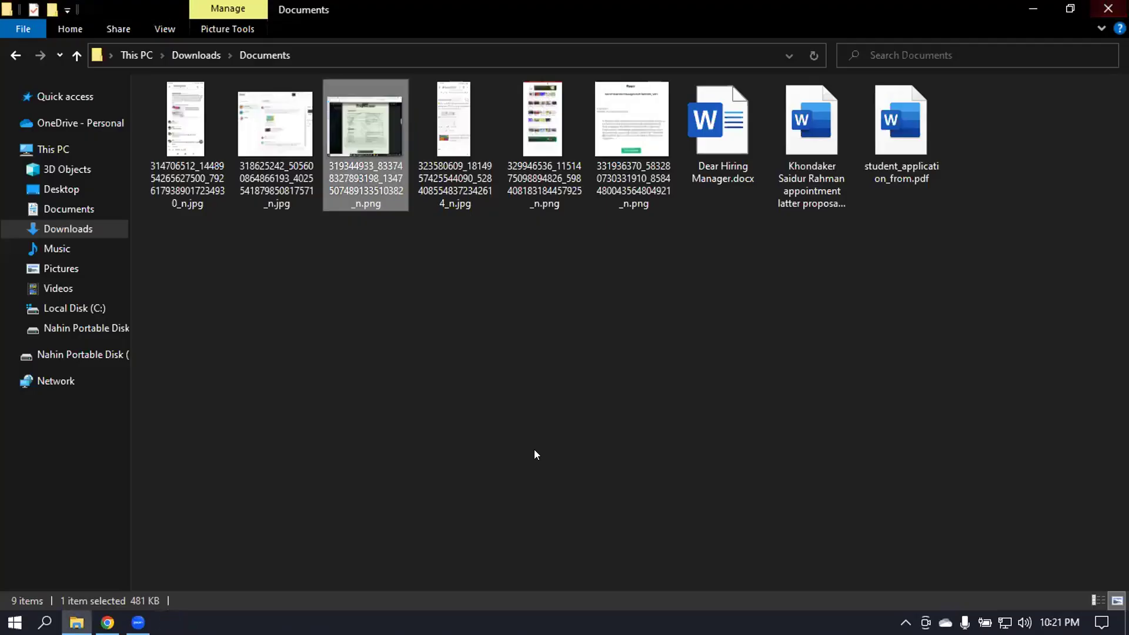
- View the saved Fiverr message image in the Documents folder and return to the Downloads folder
{"action": "left_click", "coordinate": [643, 151]}
{"action": "double_click", "coordinate": [641, 147]}
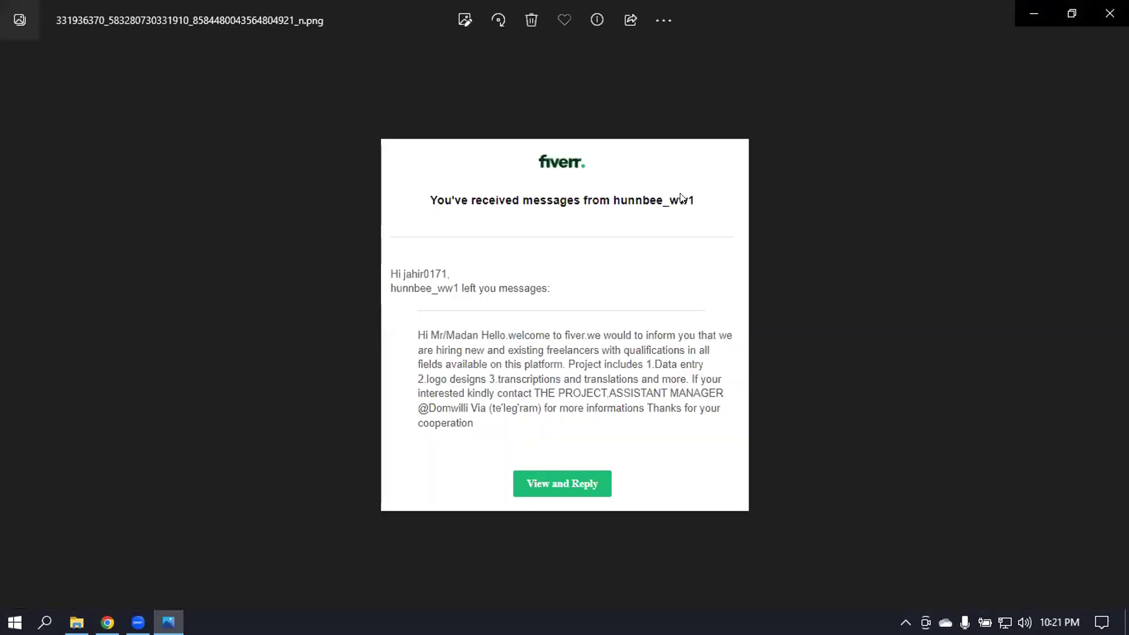
{"action": "left_click", "coordinate": [1109, 13]}
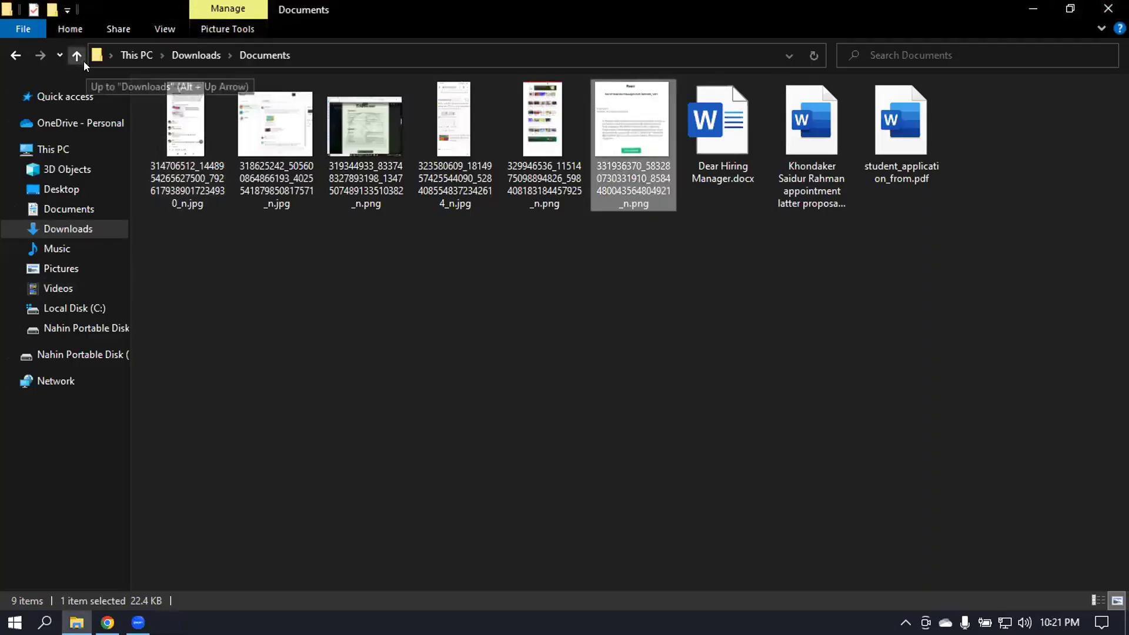
{"action": "left_click", "coordinate": [83, 60]}
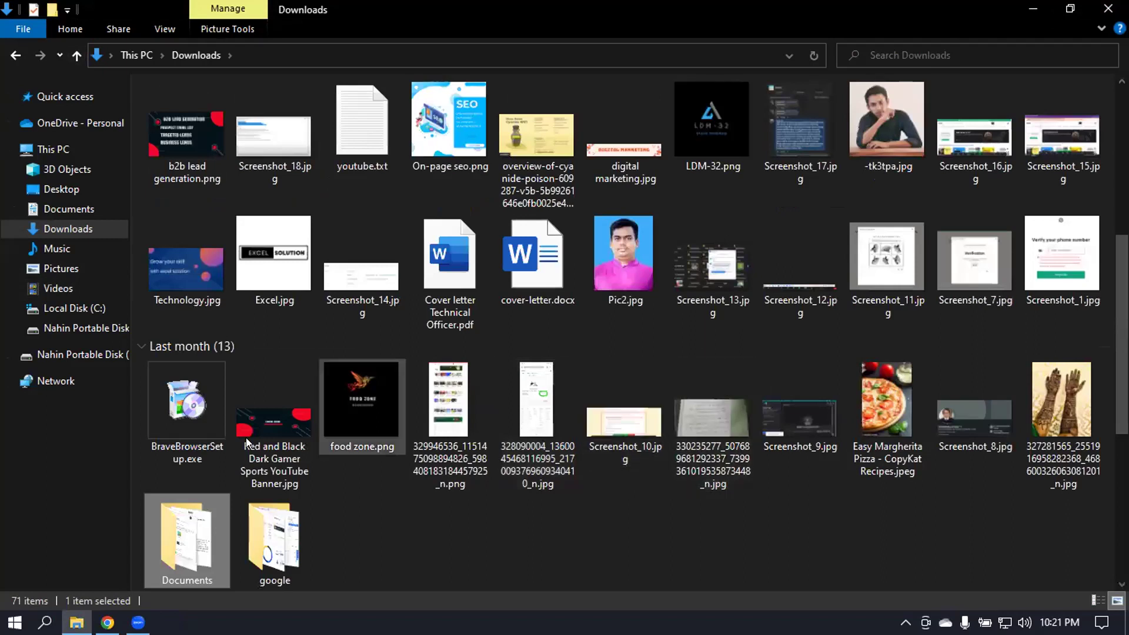
{"action": "scroll", "coordinate": [589, 416], "scroll_direction": "down", "scroll_amount": 3}
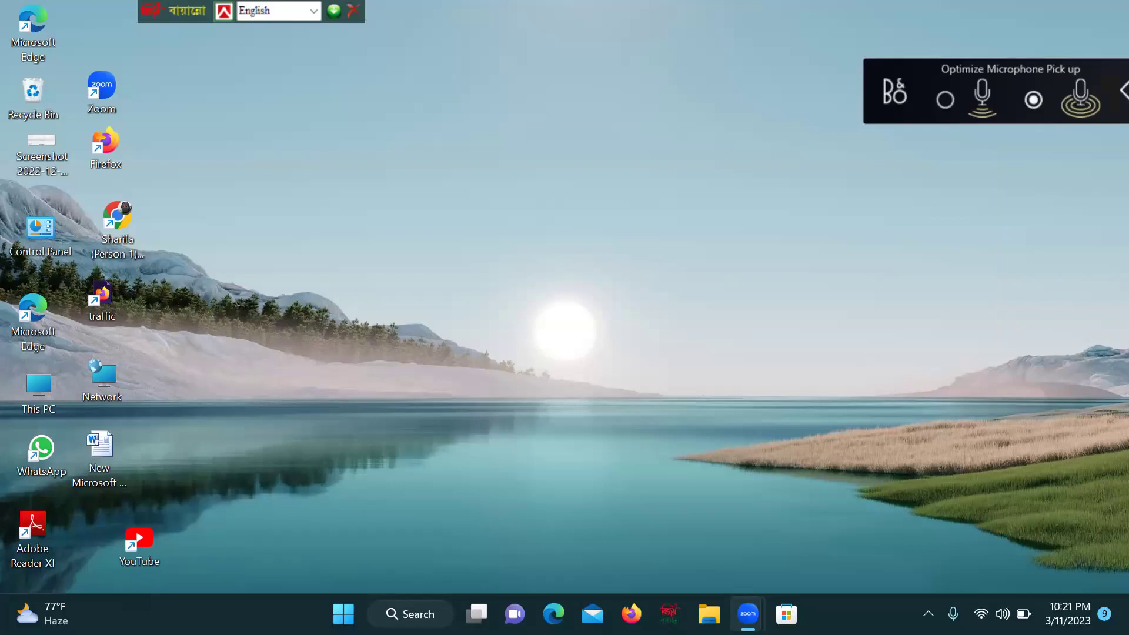
- Hide the language bar, switch to Chrome and open the Dream Come Institute company page on LinkedIn as admin
{"action": "left_click", "coordinate": [336, 13]}
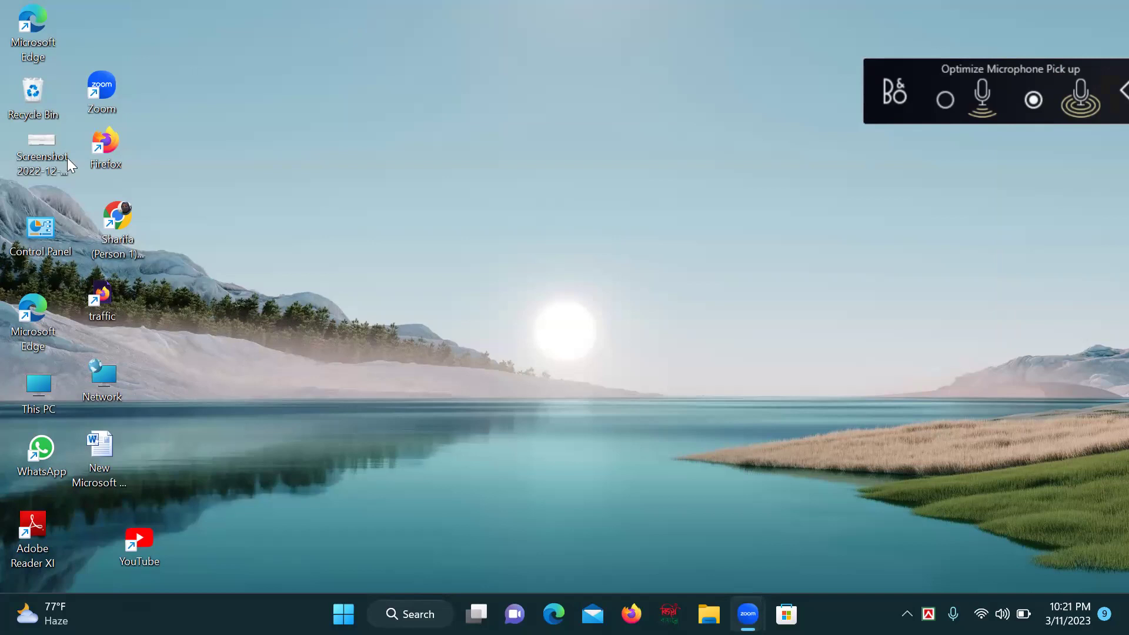
{"action": "left_click", "coordinate": [118, 218]}
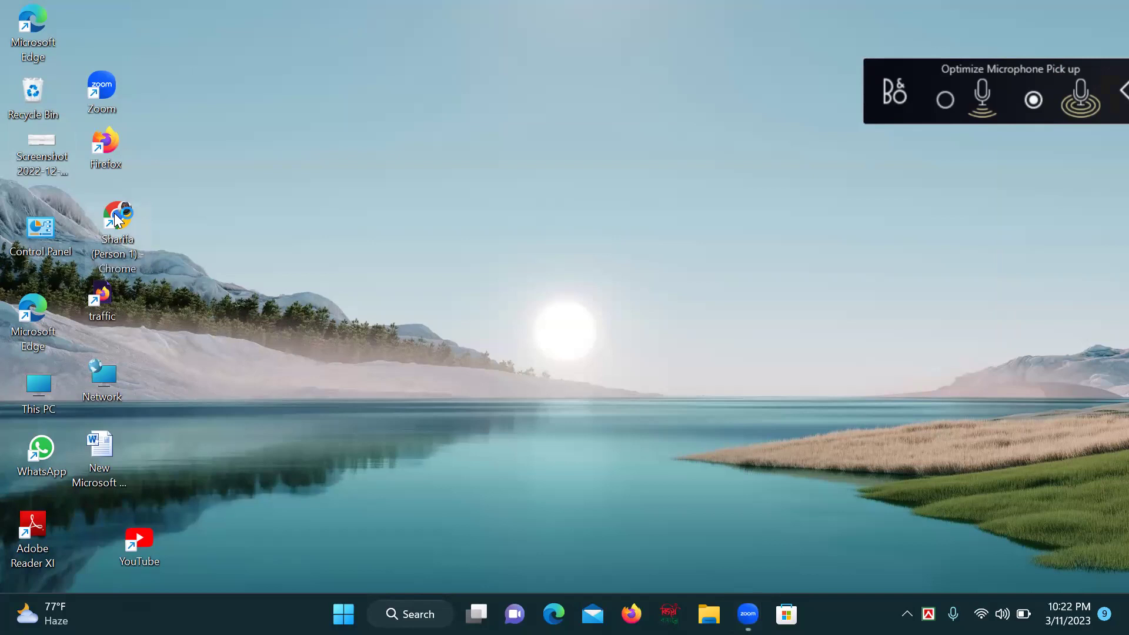
{"action": "double_click", "coordinate": [117, 220]}
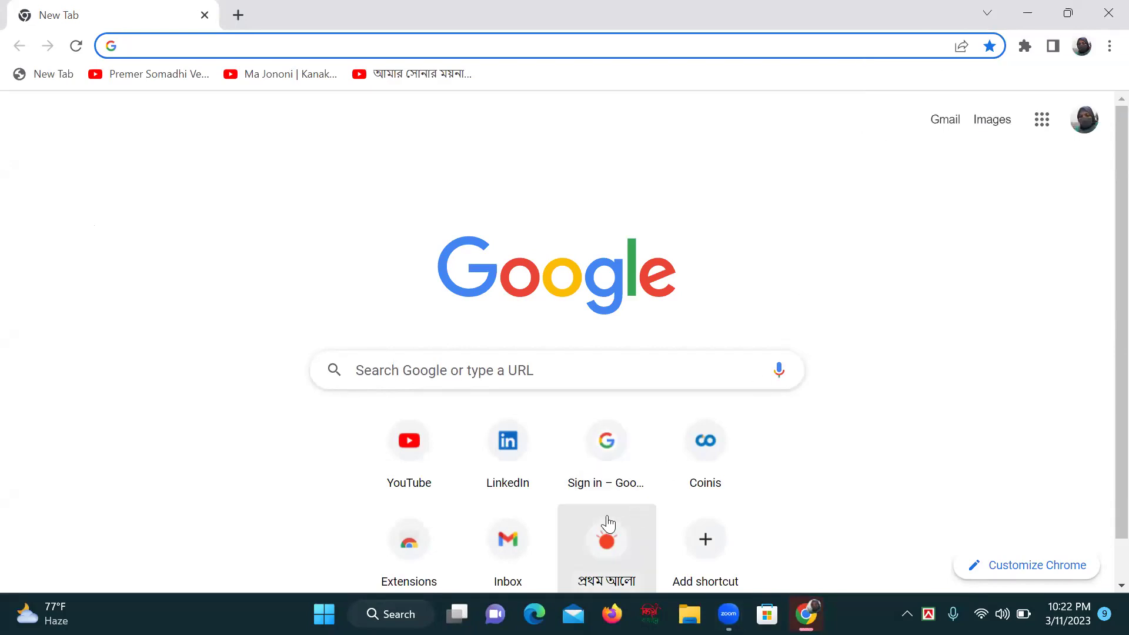
{"action": "left_click", "coordinate": [515, 464]}
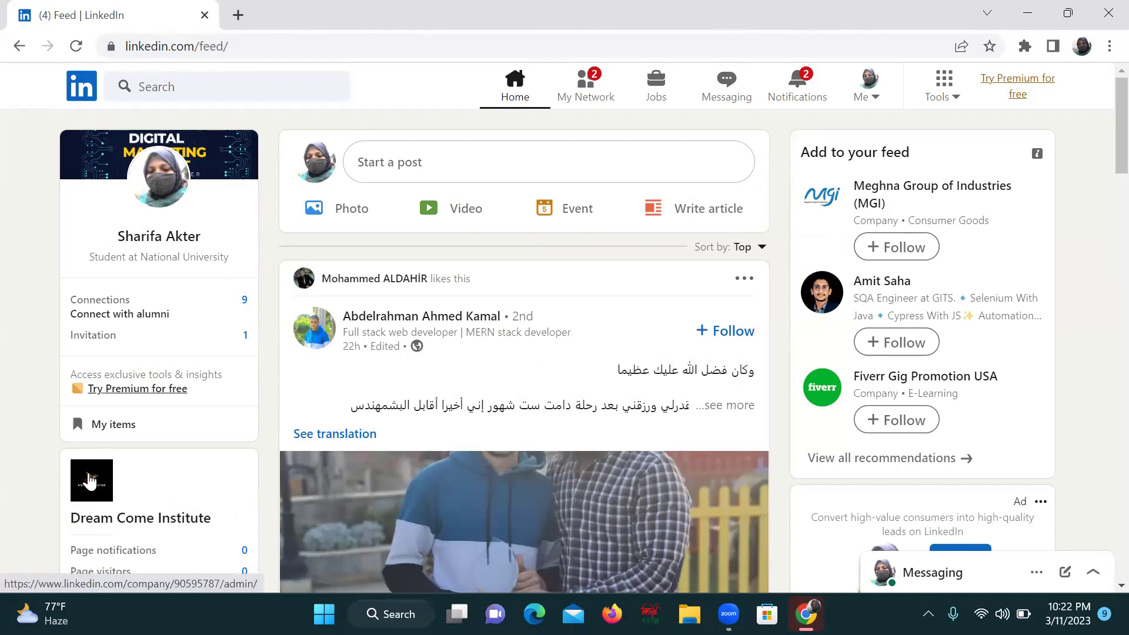
{"action": "left_click", "coordinate": [89, 481]}
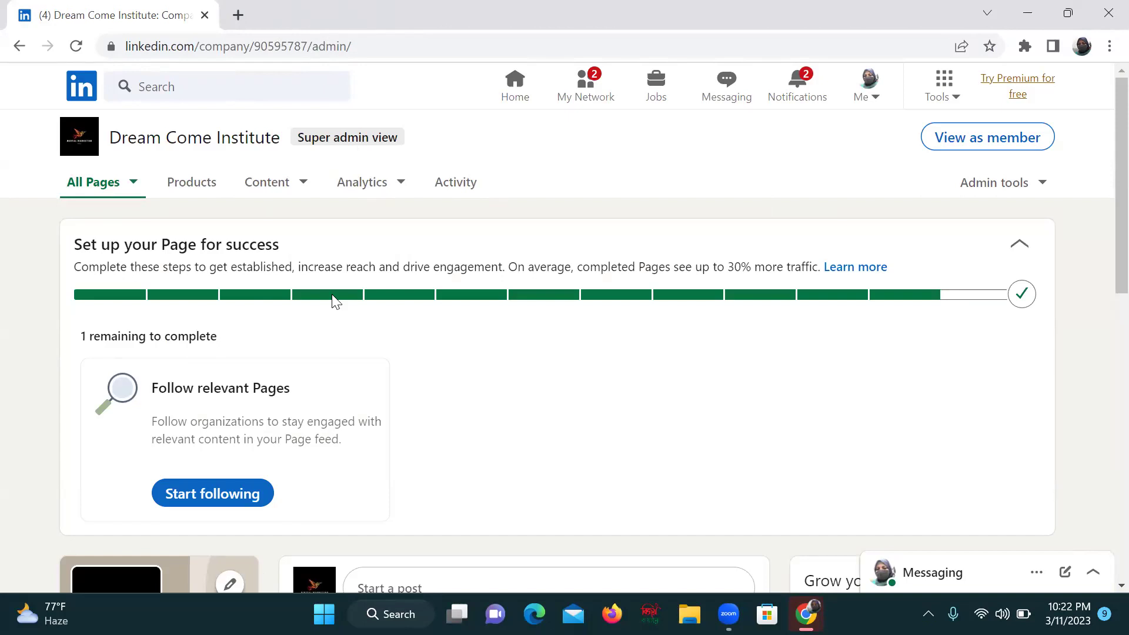
- Complete the page setup's remaining task by making the Dream Come Institute page follow the New York-based Fiverr page
{"action": "scroll", "coordinate": [788, 320], "scroll_direction": "down", "scroll_amount": 3}
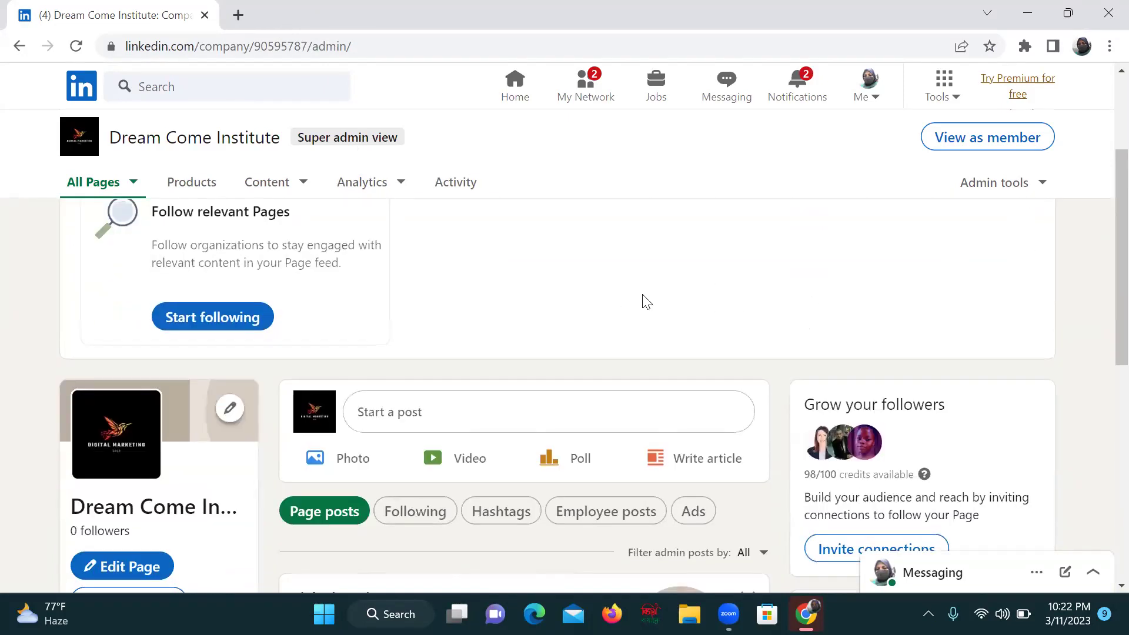
{"action": "left_click", "coordinate": [198, 319]}
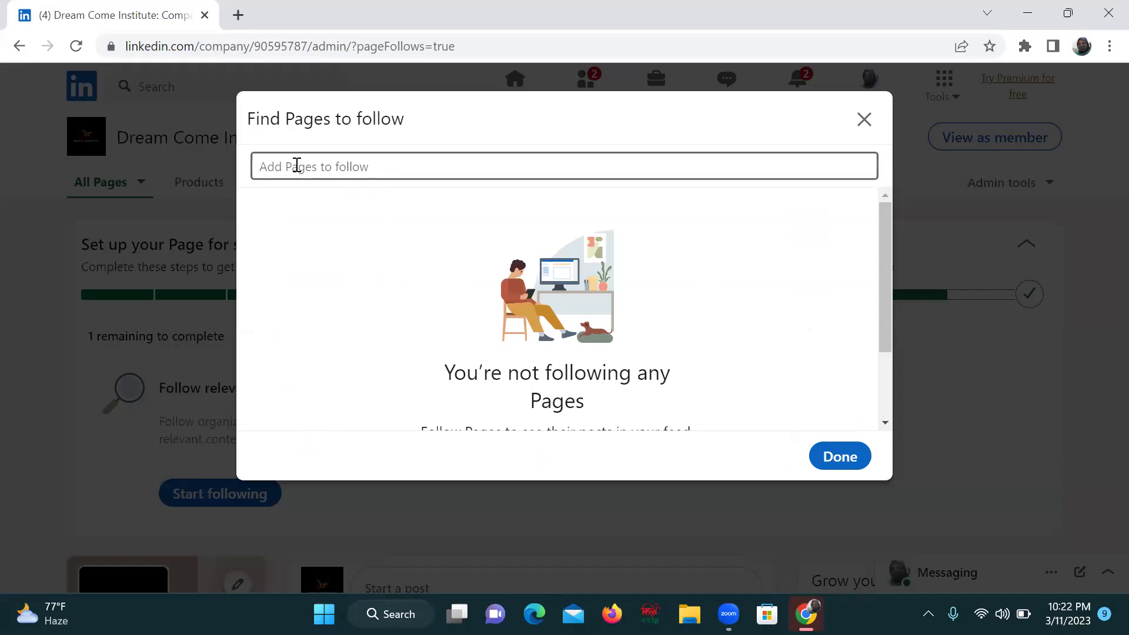
{"action": "left_click", "coordinate": [408, 164]}
{"action": "type", "text": "fiverr"}
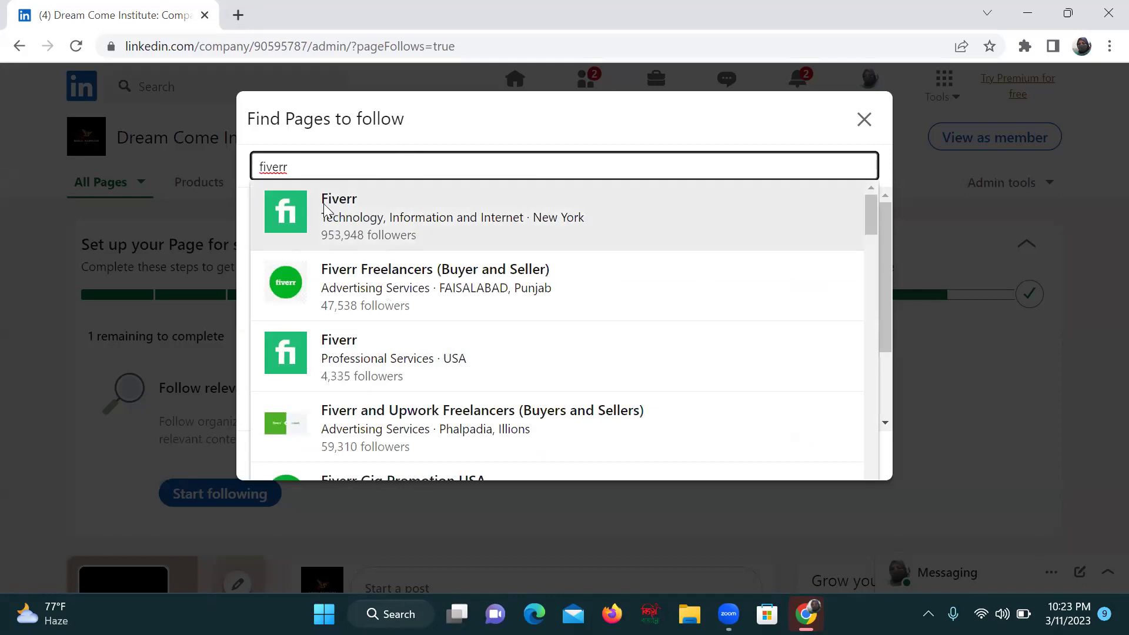
{"action": "left_click", "coordinate": [344, 200]}
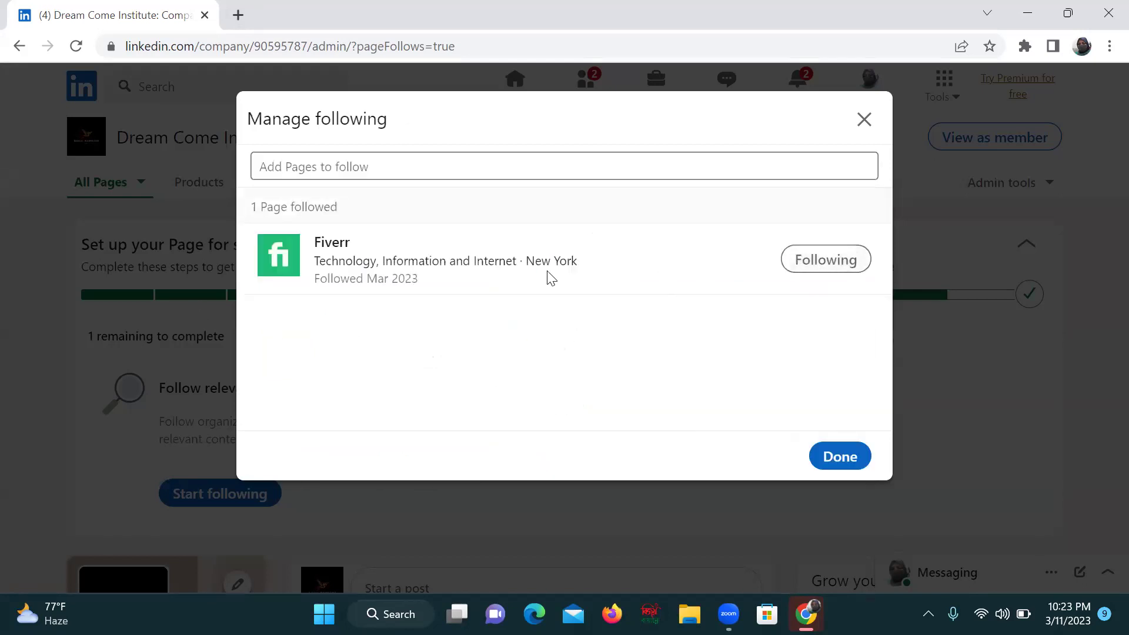
{"action": "left_click", "coordinate": [840, 461]}
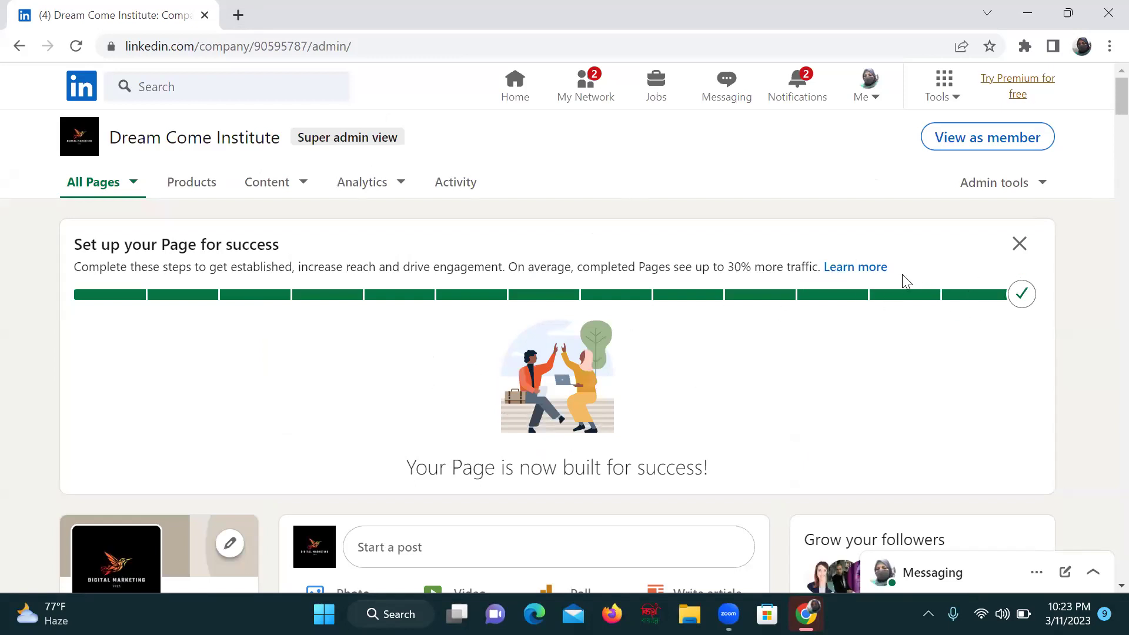
{"action": "scroll", "coordinate": [753, 398], "scroll_direction": "down", "scroll_amount": 1}
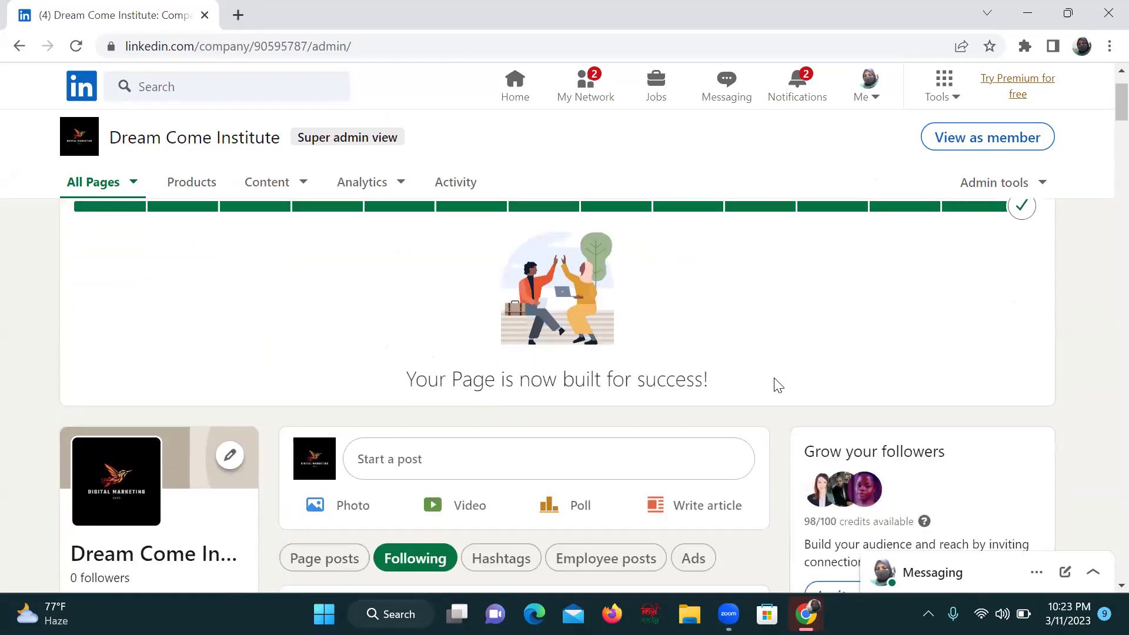
{"action": "scroll", "coordinate": [744, 353], "scroll_direction": "up", "scroll_amount": 1}
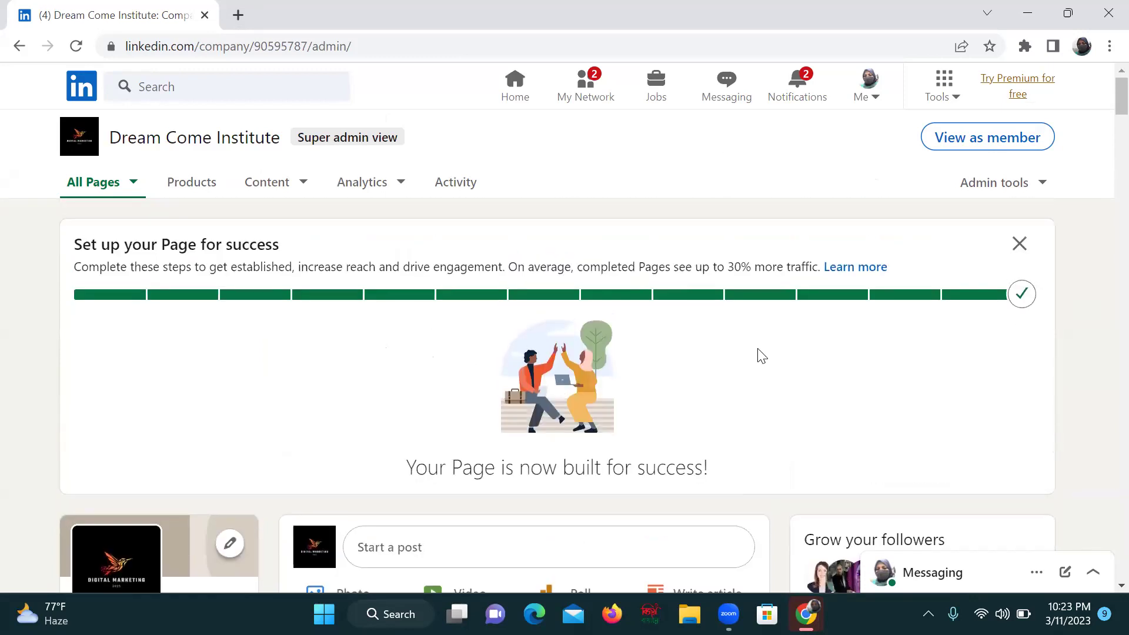